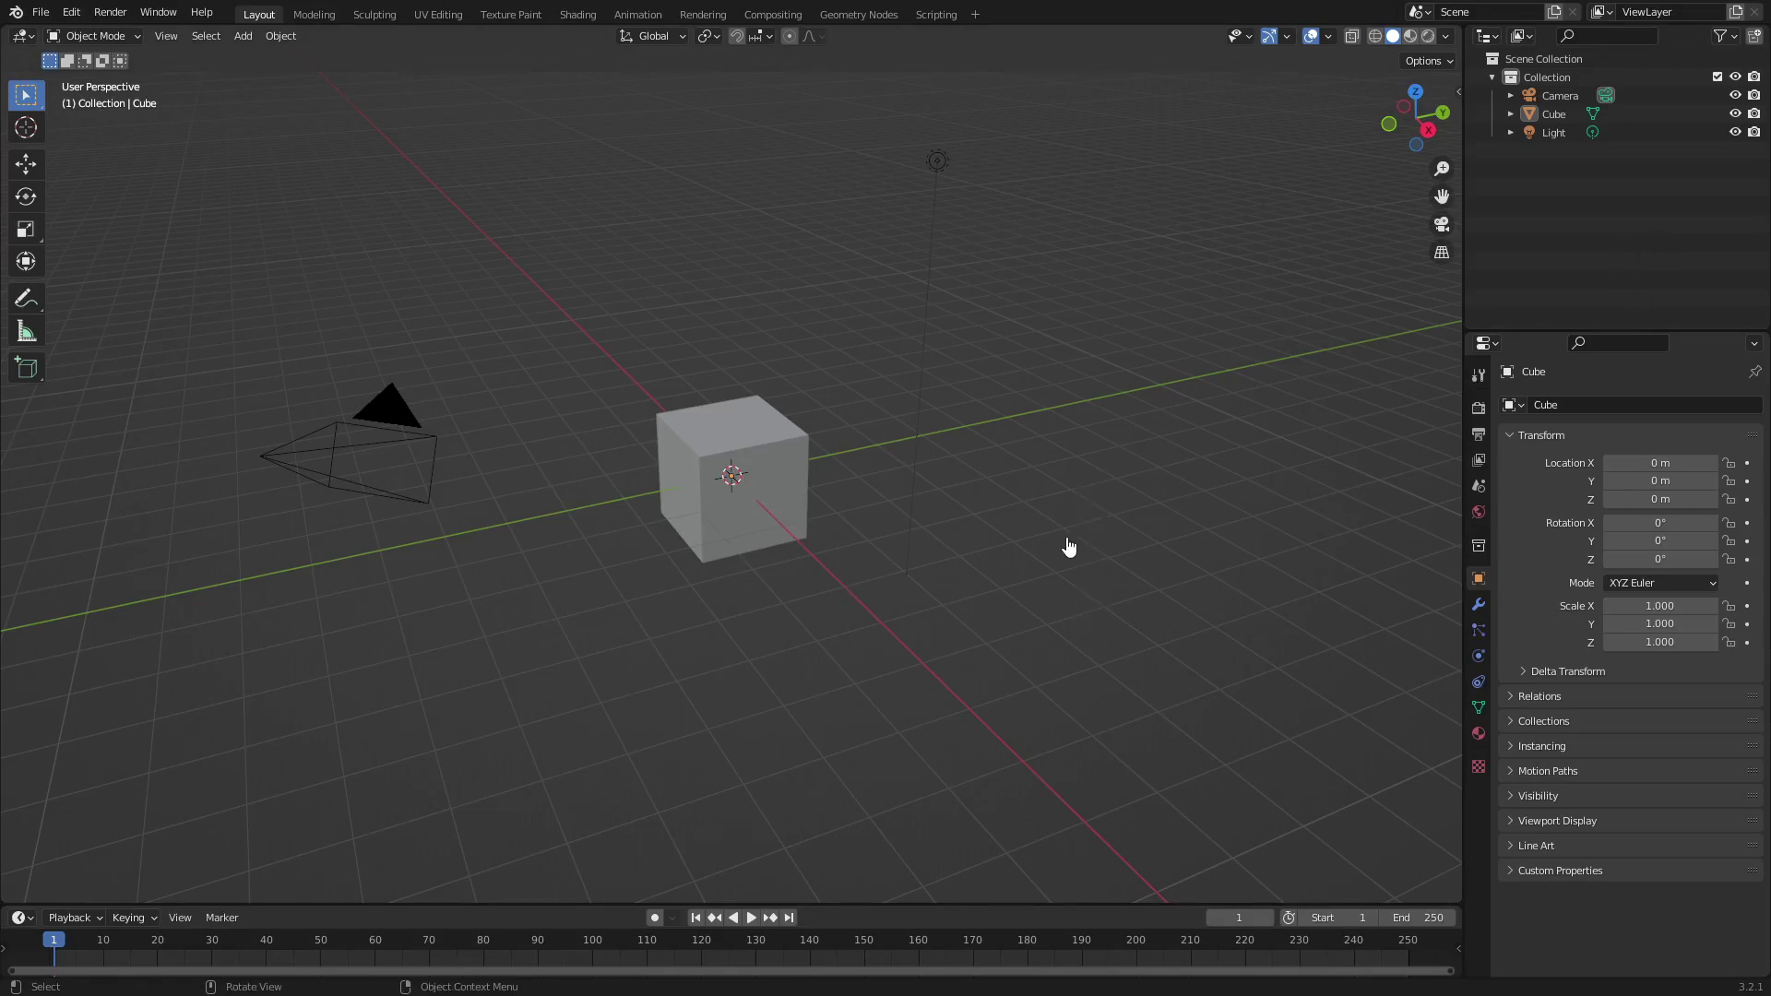
Delete all objects of the default scene, including the camera, cube and light.
key("a")
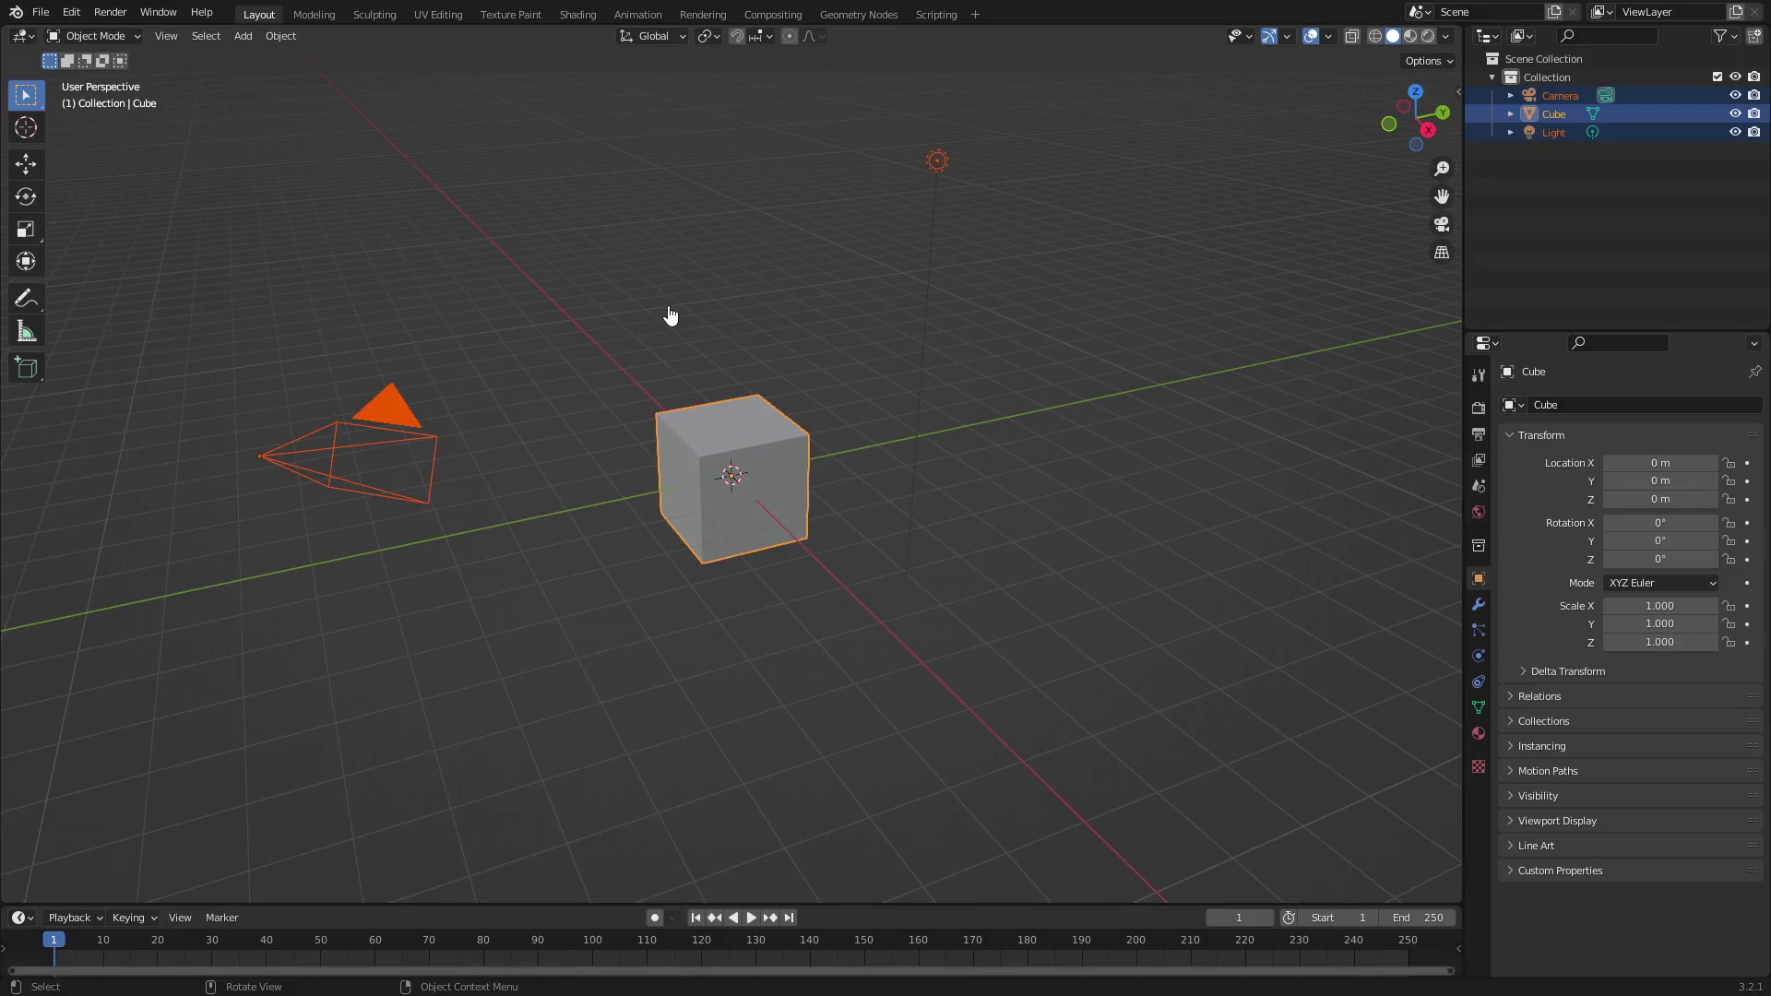
key("Delete")
key("ctrl+a")
Add a camera at the world origin and clear its rotation.
key("shift+a")
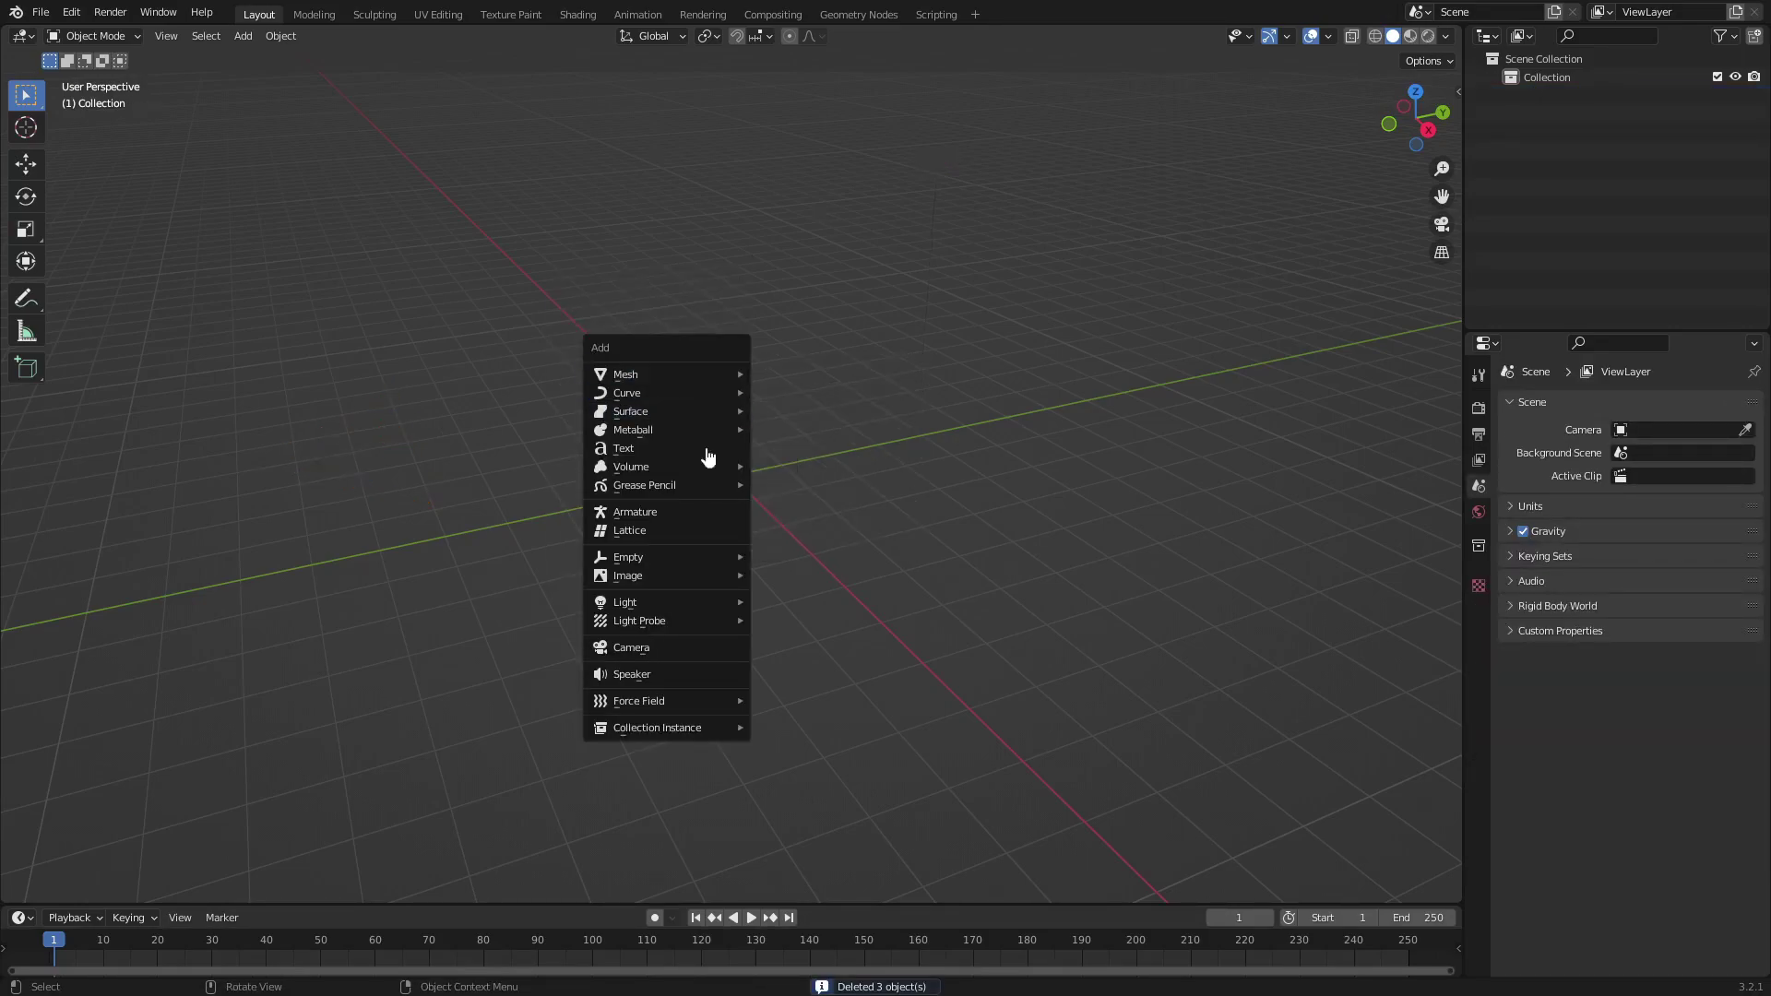
left_click(683, 649)
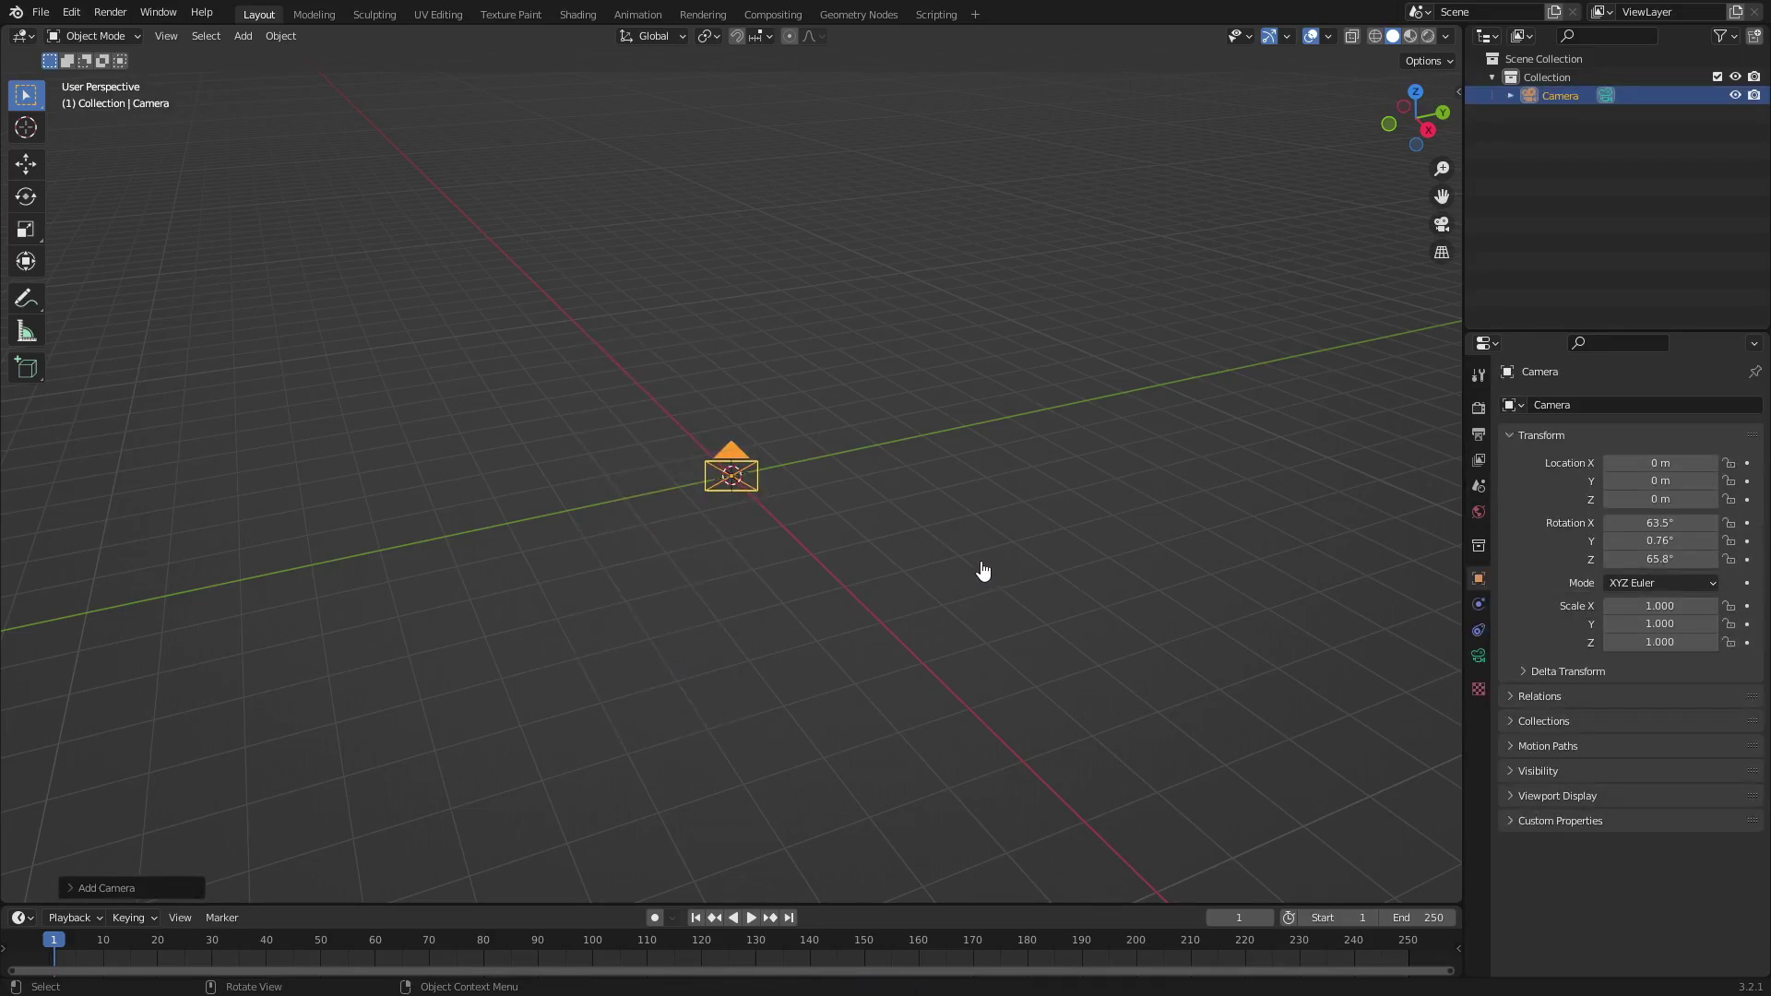
key("alt+r")
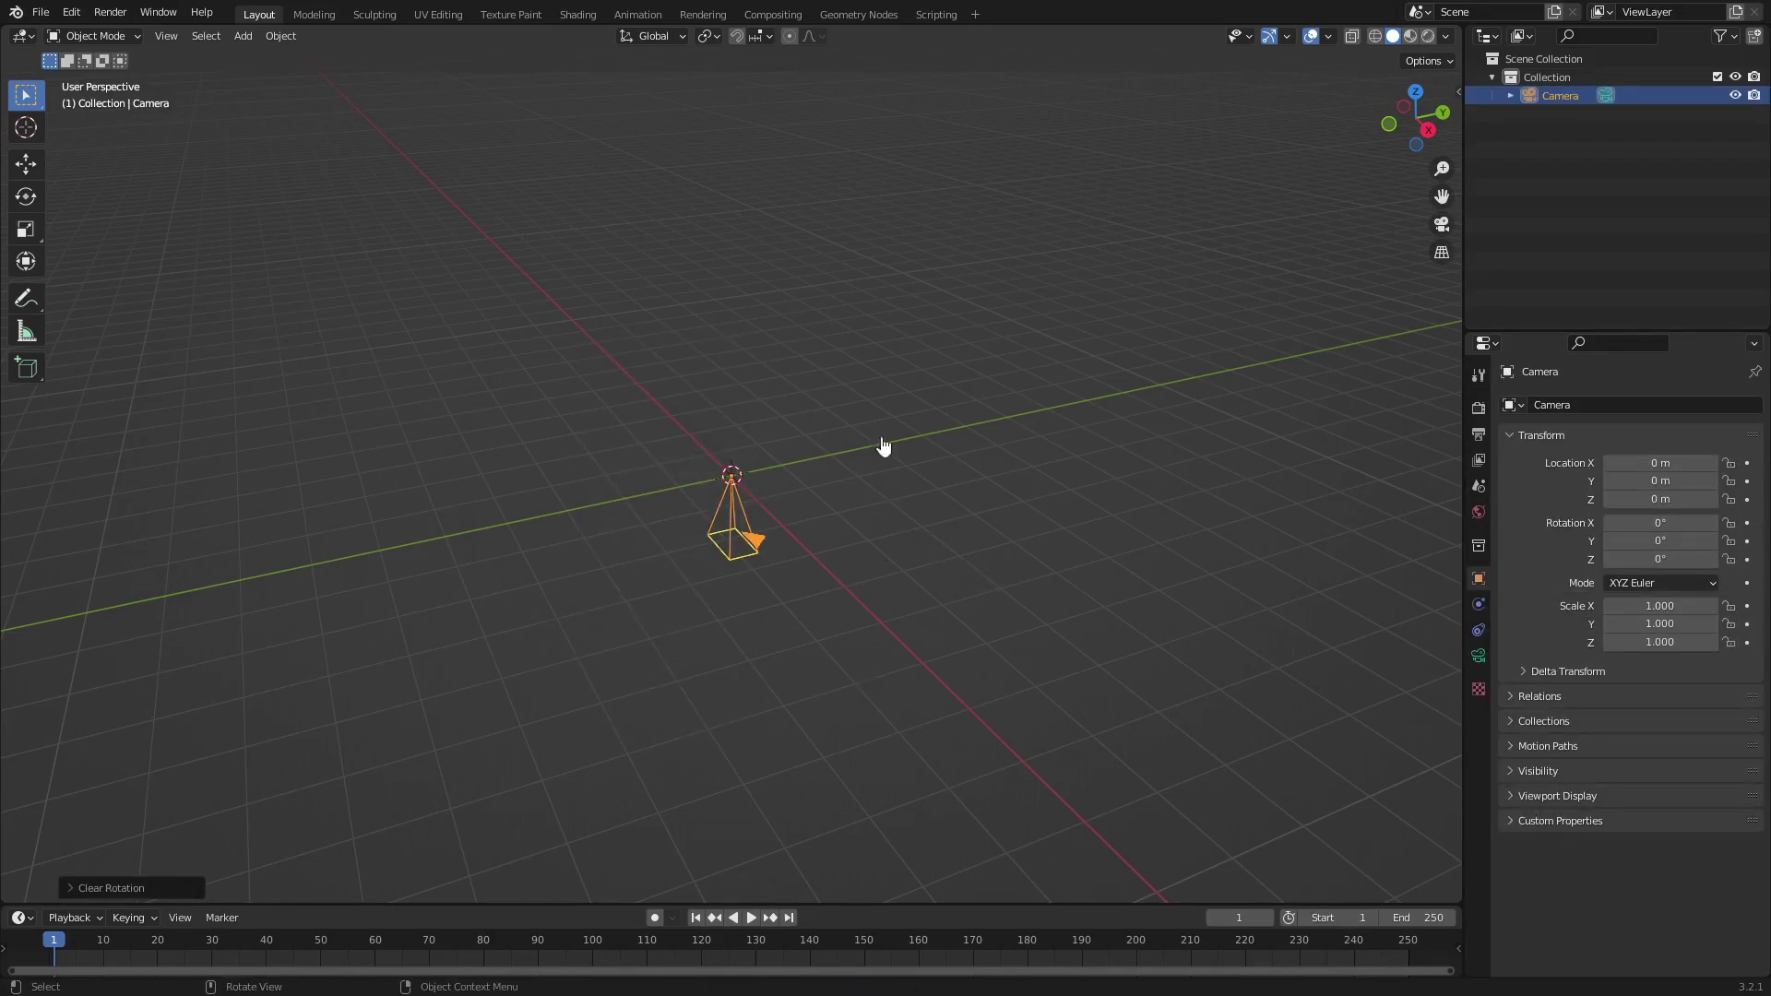
left_click(797, 672)
left_click(717, 513)
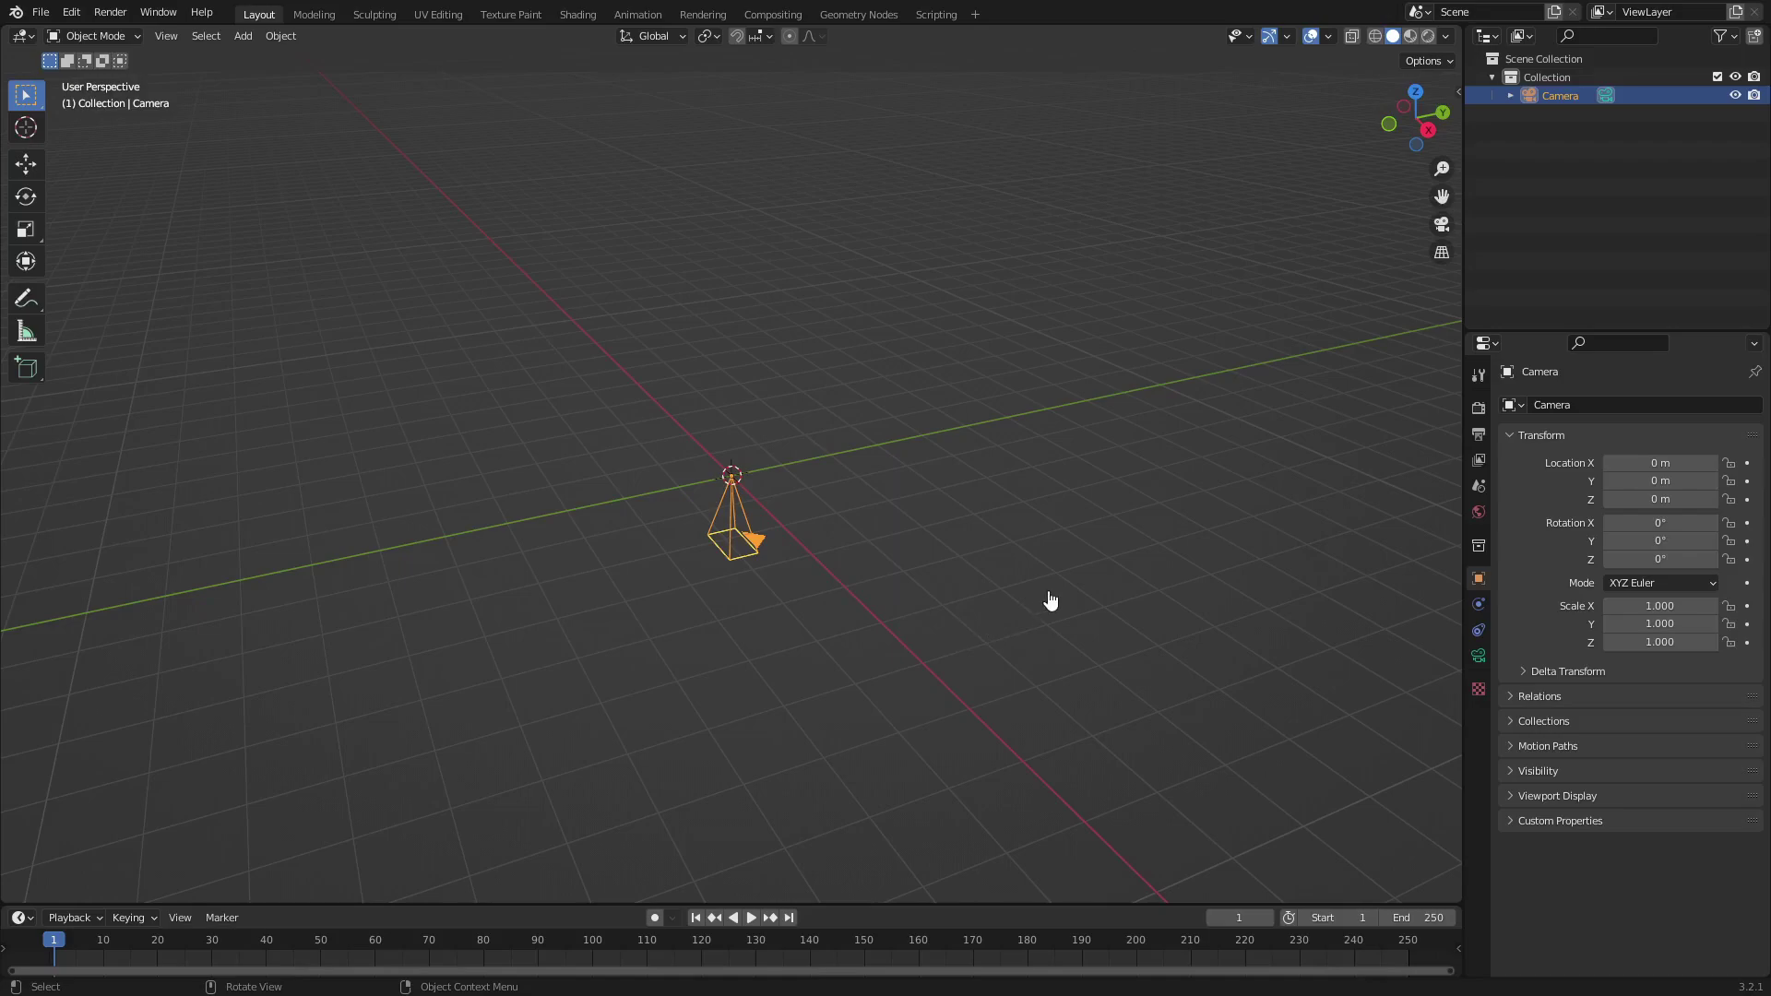
Move the camera backwards along the Y axis to about -10.4 m.
key("g")
key("y")
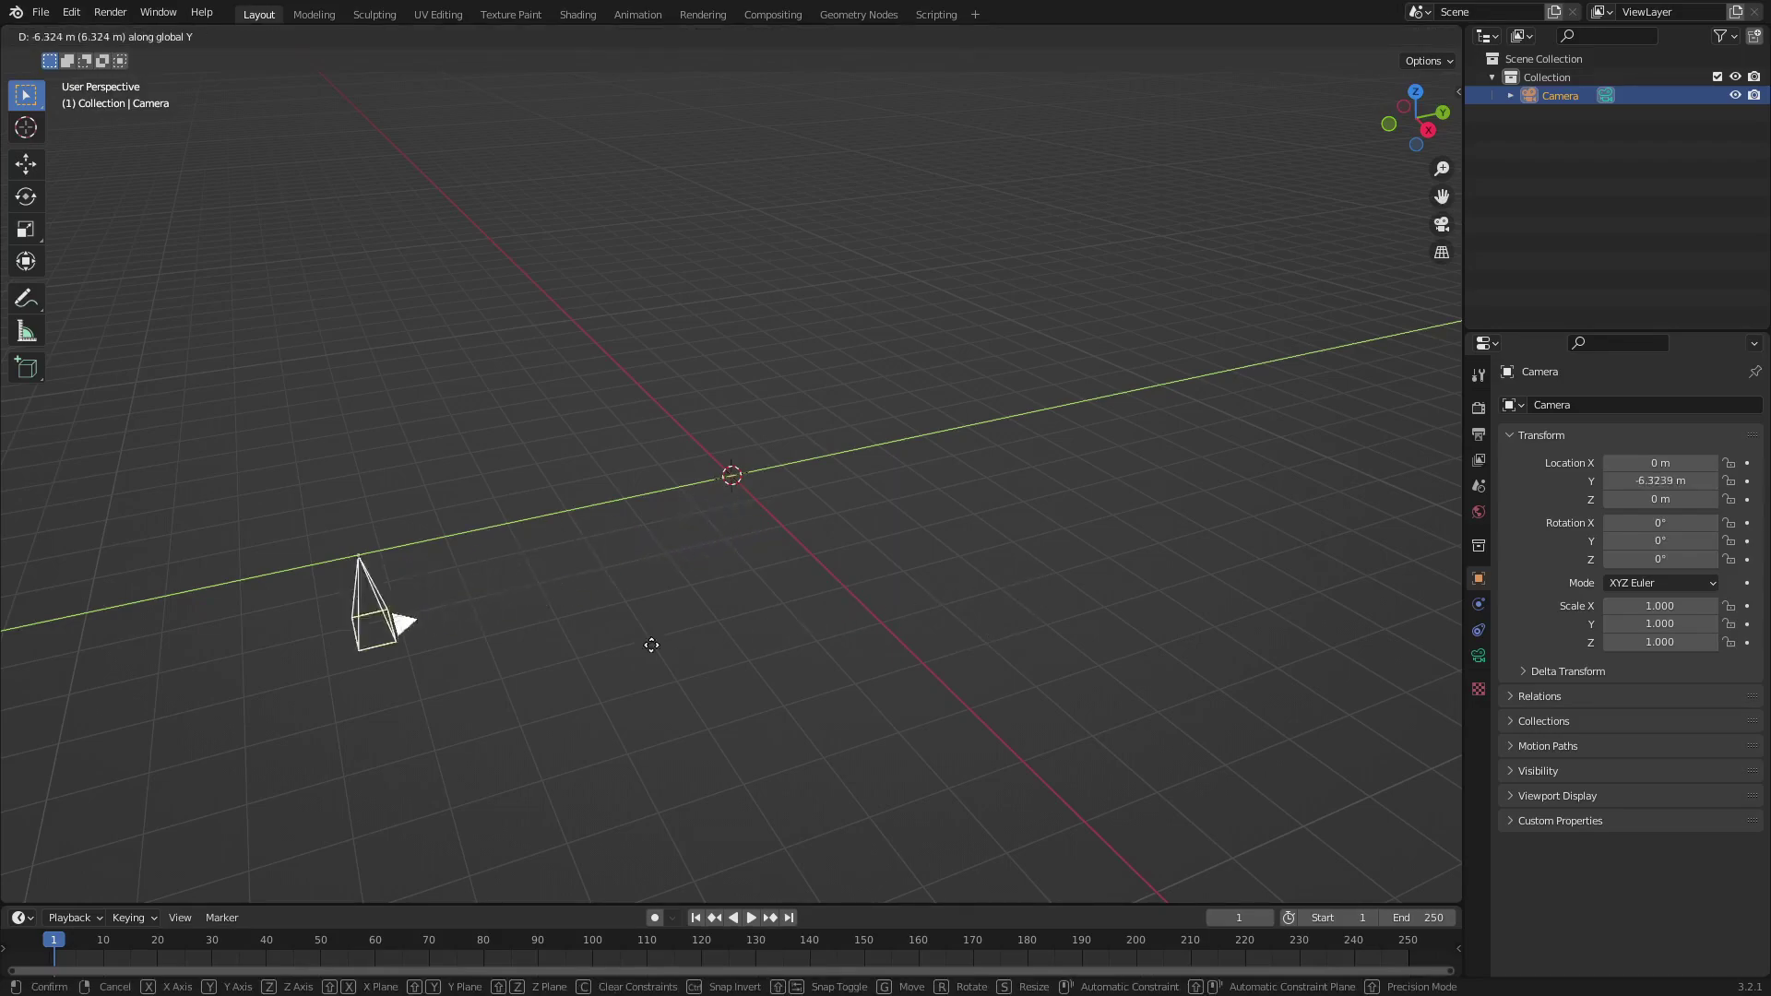
left_click(363, 671)
Rotate the camera 90° about the X axis so it faces the world origin.
key("r")
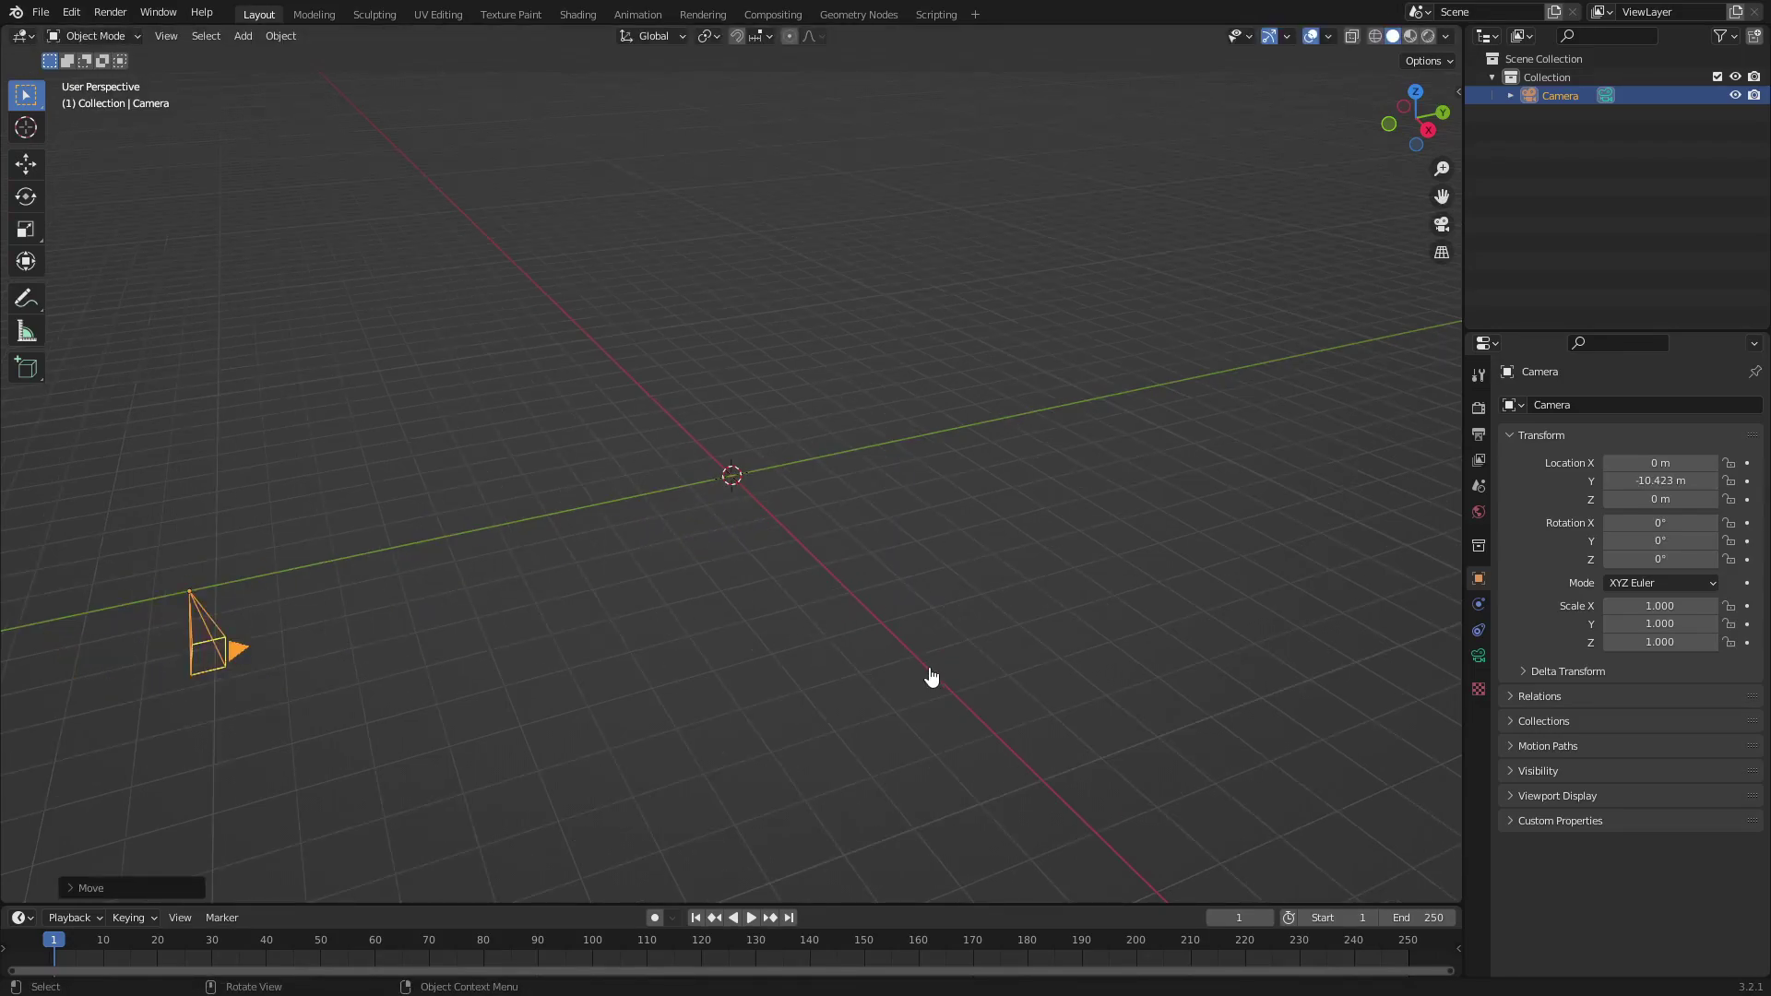
key("x")
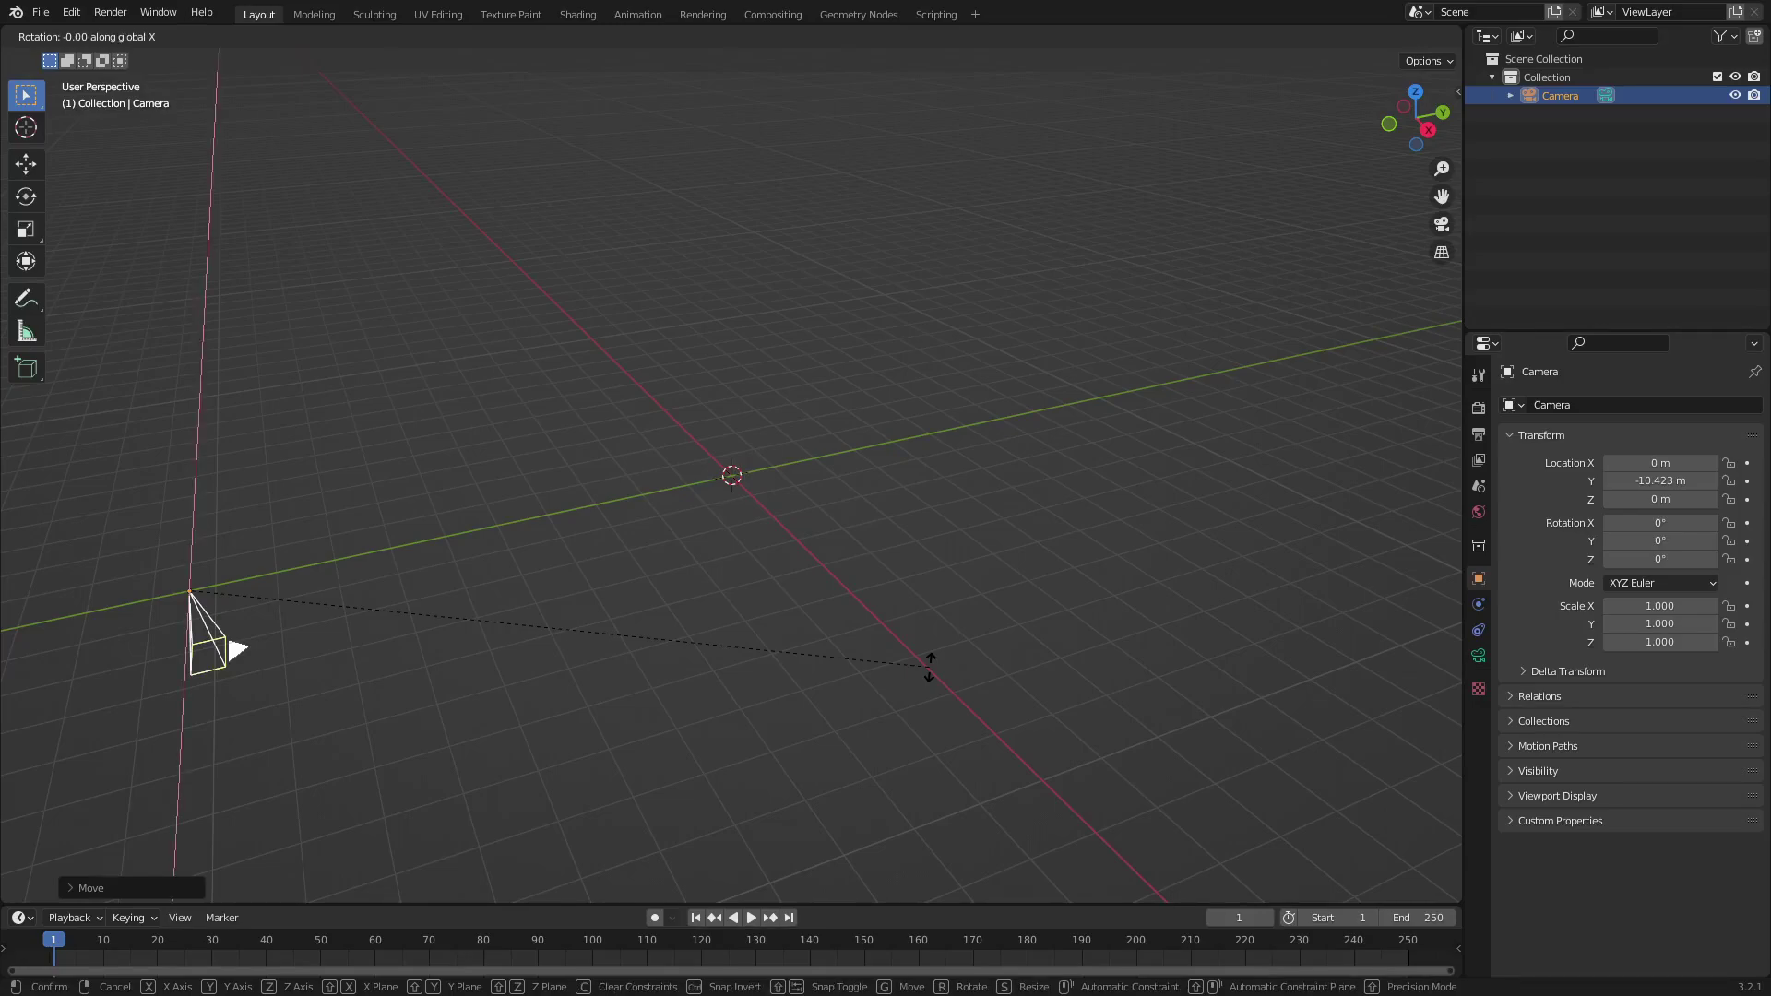
type("9")
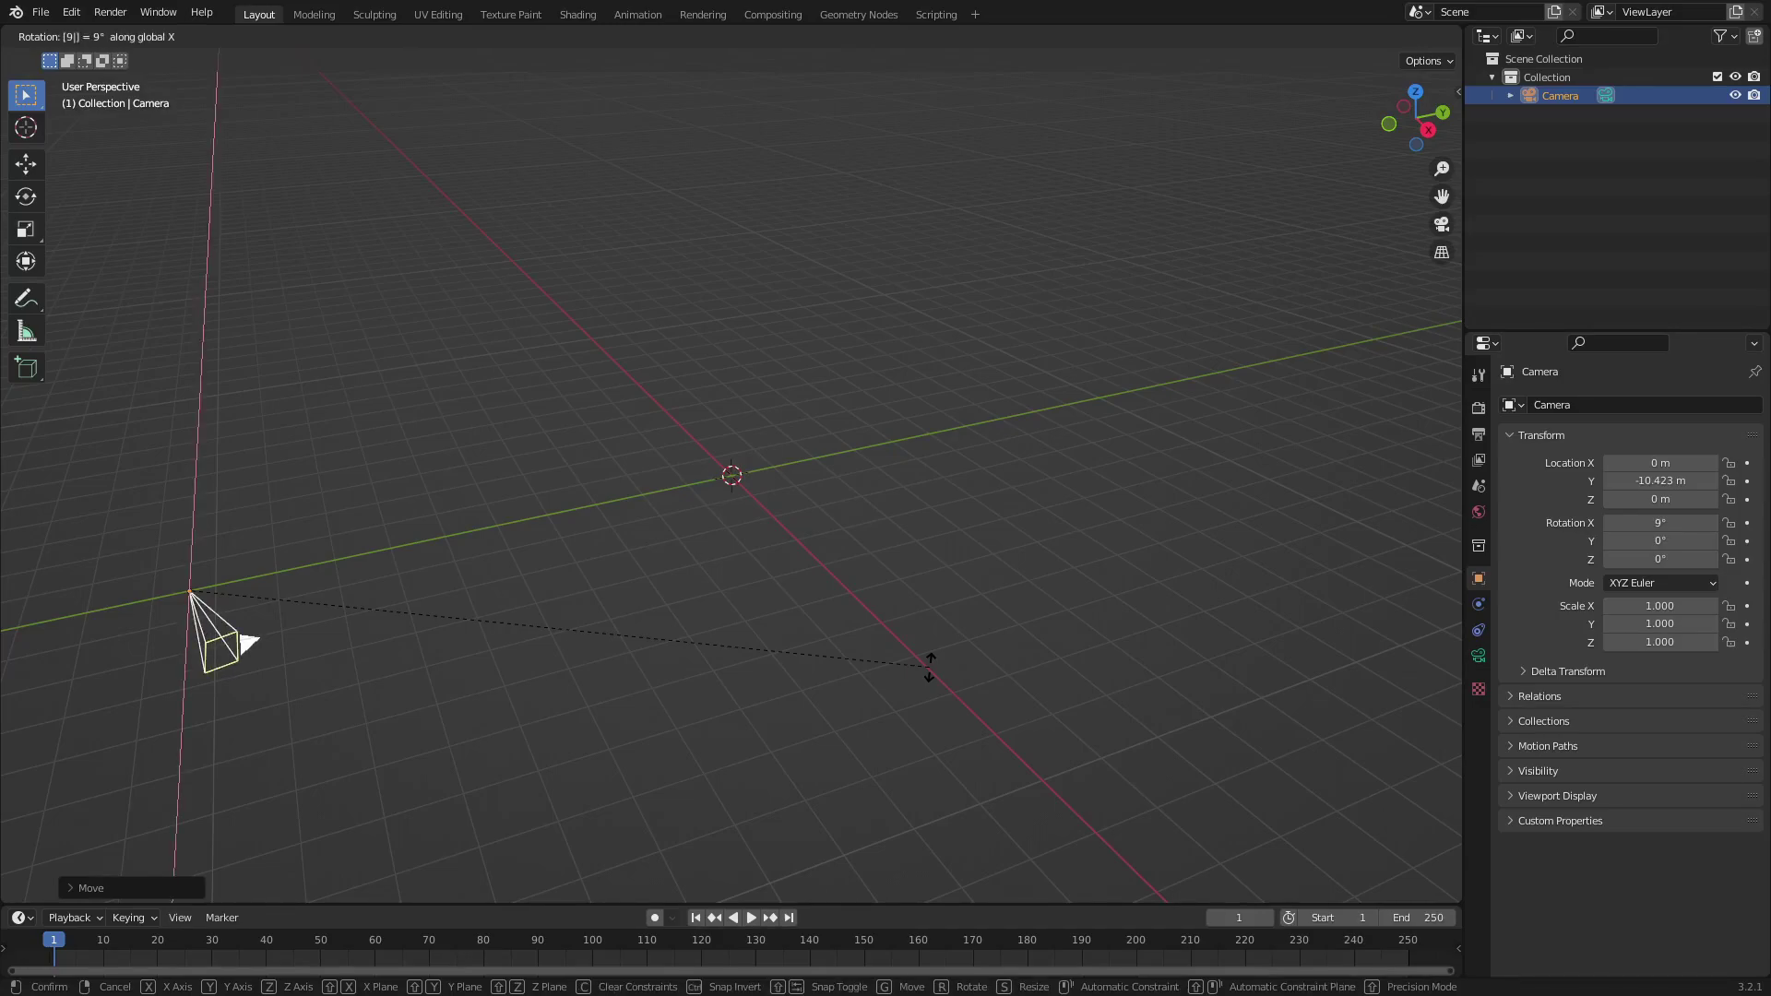
type("0")
key("Return")
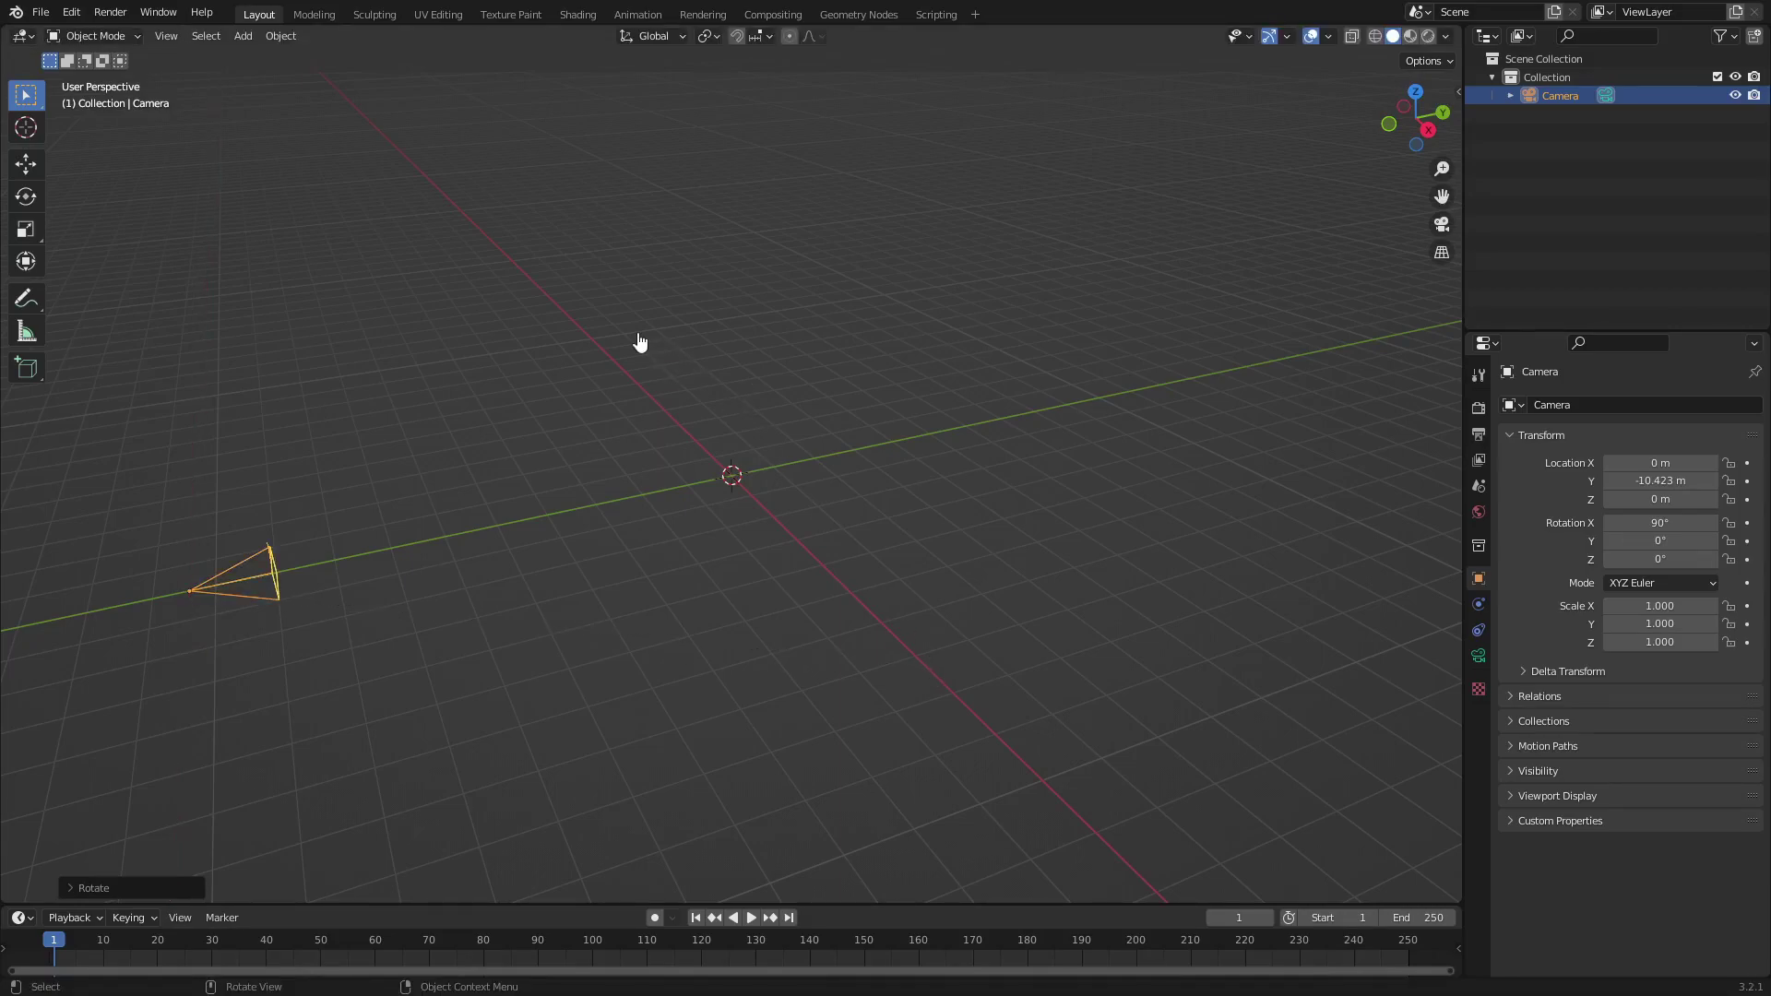
In the camera view, add a cone mesh at the origin and set its vertices to 3.
key("KP_0")
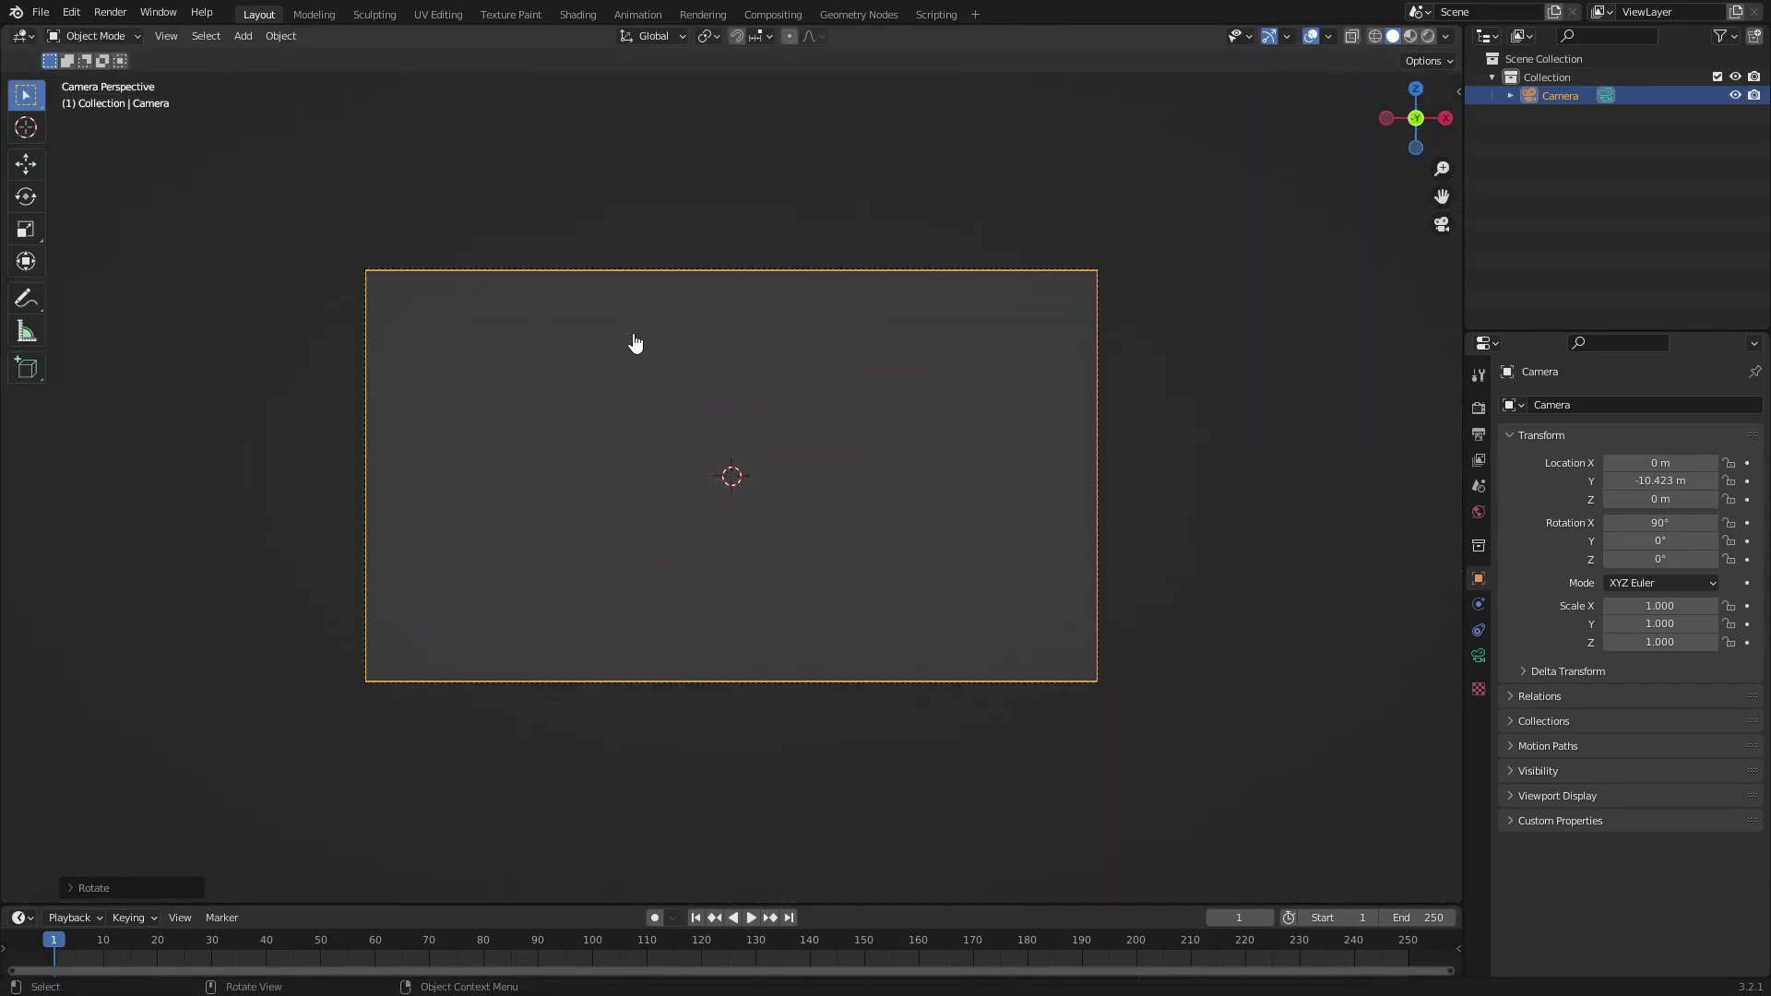
scroll(794, 420, "up", 3)
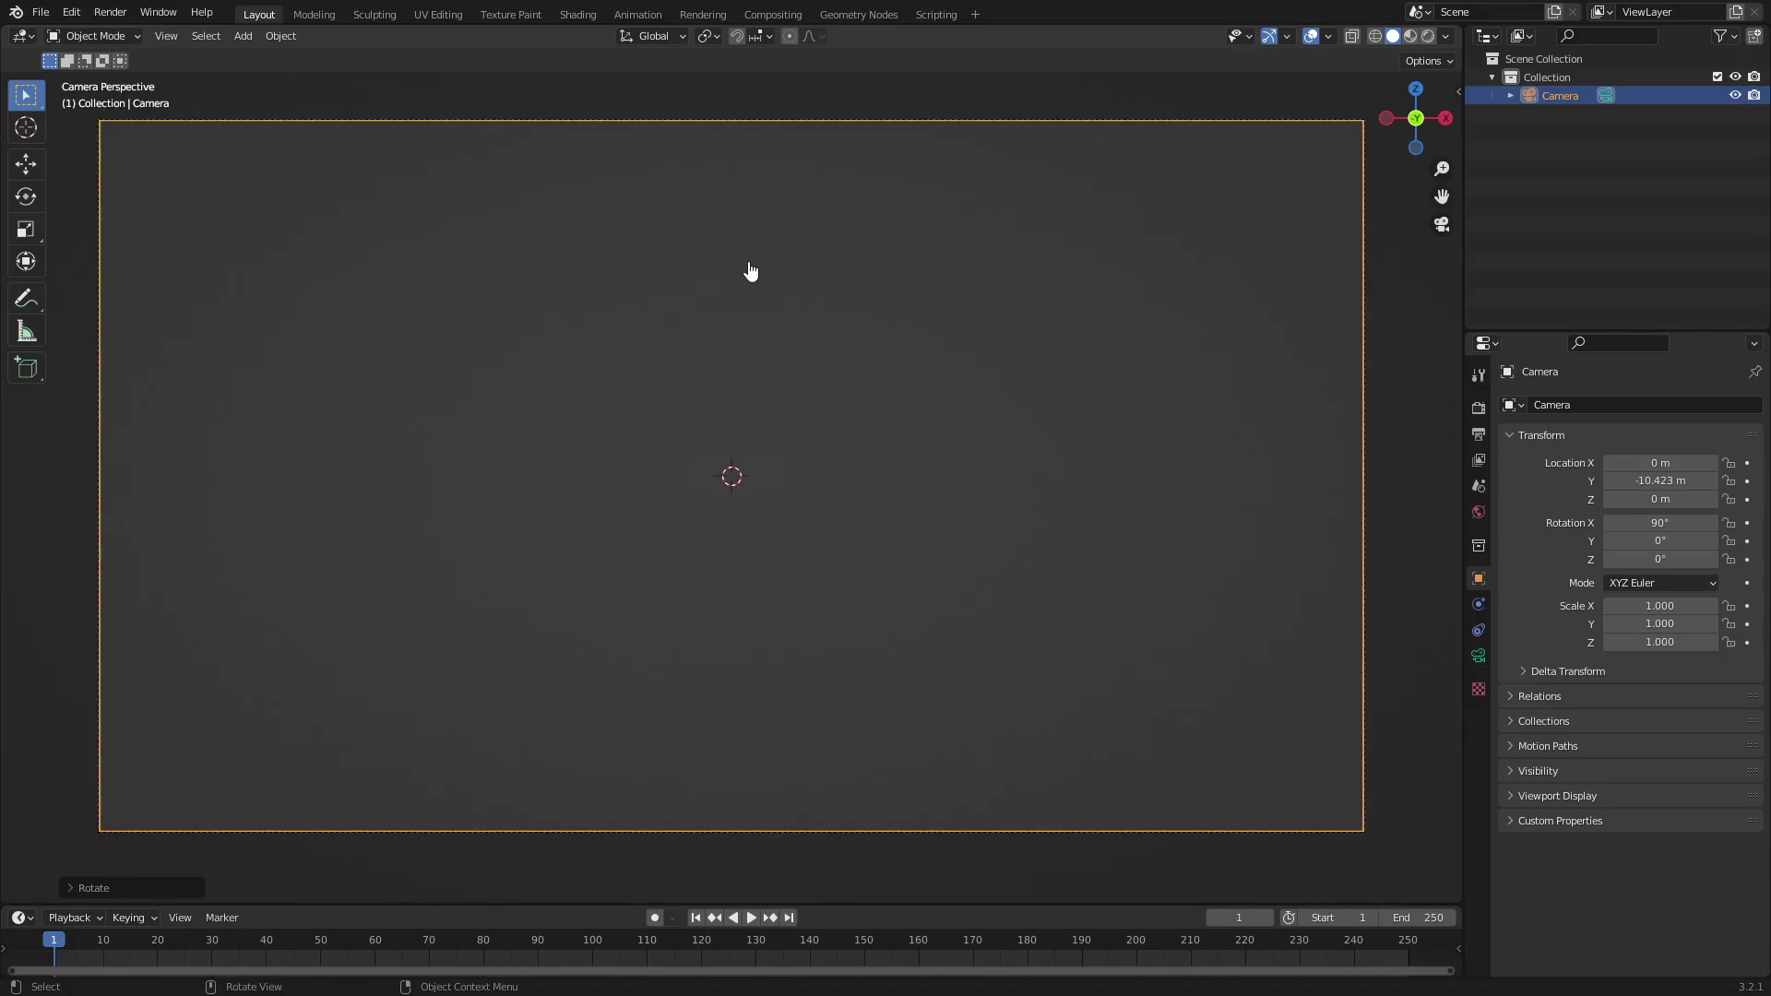
key("shift+a")
mouse_move(701, 53)
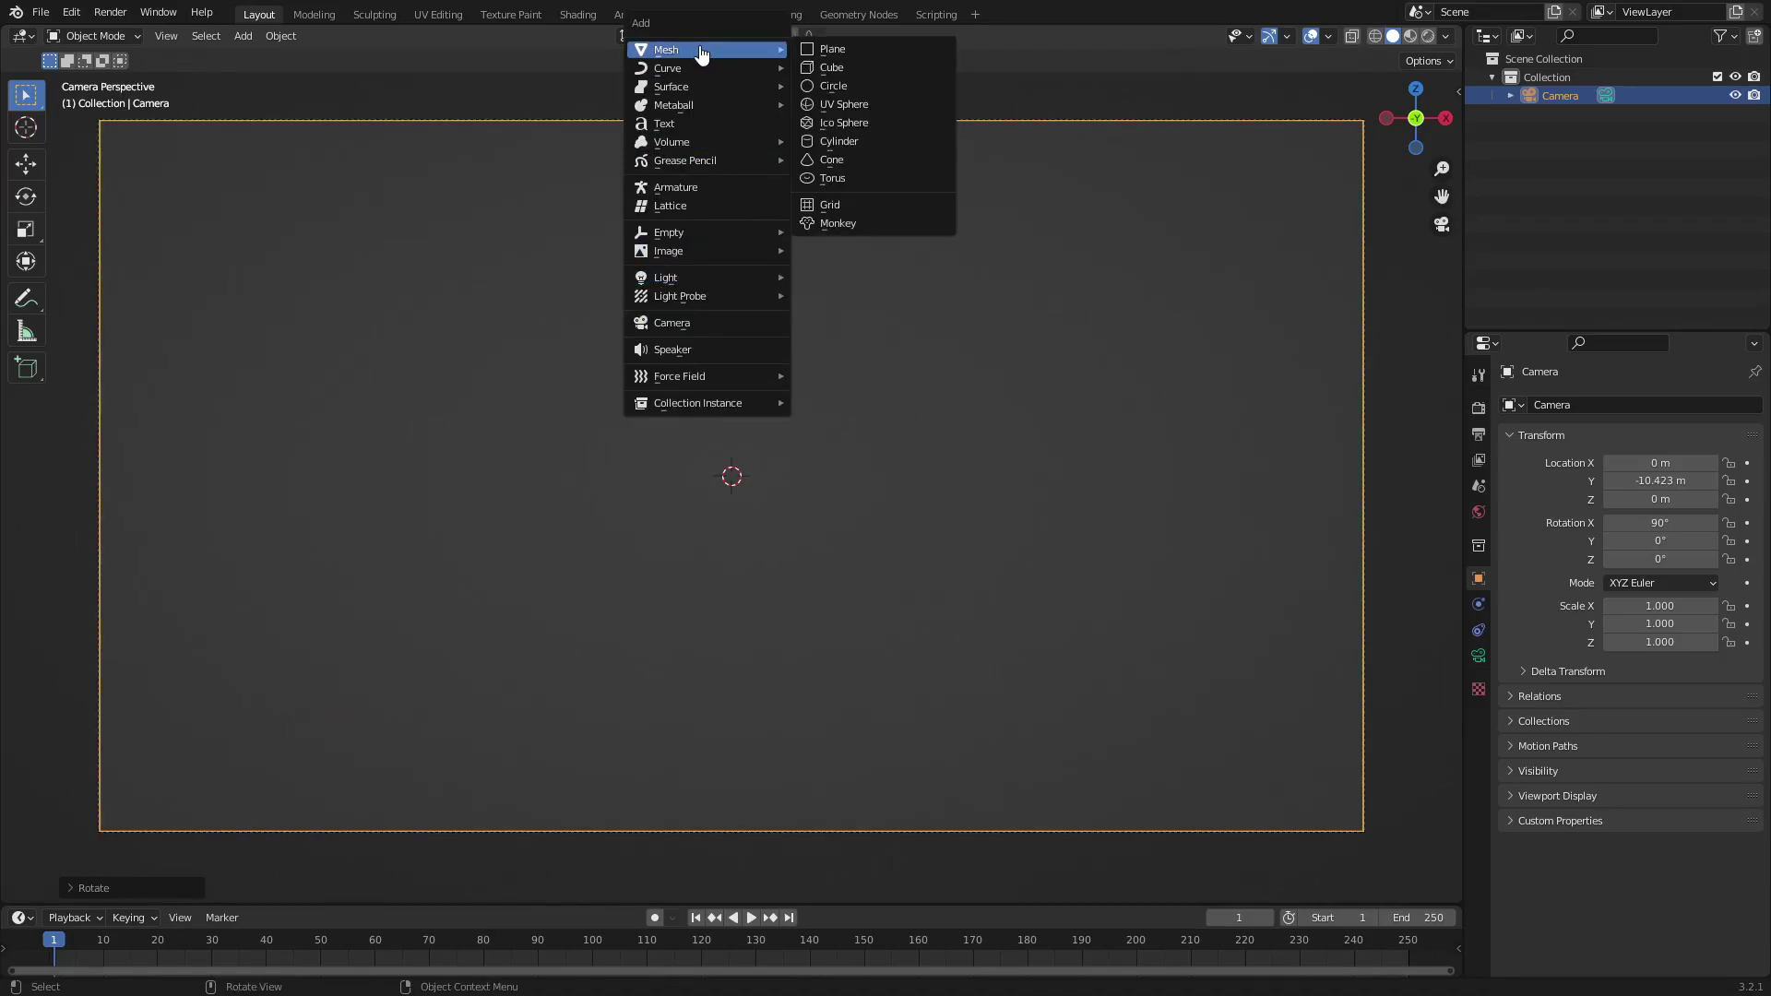
left_click(885, 163)
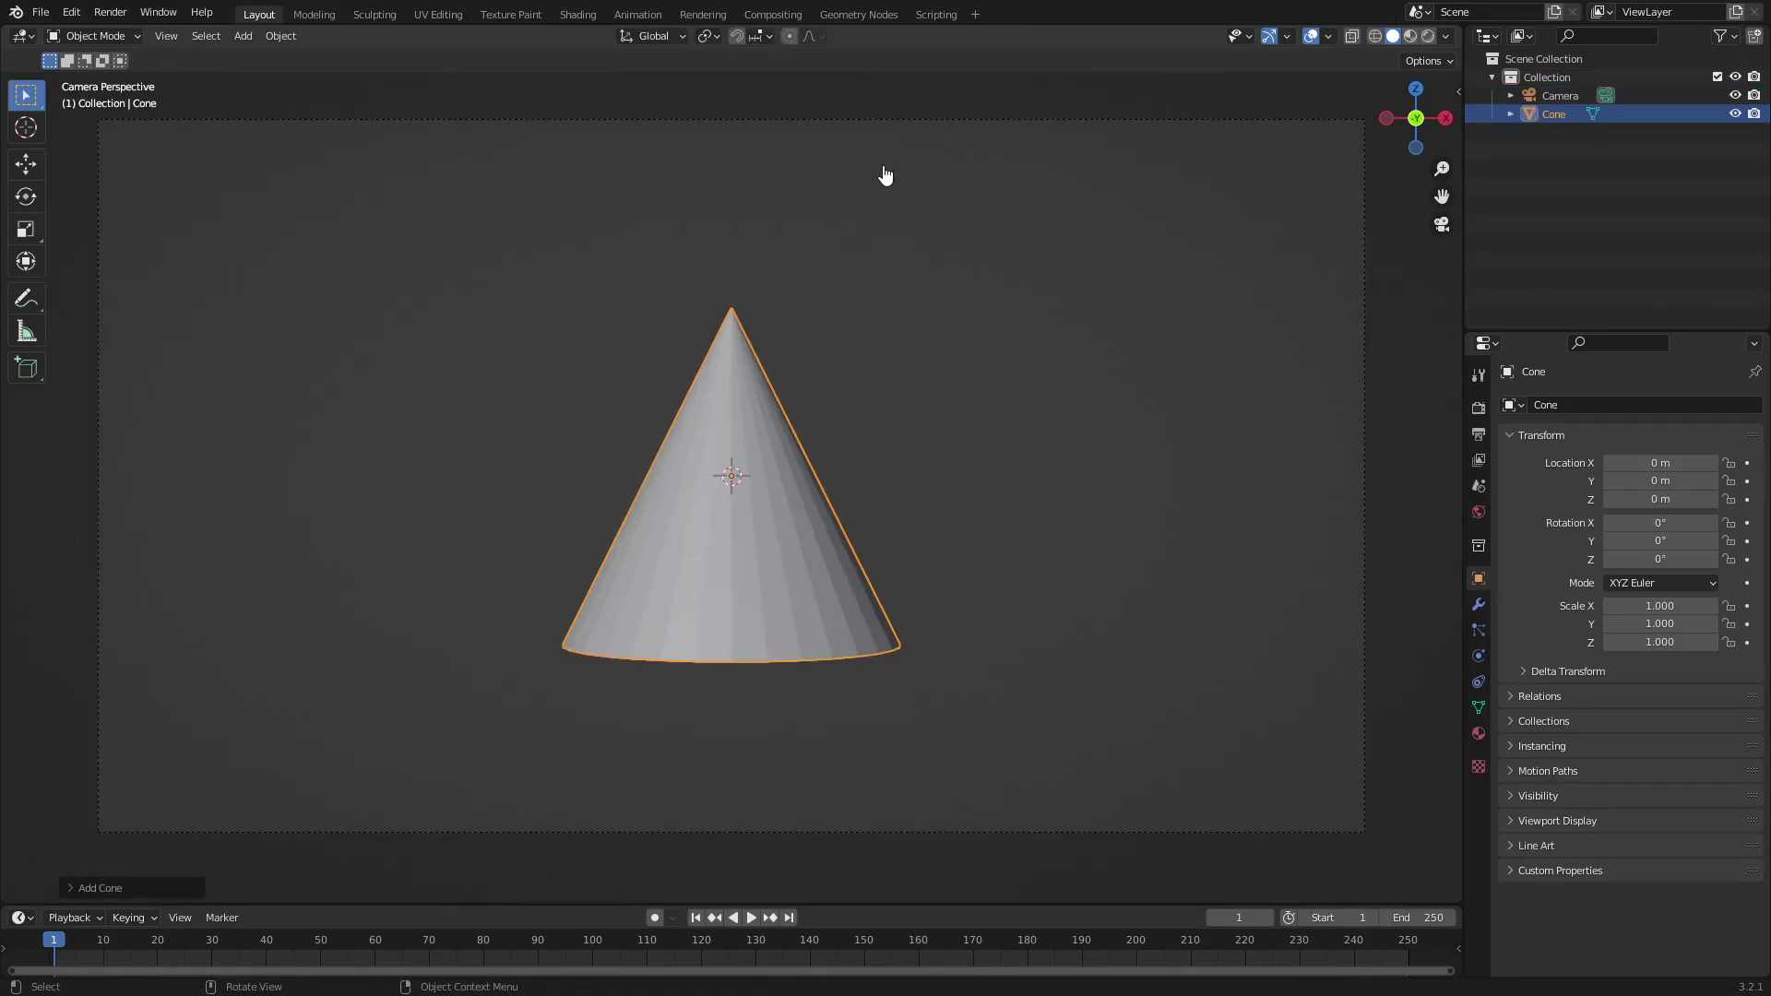
left_click(90, 889)
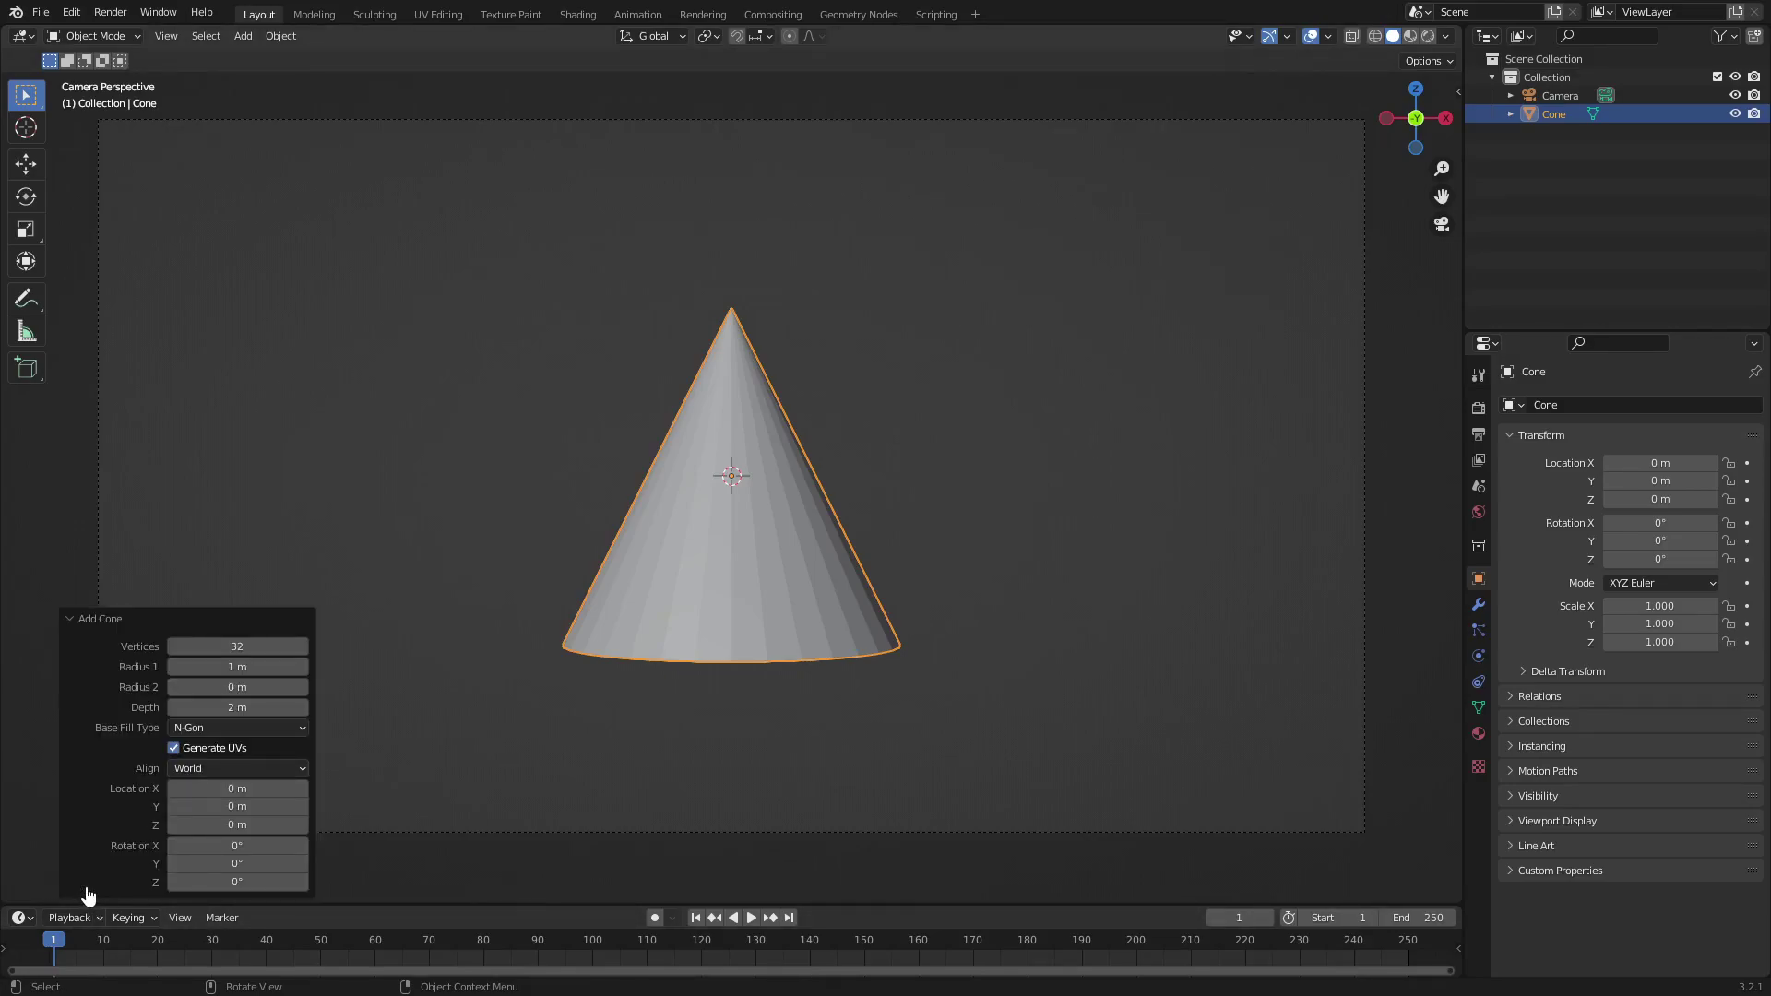
left_click(245, 645)
type("3")
key("Return")
Delete the cone's apex vertex in Edit Mode to leave a flat triangle, and return to Object Mode.
middle_click_drag(862, 415, 780, 526)
key("Tab")
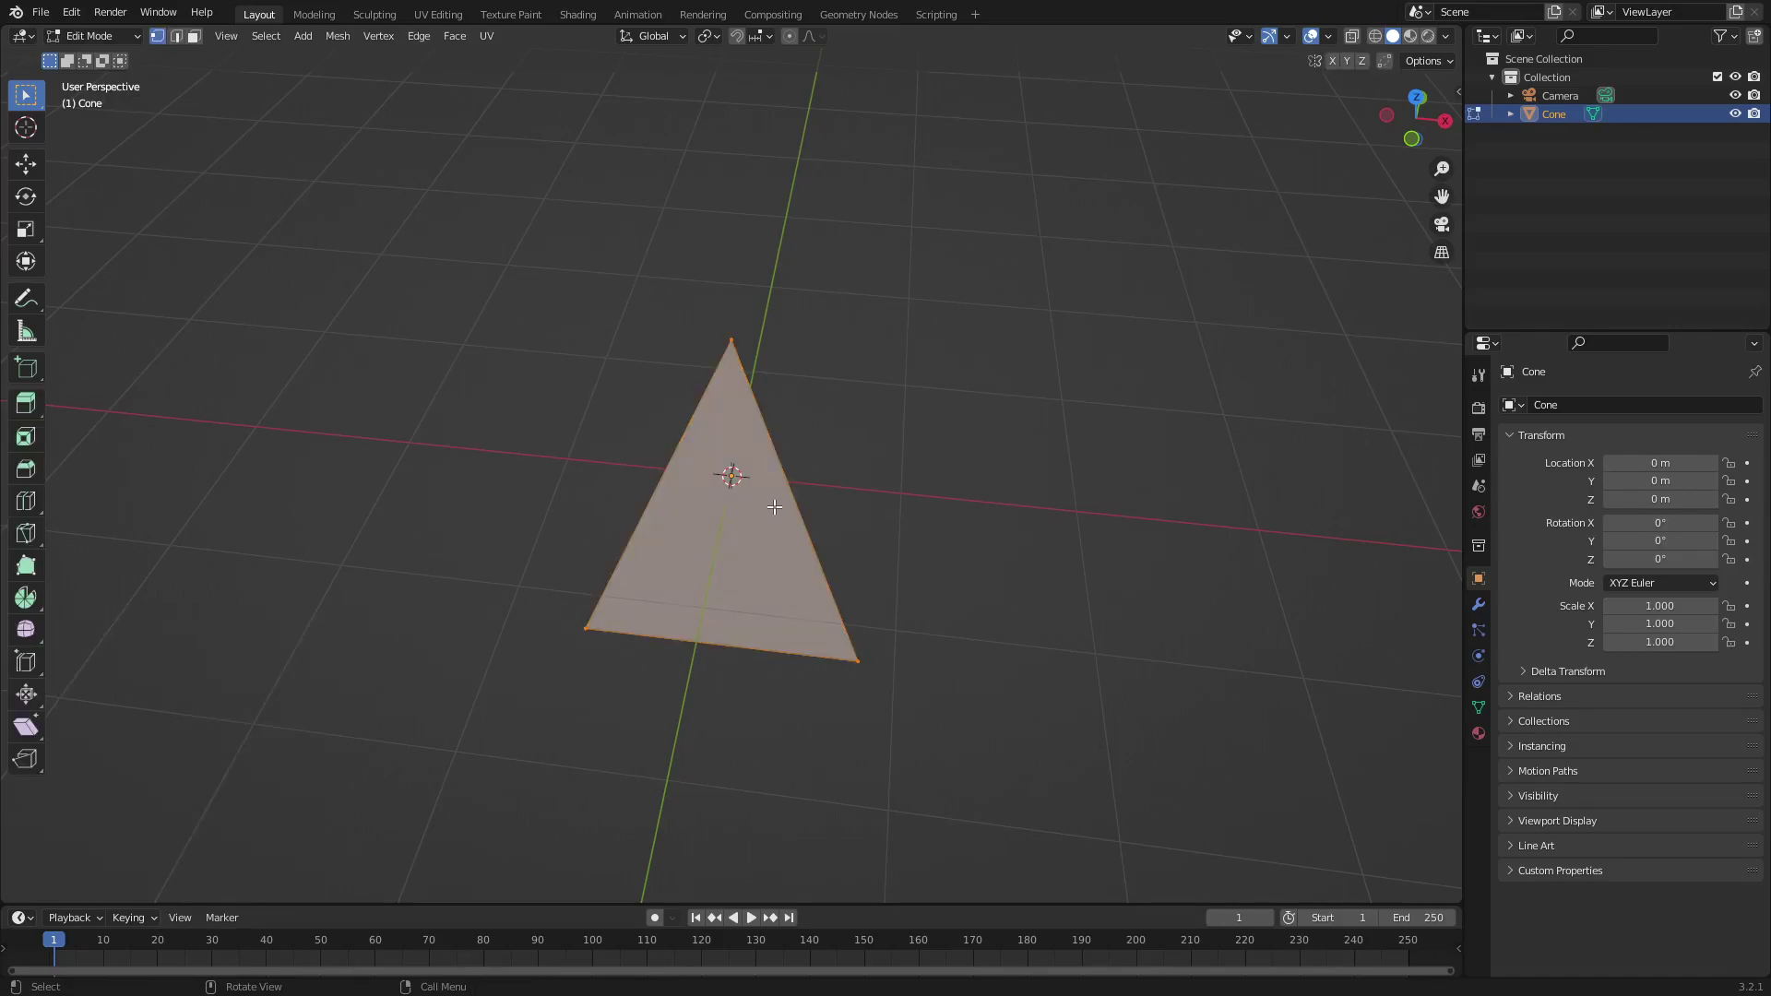
left_click(731, 340)
middle_click_drag(996, 553, 1053, 498)
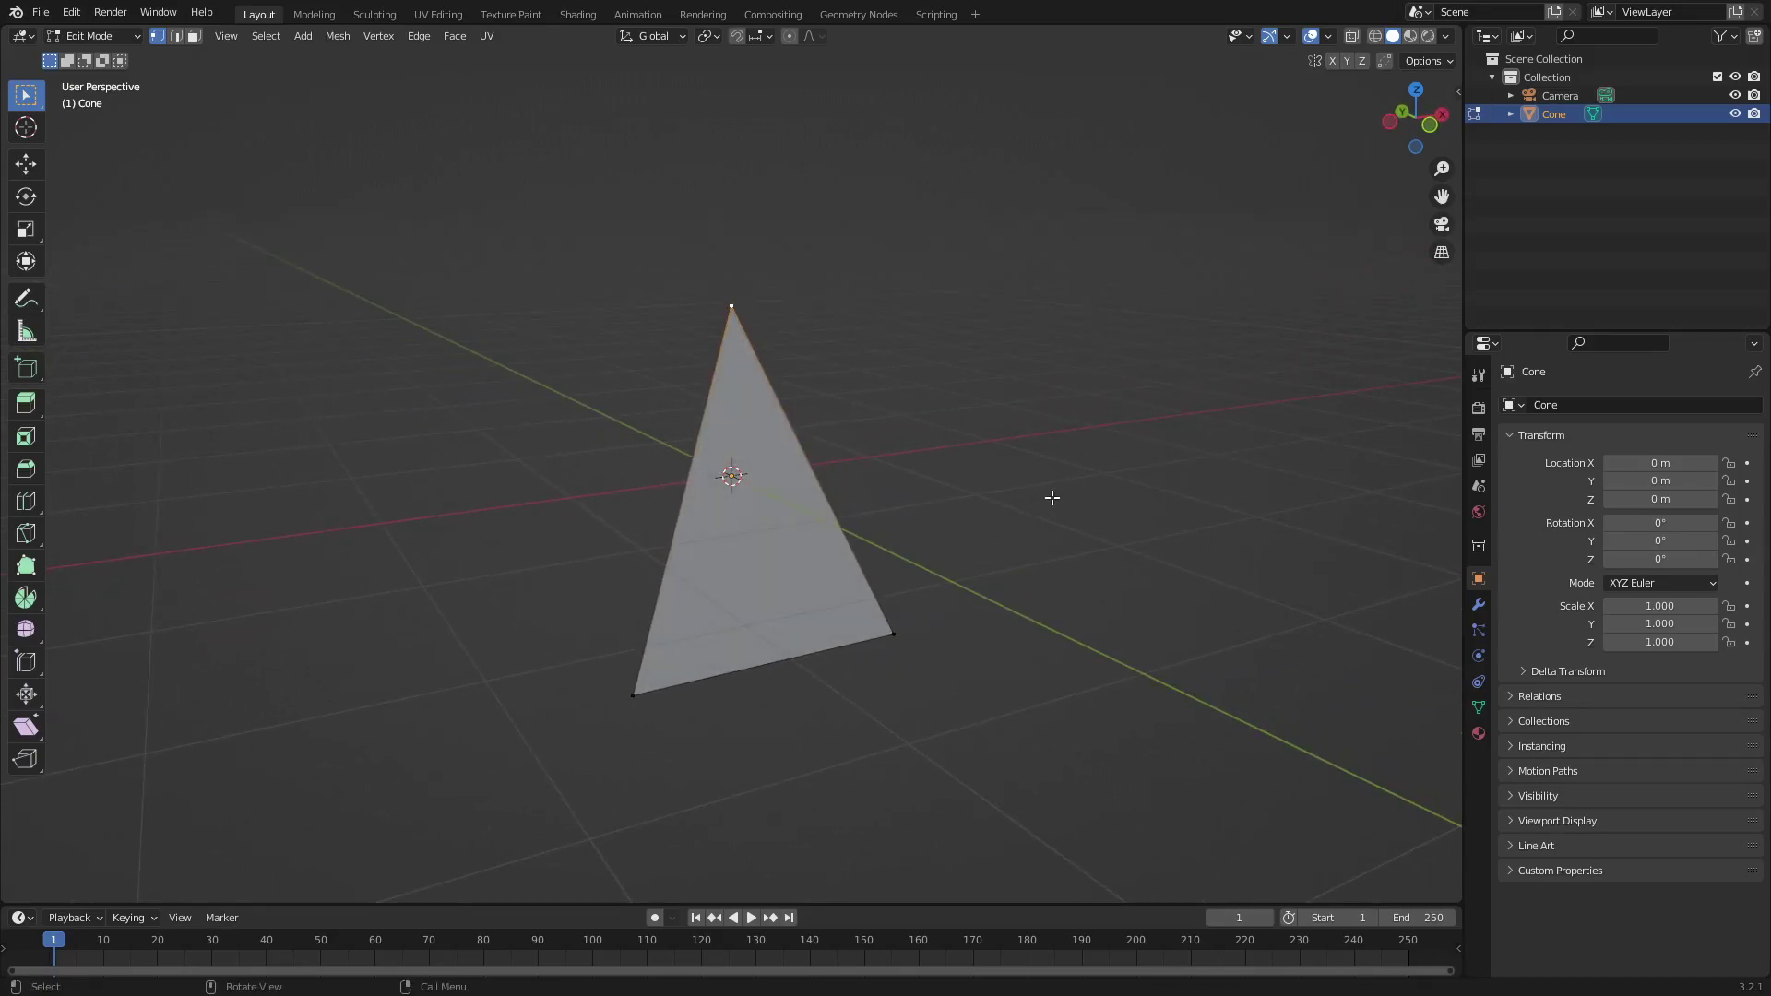
key("x")
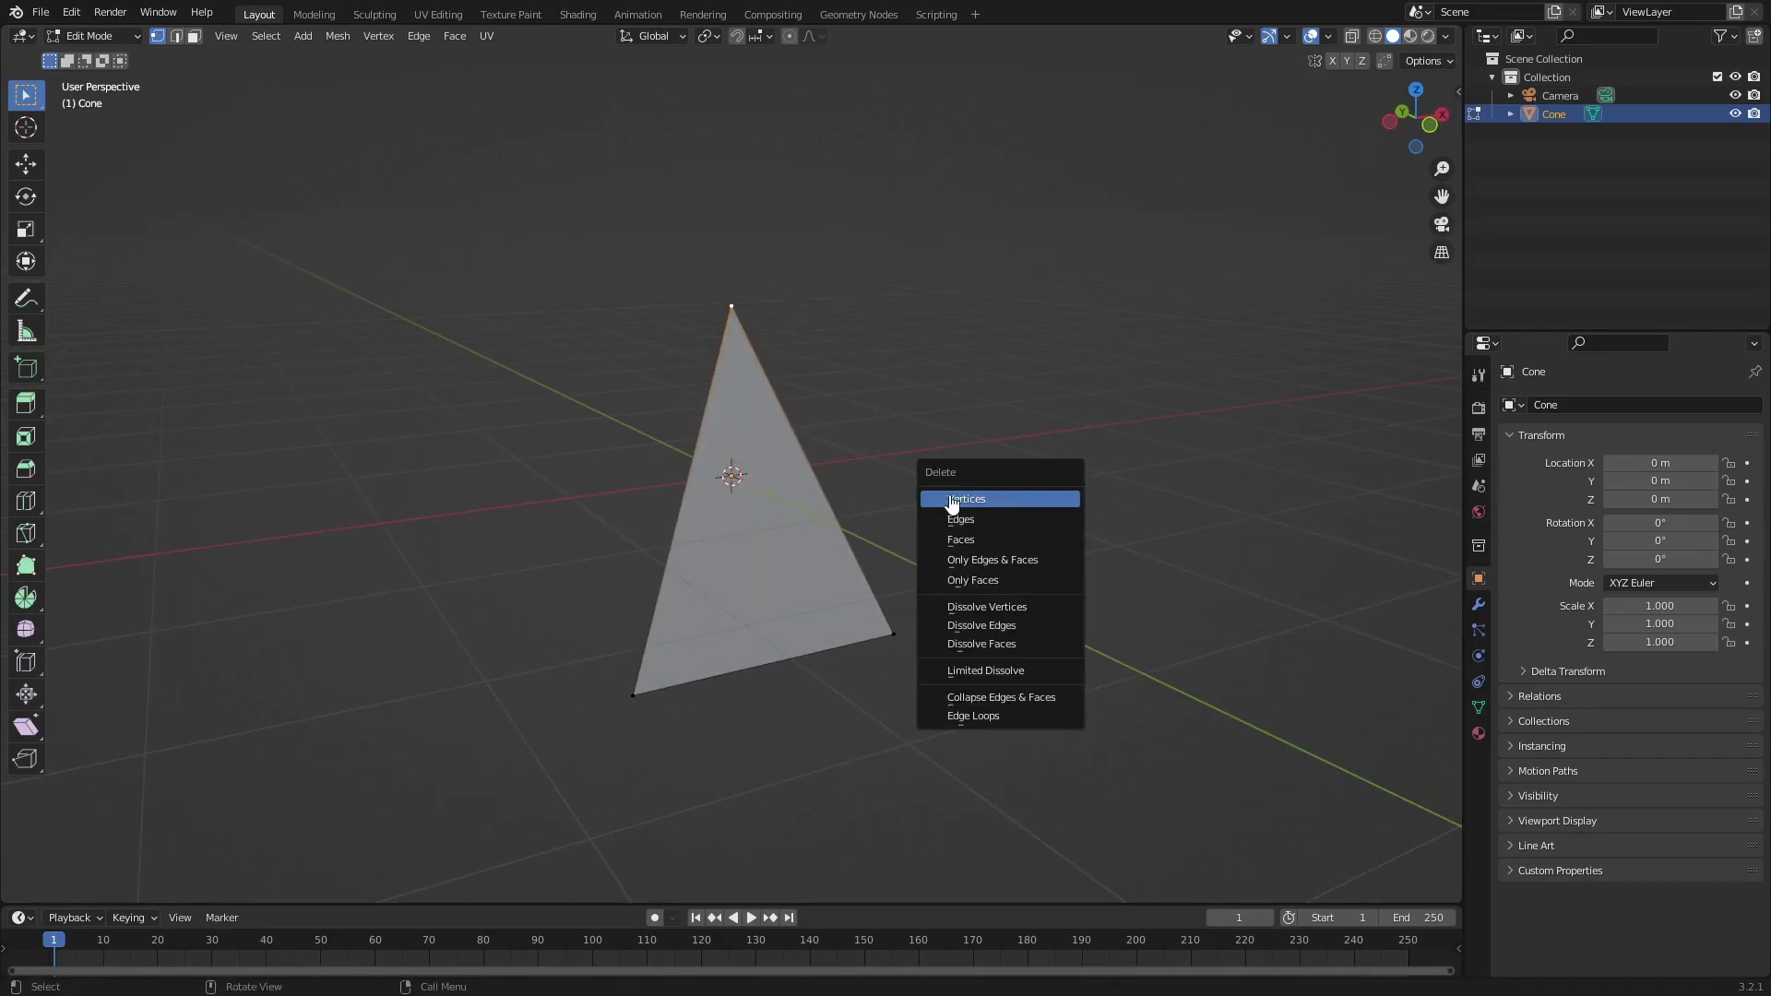
left_click(1017, 496)
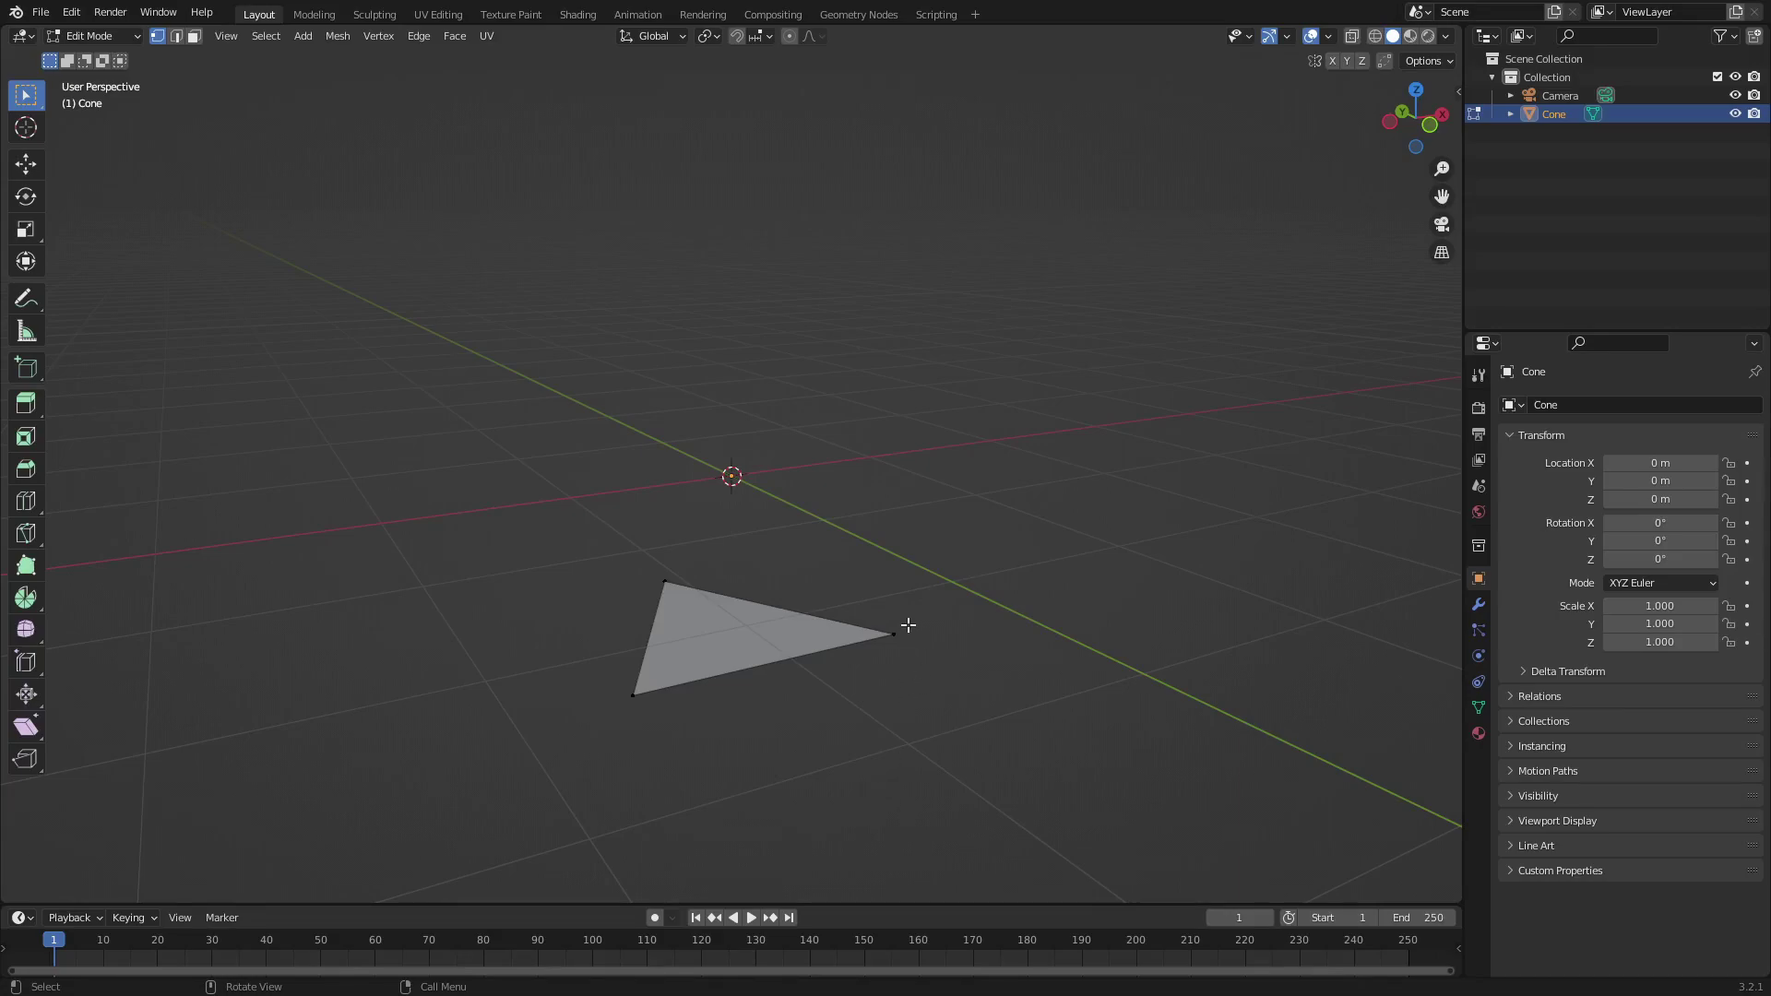
key("Tab")
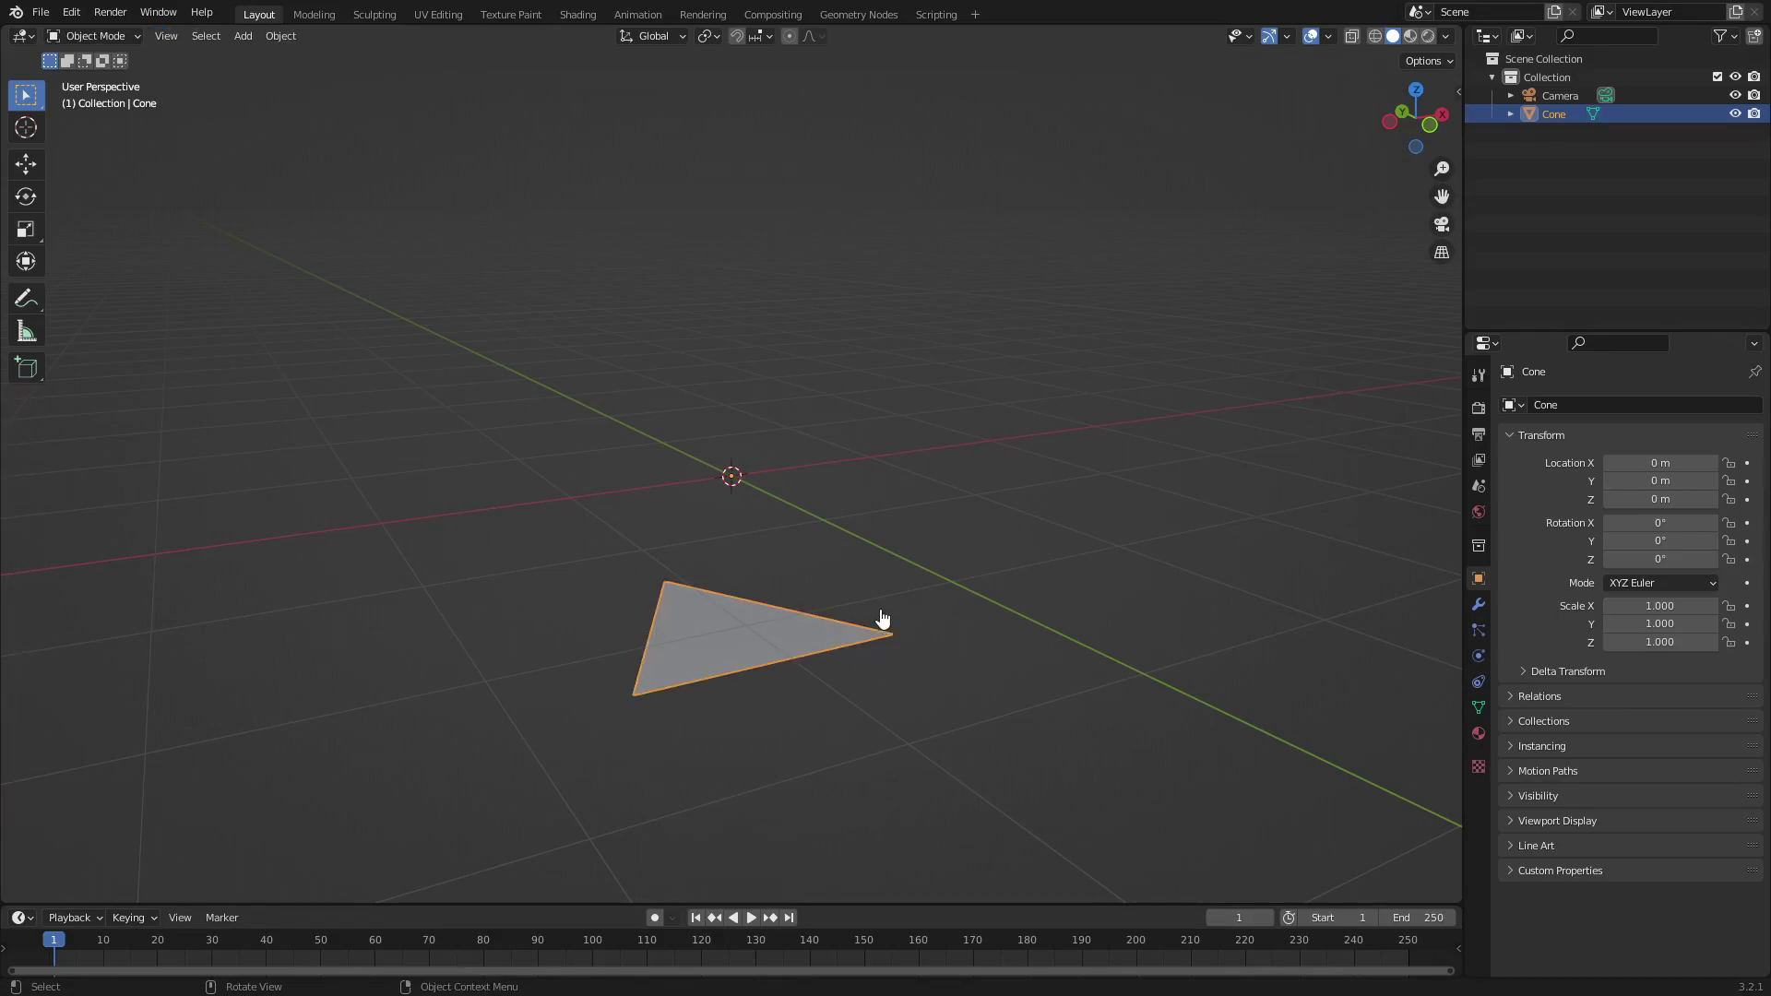
Try Set Origin with Geometry to Origin on the triangle, inspect its centring, and undo it.
left_click(281, 36)
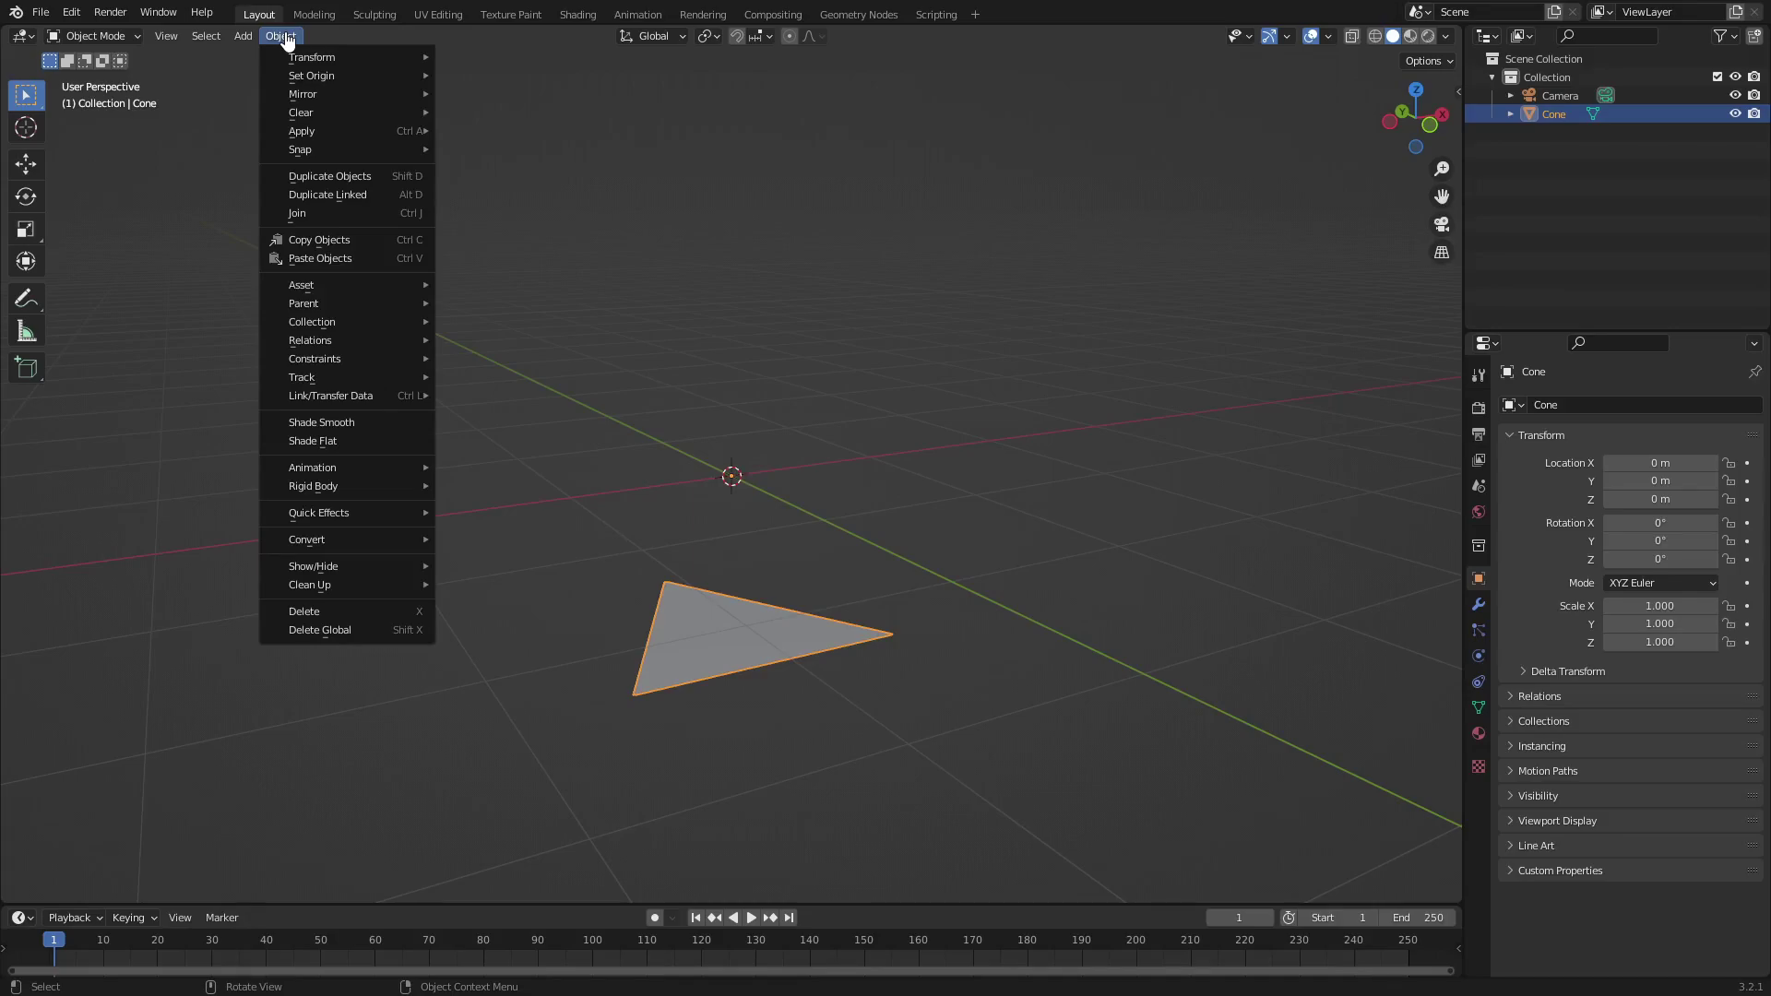
mouse_move(342, 155)
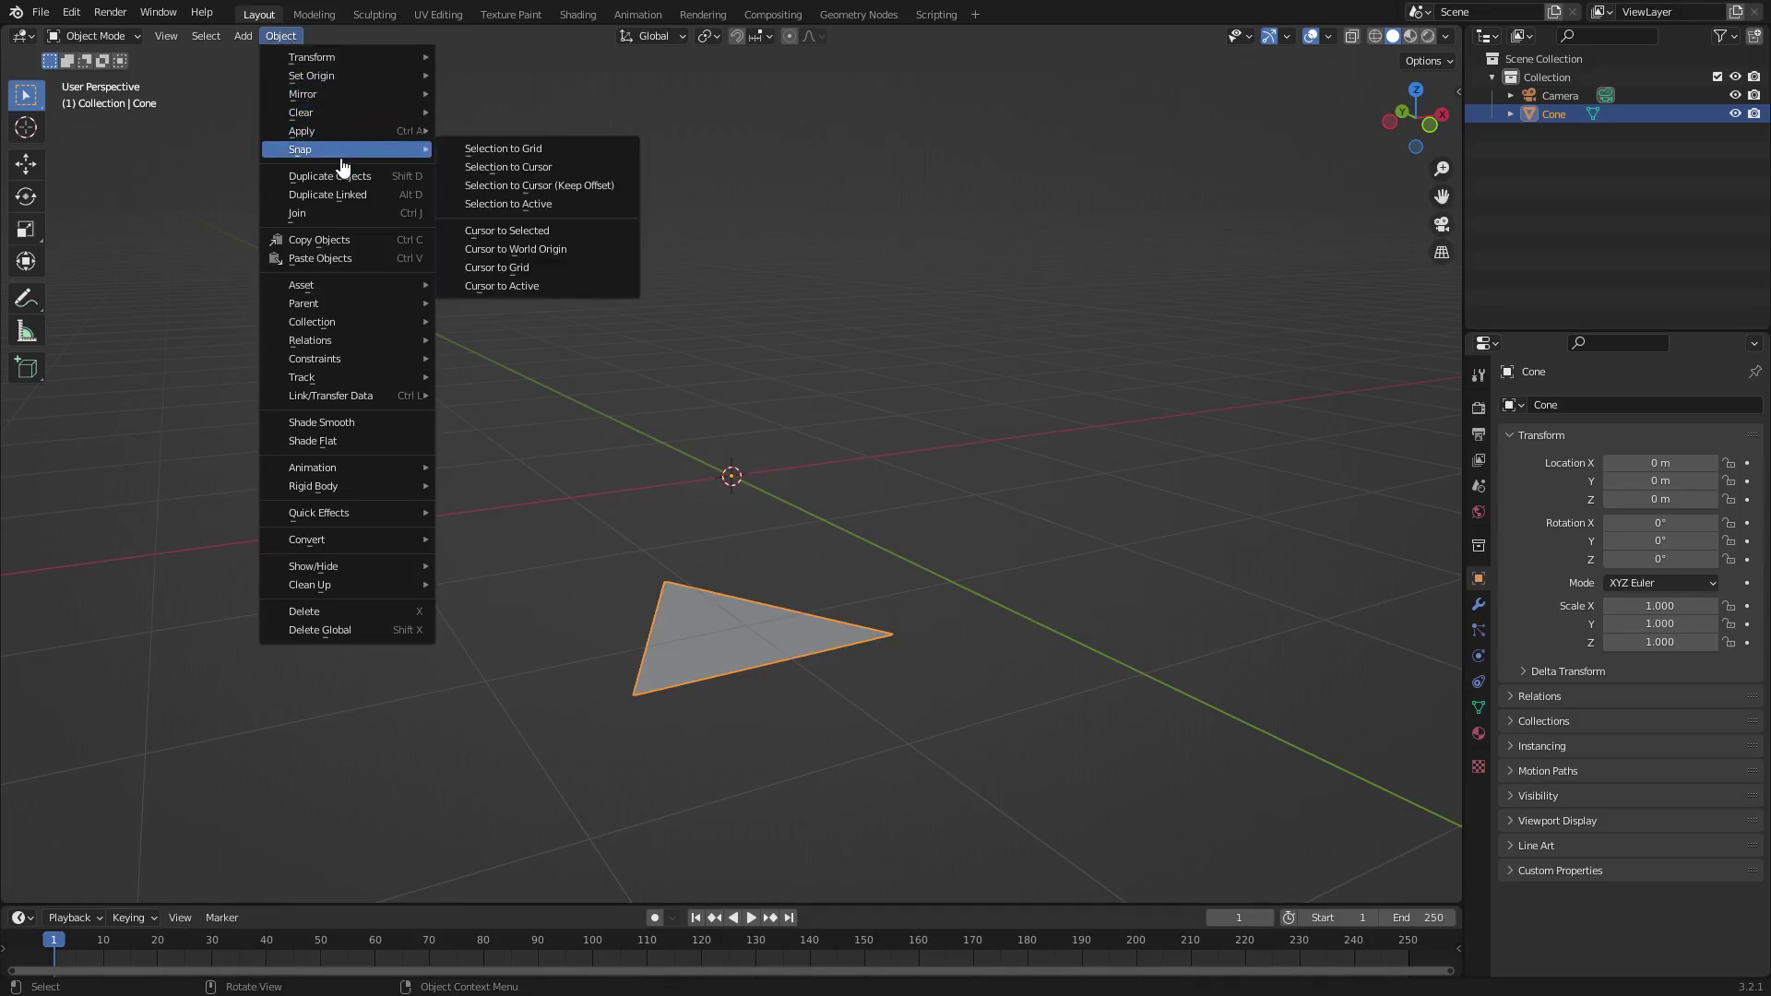
mouse_move(330, 81)
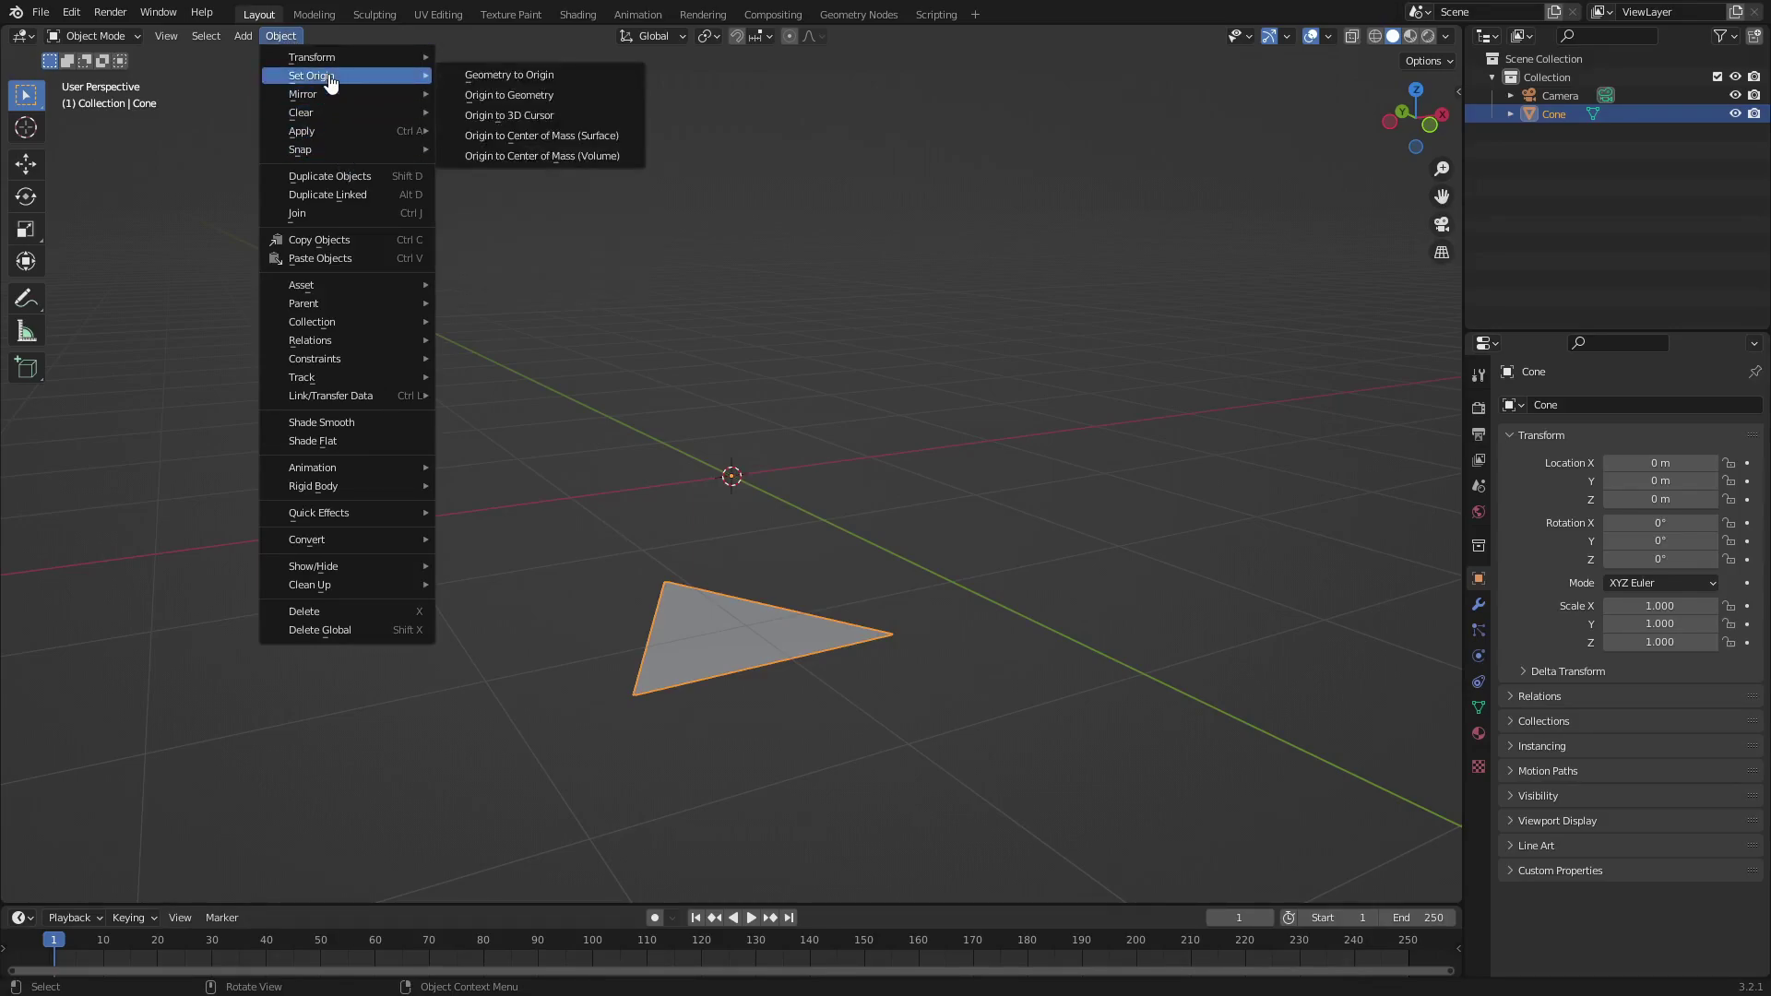
left_click(601, 77)
middle_click_drag(918, 467, 960, 504)
scroll(745, 471, "up", 3)
scroll(747, 477, "up", 3)
middle_click_drag(747, 490, 661, 490)
scroll(723, 498, "up", 10)
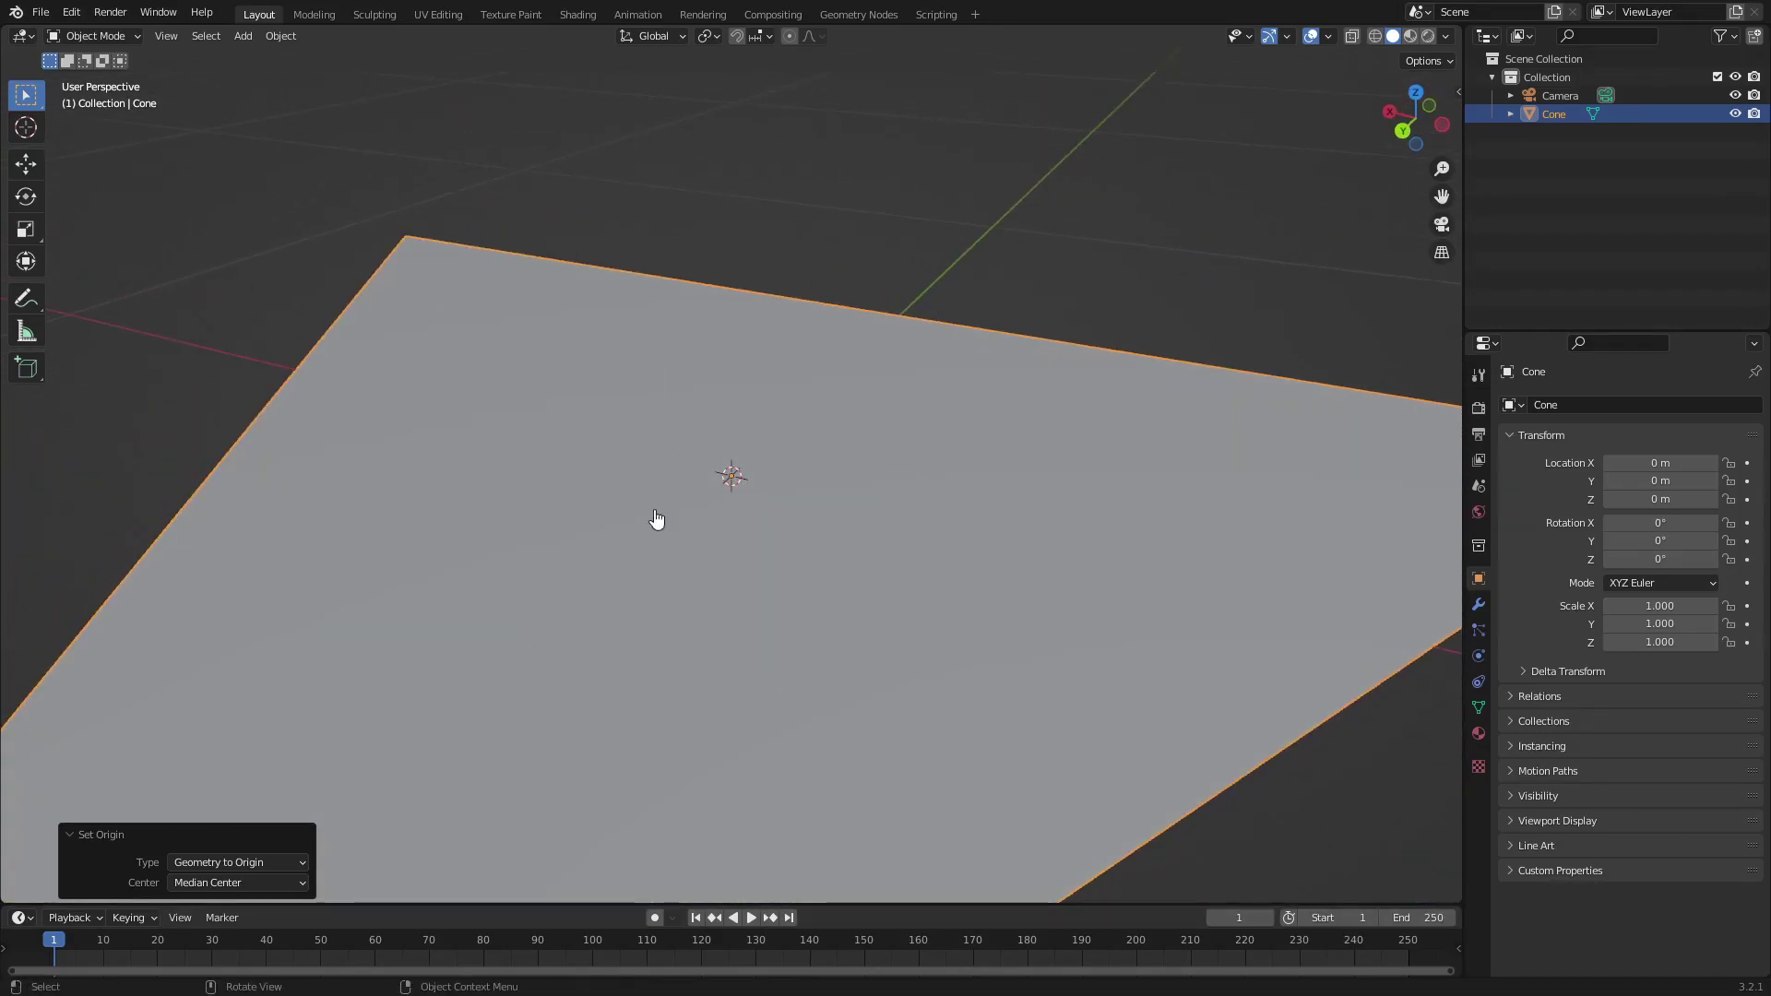
scroll(842, 514, "down", 5)
middle_click_drag(842, 513, 748, 501)
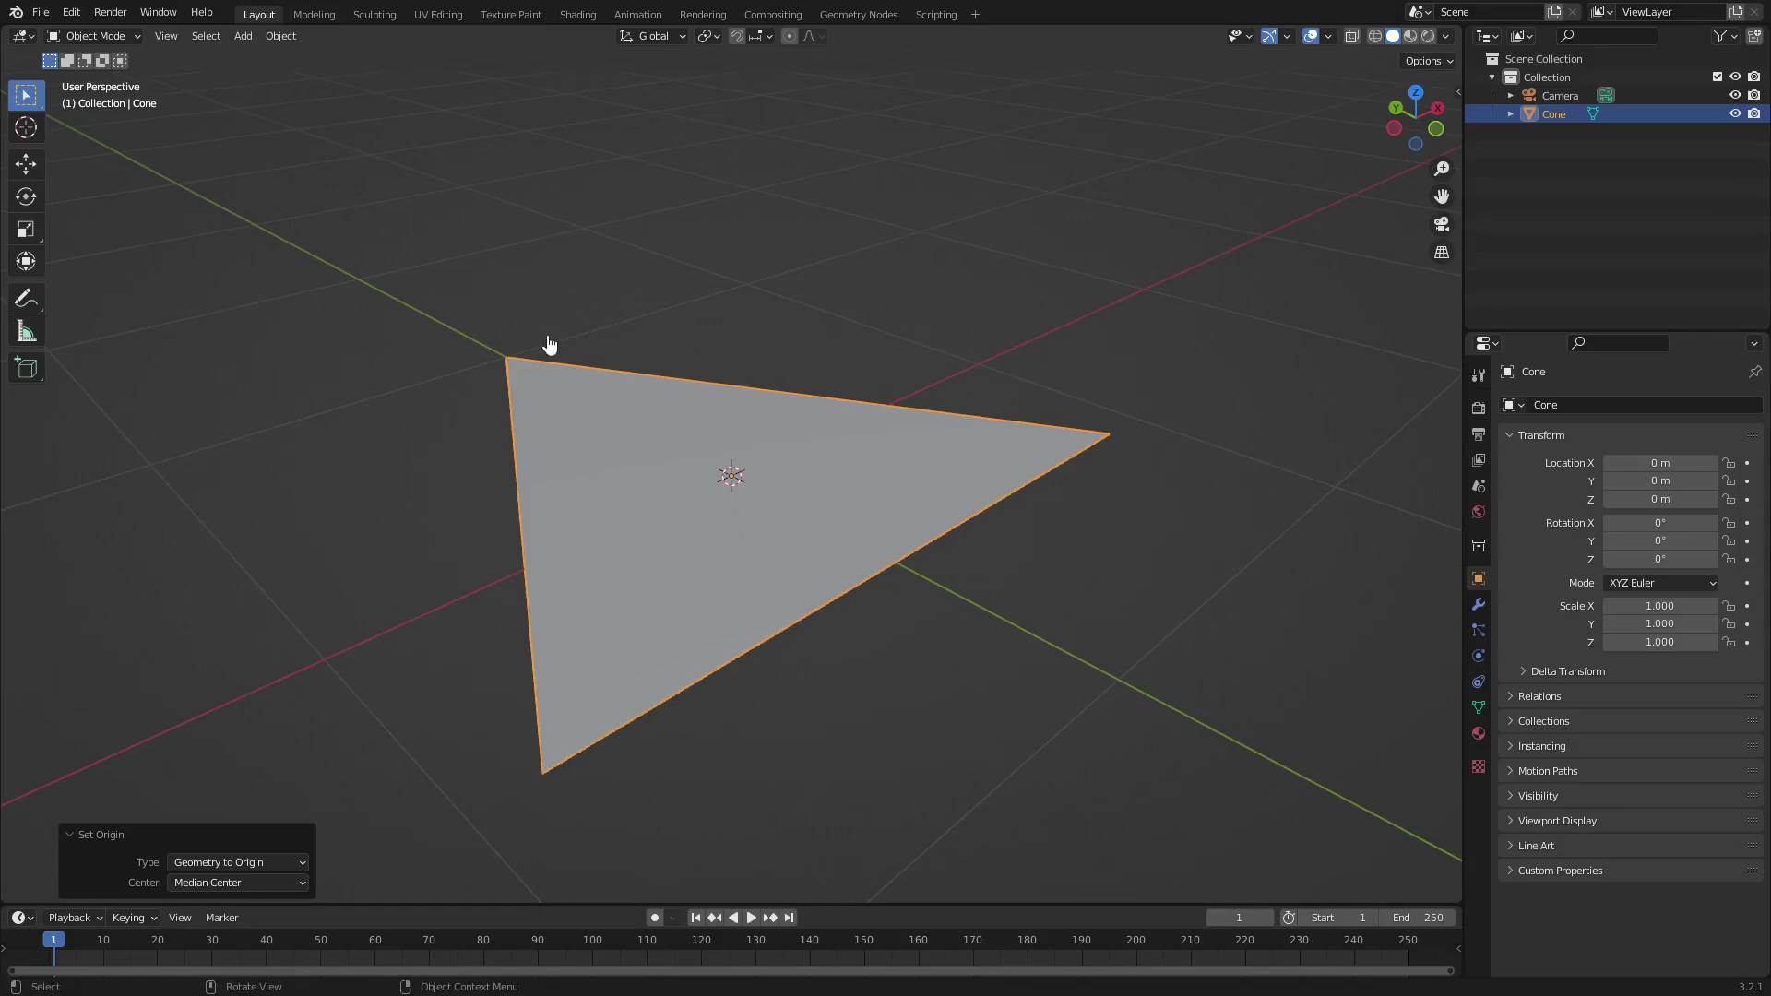
key("ctrl+z")
Test rotating the triangle around its off-centre origin and cancel the rotation.
middle_click_drag(922, 519, 968, 446)
key("r")
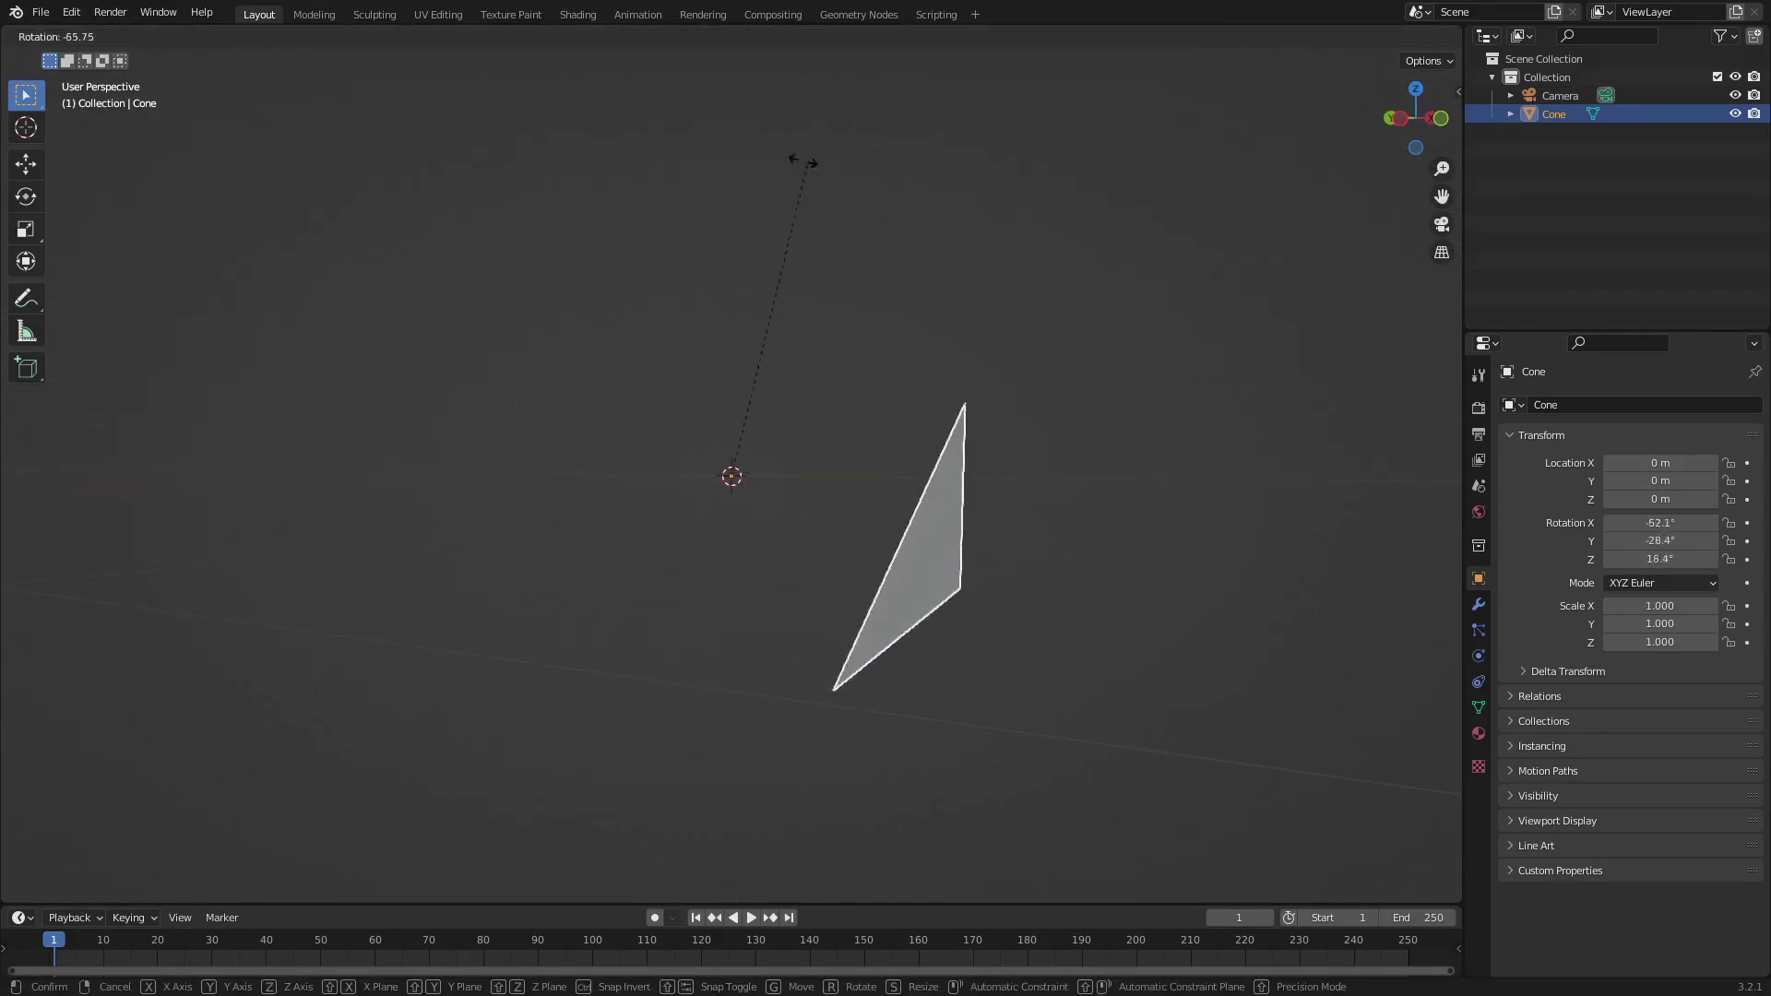
key("Escape")
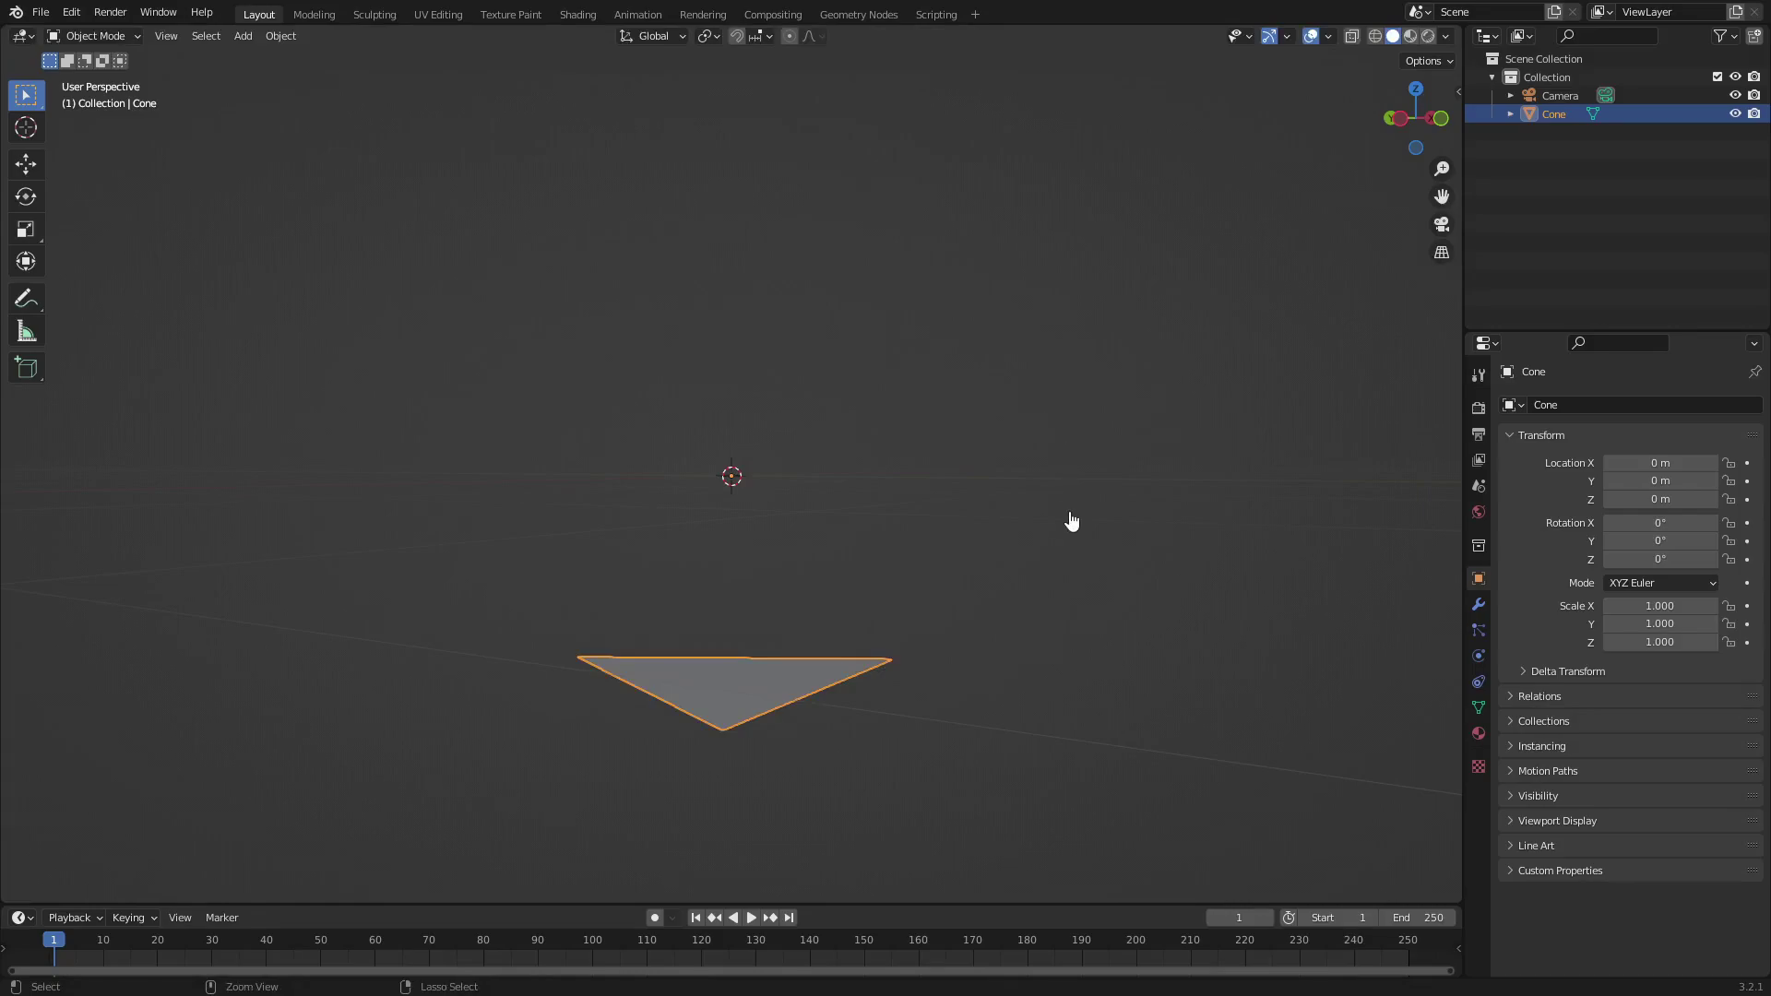
Centre the triangle's mesh on its origin point with Set Origin, Geometry to Origin.
left_click(281, 35)
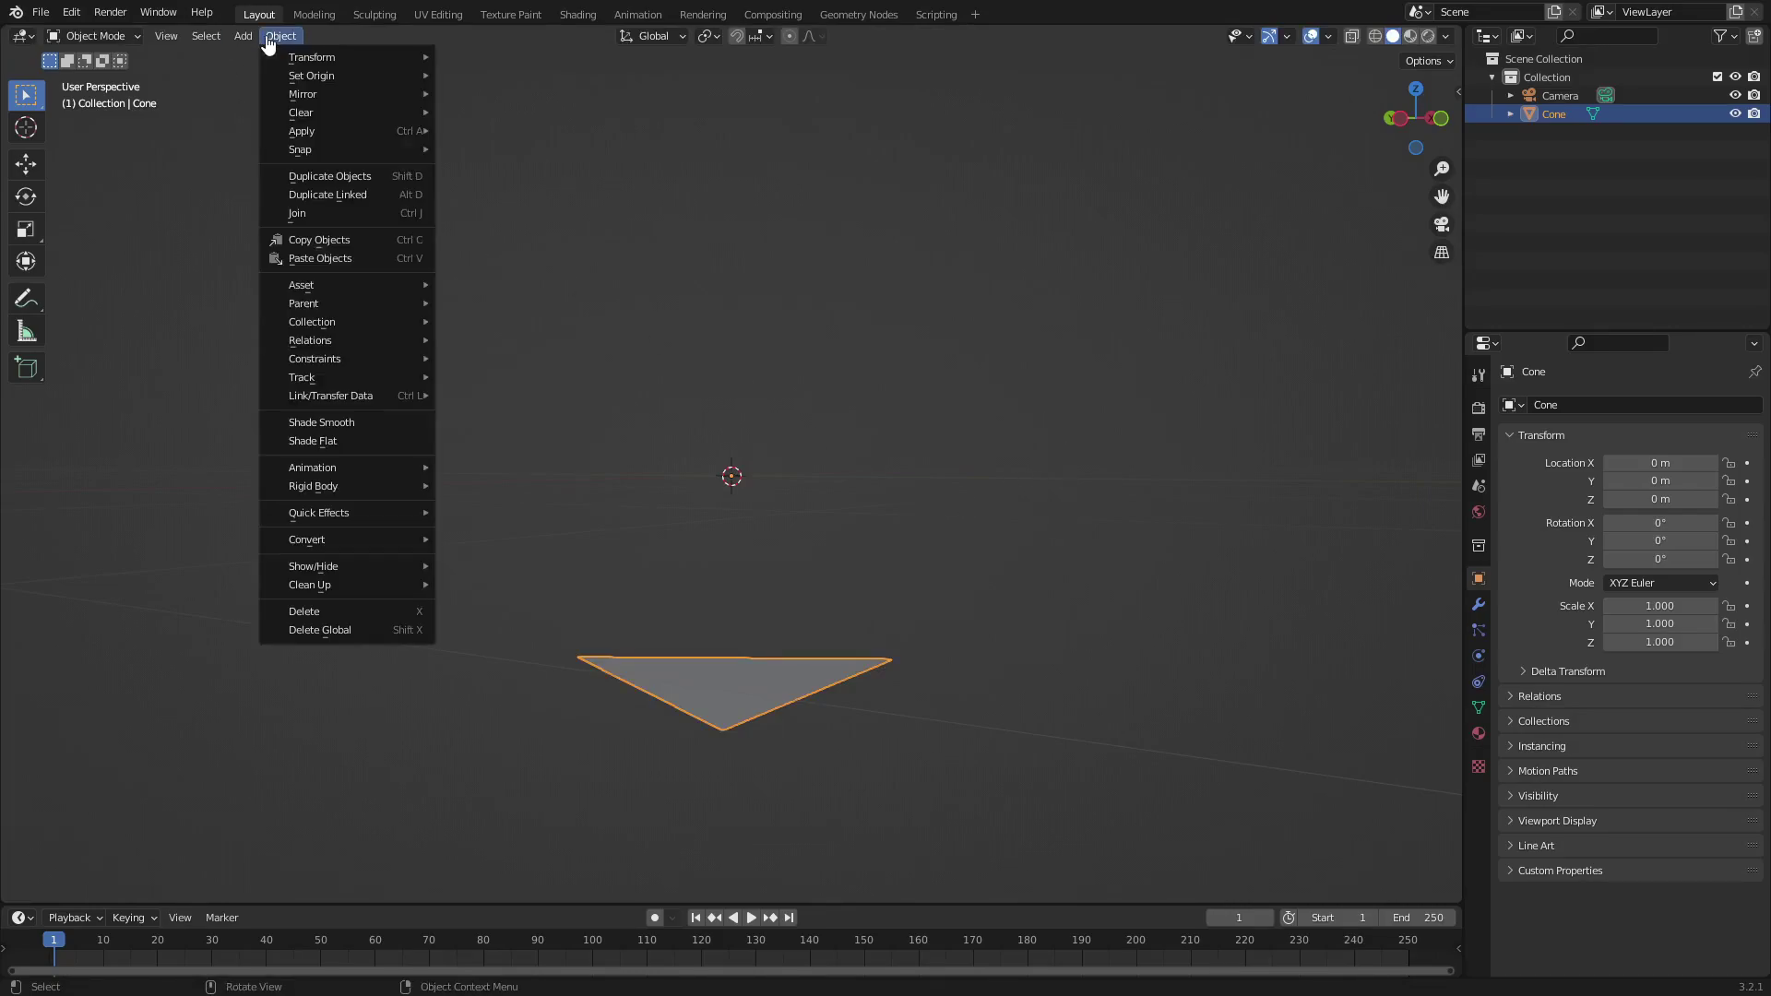
left_click(565, 77)
middle_click_drag(877, 376, 928, 420)
scroll(944, 543, "down", 3)
Test a trackball rotation of the centred triangle and cancel it.
key("r")
key("r")
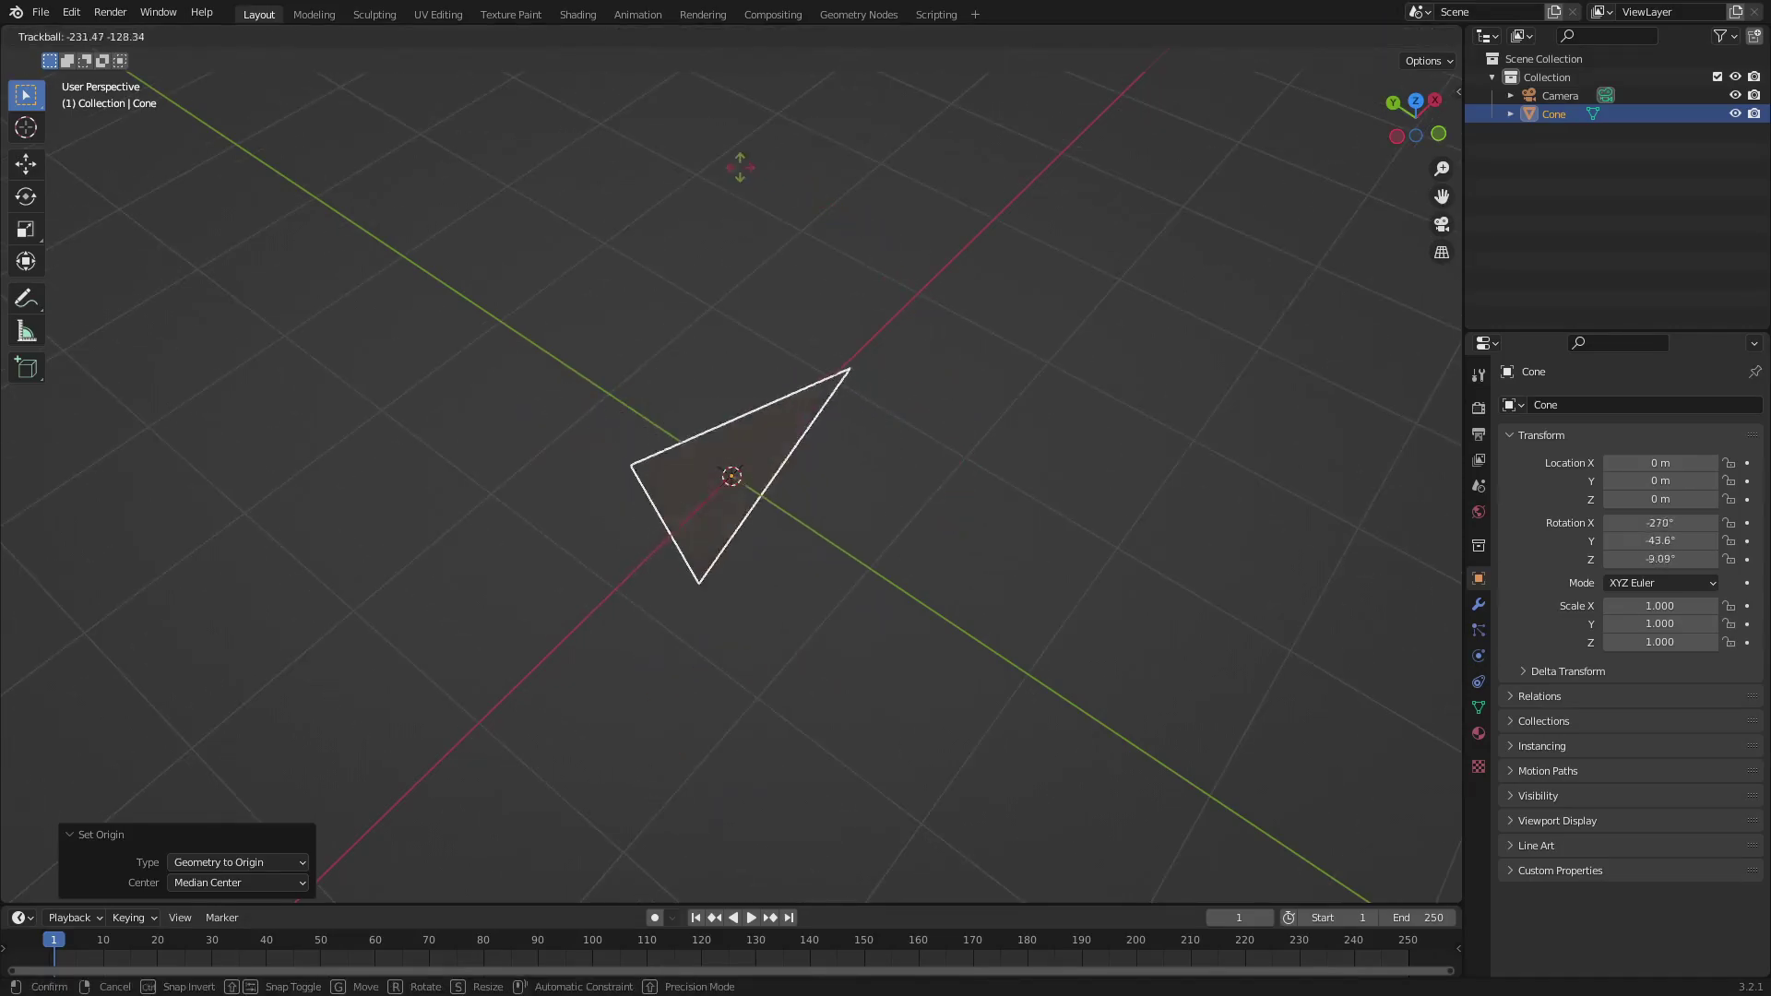
key("Escape")
Rotate the triangle 90° about the X axis so it stands upright.
middle_click_drag(692, 736, 720, 640)
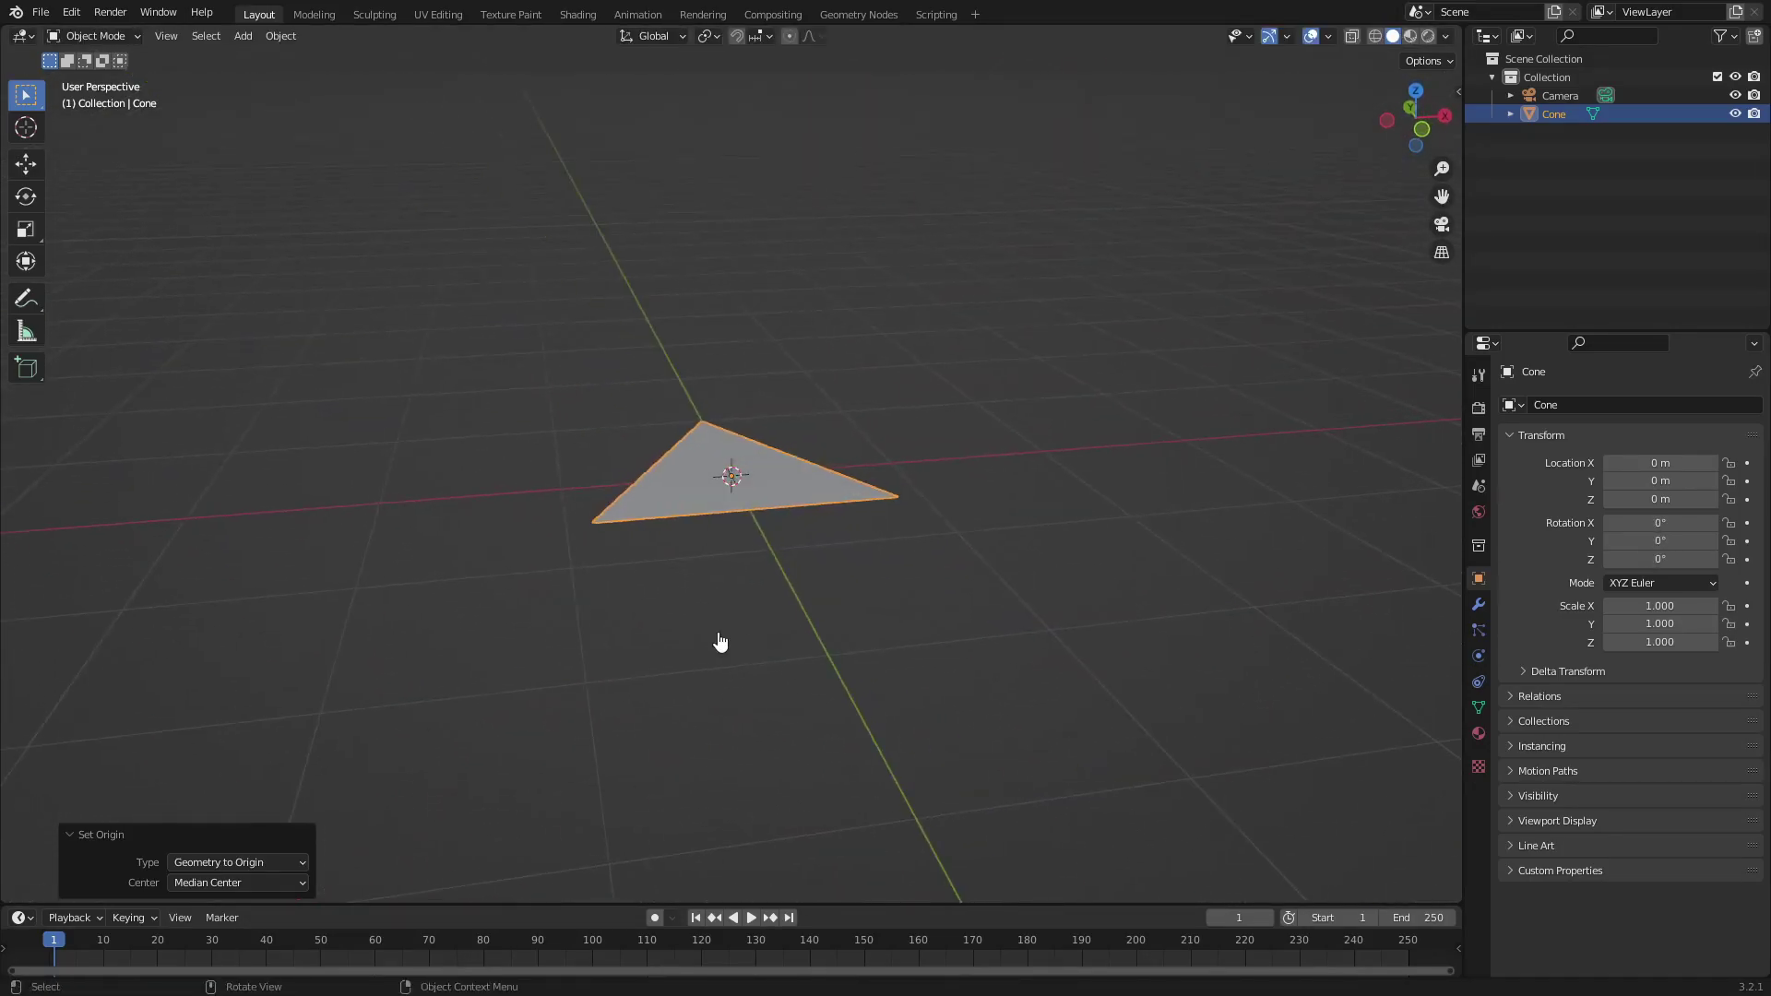
key("r")
key("x")
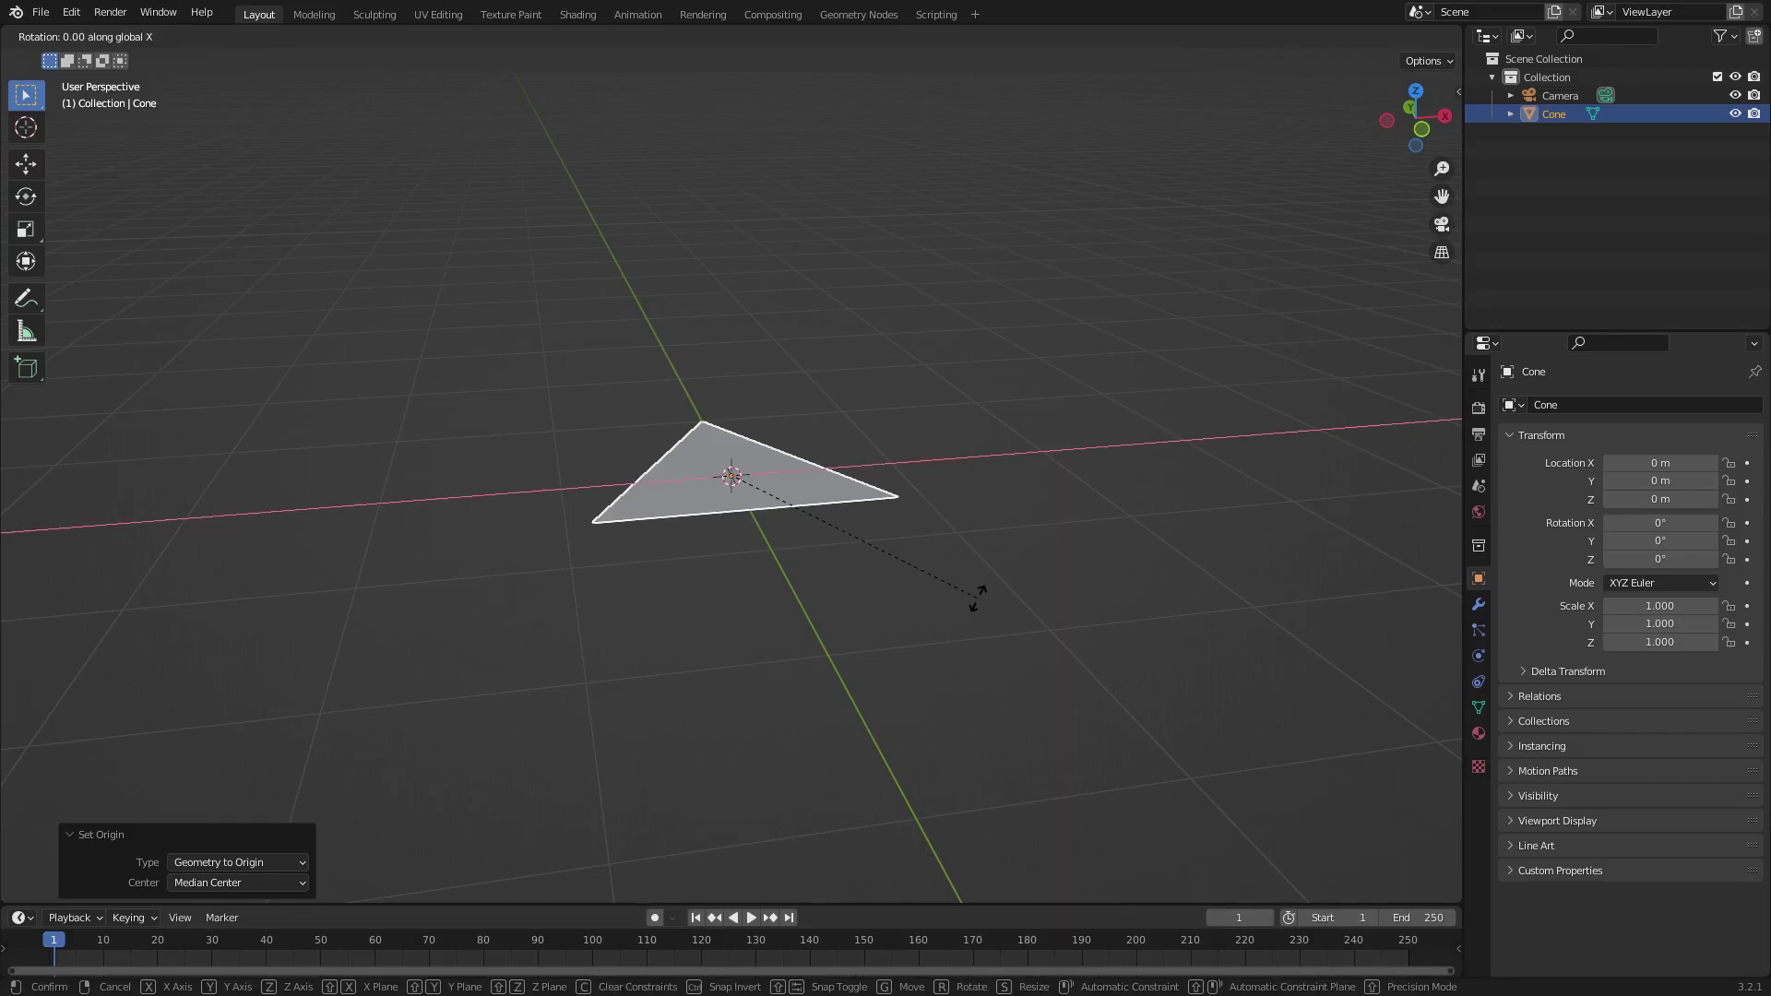
type("90")
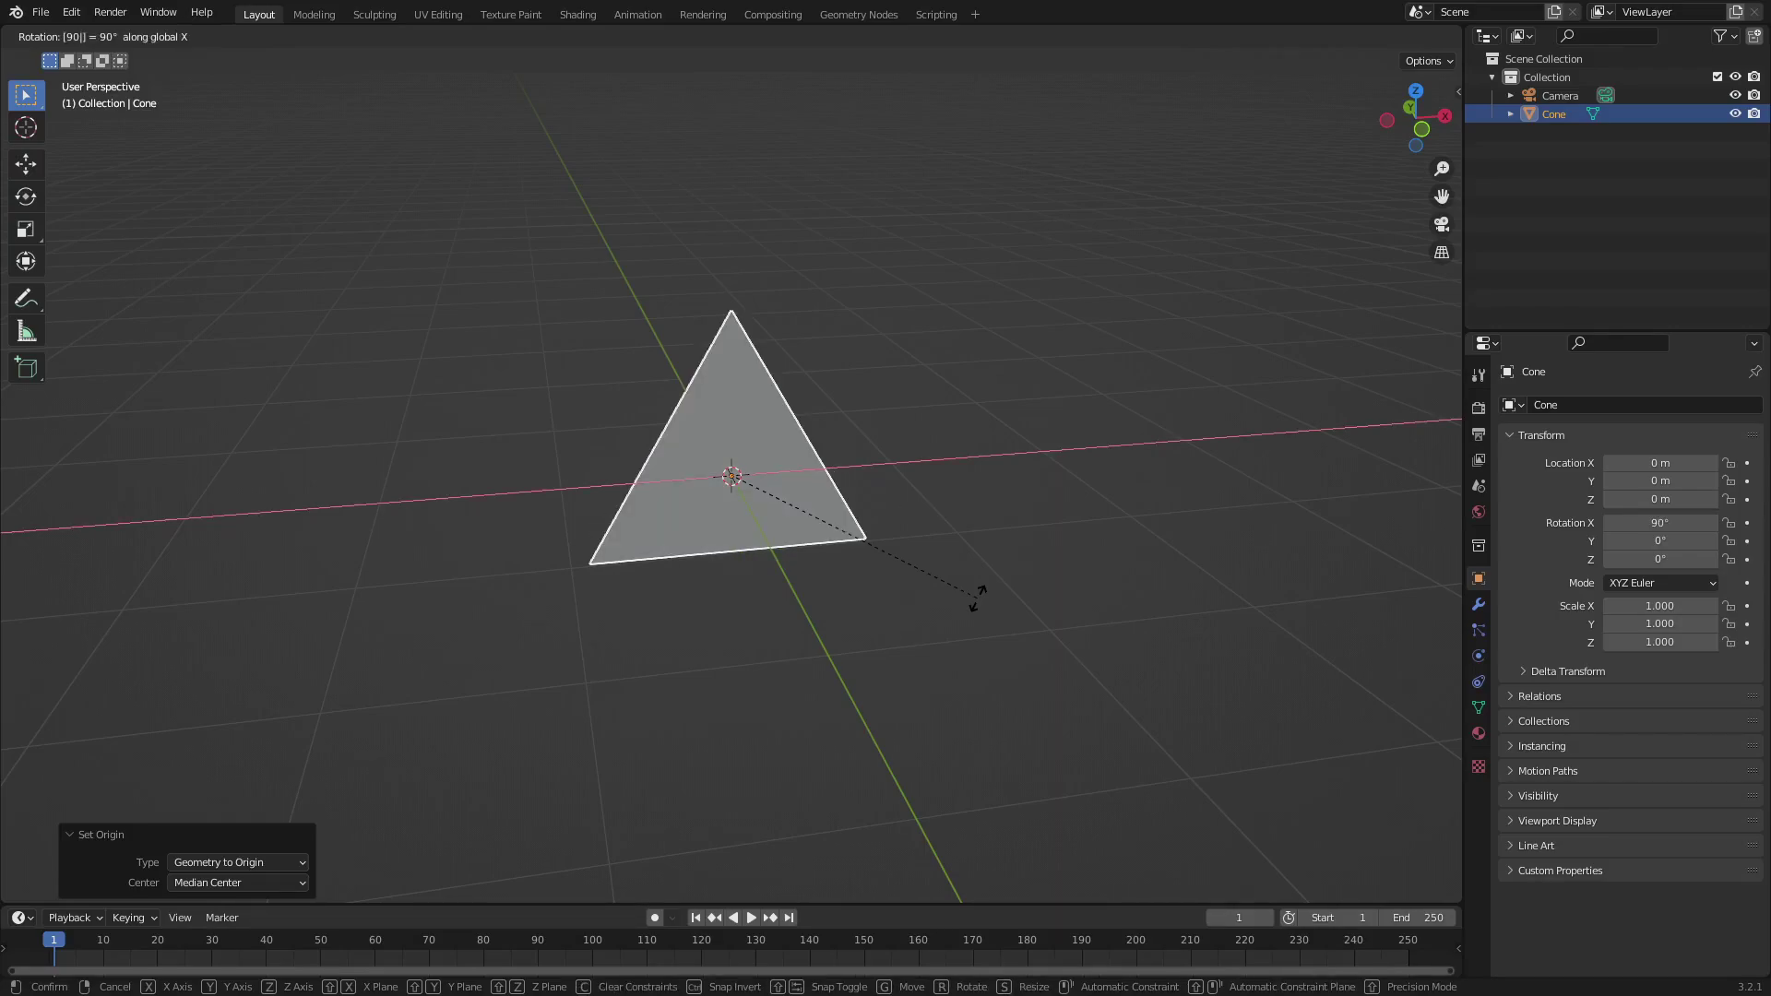
key("Return")
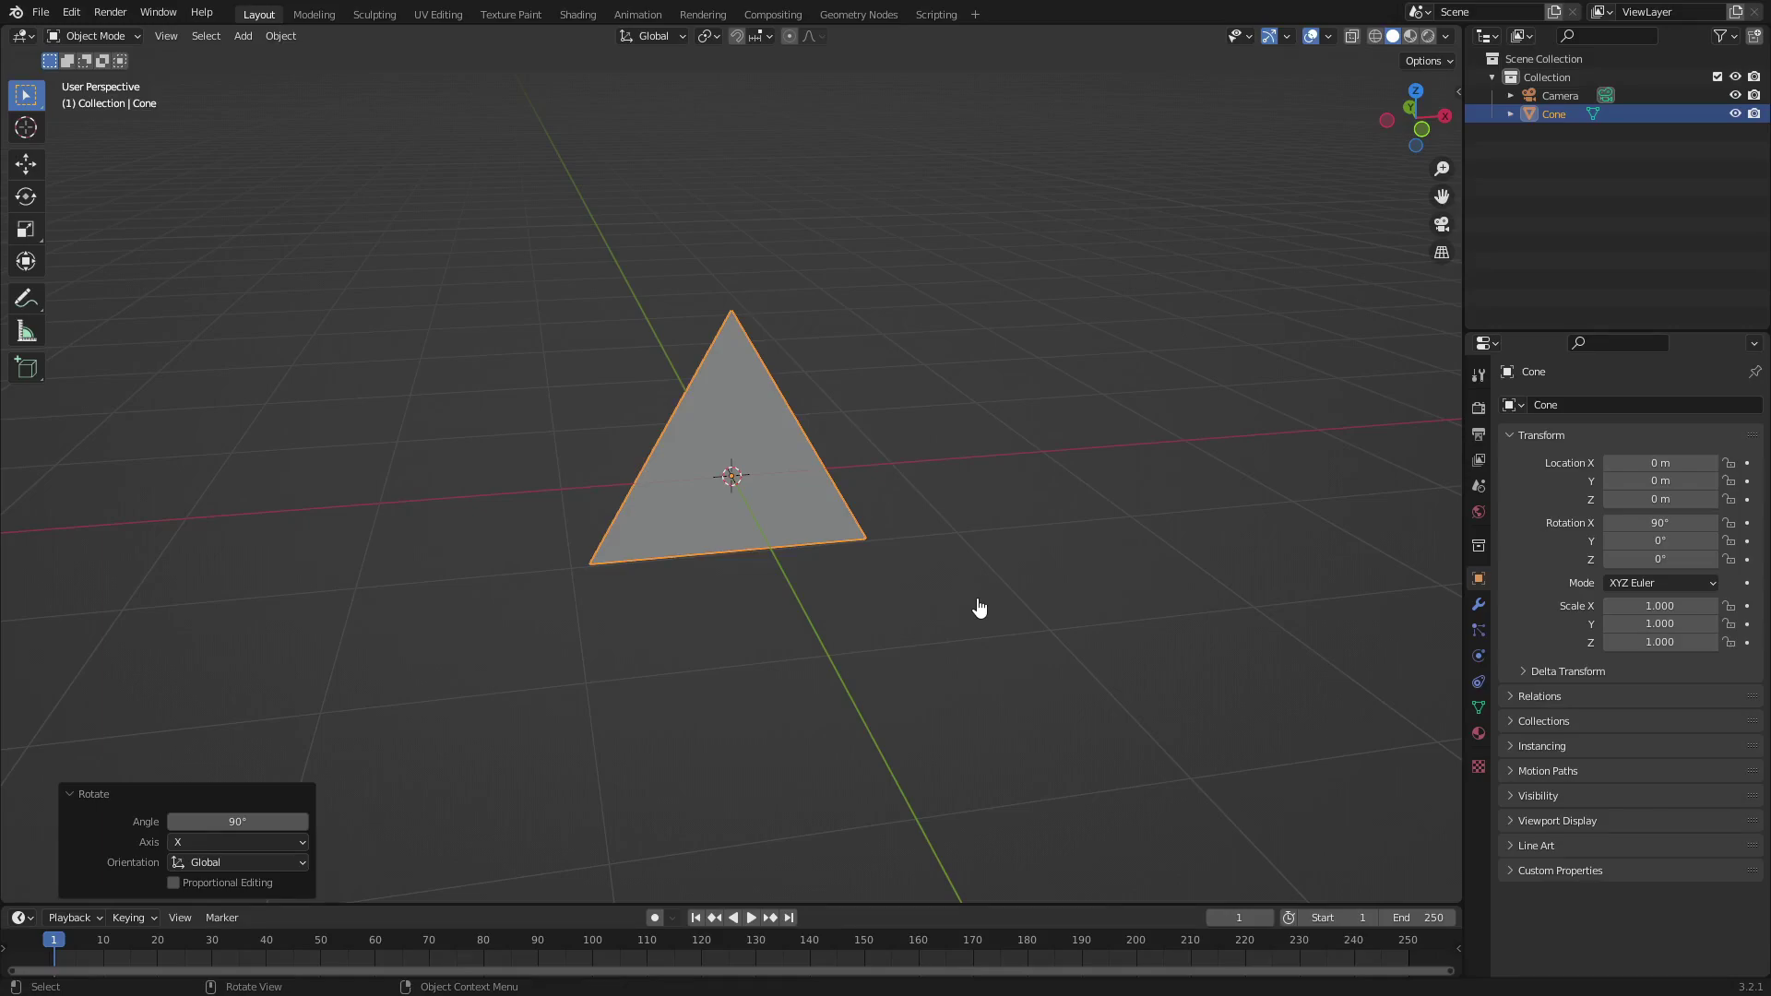
Look at the triangle through the camera and enlarge the timeline area.
key("KP_0")
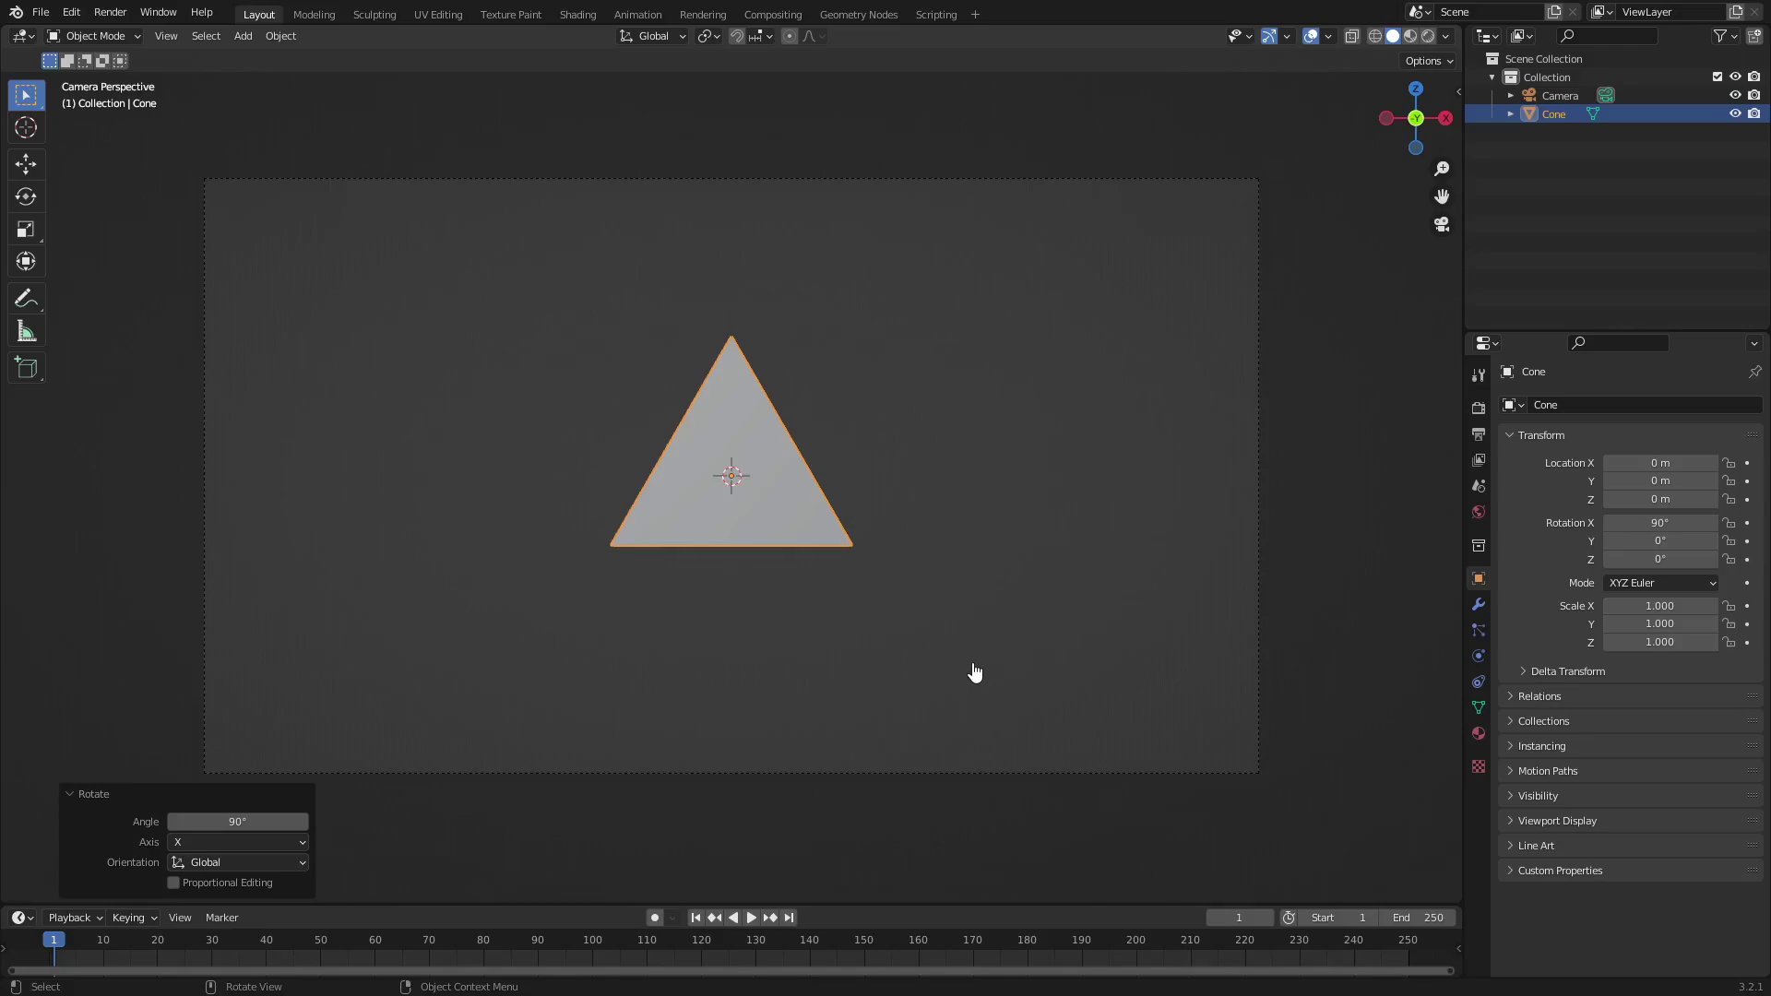
left_click_drag(734, 907, 755, 839)
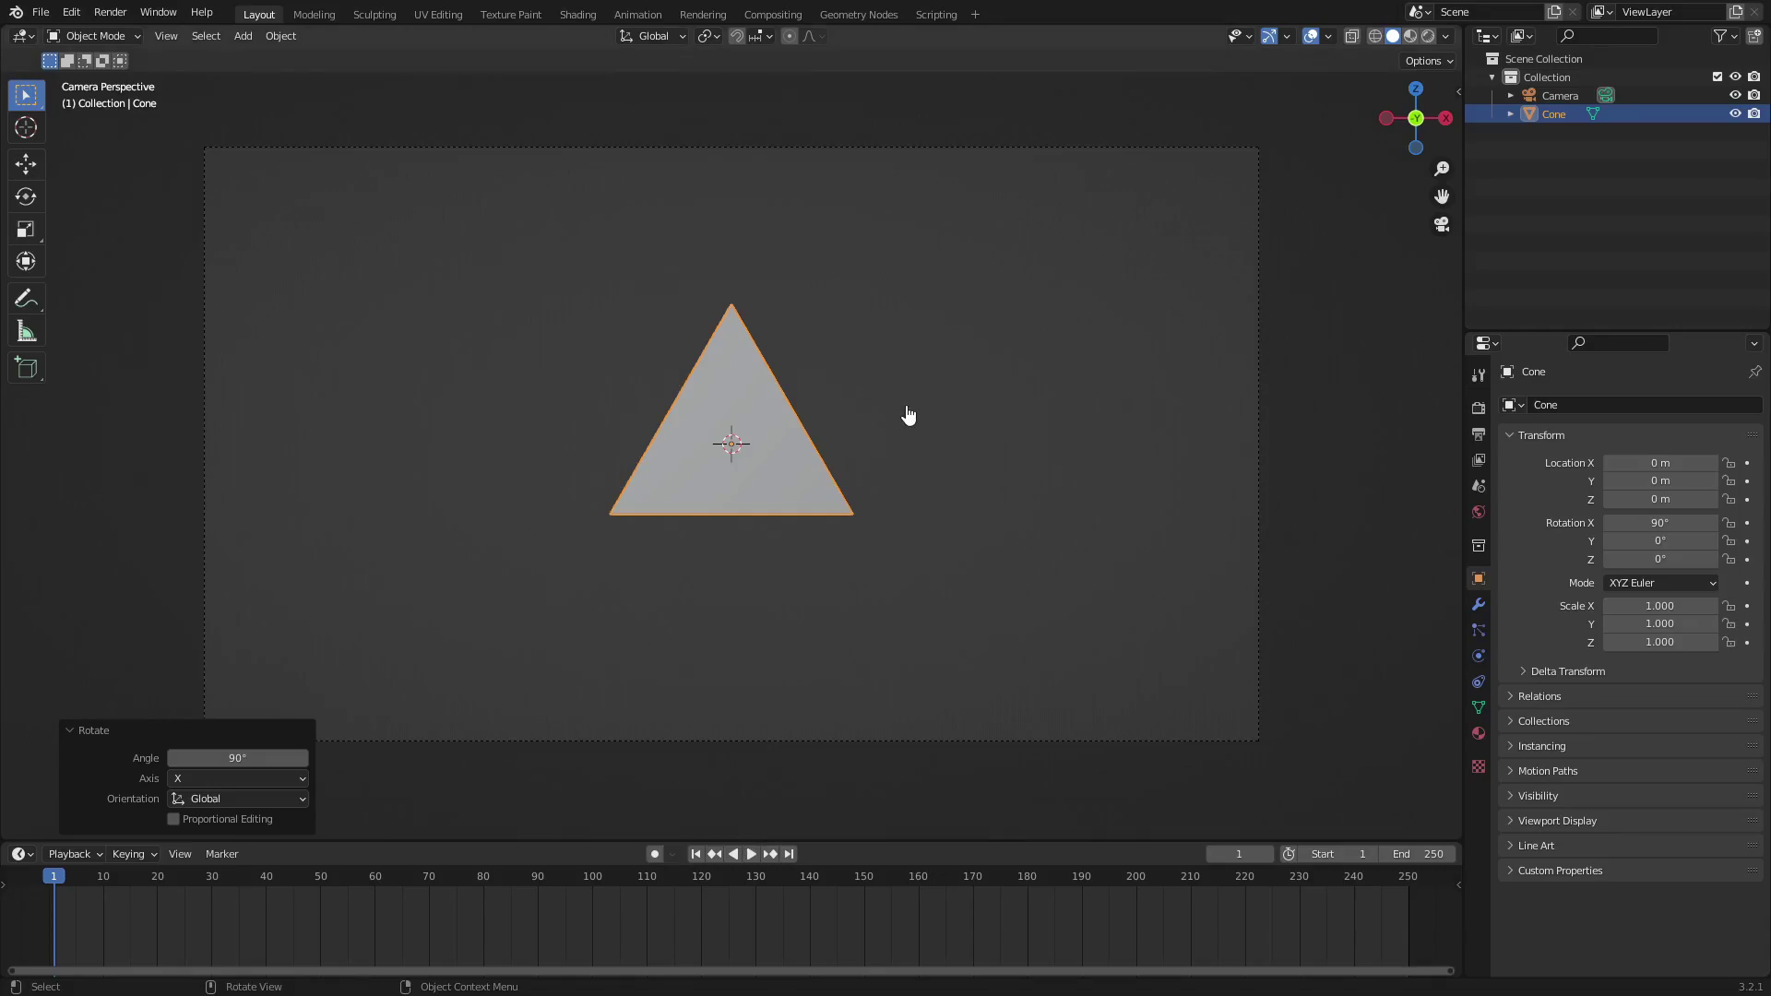
Set the animation's start frame to 0 and go to frame 0.
left_click(777, 430)
left_click(1304, 855)
left_click(1213, 854)
scroll(1073, 419, "up", 2)
scroll(1074, 419, "down", 1)
scroll(1074, 417, "up", 1)
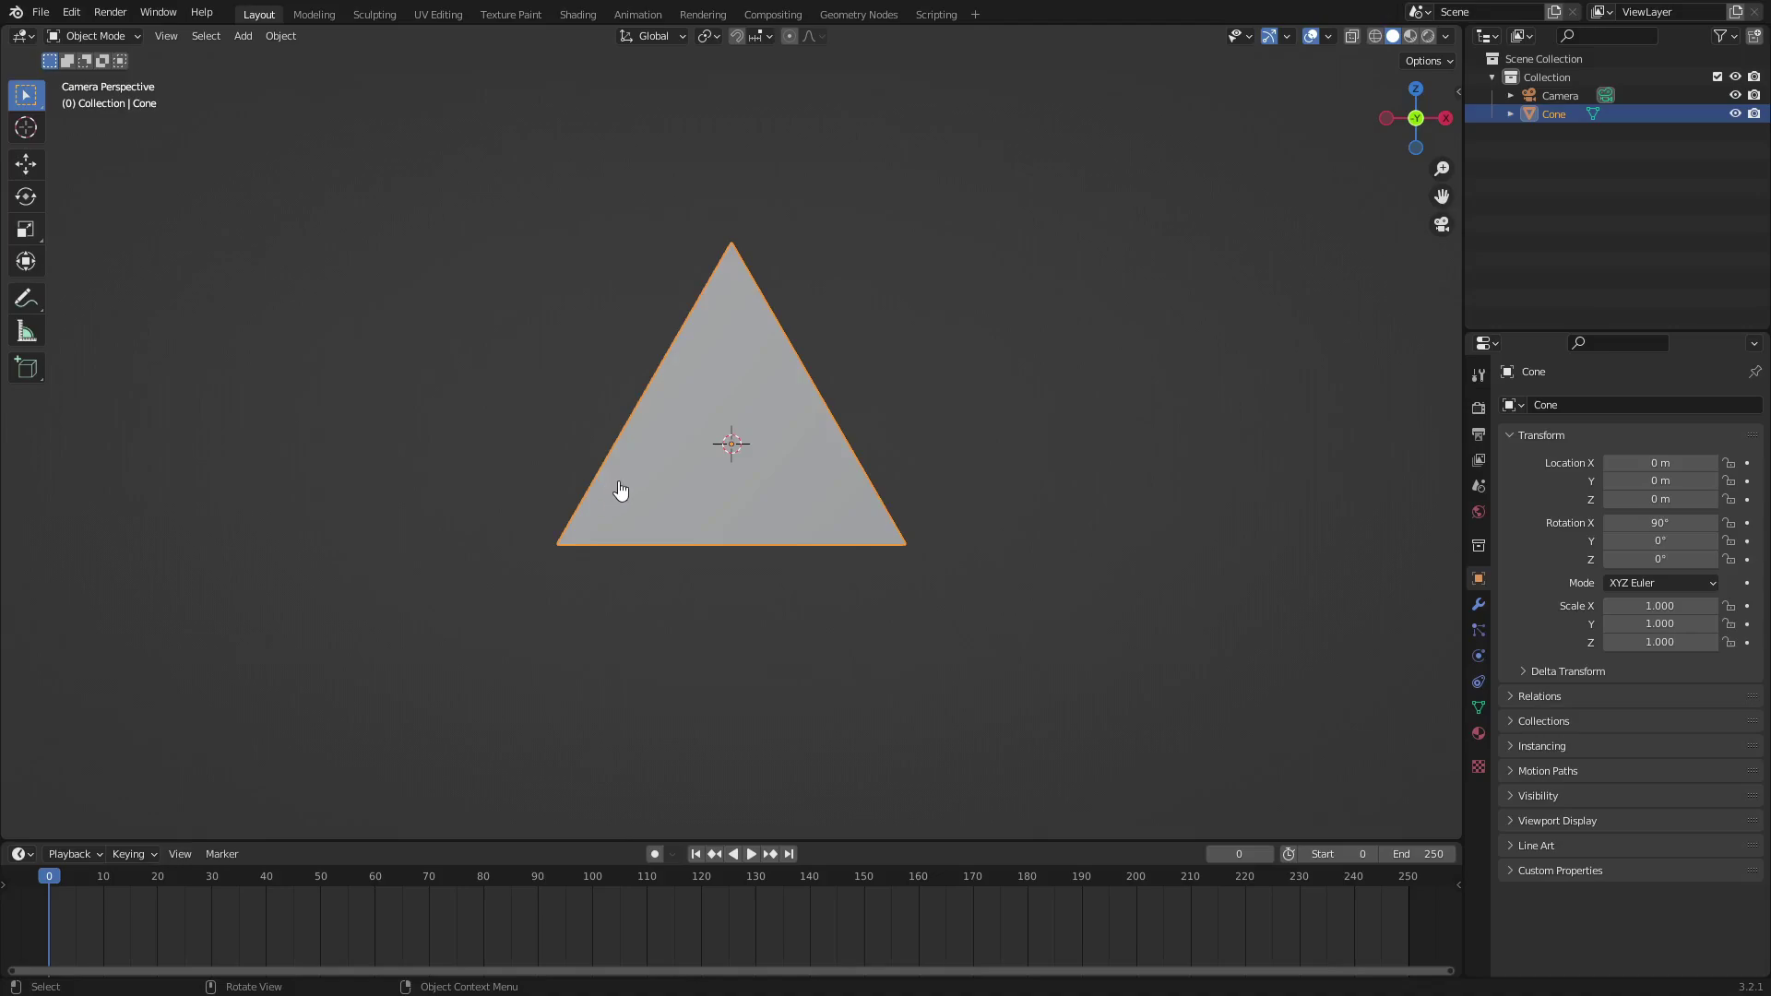
Set the output frame rate to 60 fps and preview playback from the first frame.
key("space")
key("space")
left_click(1479, 408)
left_click(1481, 435)
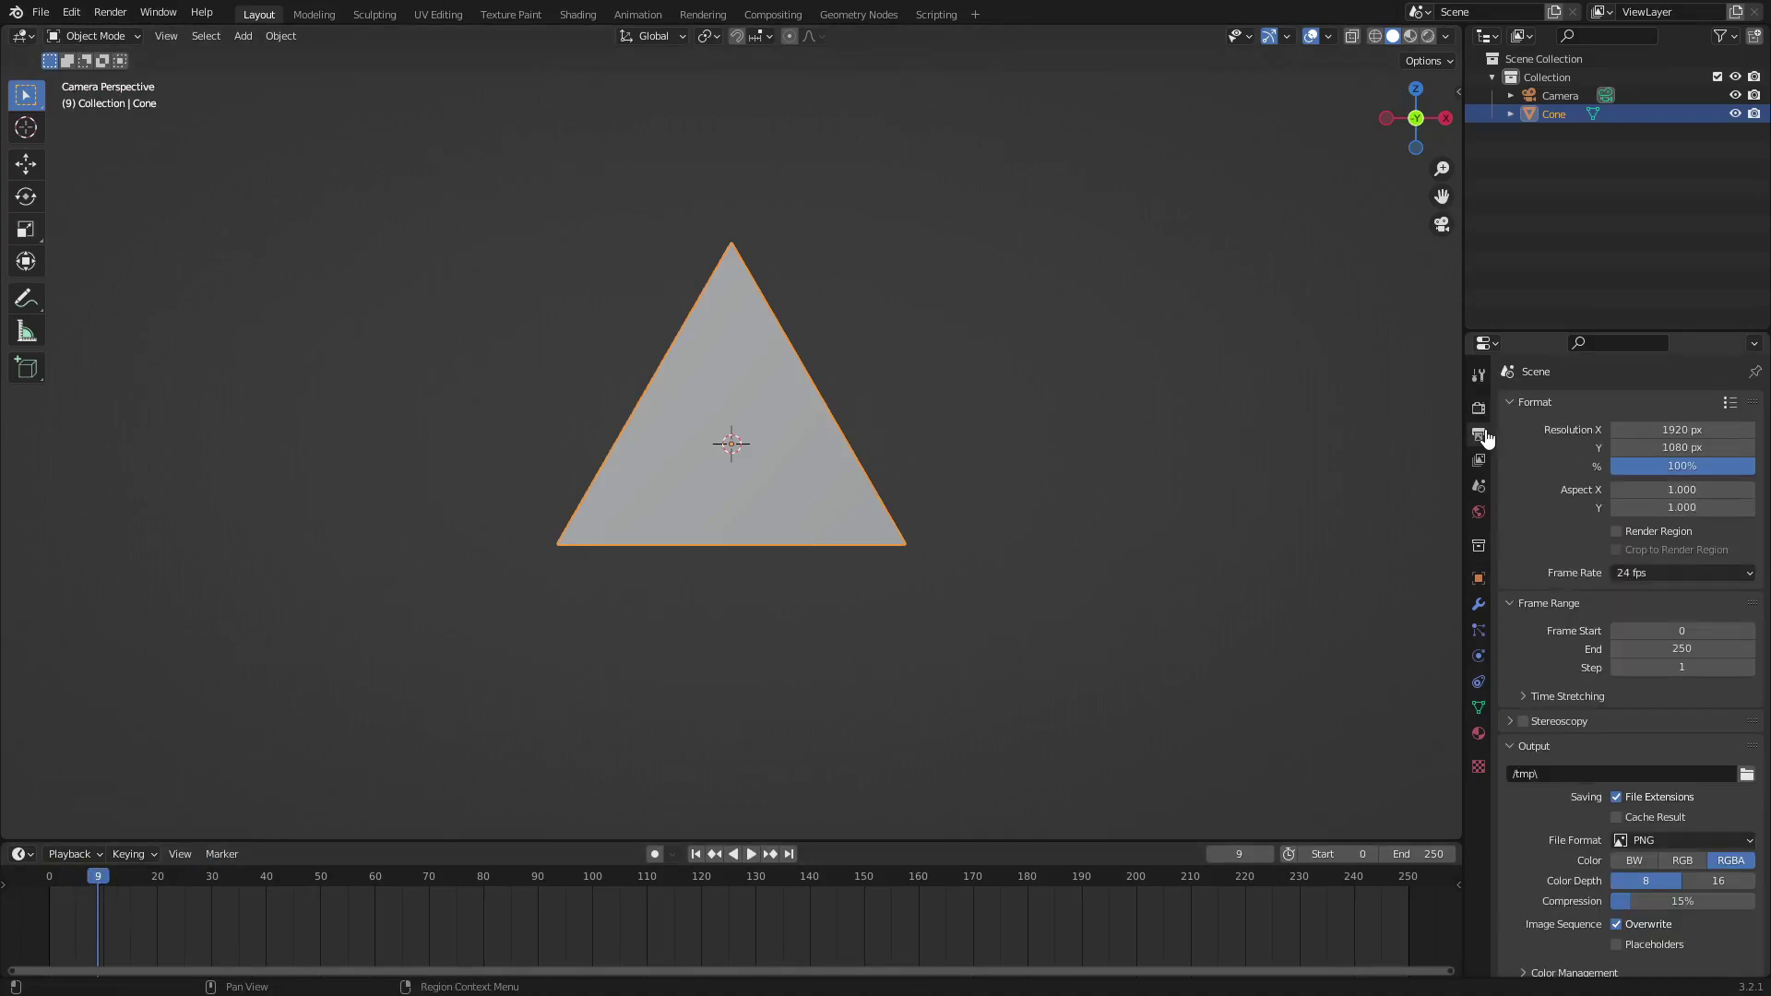
left_click(1651, 573)
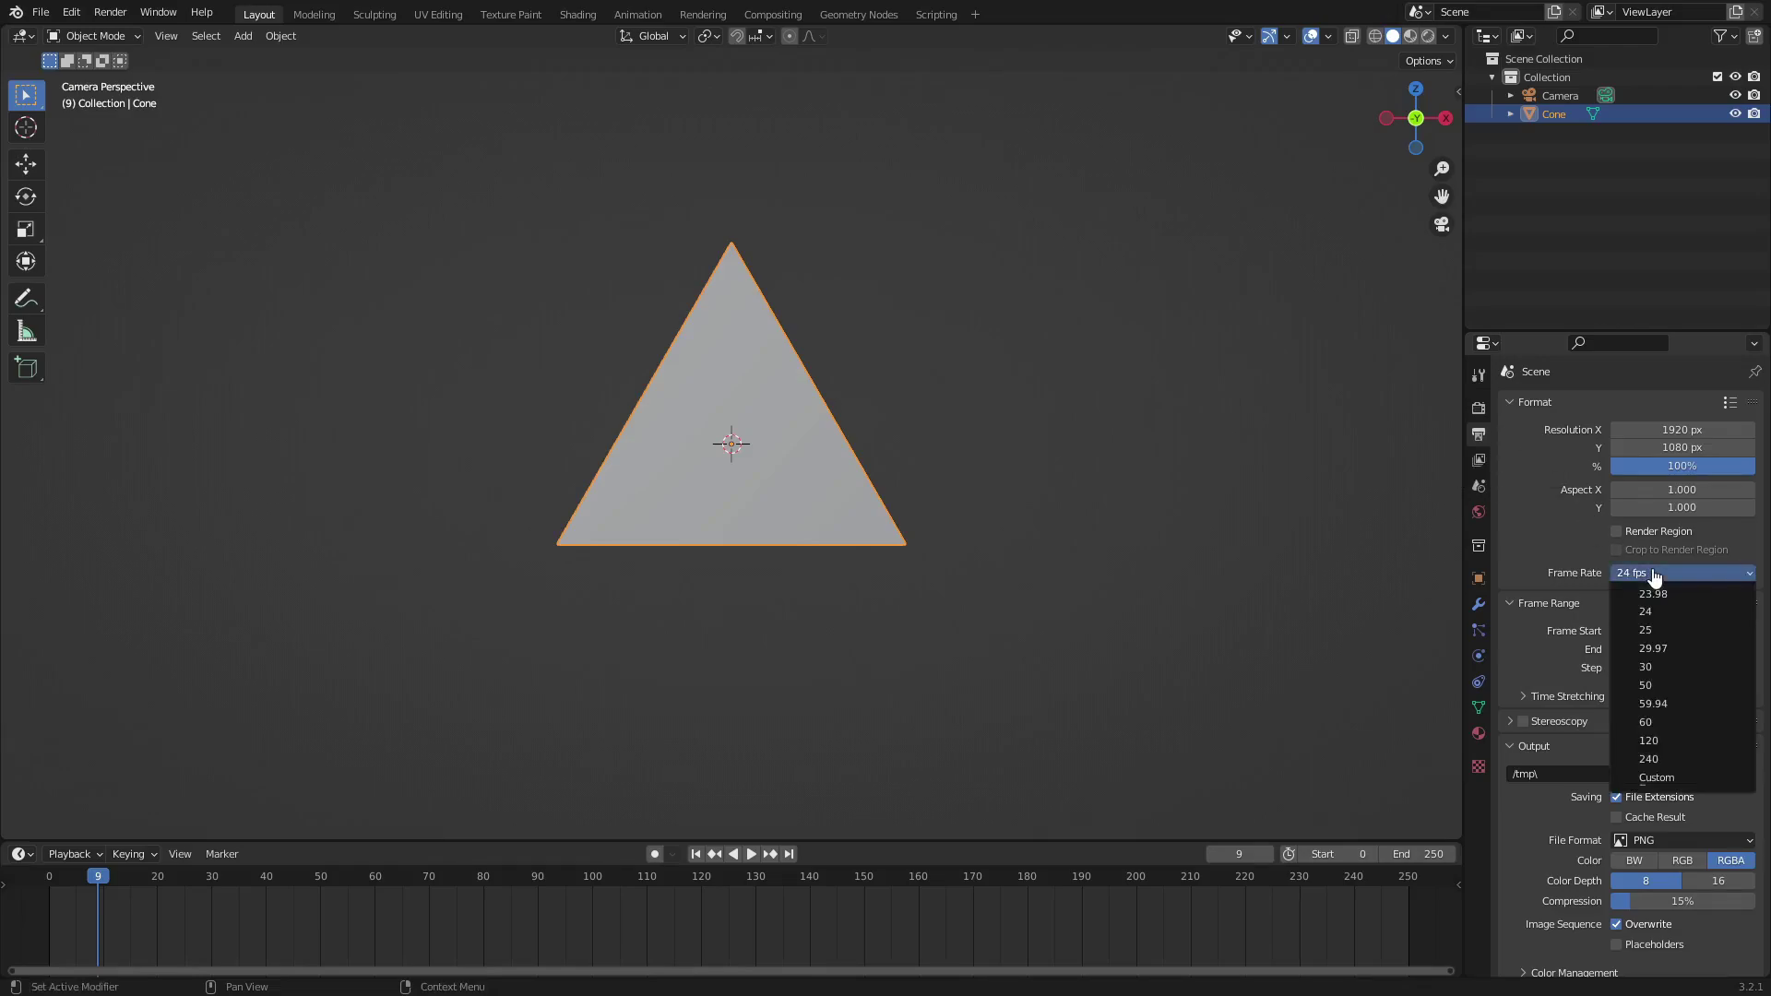
left_click(1664, 724)
left_click(695, 854)
left_click(754, 854)
key("space")
left_click(694, 855)
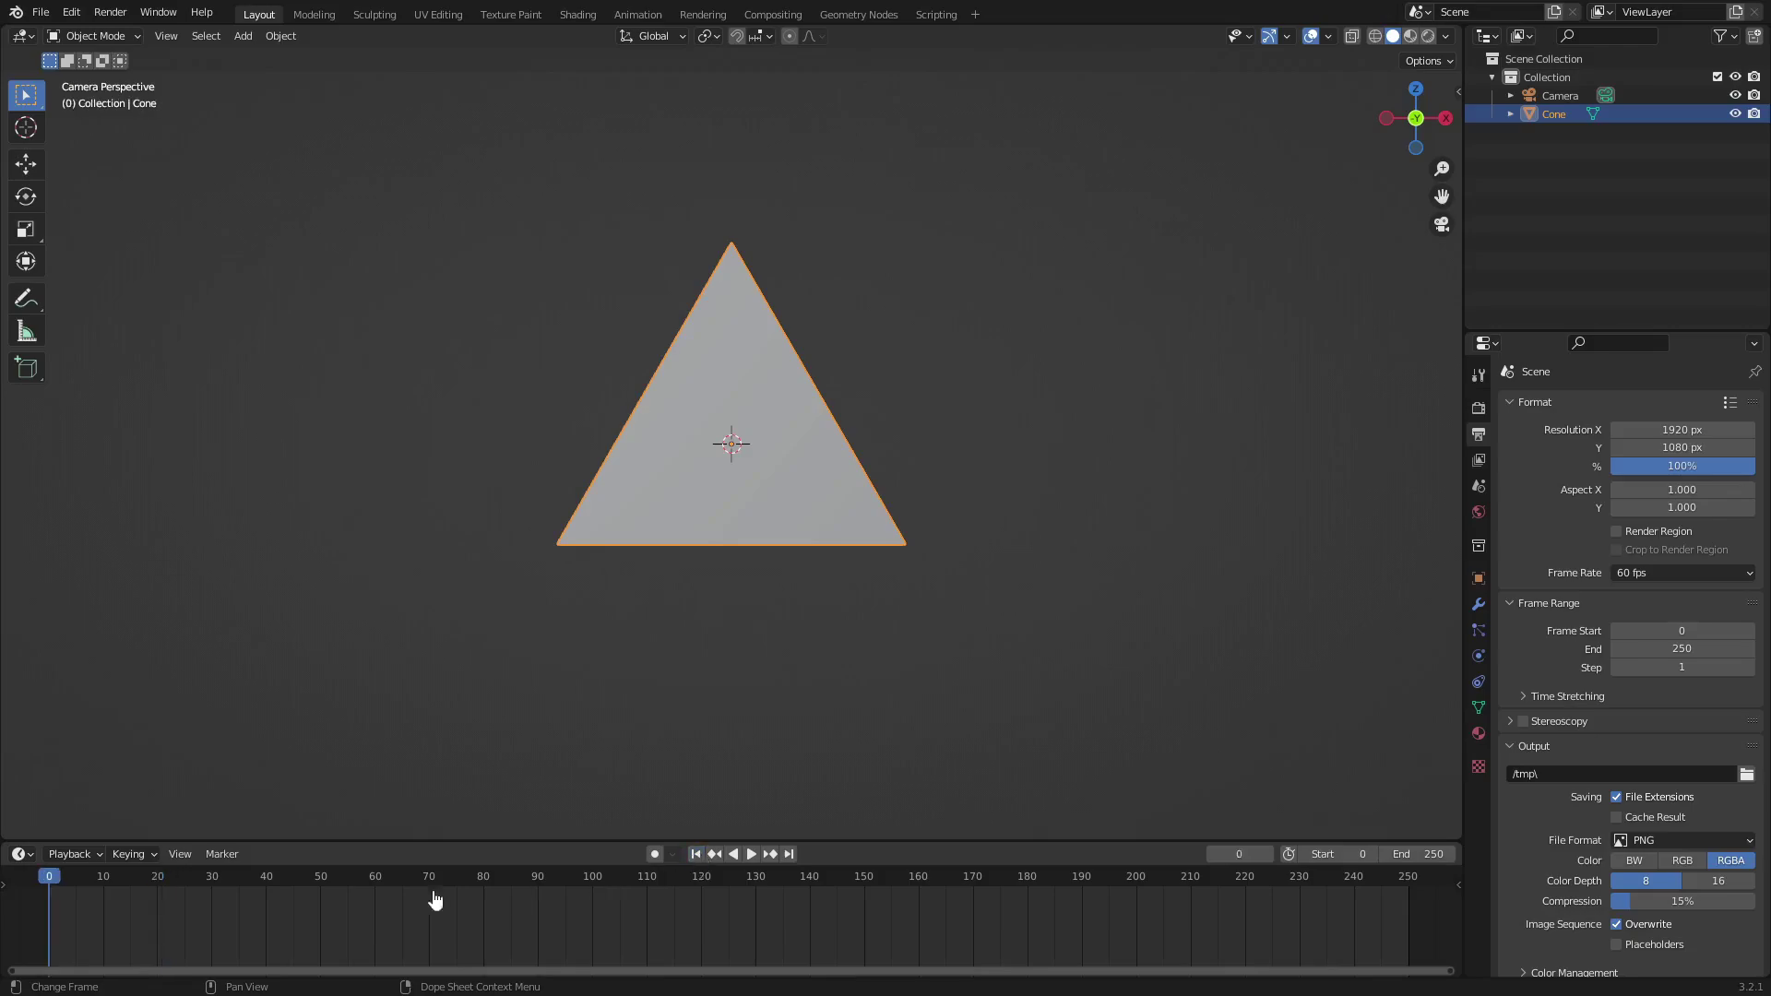
Insert a scale keyframe for the triangle at frame 10.
left_click_drag(61, 888, 104, 888)
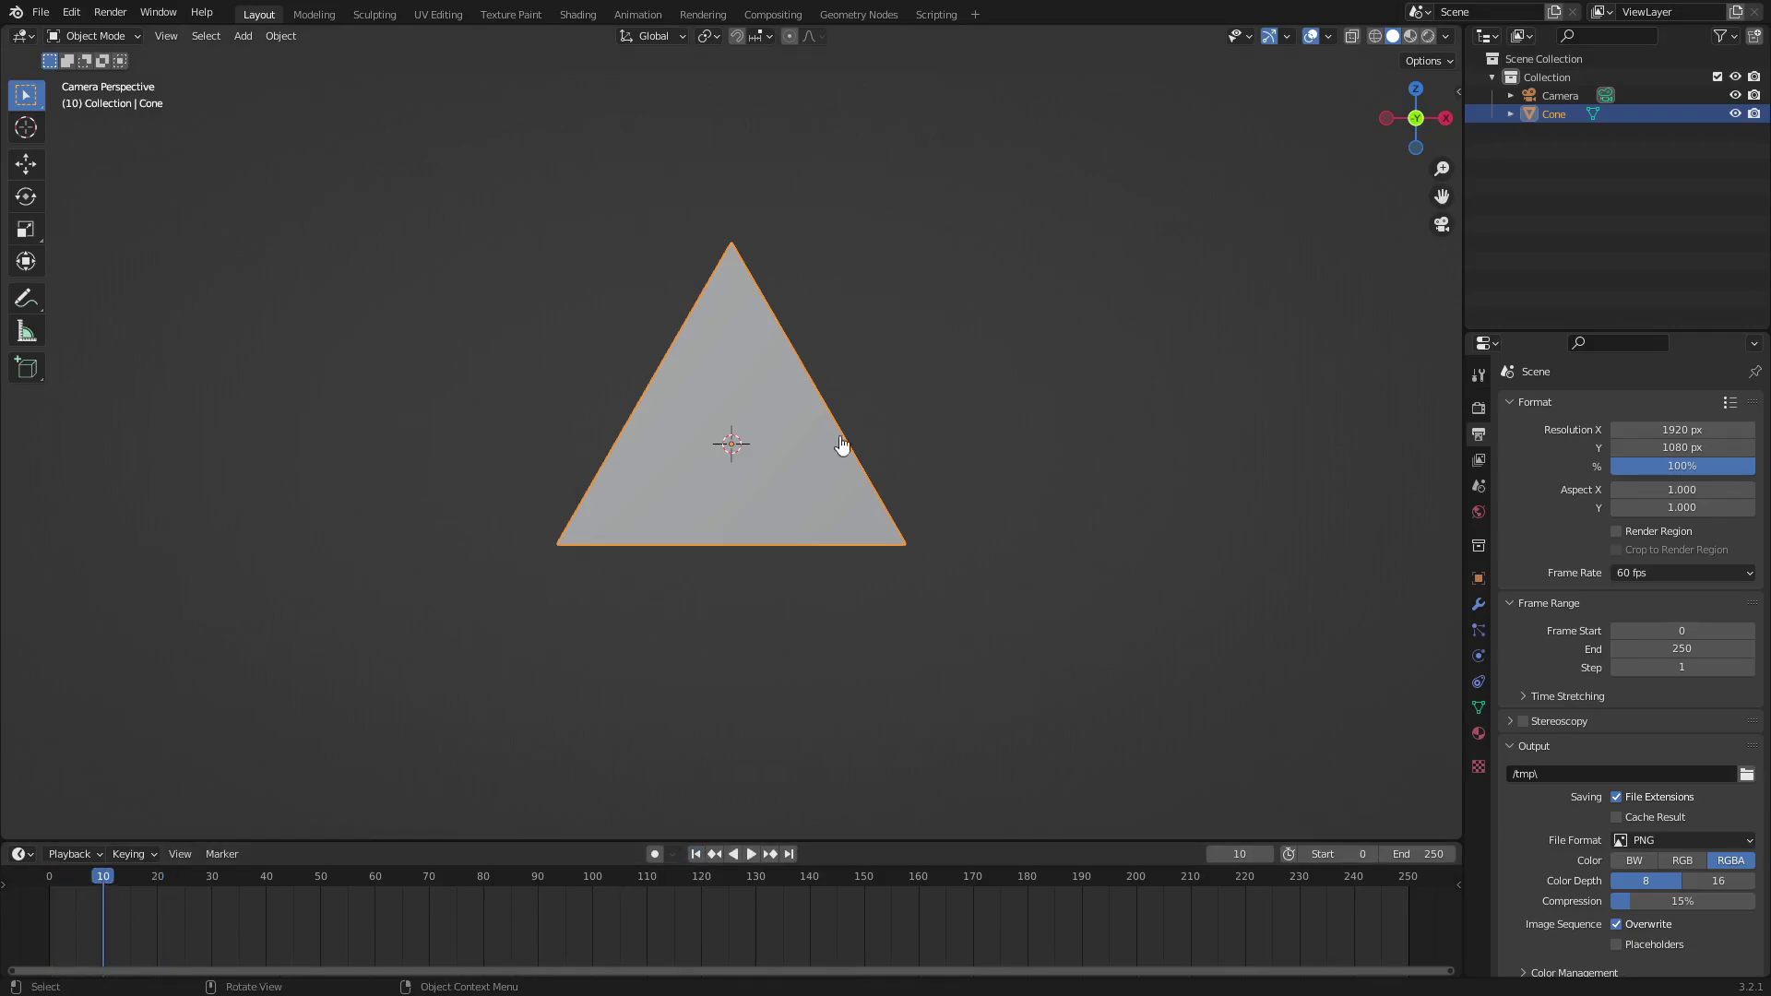
key("i")
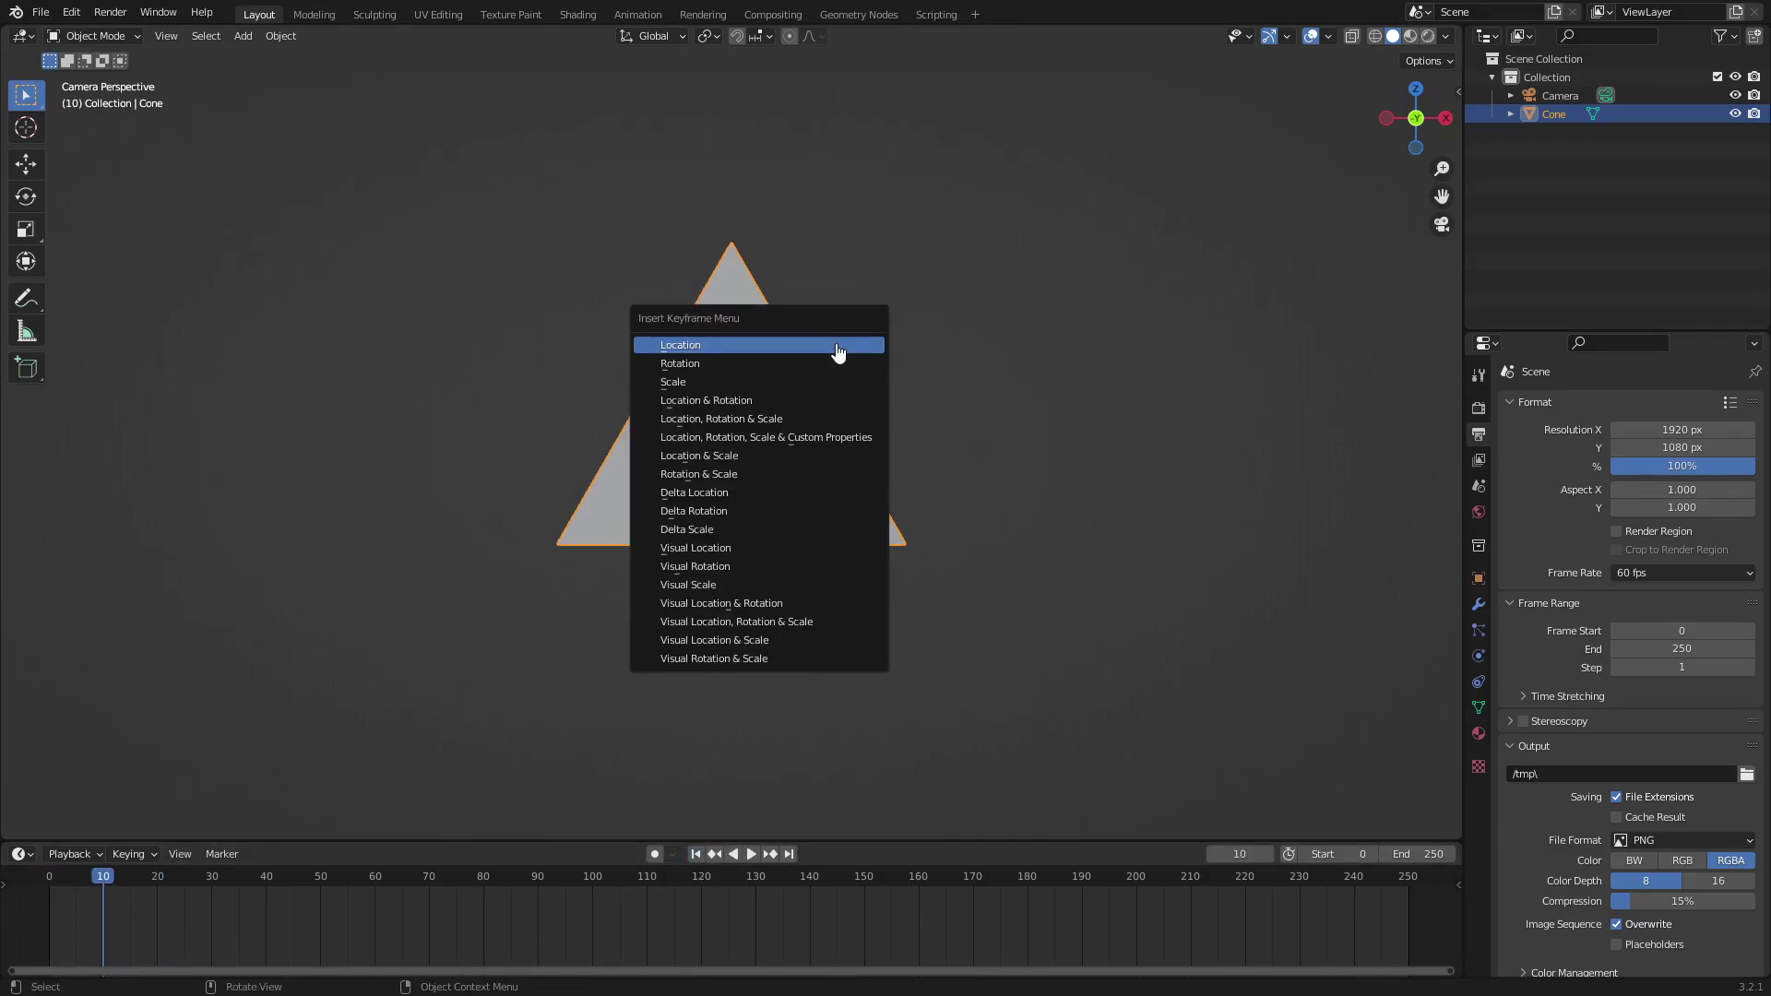
left_click(825, 384)
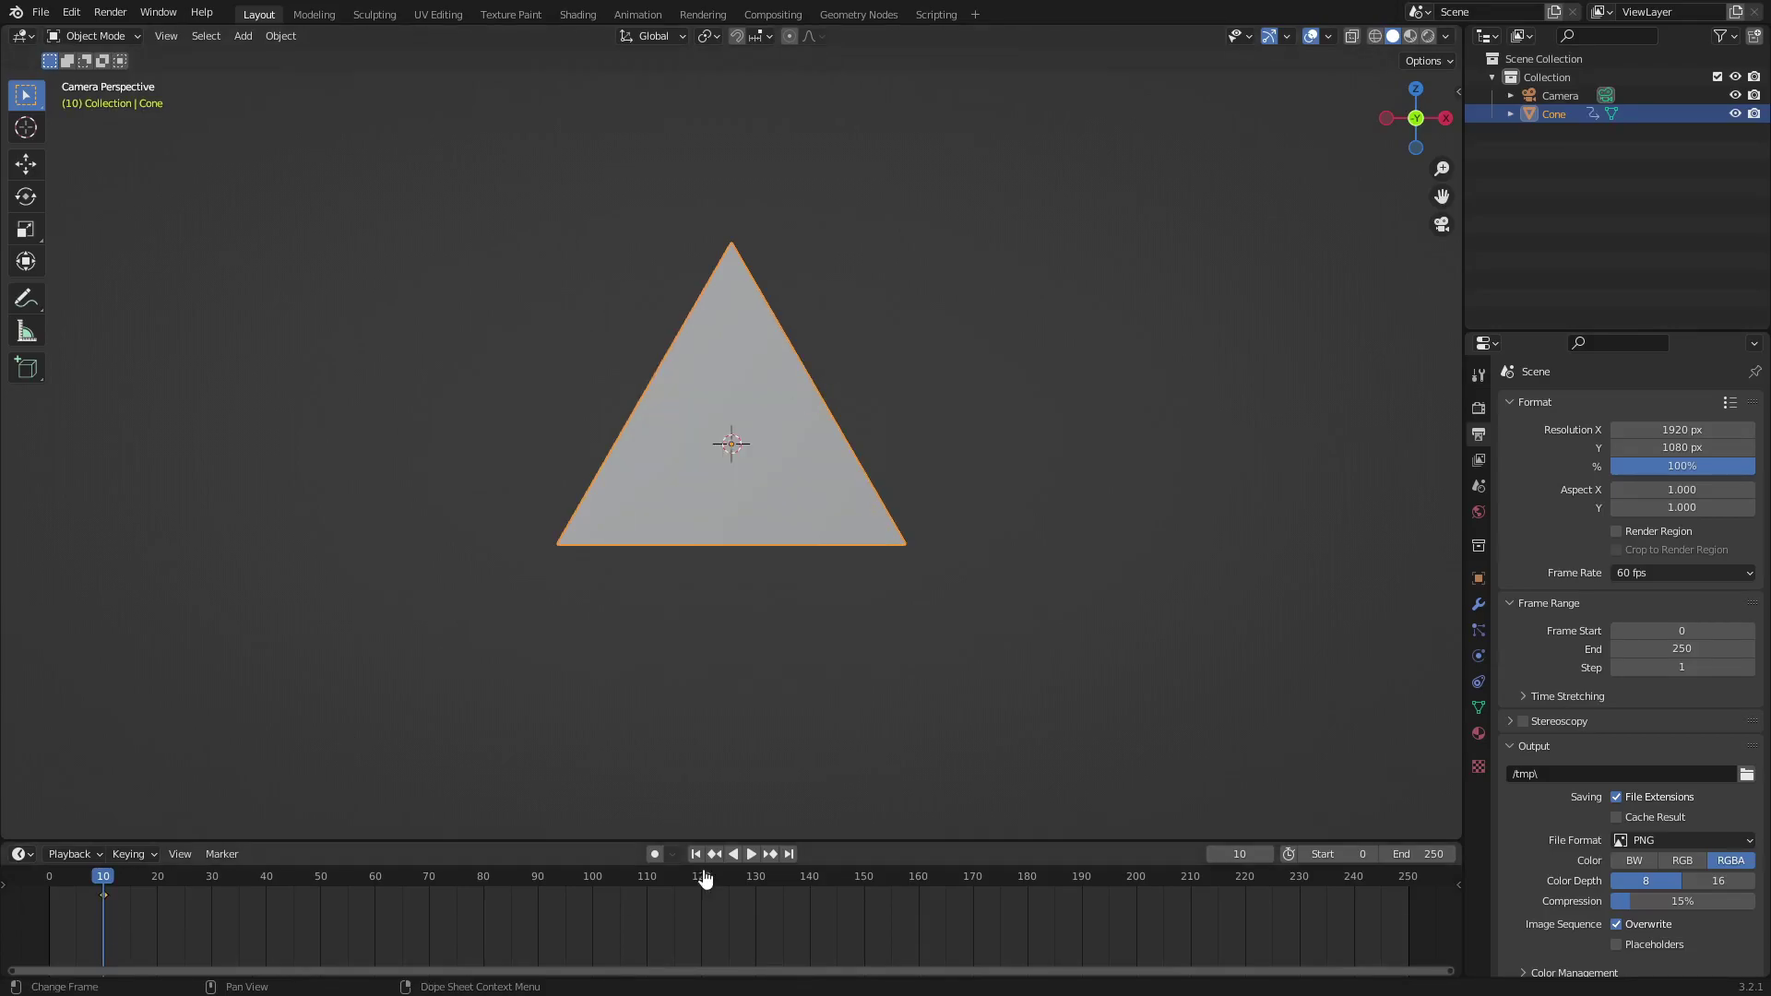
Scale the triangle down to about 0.889 at frame 0 and insert a scale keyframe there.
key("shift+Left")
key("s")
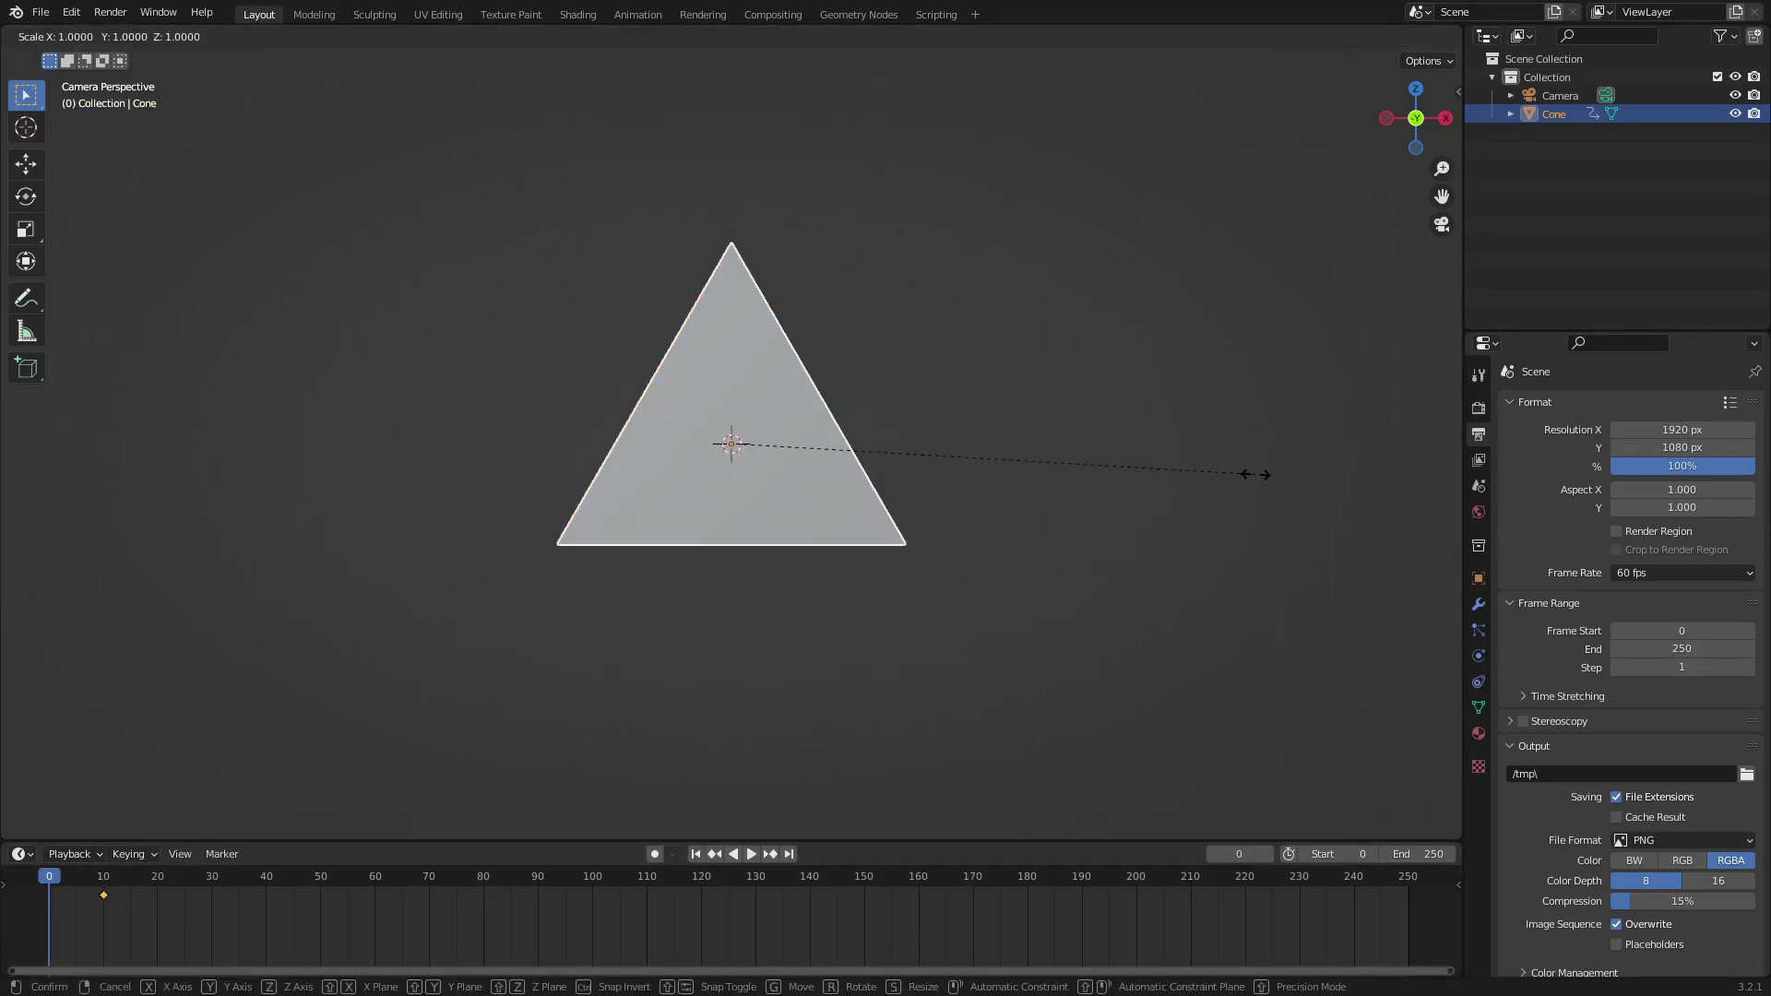
left_click(1199, 476)
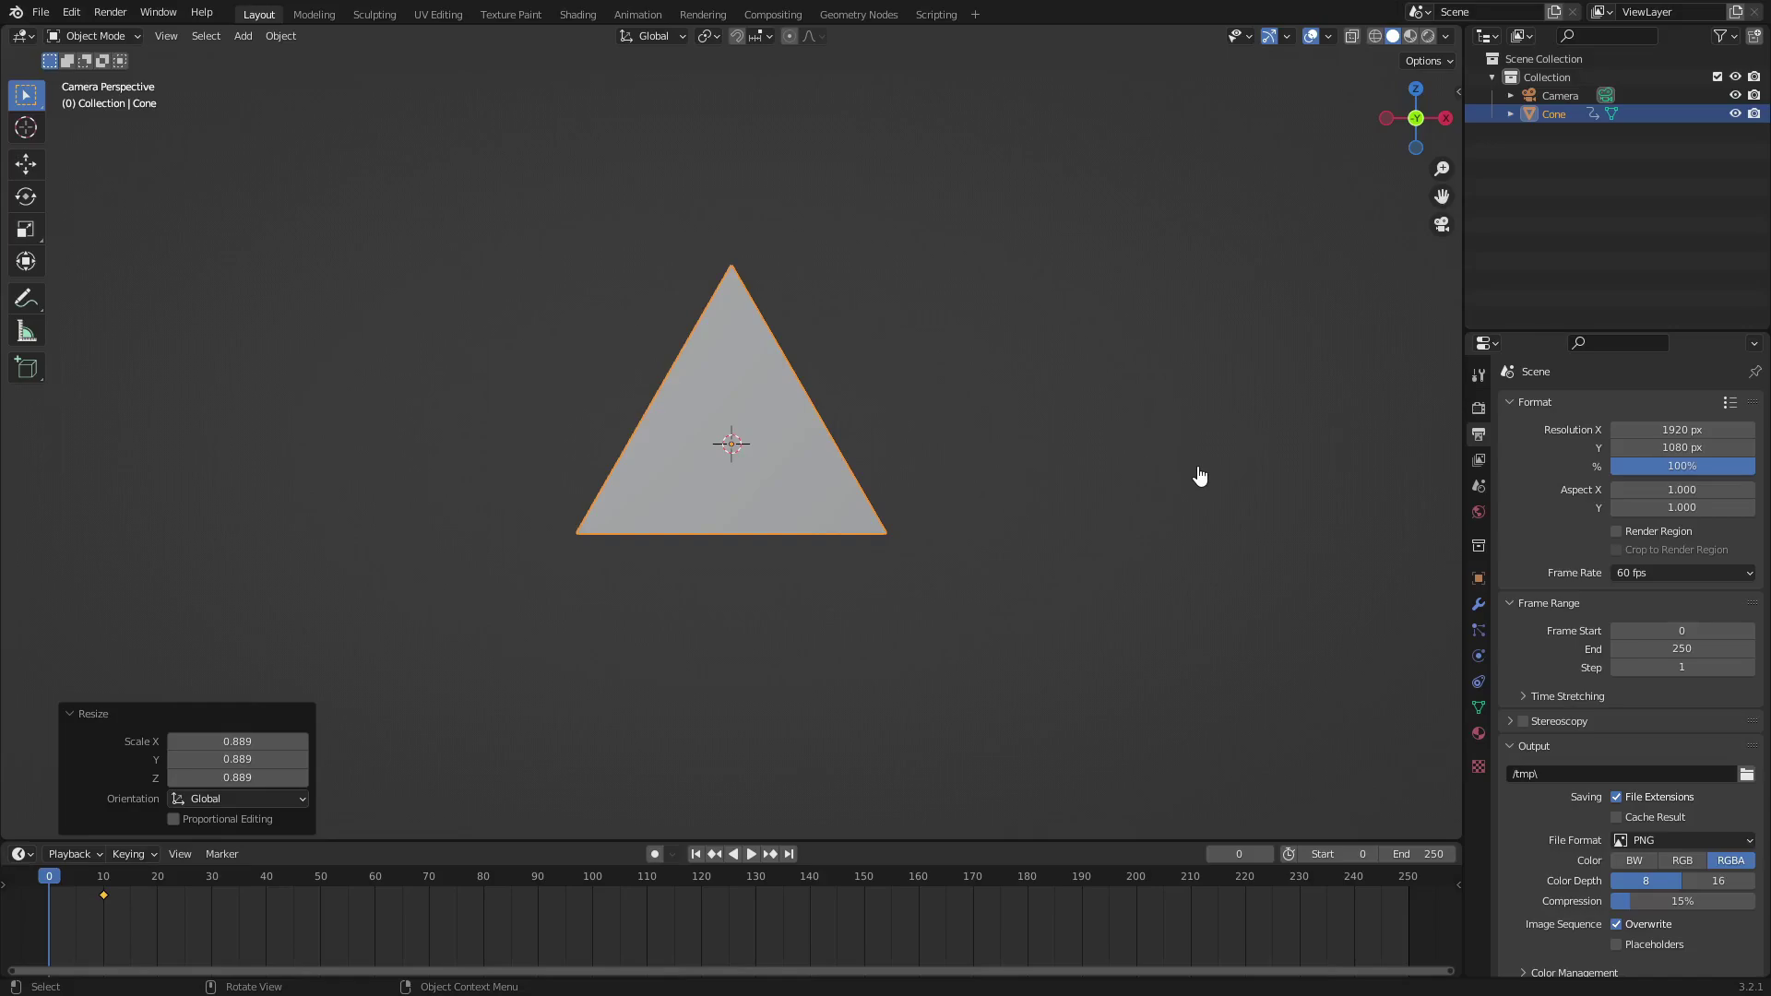
key("i")
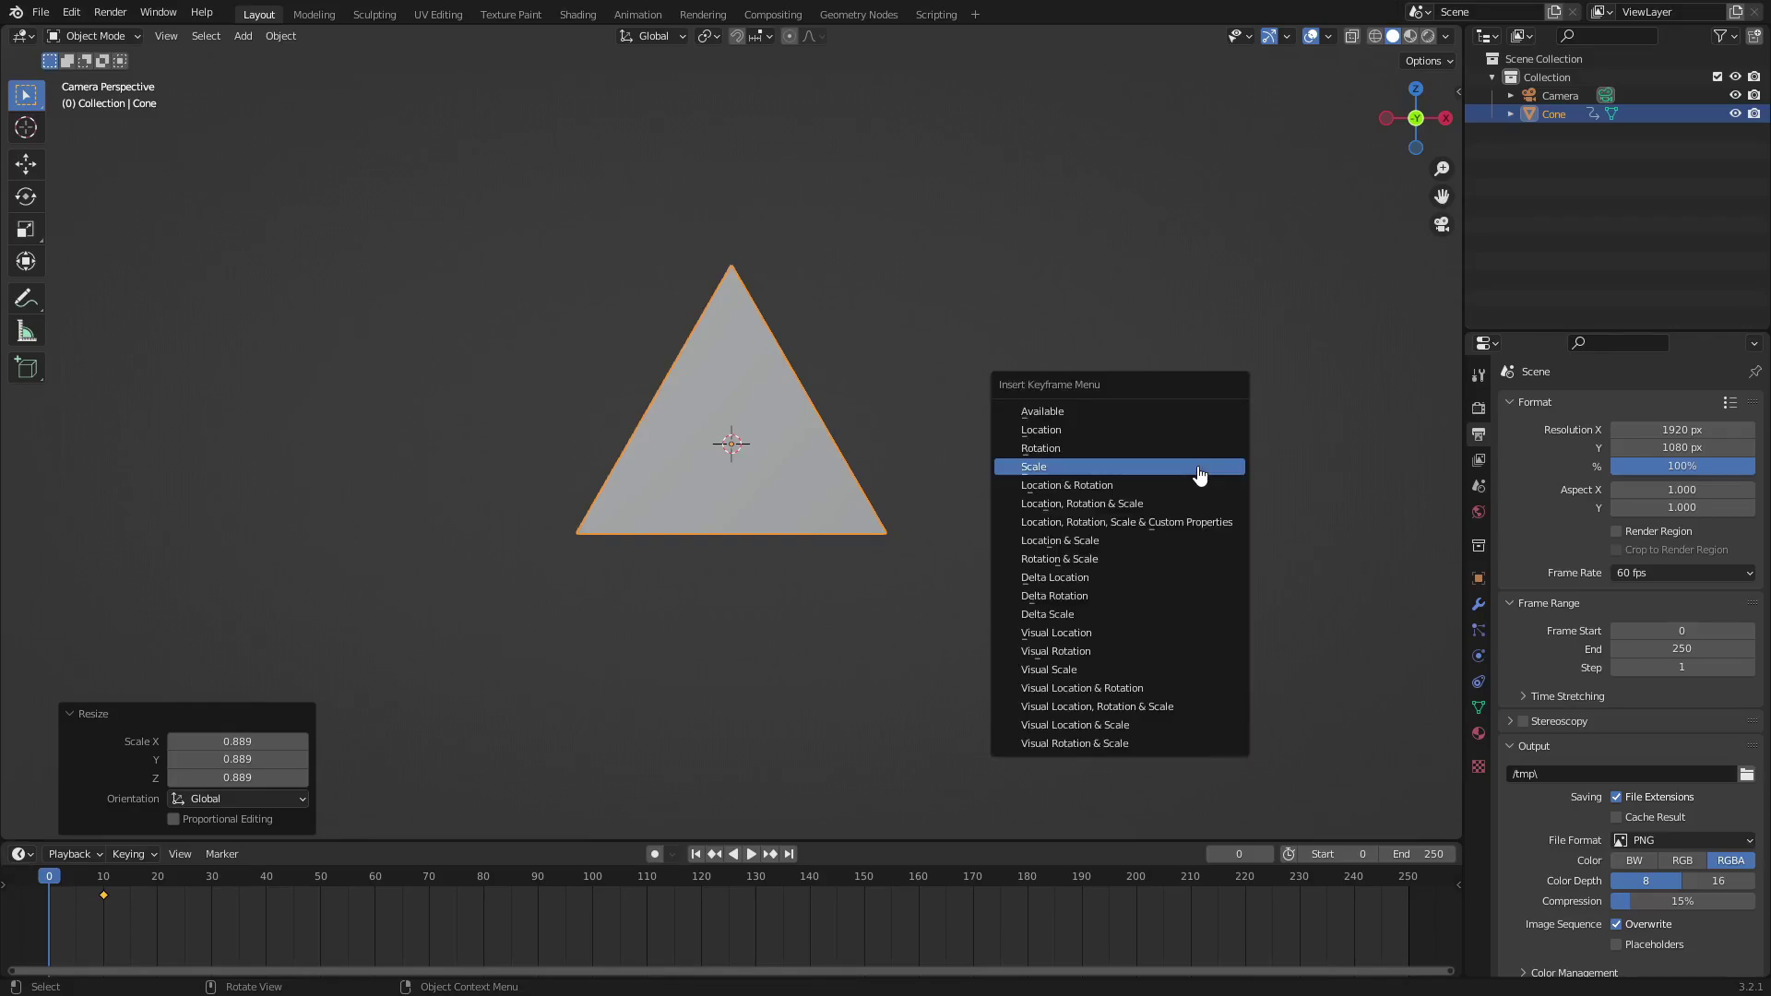
left_click(1200, 466)
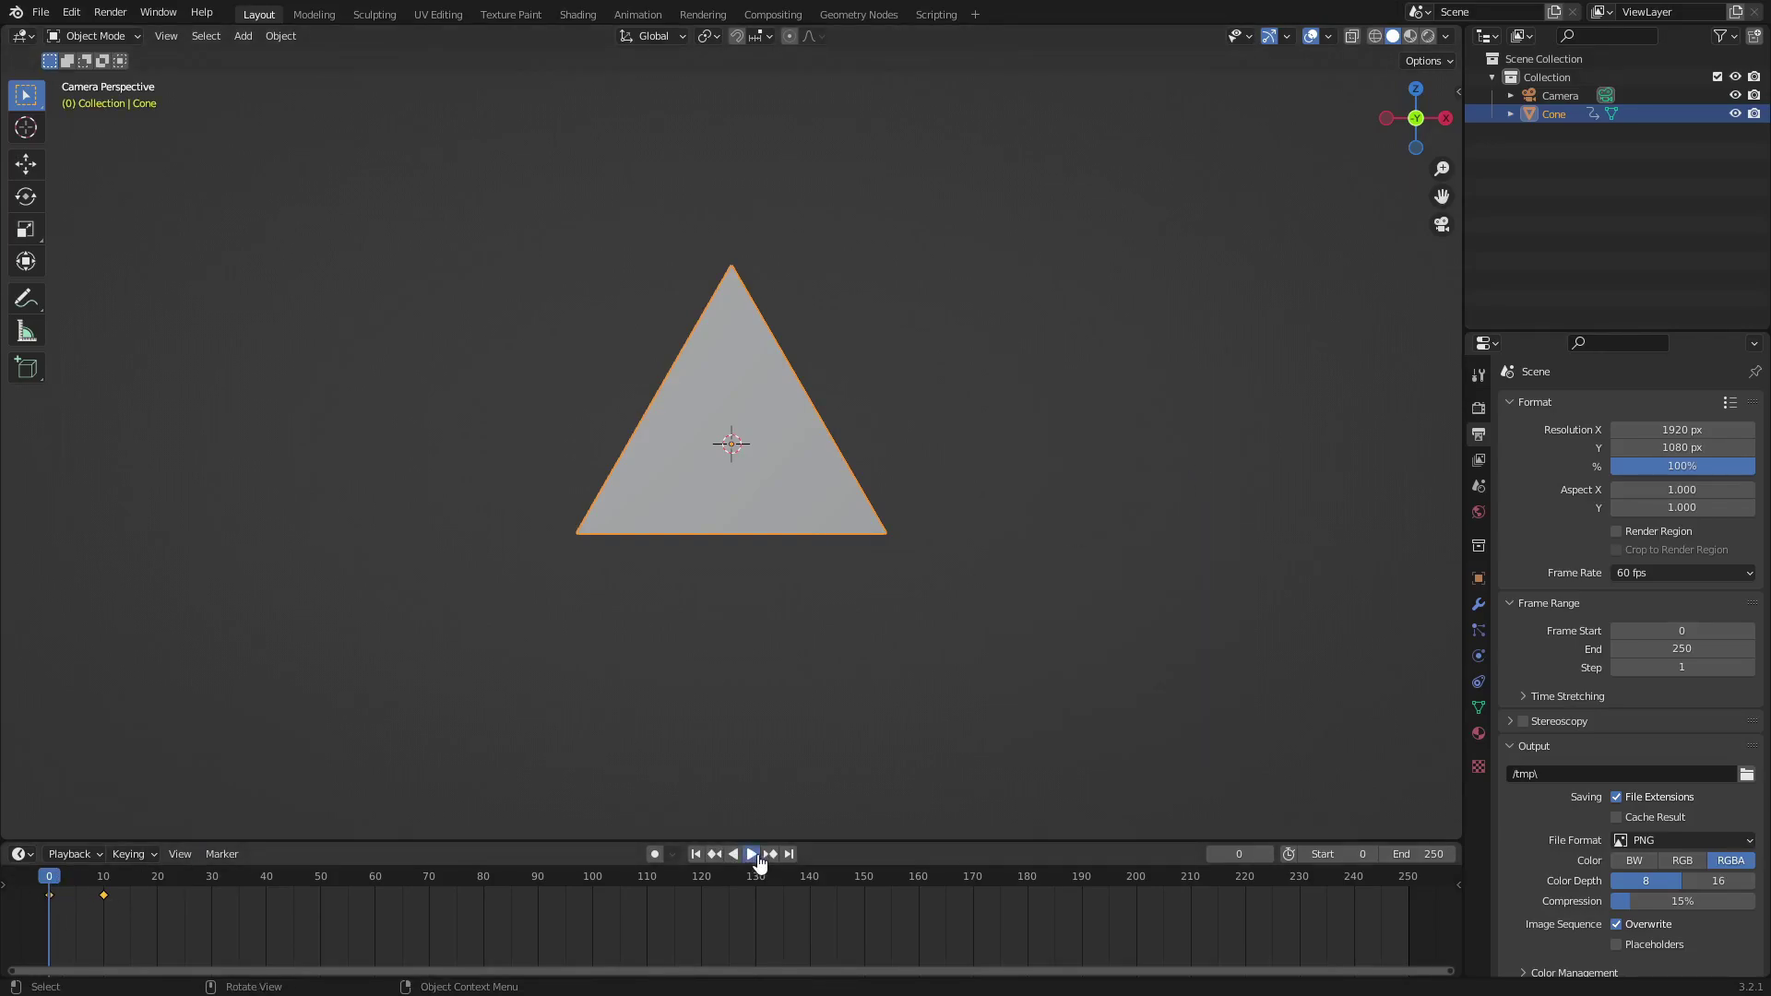
left_click(750, 855)
left_click(746, 856)
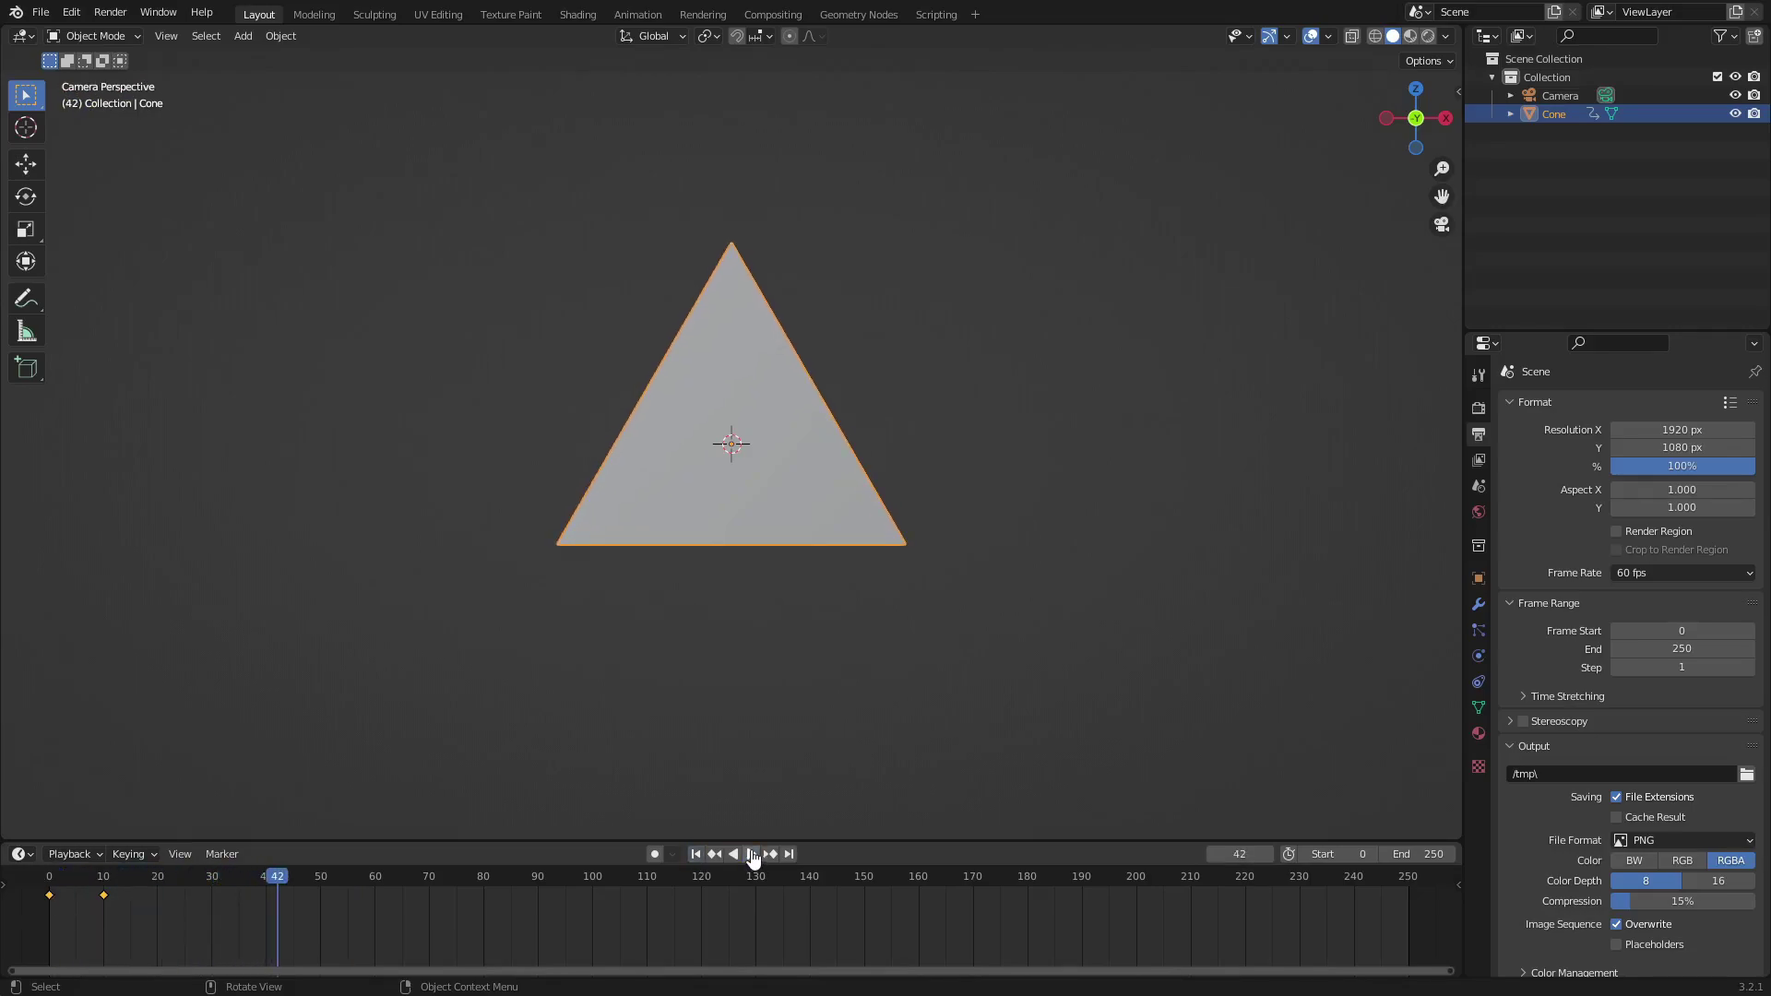
Insert a scale keyframe for the triangle at frame 50.
left_click(323, 879)
key("i")
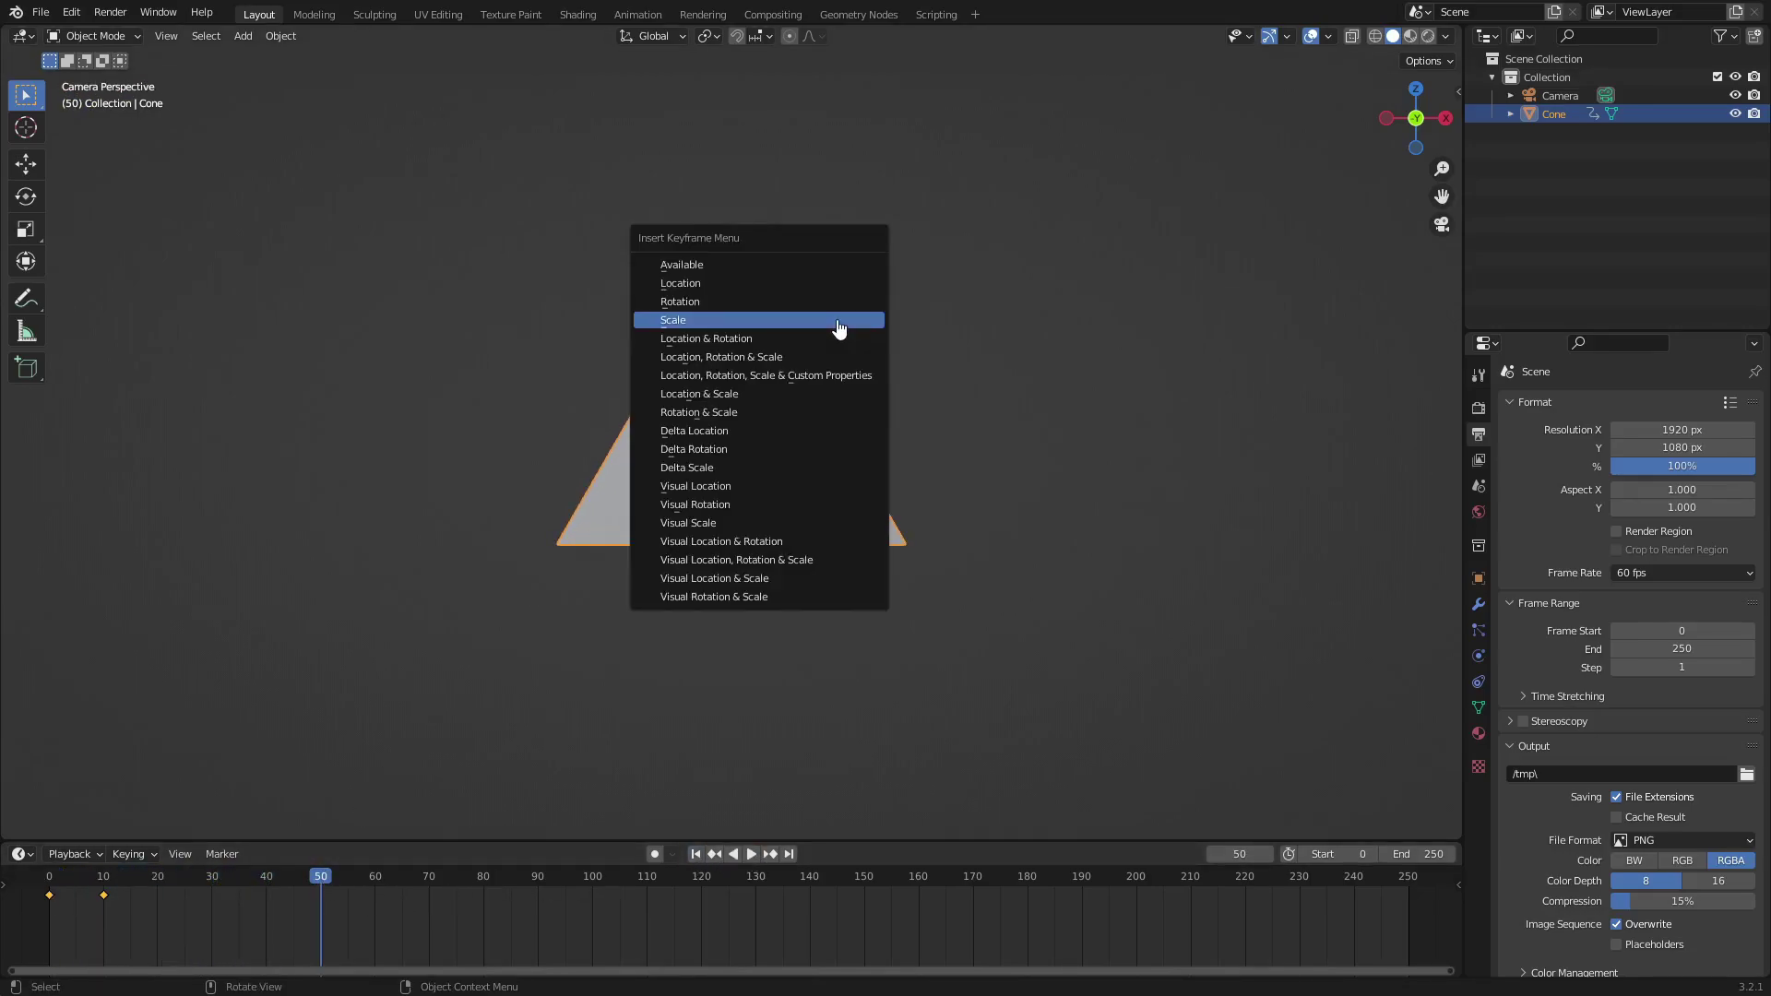
left_click(838, 329)
Scale the triangle down slightly at frame 10 and update its scale keyframe there.
left_click(104, 881)
key("s")
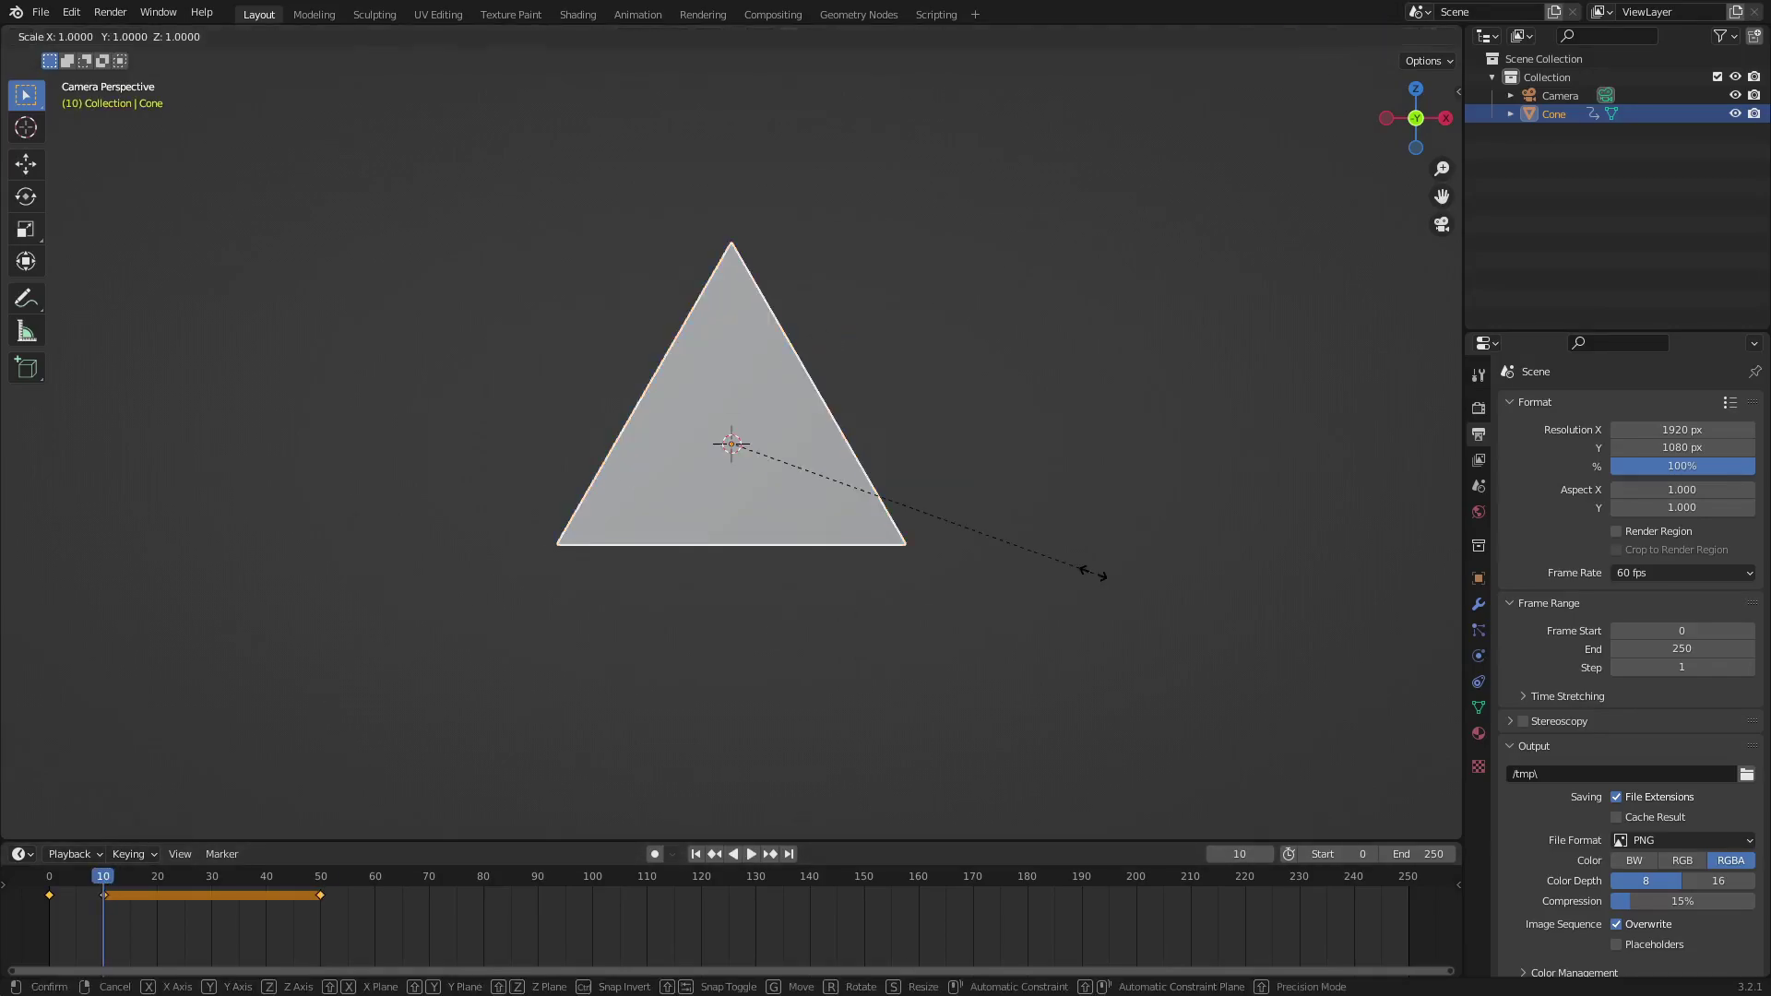
left_click(1086, 570)
key("i")
left_click(1015, 350)
Play the scale animation repeatedly from the first frame to judge the triangle's pulse.
left_click(697, 862)
key("space")
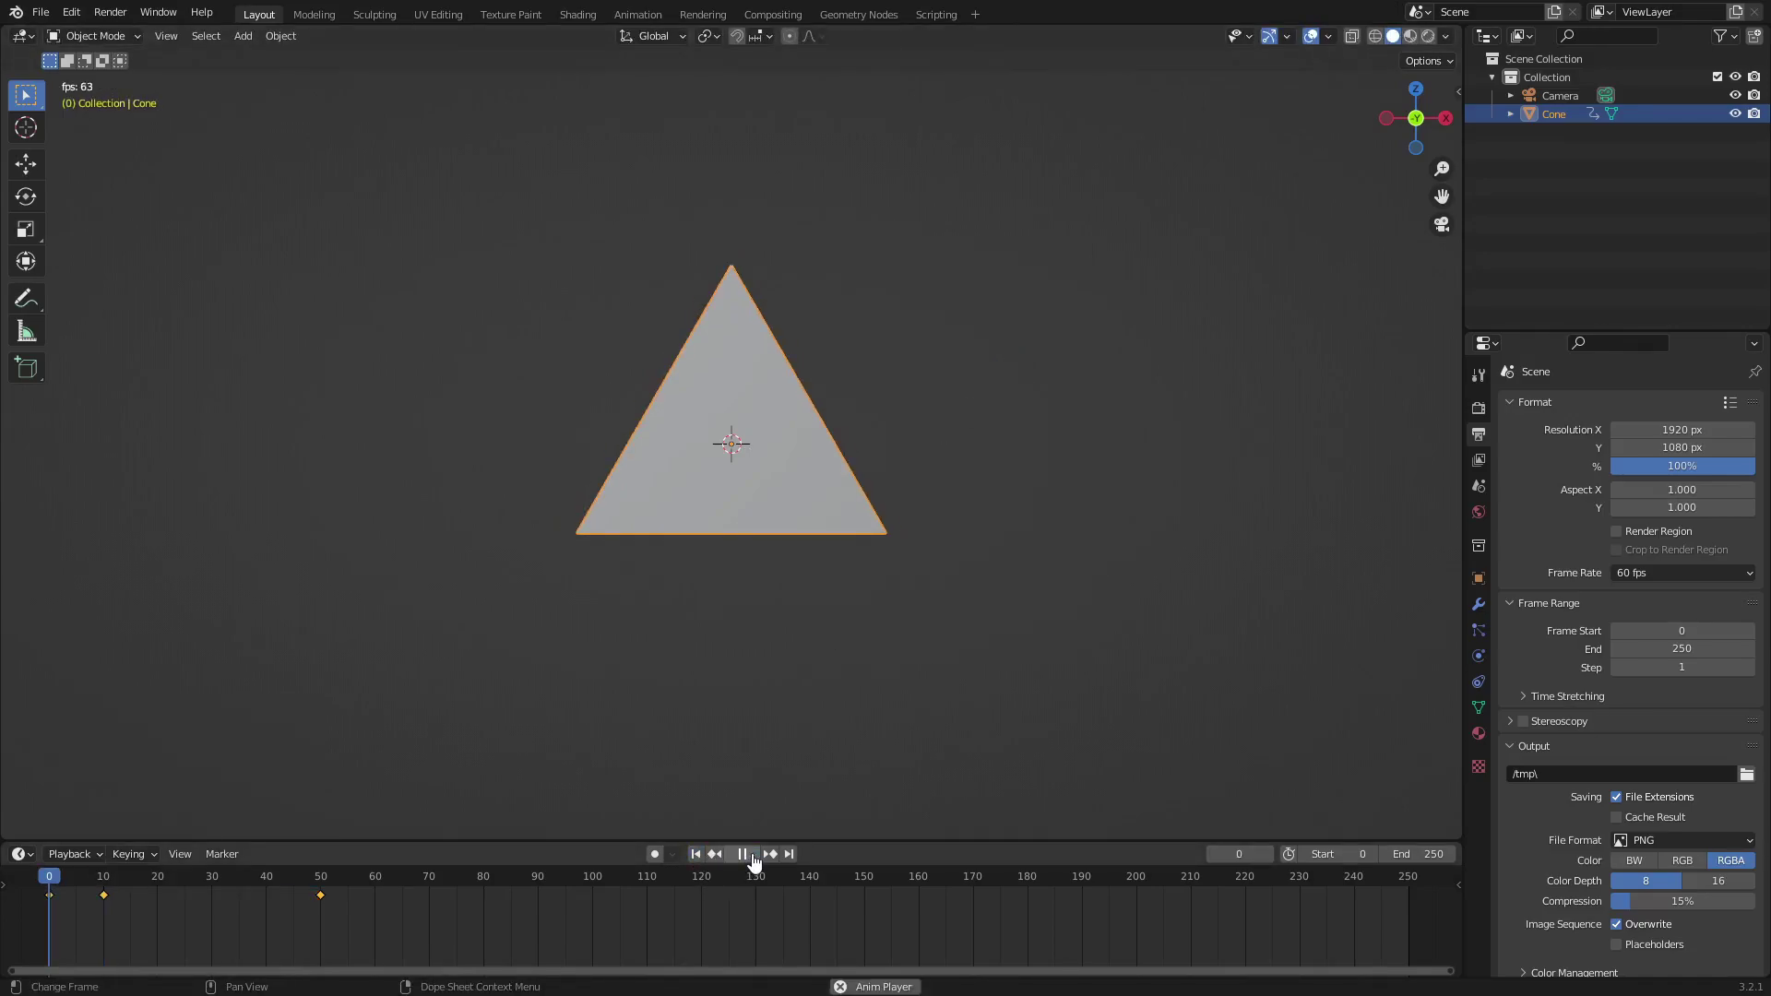
left_click(698, 862)
left_click(697, 862)
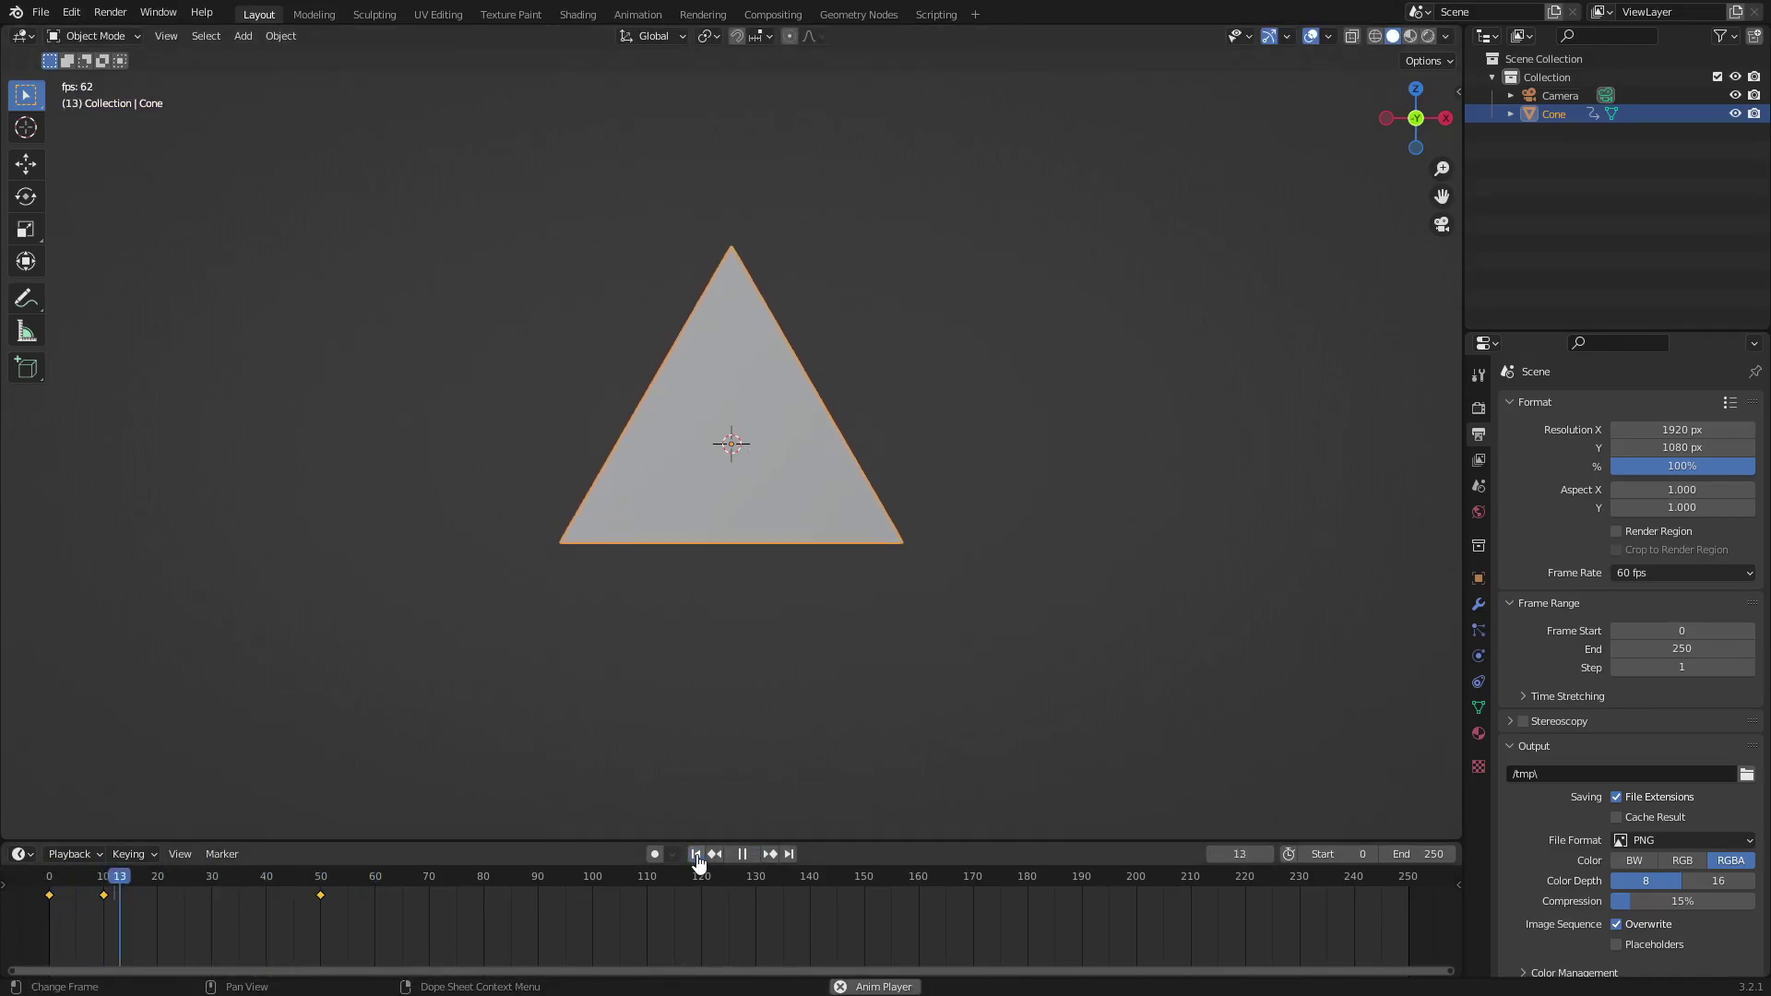
left_click(697, 863)
left_click(697, 863)
left_click(697, 863)
left_click(698, 862)
left_click(743, 862)
left_click(697, 863)
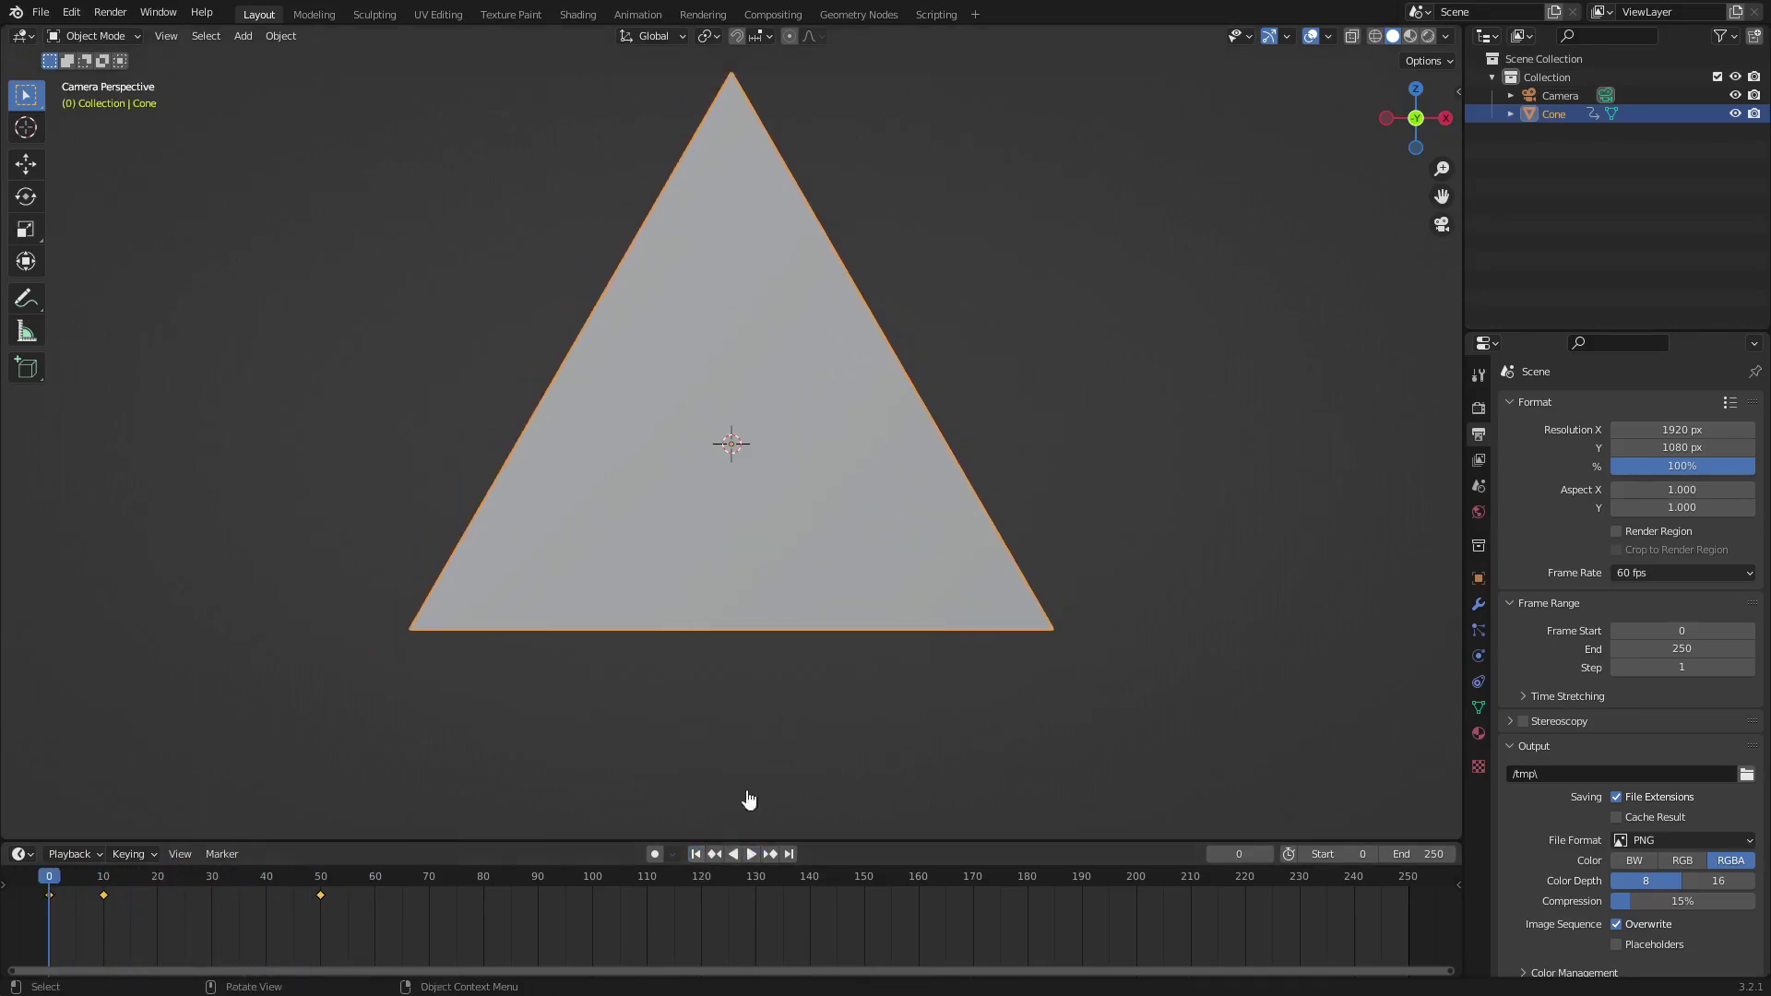
Scale the triangle at frame 0 by a further factor of about 0.878 and update its scale keyframe.
key("s")
left_click(1089, 510)
key("i")
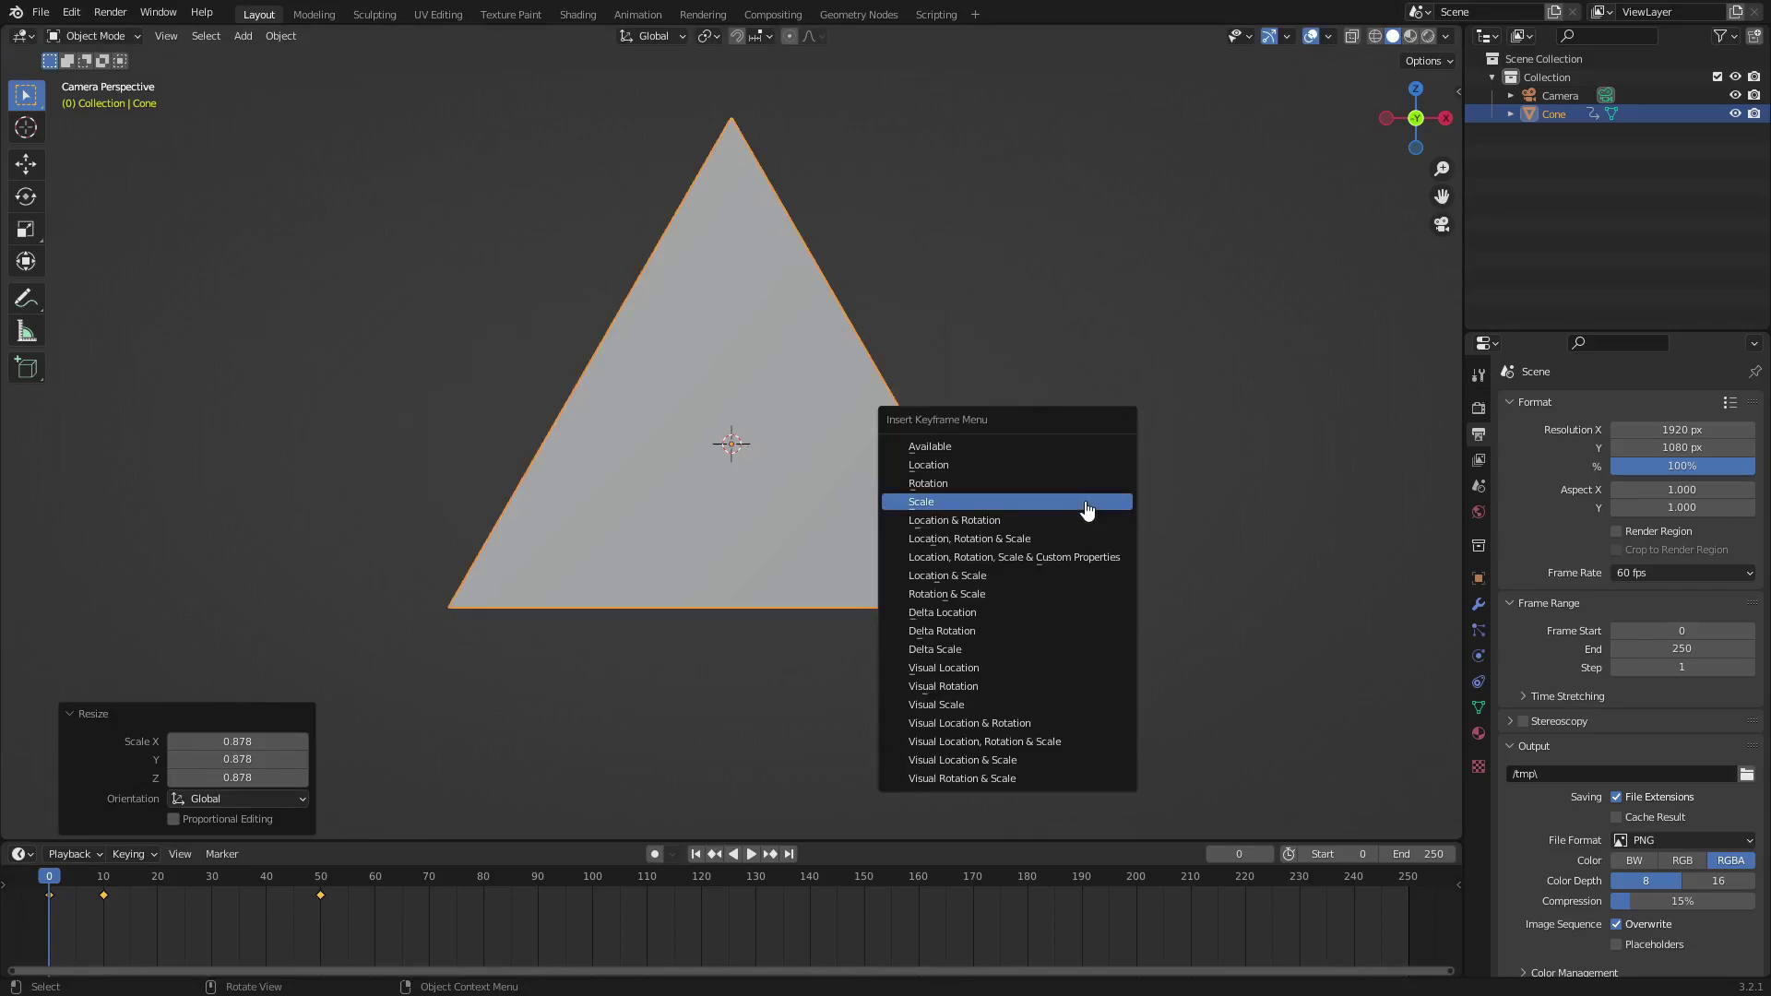
left_click(1089, 505)
Replay the revised scale animation from the start several times and scrub between frames 50 and 0.
left_click(752, 856)
left_click(697, 855)
left_click(697, 855)
left_click(698, 855)
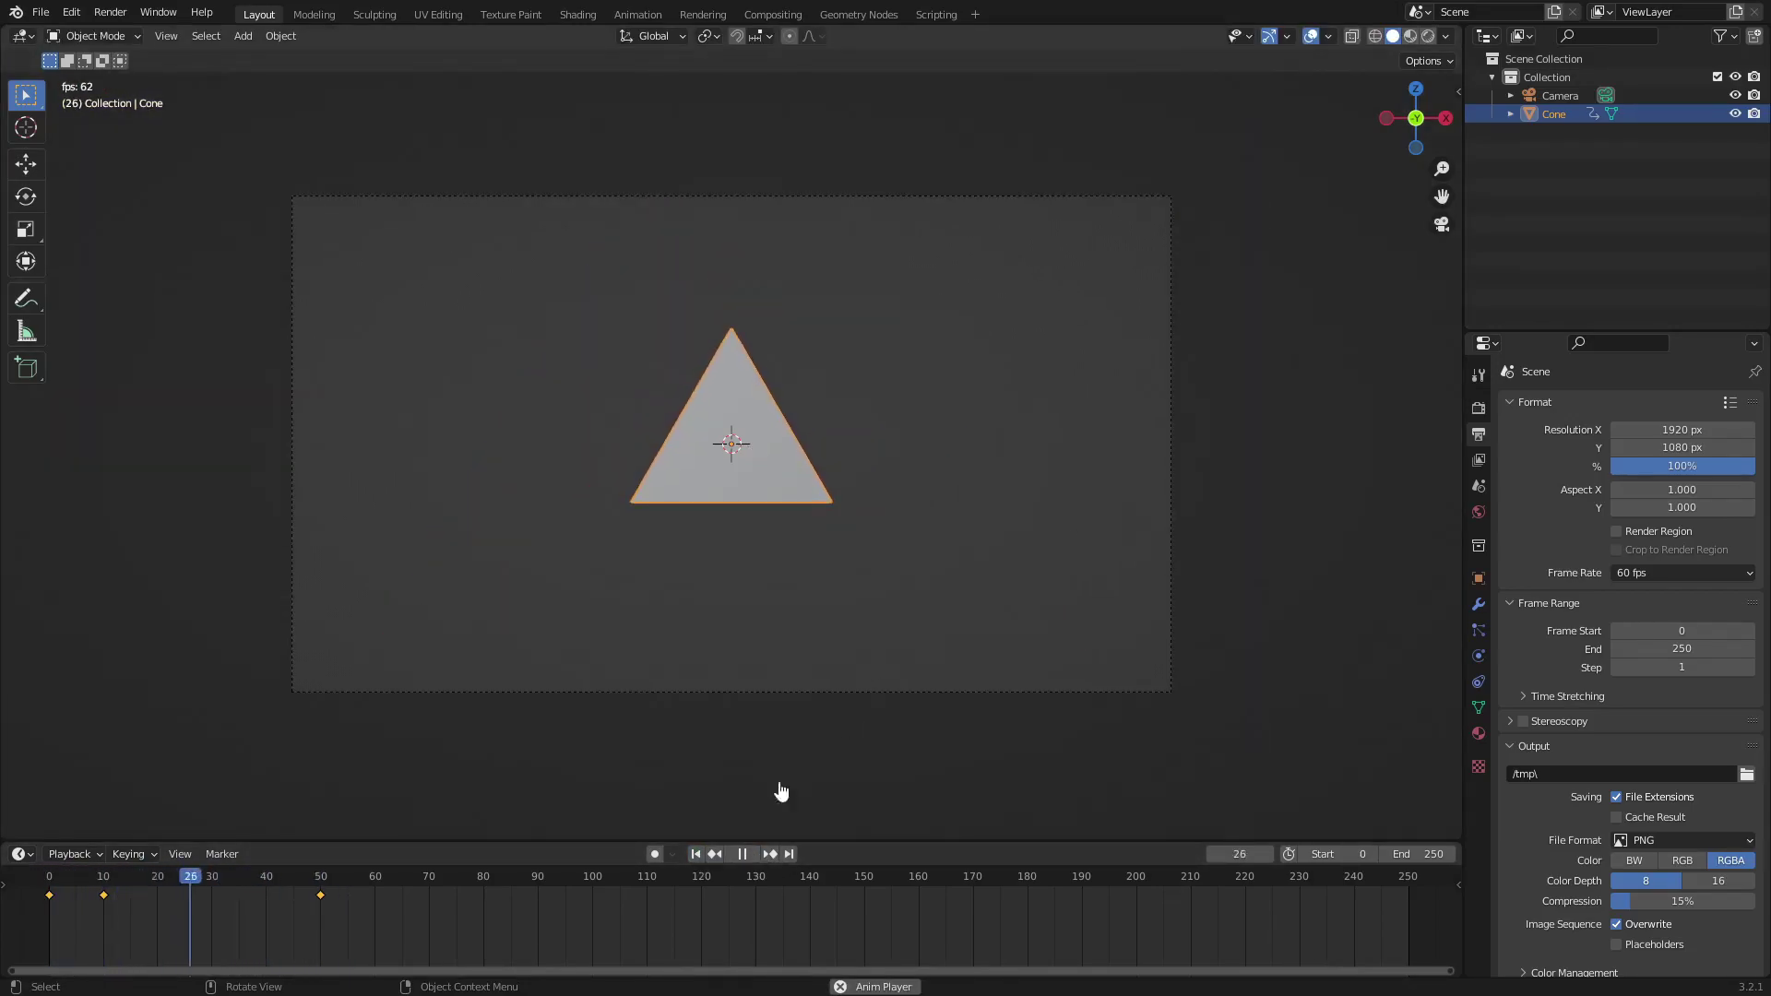
left_click(698, 855)
left_click(697, 855)
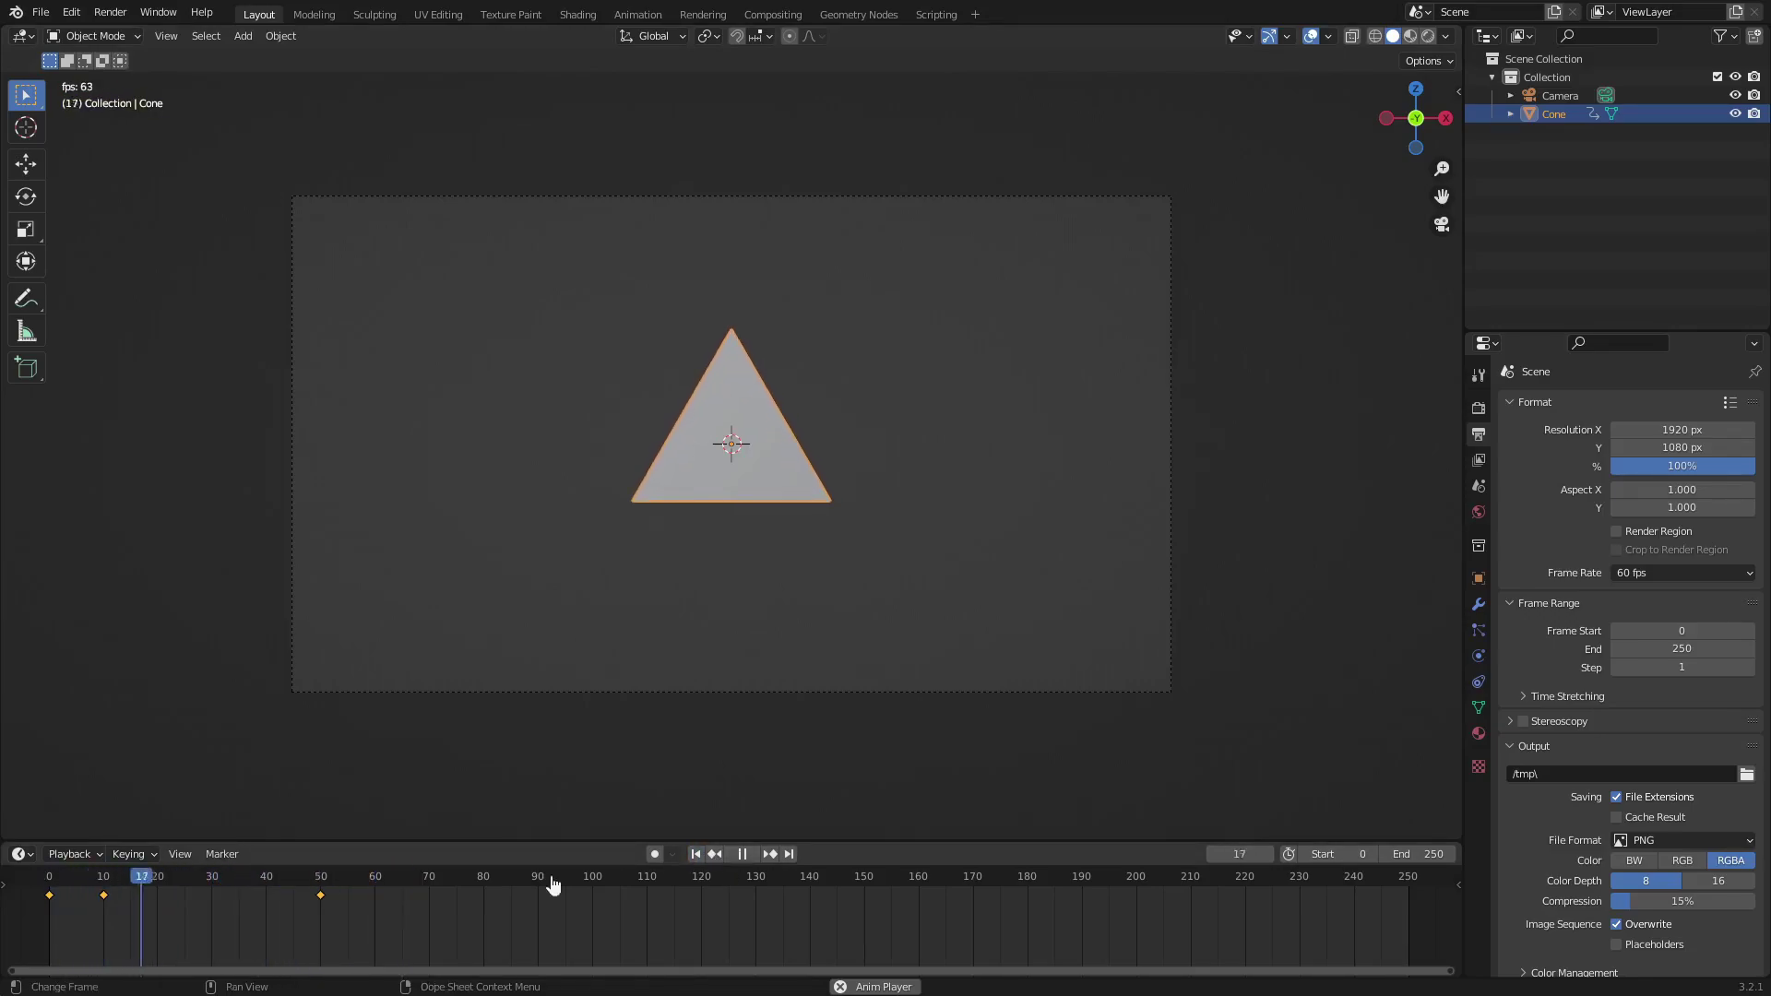
left_click(749, 857)
left_click_drag(323, 878, 55, 871)
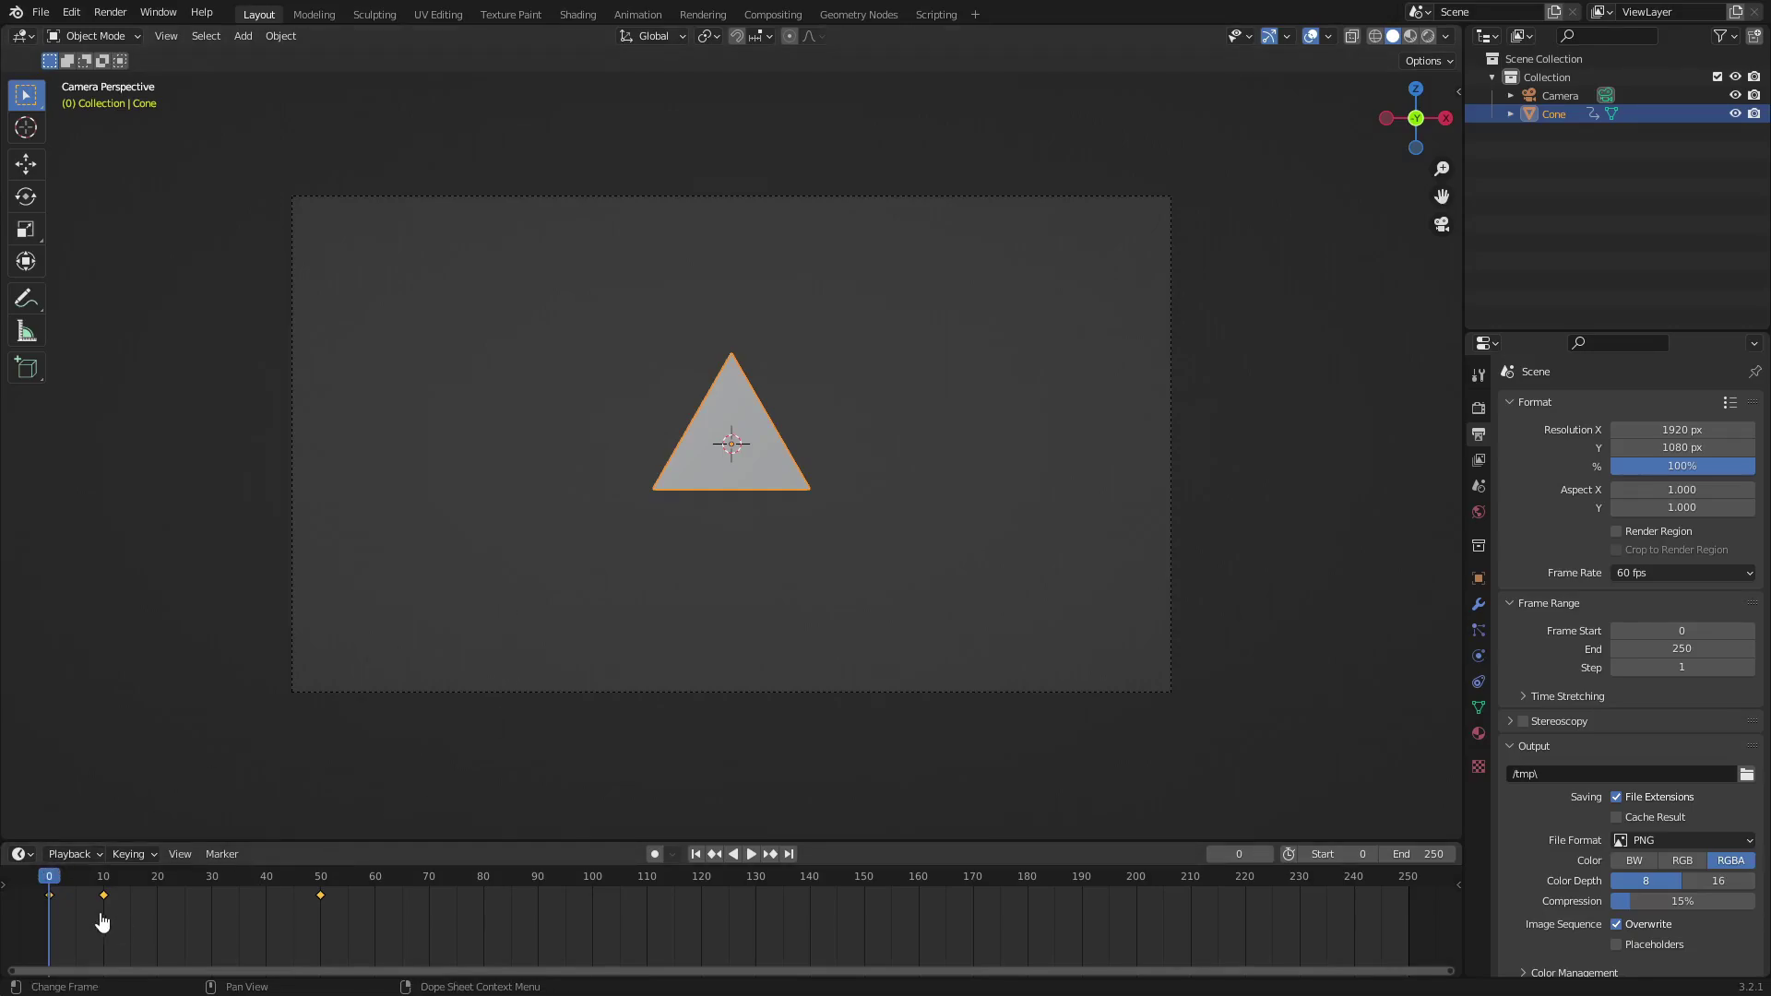
Try duplicating the triangle along the X axis, scrub the animation of both triangles, and delete the copy.
key("shift+d")
key("x")
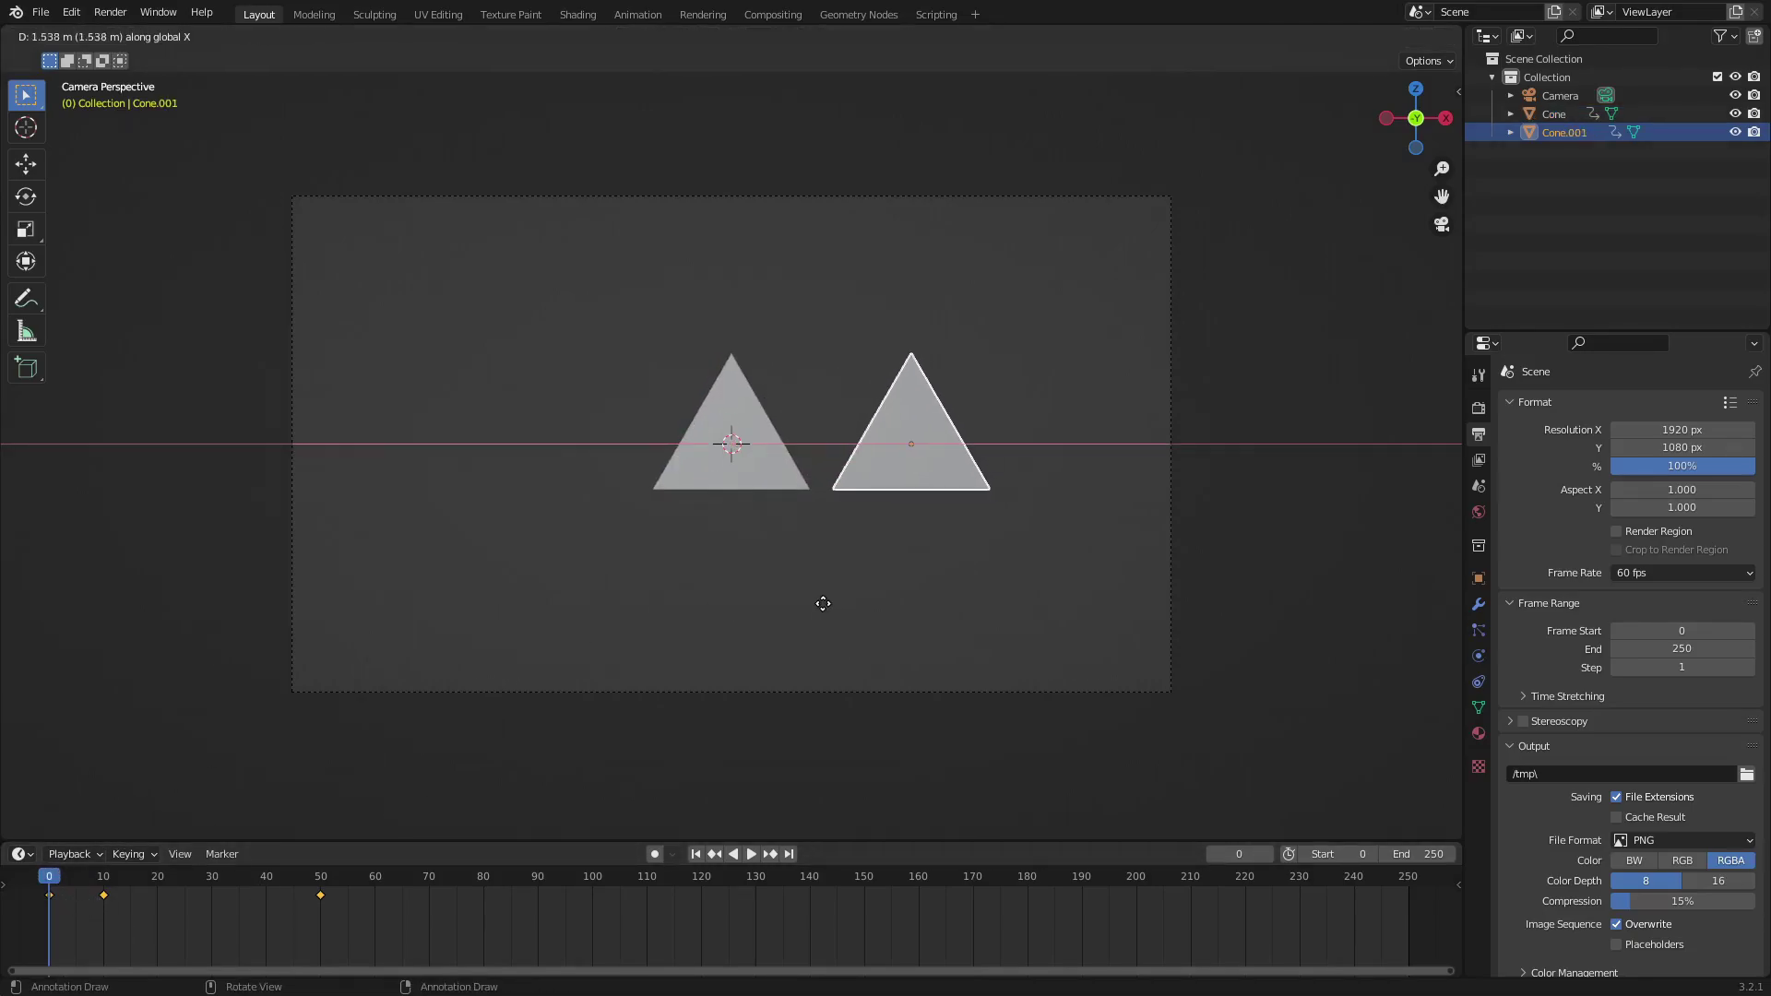
left_click(806, 606)
scroll(953, 550, "up", 4)
middle_click_drag(952, 550, 751, 563, "shift")
left_click_drag(72, 872, 202, 876)
key("space")
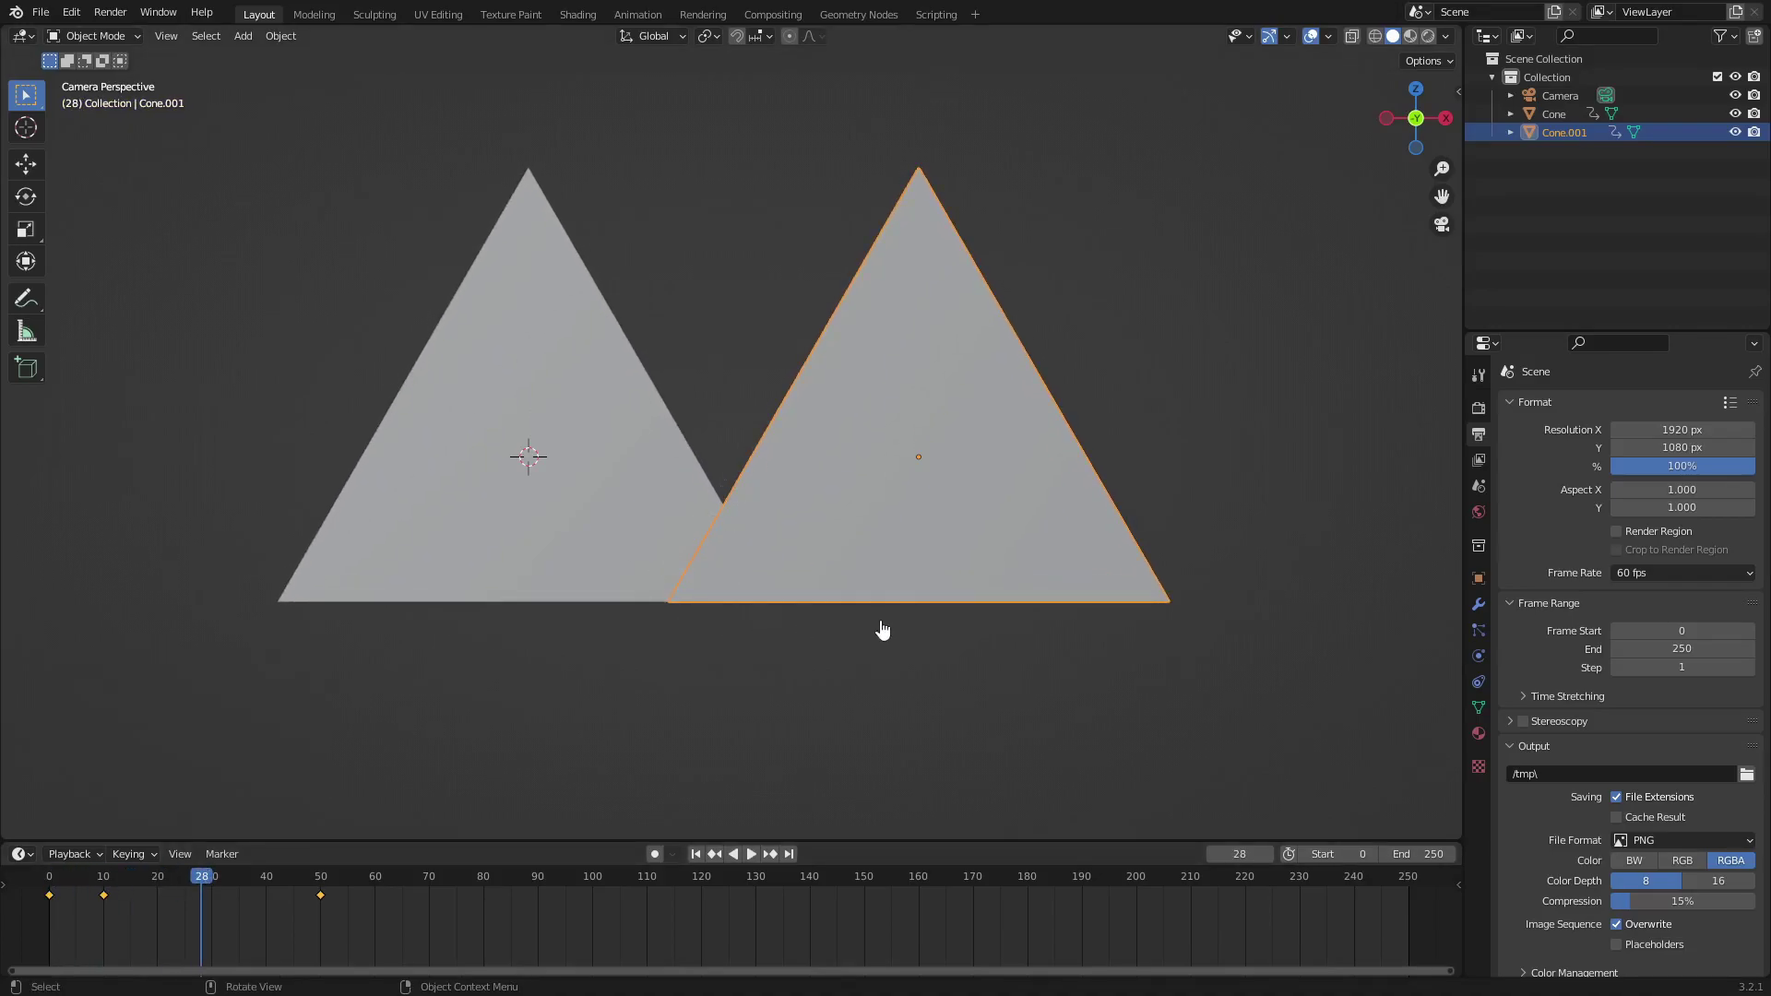
key("Delete")
At frame 111, move the triangle about 3.77 m along negative X onto the camera frame's left border.
key("space")
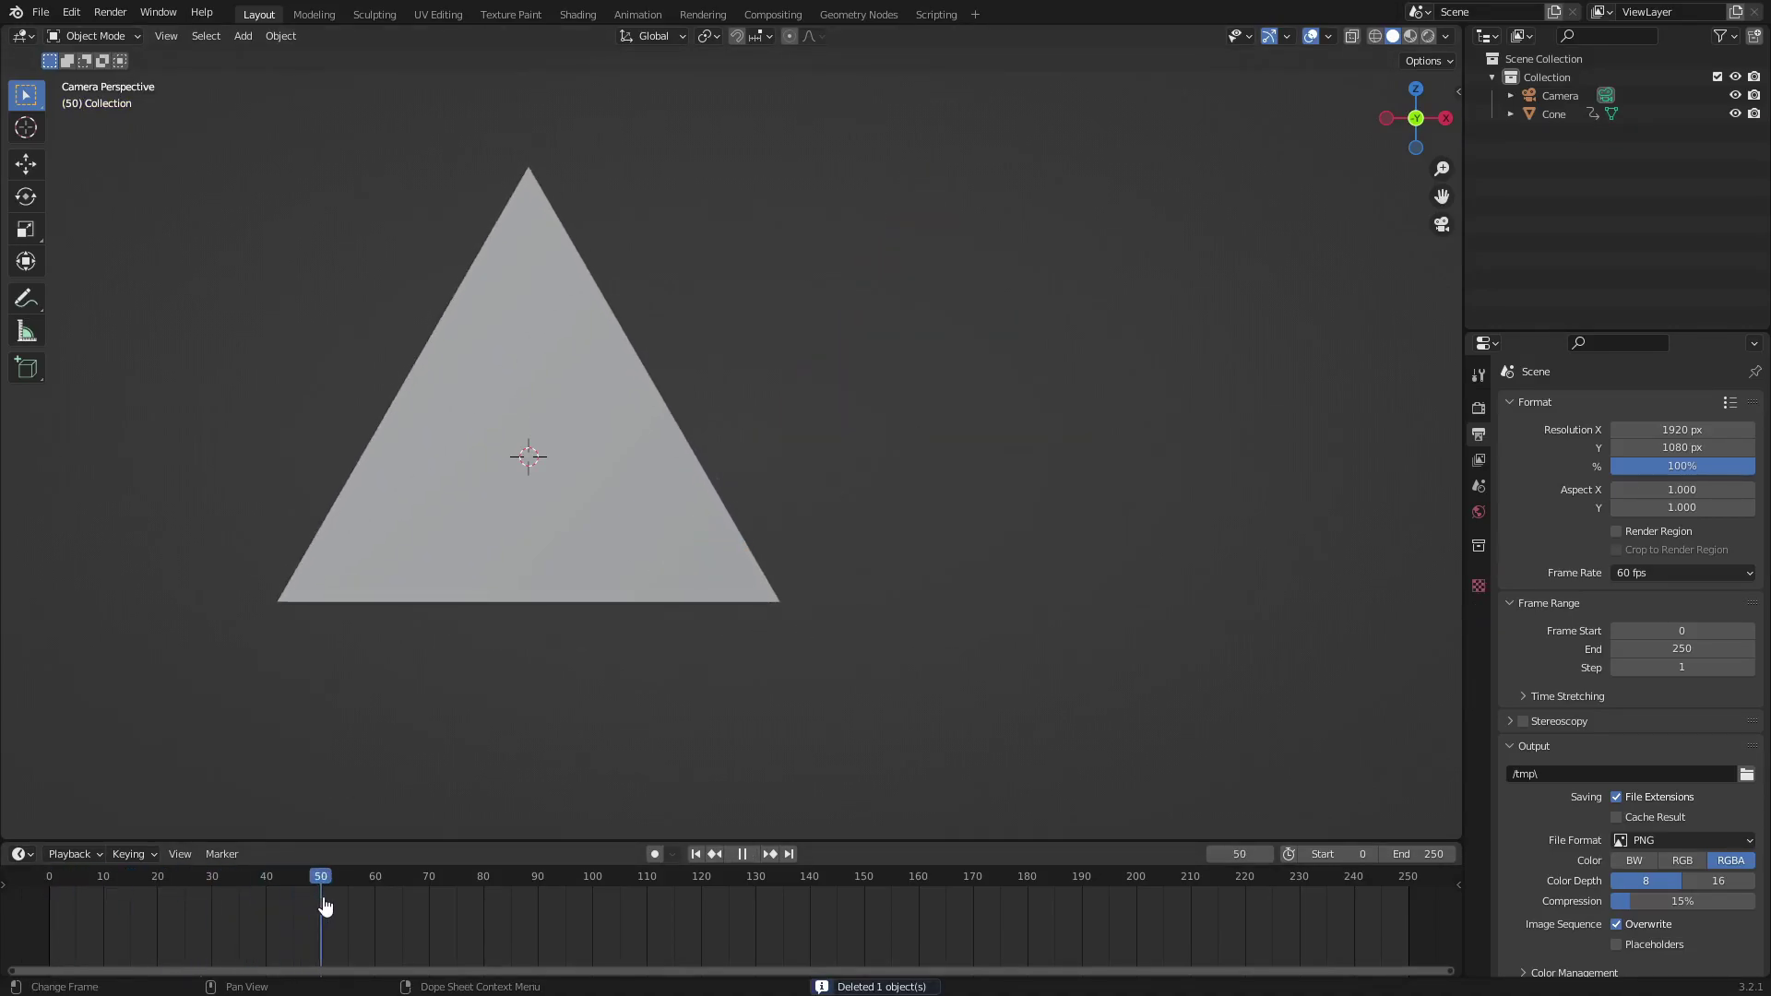
left_click_drag(502, 908, 670, 943)
scroll(1061, 478, "down", 3)
left_click(670, 487)
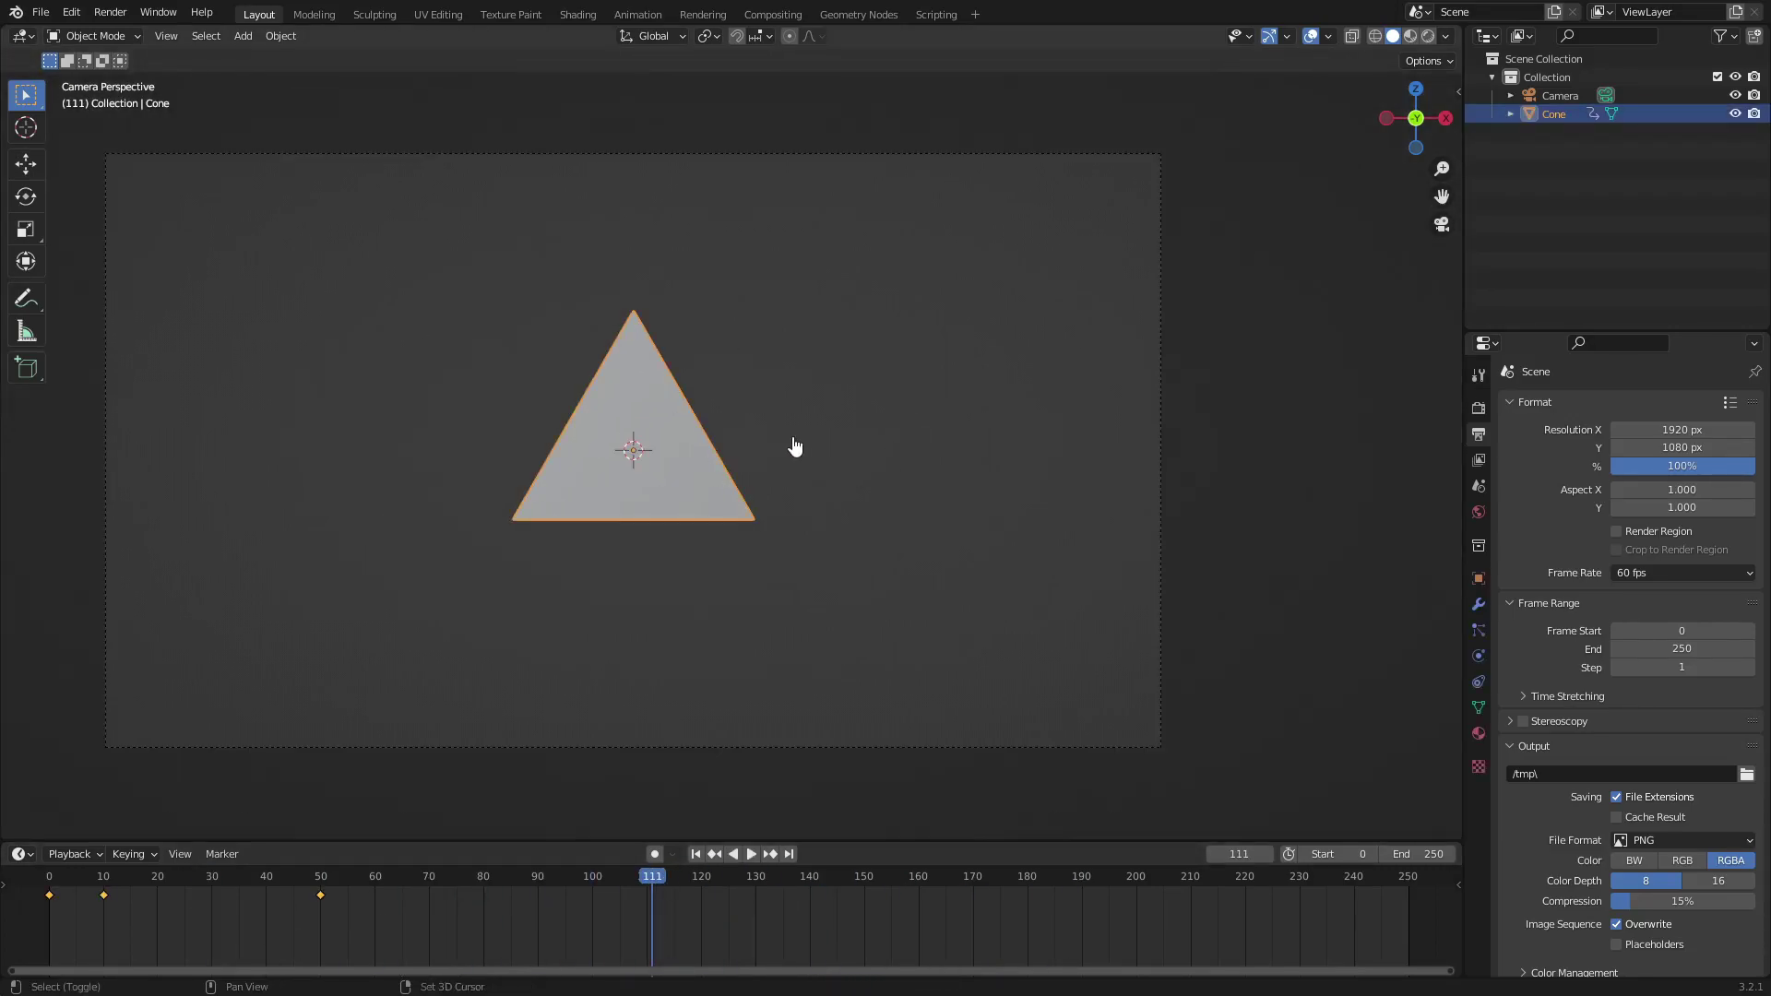
scroll(1015, 458, "up", 2)
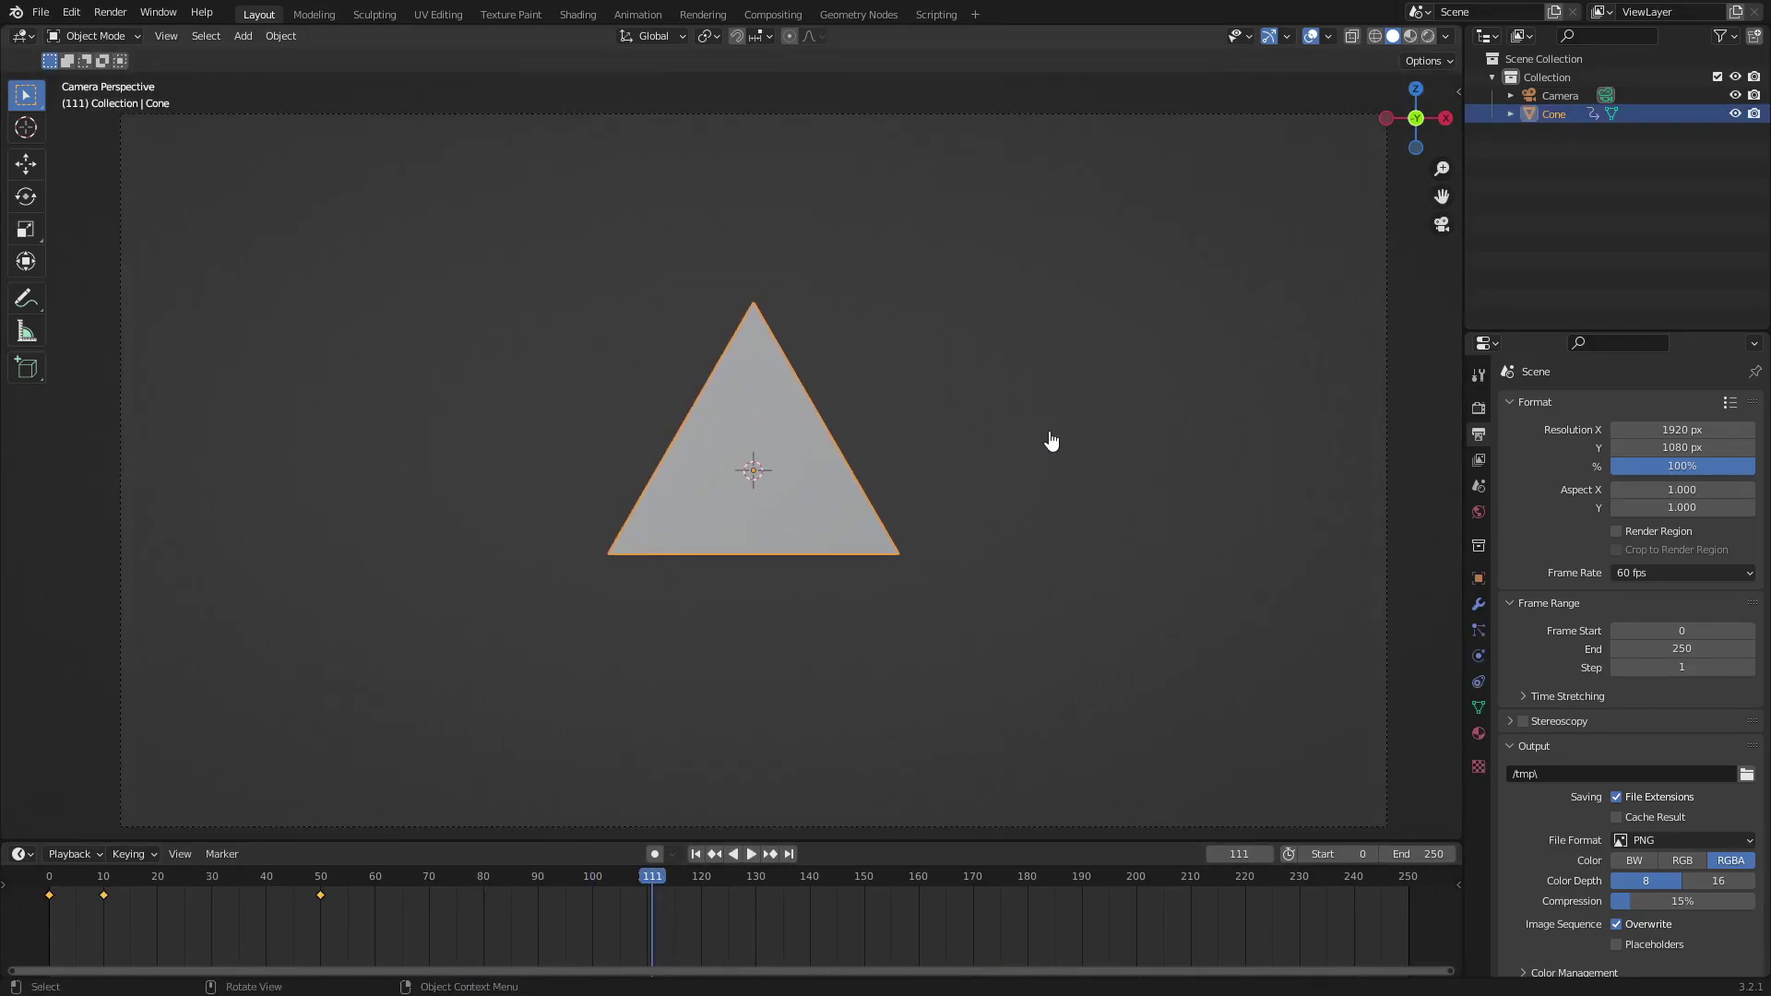
scroll(1052, 441, "down", 1)
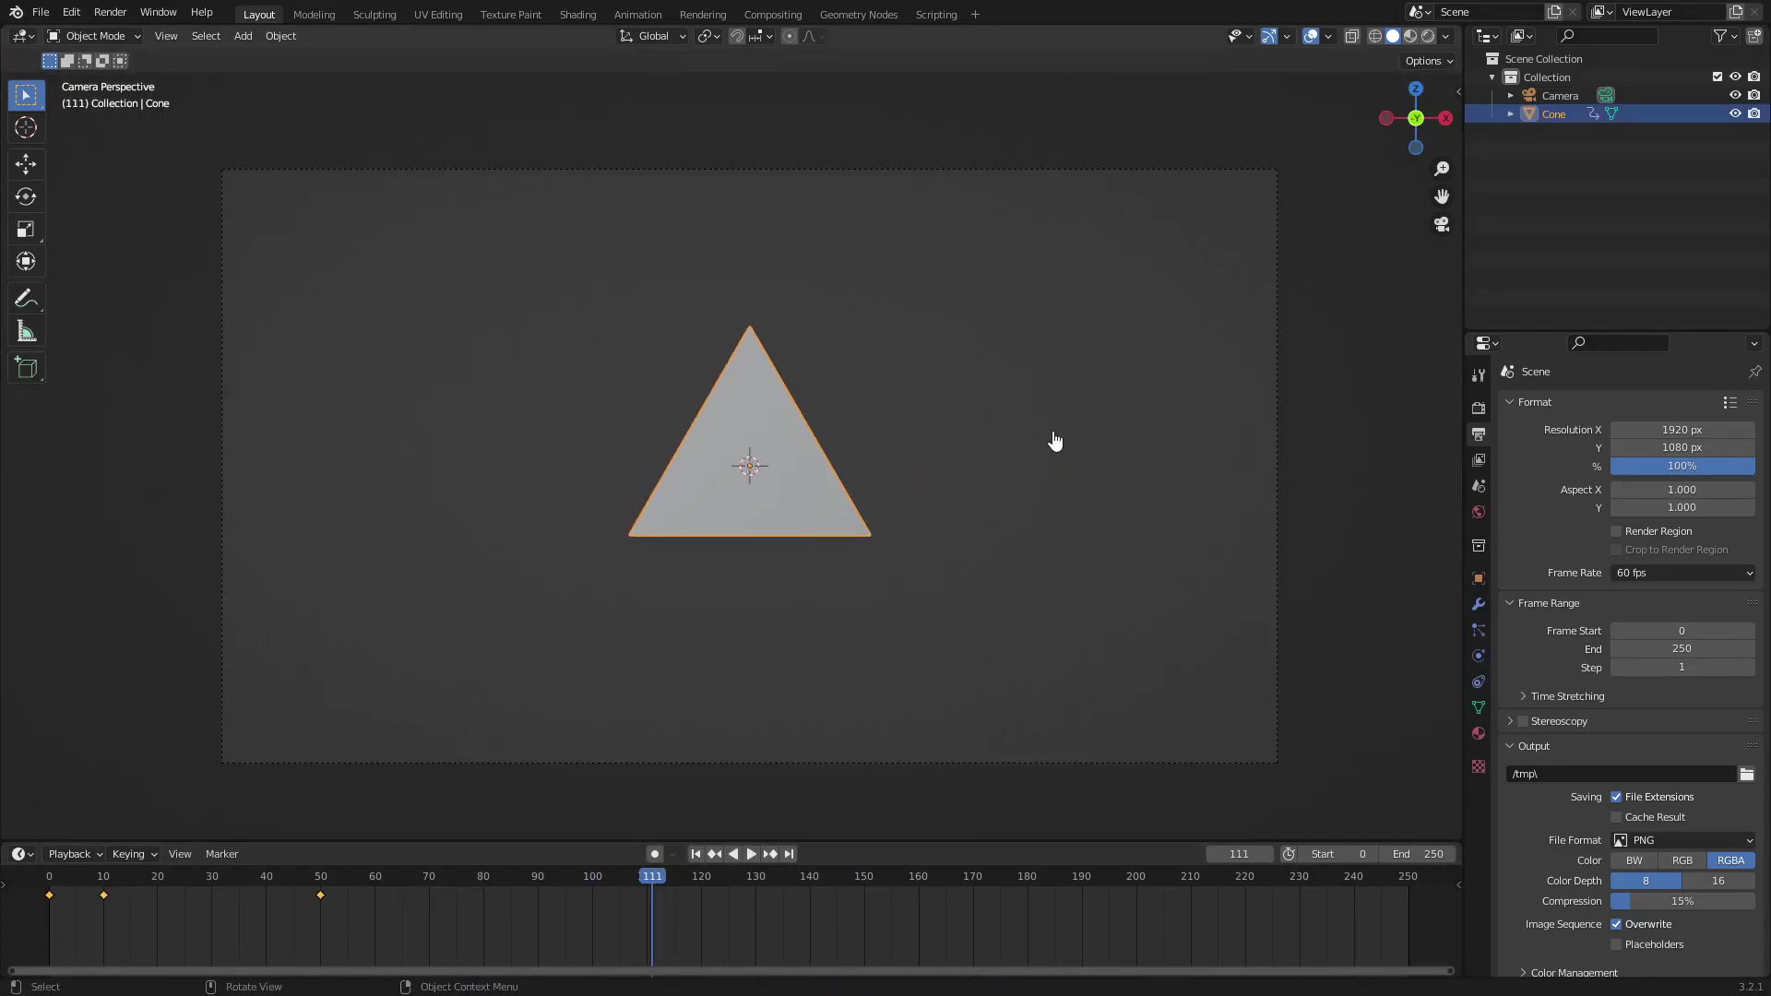
key("g")
key("x")
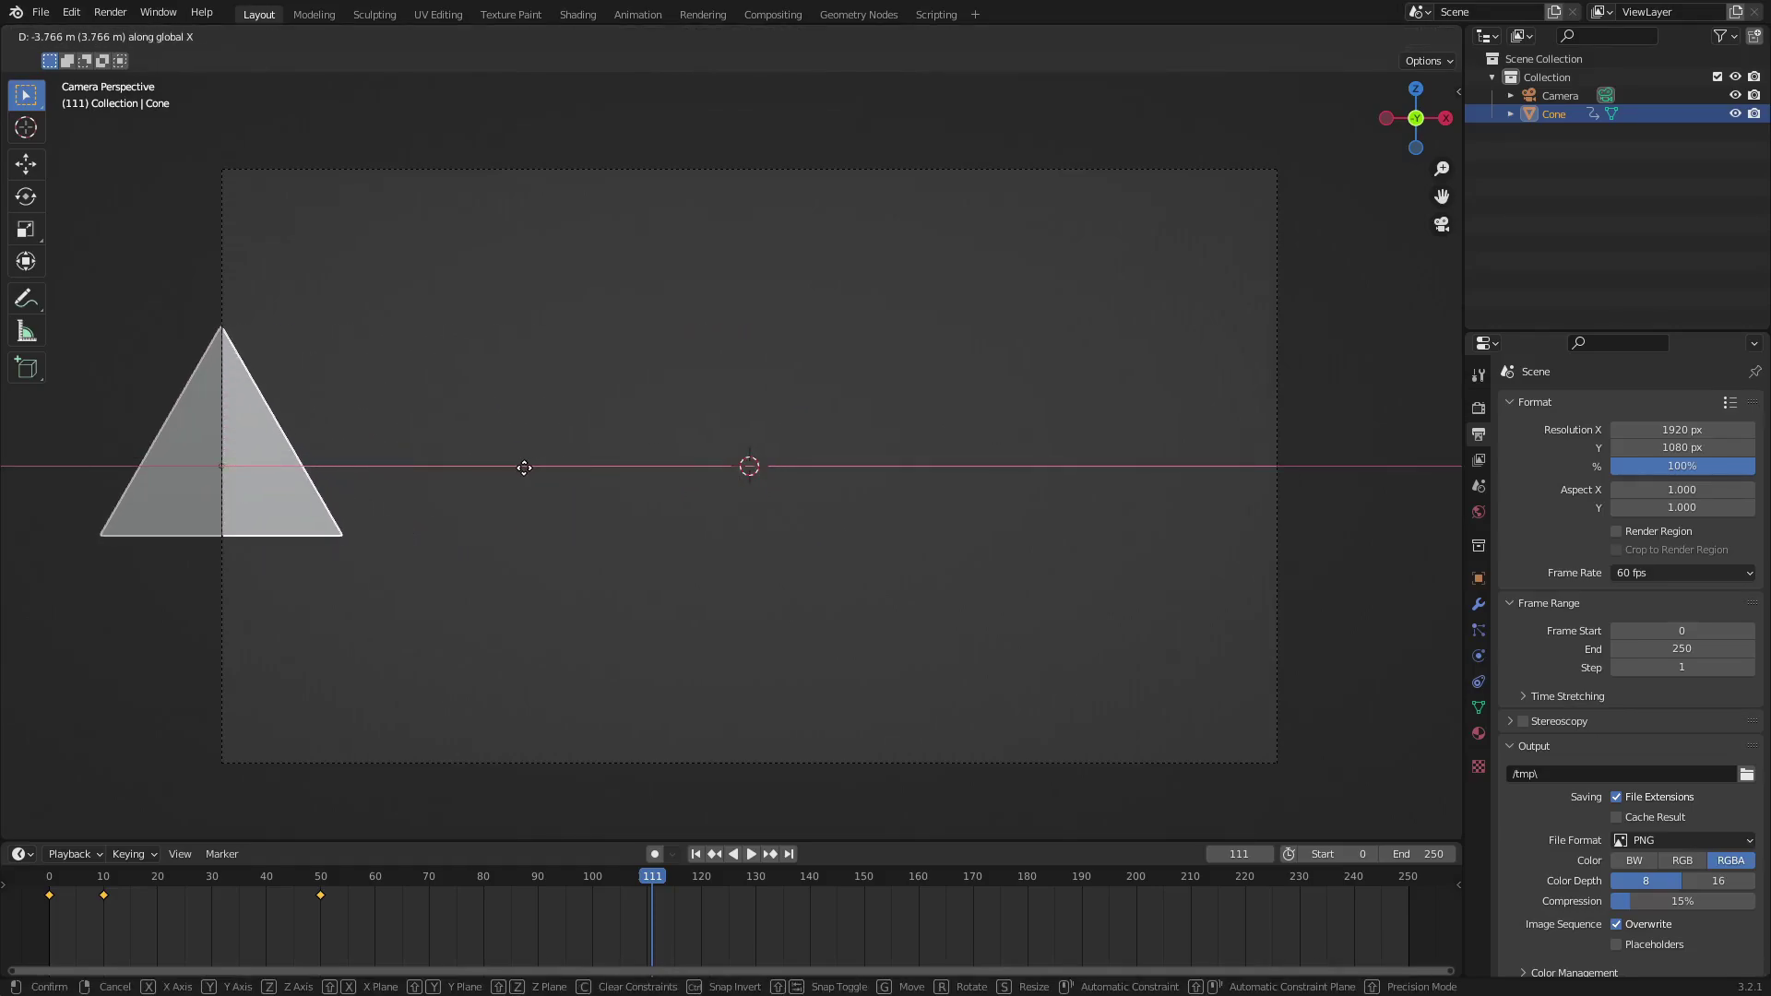
left_click(523, 468)
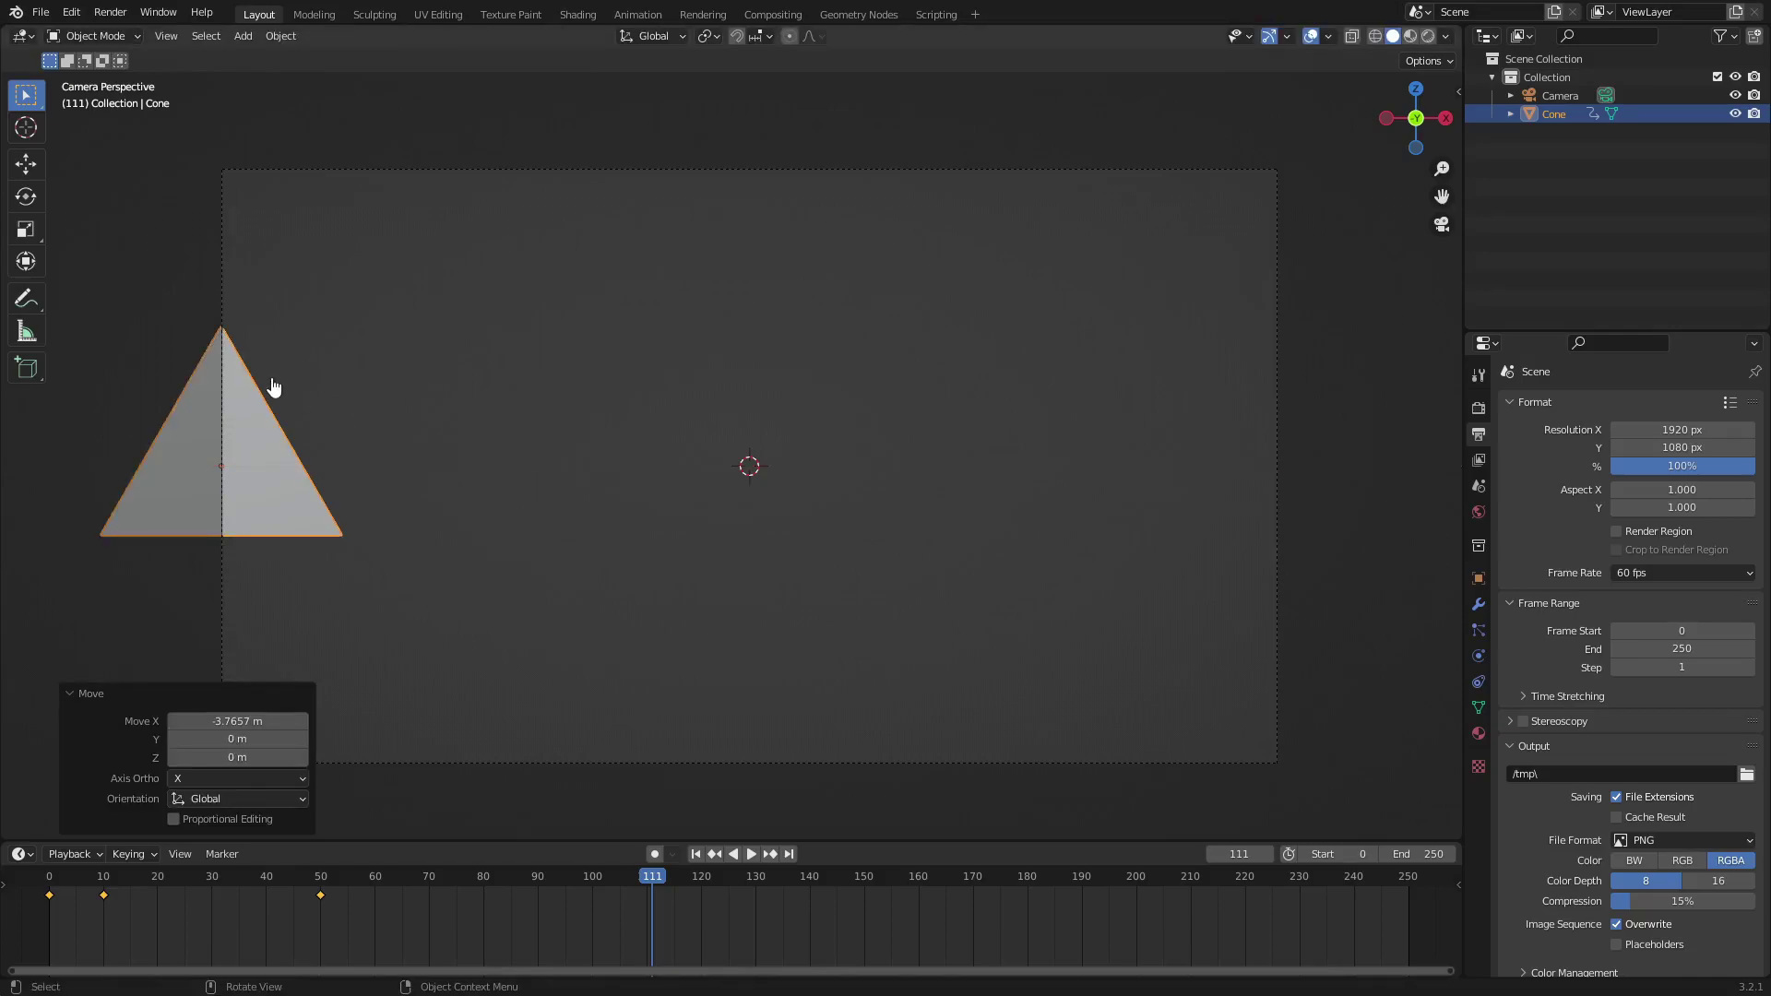
Fine-tune the triangle about 0.0067 m along X so its apex lines up with the camera frame's left border.
middle_click_drag(274, 388, 738, 475, "shift")
scroll(755, 415, "up", 5)
middle_click_drag(594, 364, 825, 510, "shift")
scroll(913, 503, "up", 4)
middle_click_drag(938, 507, 567, 320, "shift")
scroll(696, 428, "up", 5)
middle_click_drag(617, 389, 707, 435, "shift")
key("g")
key("x")
left_click(745, 423)
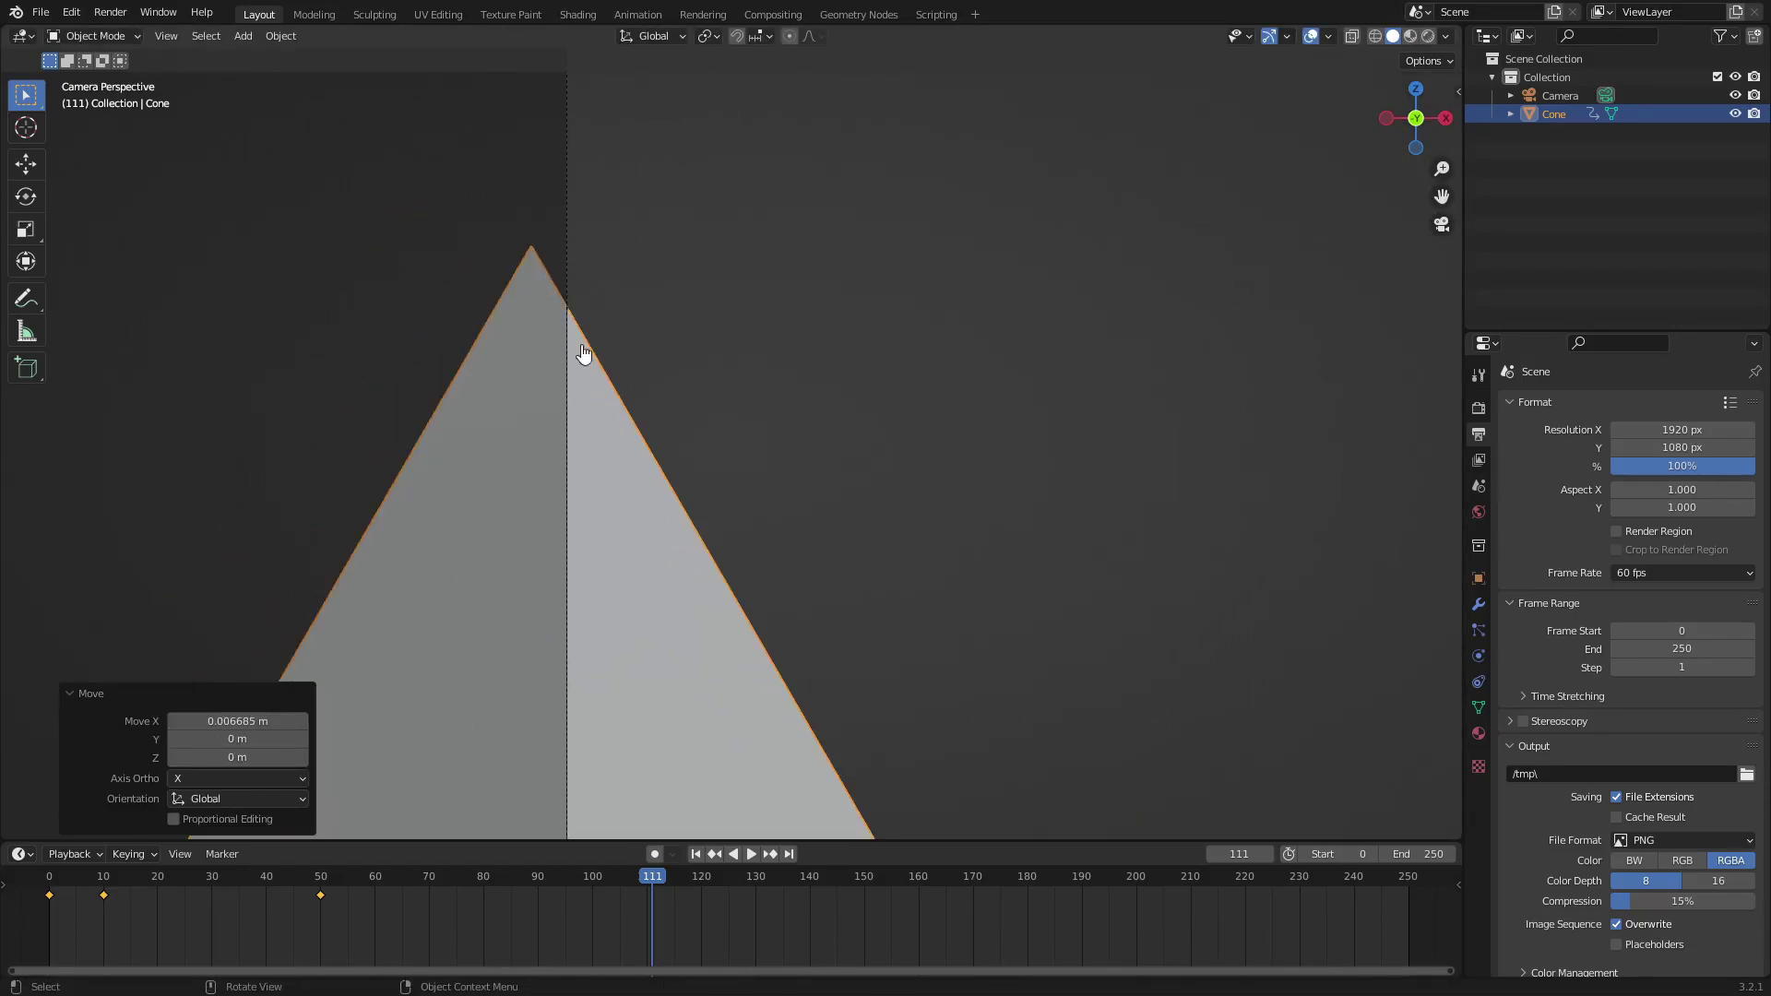
Duplicate the triangle and place the copy about 2.06 m along X and 0.105 m along Z from the original.
scroll(724, 639, "down", 20)
scroll(756, 487, "up", 1)
middle_click_drag(889, 584, 866, 489, "shift")
scroll(766, 485, "up", 2)
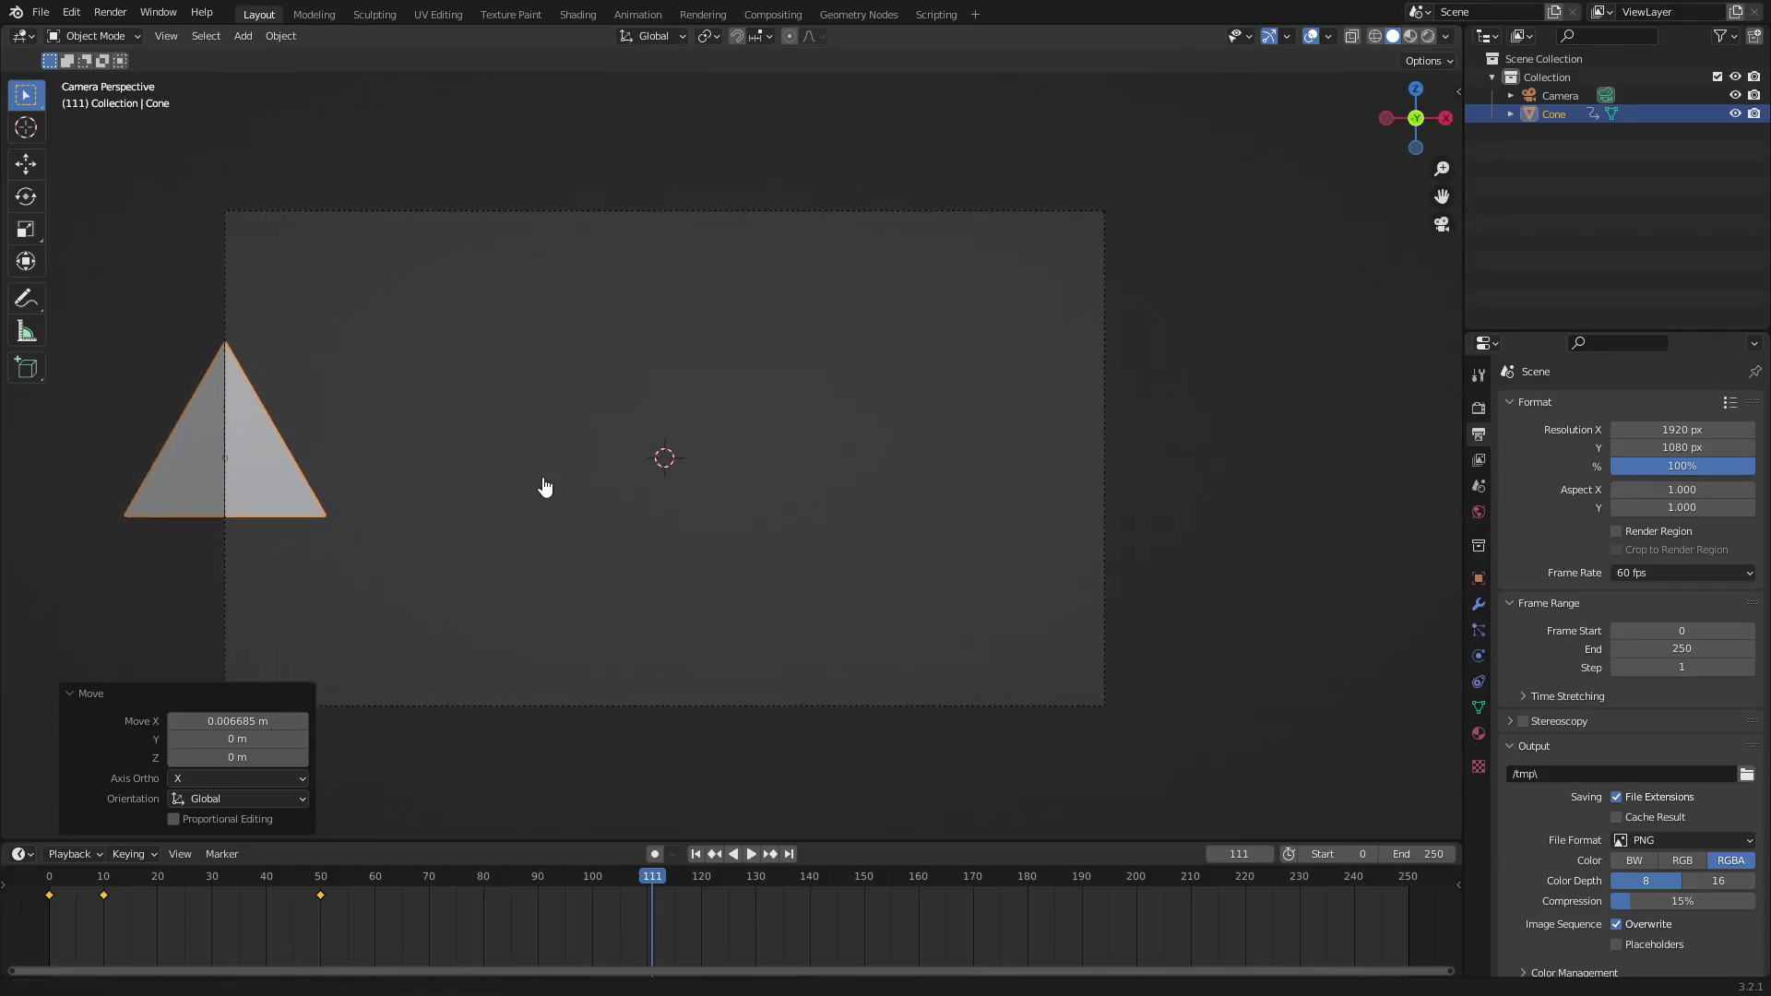
scroll(544, 486, "up", 2)
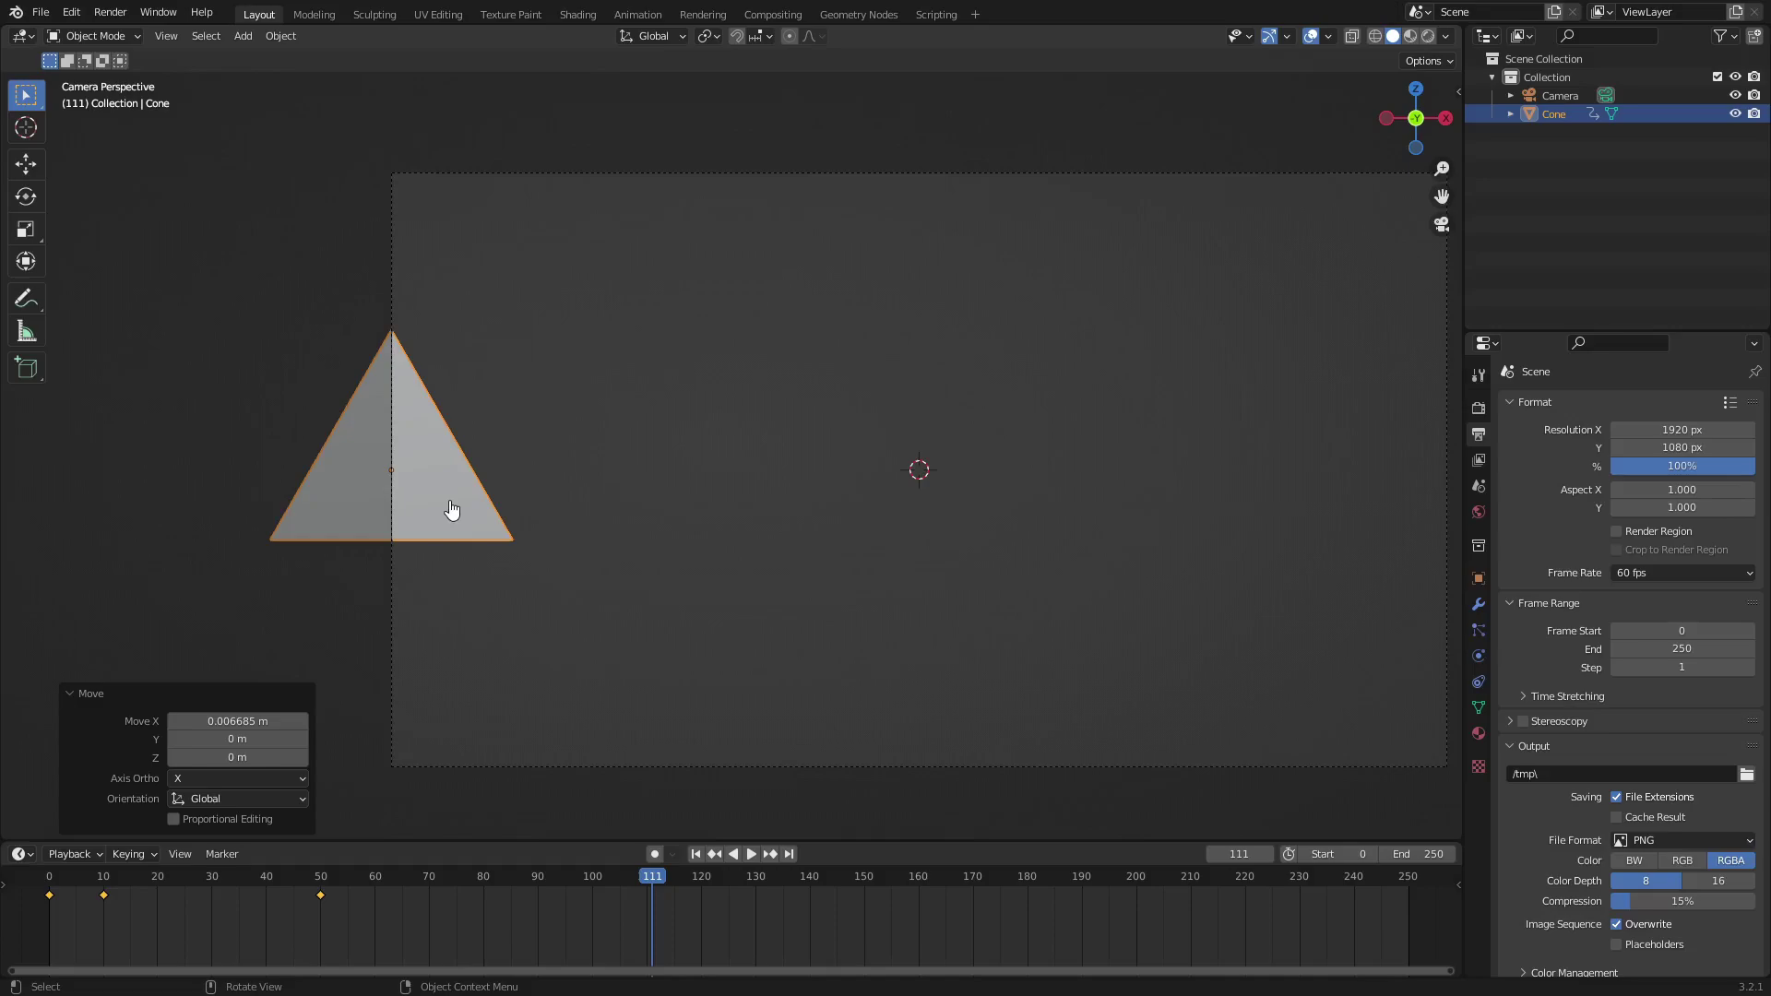
key("shift+d")
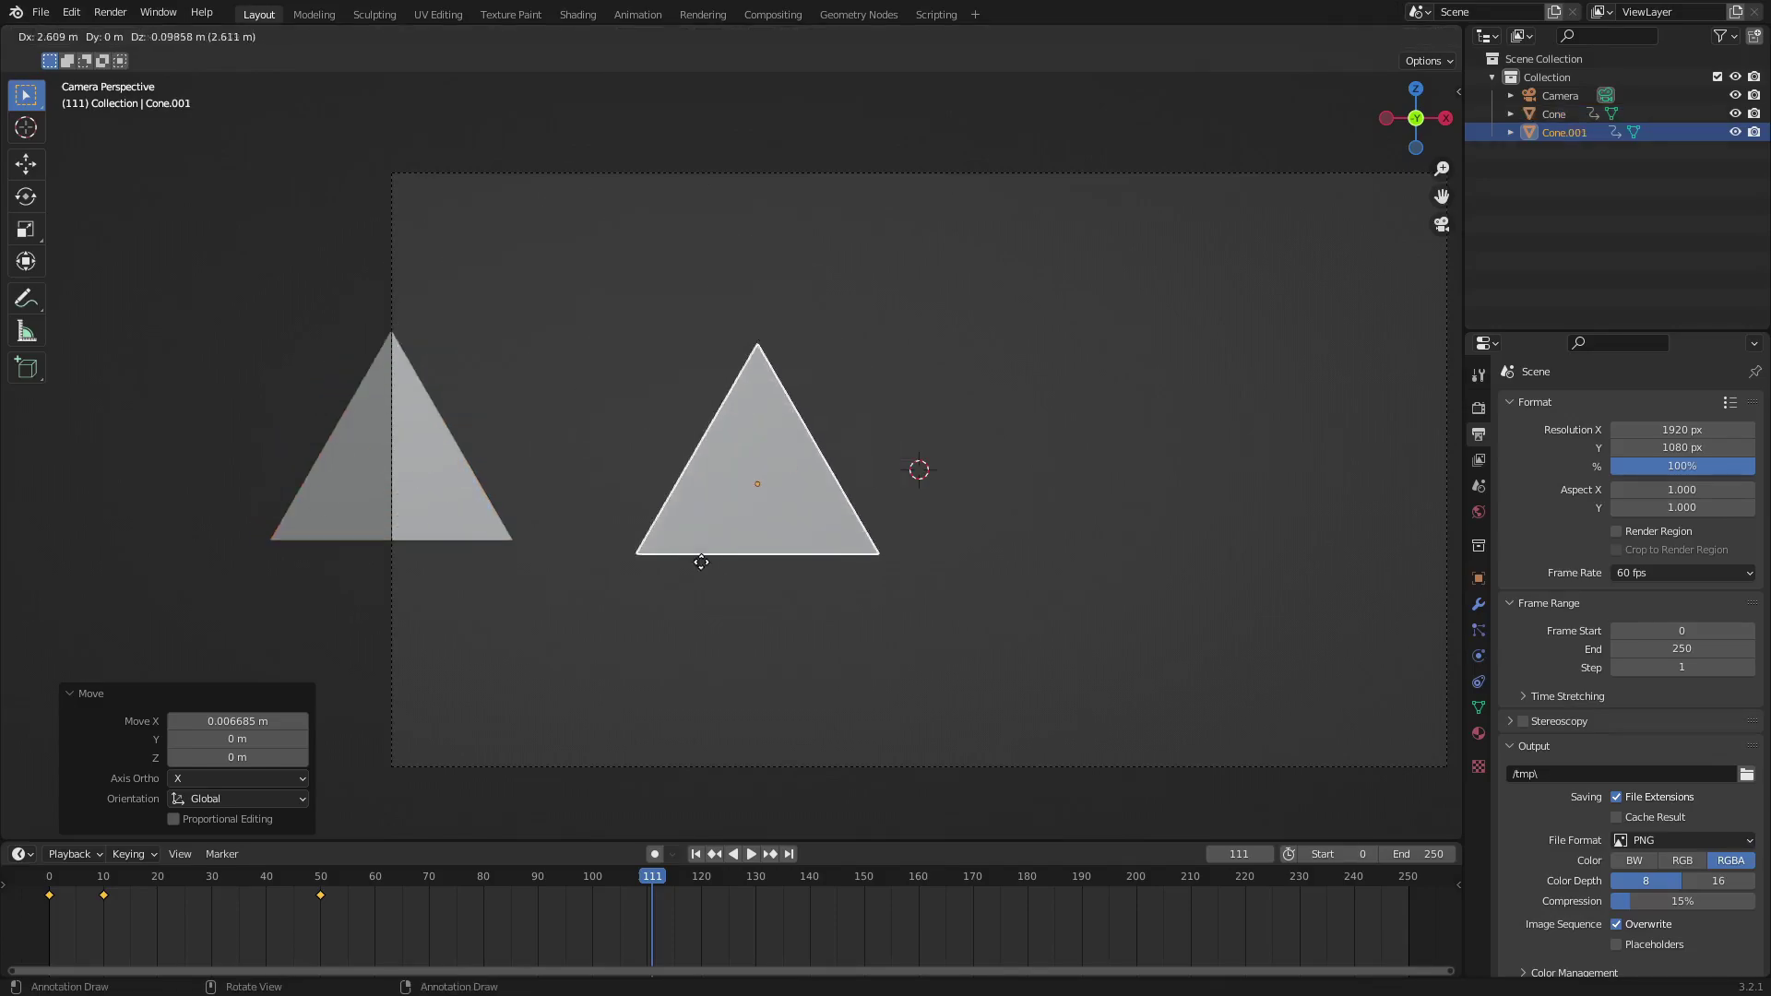
left_click(636, 502)
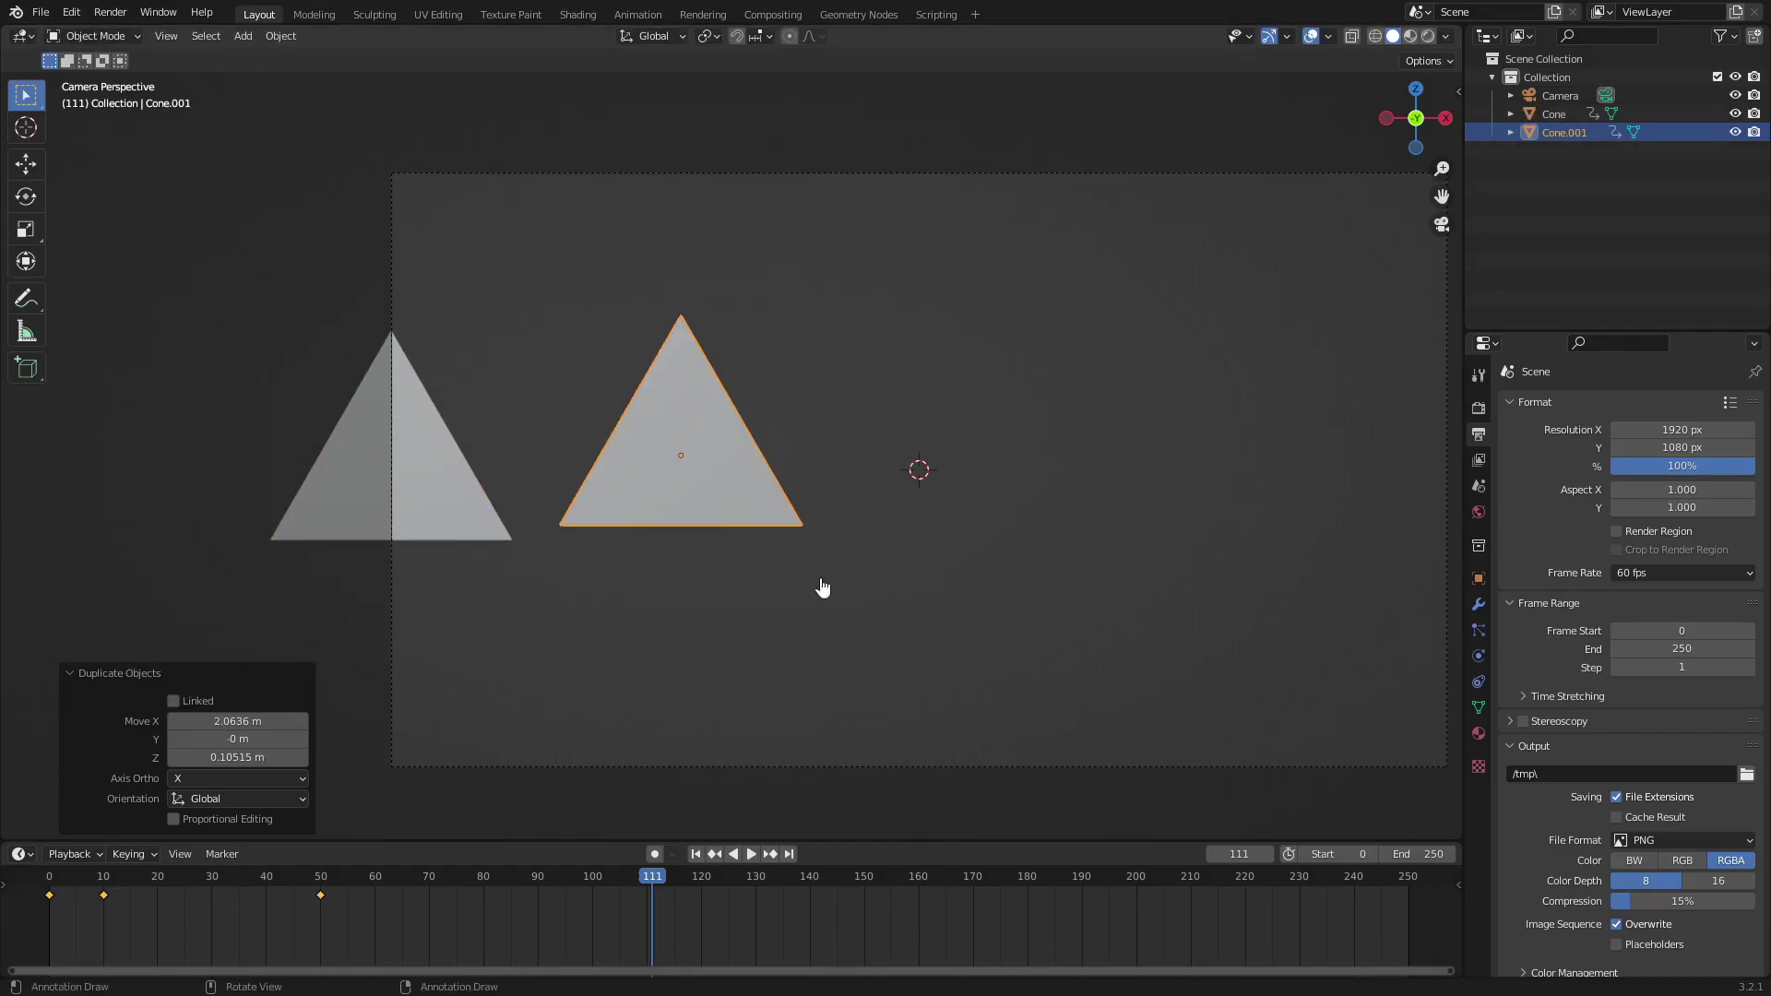
Turn on snapping and set Vertex as the snap target.
left_click(762, 42)
left_click(734, 110)
left_click(766, 37)
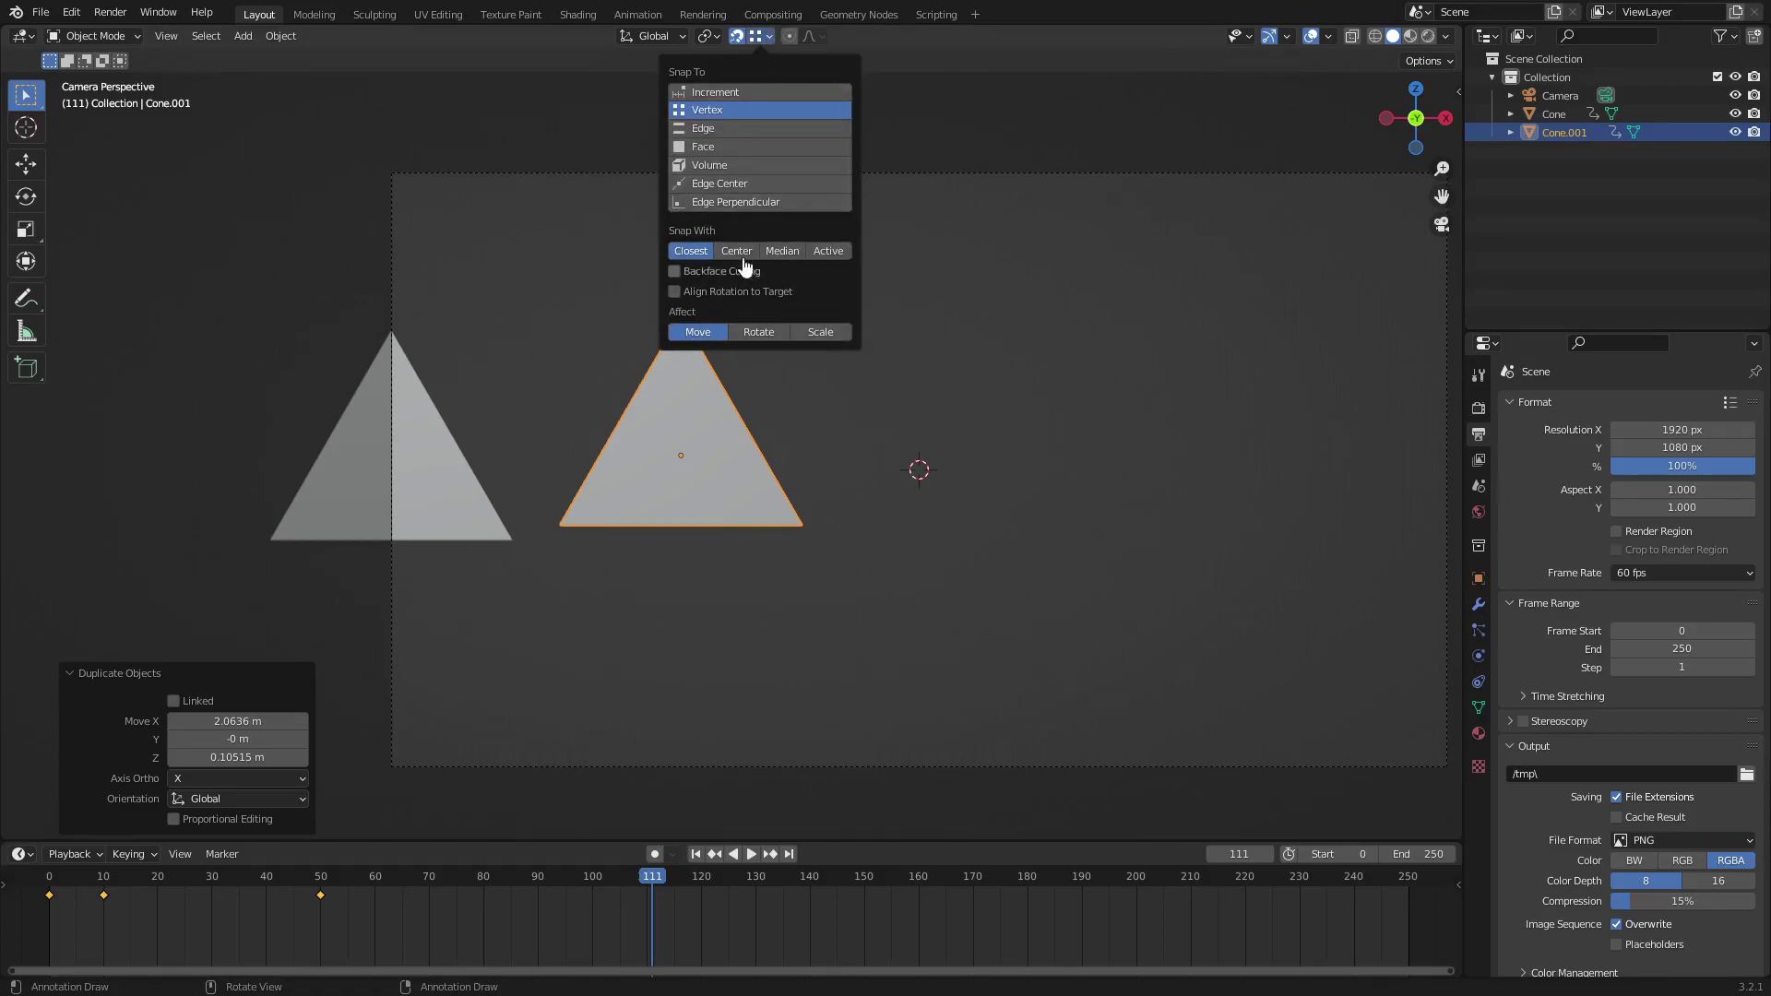
Snap the copied triangle's lower-left corner onto the first triangle's lower-right corner.
scroll(454, 612, "up", 10)
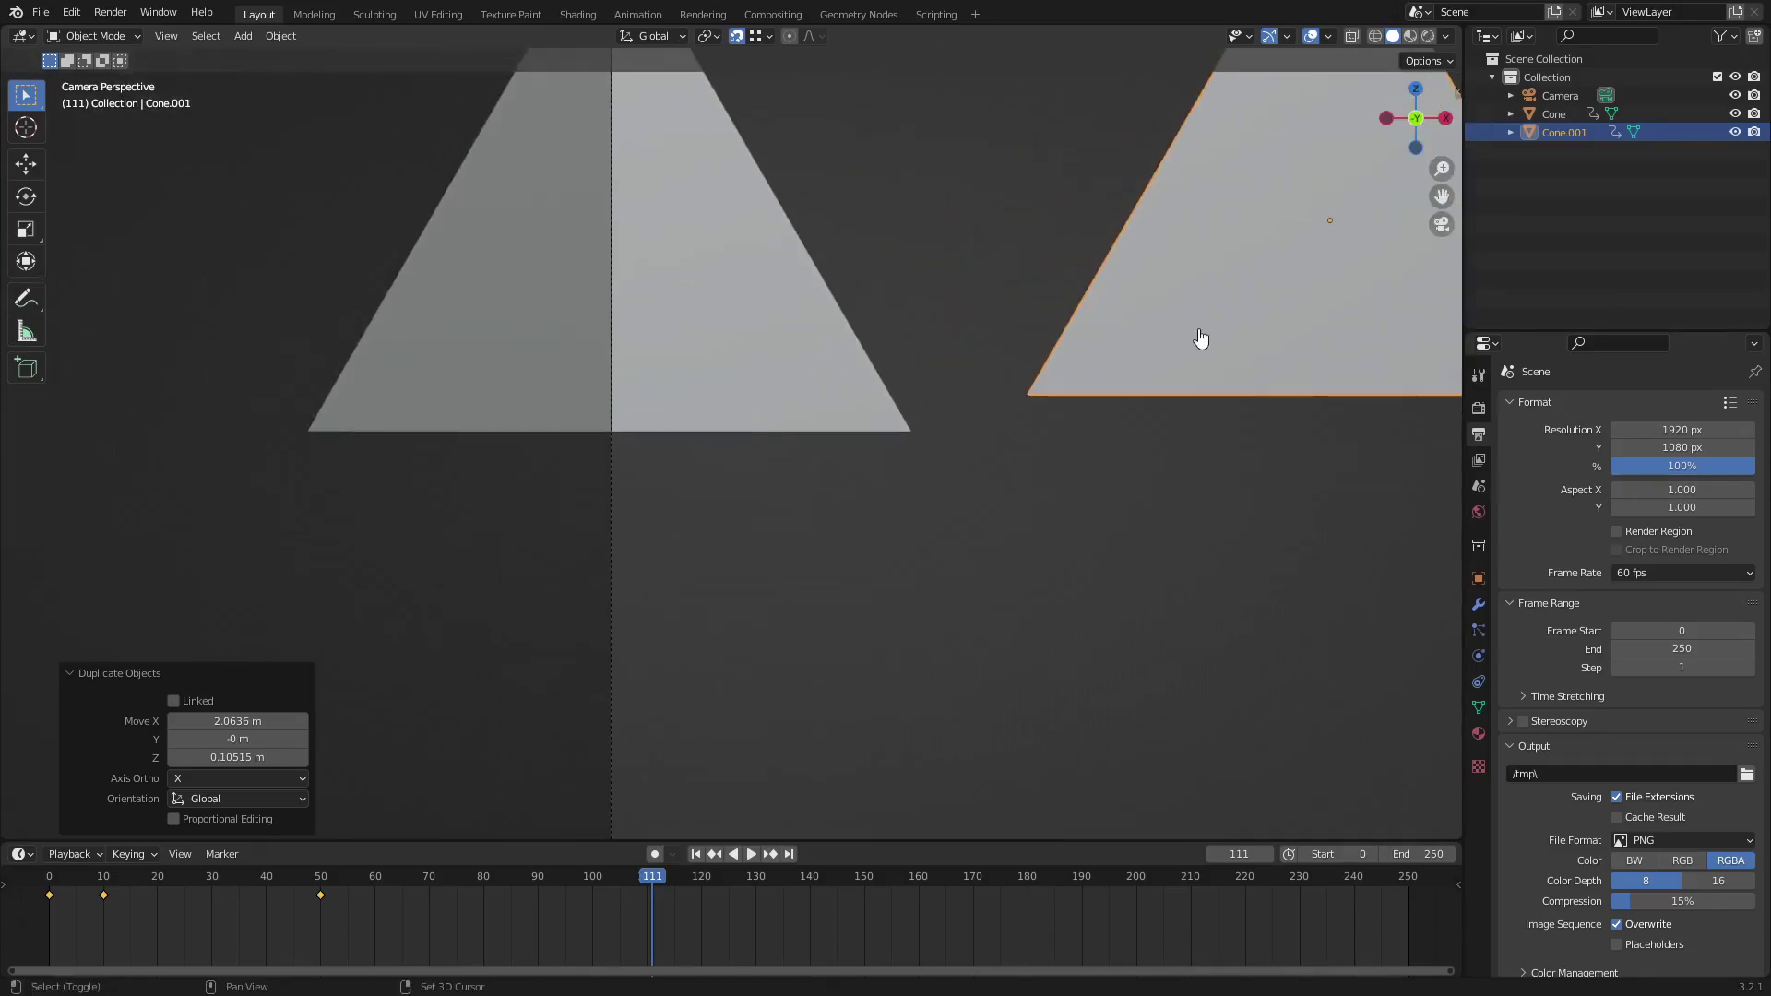
middle_click_drag(1088, 353, 581, 470, "shift")
scroll(599, 466, "up", 2)
middle_click_drag(697, 459, 928, 476, "shift")
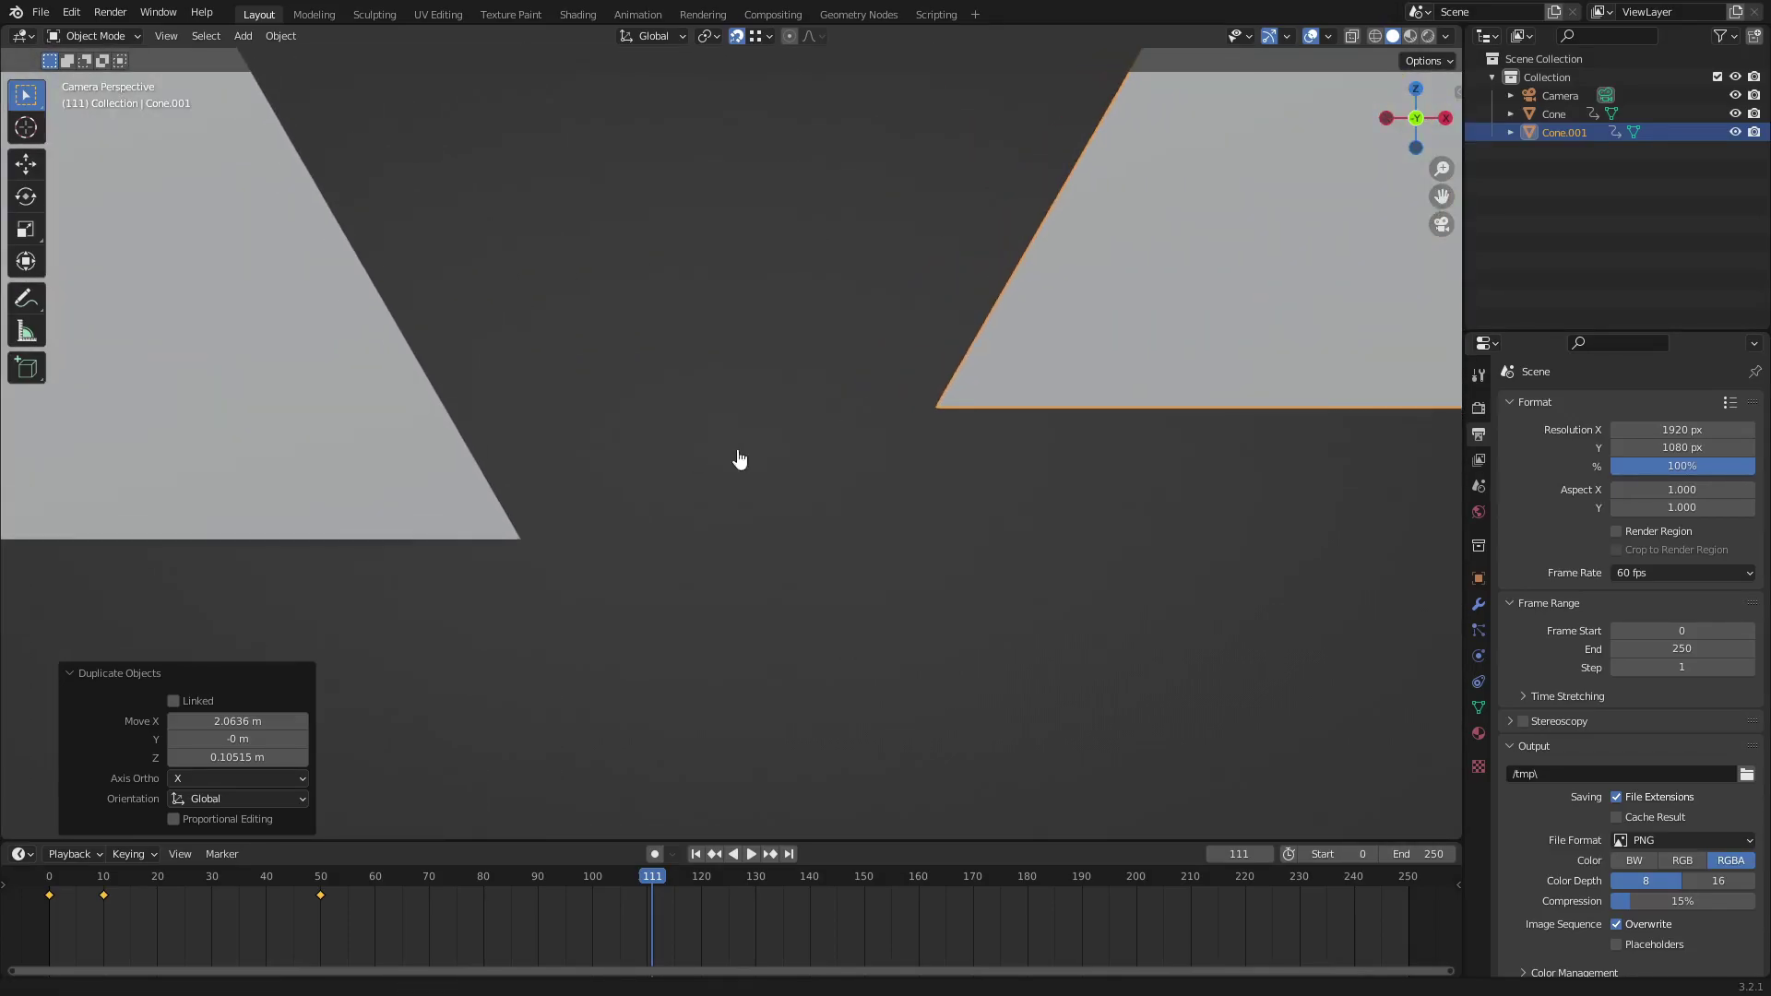
key("g")
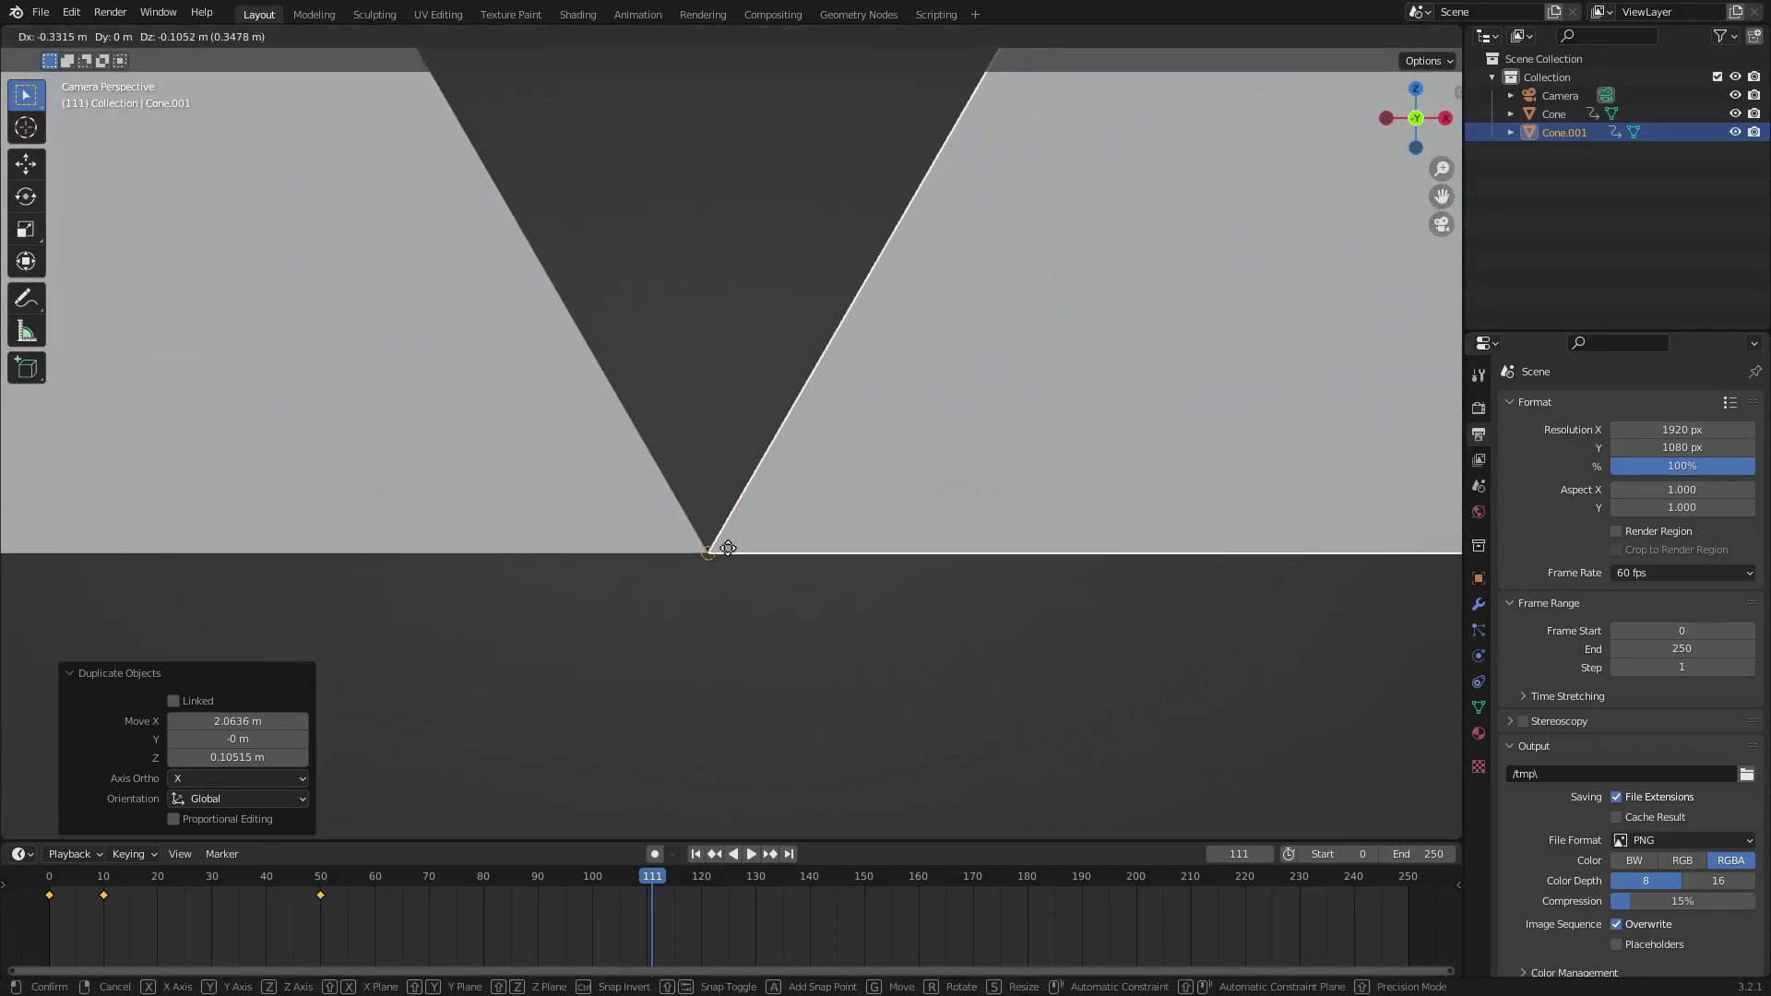
left_click(713, 553)
scroll(707, 585, "up", 5)
middle_click_drag(709, 587, 1103, 254, "shift")
middle_click_drag(1142, 498, 831, 552, "shift")
key("g")
left_click(739, 512)
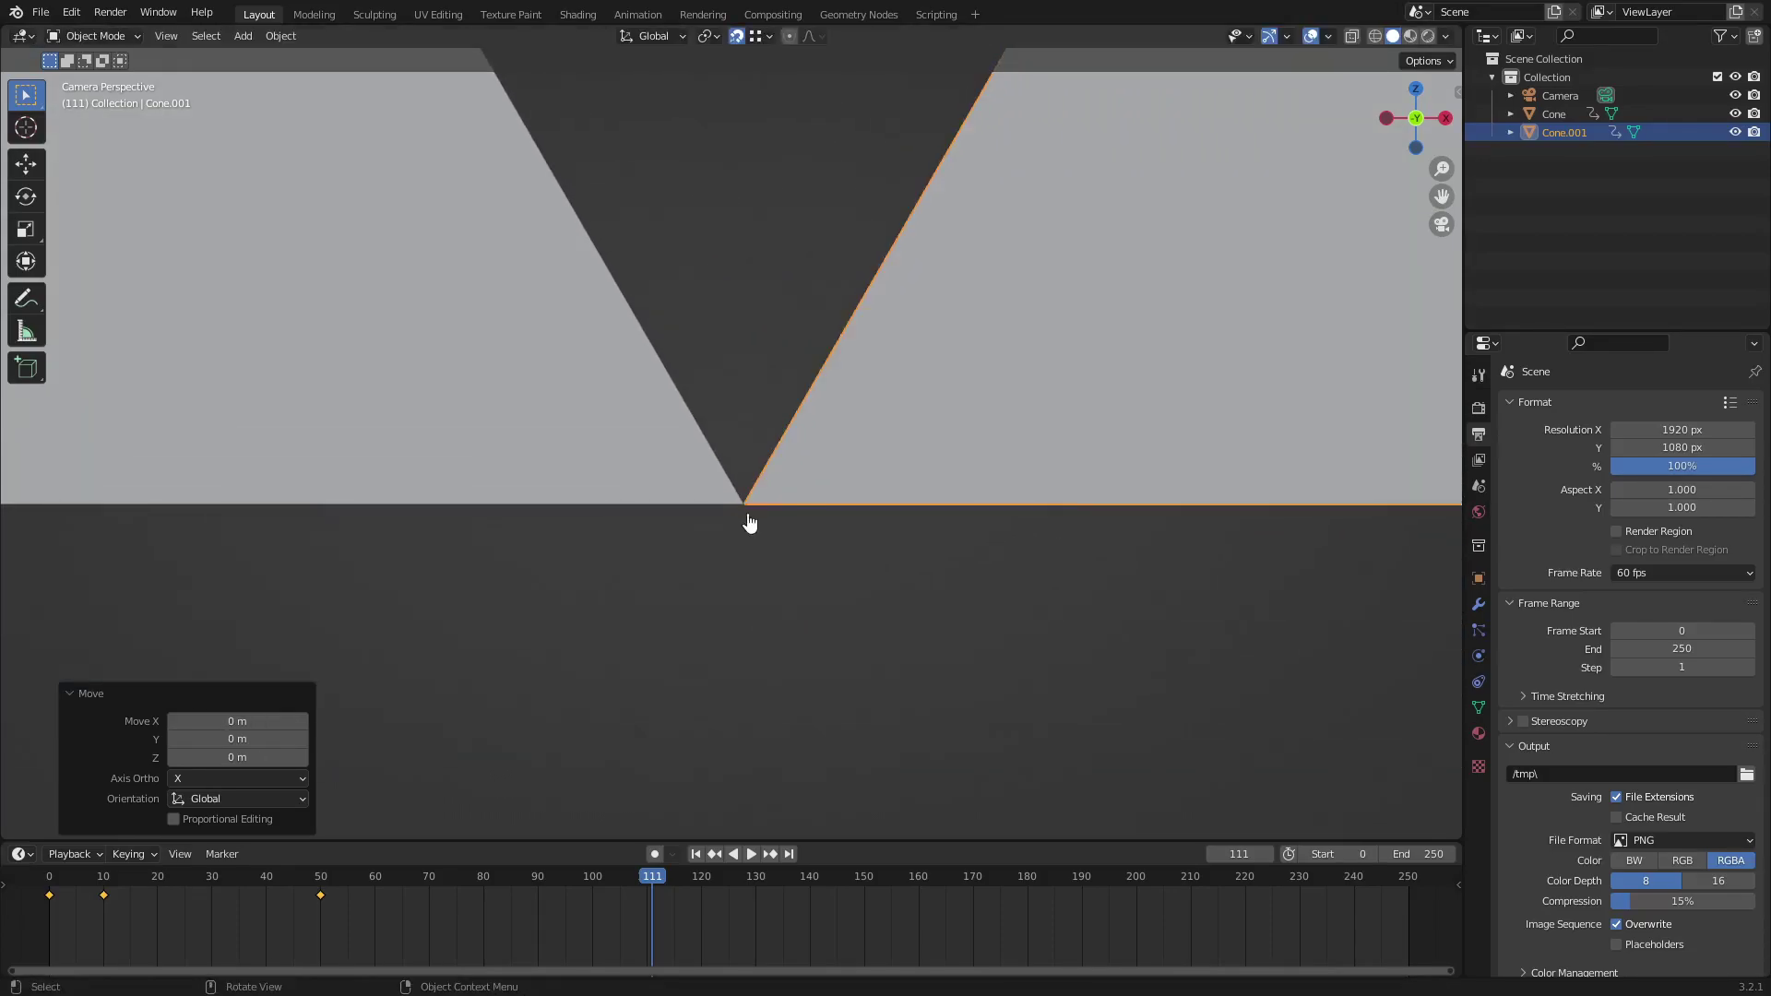
middle_click_drag(738, 512, 805, 518, "shift")
scroll(806, 519, "down", 2)
middle_click_drag(806, 518, 757, 472, "shift")
scroll(758, 480, "down", 4)
scroll(917, 442, "up", 3)
middle_click_drag(917, 443, 624, 523, "shift")
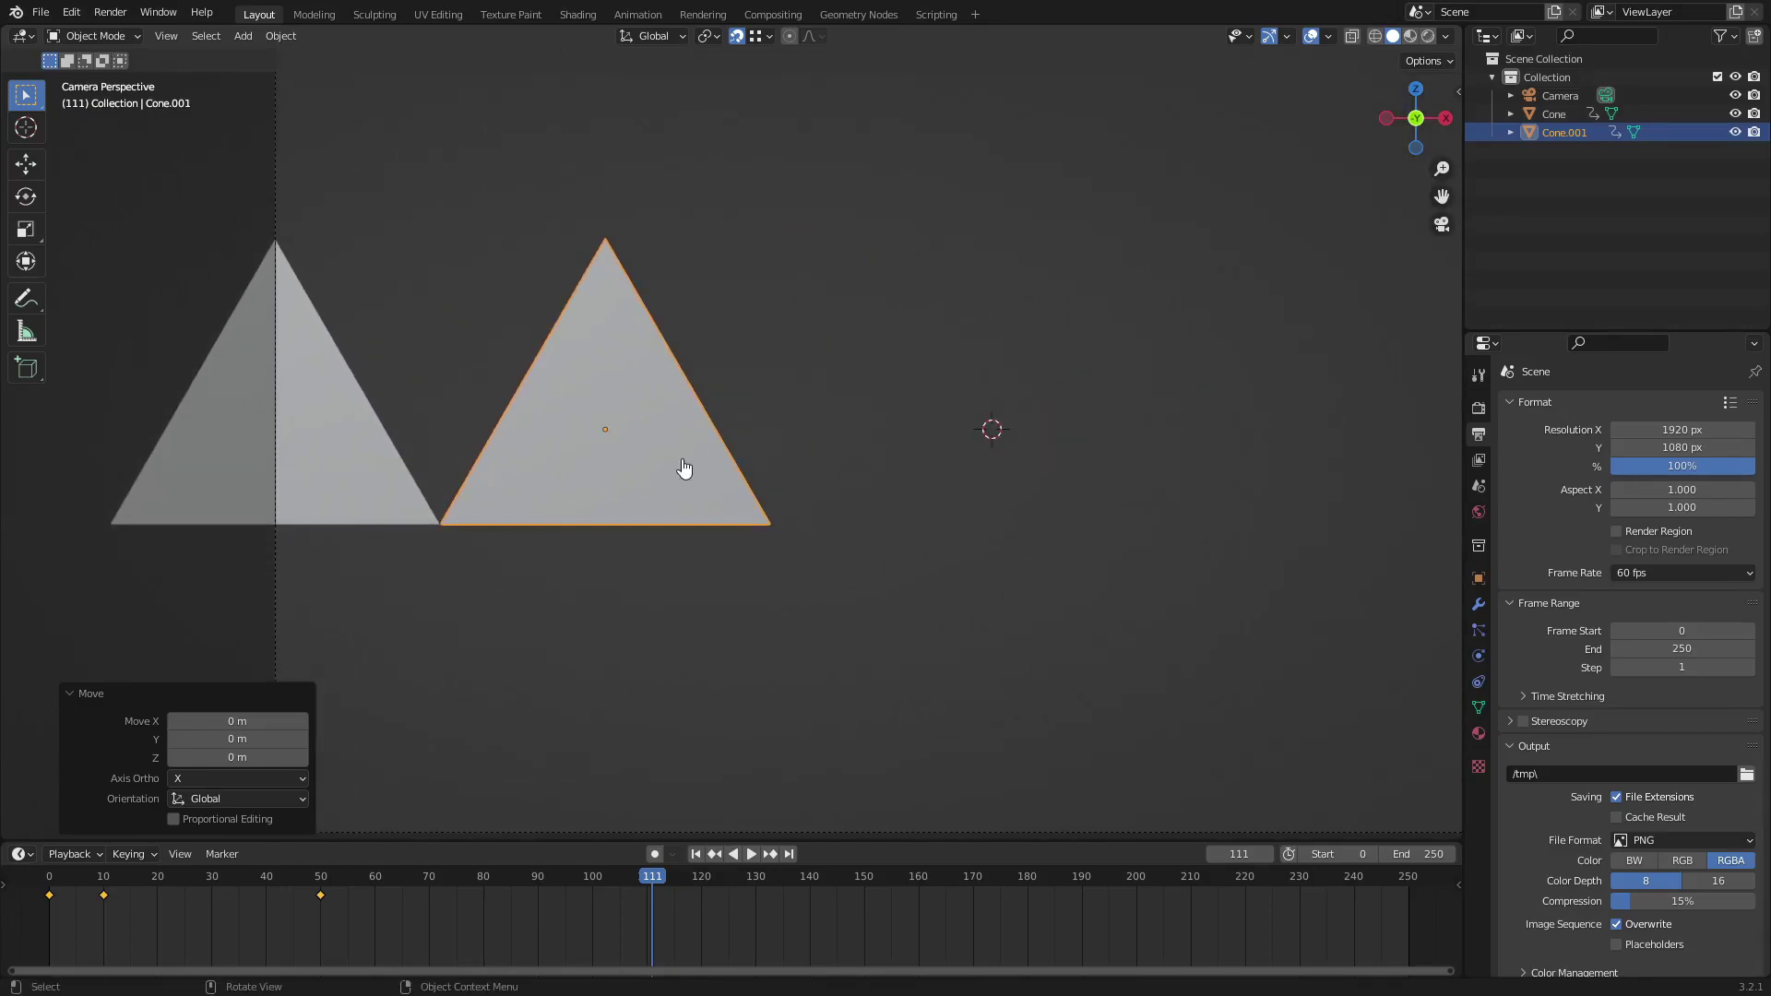
Scrub and play the animation to compare the two adjoining triangles, stopping at frame 79.
mouse_move(340, 885)
left_mouse_down()
mouse_move(20, 901)
mouse_move(59, 917)
mouse_move(389, 913)
mouse_move(26, 913)
mouse_move(416, 912)
left_mouse_up()
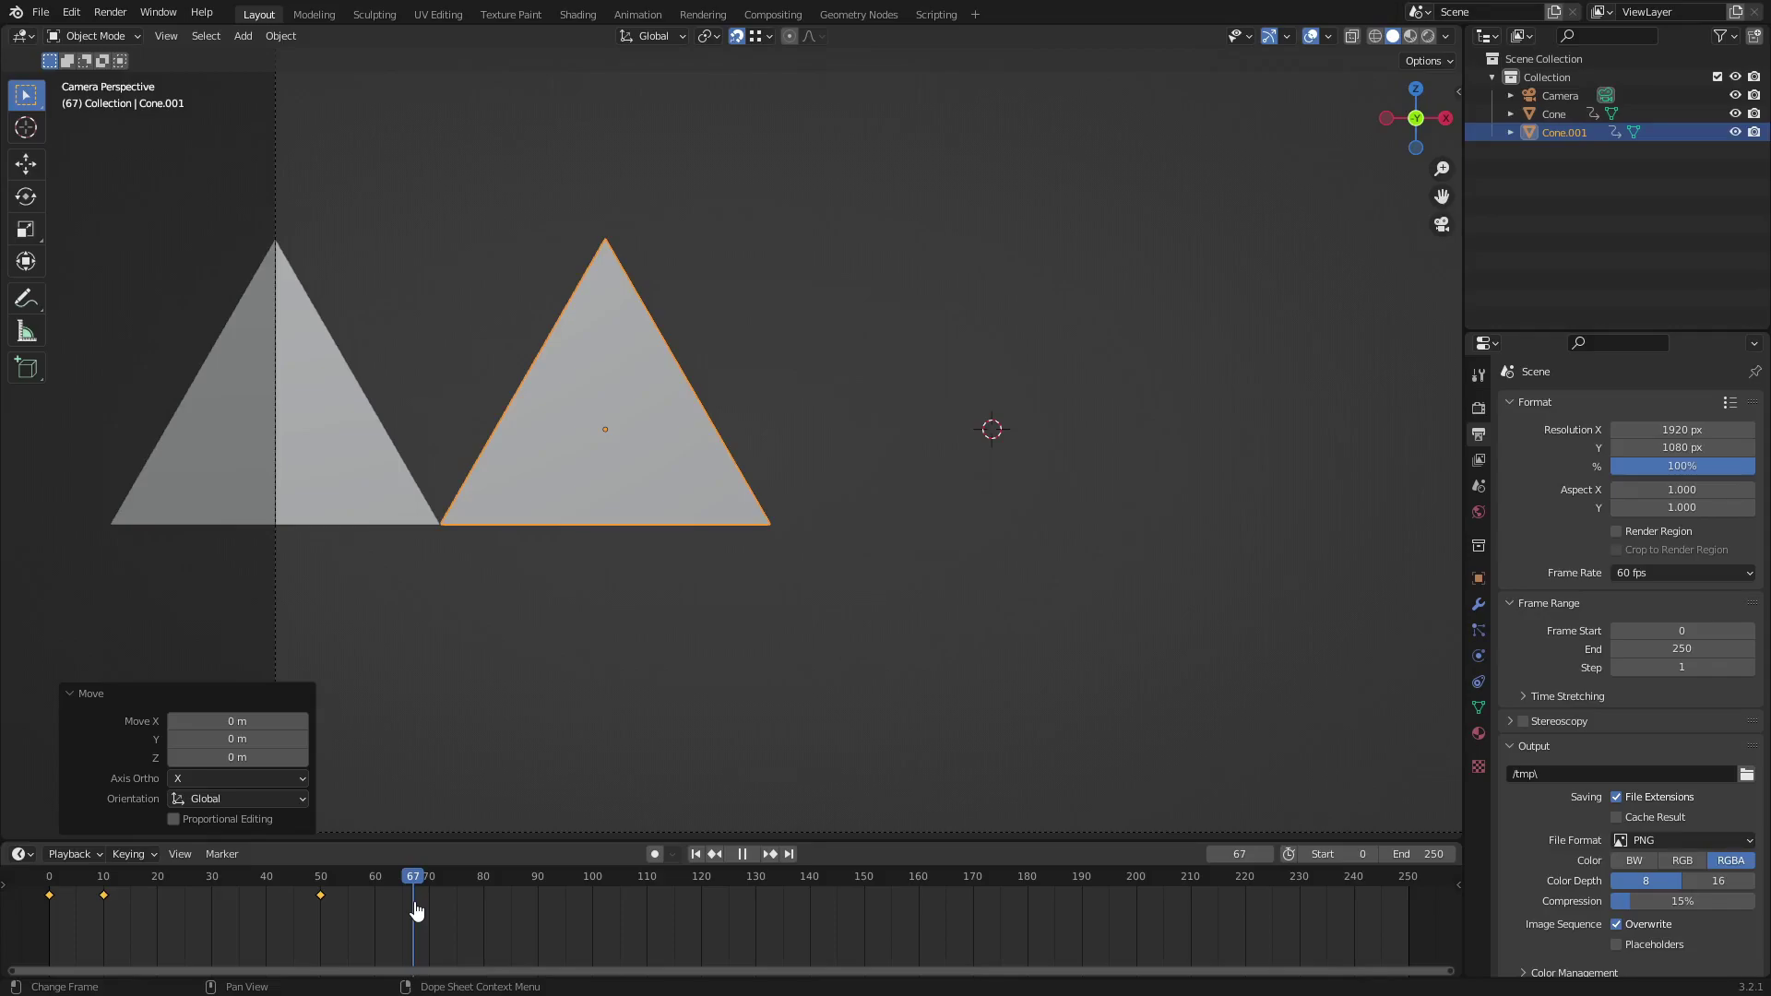
left_click_drag(416, 912, 424, 909)
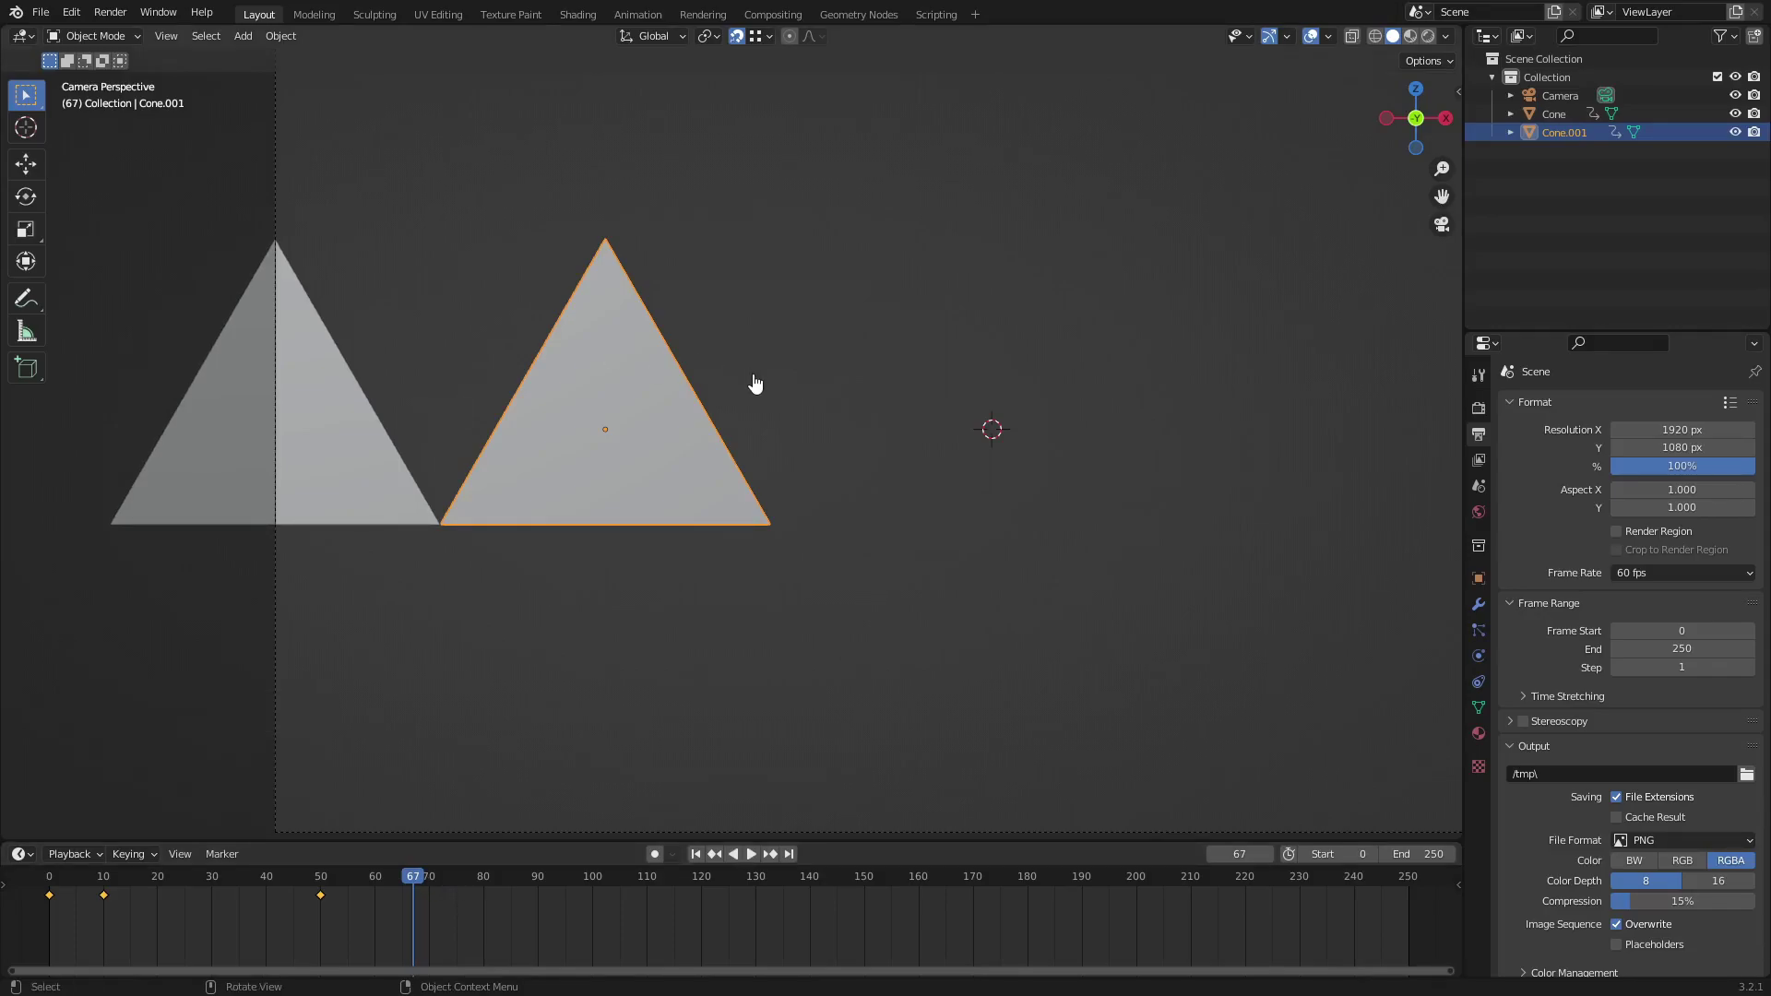
scroll(699, 503, "down", 2)
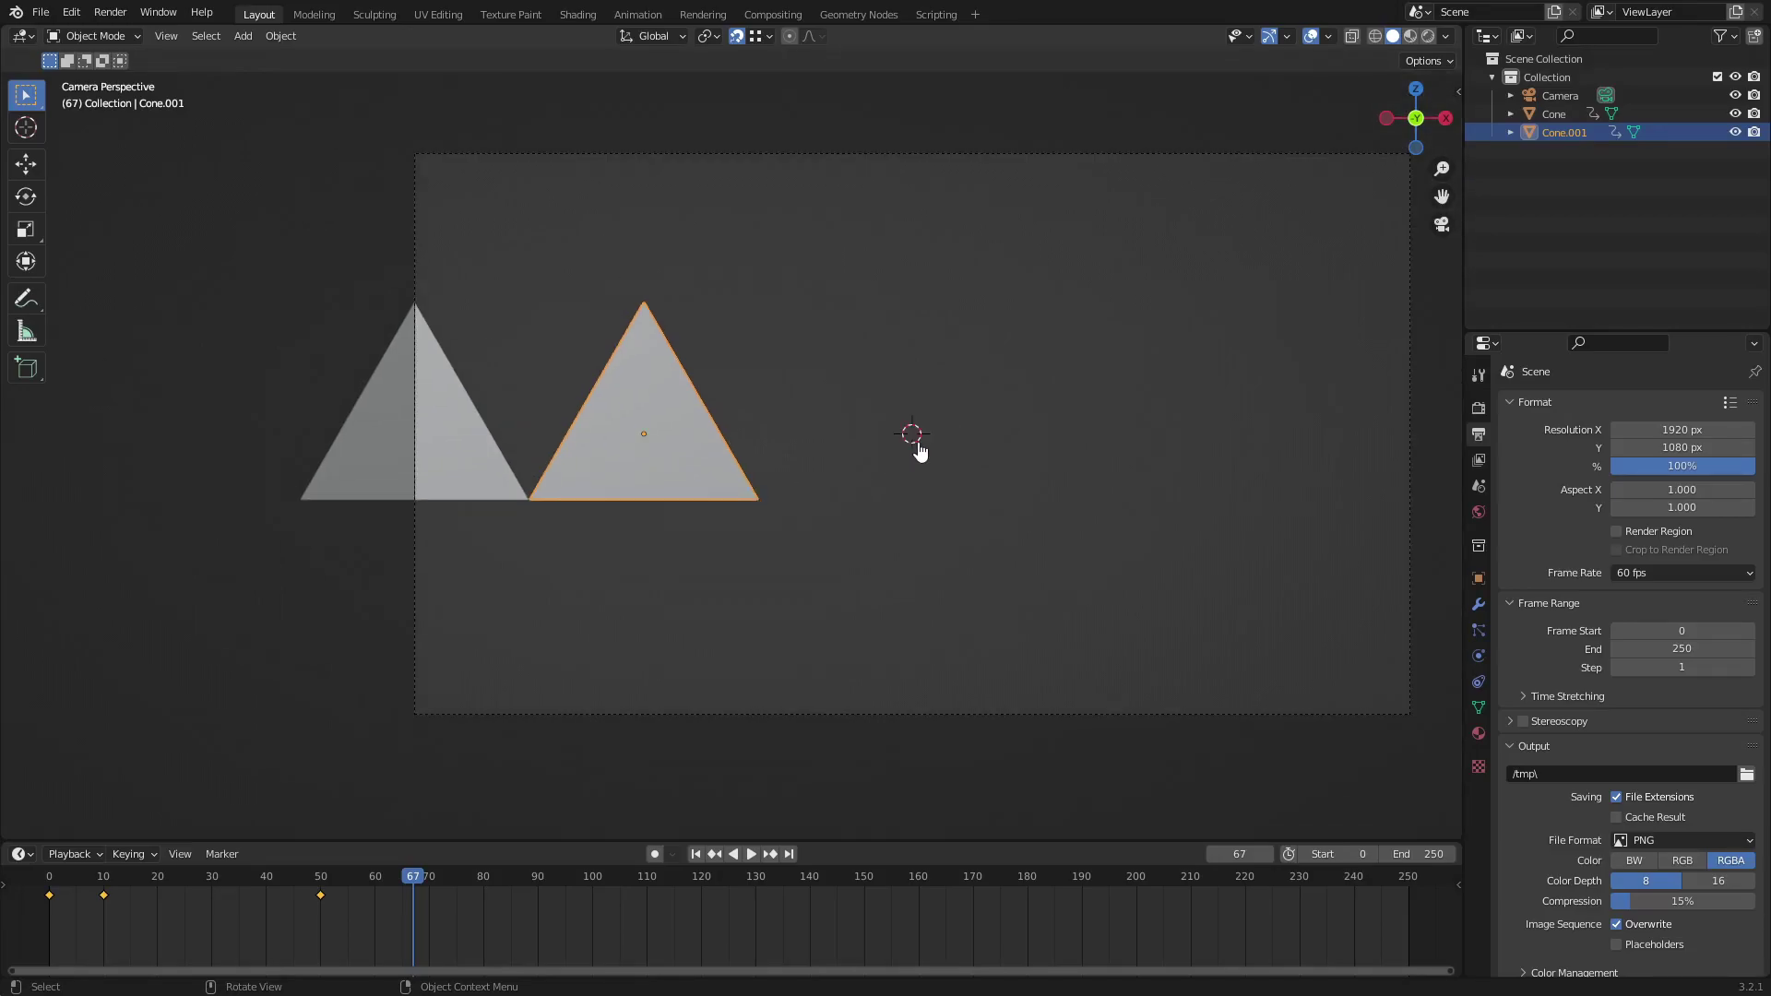
scroll(886, 451, "up", 2)
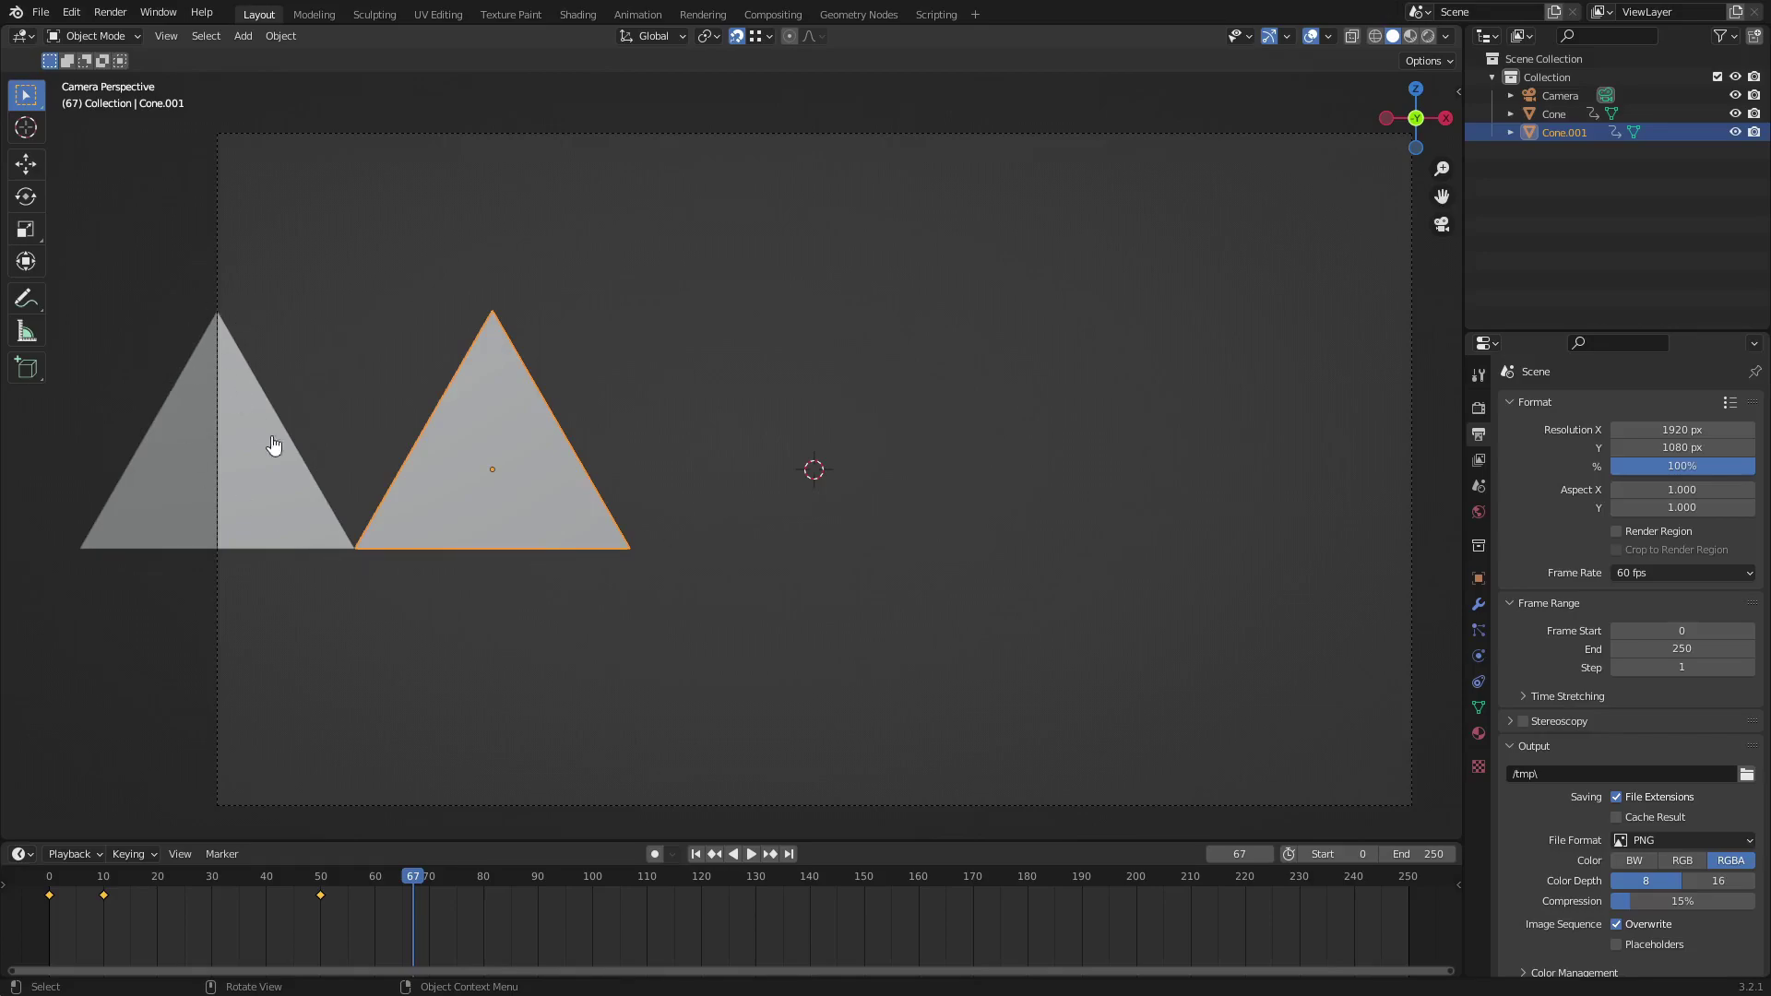
left_click(65, 893)
left_click_drag(58, 884, 308, 886)
key("space")
scroll(637, 498, "up", 2)
left_click_drag(496, 881, 478, 923)
Duplicate the second triangle and snap the copy's lower-left corner onto the second triangle's lower-right corner.
key("shift+d")
left_click(697, 593)
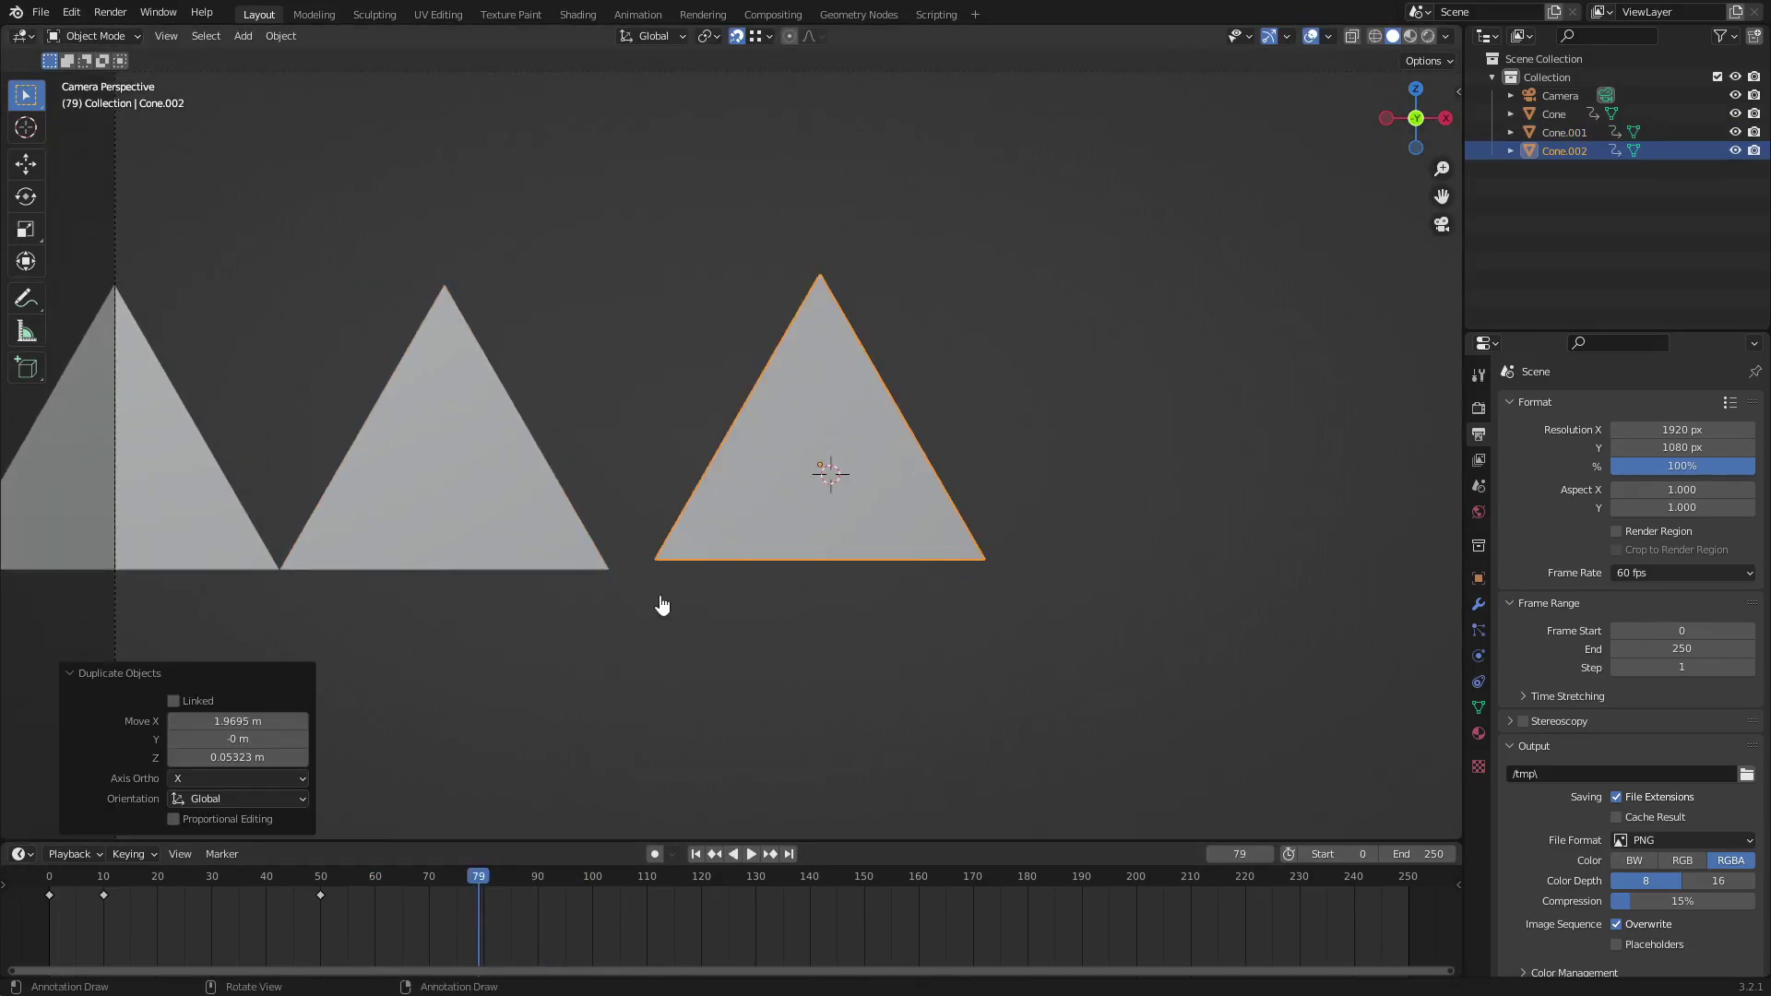
scroll(609, 584, "up", 3)
middle_click_drag(610, 584, 897, 369, "shift")
scroll(857, 489, "up", 5)
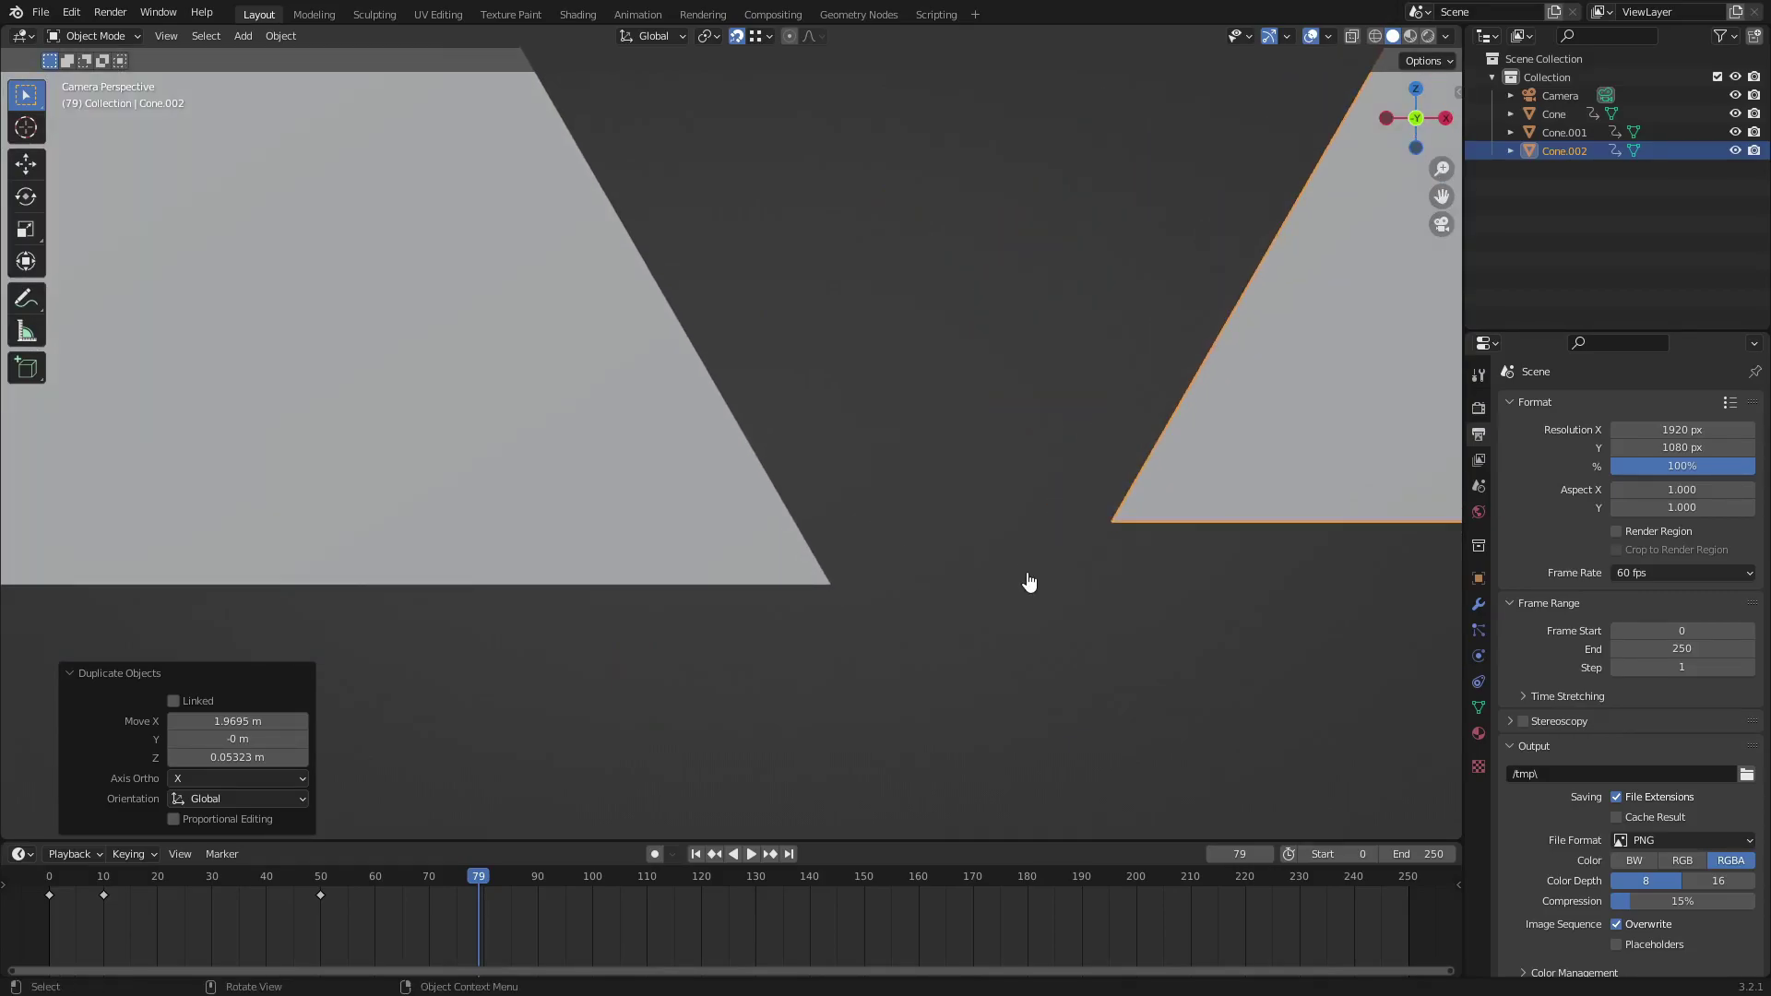
scroll(1030, 581, "up", 1)
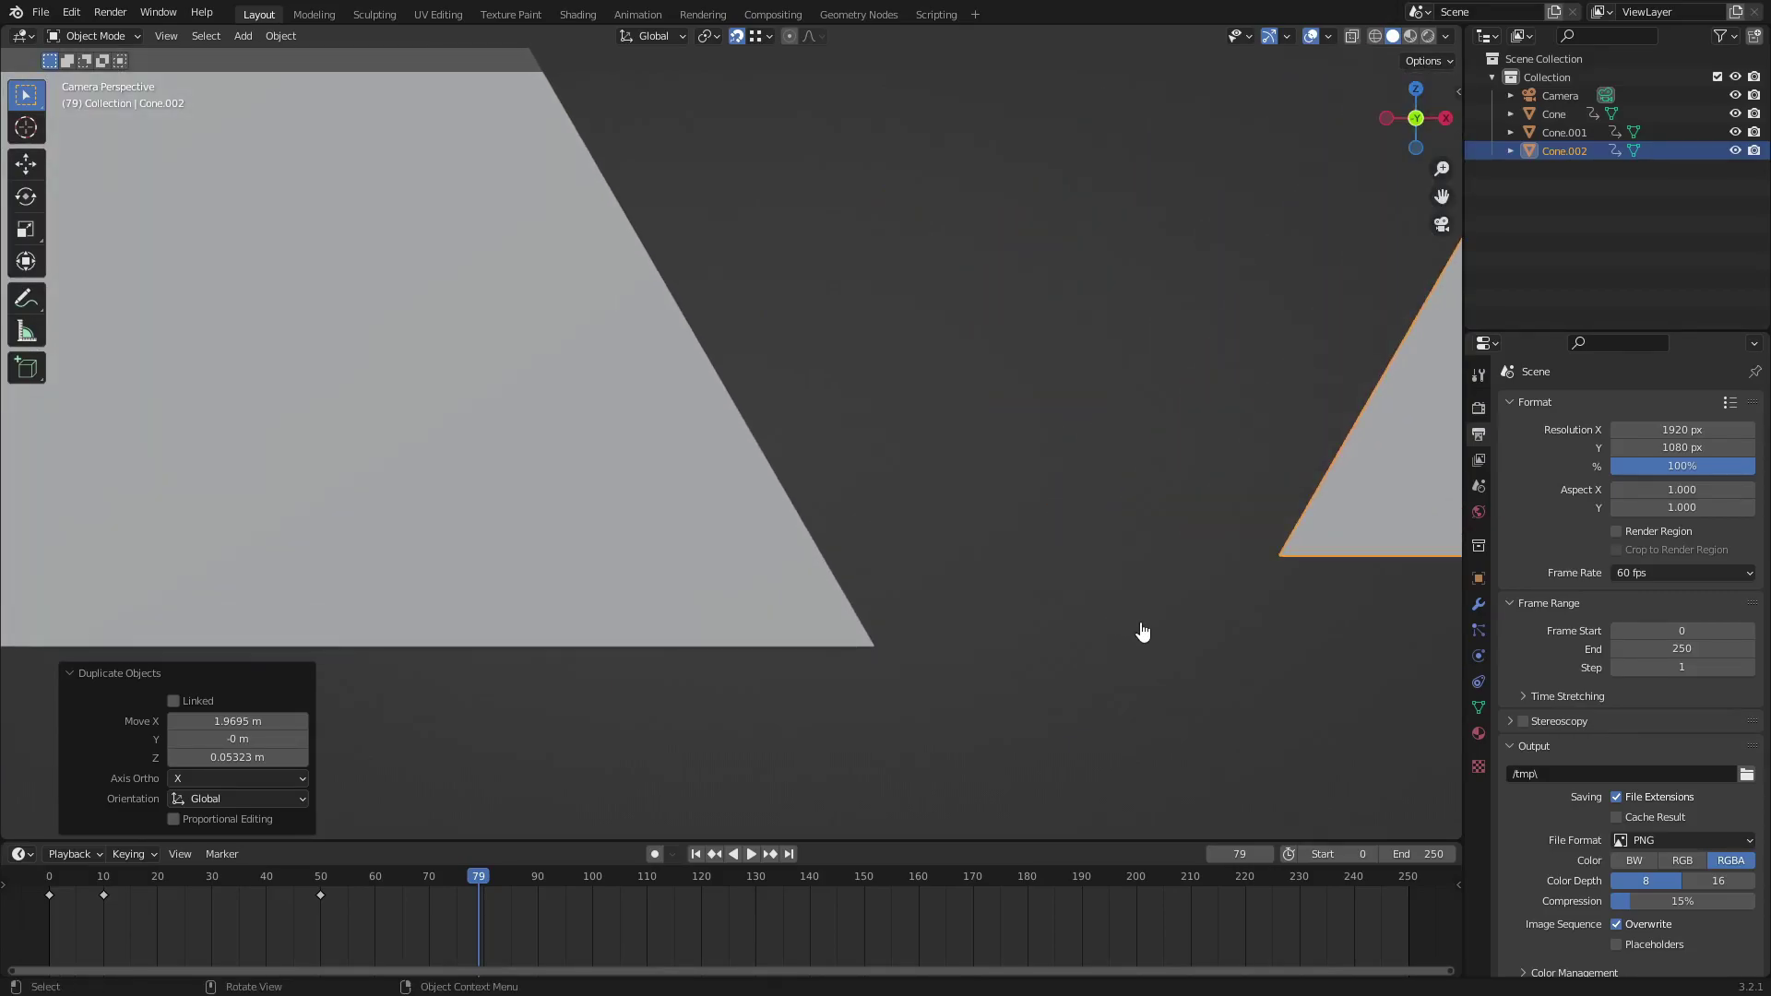
scroll(1143, 633, "down", 3)
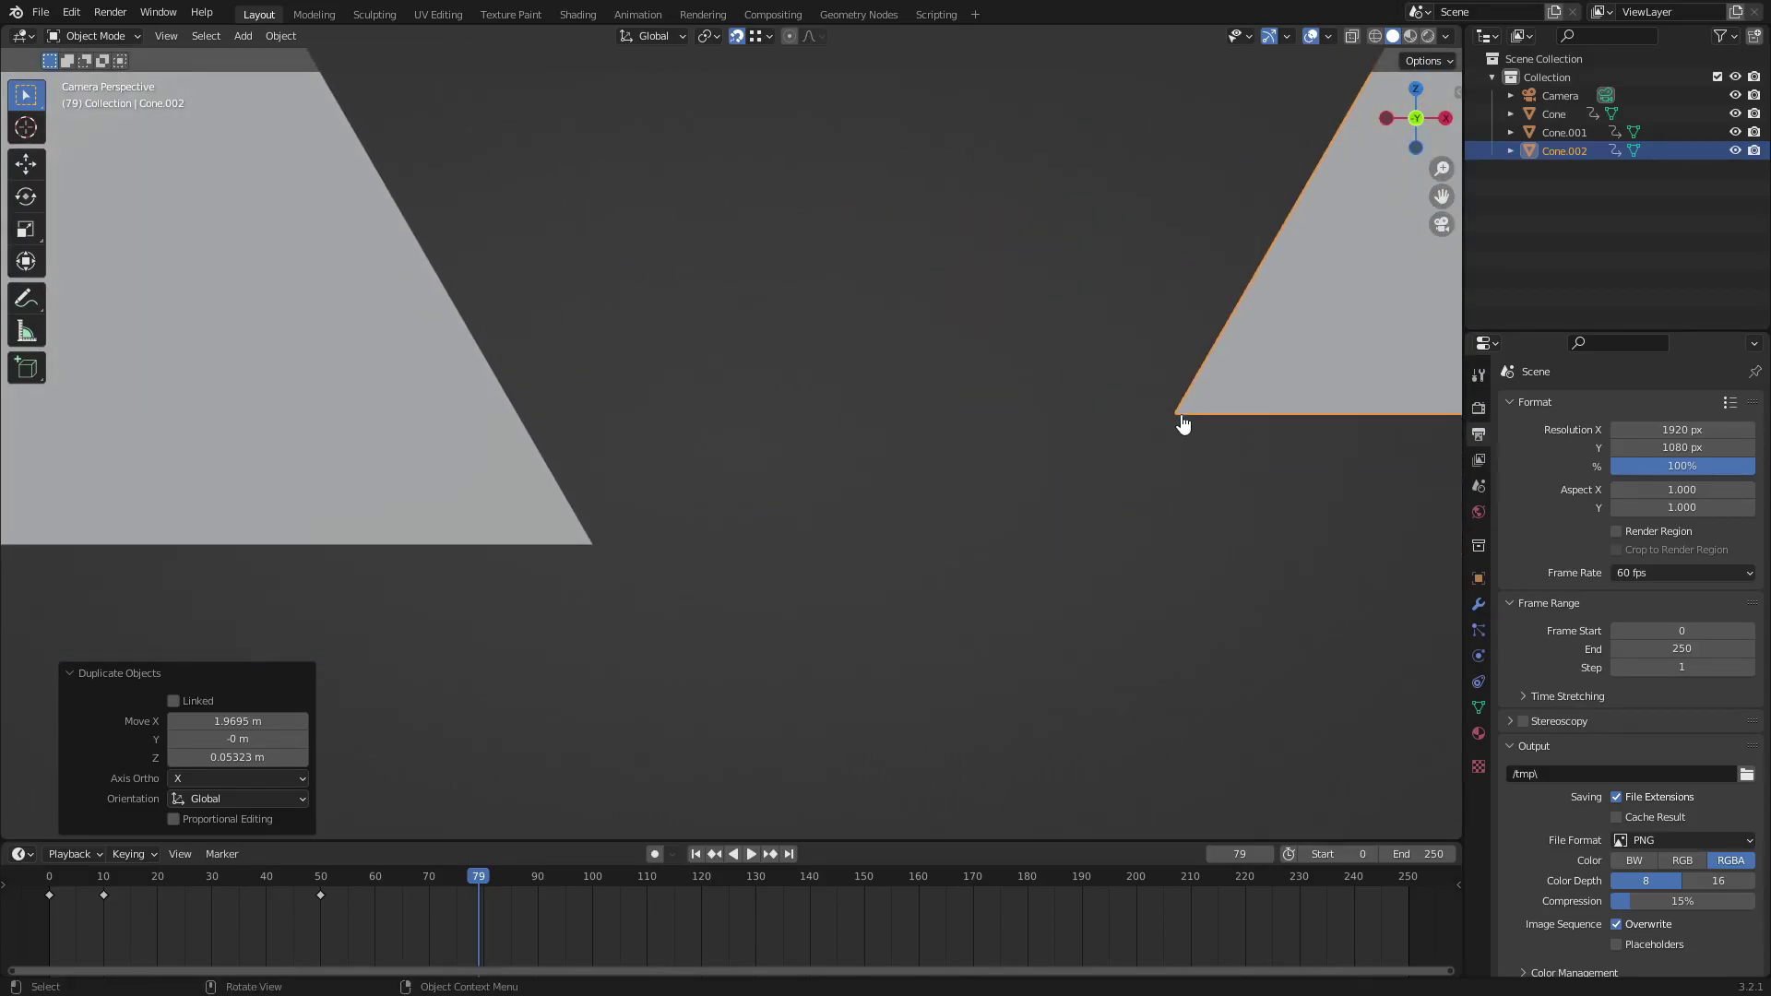
key("g")
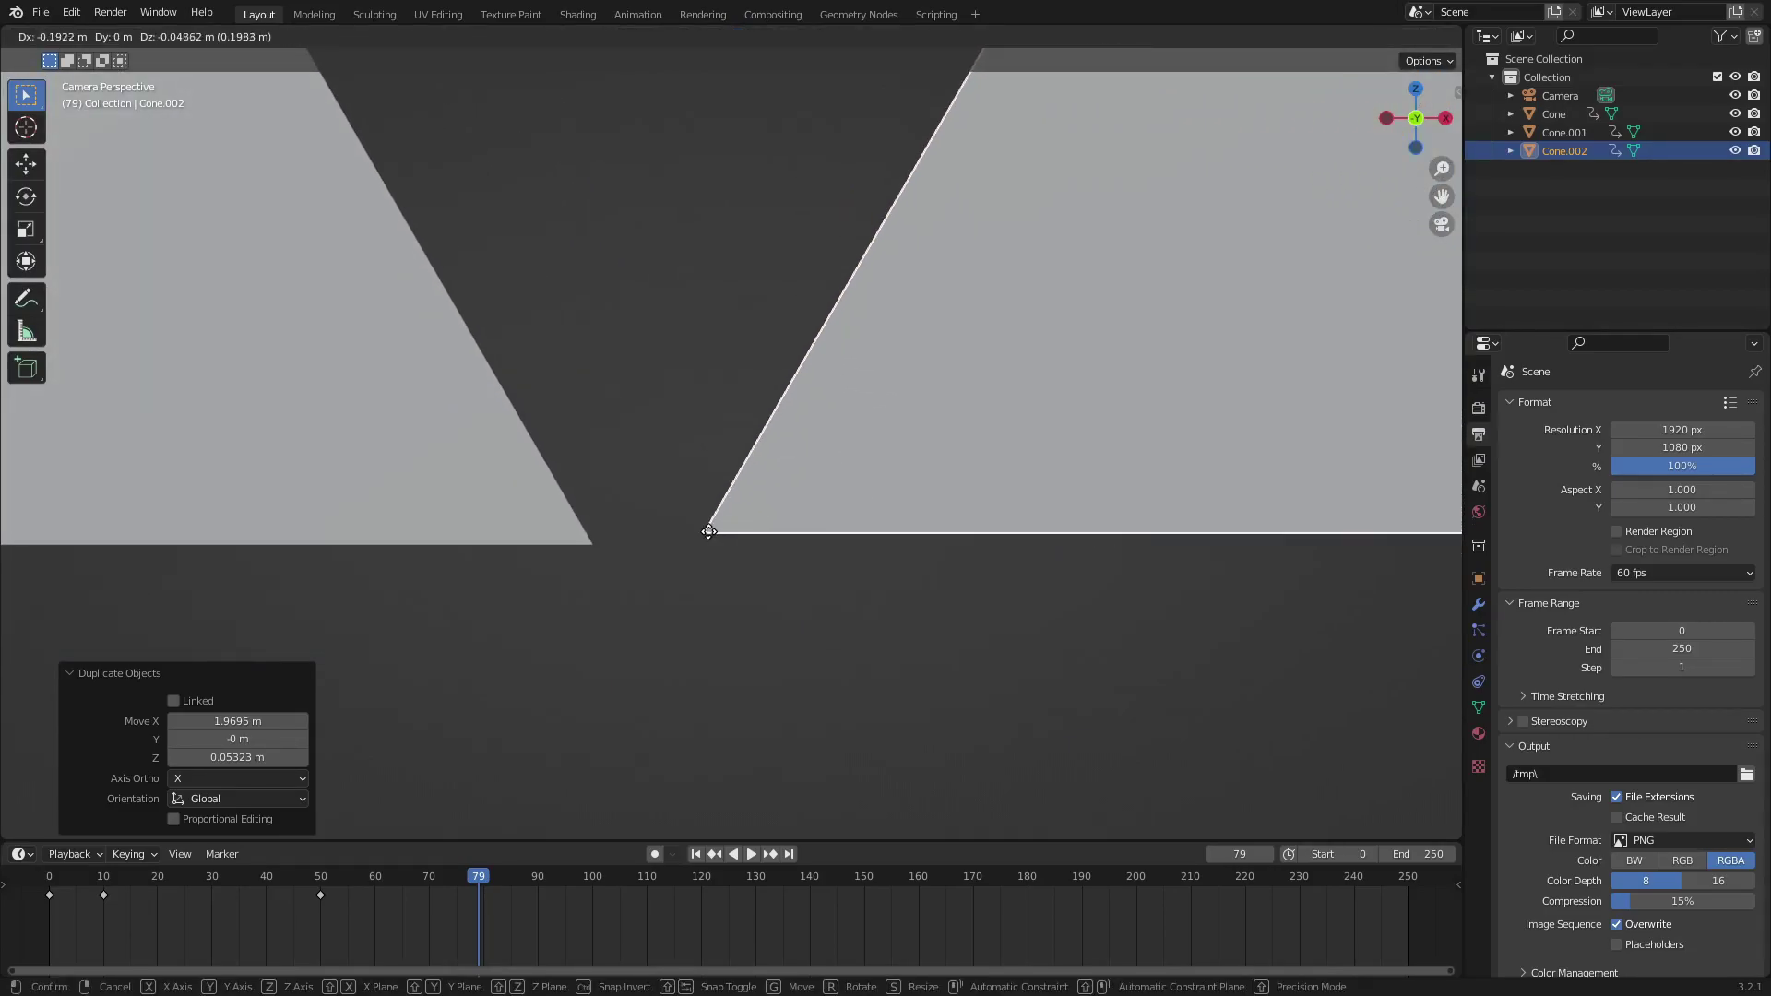
left_click(601, 543)
scroll(587, 581, "up", 5)
middle_click_drag(627, 550, 1026, 366, "shift")
scroll(821, 534, "up", 1)
scroll(812, 521, "down", 5)
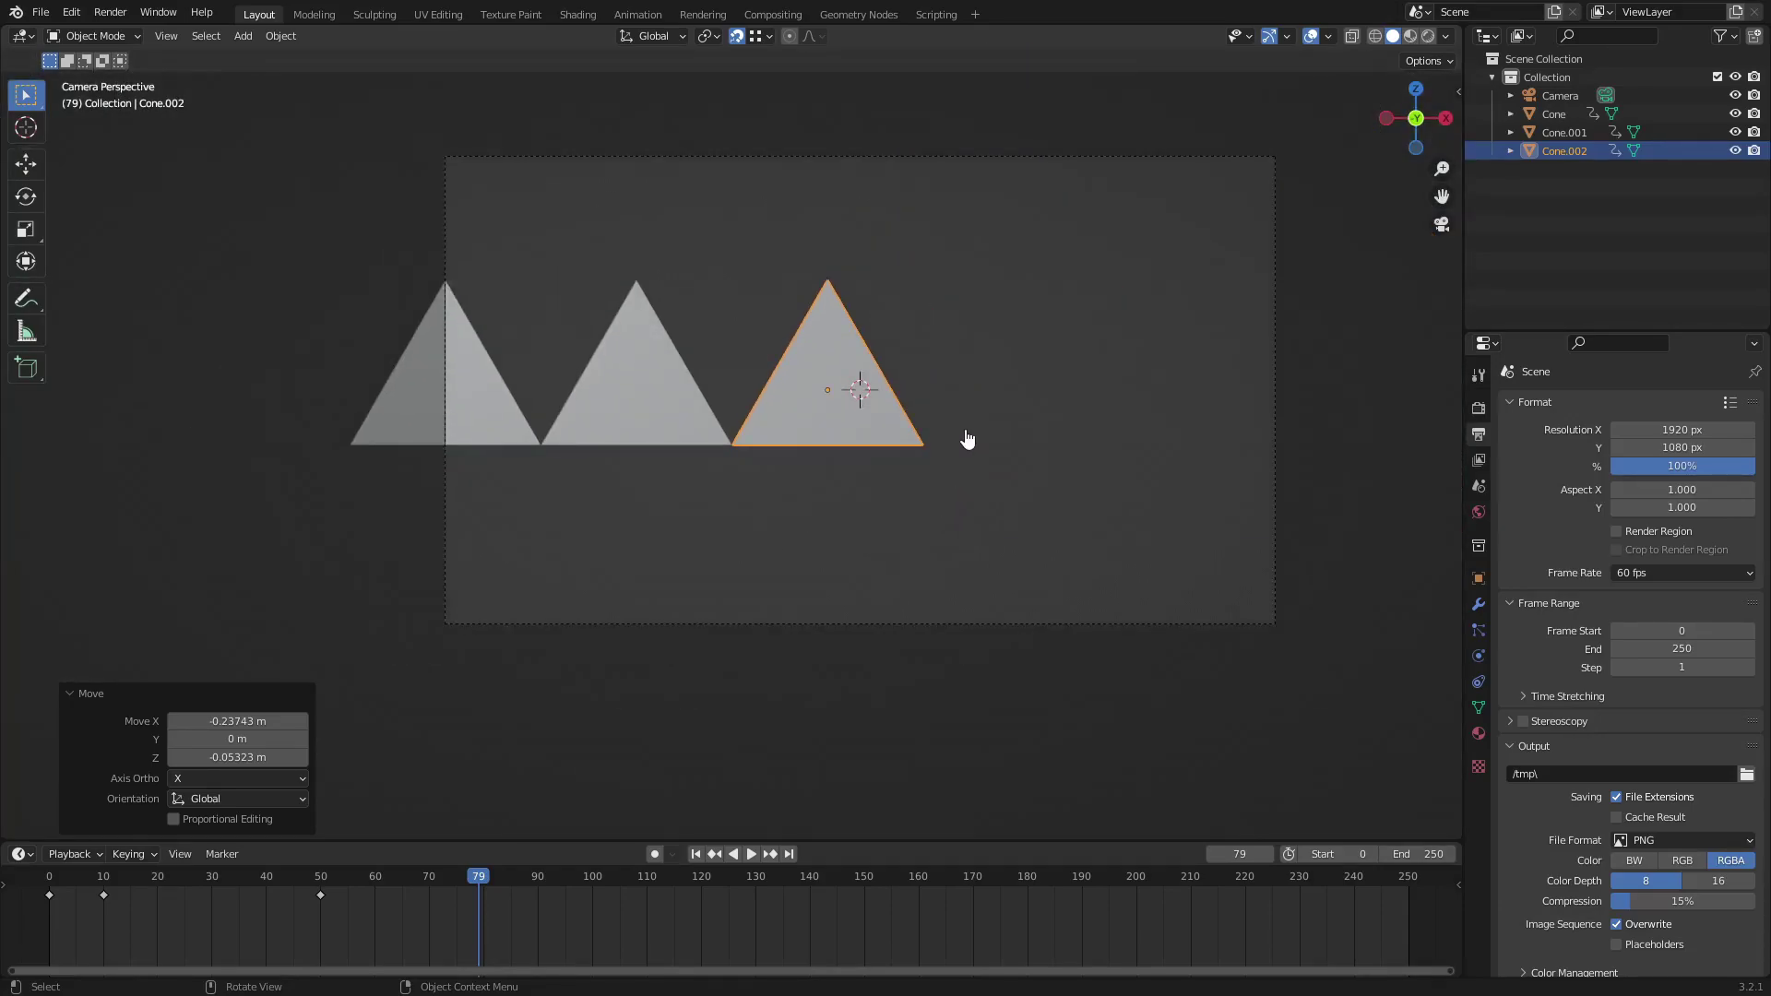
Duplicate the third triangle and snap the copy's lower-left corner onto the third triangle's lower-right corner.
scroll(923, 443, "up", 2)
middle_click_drag(867, 449, 649, 500, "shift")
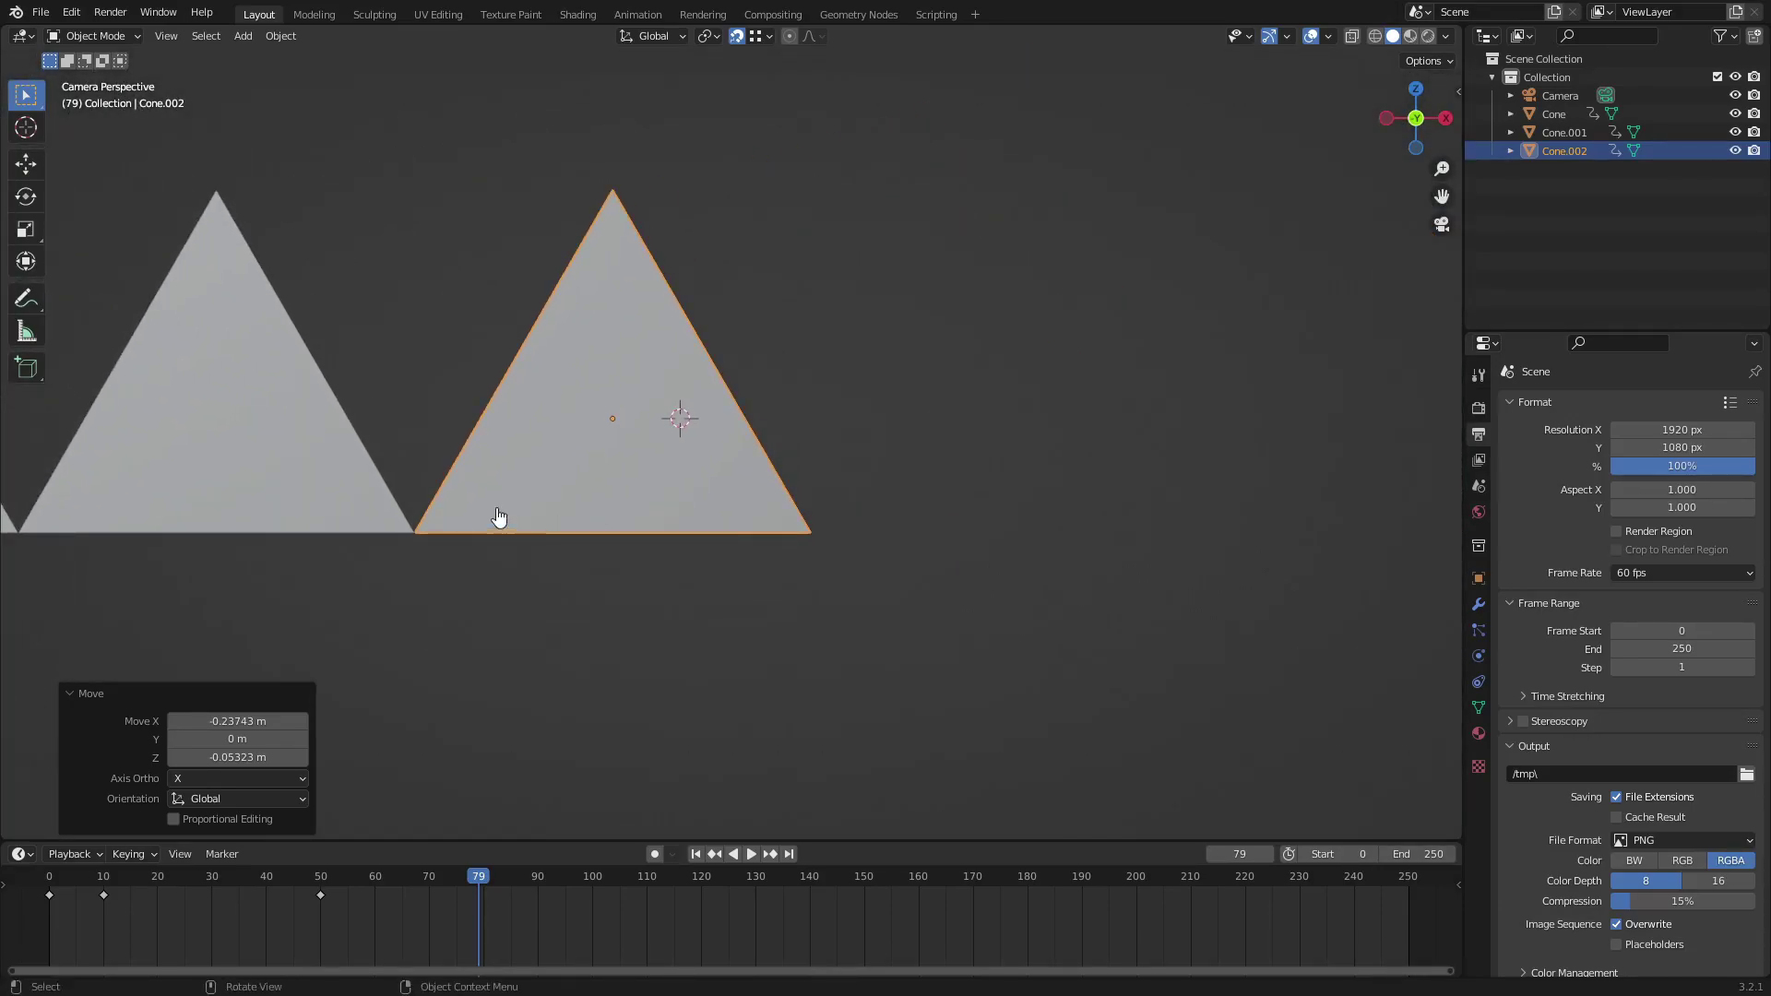
key("shift+d")
left_click(877, 498)
scroll(994, 631, "up", 5)
middle_click_drag(994, 631, 722, 435, "shift")
scroll(728, 494, "up", 8)
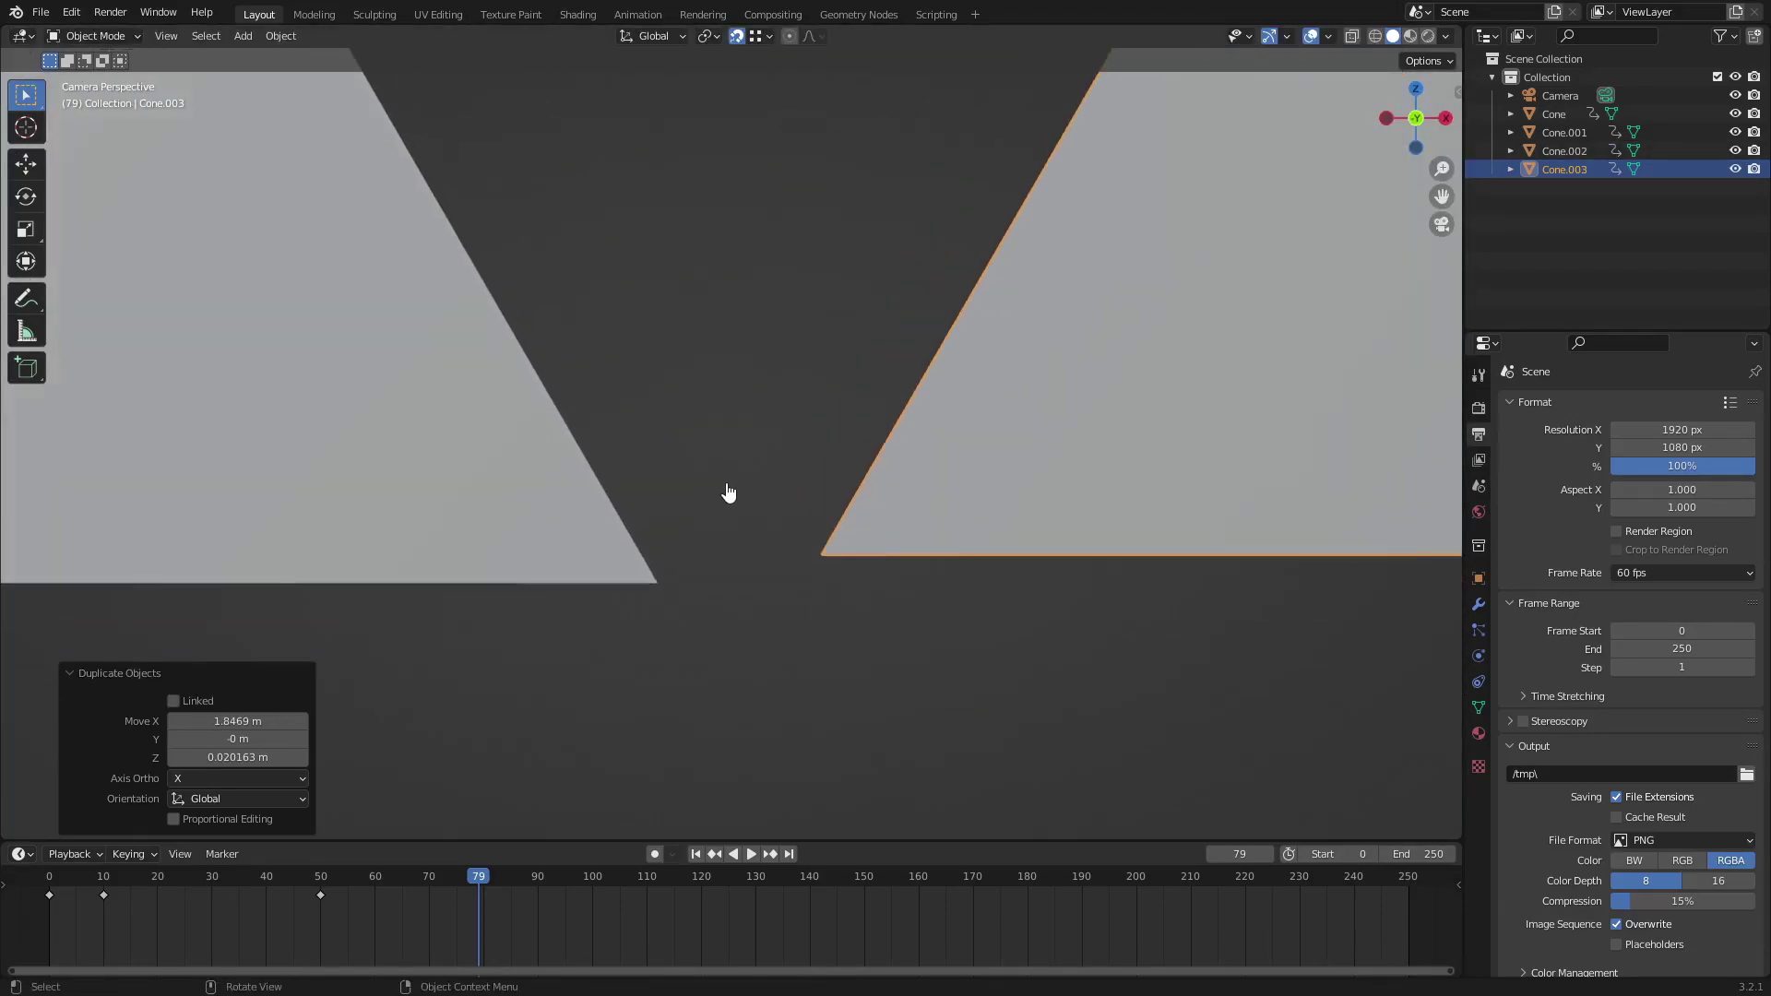
middle_click_drag(728, 632, 862, 396, "shift")
key("g")
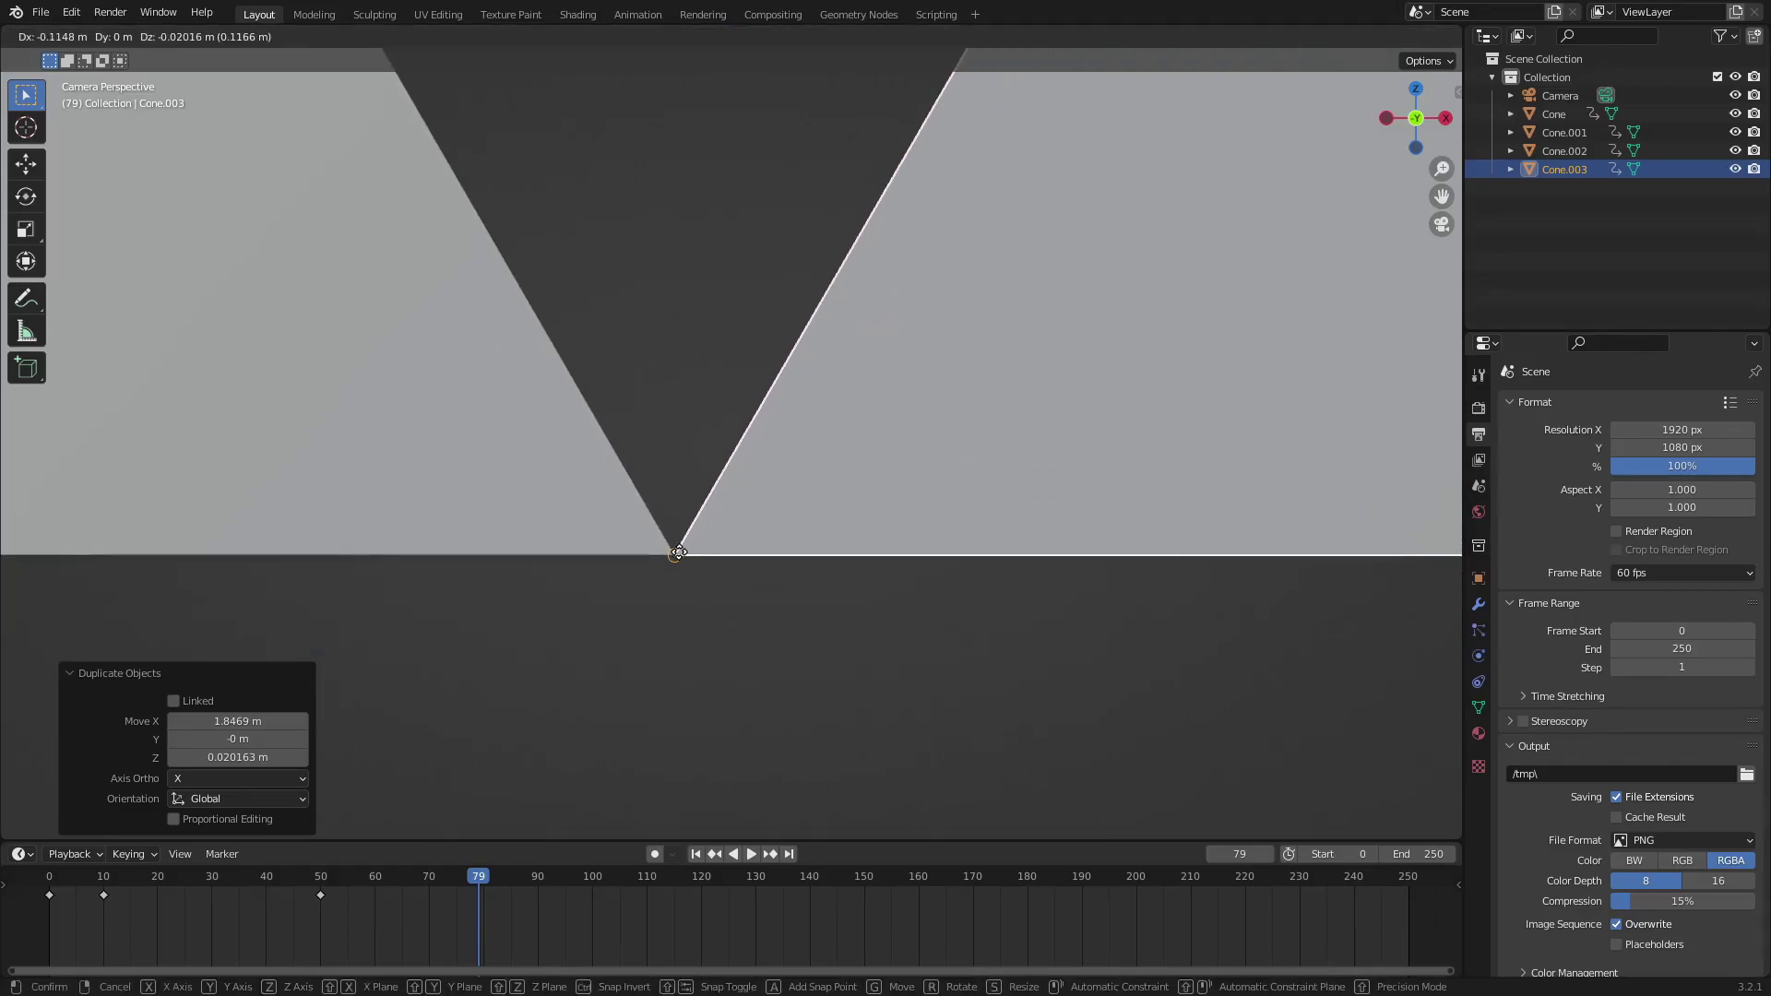
left_click(673, 545)
scroll(782, 530, "down", 5)
Duplicate the fourth triangle and snap the copy's lower-left corner onto the fourth triangle's lower-right corner.
scroll(695, 516, "up", 4)
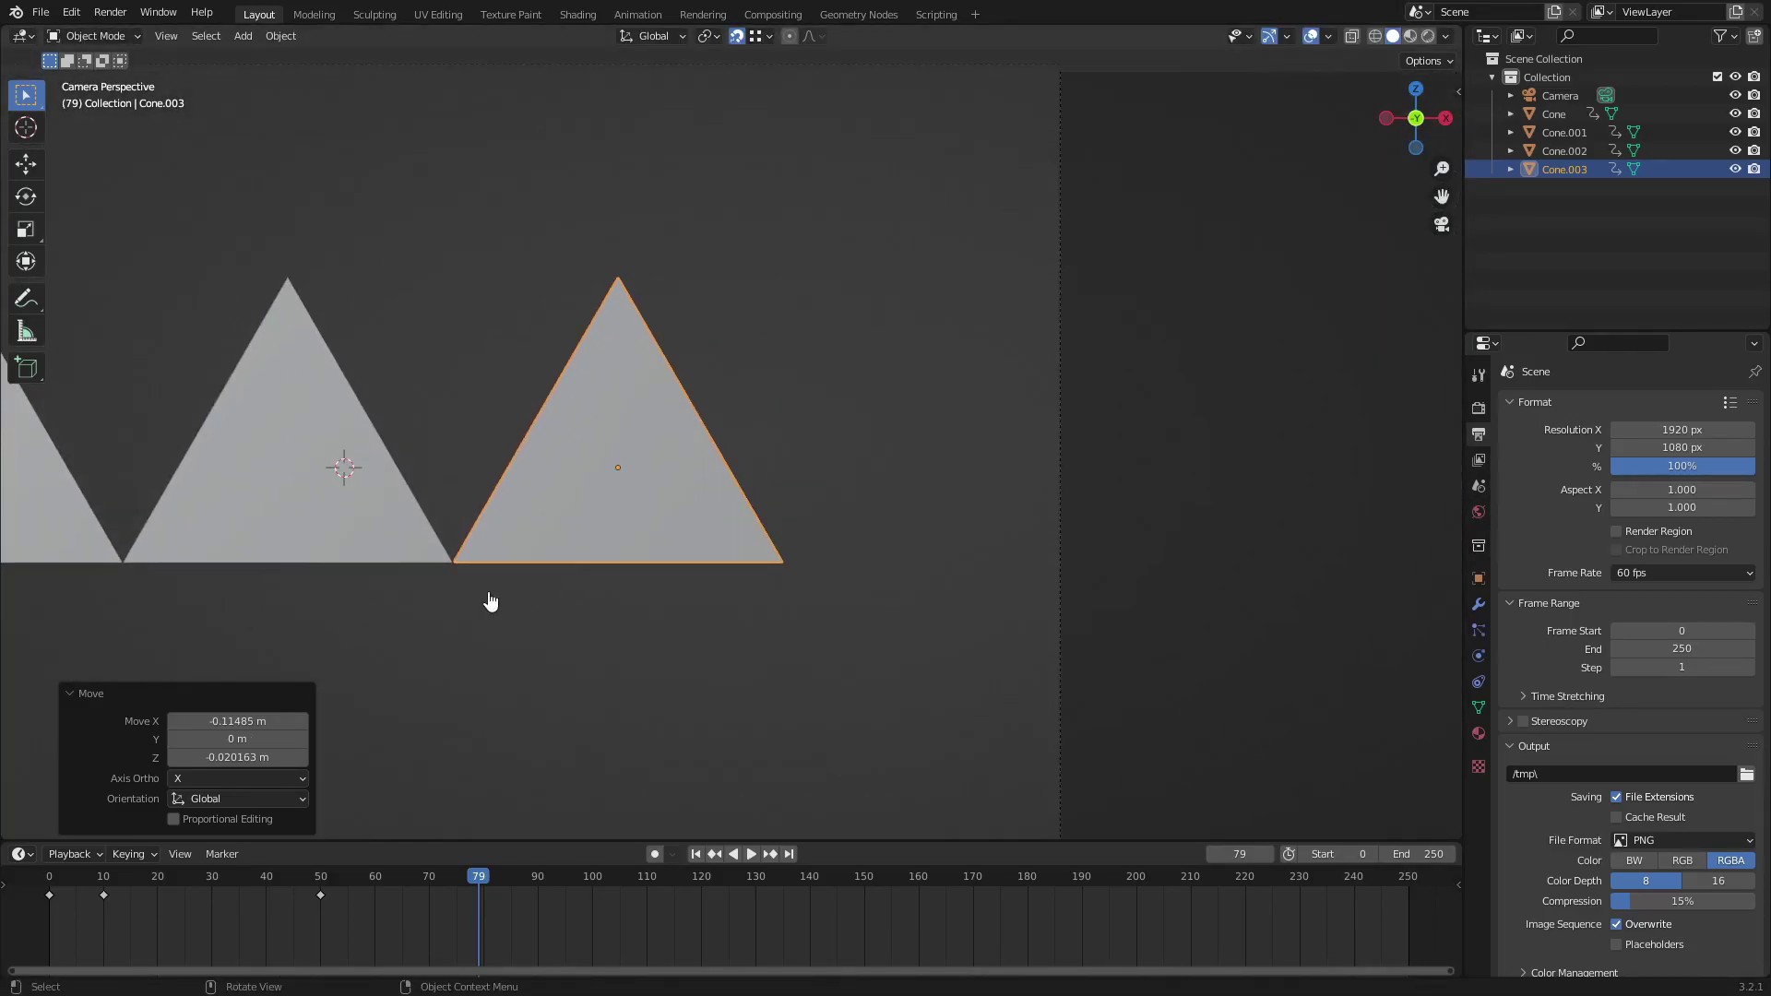
key("shift+d")
left_click(835, 581)
scroll(775, 656, "up", 6)
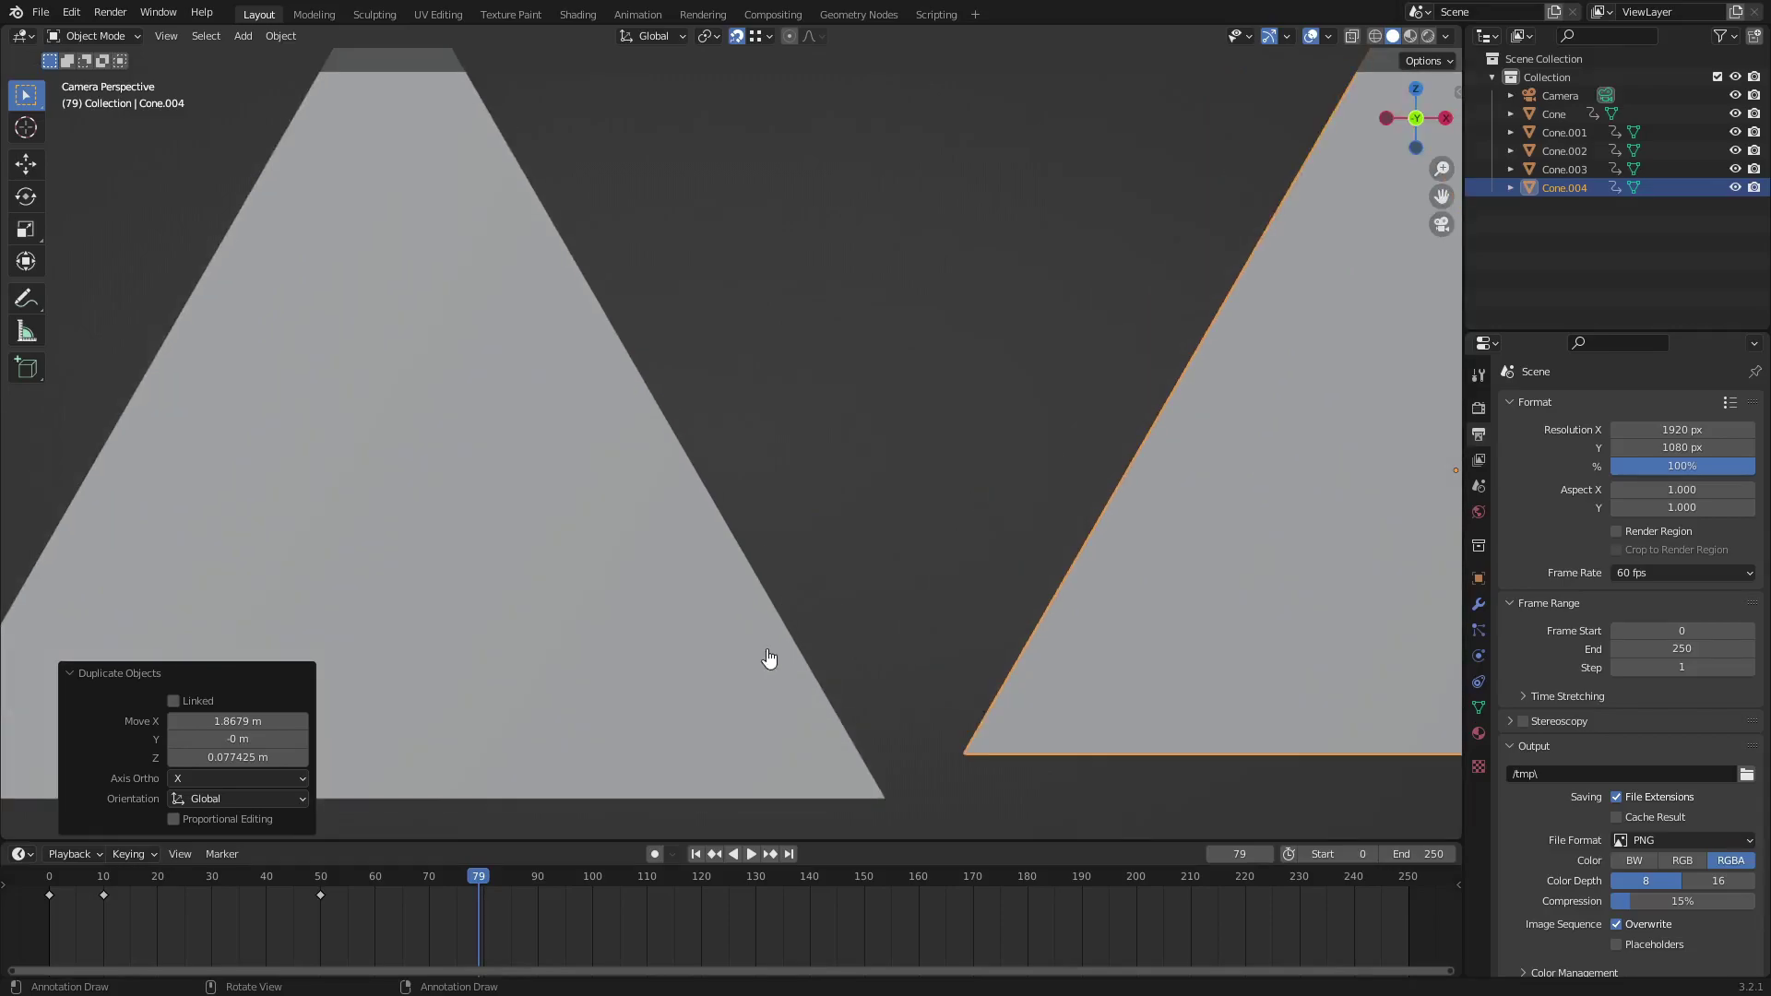
scroll(1019, 486, "up", 1)
middle_click_drag(1078, 543, 547, 423, "shift")
scroll(547, 422, "up", 4)
middle_click_drag(759, 422, 1023, 547, "shift")
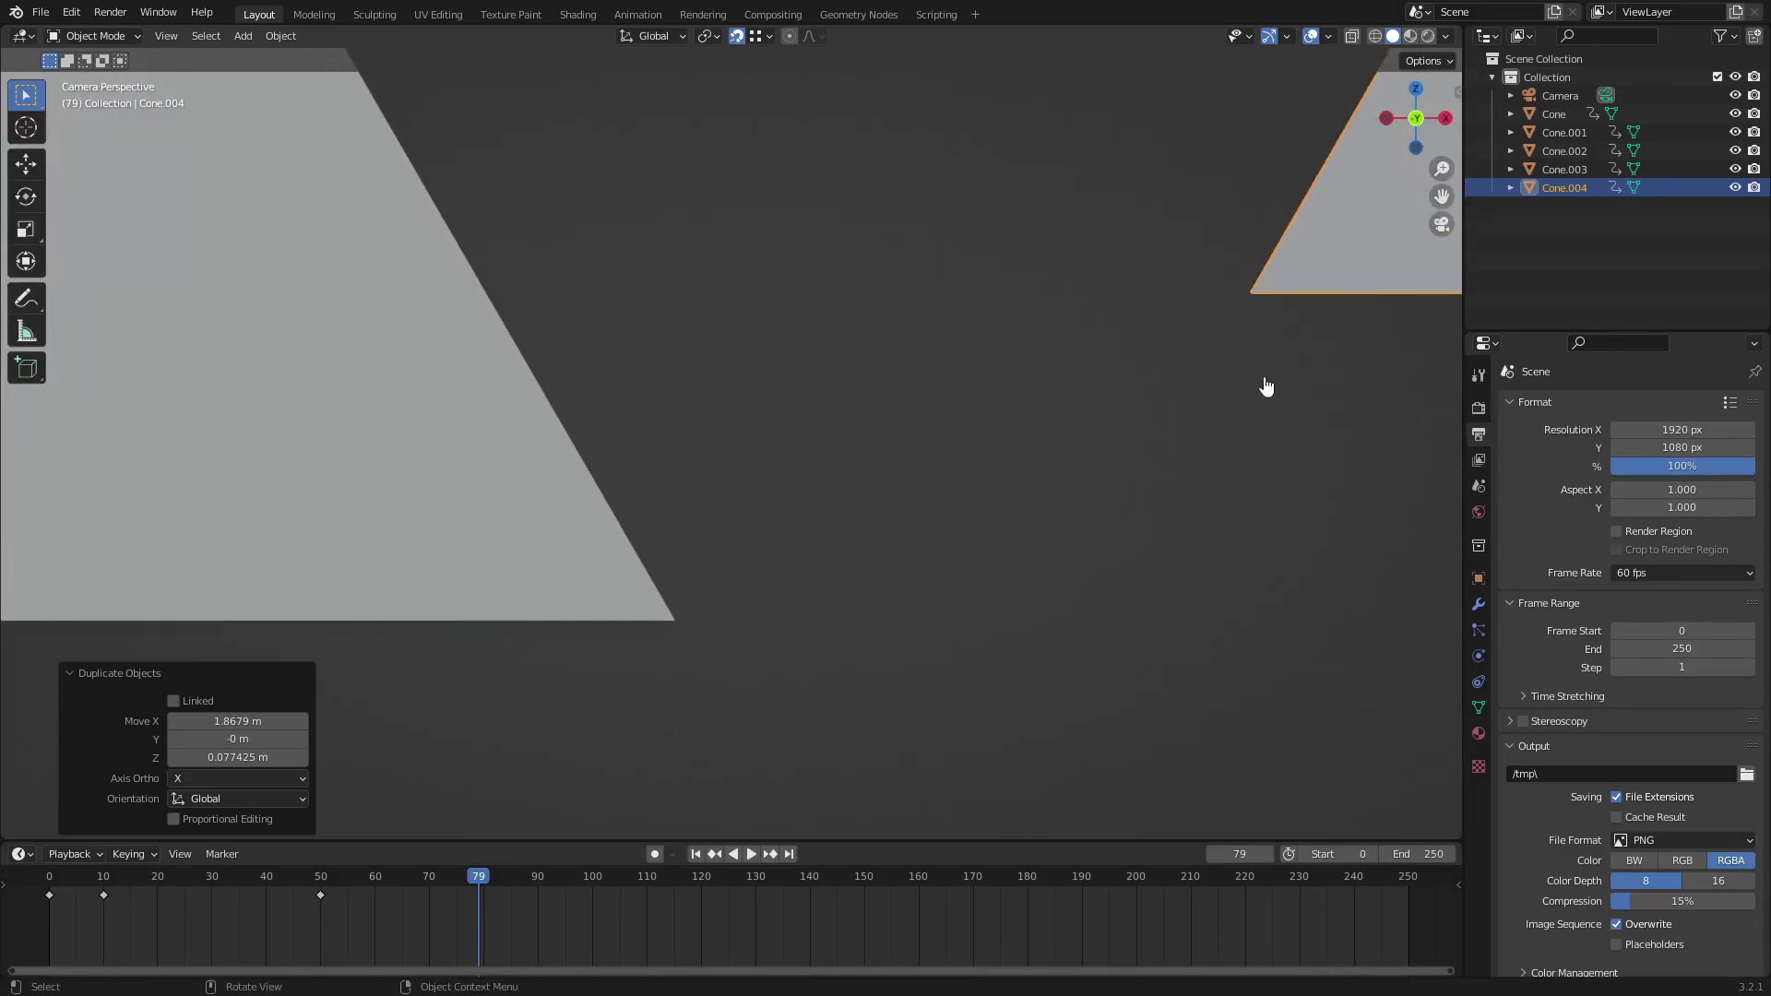
key("g")
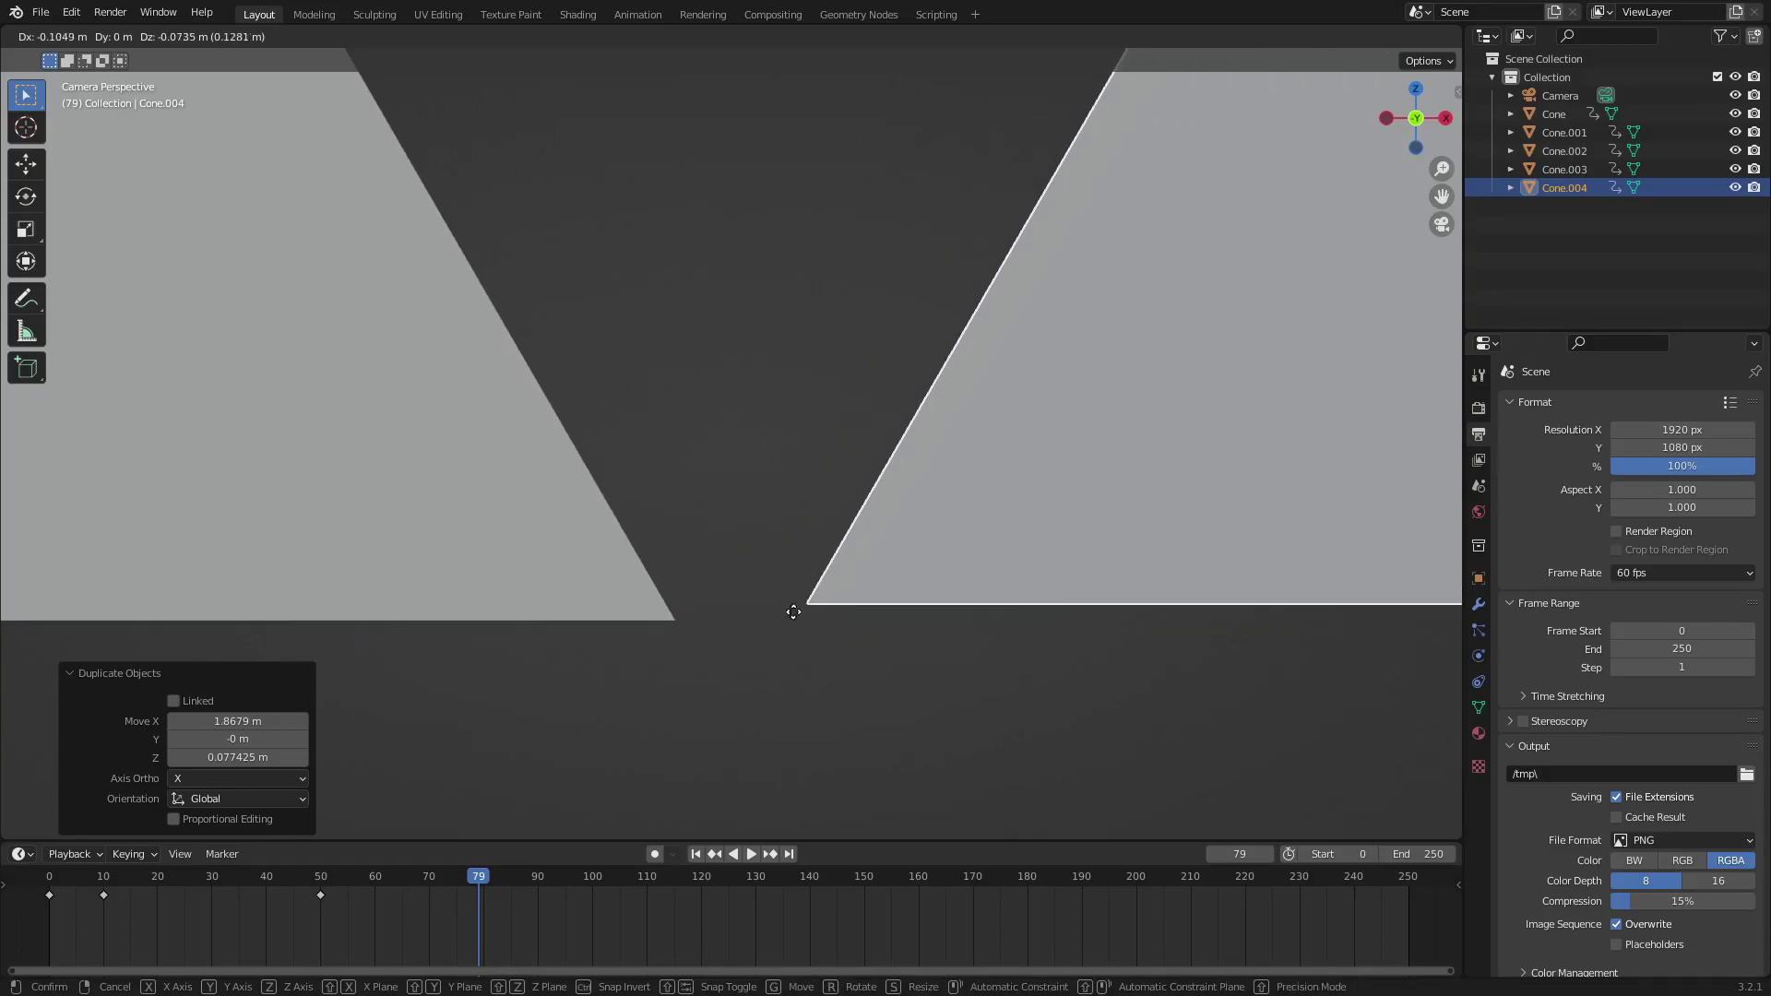
left_click(699, 635)
scroll(698, 635, "down", 5)
middle_click_drag(781, 491, 929, 502, "shift")
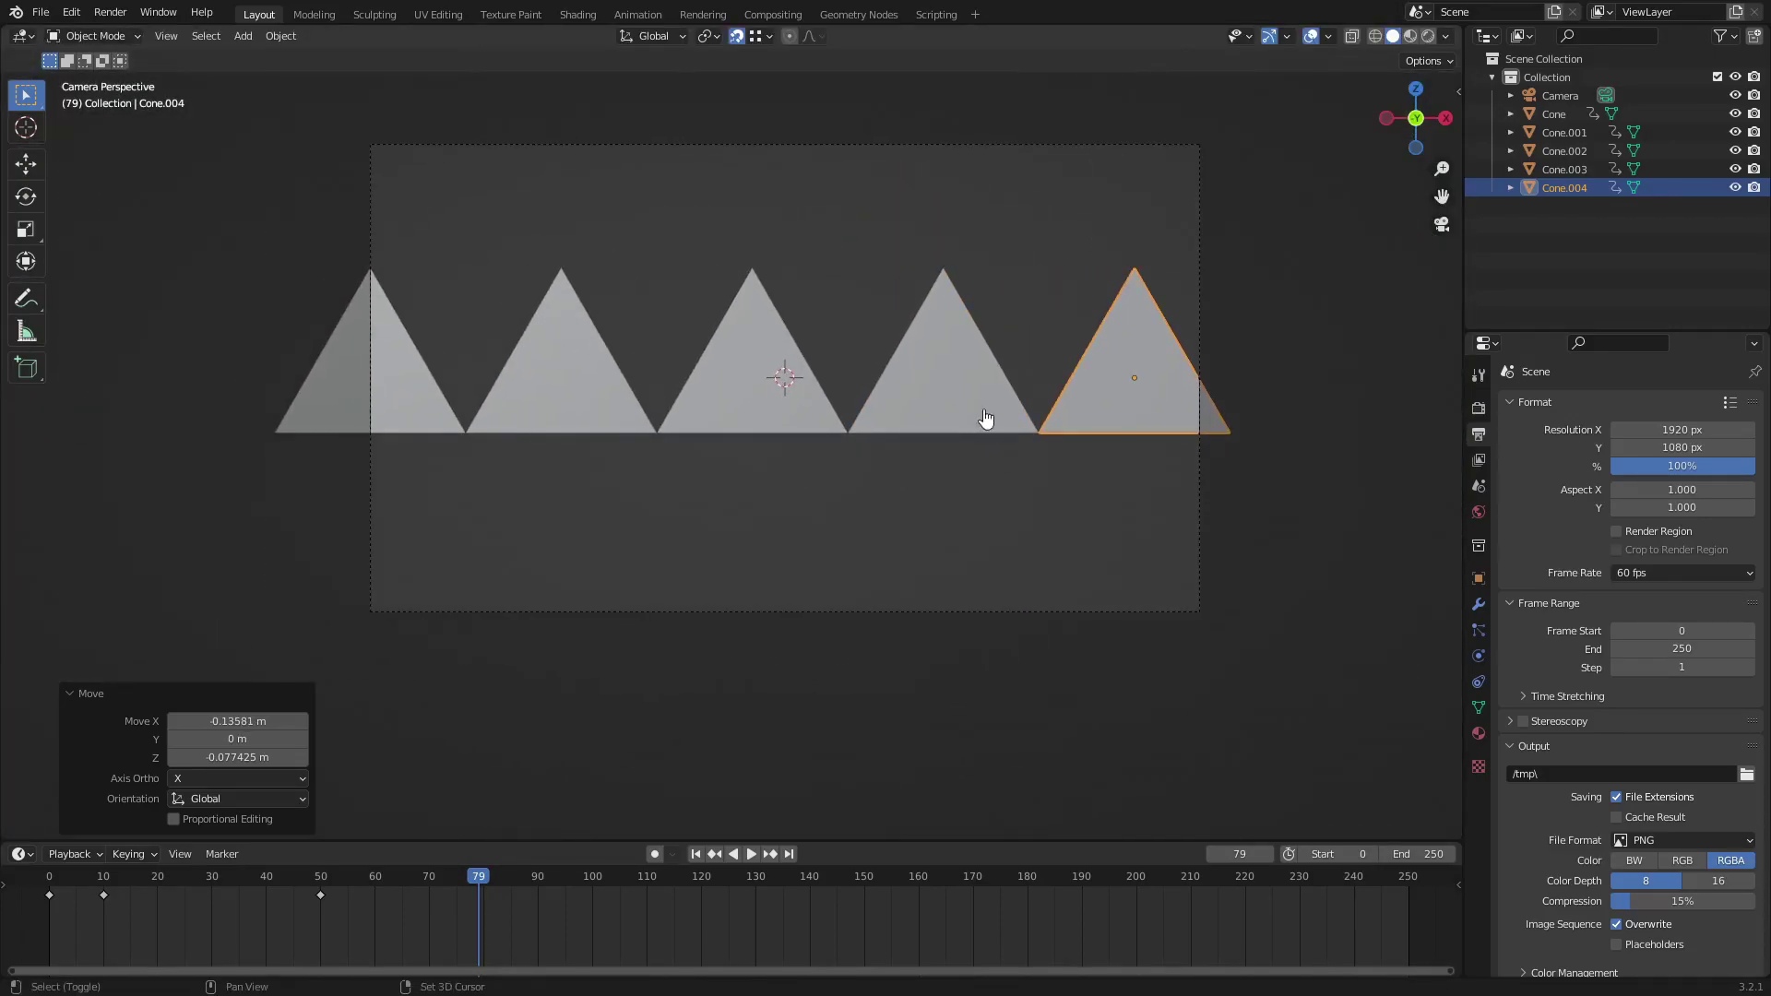
Scrub the animation to frame 65 and inspect the row of five triangles, starting with the leftmost one.
left_click_drag(466, 895, 403, 929)
key("space")
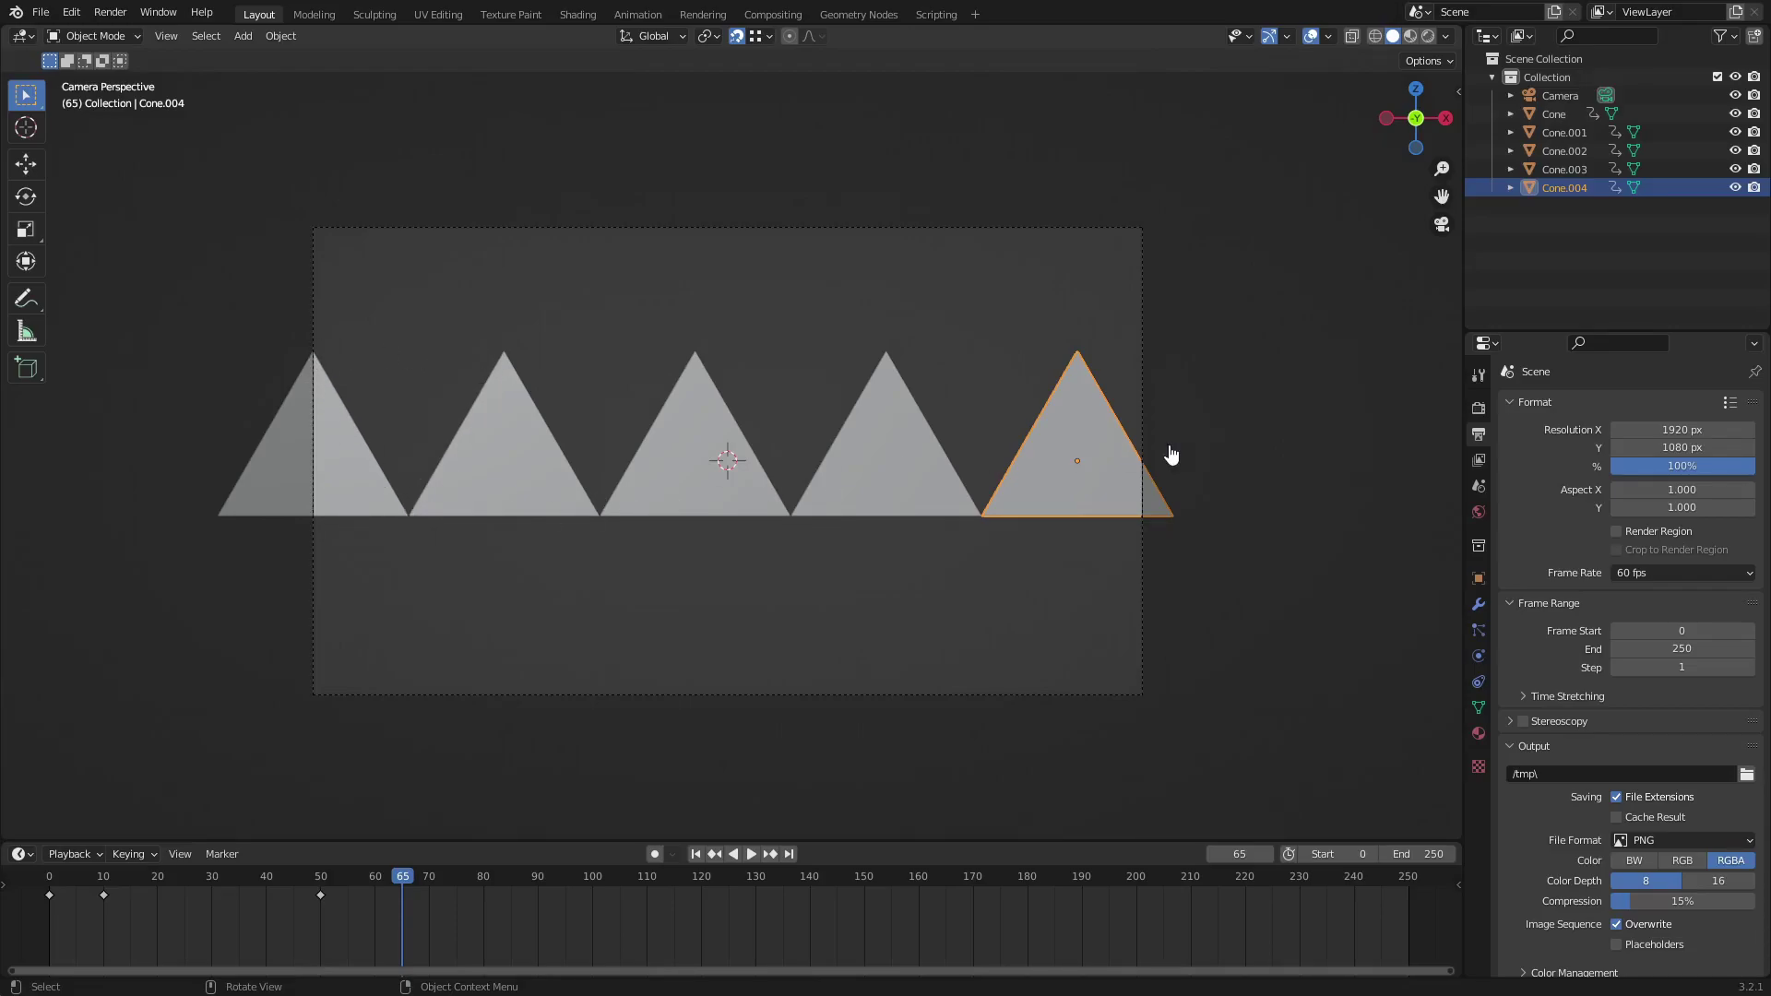
left_click(353, 487)
key("KP_Decimal")
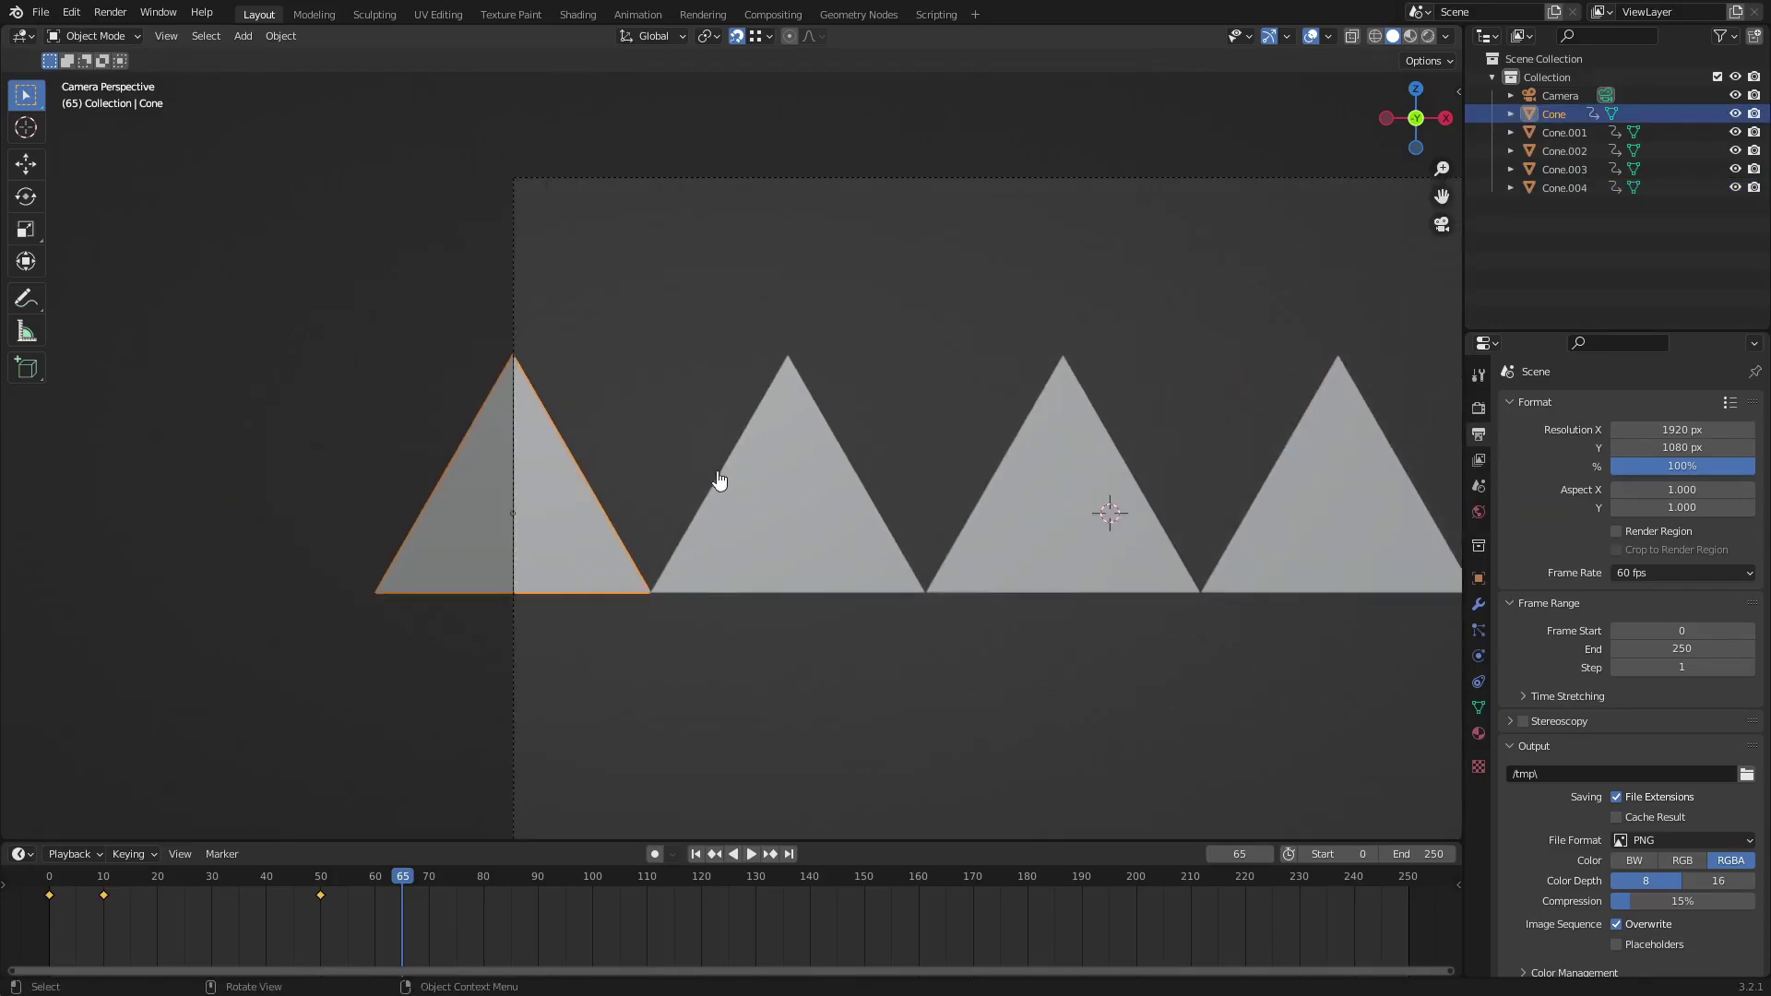
key("Home")
Duplicate the rightmost triangle and place the copy about 6.07 m along negative X and 0.418 m along Z, between the first two triangles.
left_click(1247, 400)
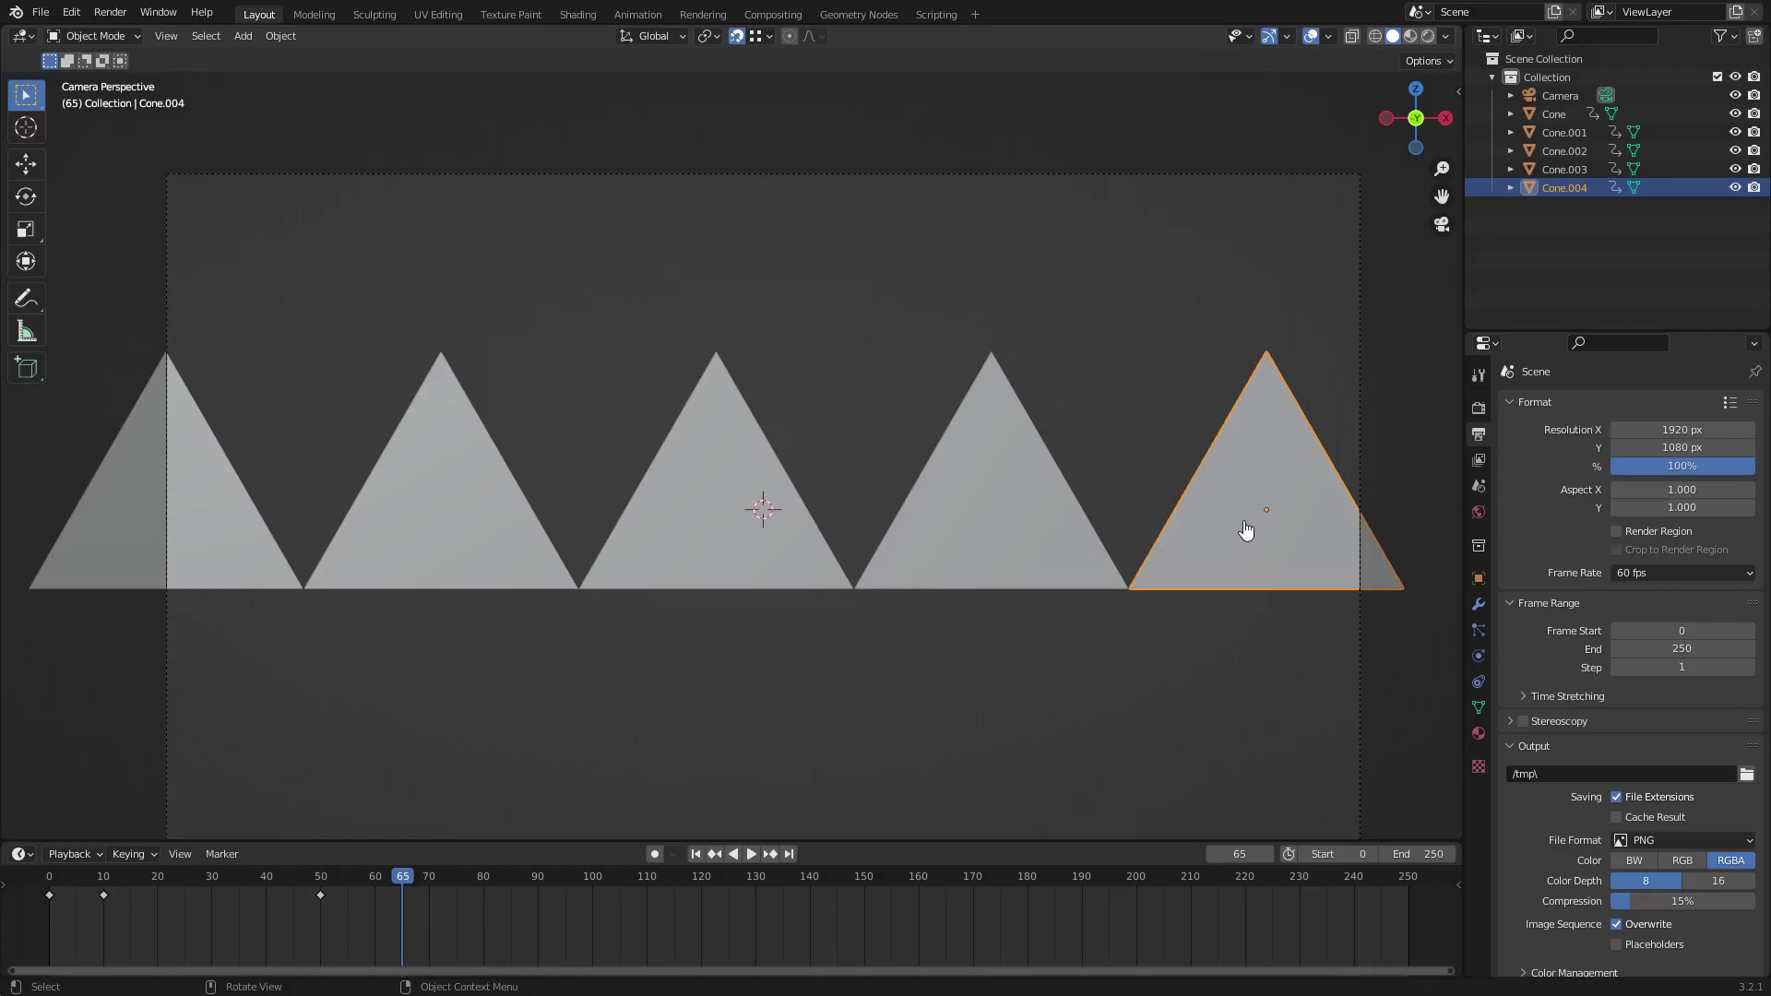
key("shift+d")
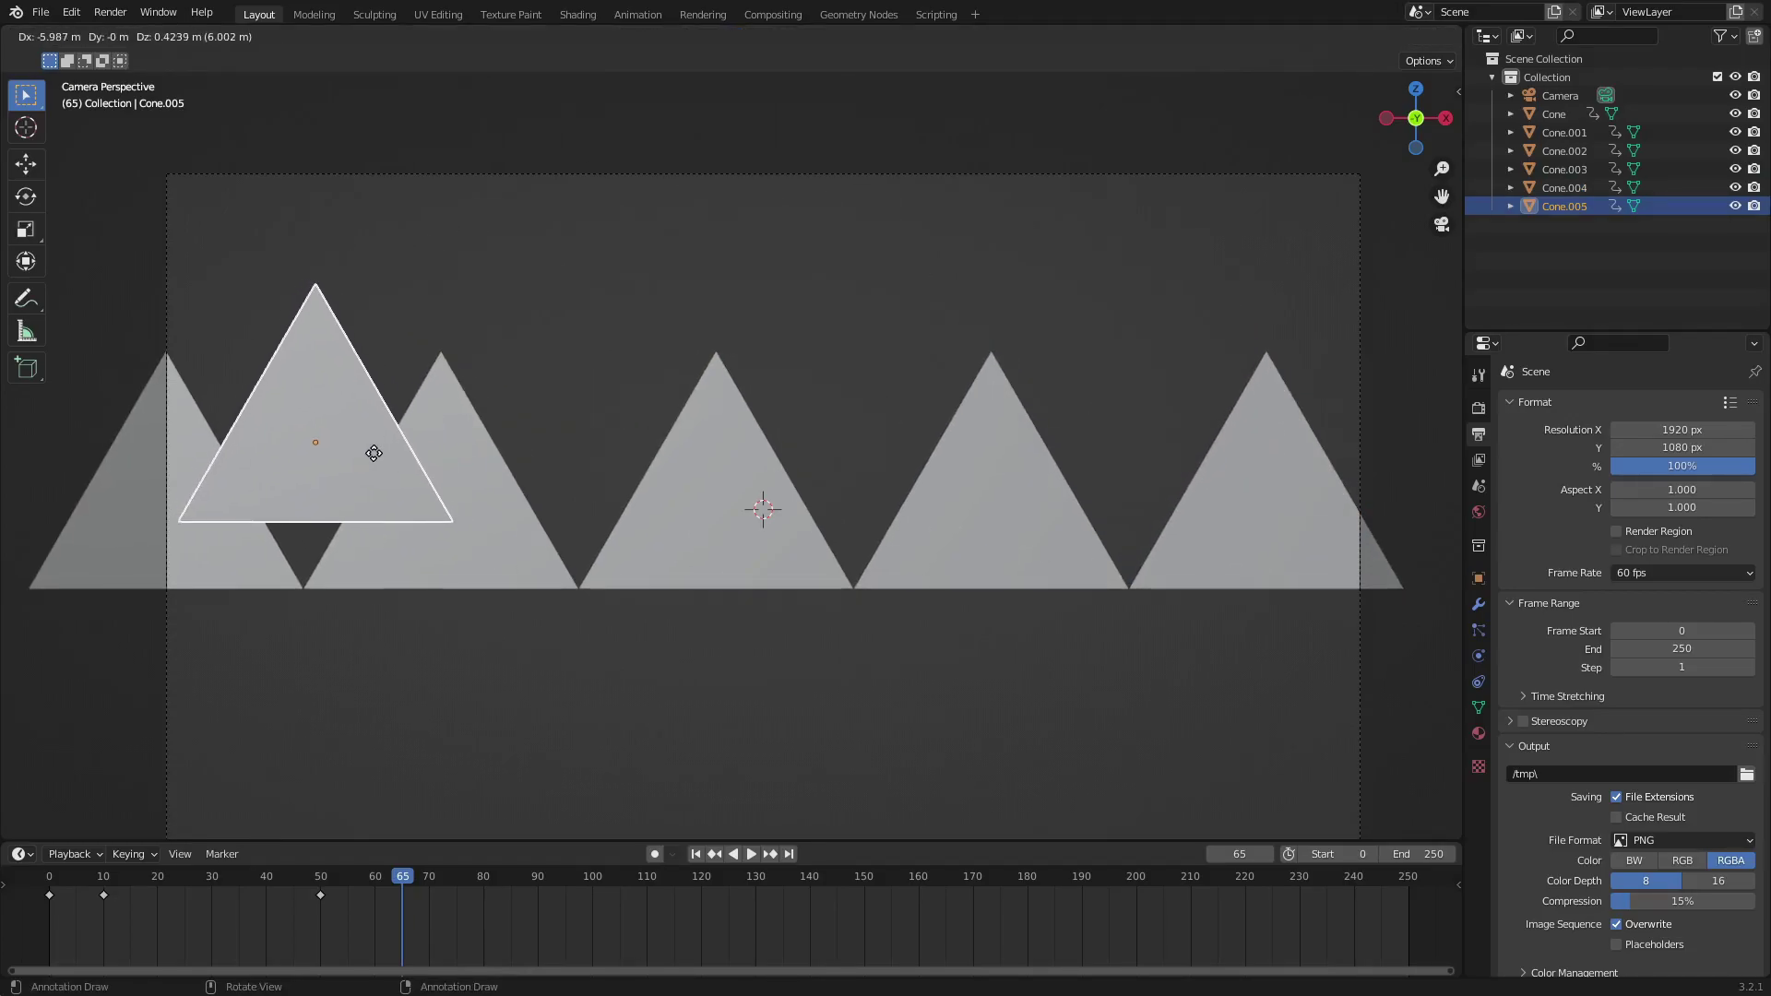
left_click(361, 453)
Rotate the new copy 180° about the global Y axis so it points downward.
key("r")
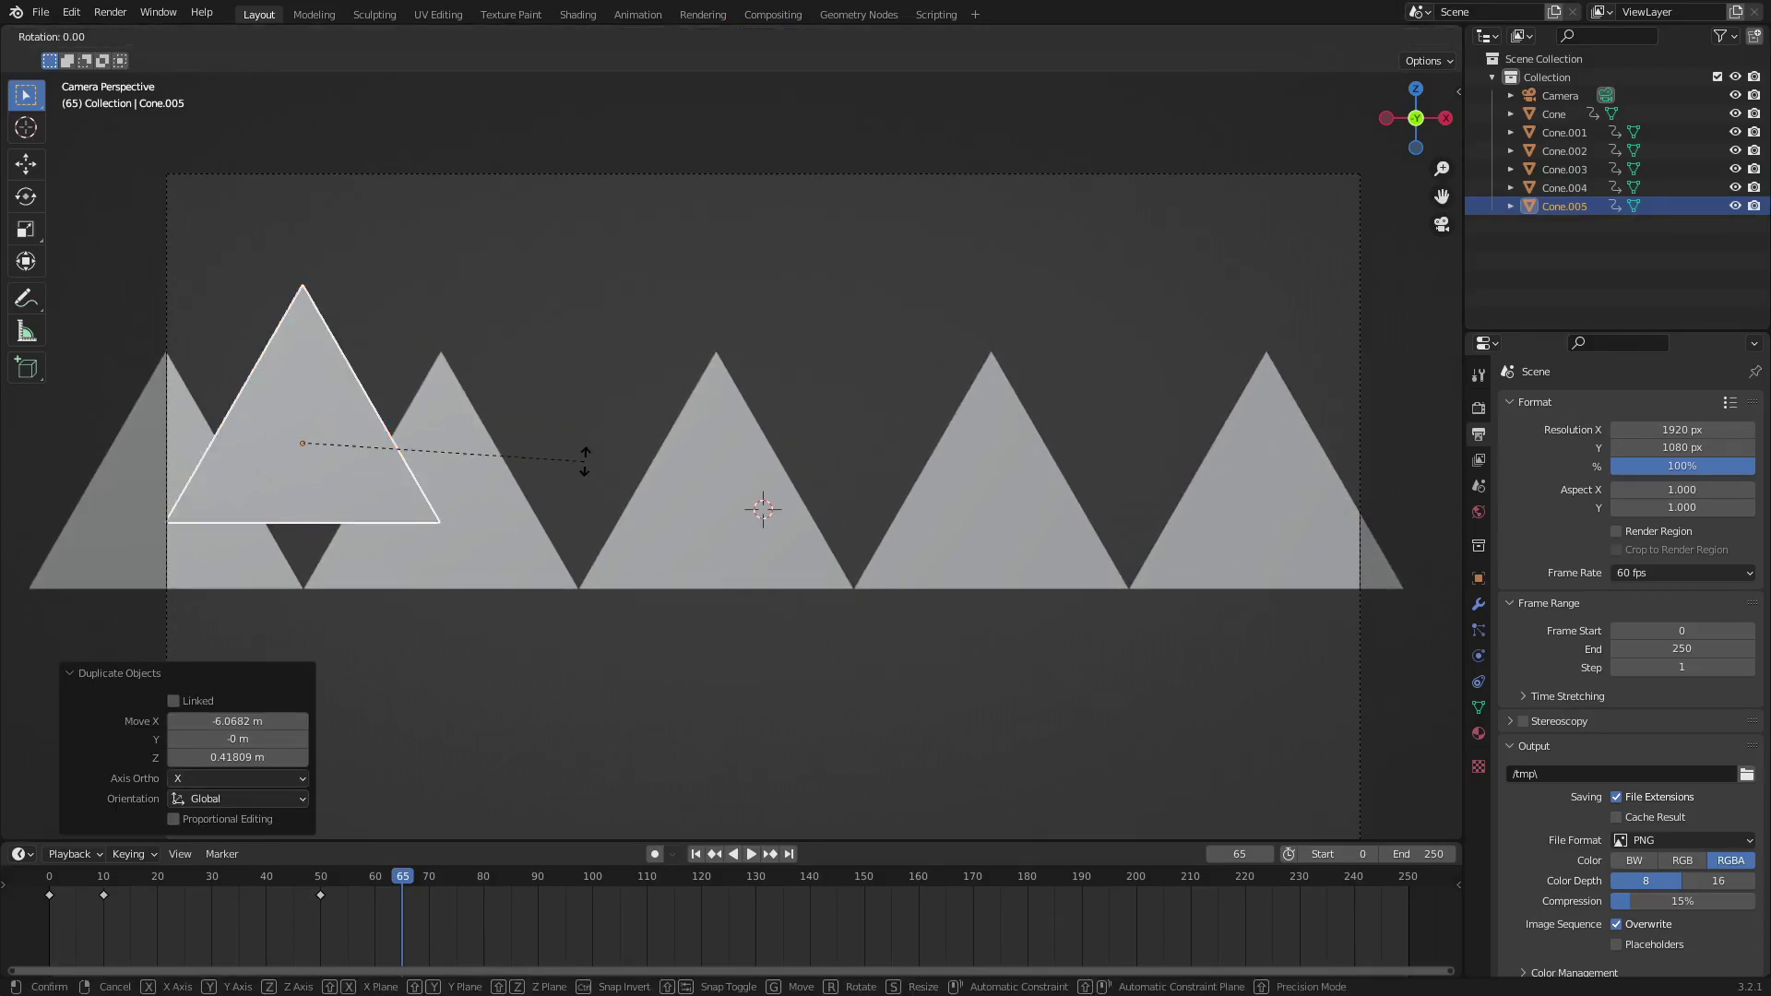
key("x")
key("y")
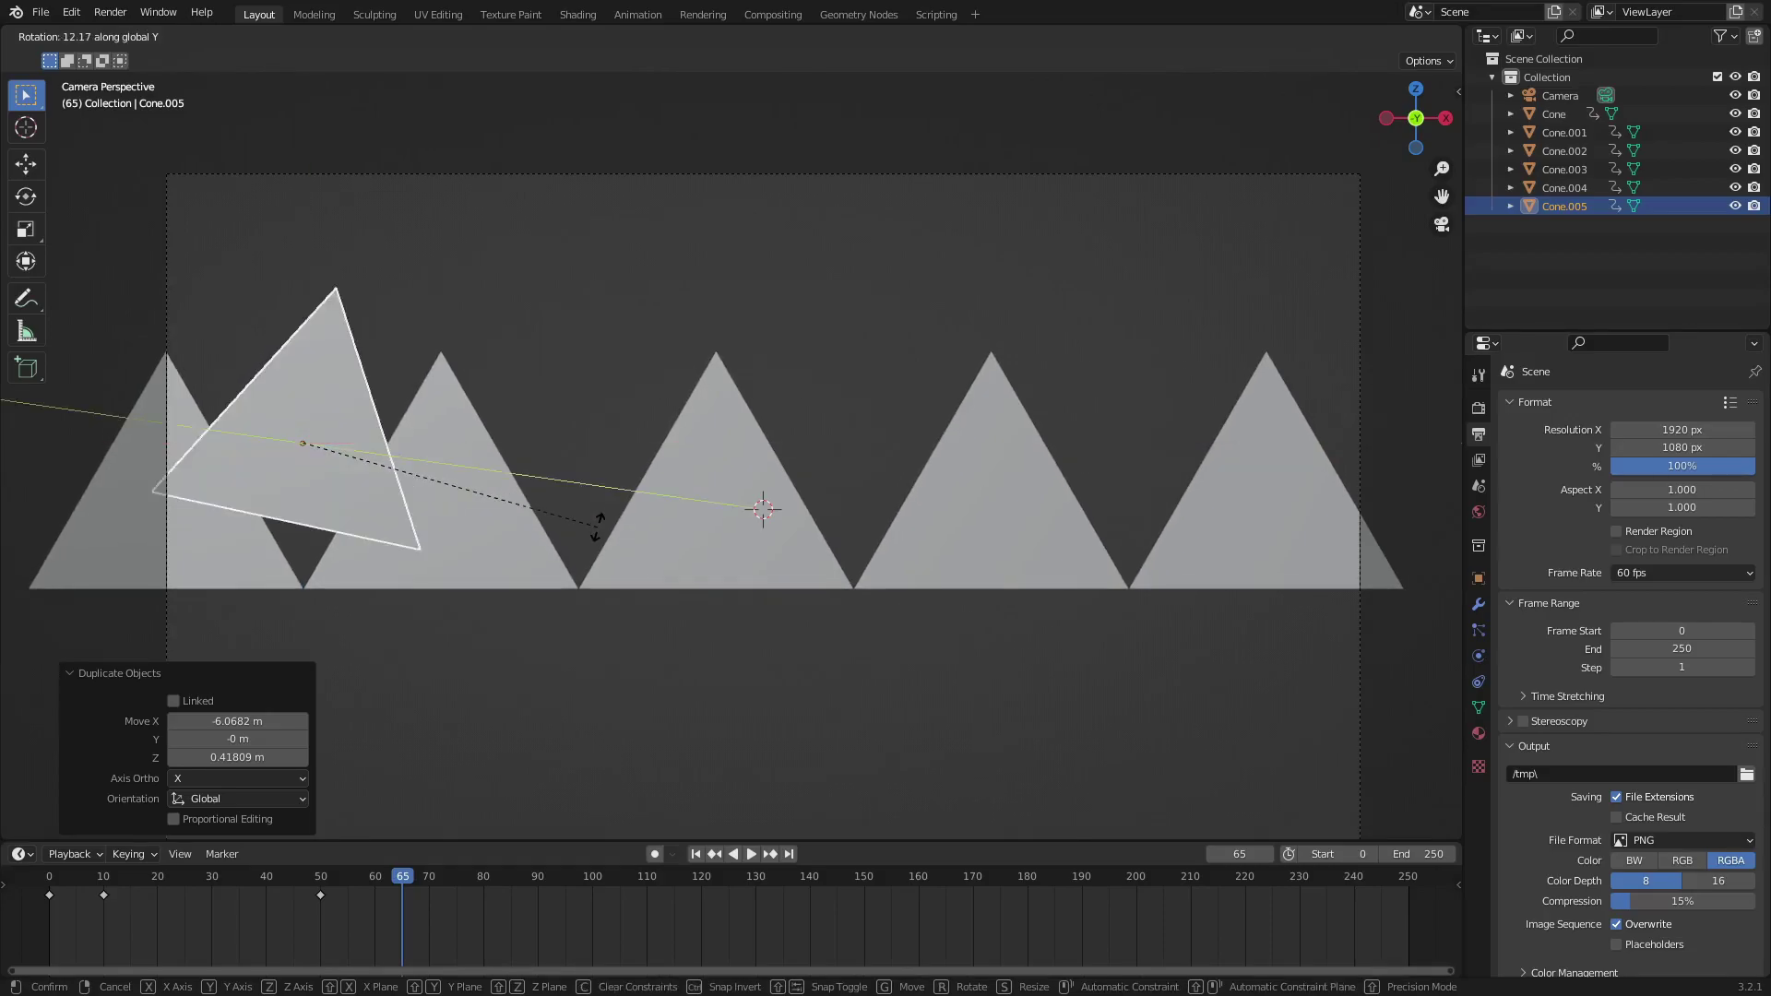
type("1")
key("BackSpace")
type("180")
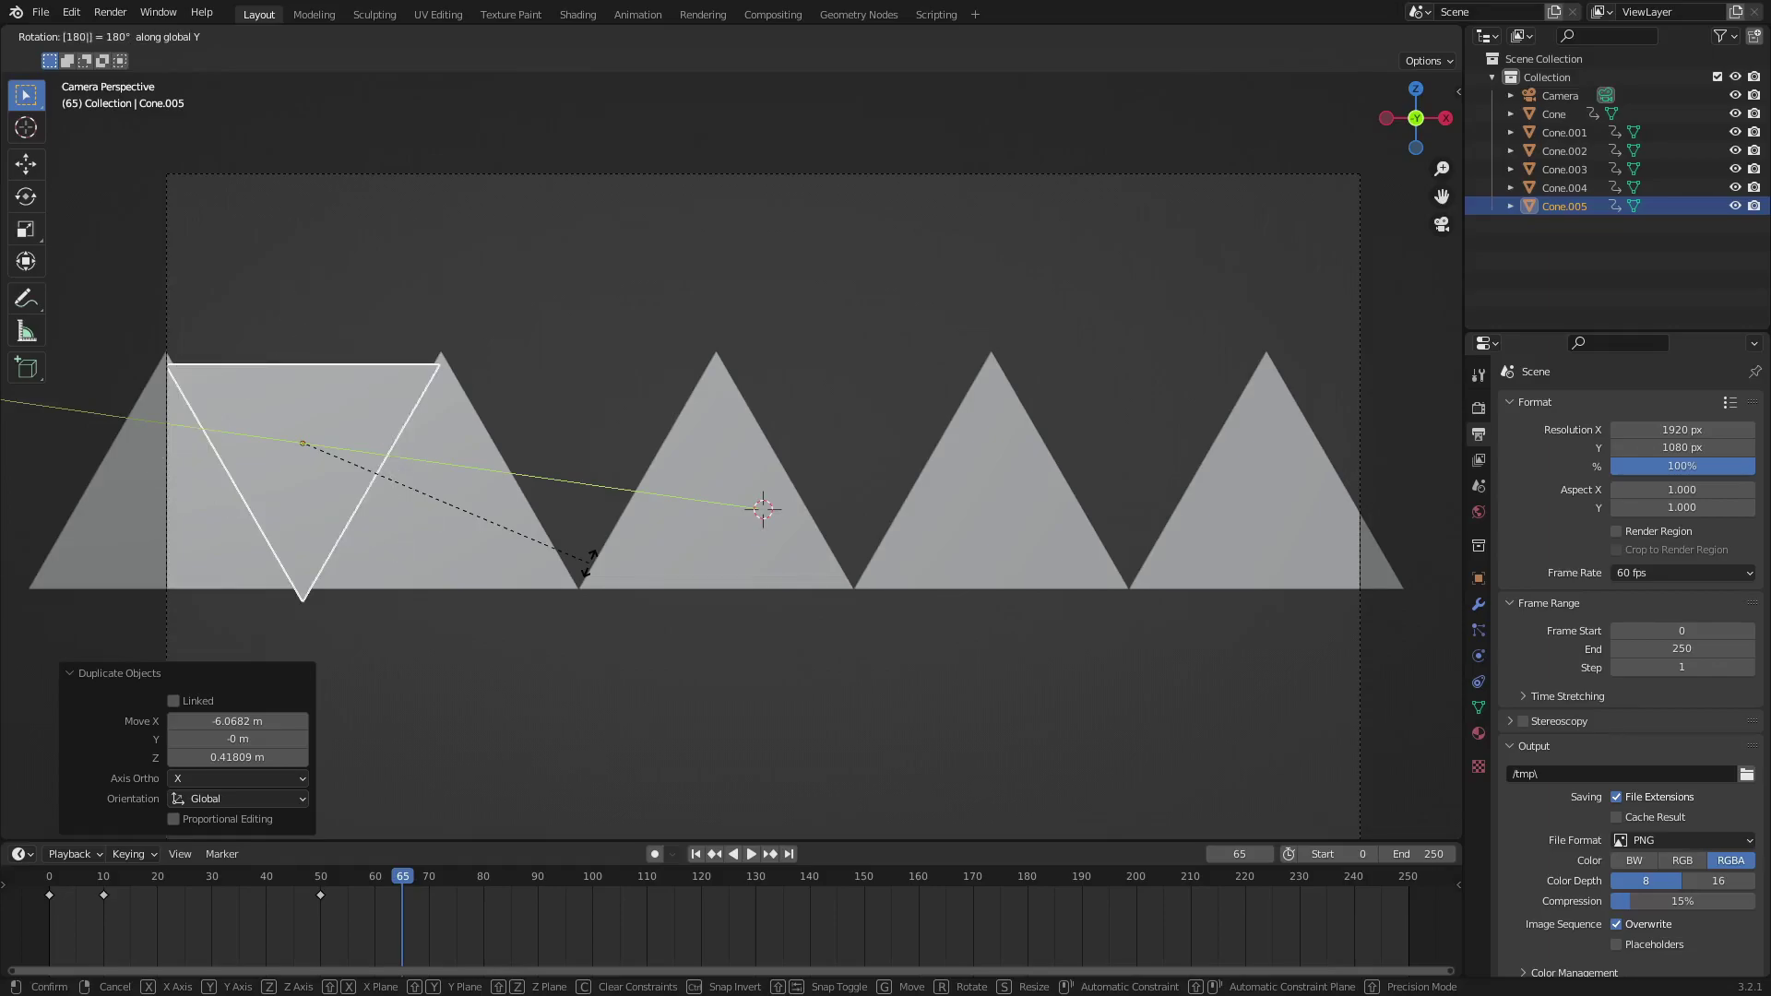
key("Return")
Try to snap the inverted triangle's lower tip onto the base corner shared by the first two triangles.
middle_click_drag(462, 606, 765, 555, "shift")
scroll(765, 556, "up", 4)
middle_click_drag(600, 562, 893, 492, "shift")
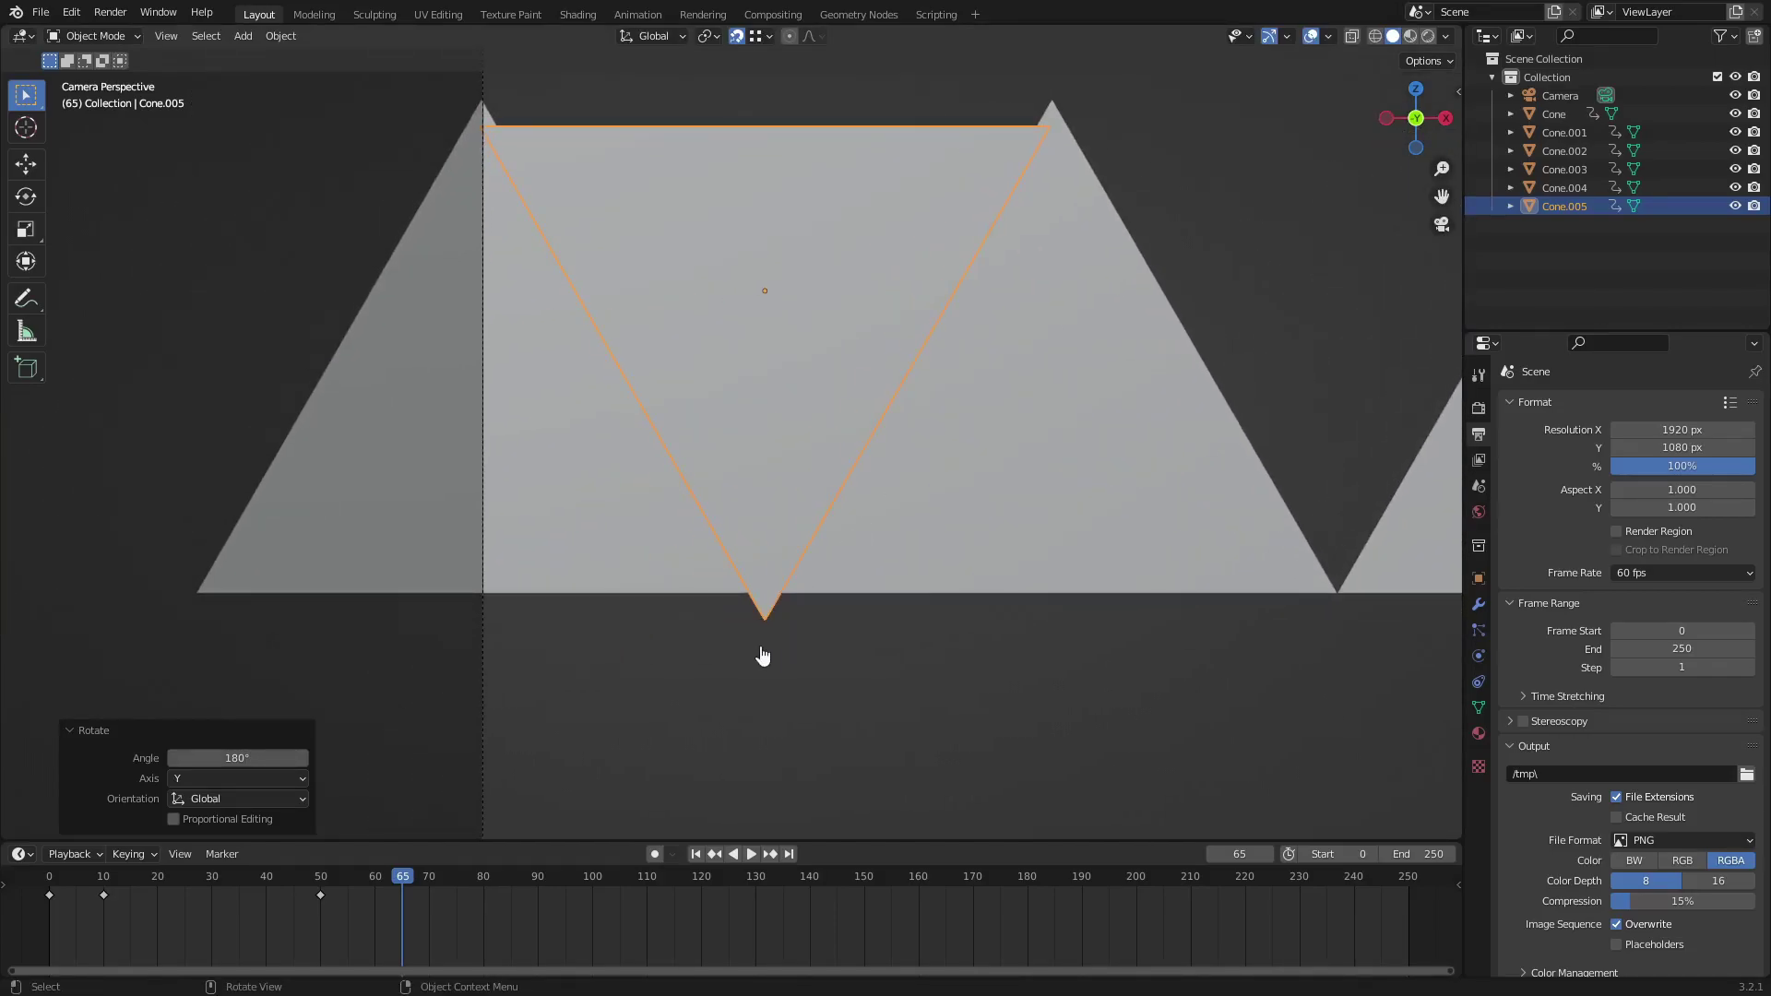
scroll(775, 675, "up", 6)
middle_click_drag(792, 793, 730, 340, "shift")
scroll(824, 489, "up", 9)
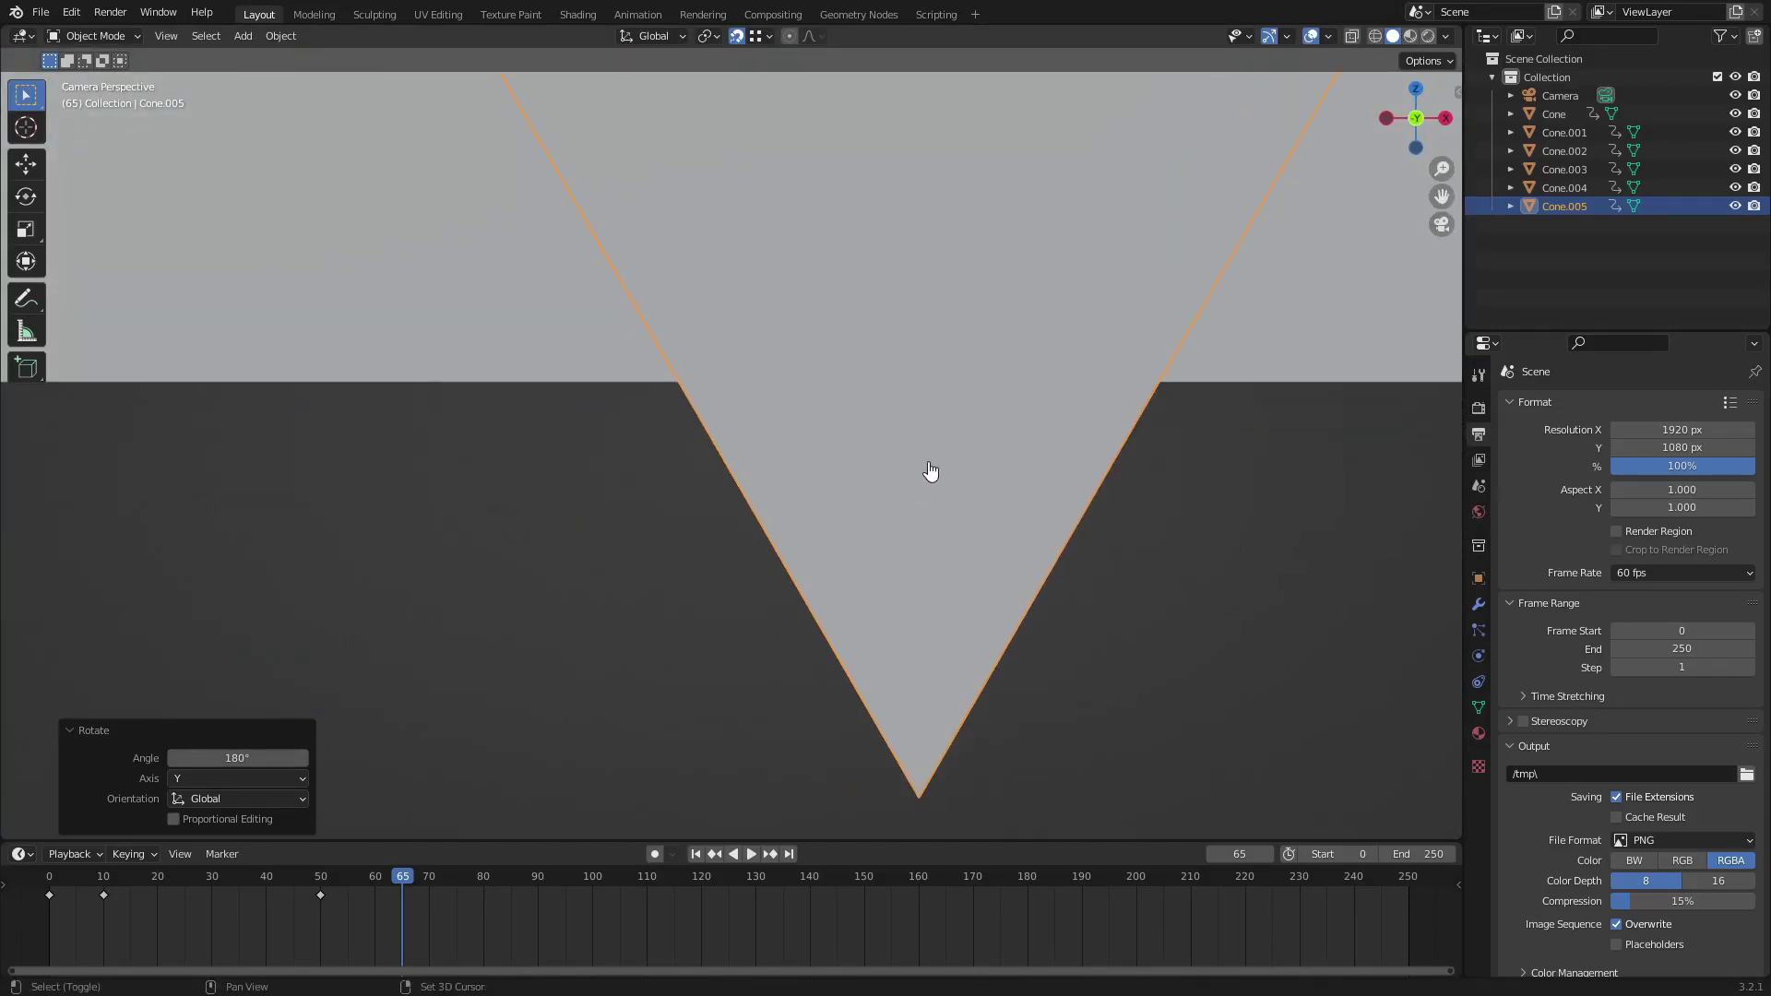
middle_click_drag(930, 472, 763, 623, "shift")
key("g")
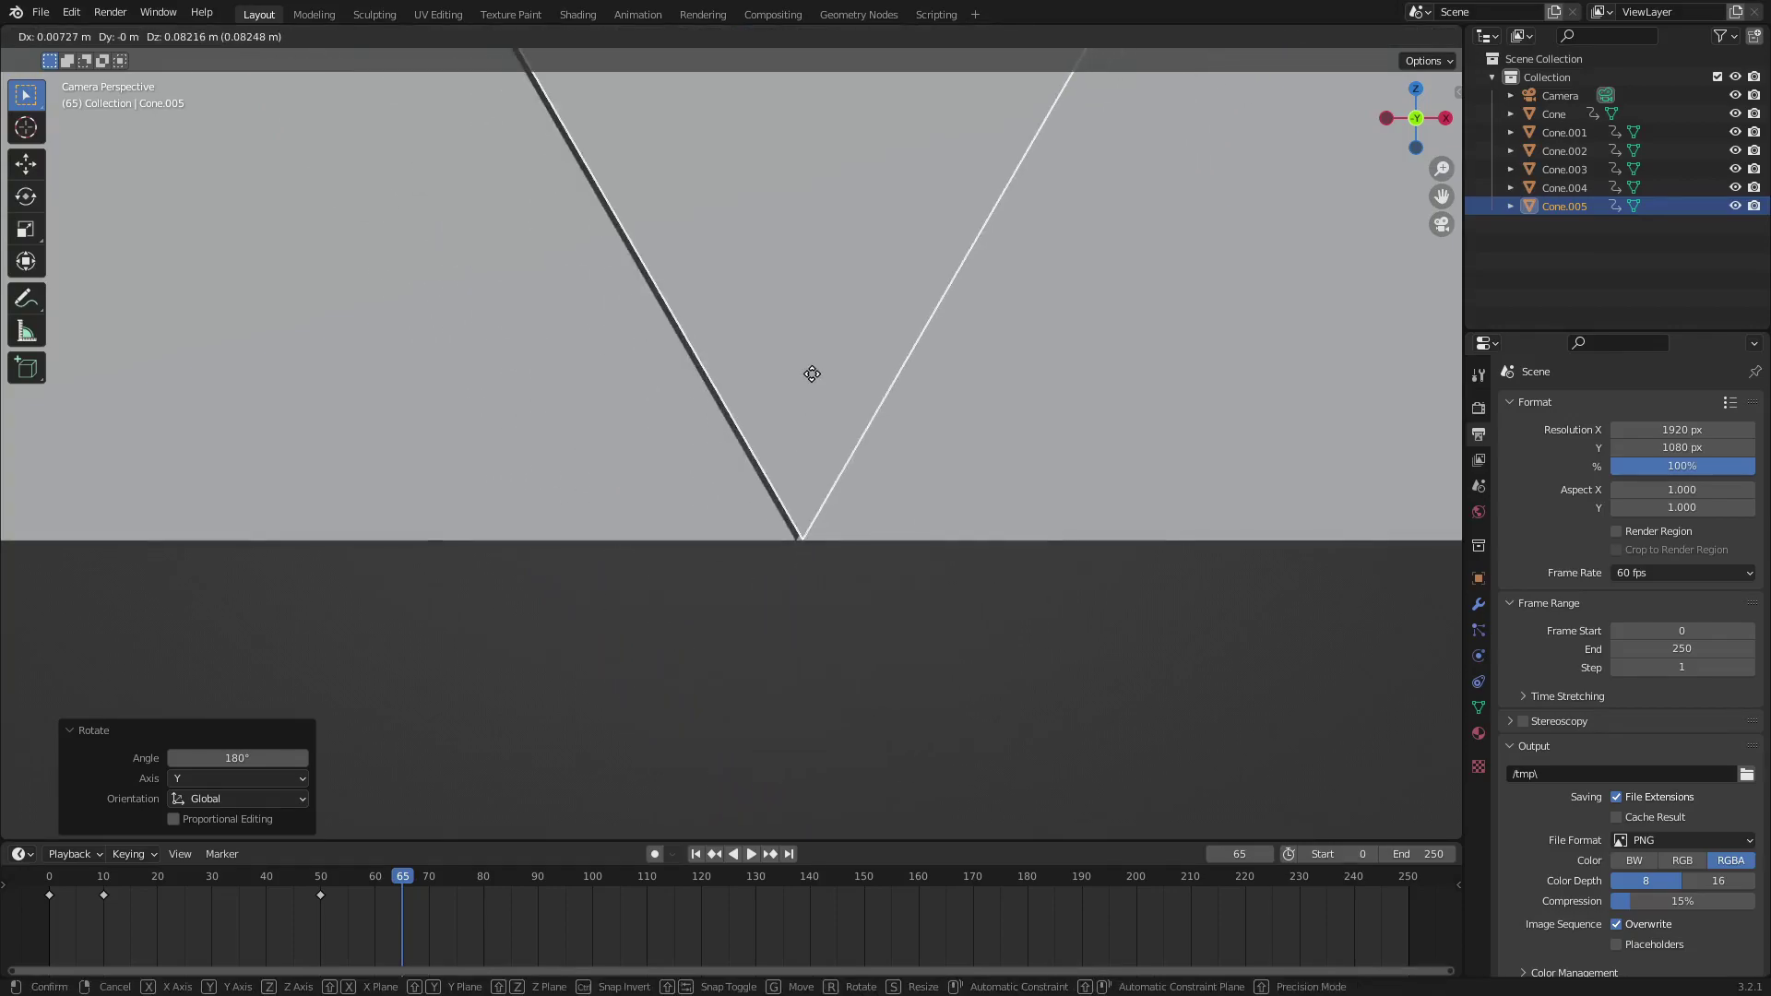
left_click(801, 501)
key("g")
left_click(799, 533)
key("g")
left_click(801, 549)
scroll(786, 540, "down", 19)
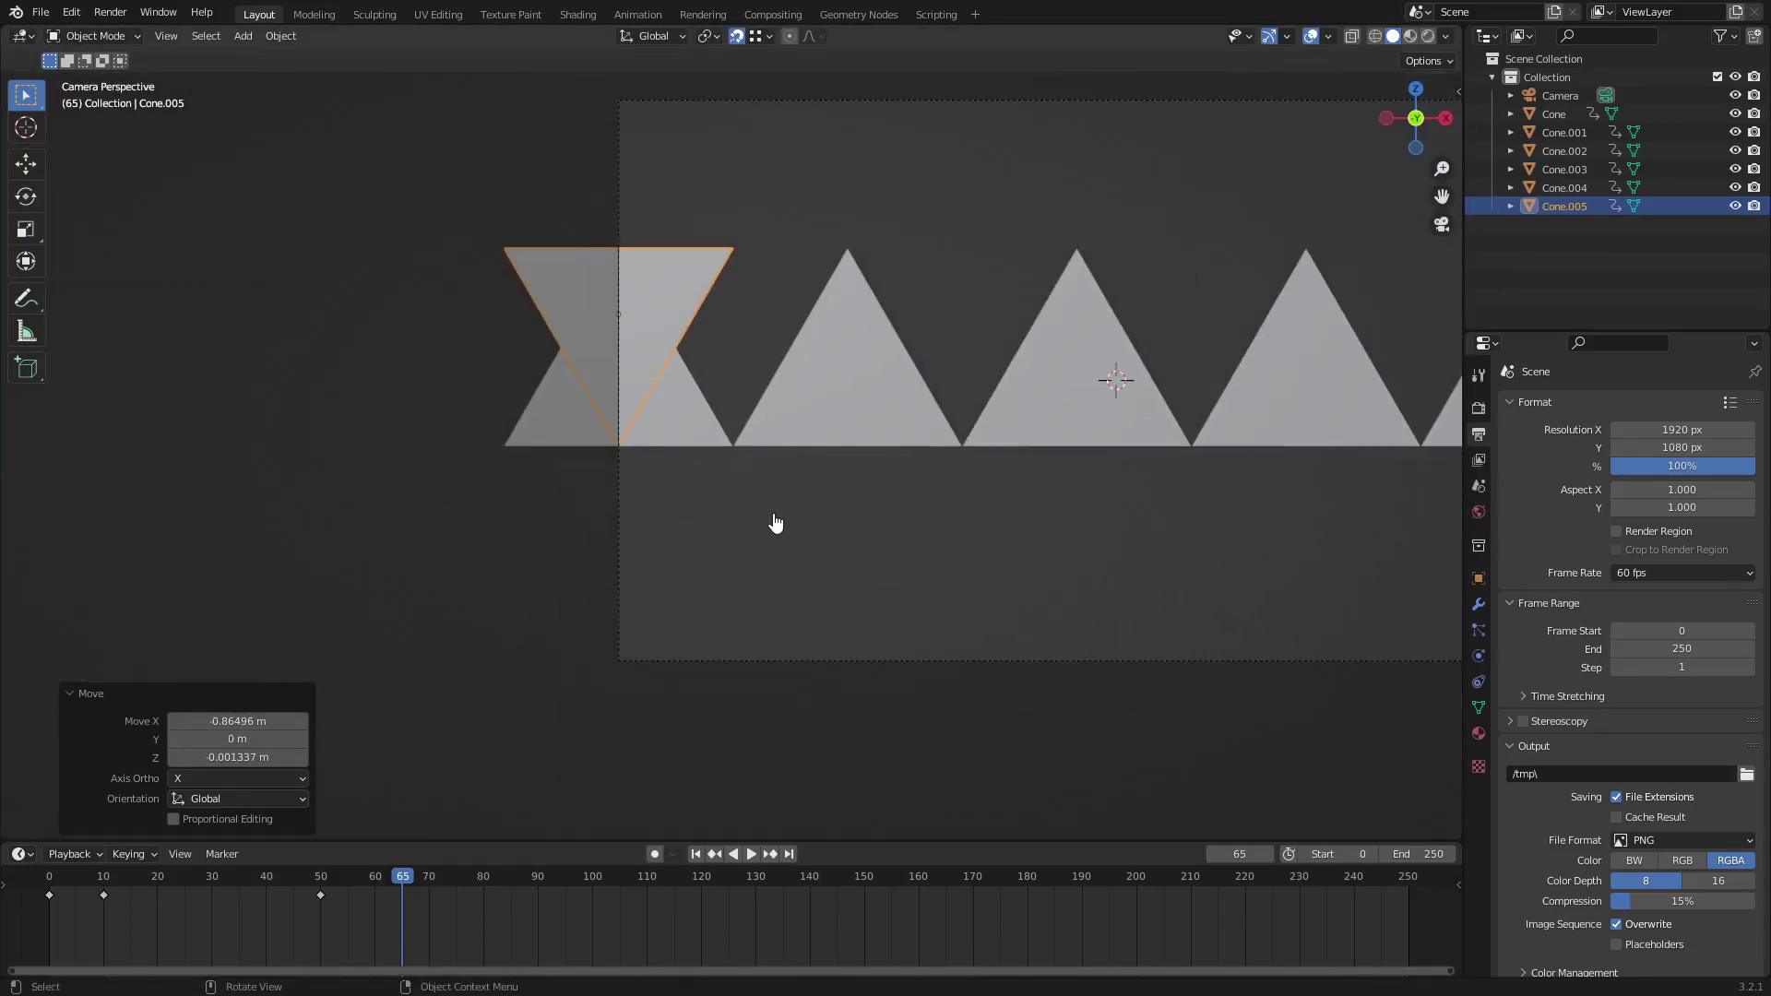
Move the inverted triangle about 0.887 m along X into the gap between the first two upright triangles.
scroll(732, 398, "up", 1)
middle_click_drag(732, 398, 692, 474, "shift")
scroll(656, 533, "up", 3)
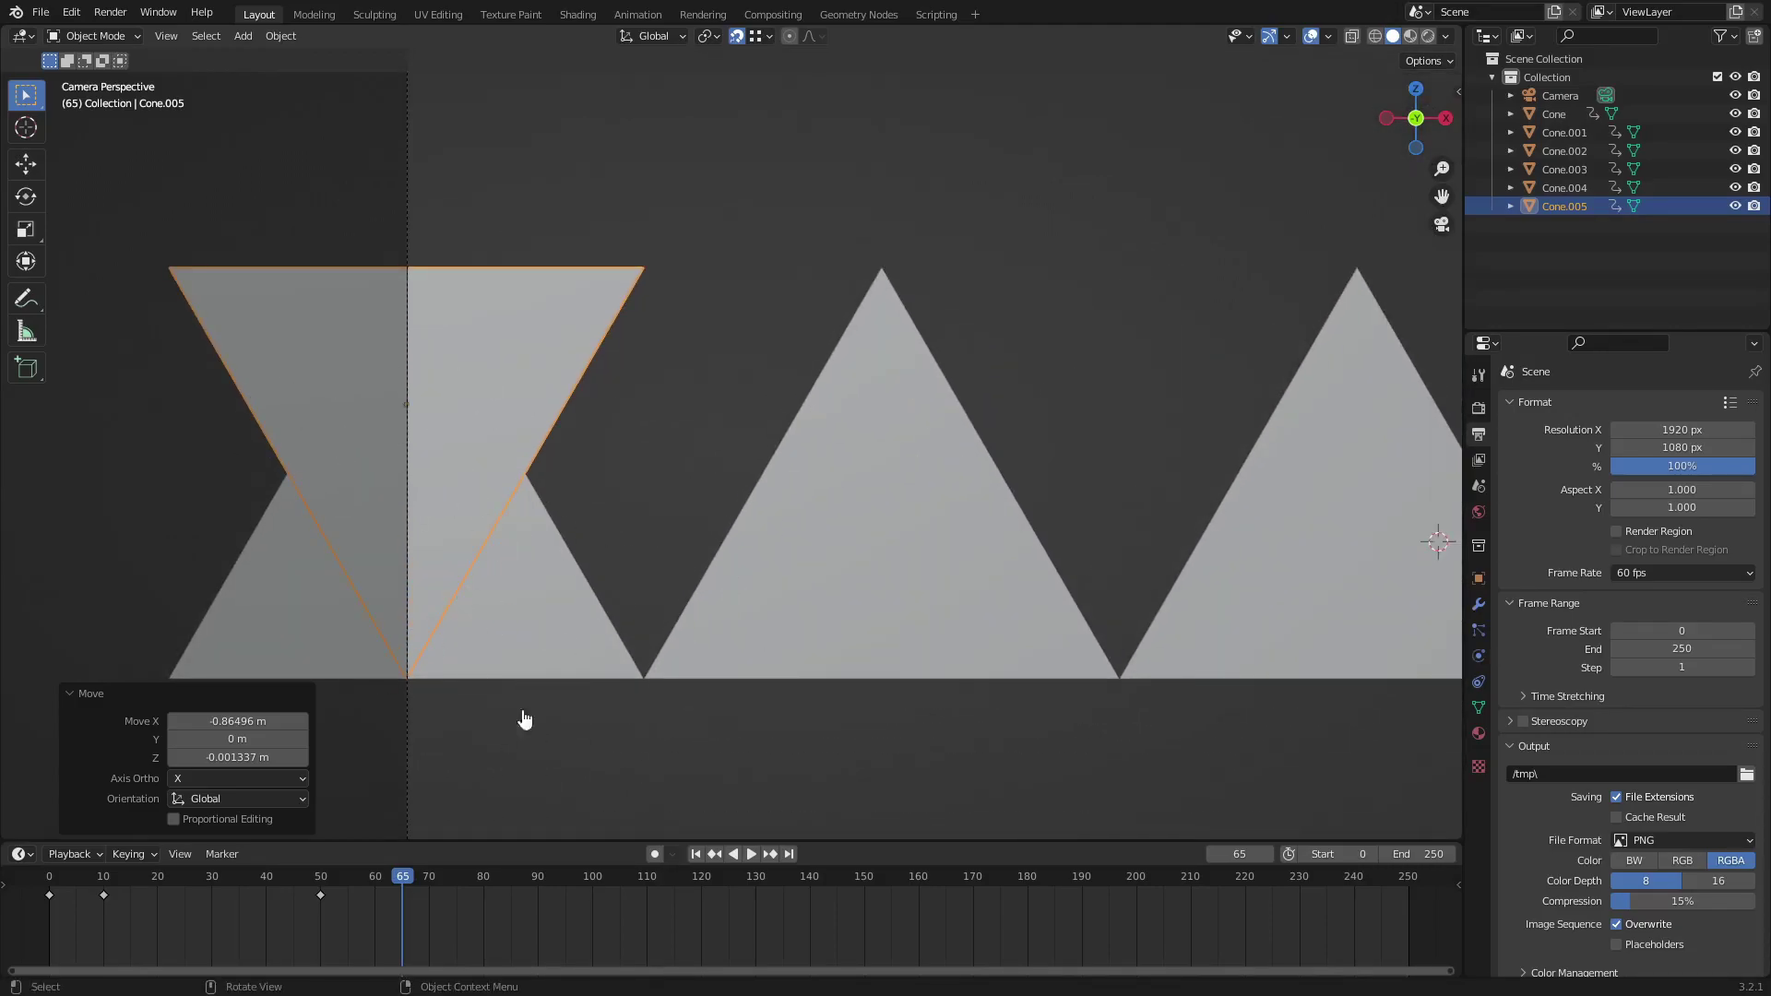
key("g")
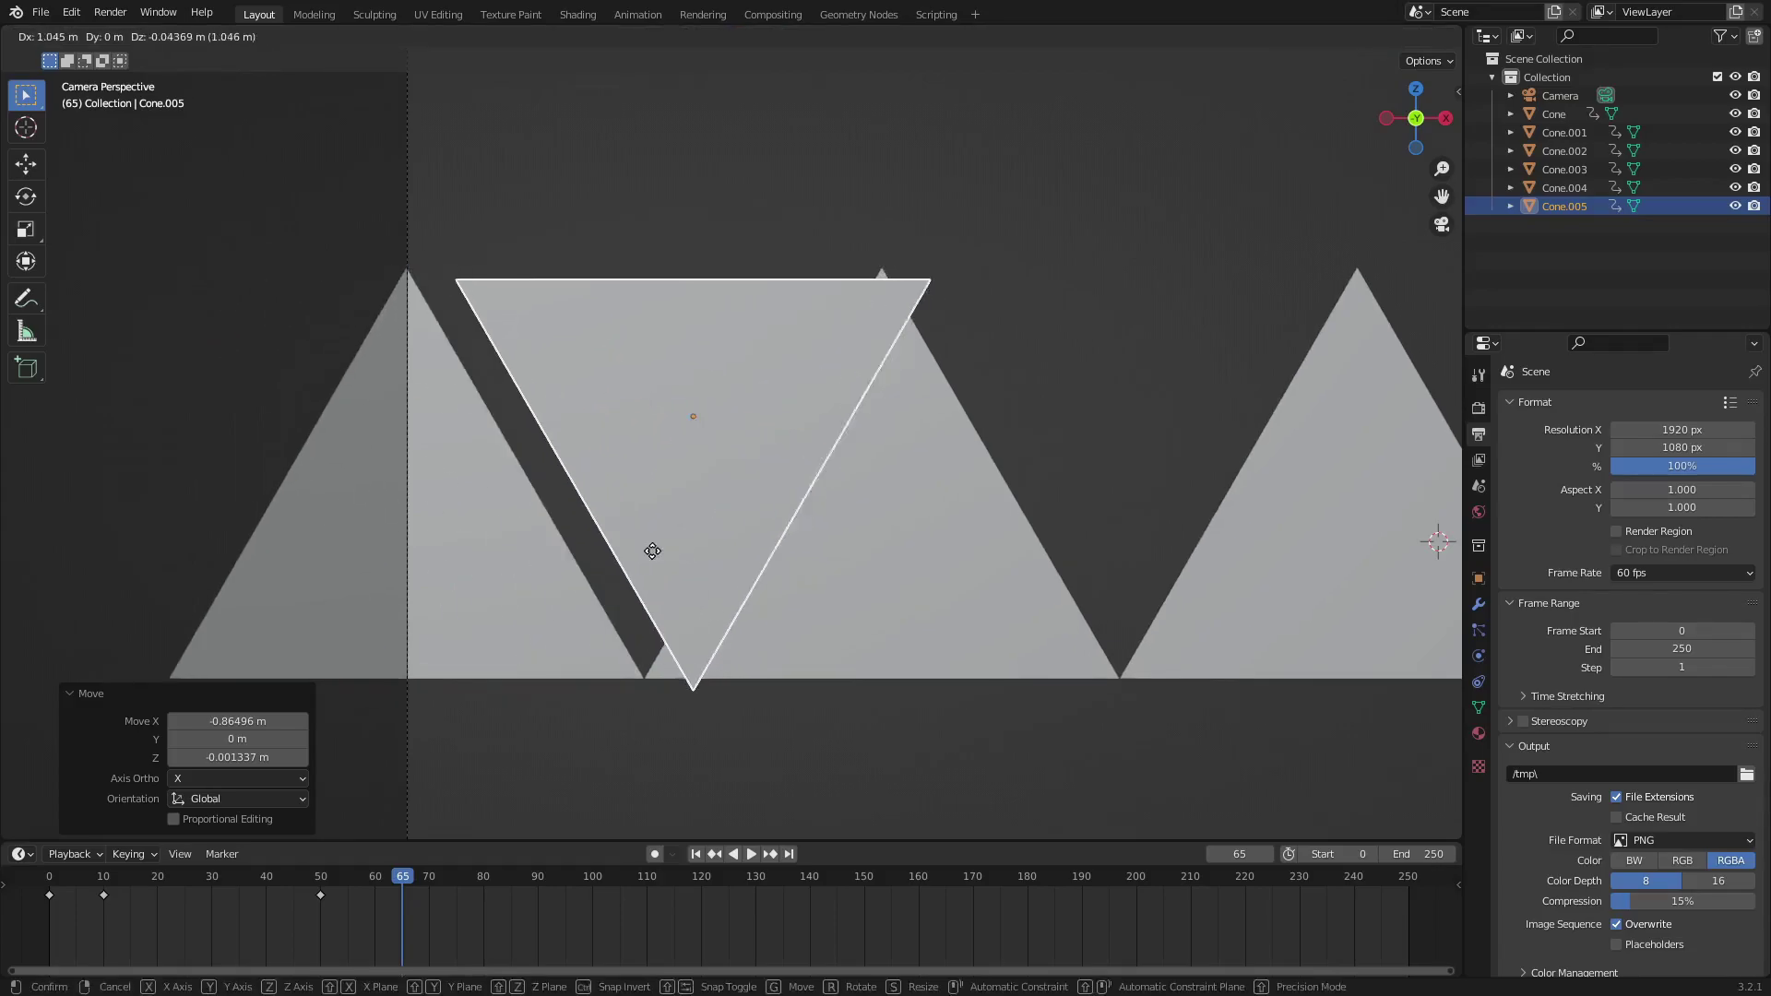
left_click(609, 542)
Snap the inverted triangle's upper corner nearest the first triangle onto that triangle's apex, and deselect it.
scroll(1186, 631, "up", 4)
scroll(1183, 623, "up", 5)
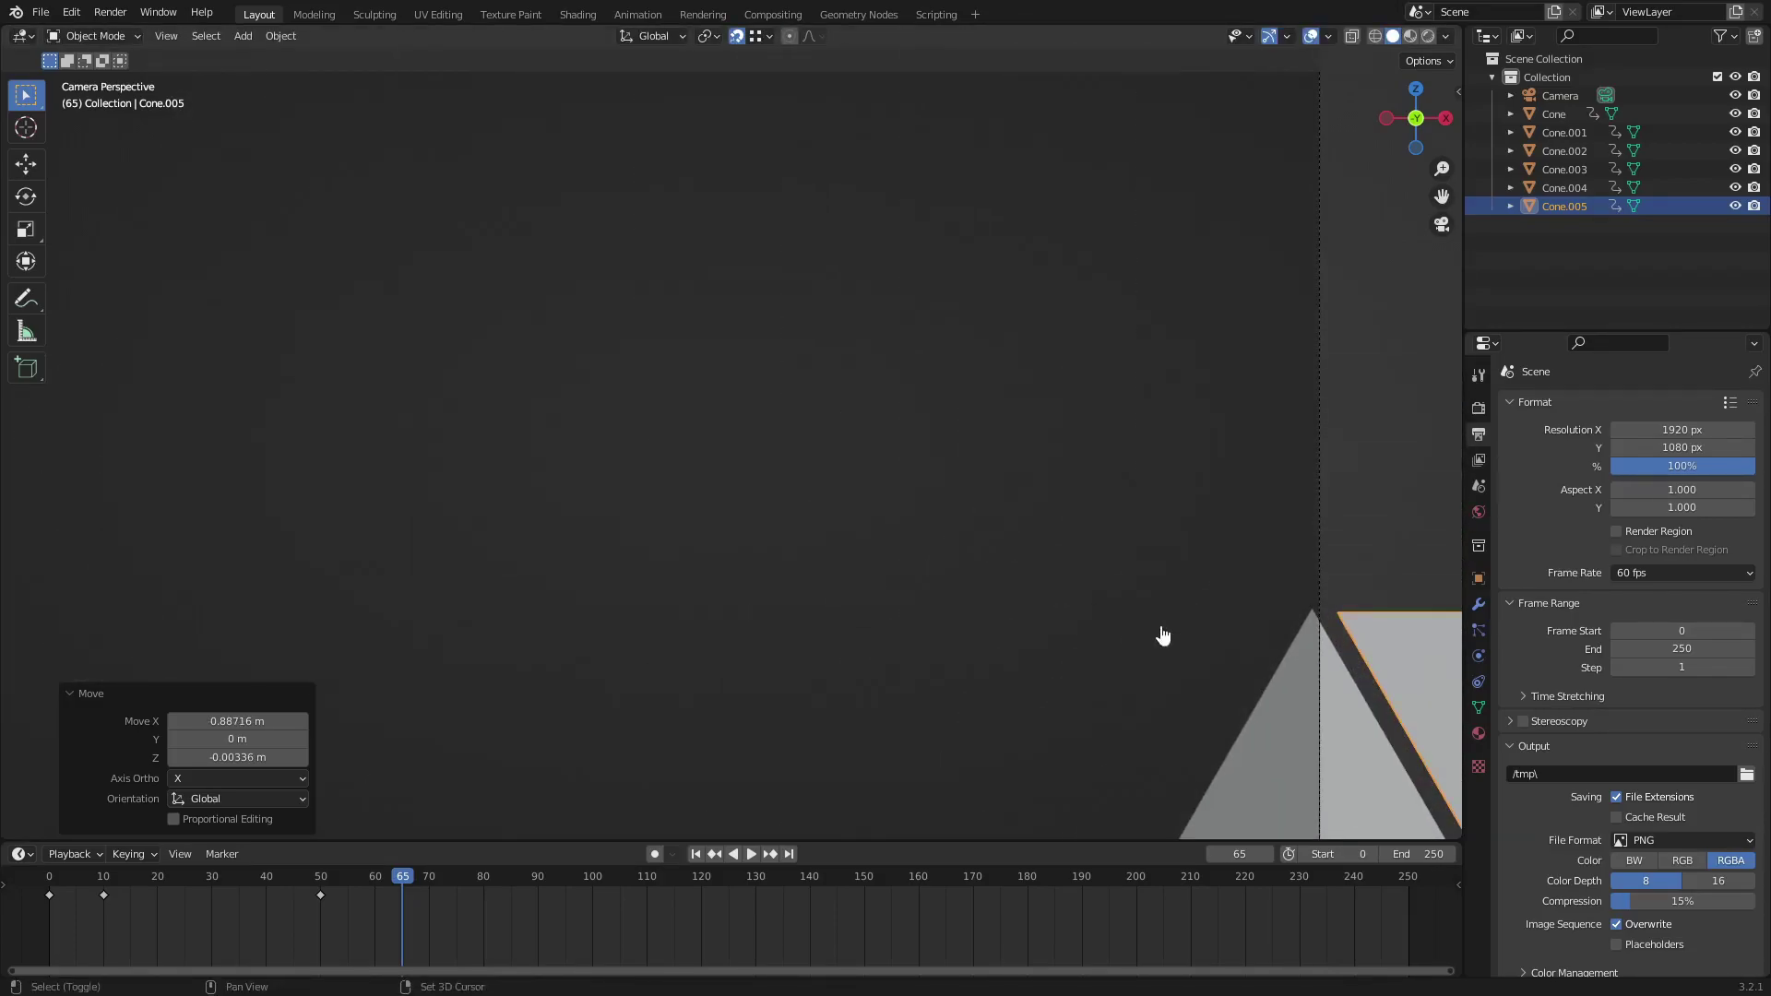
middle_click_drag(1174, 637, 474, 489, "shift")
scroll(605, 502, "up", 8)
middle_click_drag(605, 501, 1198, 458, "shift")
scroll(885, 505, "up", 3)
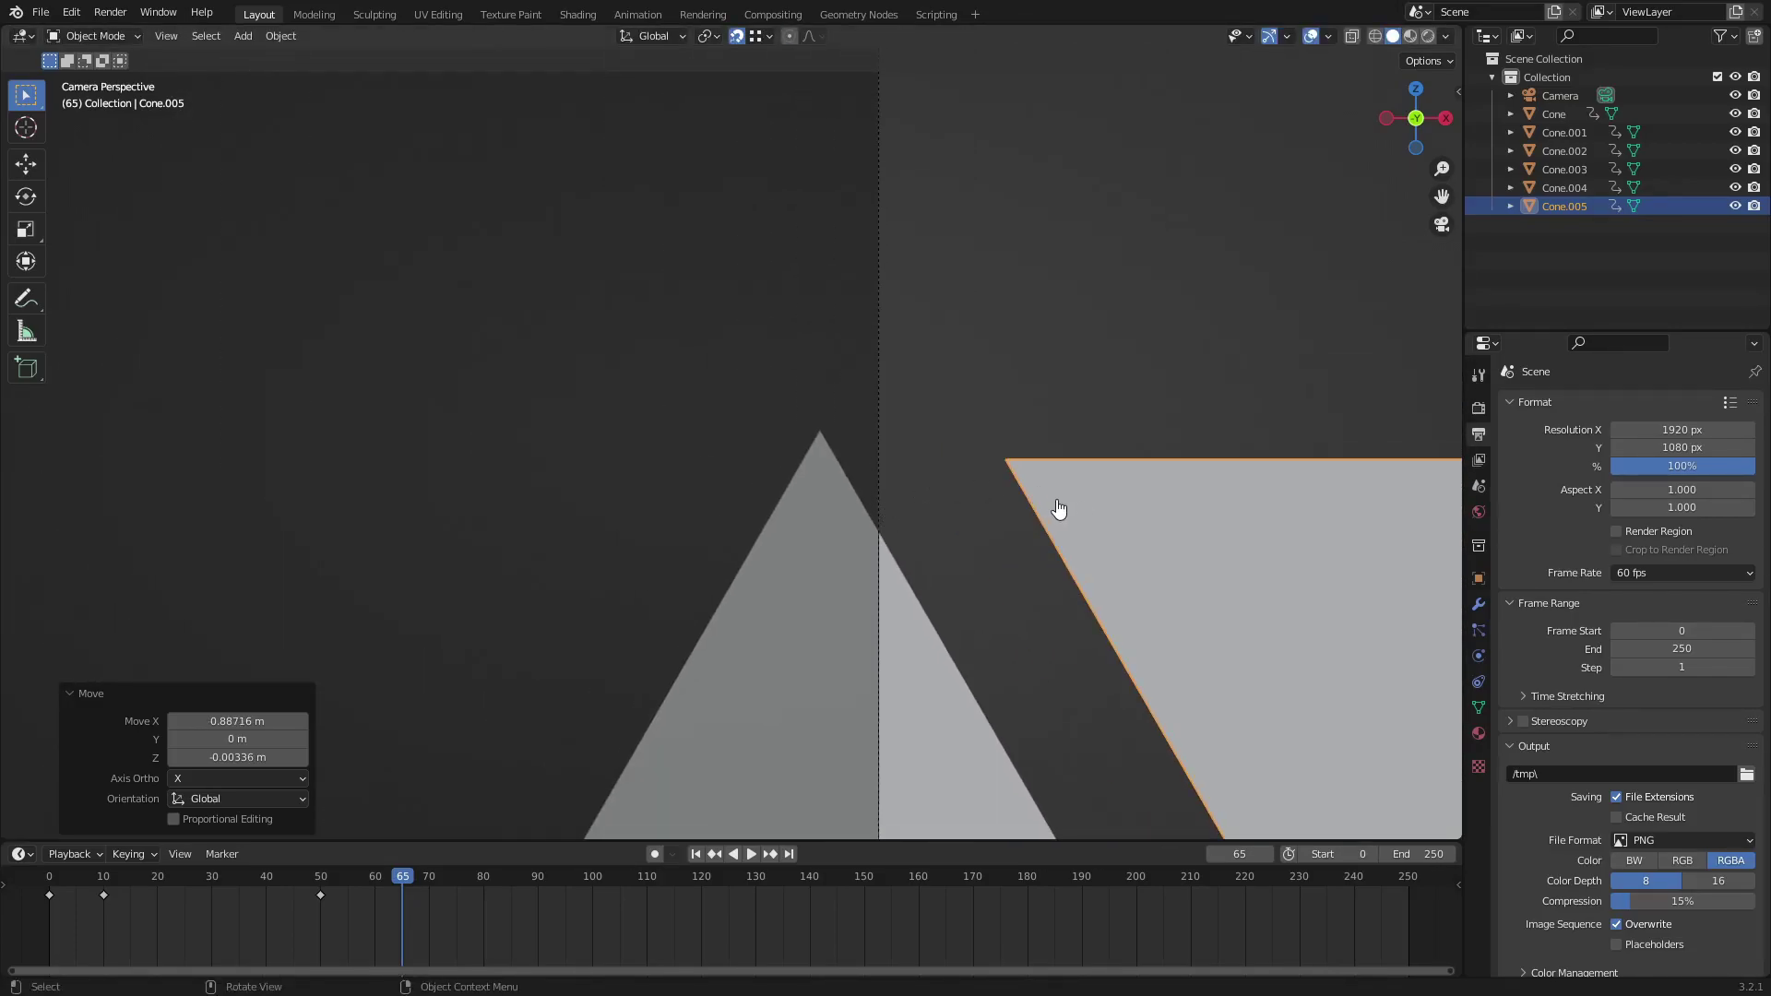
key("g")
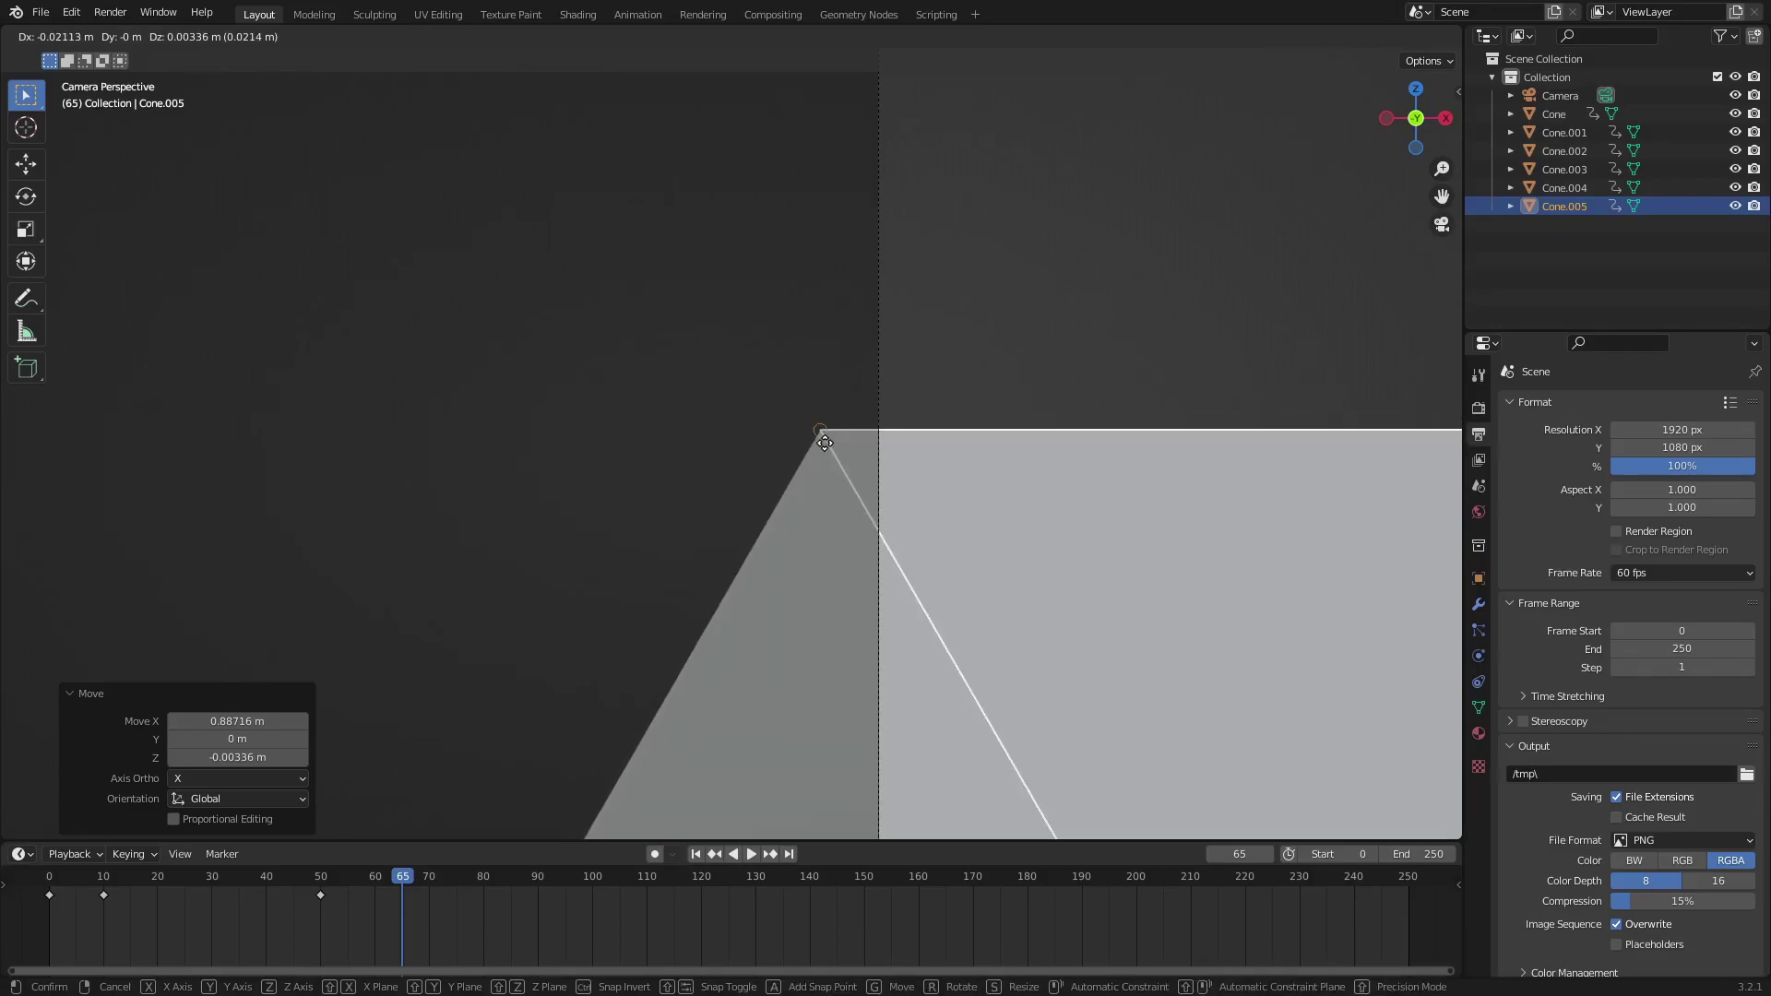
left_click(825, 443)
scroll(913, 503, "down", 5)
left_click(940, 412)
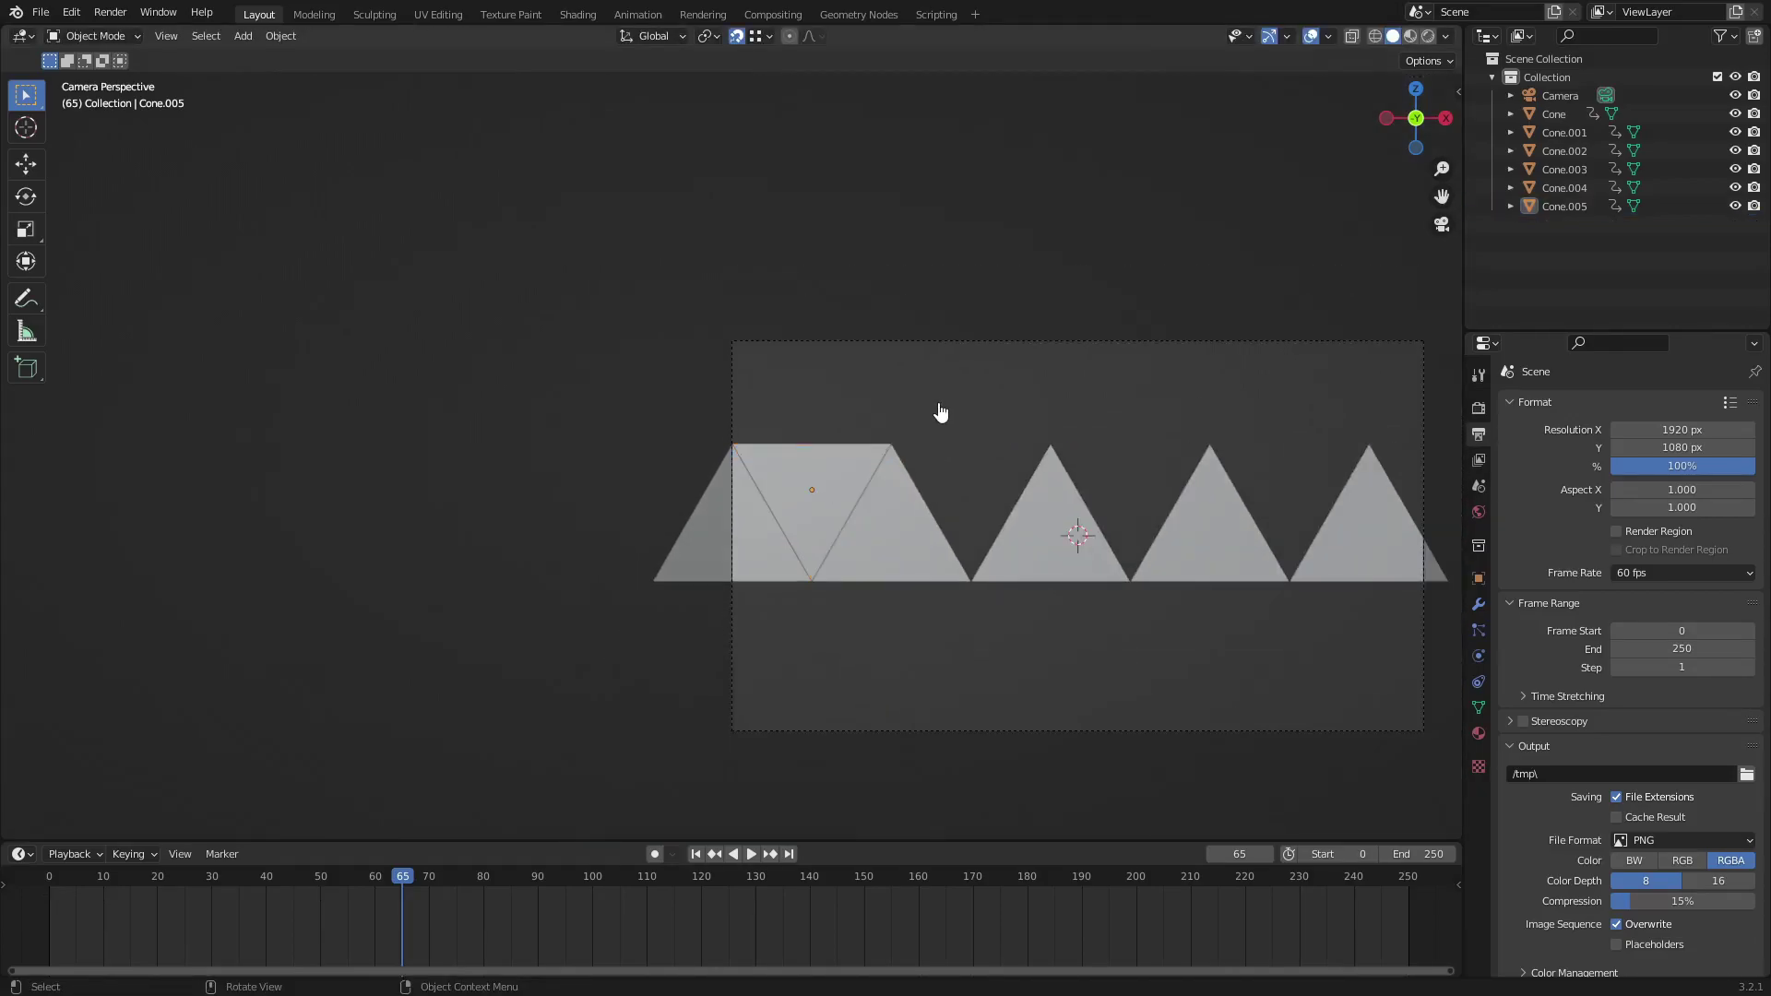
Reselect the inverted triangle and scrub the animation to frame 70.
middle_click_drag(940, 412, 692, 415, "shift")
scroll(532, 495, "up", 4)
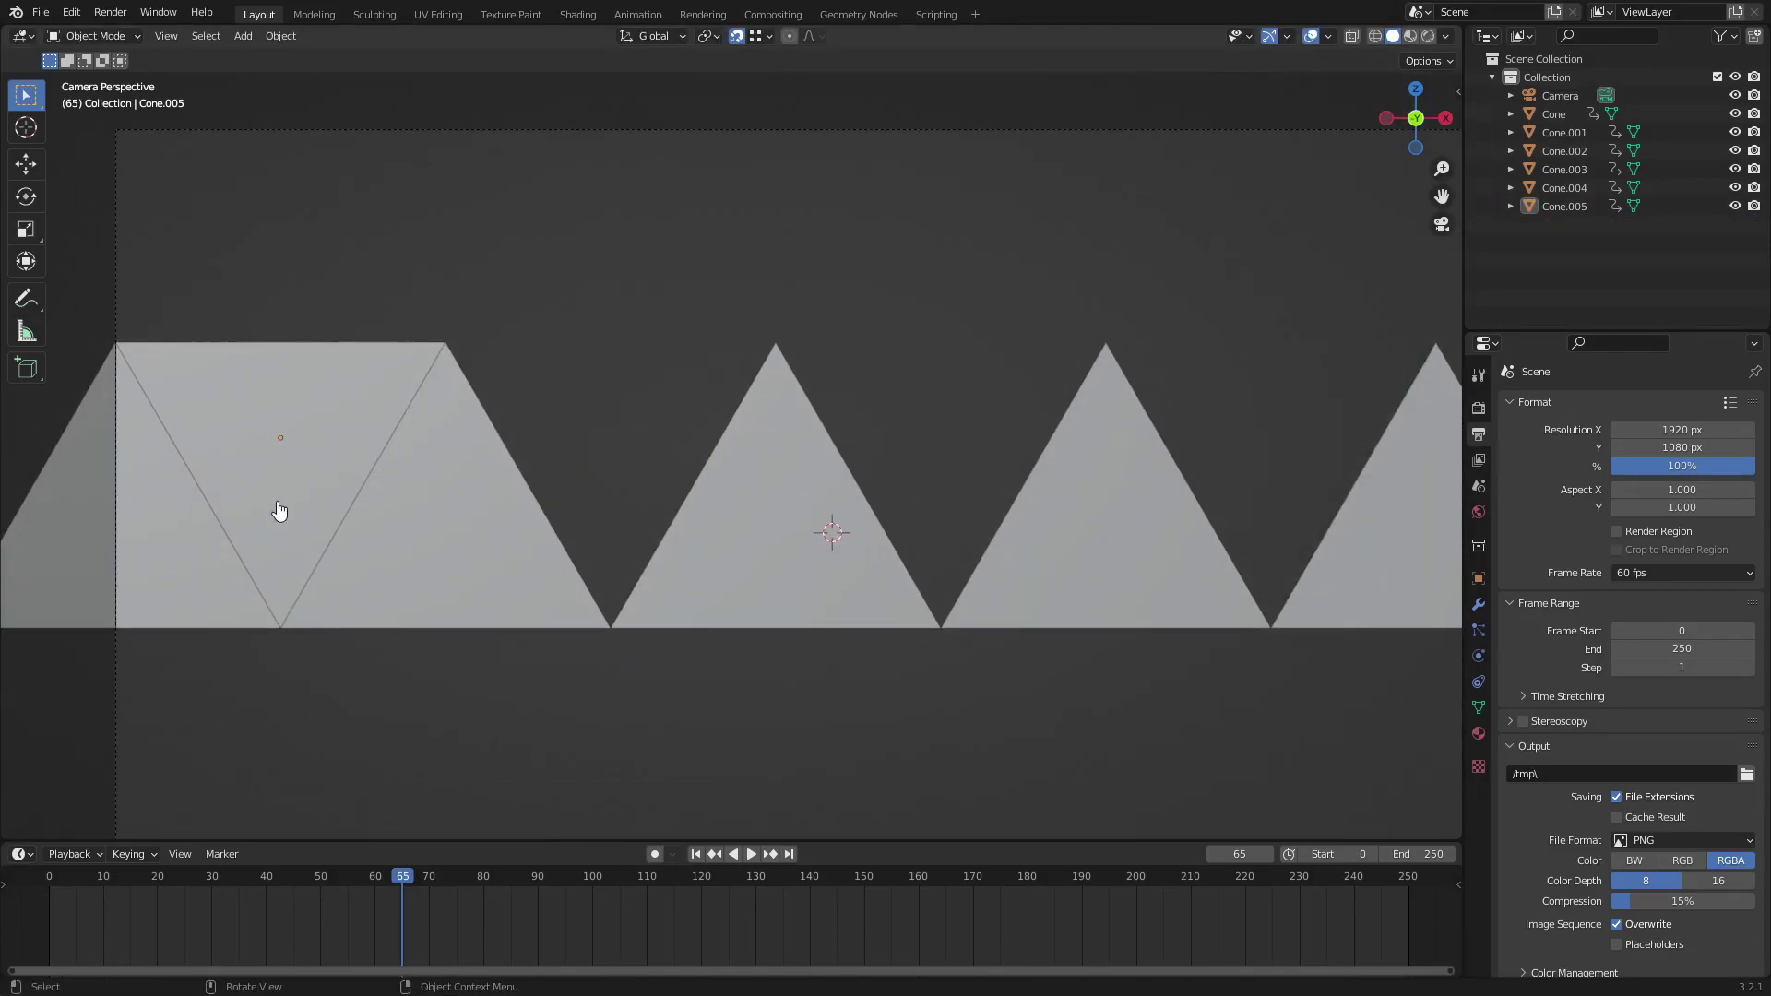
scroll(218, 459, "up", 1)
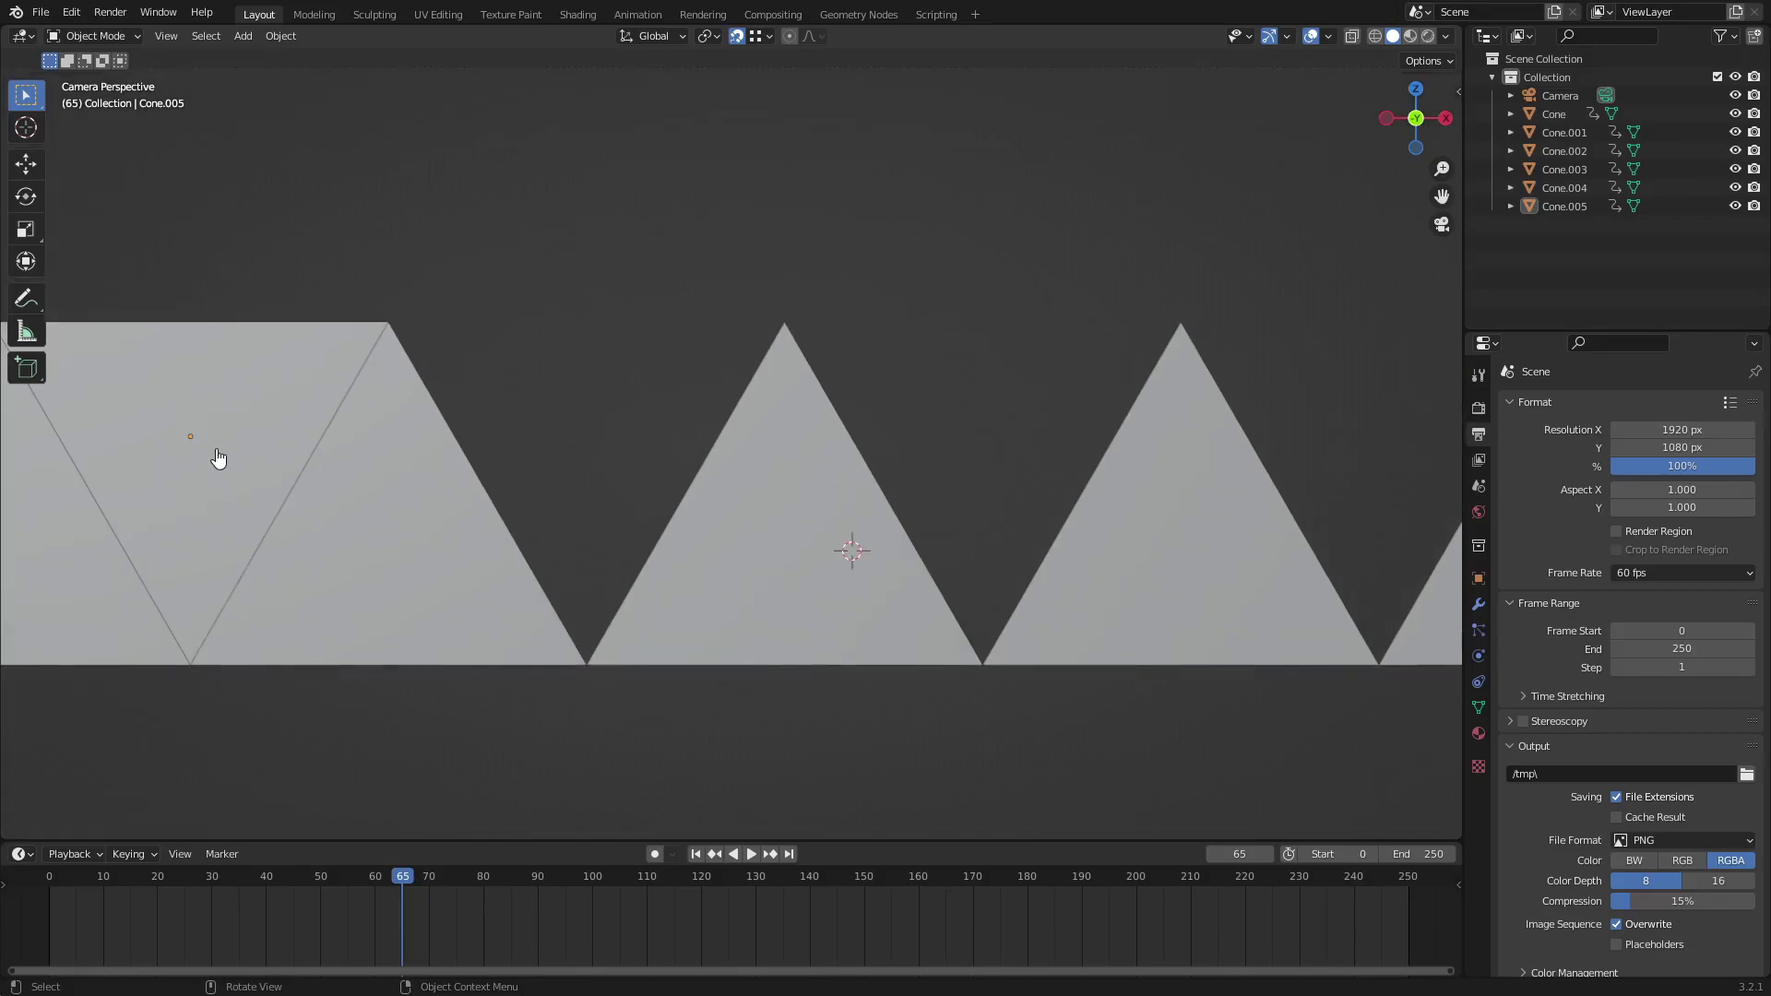
middle_click_drag(217, 459, 545, 490, "shift")
left_click(443, 470)
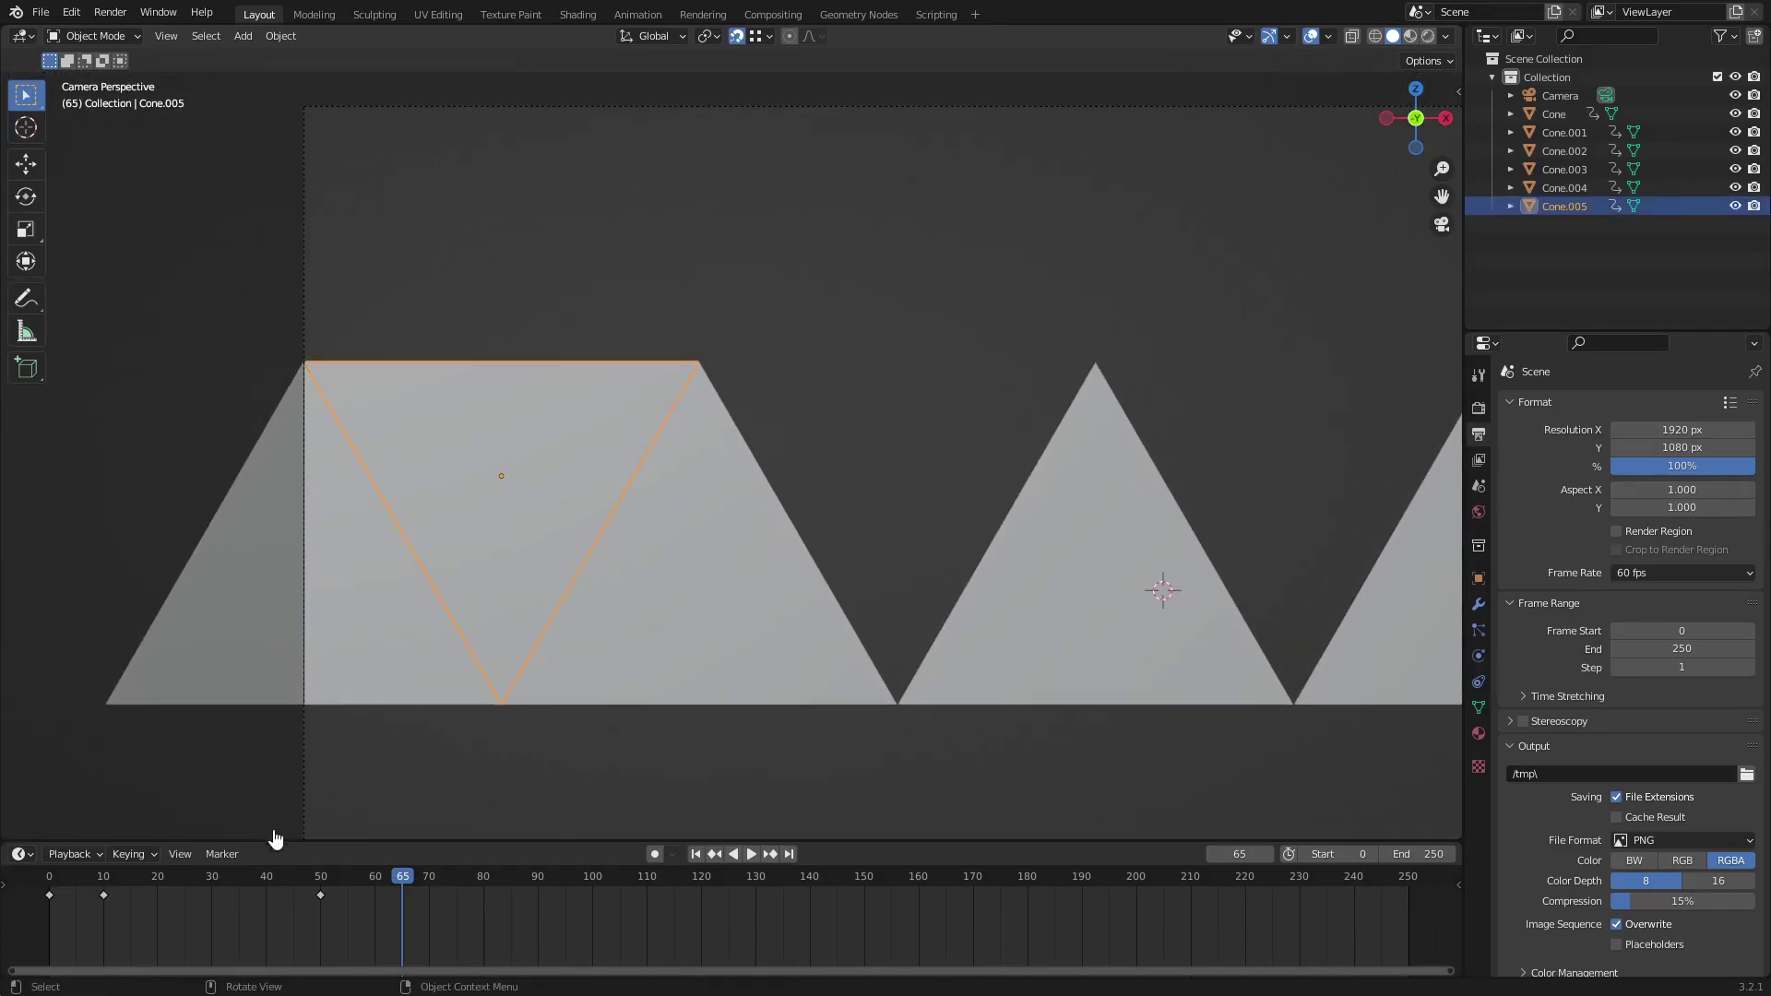
left_click_drag(268, 914, 429, 936)
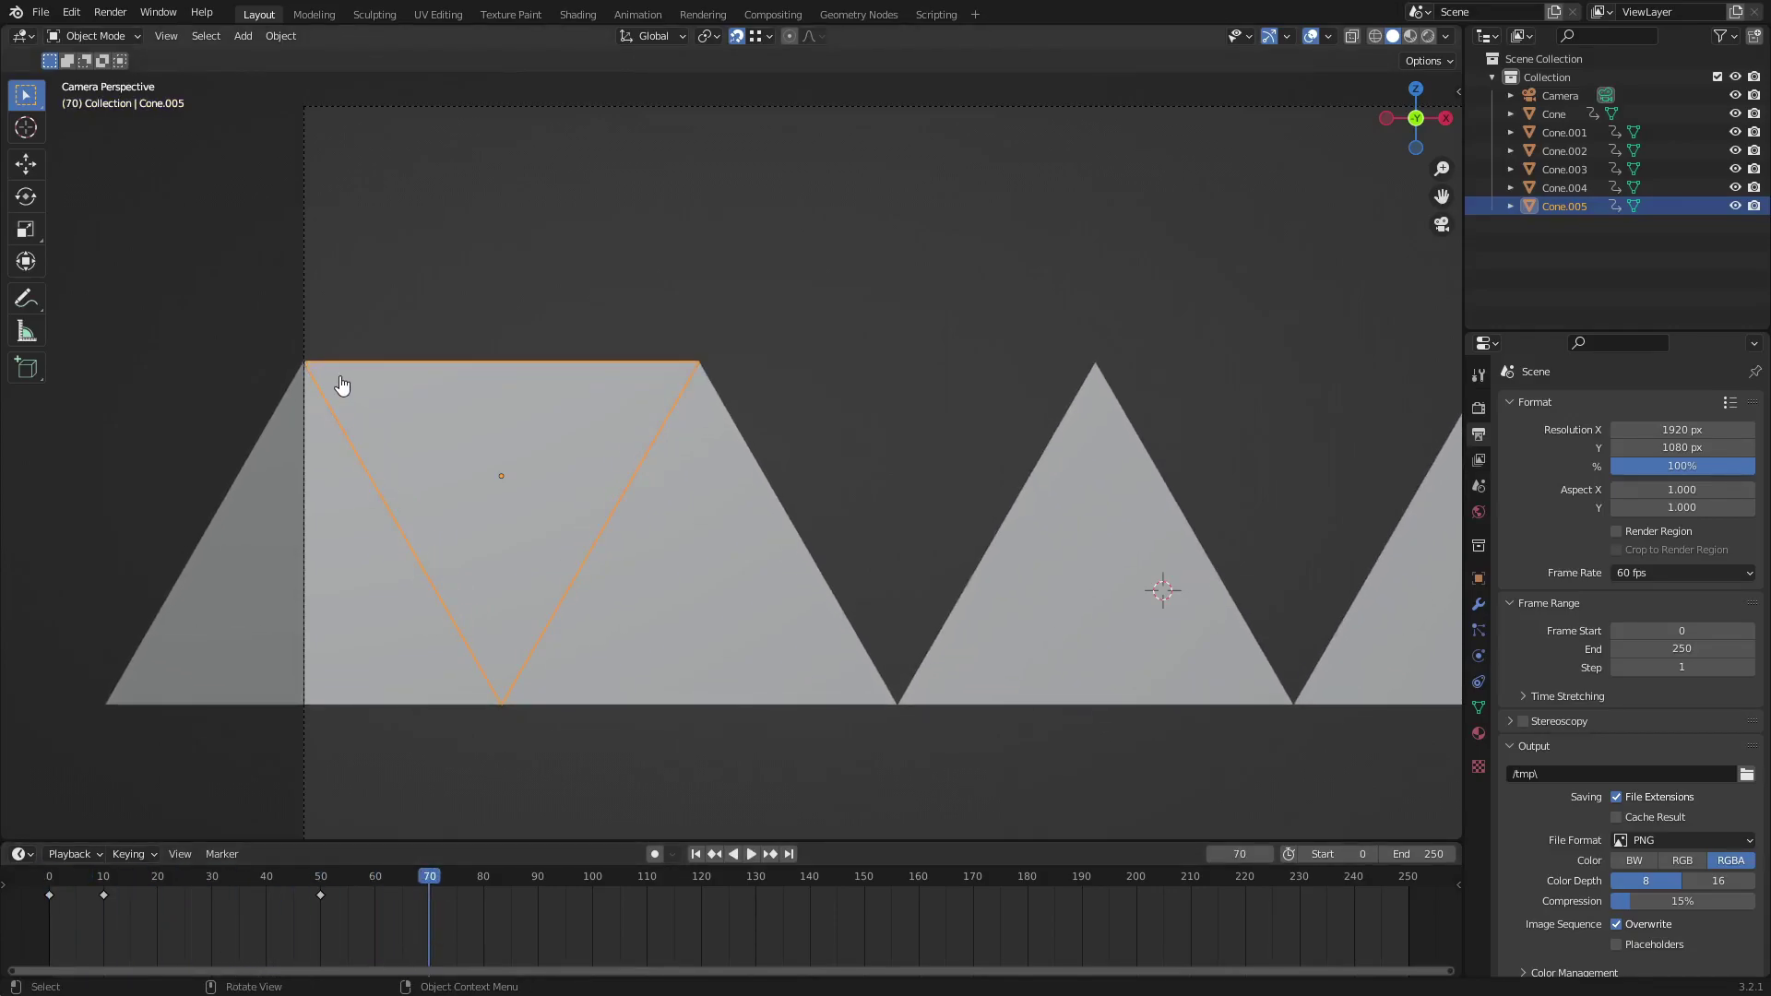
Duplicate the inverted triangle about 1.84 m along X and snap the copy's upper corner onto the second upright triangle's apex.
key("shift+d")
left_click(732, 368)
scroll(720, 374, "up", 5)
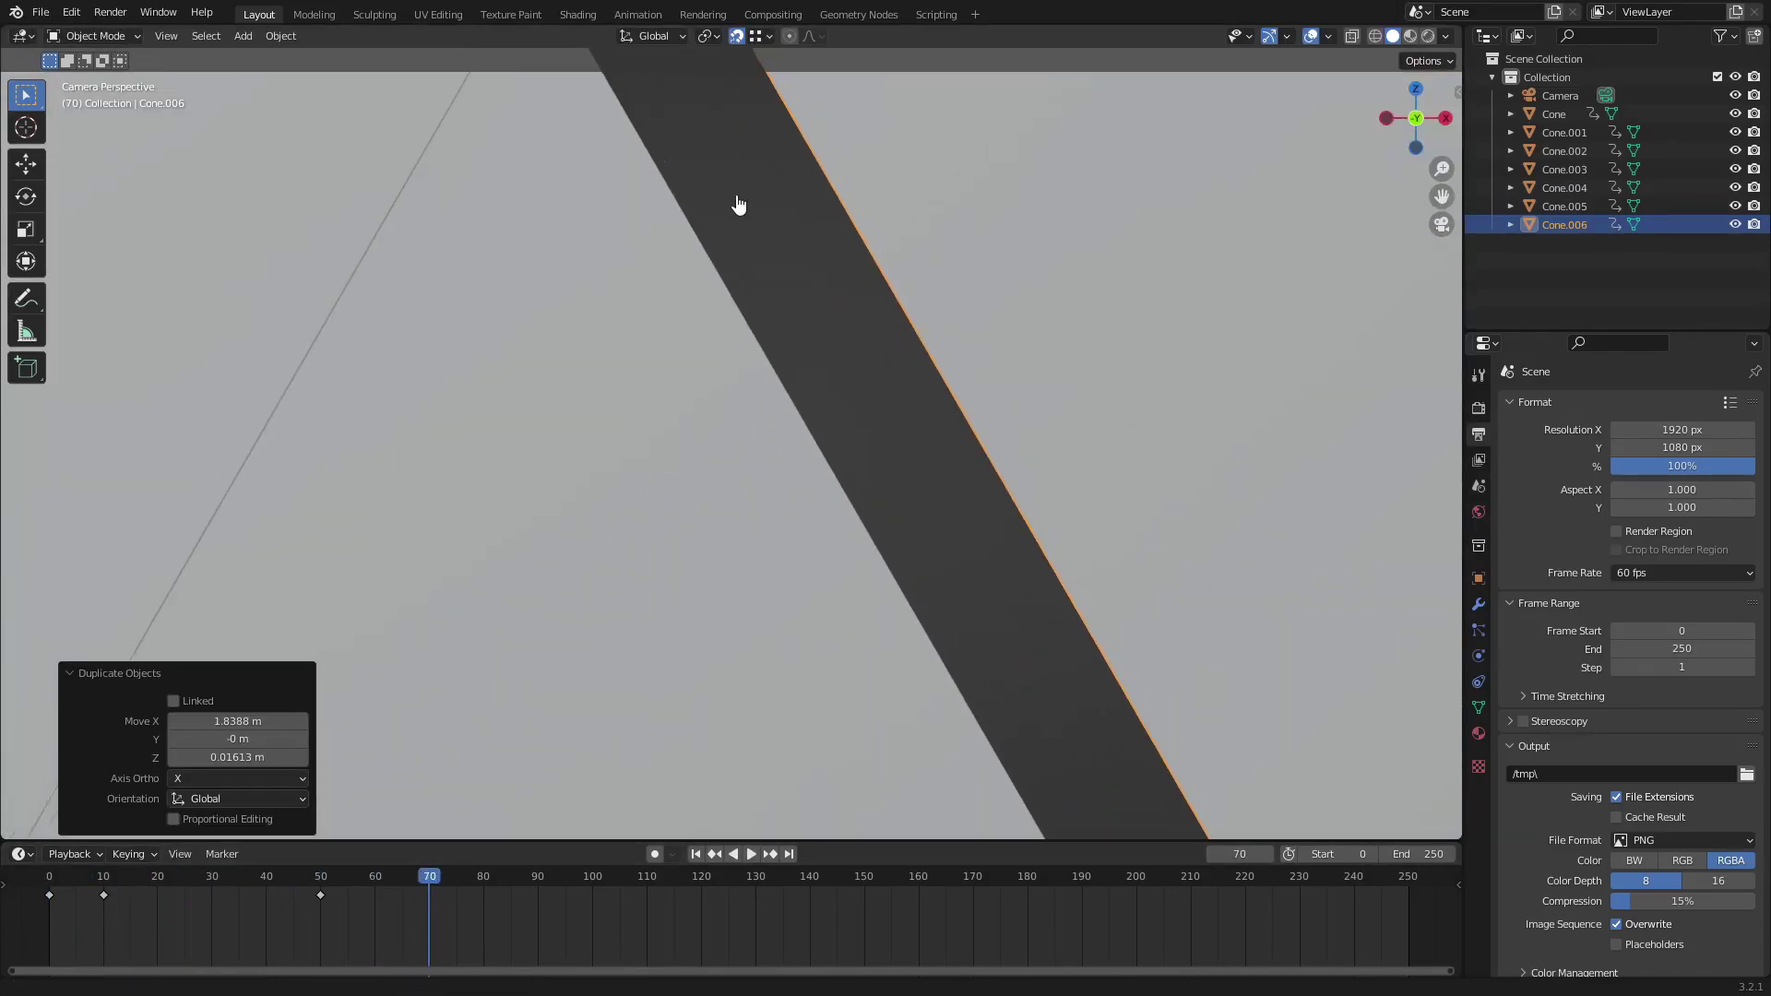
scroll(736, 189, "down", 4)
key("g")
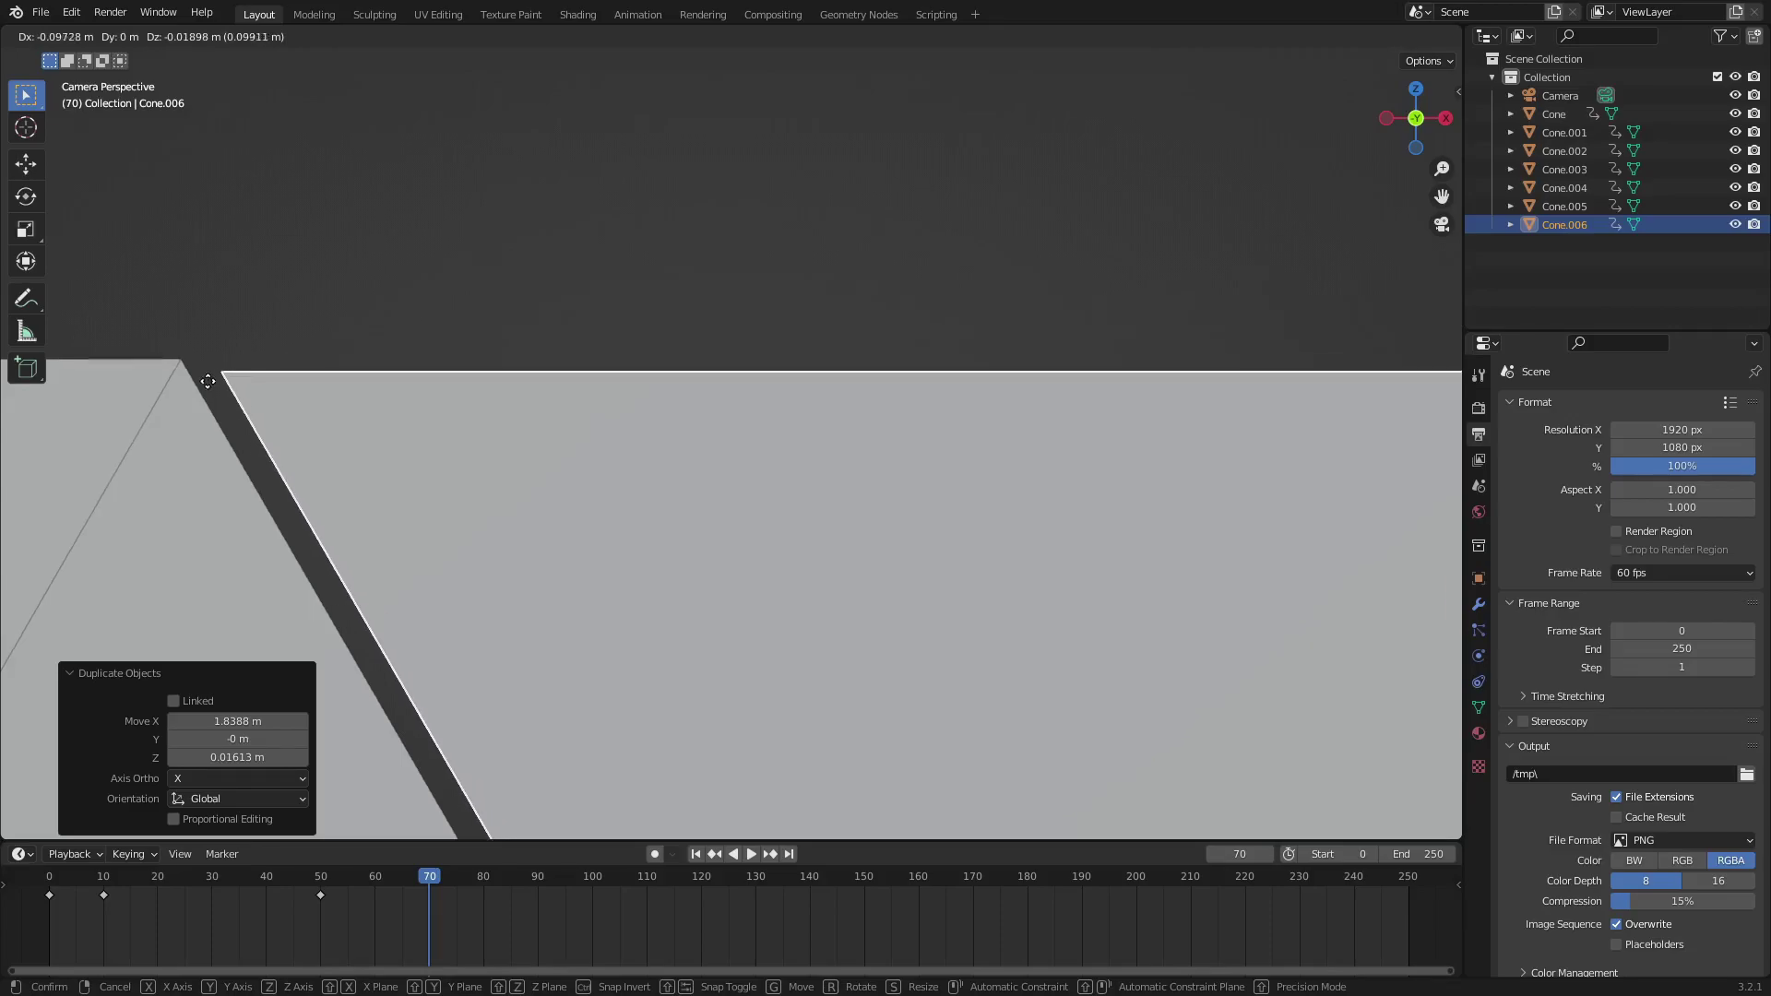
left_click(194, 384)
Select all ten triangles of the row and place a duplicate row about 1.516 m along negative Z, just below the original.
scroll(719, 562, "down", 20)
middle_click_drag(977, 551, 703, 577, "shift")
scroll(701, 577, "up", 5)
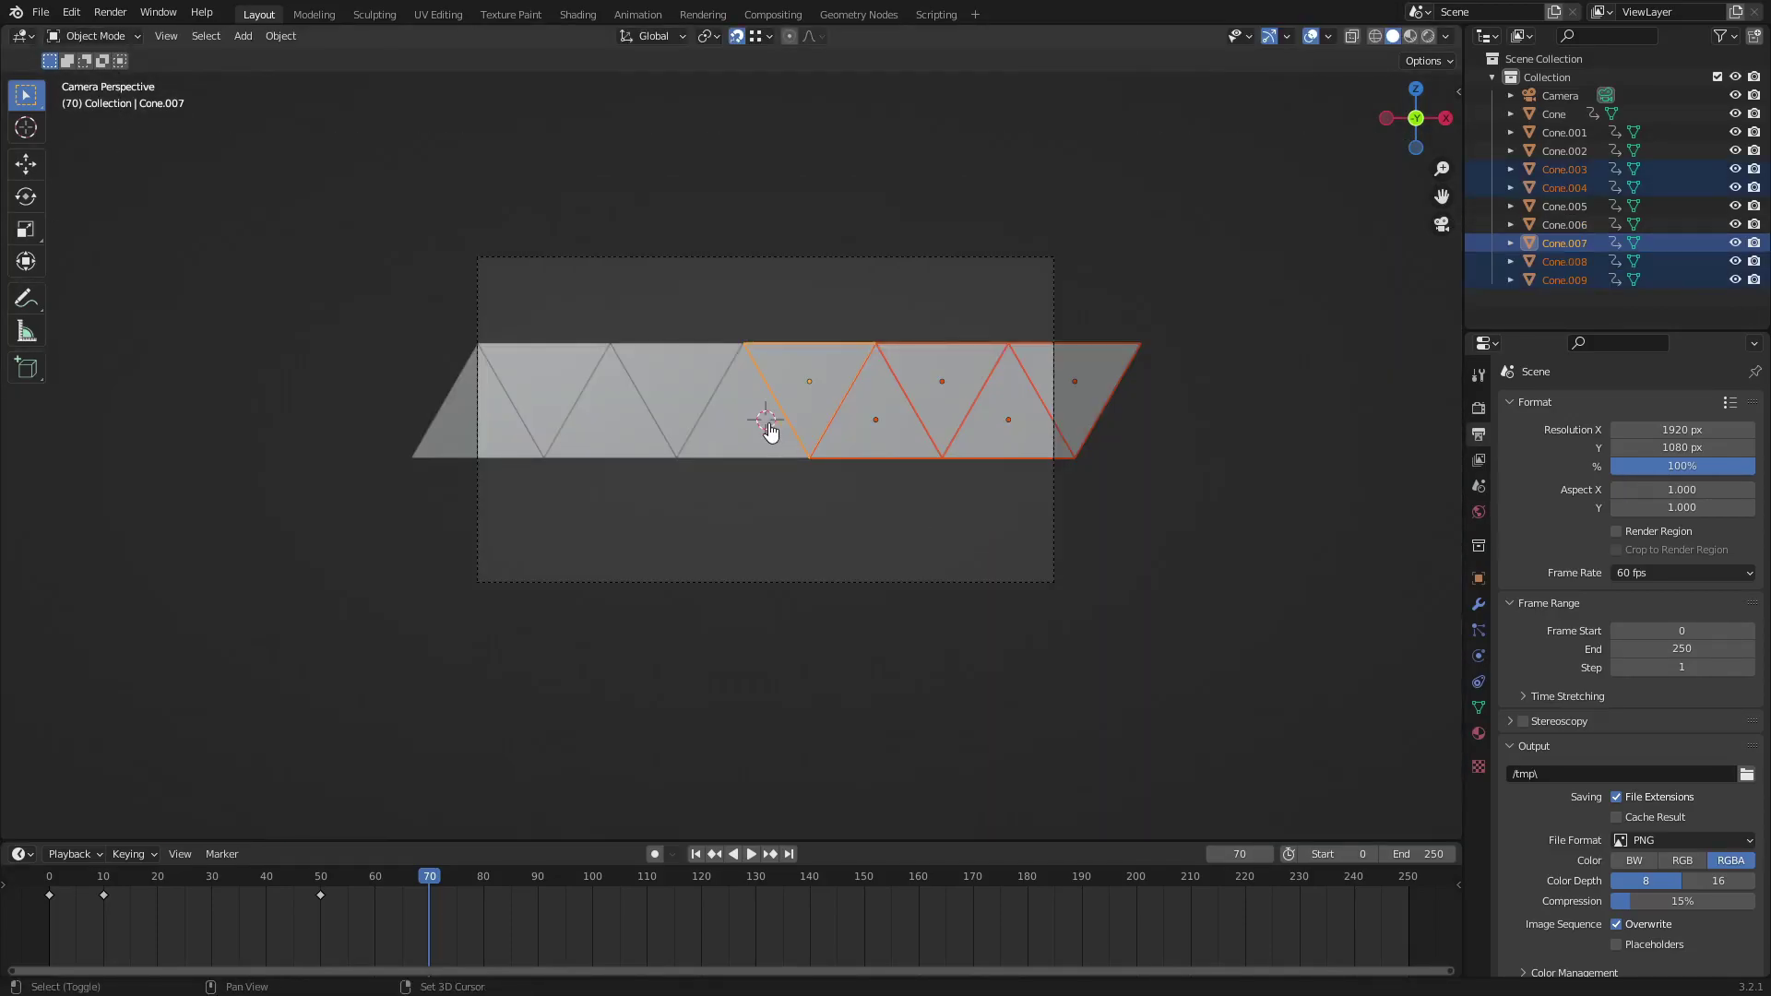
left_click(770, 432, "shift")
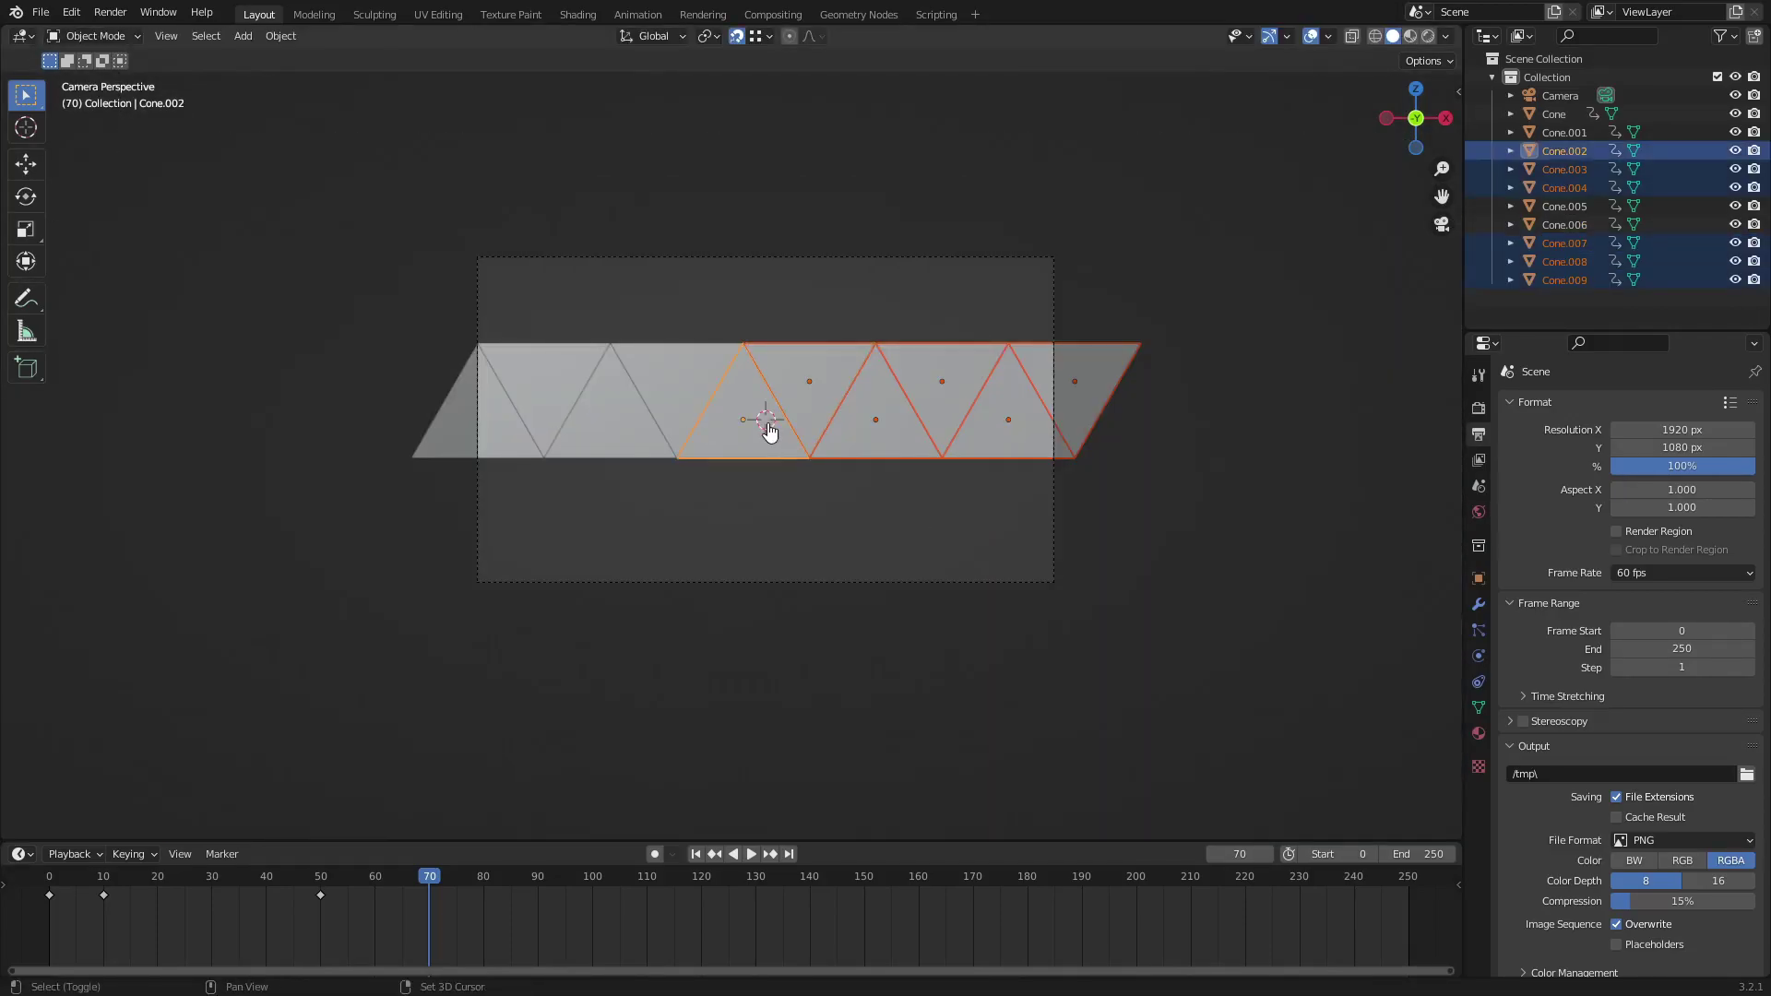
left_click(688, 386, "shift")
left_click(623, 436, "shift")
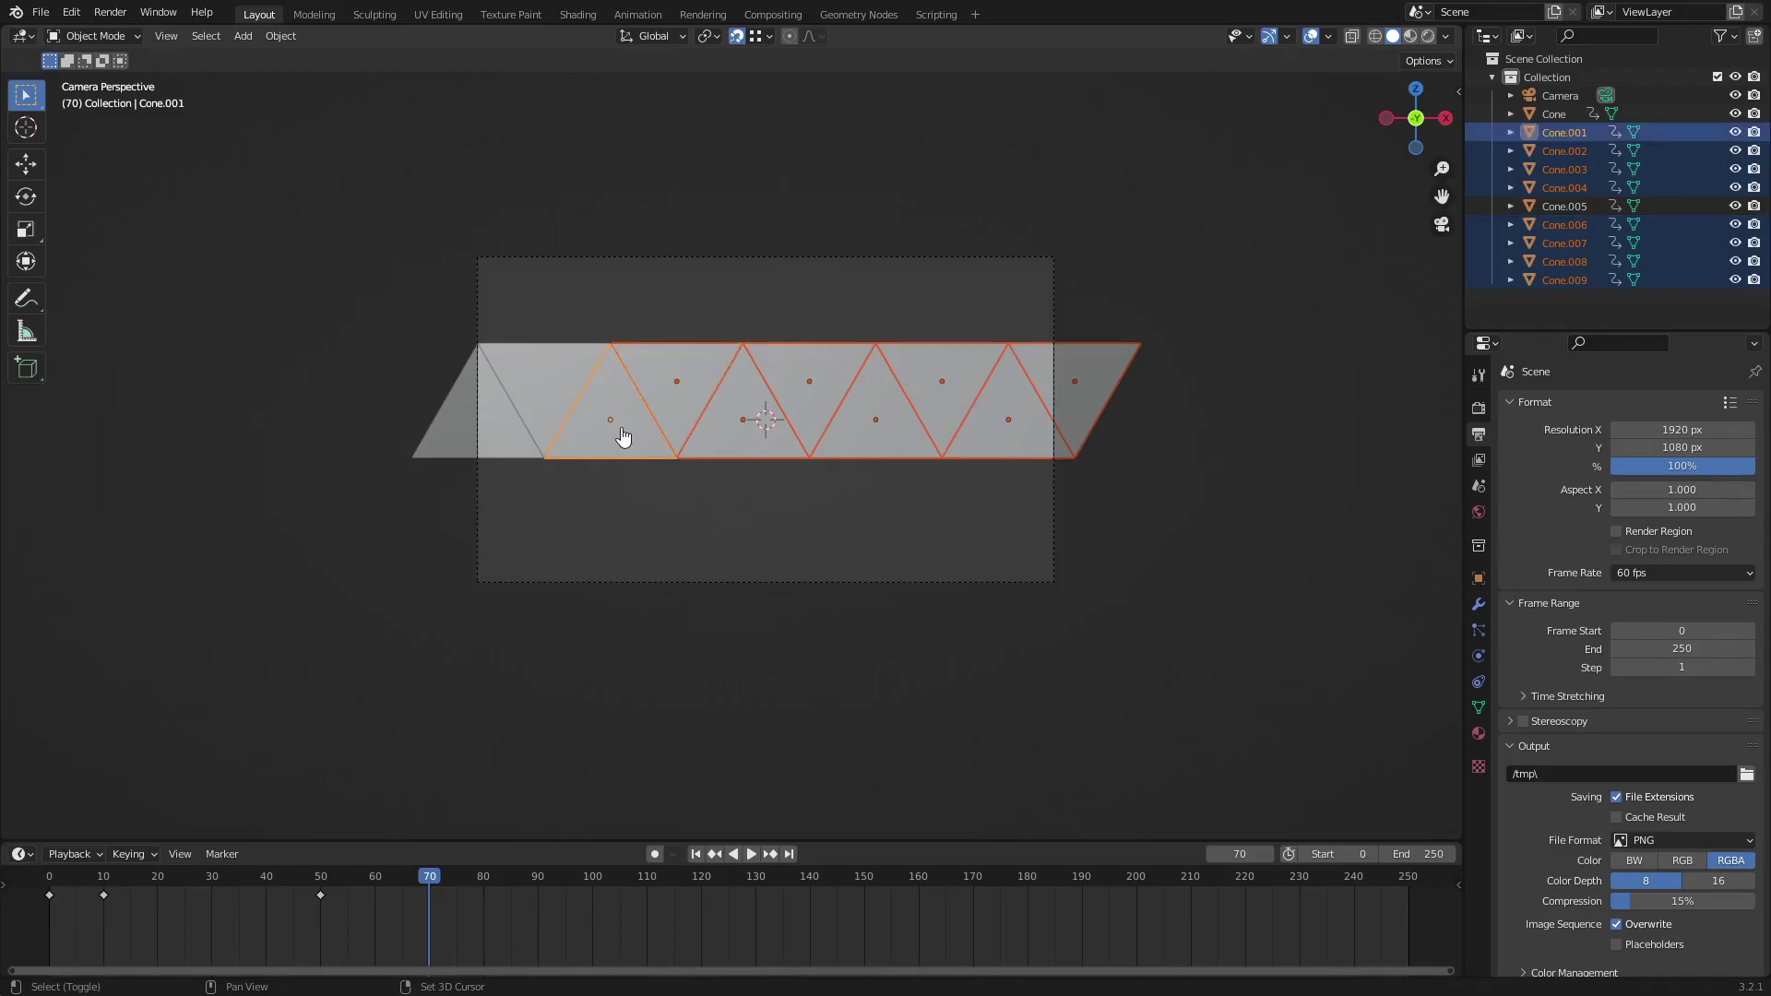
left_click(542, 378, "shift")
left_click(505, 437, "shift")
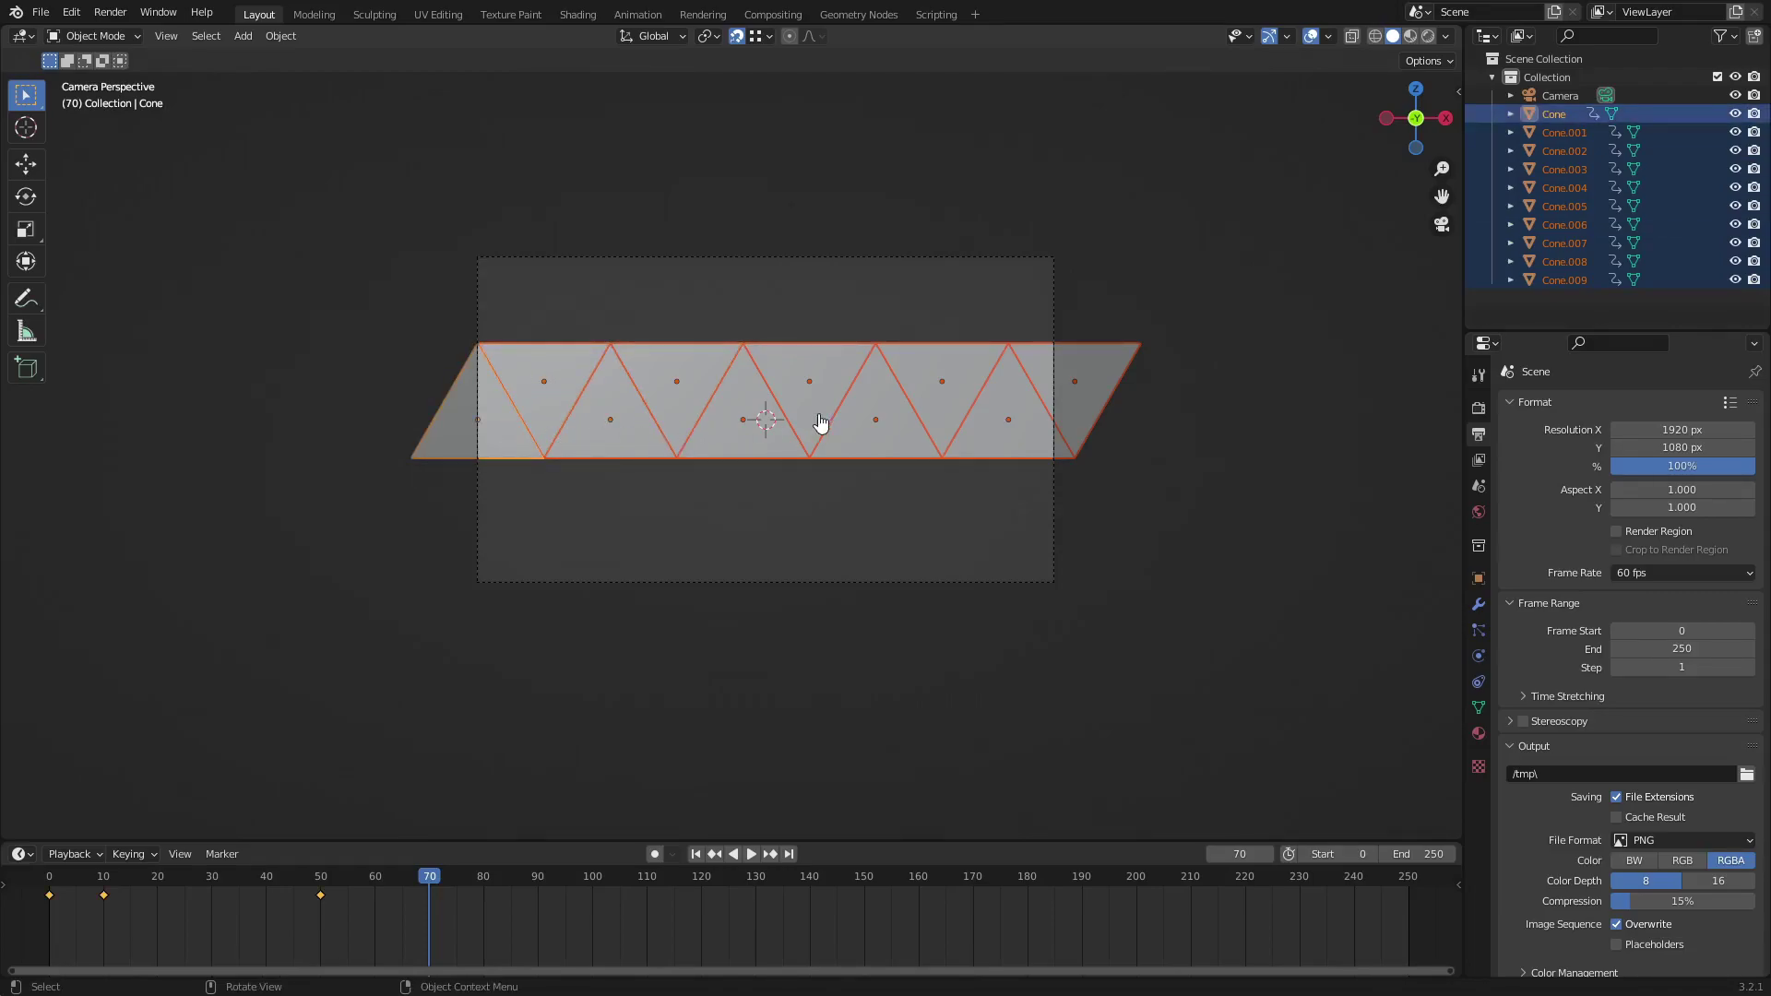
scroll(820, 423, "up", 4)
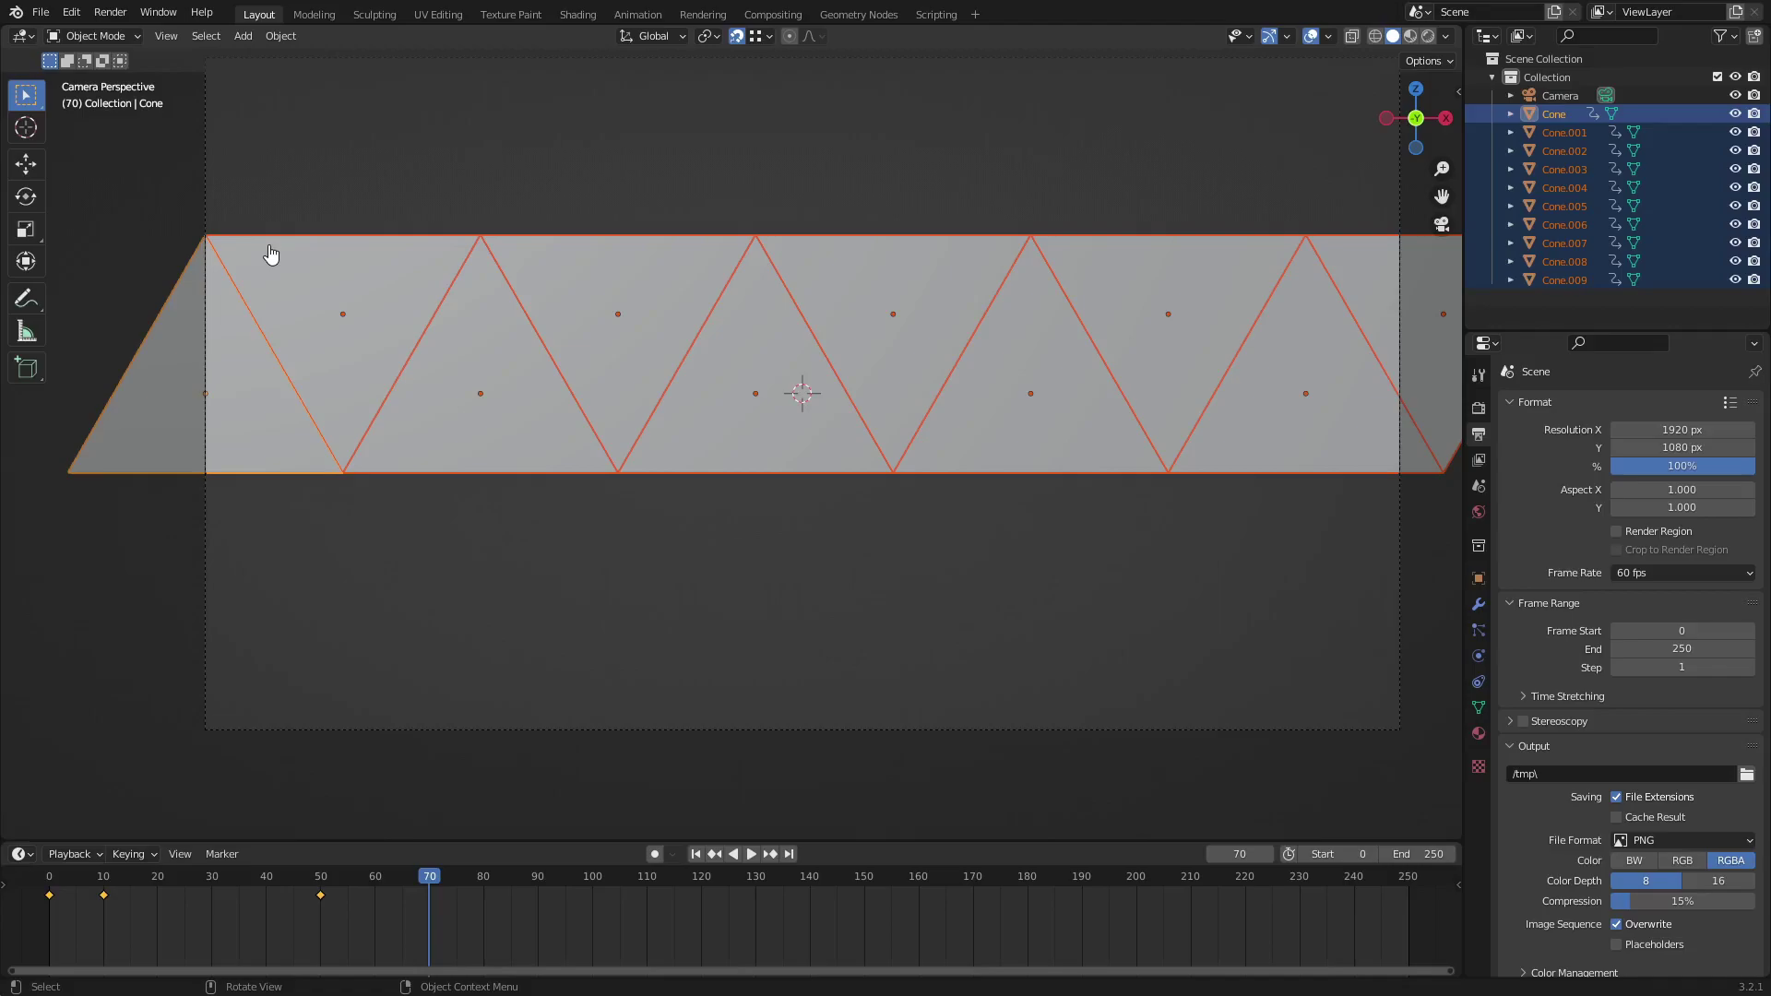
key("shift+d")
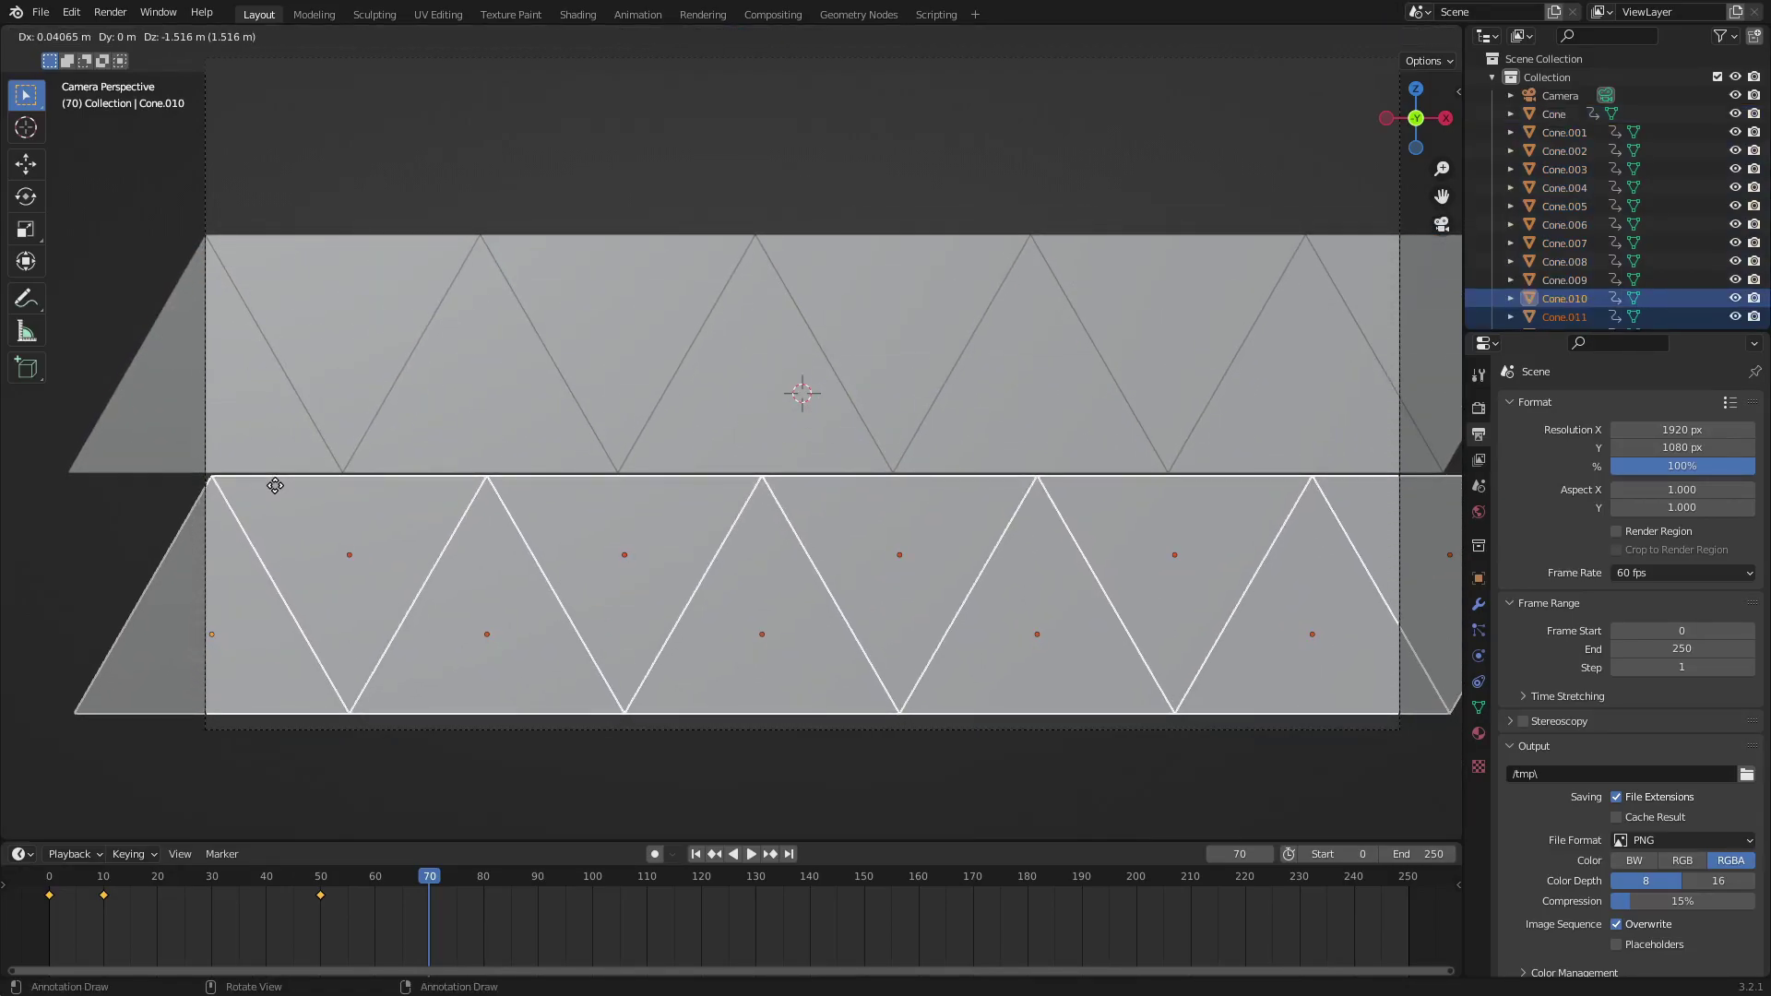
left_click(275, 485)
Shift the duplicated row along negative X and snap its first apex onto the upper row's leftmost base corner.
scroll(834, 458, "up", 6)
scroll(920, 435, "up", 3)
key("g")
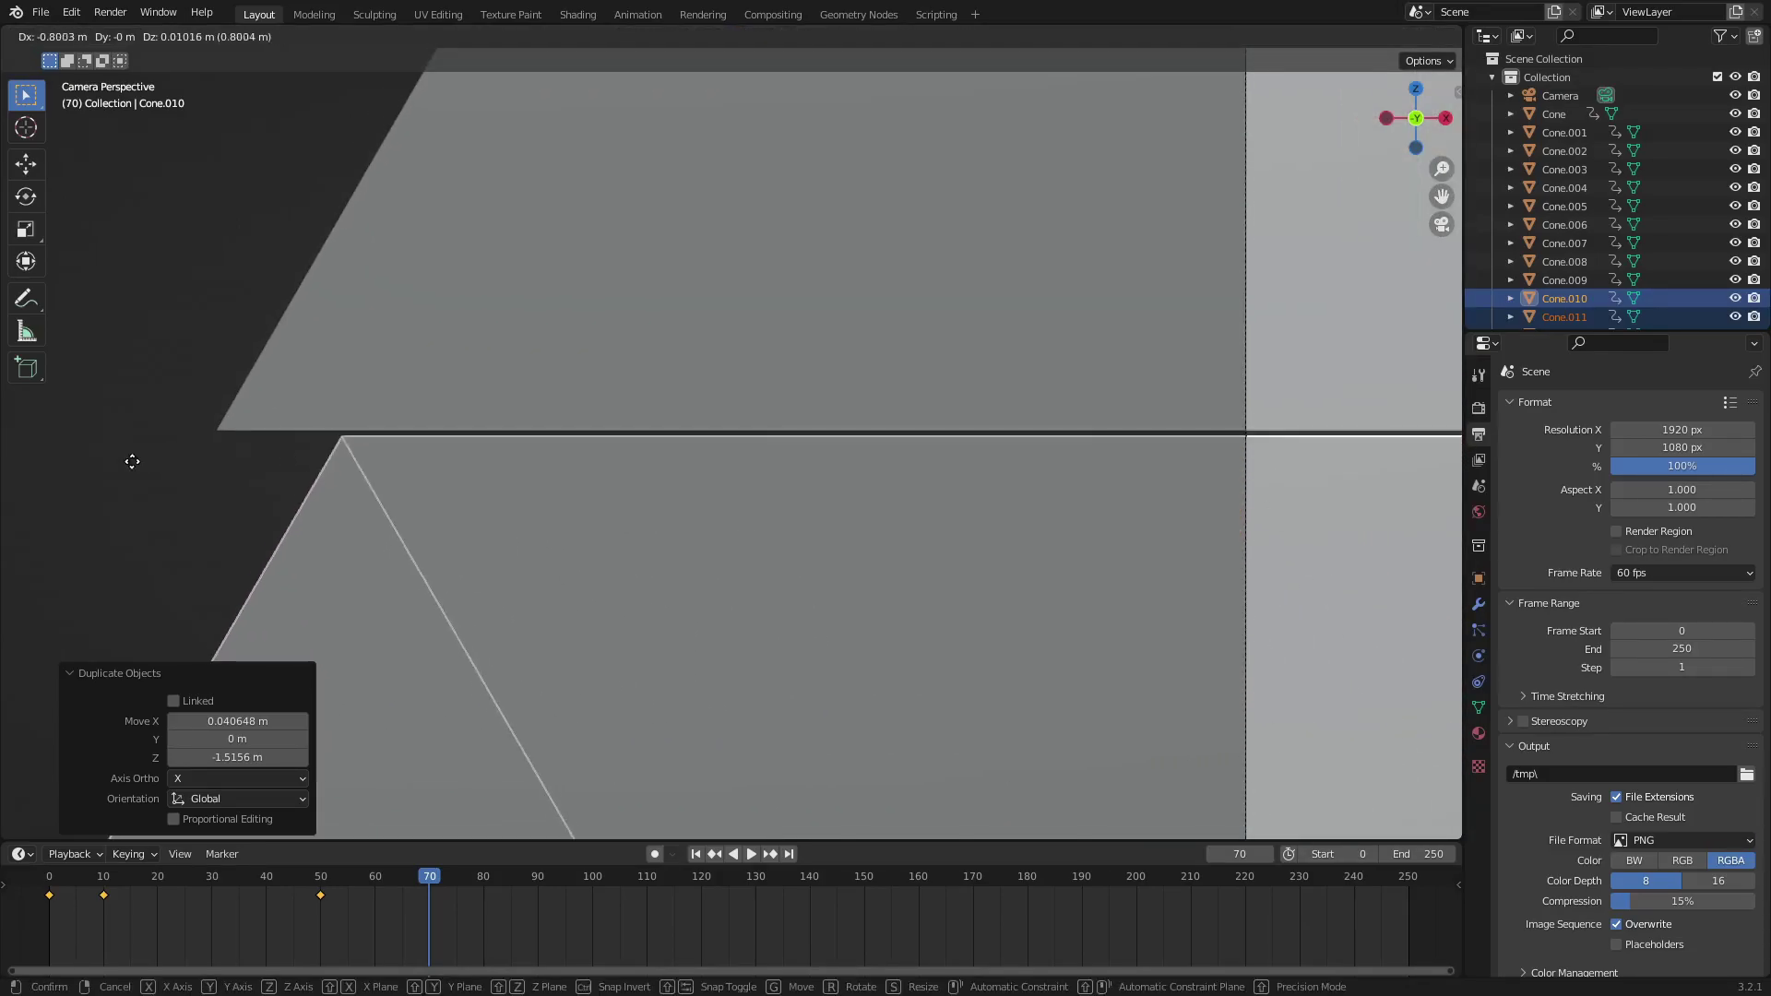
left_click(203, 464)
middle_click_drag(262, 444, 830, 444, "shift")
scroll(1012, 427, "up", 3)
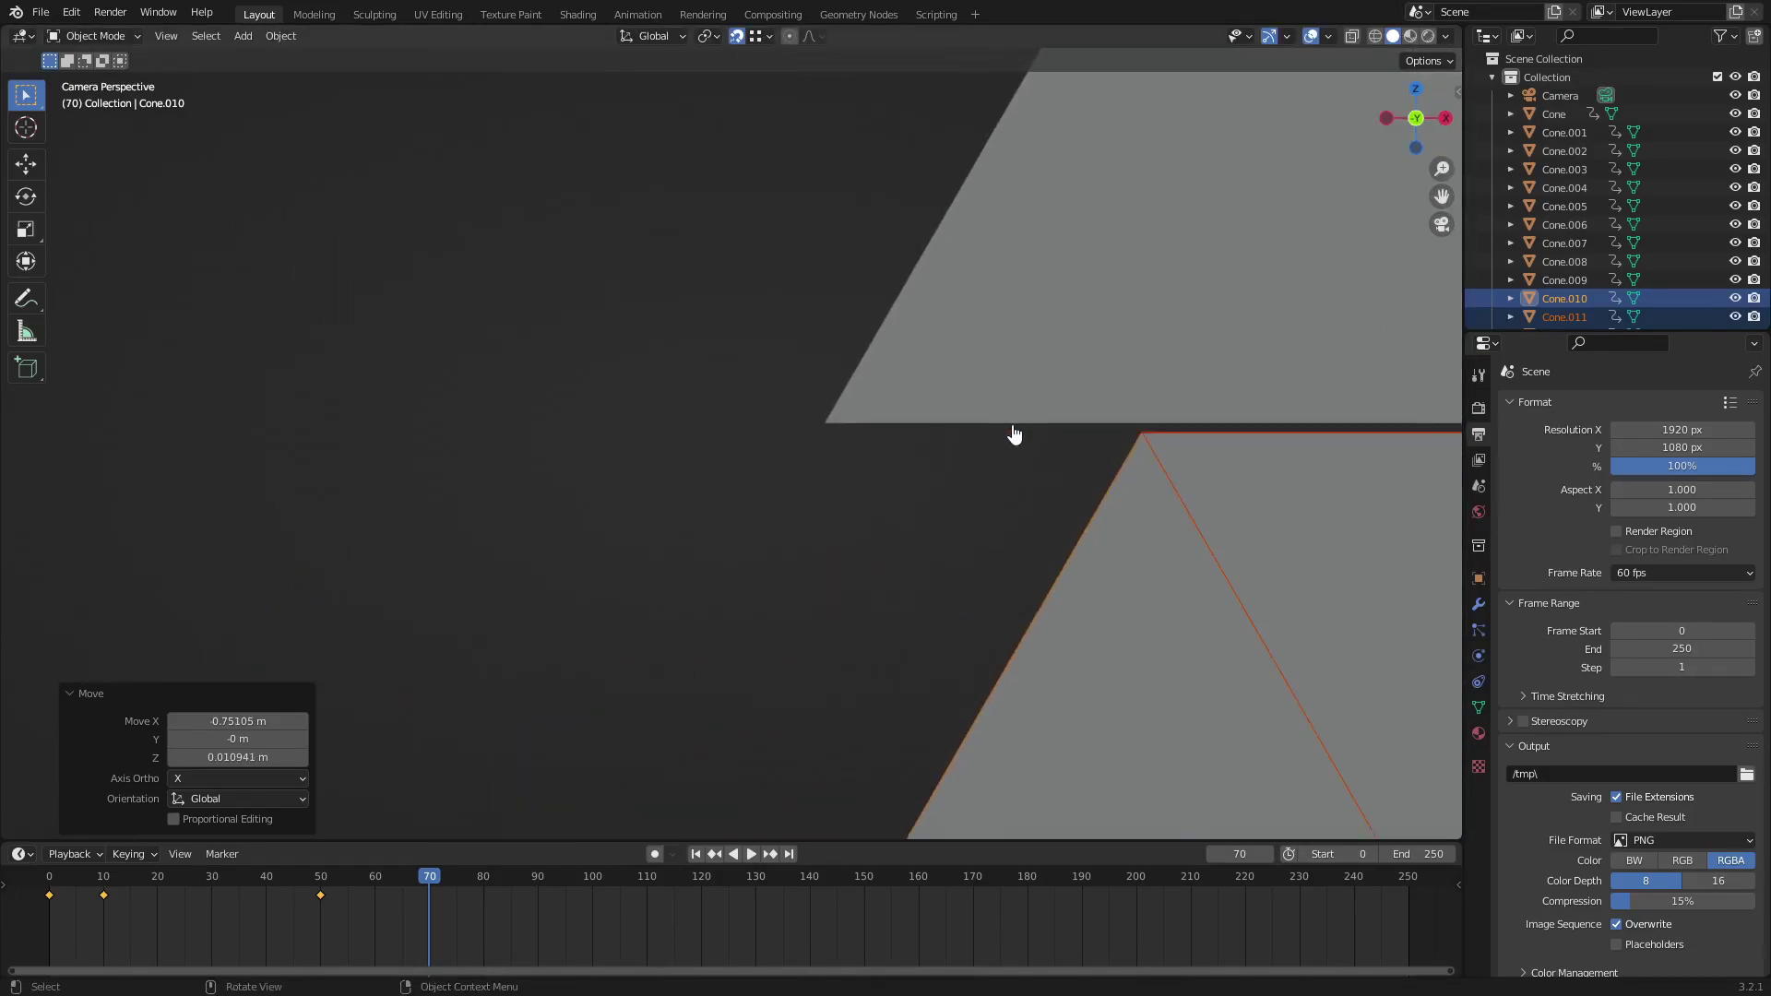
key("g")
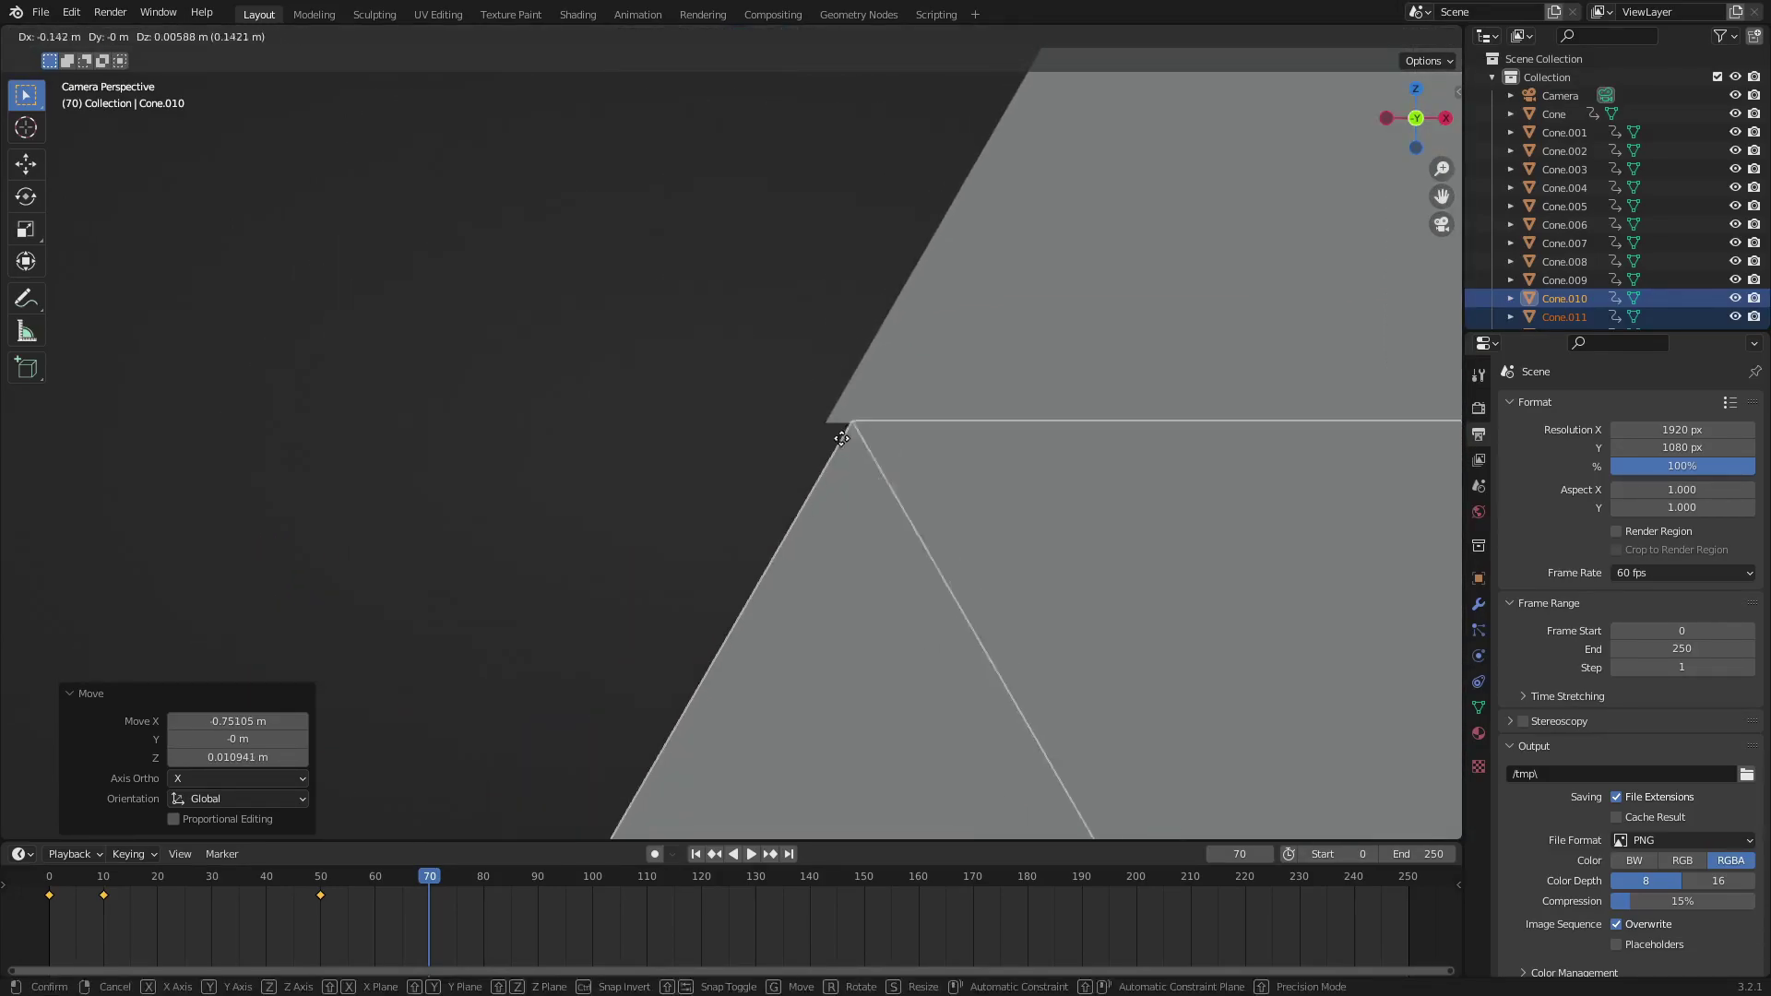
left_click(827, 444)
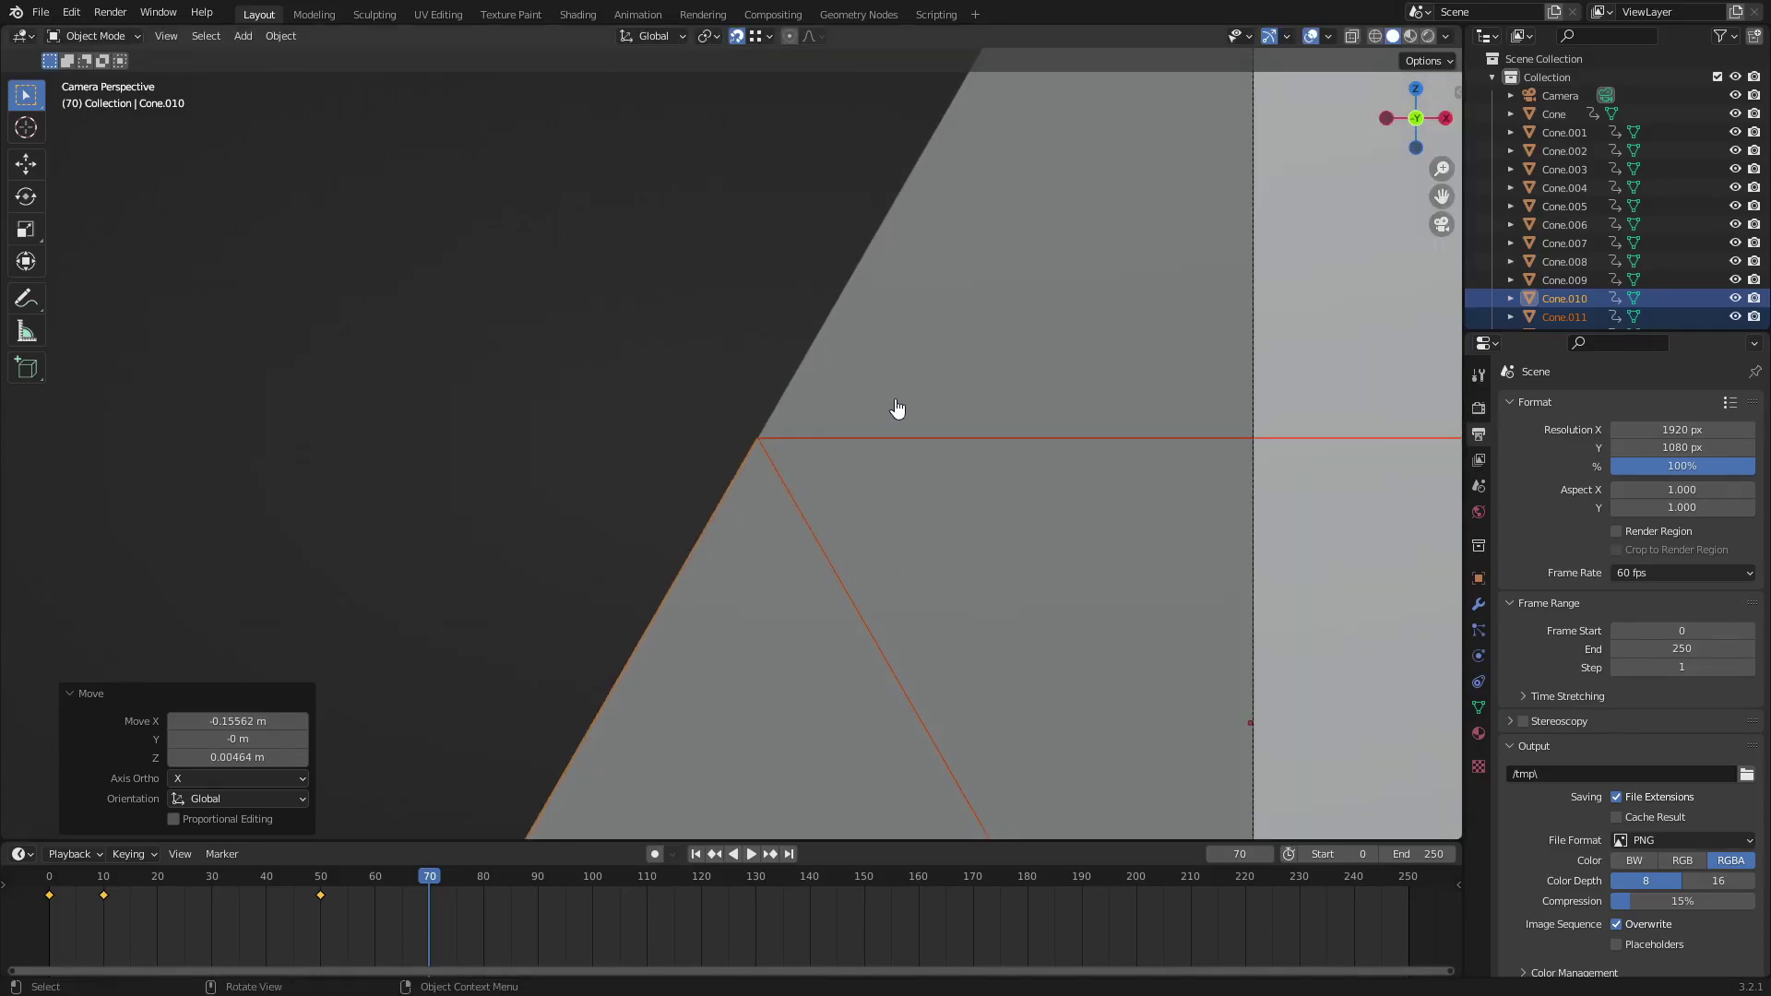
Duplicate the last upright triangle of the lower row and place the copy about 1.85 m along X.
scroll(923, 415, "down", 5)
scroll(831, 424, "up", 4)
middle_click_drag(1040, 471, 631, 445, "shift")
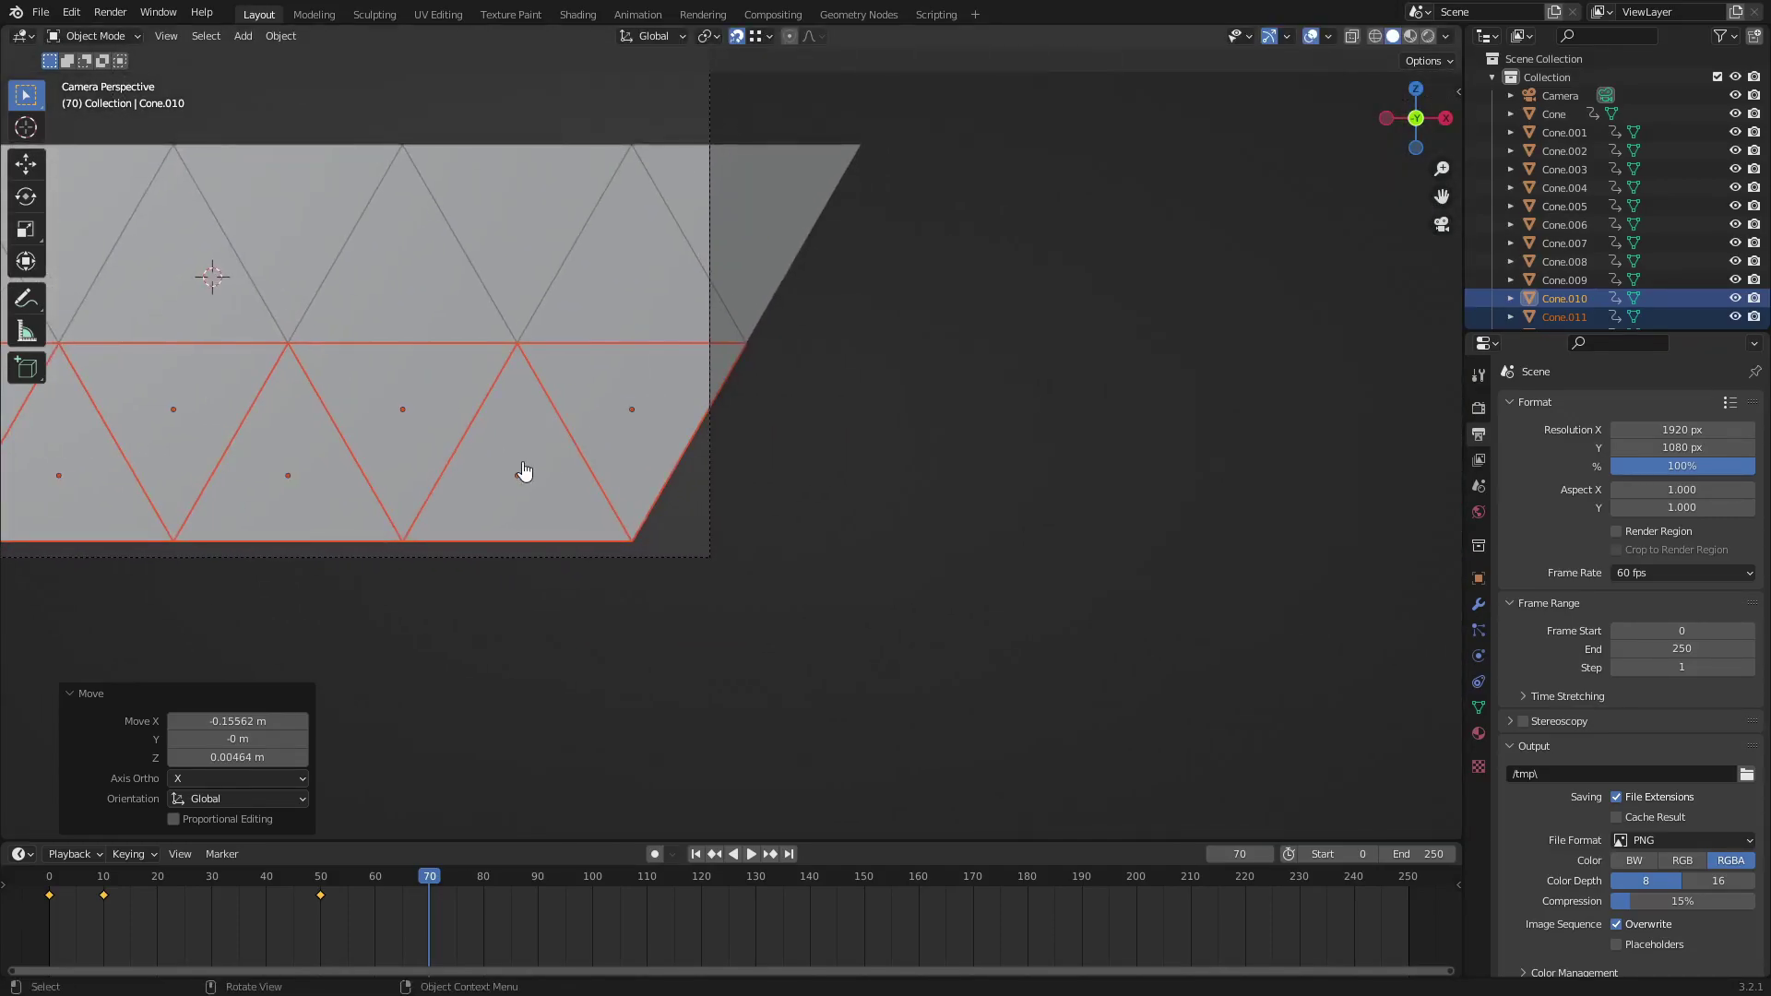
left_click(527, 474)
scroll(589, 459, "up", 6)
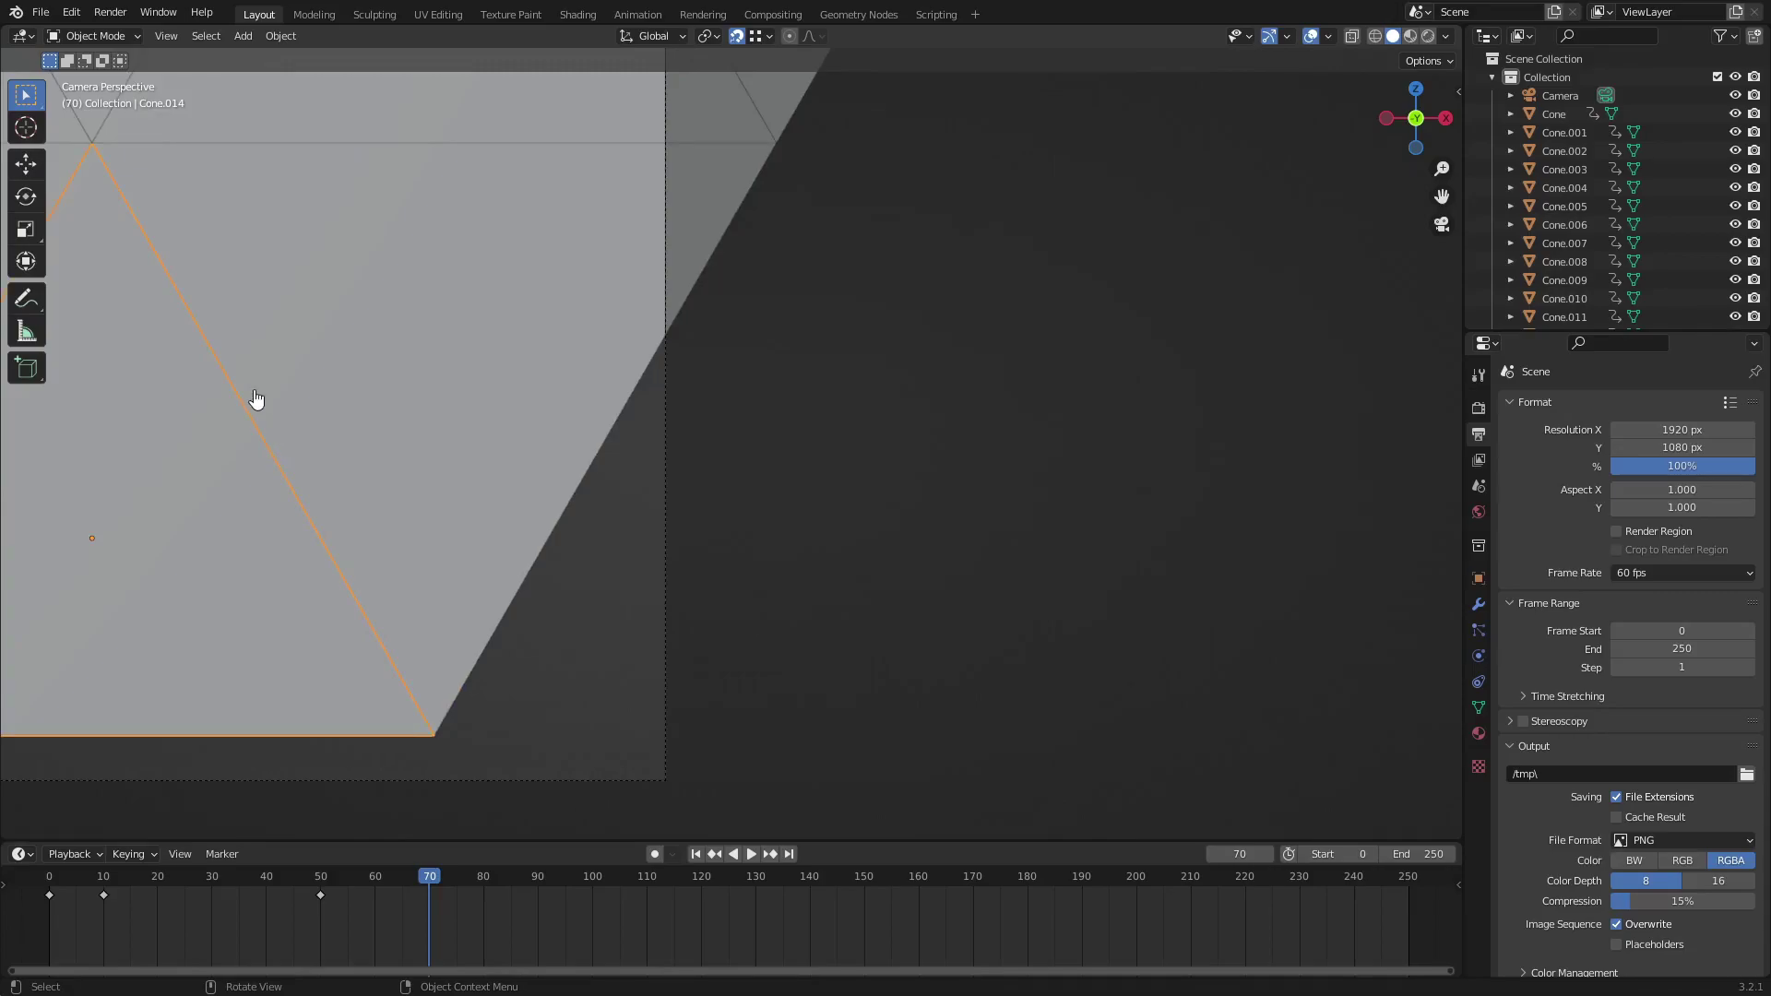
scroll(257, 398, "down", 2)
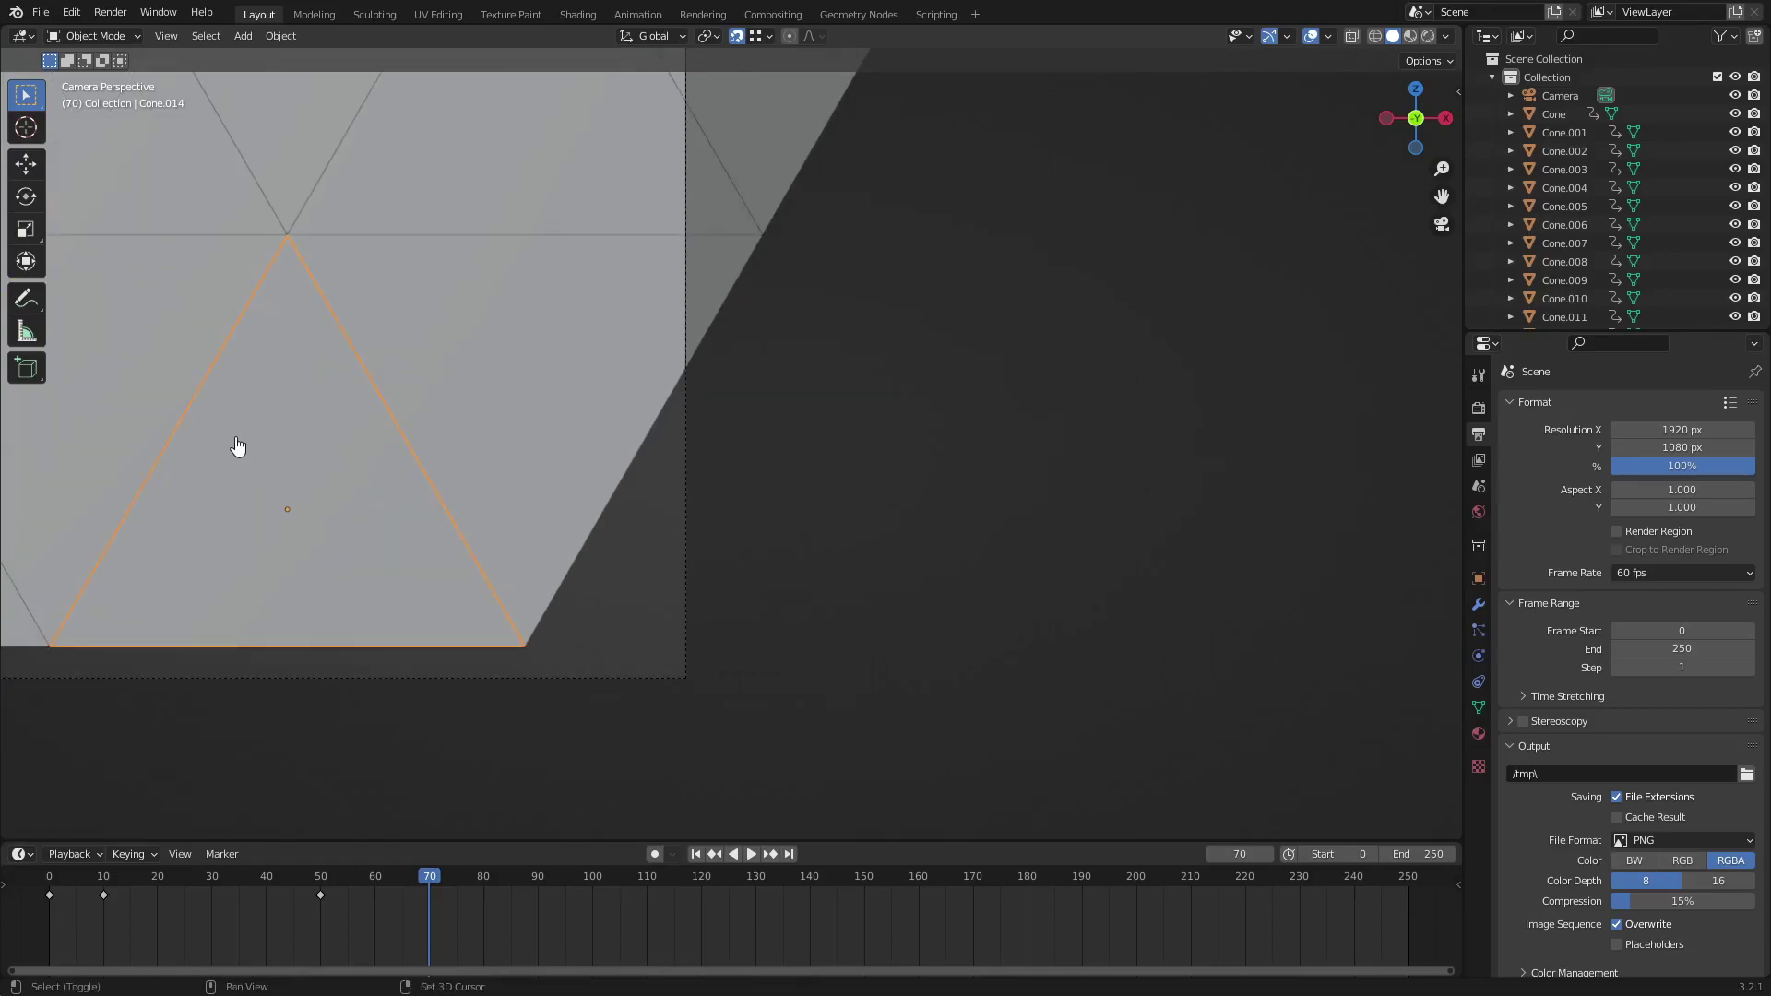
key("shift+d")
key("x")
left_click(747, 447)
Snap the copy's left base corner onto the lower tip at the right end of the lower row.
scroll(479, 615, "up", 3)
middle_click_drag(480, 615, 1097, 453, "shift")
key("g")
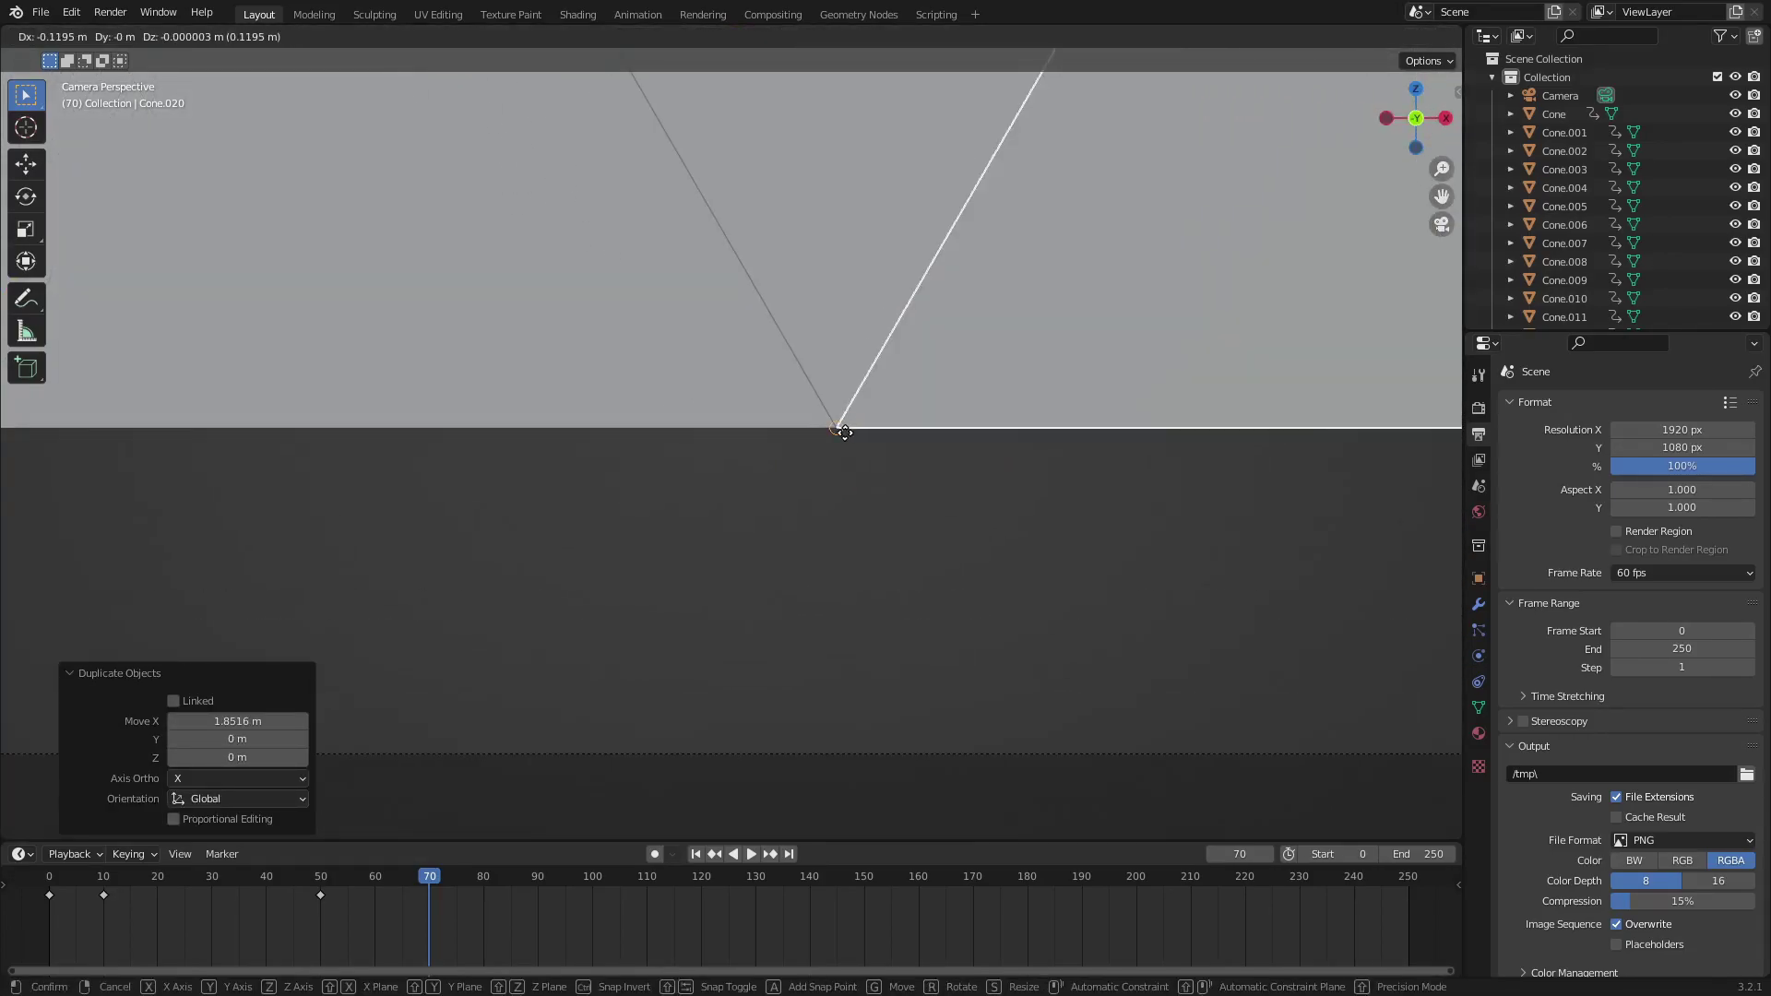
left_click(840, 424)
scroll(795, 419, "down", 6)
scroll(638, 492, "up", 3)
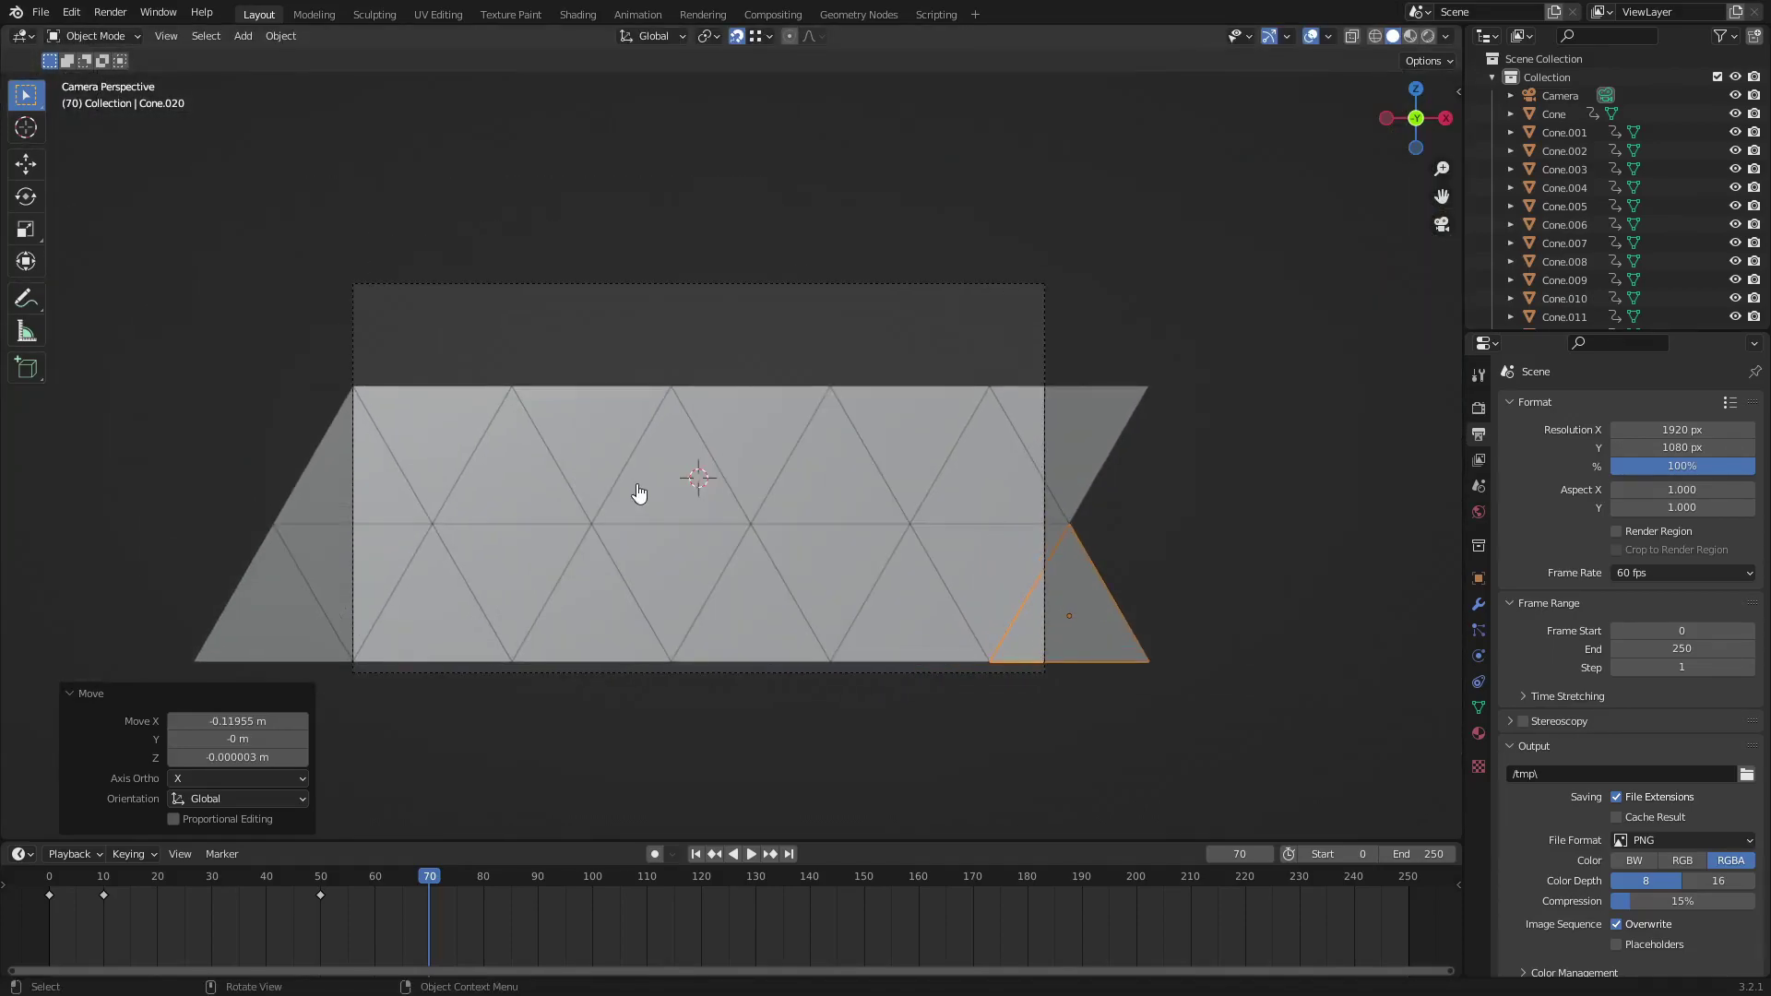
Select the triangles of both rows, move them about 0.217 m along negative Z in camera view, and deselect them.
middle_click_drag(899, 533, 992, 563)
middle_click_drag(817, 434, 854, 518)
left_click_drag(1027, 583, 551, 360)
left_click_drag(1147, 664, 504, 312)
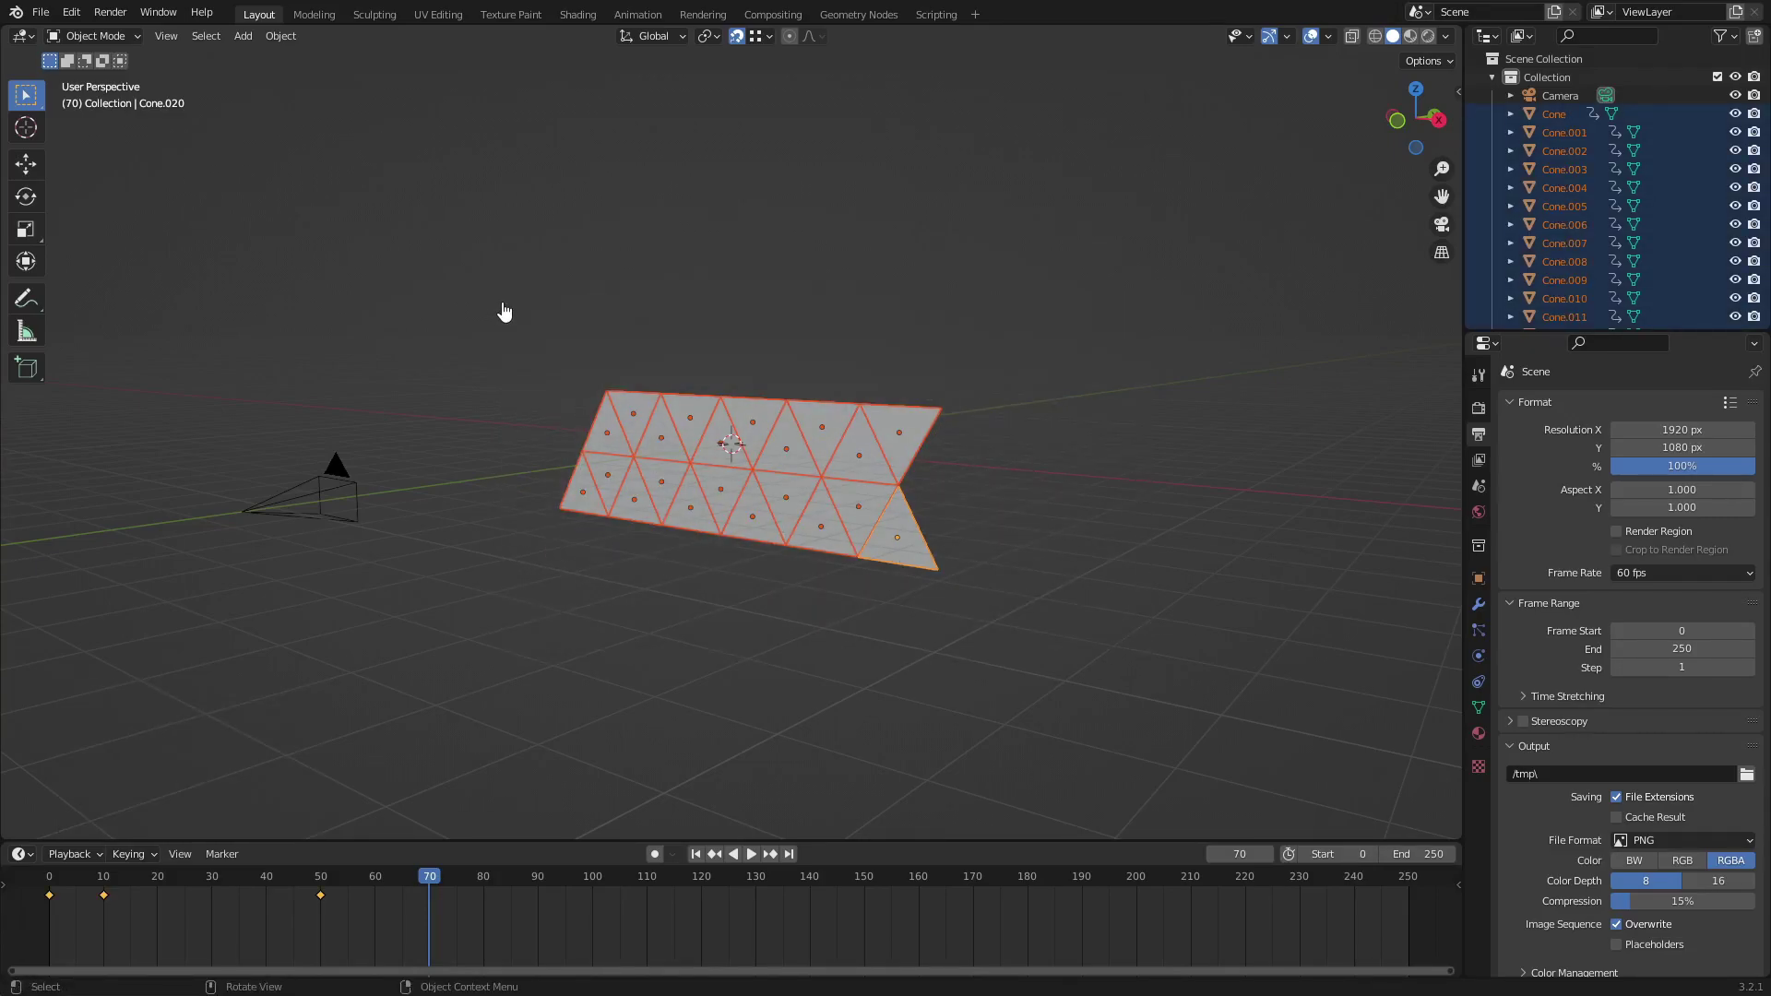
key("KP_0")
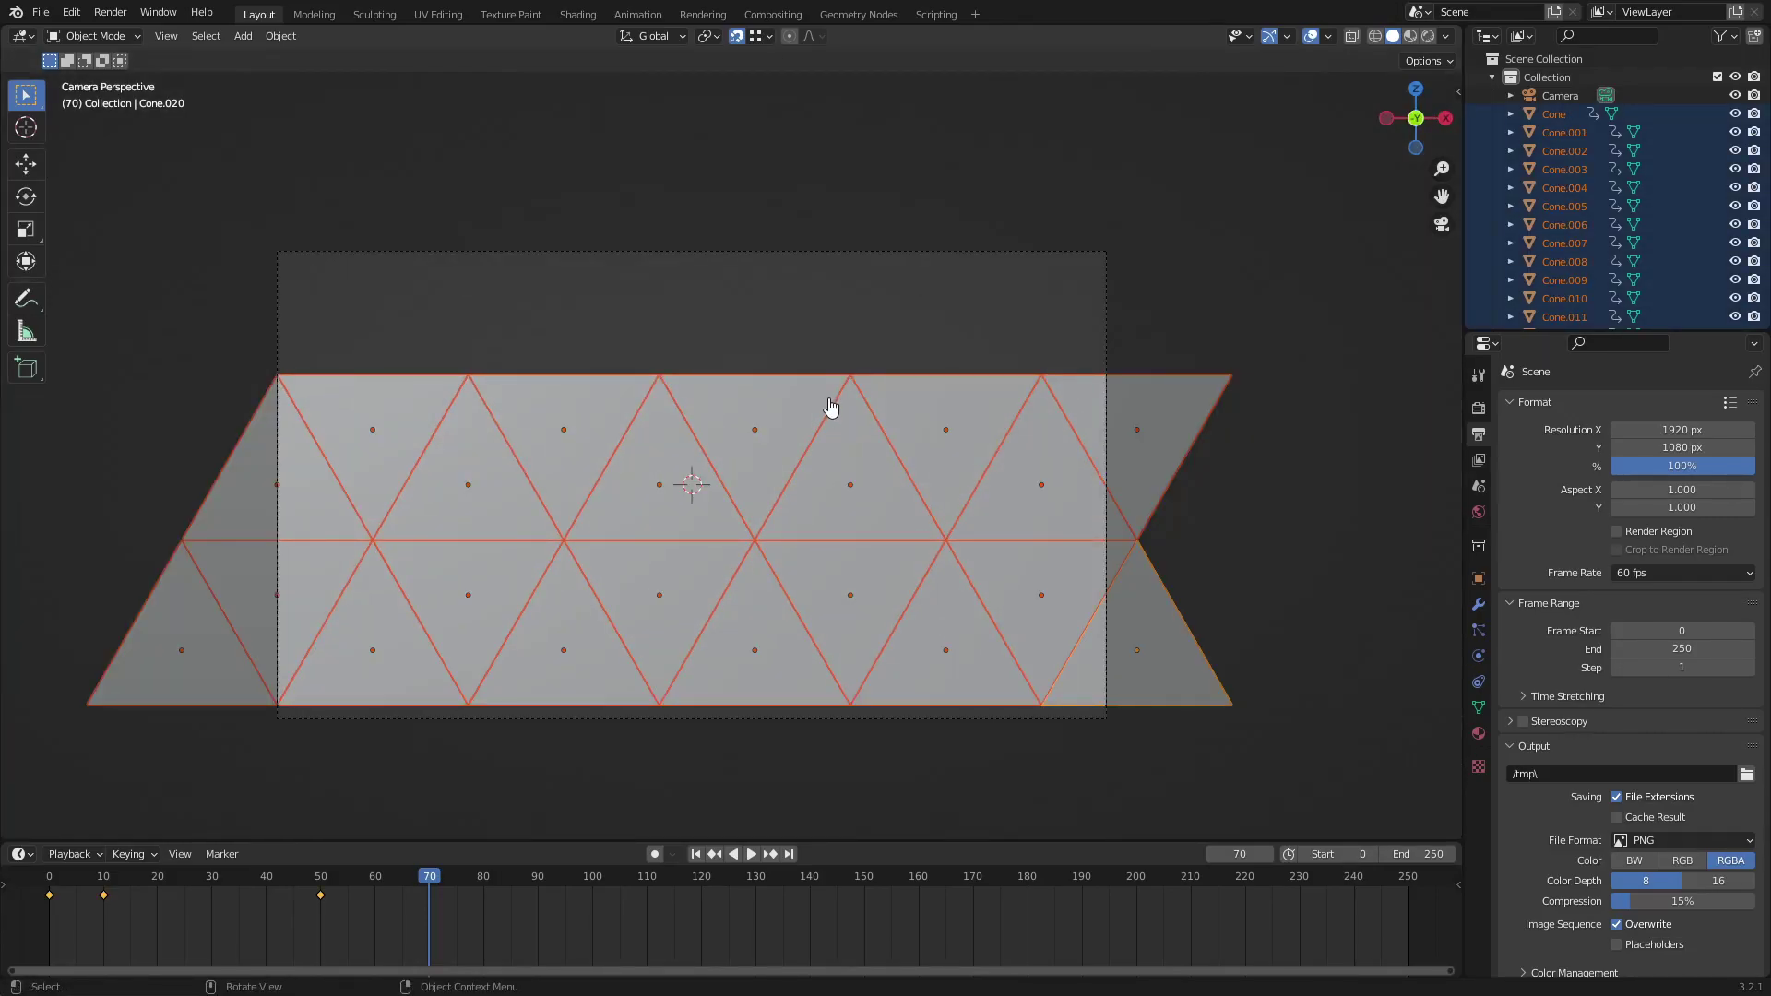
key("g")
key("z")
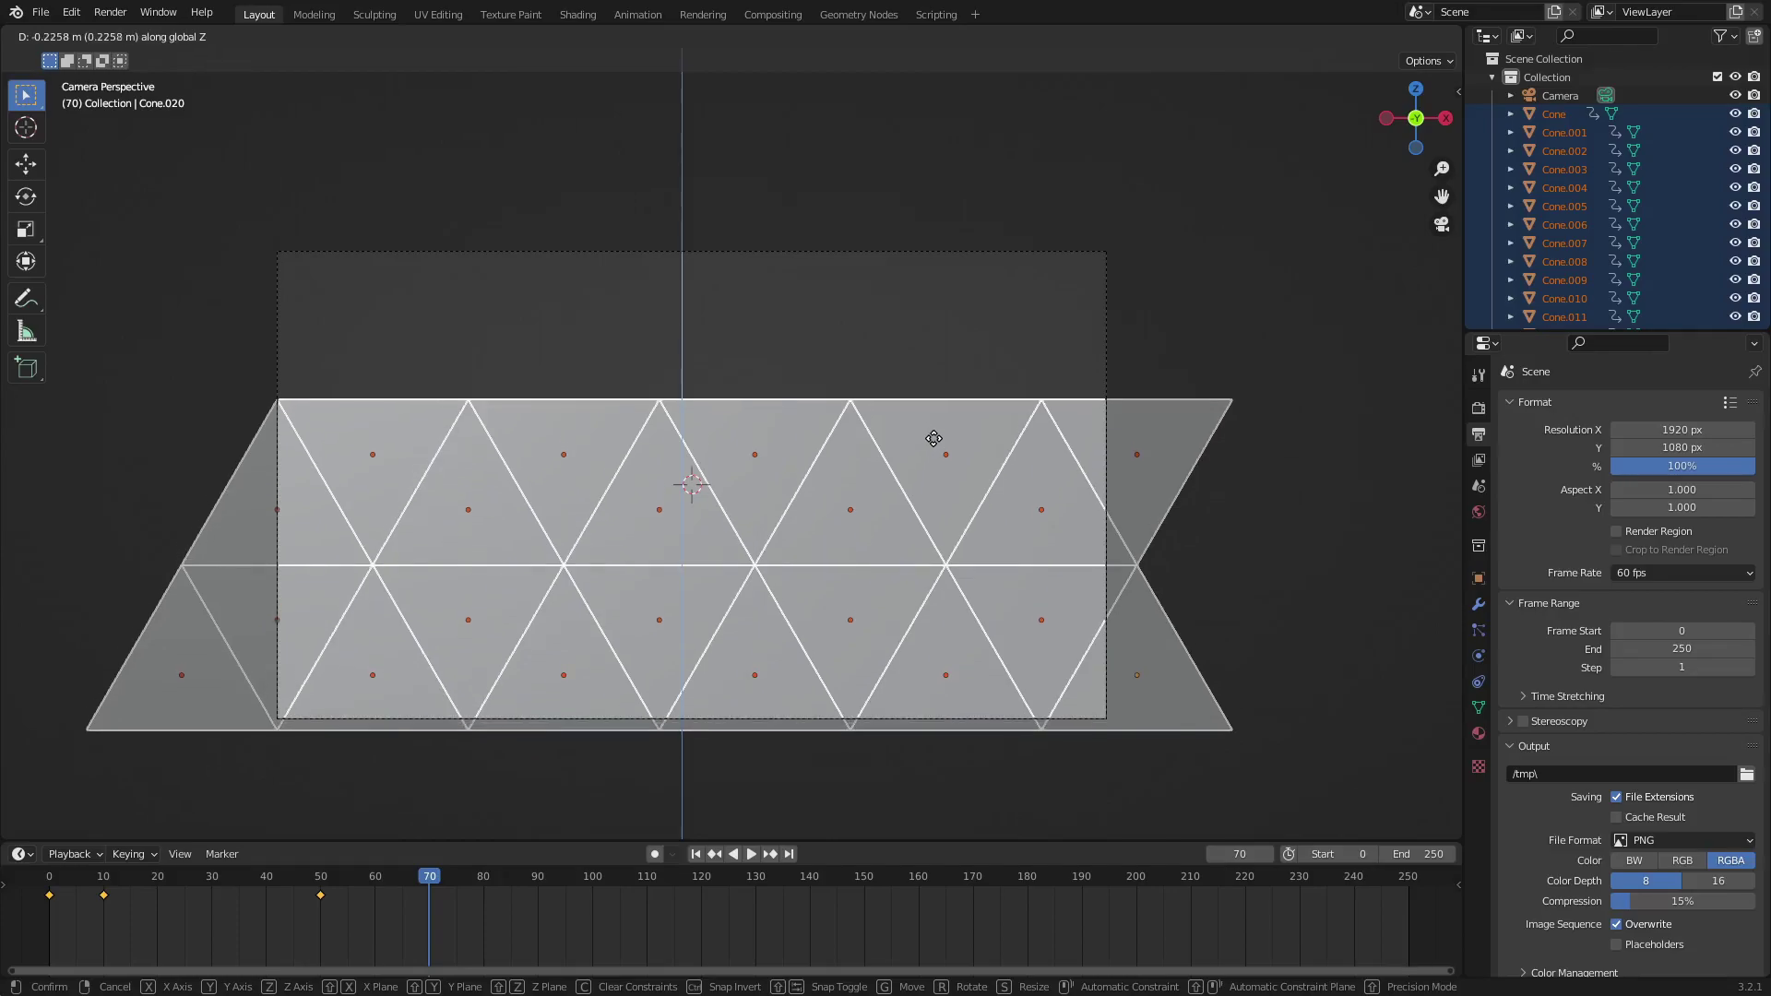
left_click(937, 437)
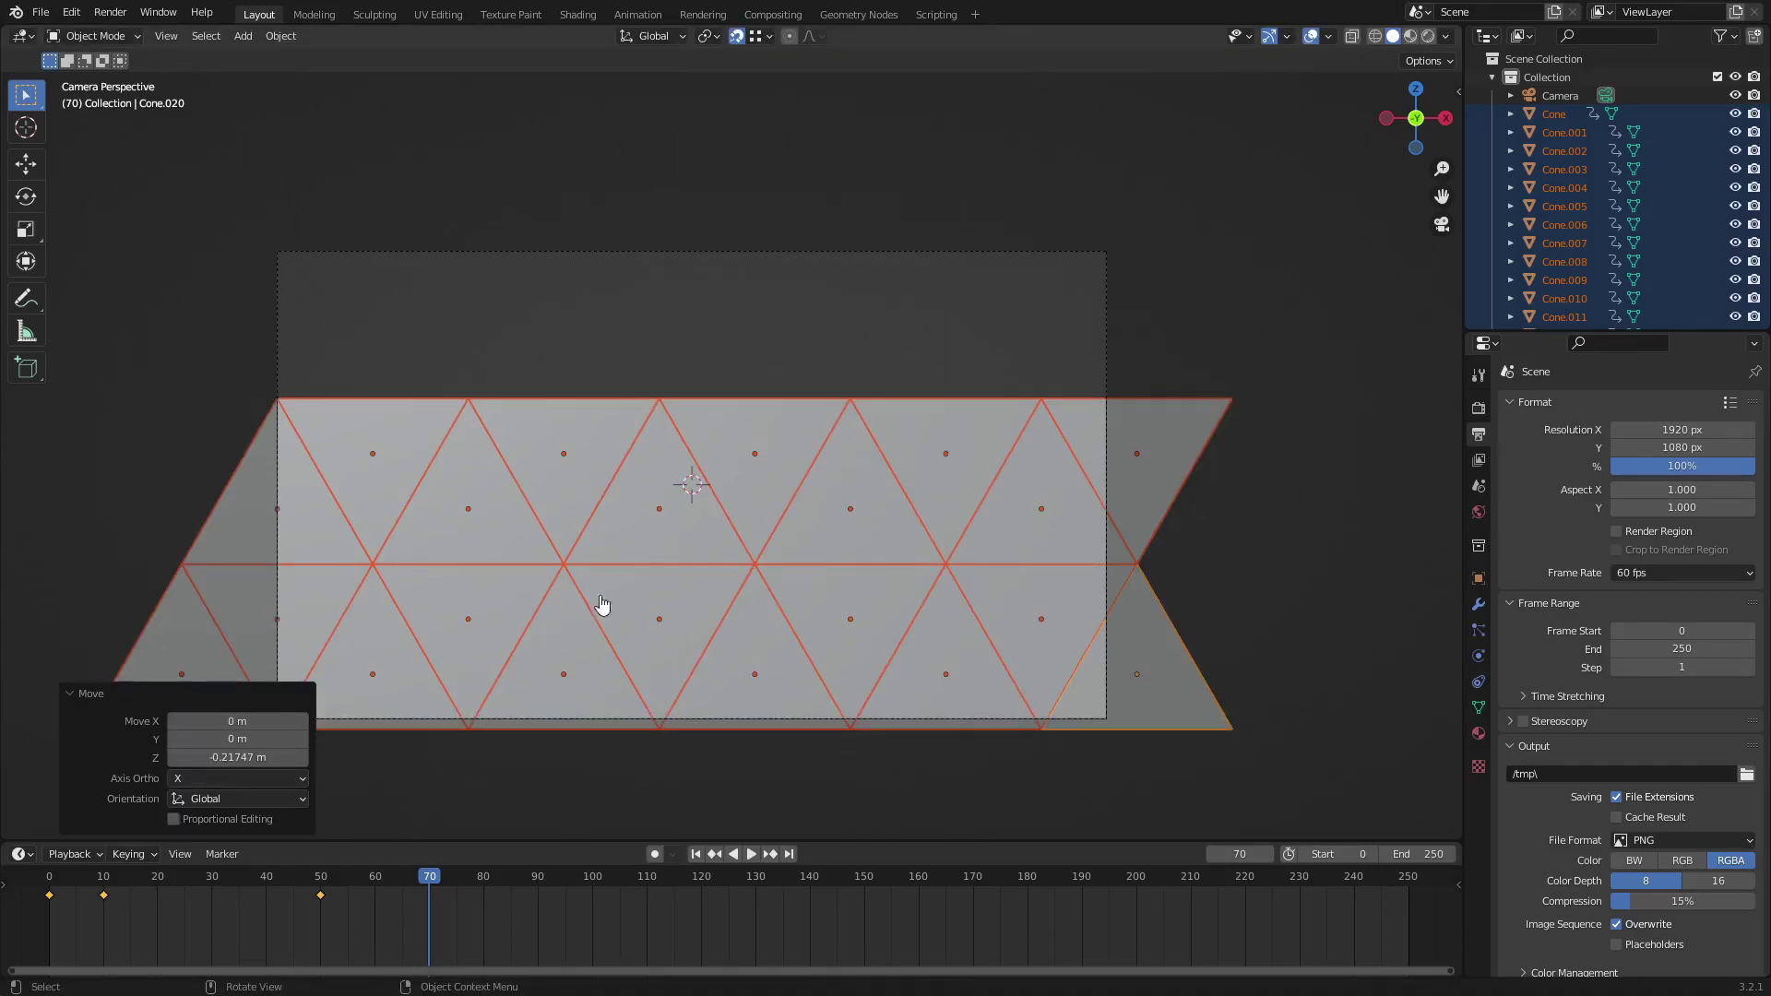
left_click(565, 349)
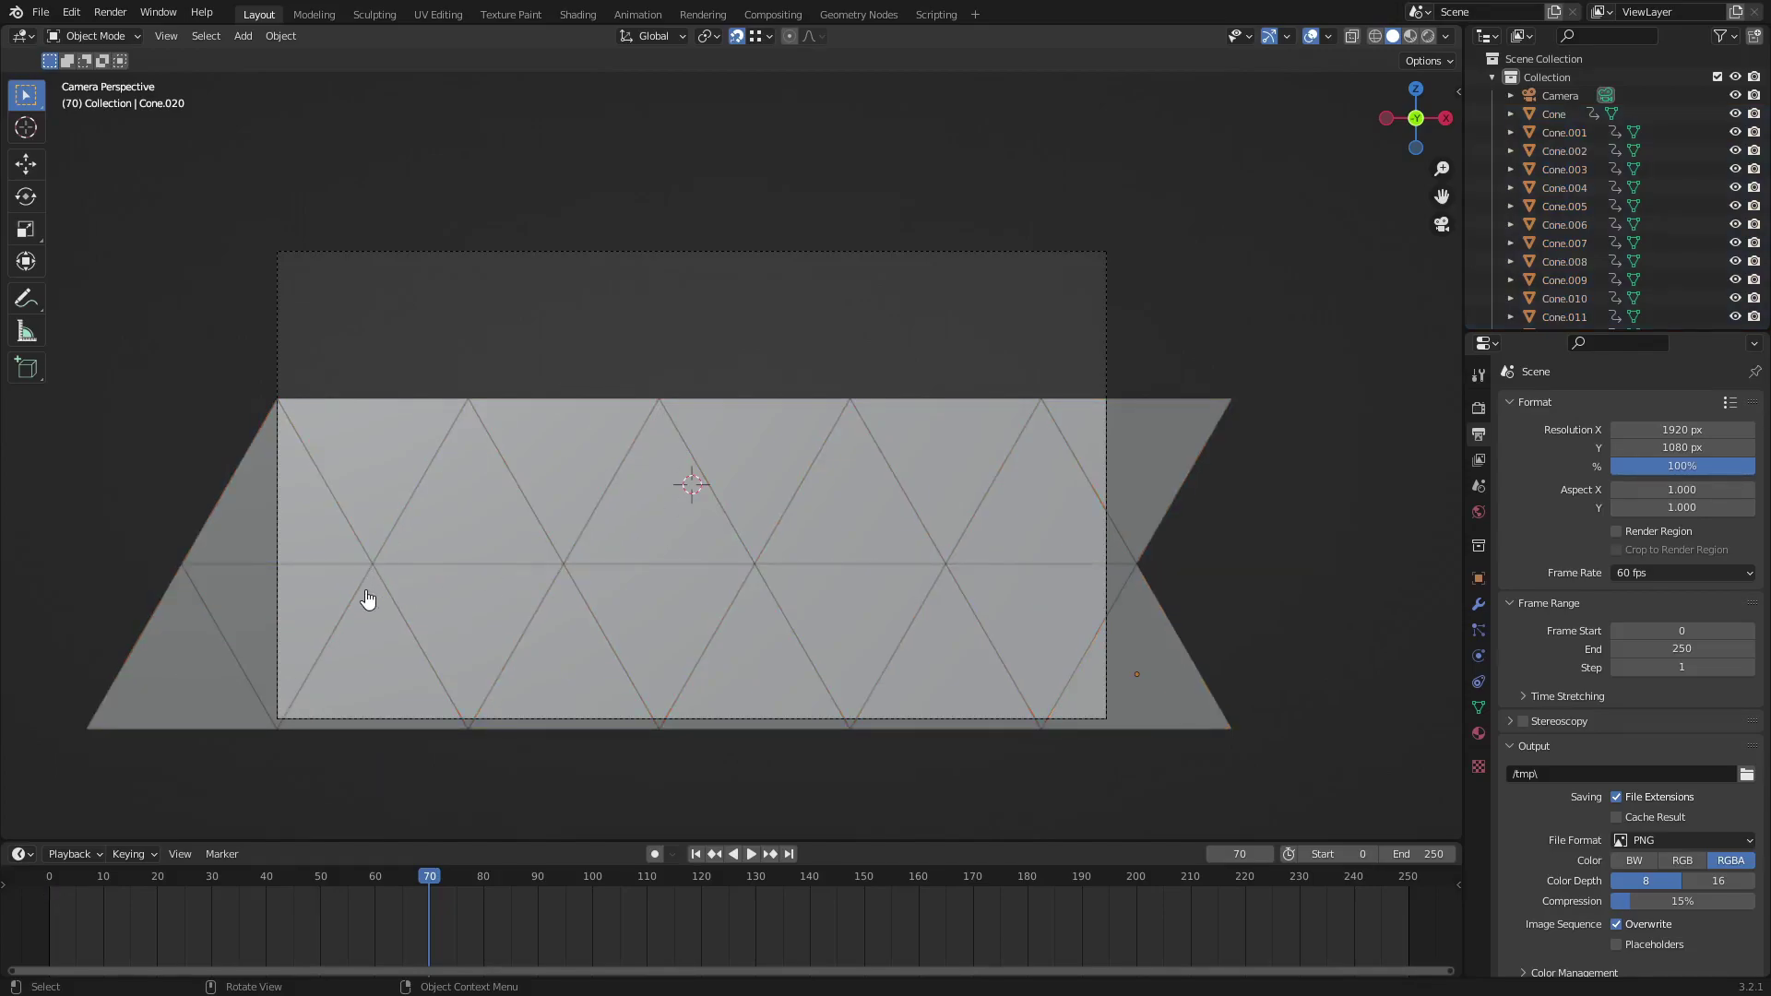
Select the eleven triangles of the bottom row and place a duplicate about 1.73 m along X and 3.03 m along Z, above the upper row.
left_click(204, 647)
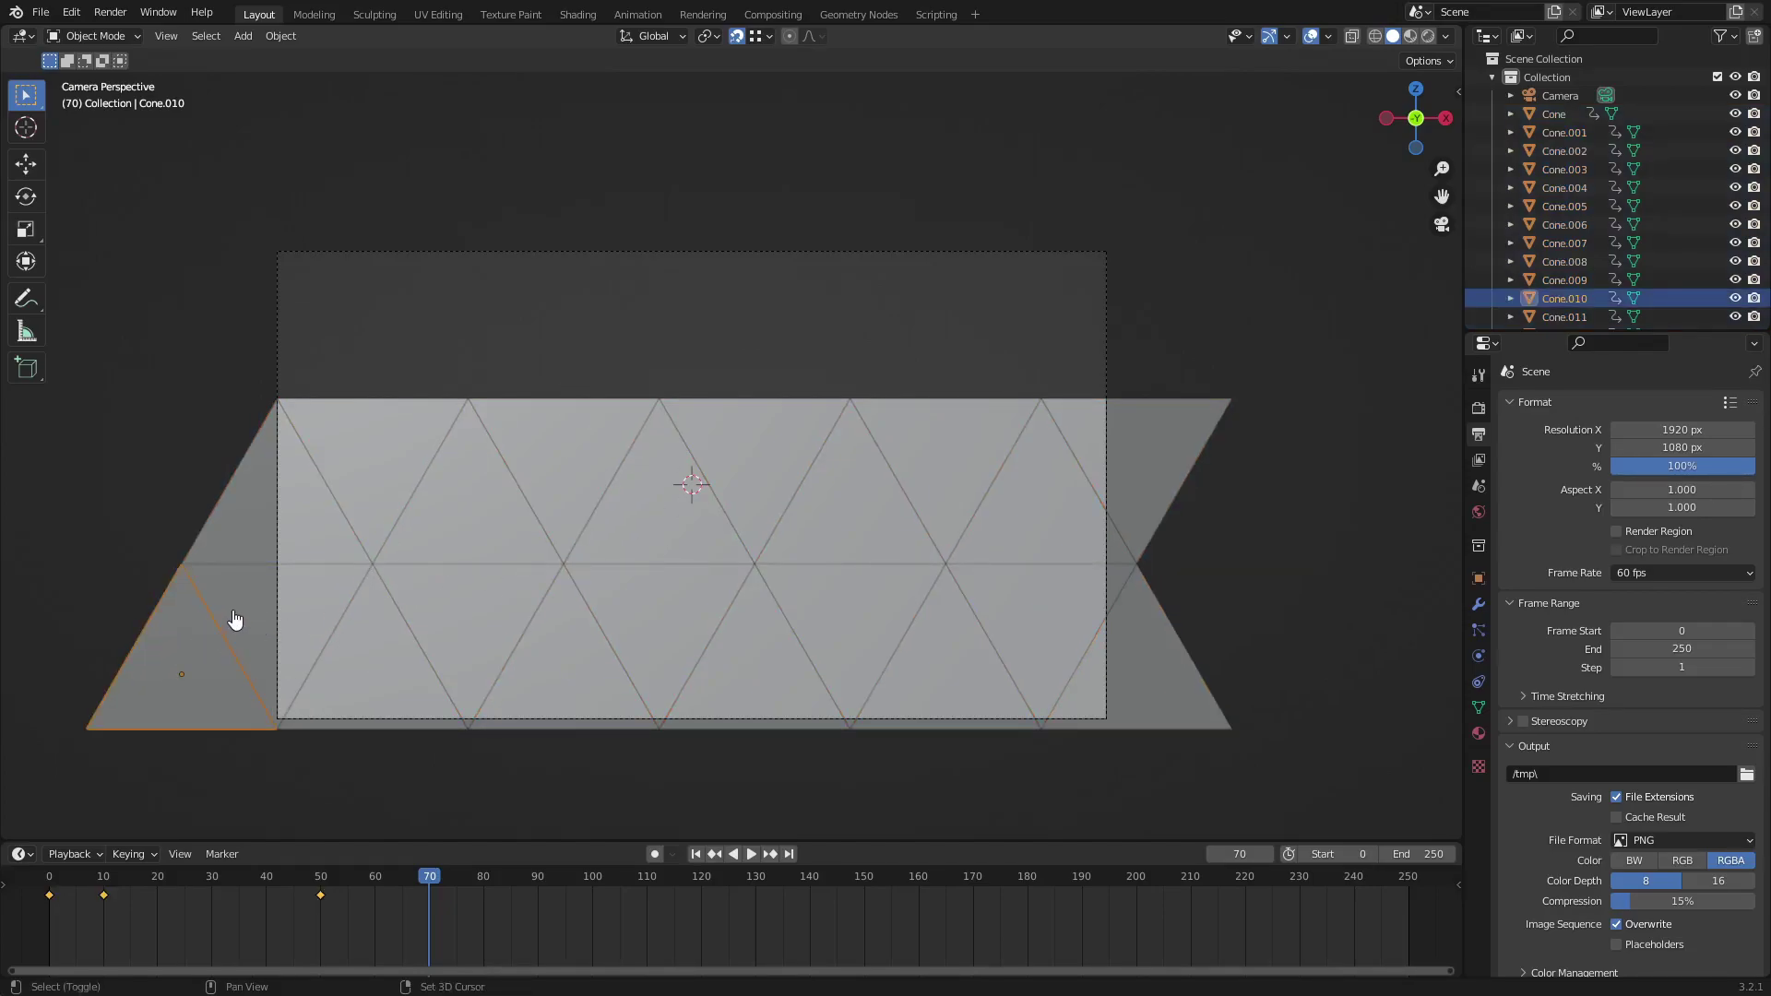
left_click(268, 628, "shift")
left_click(364, 661, "shift")
left_click(469, 636, "shift")
left_click(578, 688, "shift")
left_click(659, 636, "shift")
left_click(700, 664, "shift")
left_click(850, 639, "shift")
left_click(936, 660, "shift")
left_click(1038, 614, "shift")
left_click(1088, 661, "shift")
key("shift+d")
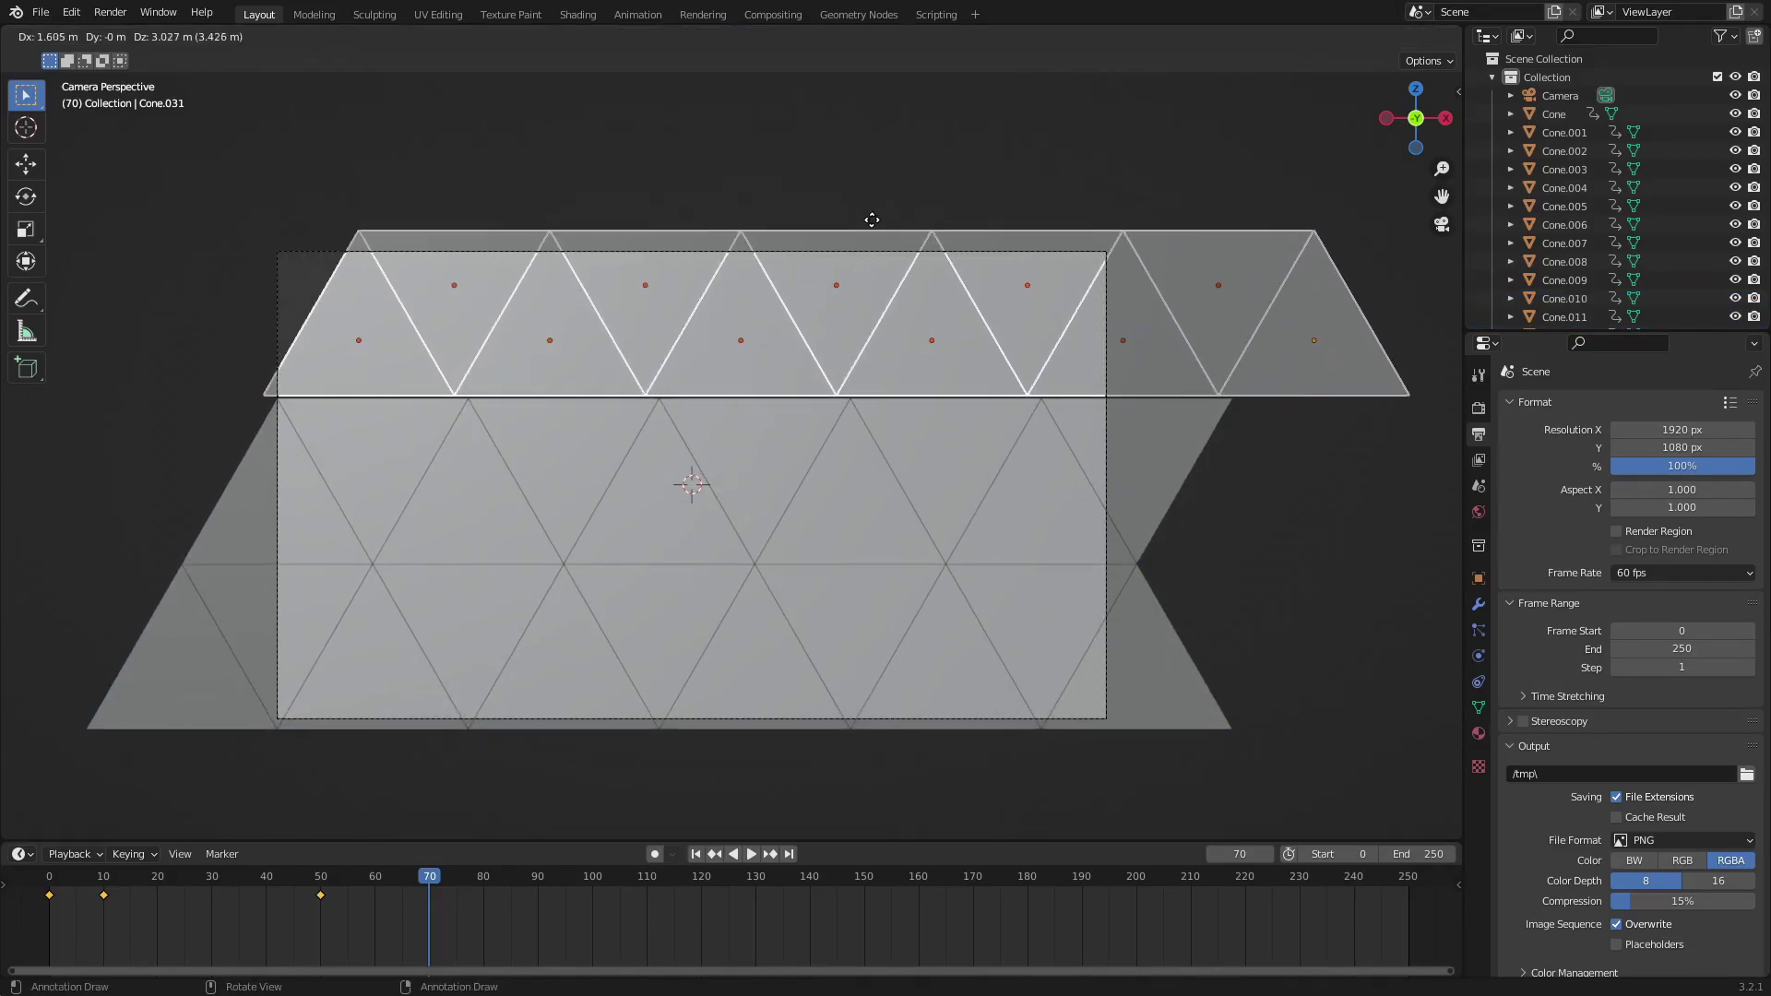
left_click(886, 218)
Snap the duplicated top row's left base corner onto the upper left corner of the row below it.
scroll(380, 367, "up", 4)
middle_click_drag(379, 367, 847, 451, "shift")
scroll(698, 449, "up", 6)
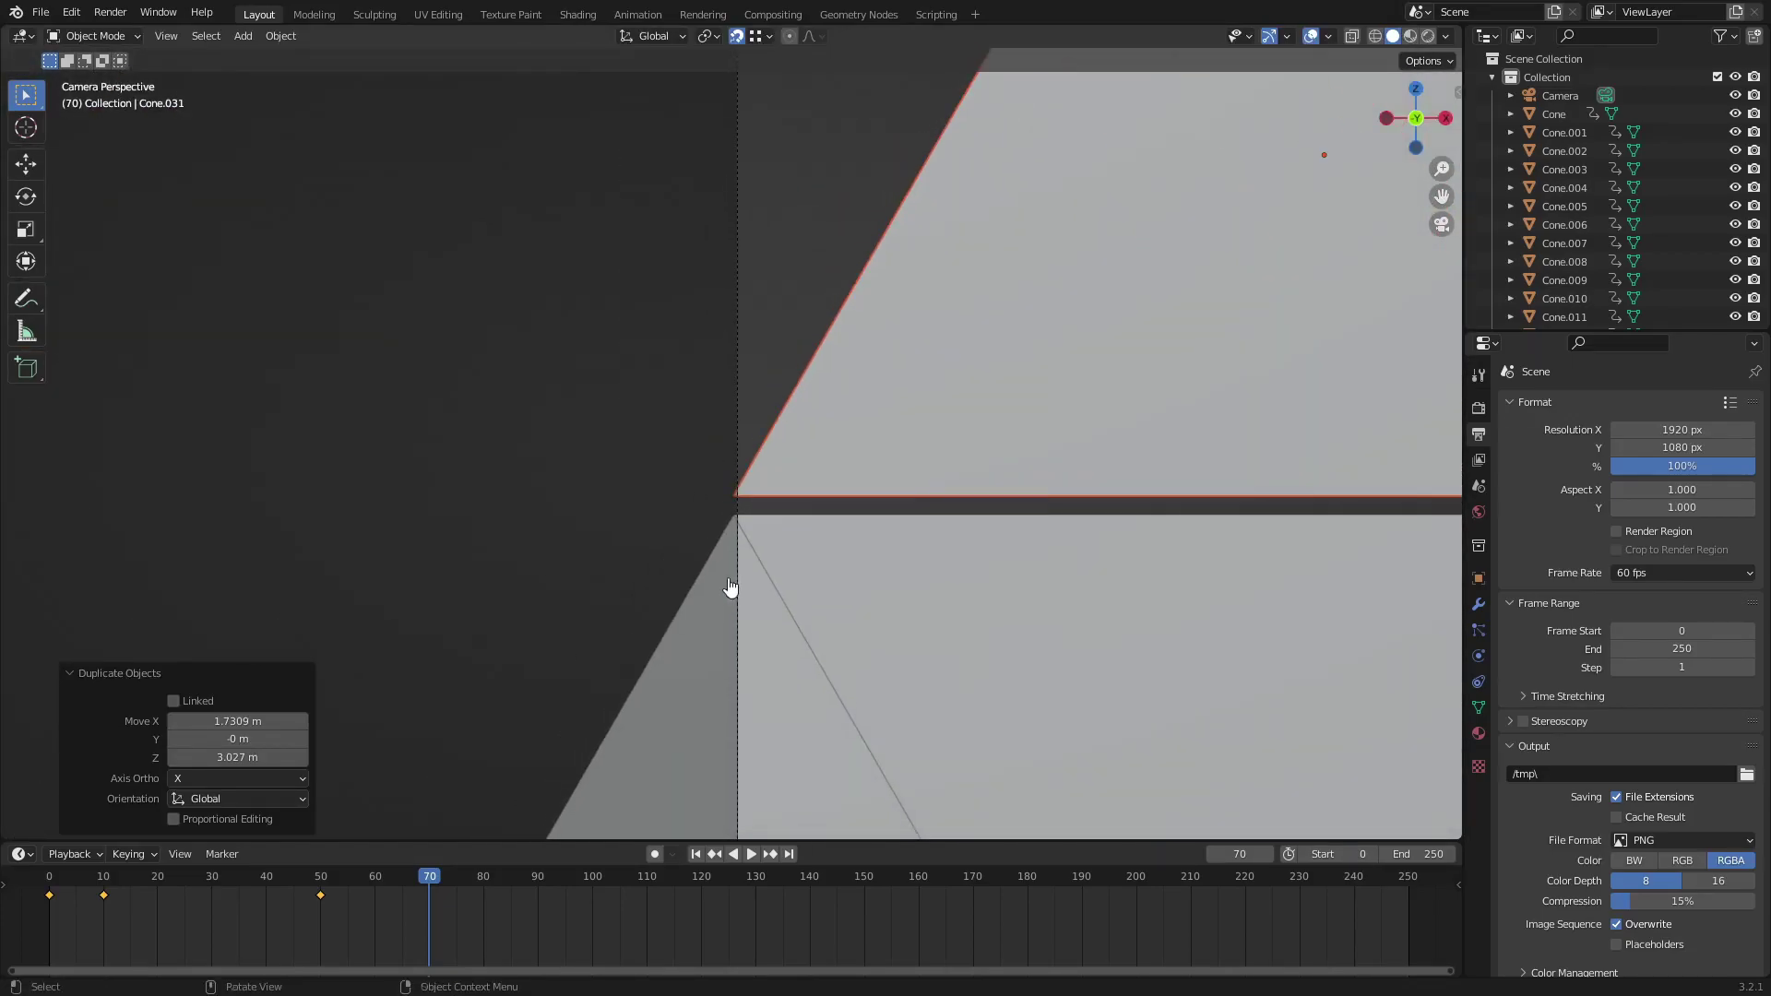
scroll(757, 547, "up", 6)
scroll(802, 649, "up", 4)
middle_click_drag(793, 625, 779, 218, "shift")
scroll(817, 327, "up", 3)
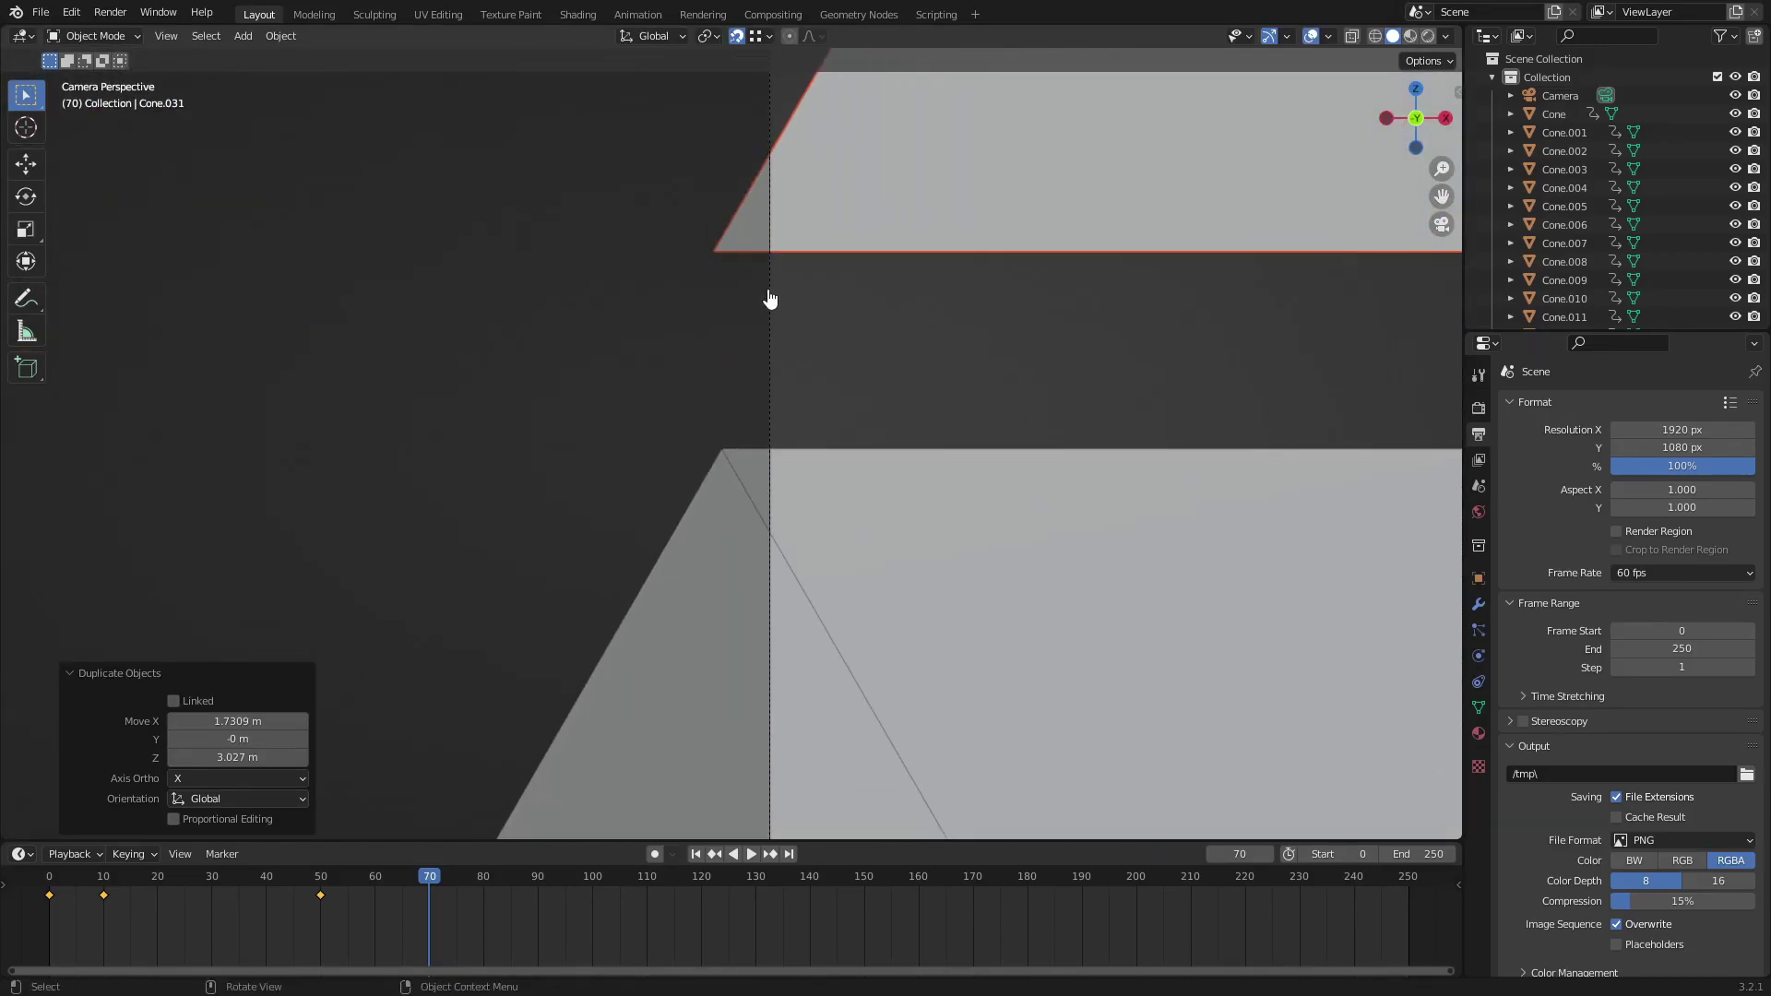
key("g")
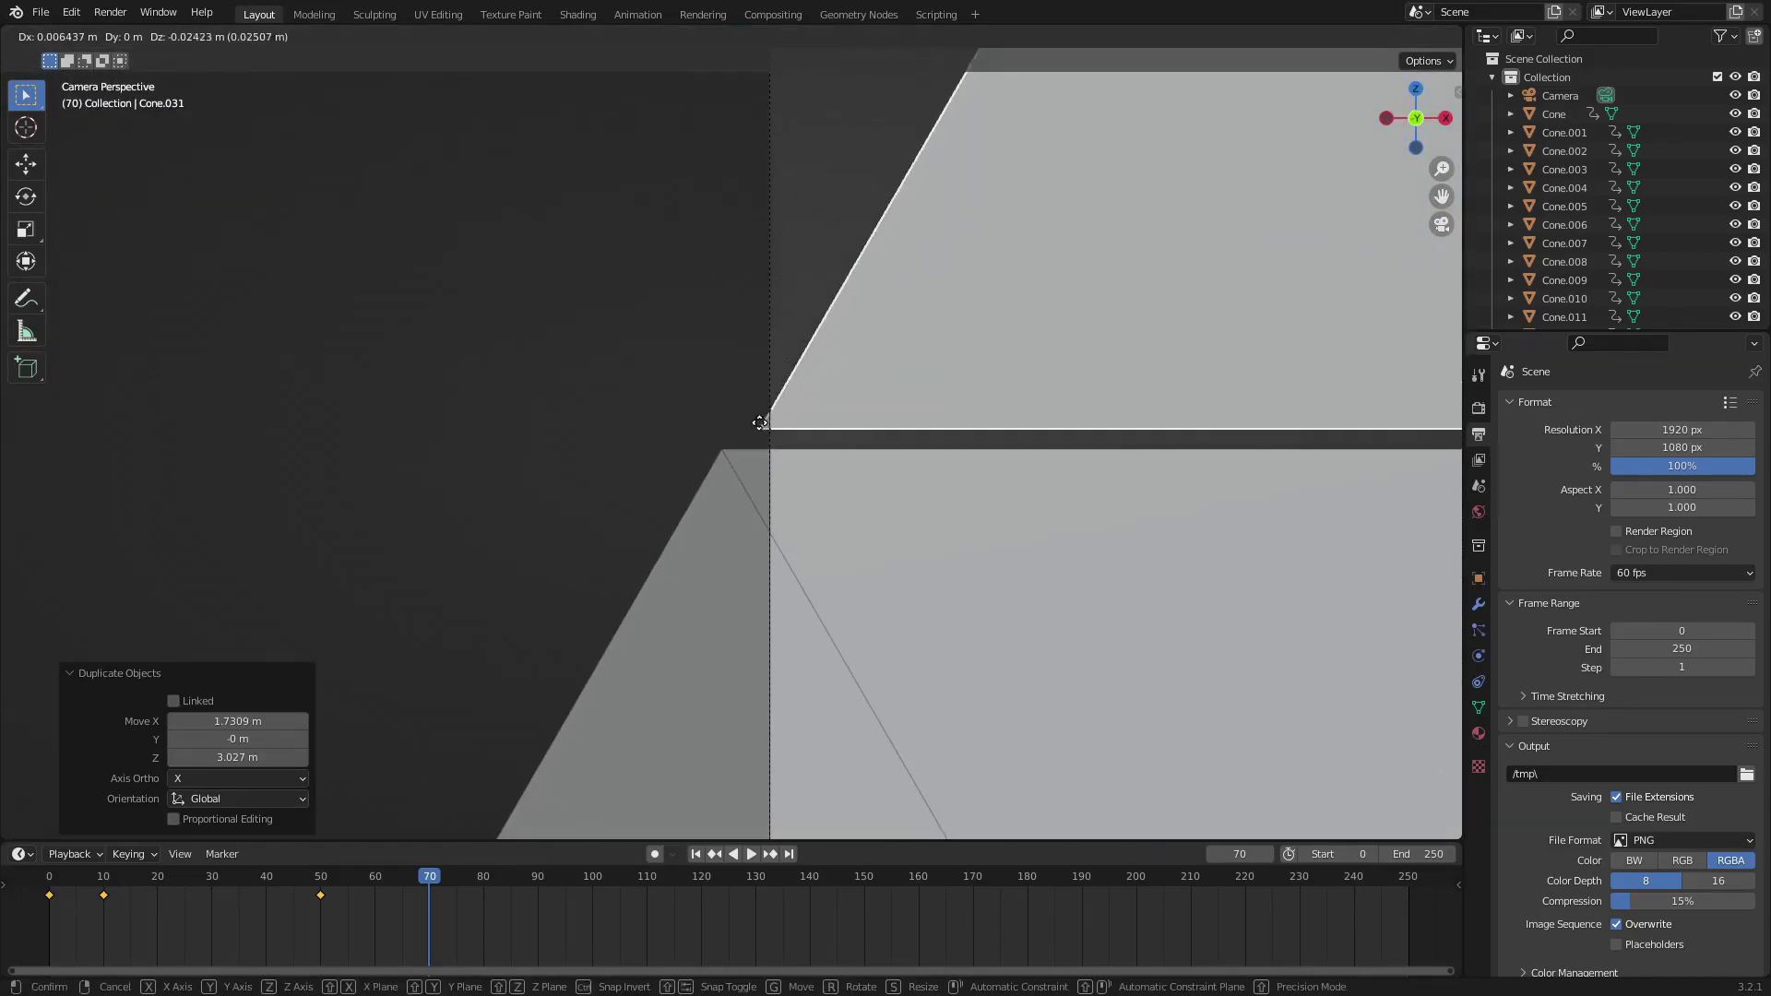
left_click(733, 448)
scroll(749, 470, "down", 2)
scroll(749, 469, "down", 8)
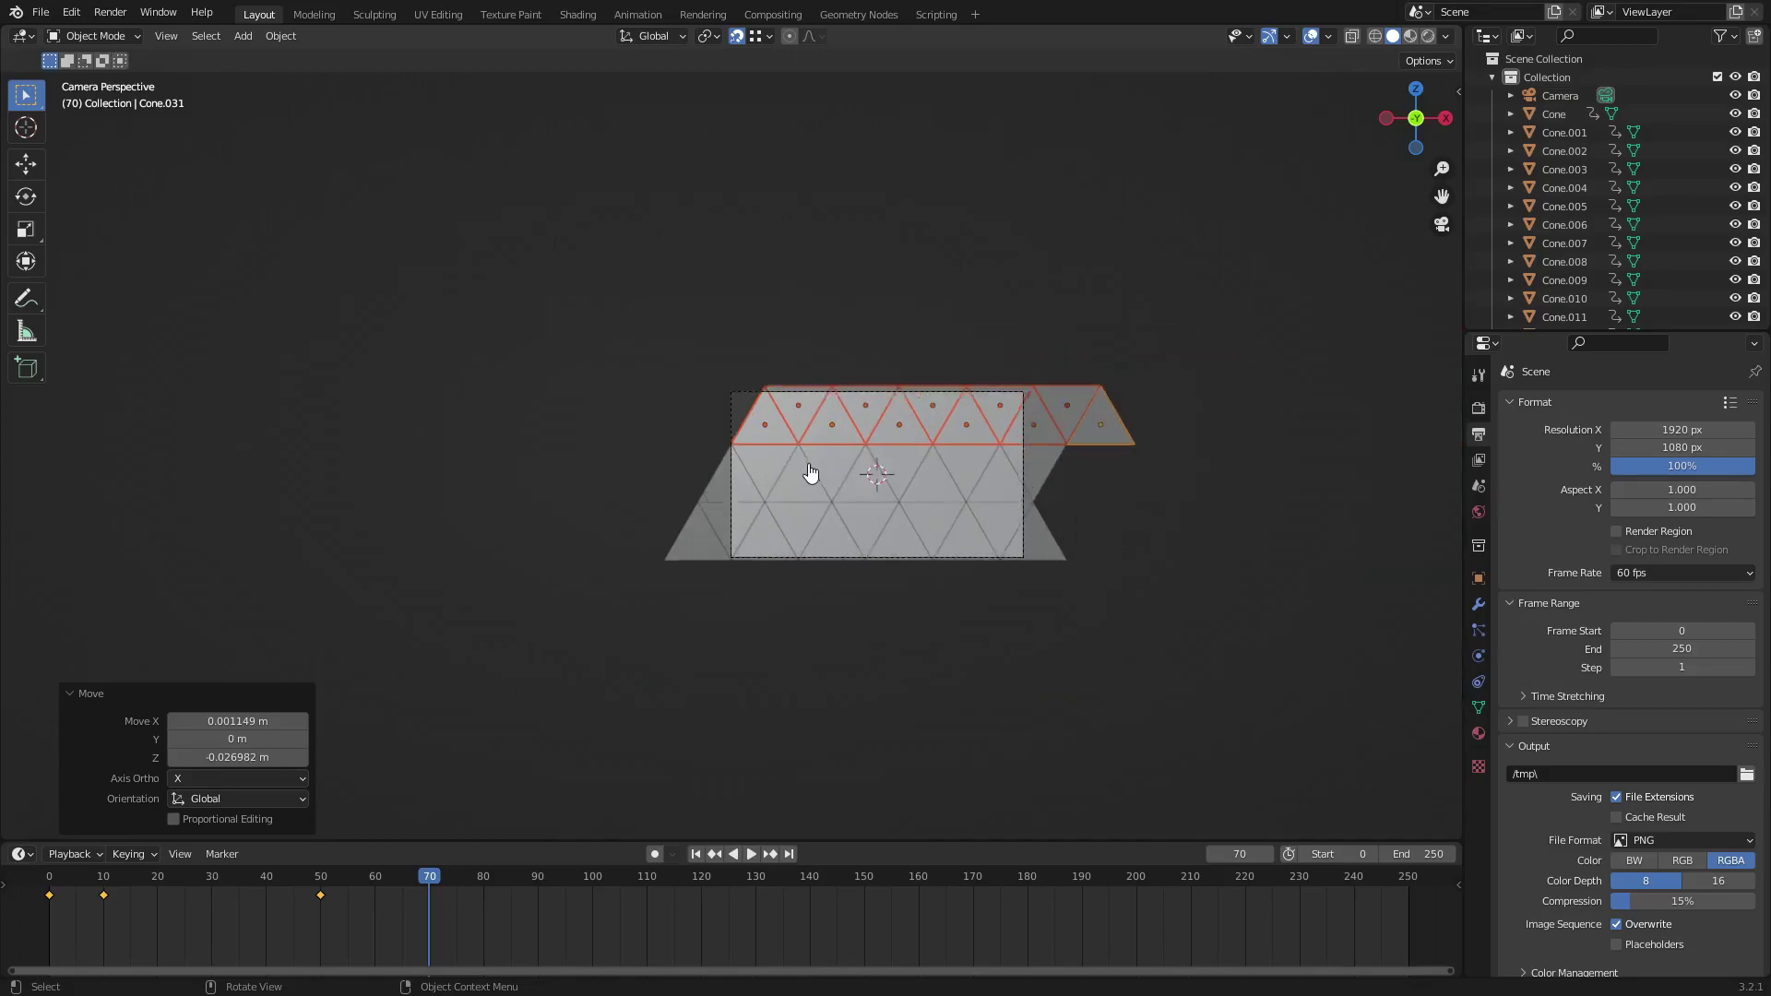
scroll(748, 399, "up", 4)
Move the top row's last inverted triangle about 8.85 m along negative X to the row's start and delete the overhanging end triangle.
left_click(1310, 364)
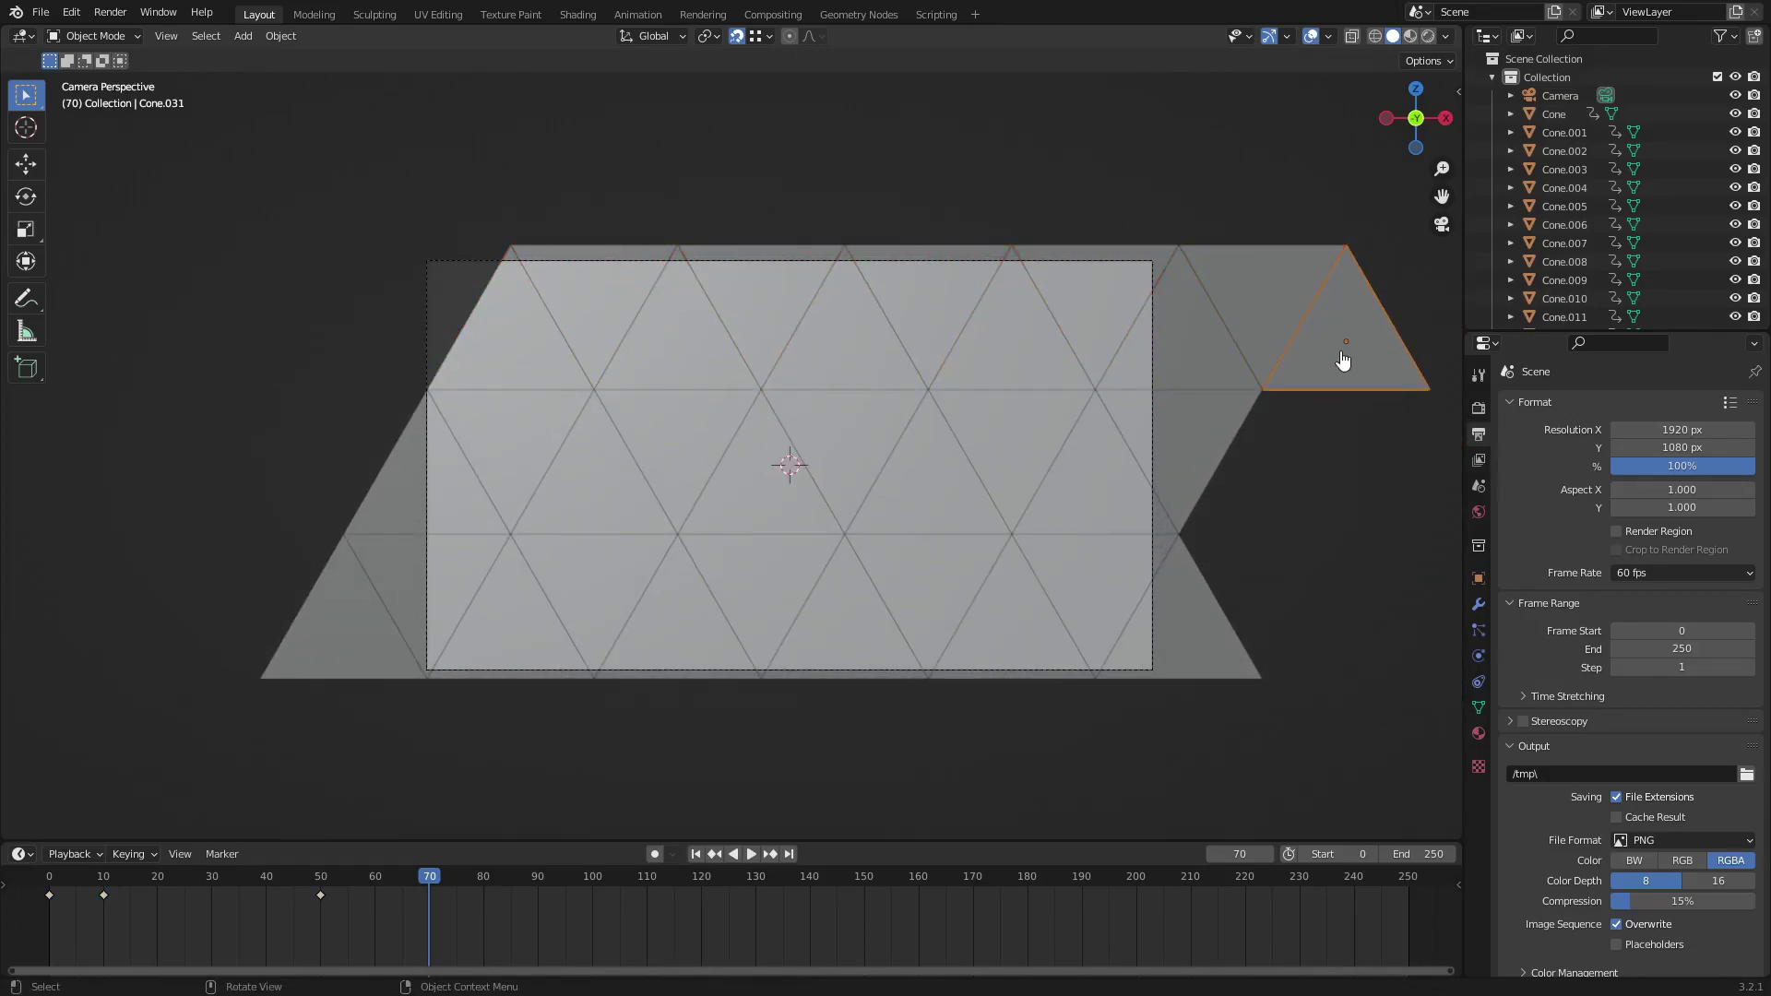
left_click(1261, 353)
key("g")
left_click(406, 346)
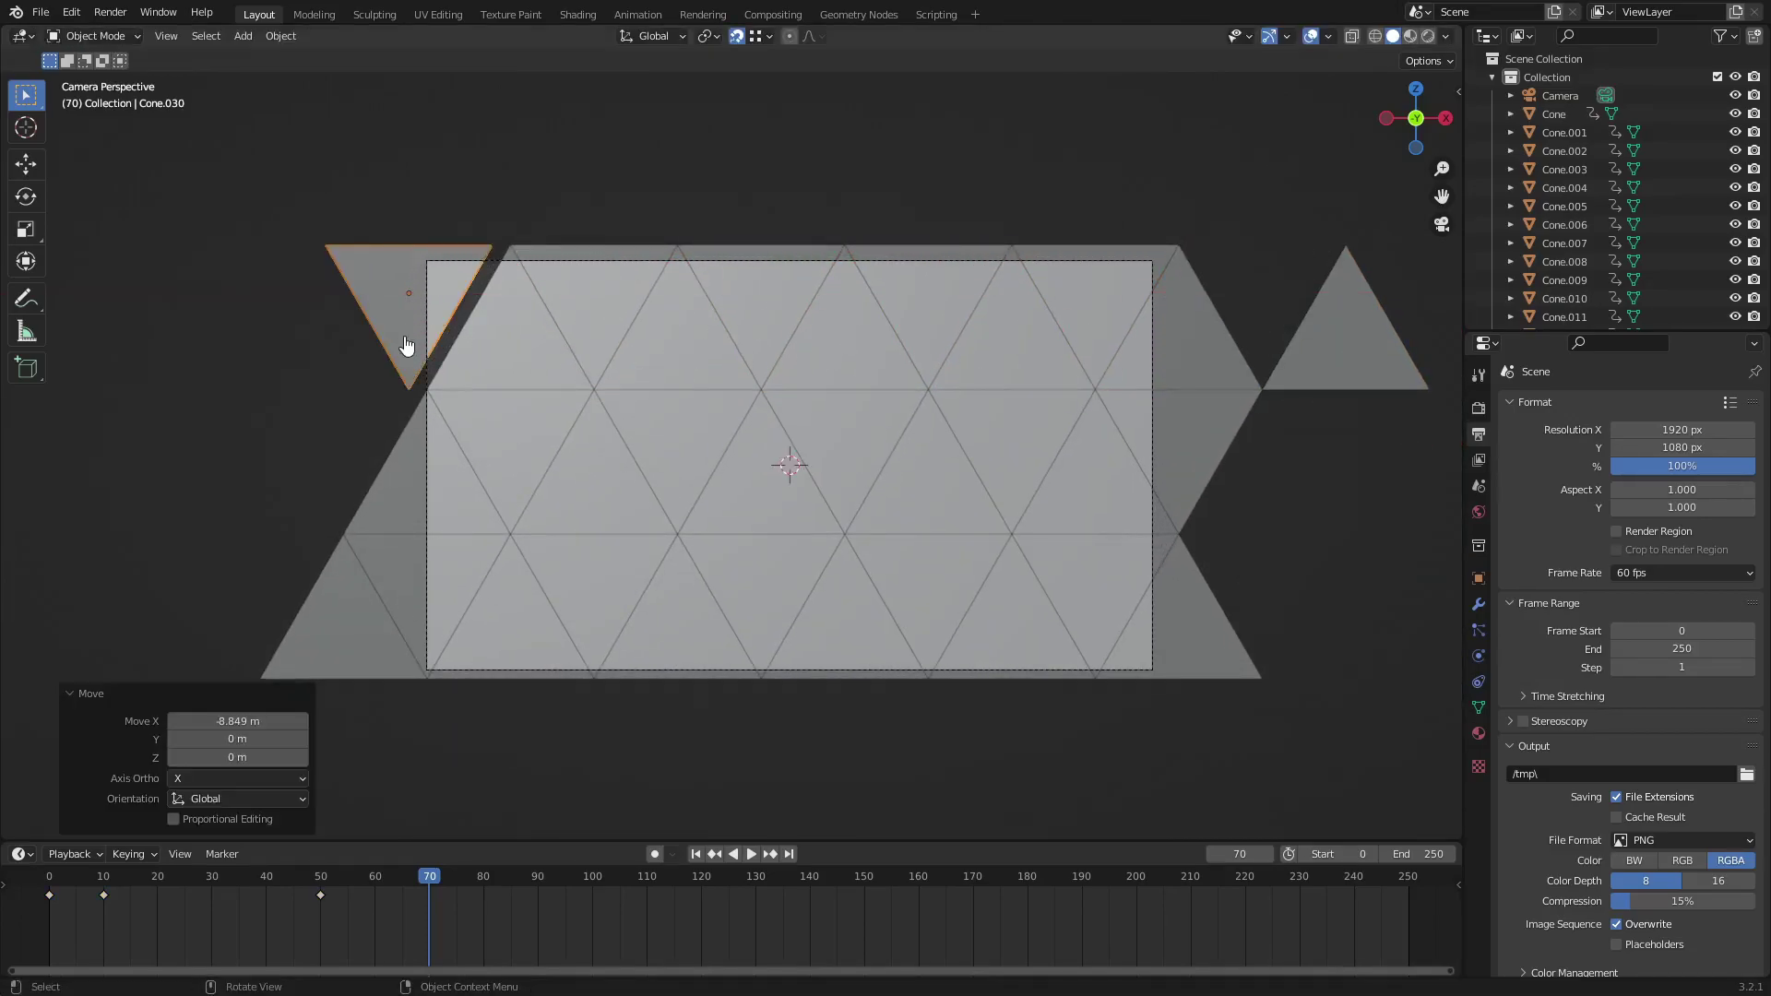
left_click(1355, 381)
key("Delete")
Snap the moved inverted triangle's upper right corner onto the apex of the first upright triangle in the top row.
left_click(388, 293)
scroll(554, 397, "up", 5)
middle_click_drag(846, 432, 364, 648, "shift")
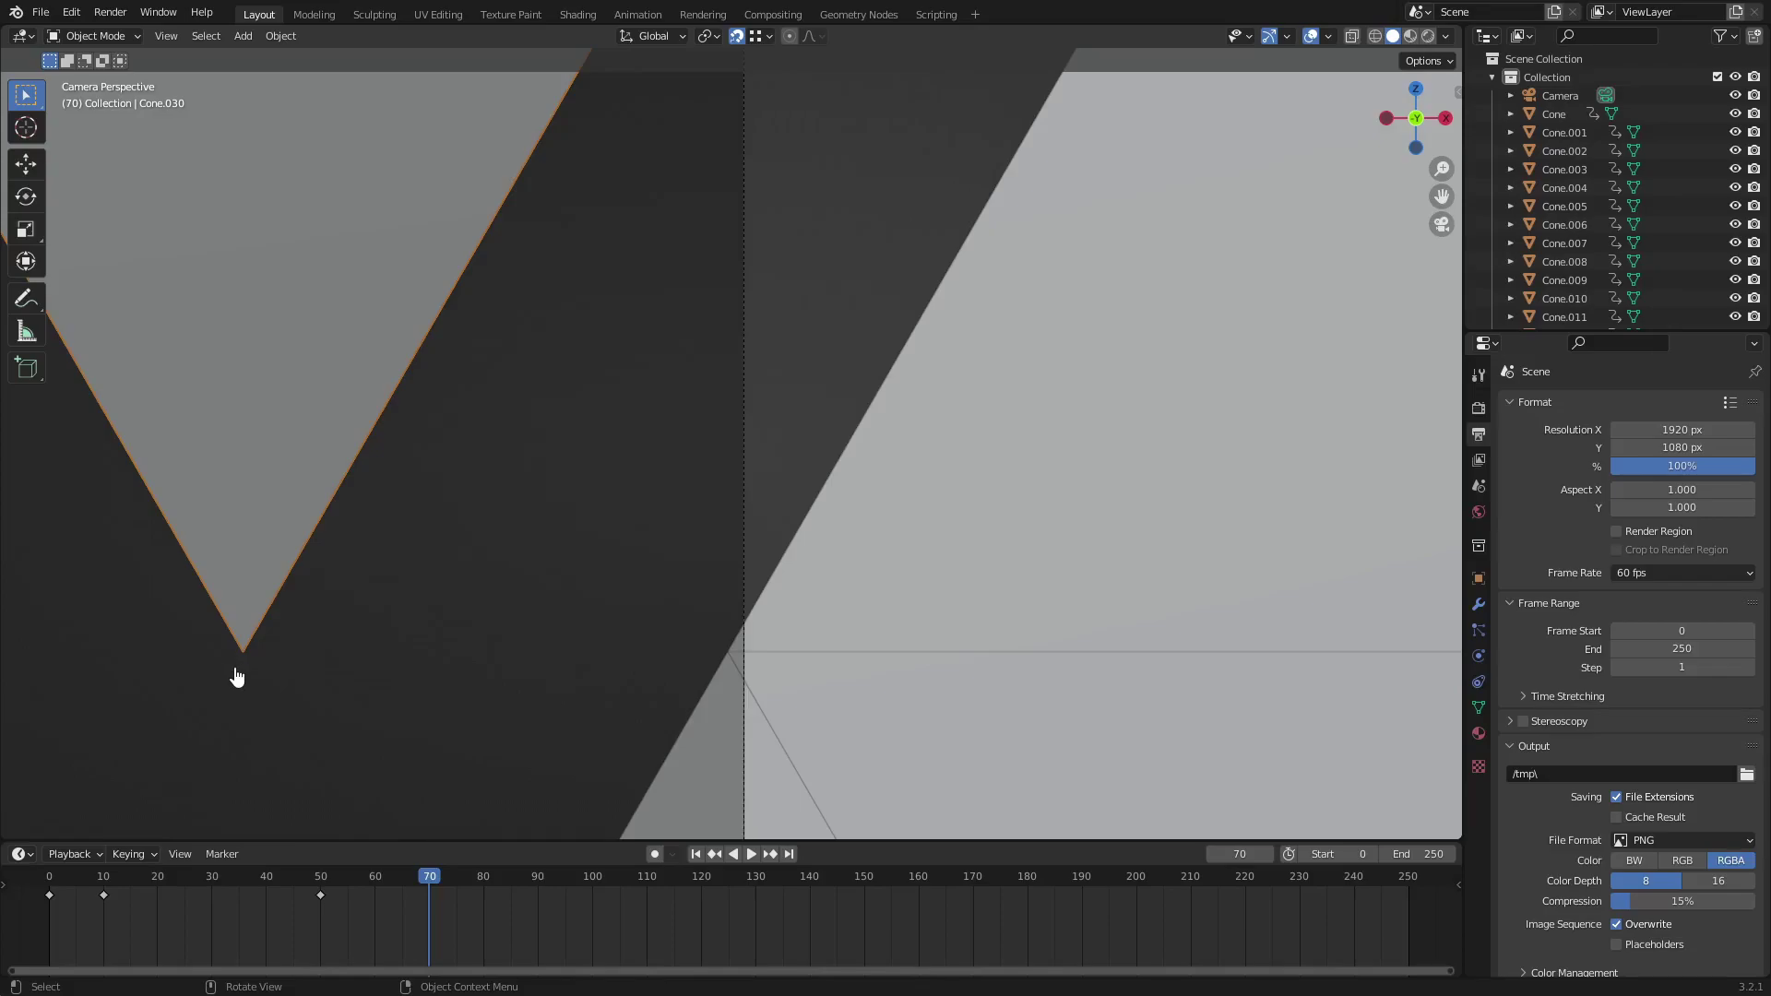
key("g")
left_click(685, 615)
middle_click_drag(935, 192, 600, 812, "shift")
middle_click_drag(964, 269, 819, 289, "shift")
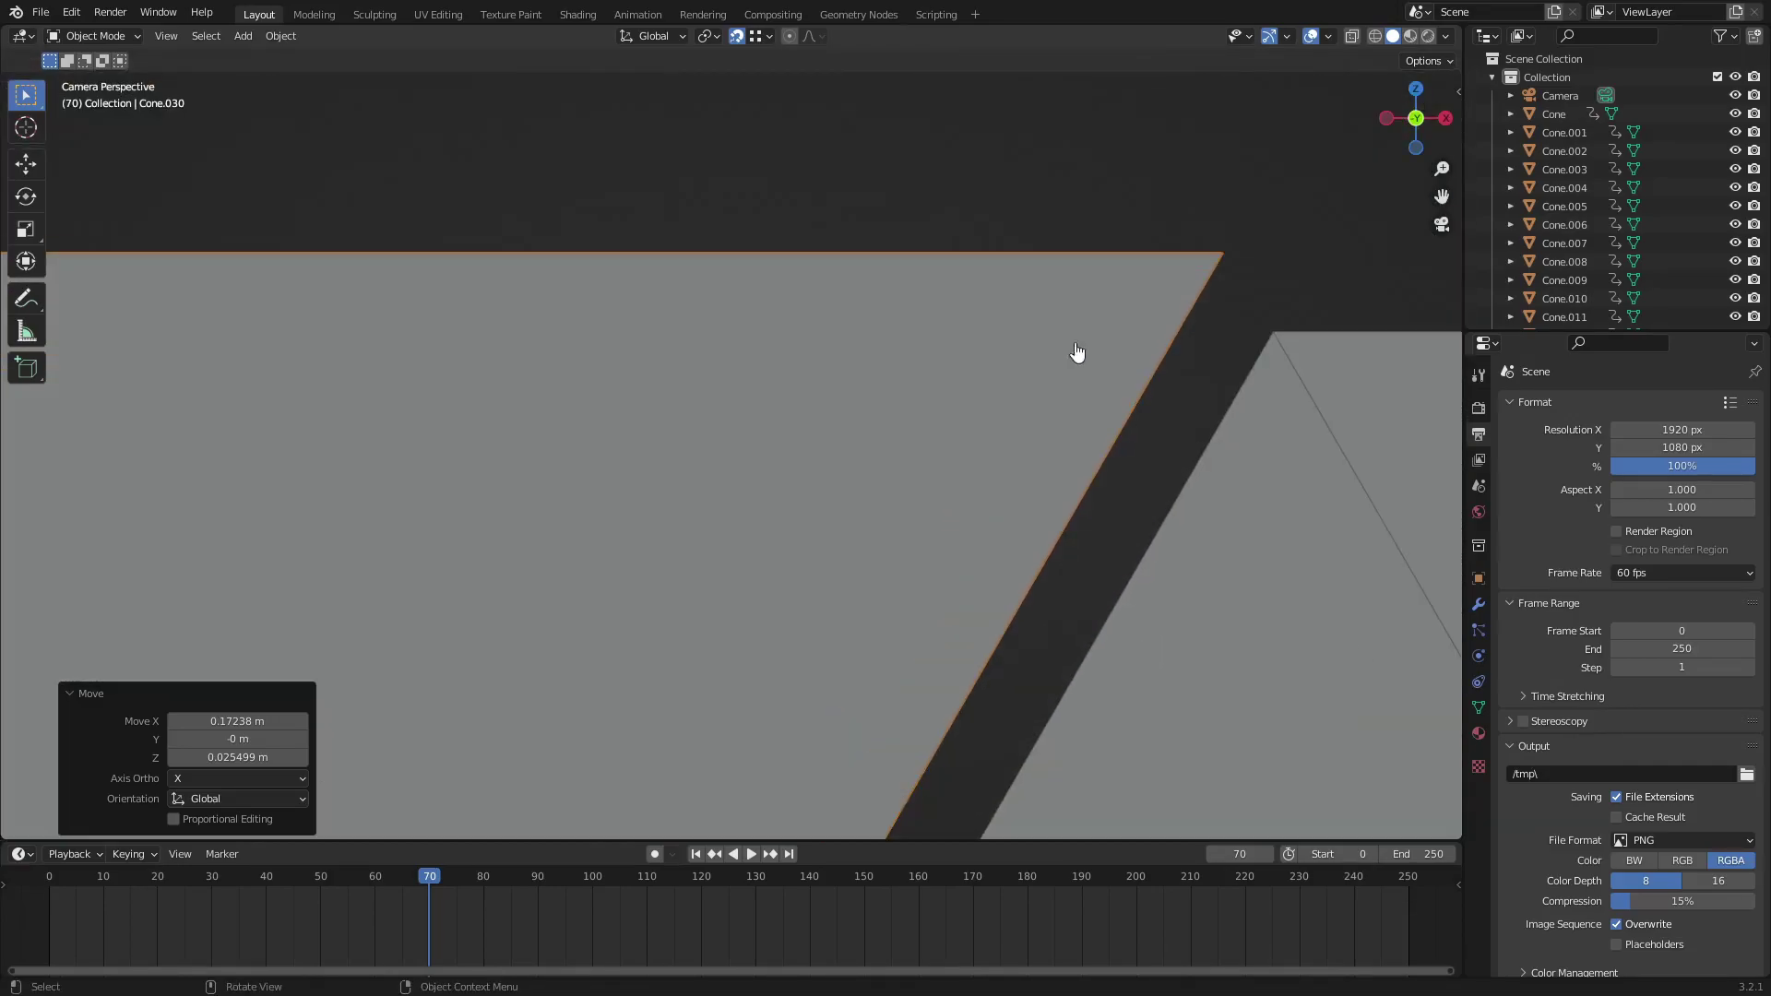
key("g")
left_click(949, 370)
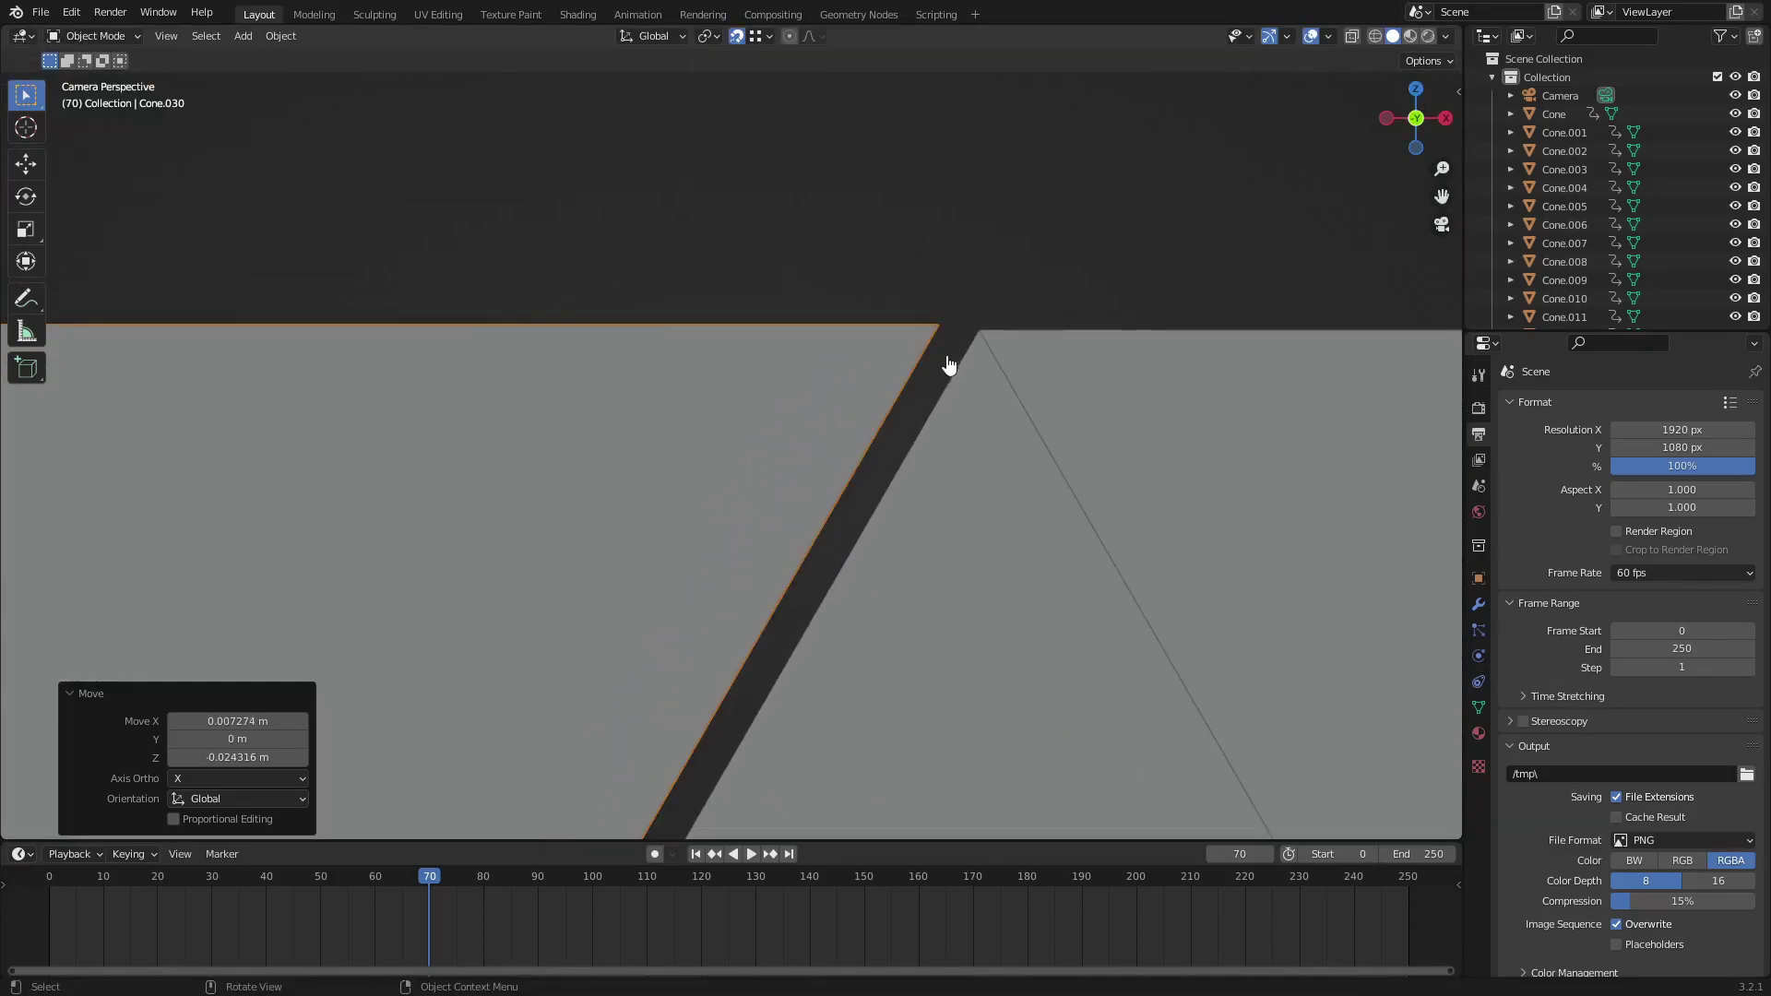
key("g")
left_click(979, 331)
scroll(890, 517, "down", 20)
middle_click_drag(828, 517, 724, 366, "shift")
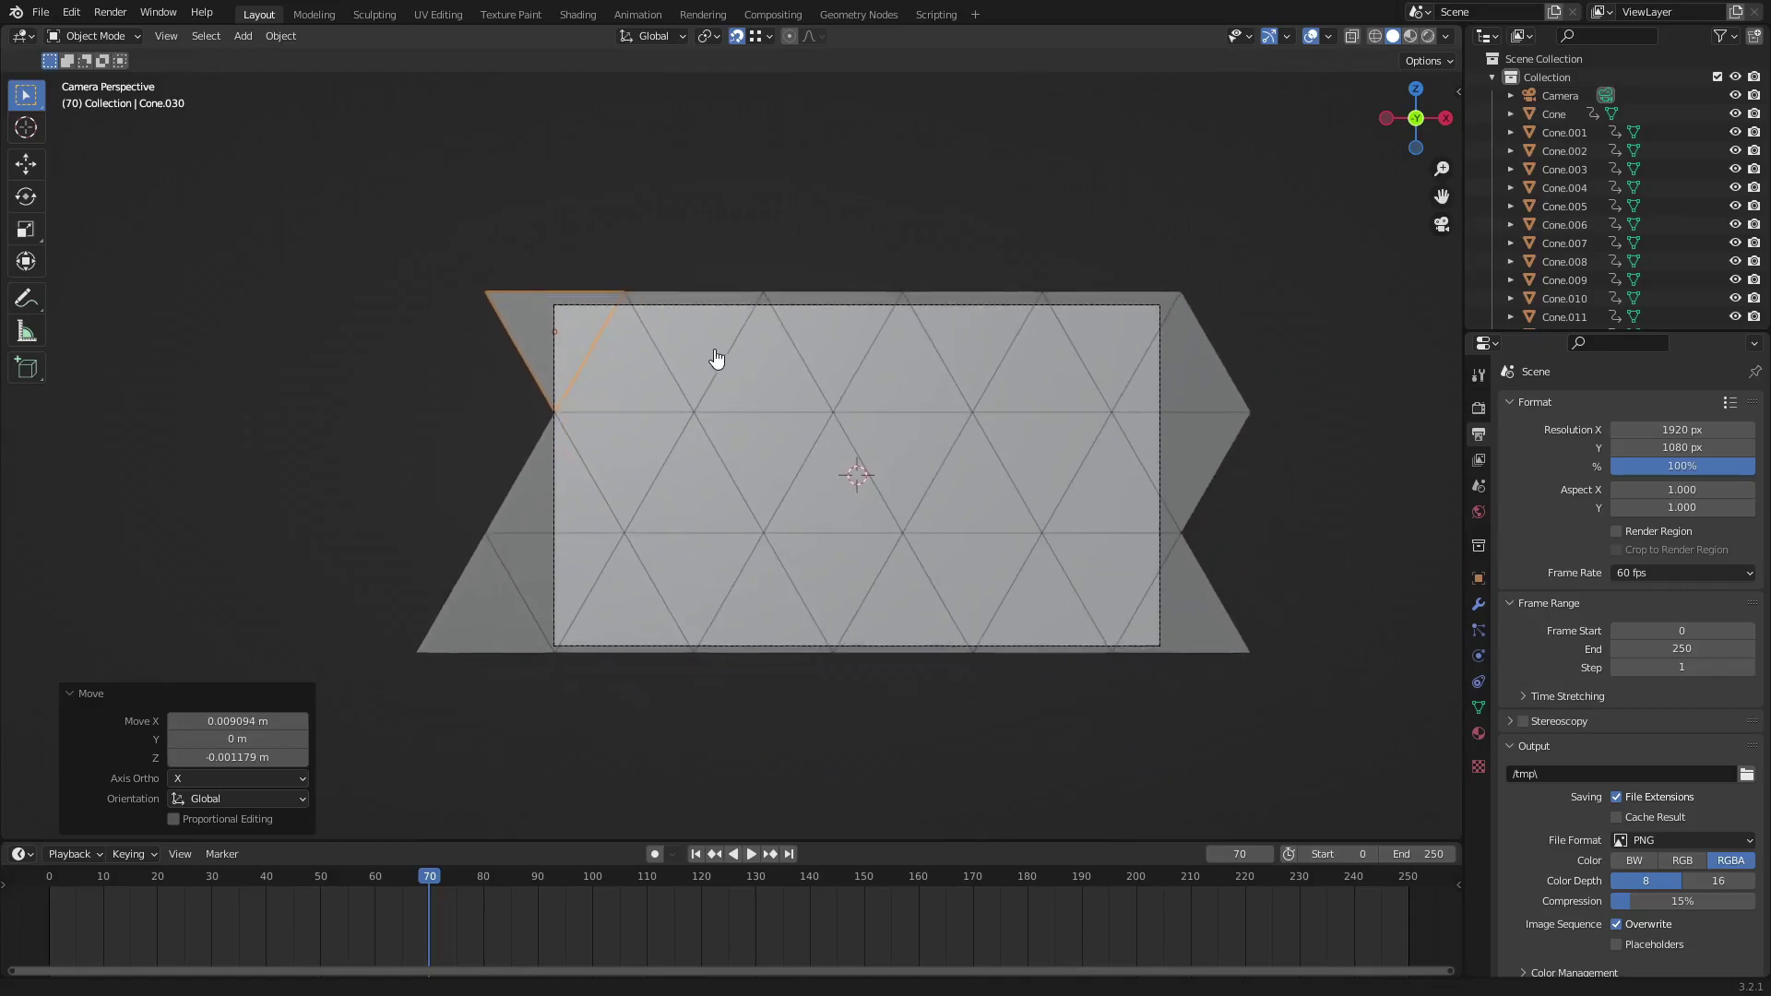
Select all triangles and move them about 0.11 m along negative X in camera view to centre the grid on the frame.
scroll(554, 407, "up", 8)
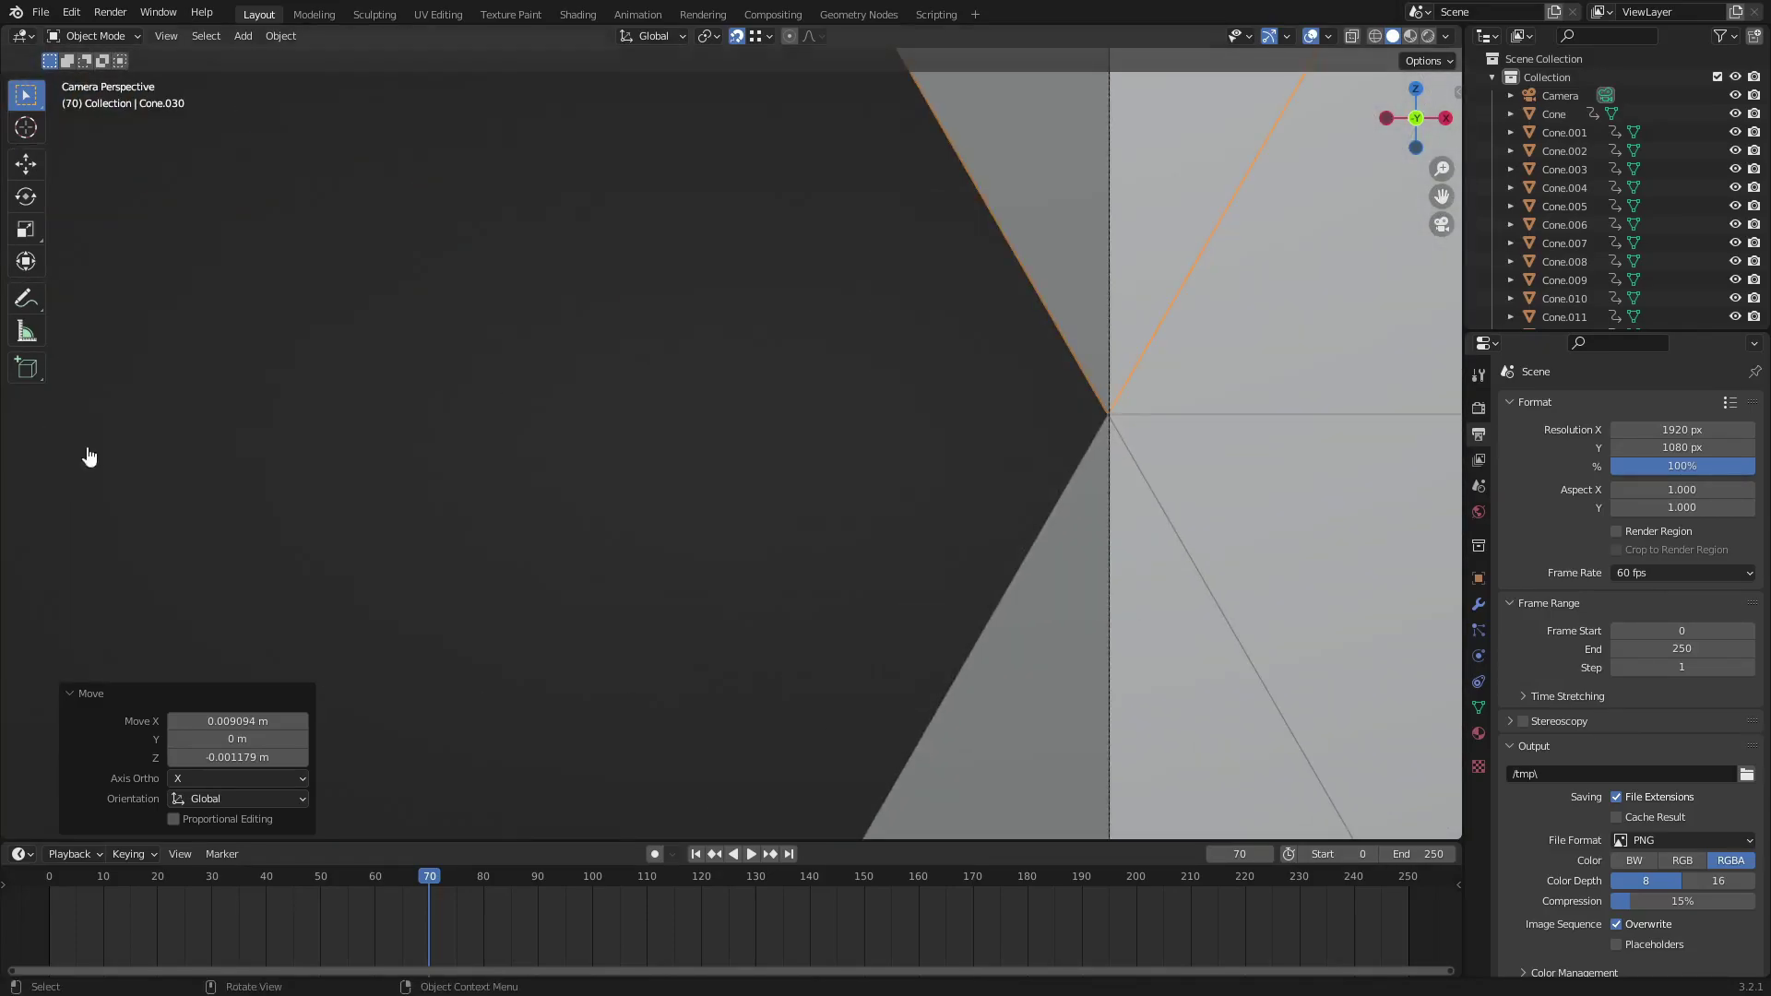
middle_click_drag(88, 457, 638, 477, "shift")
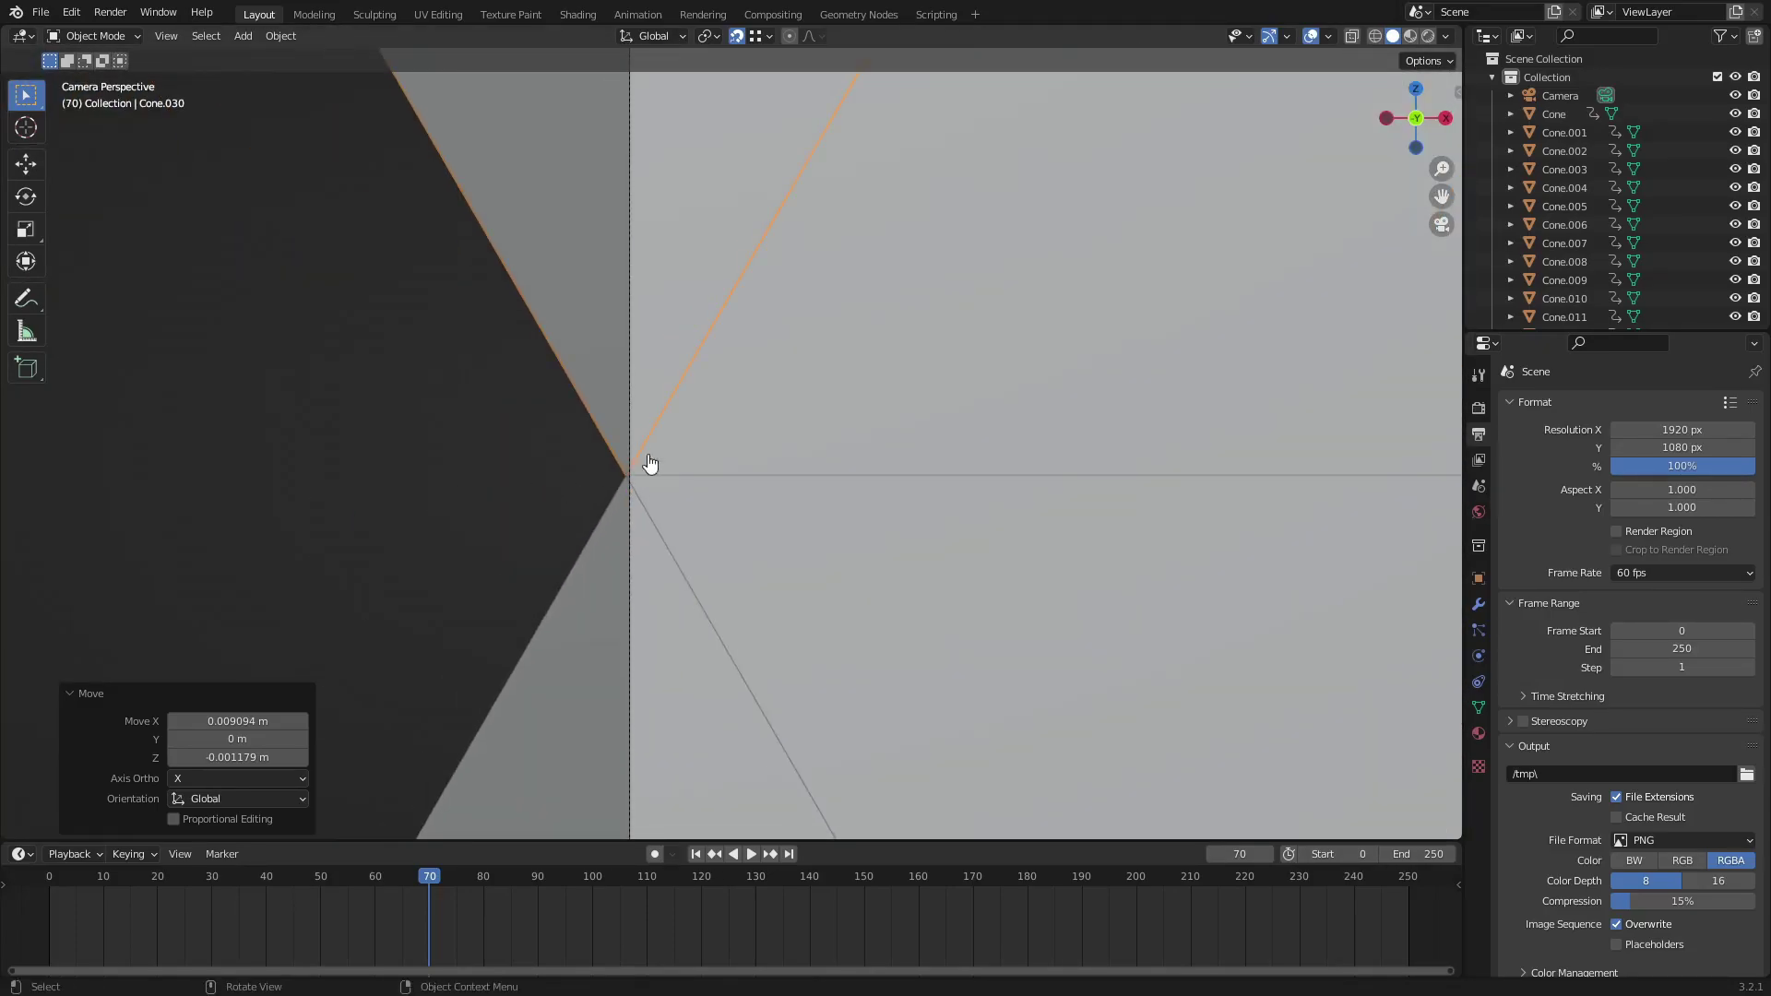
scroll(703, 540, "down", 12)
middle_click_drag(1056, 476, 891, 432, "shift")
scroll(996, 503, "up", 2)
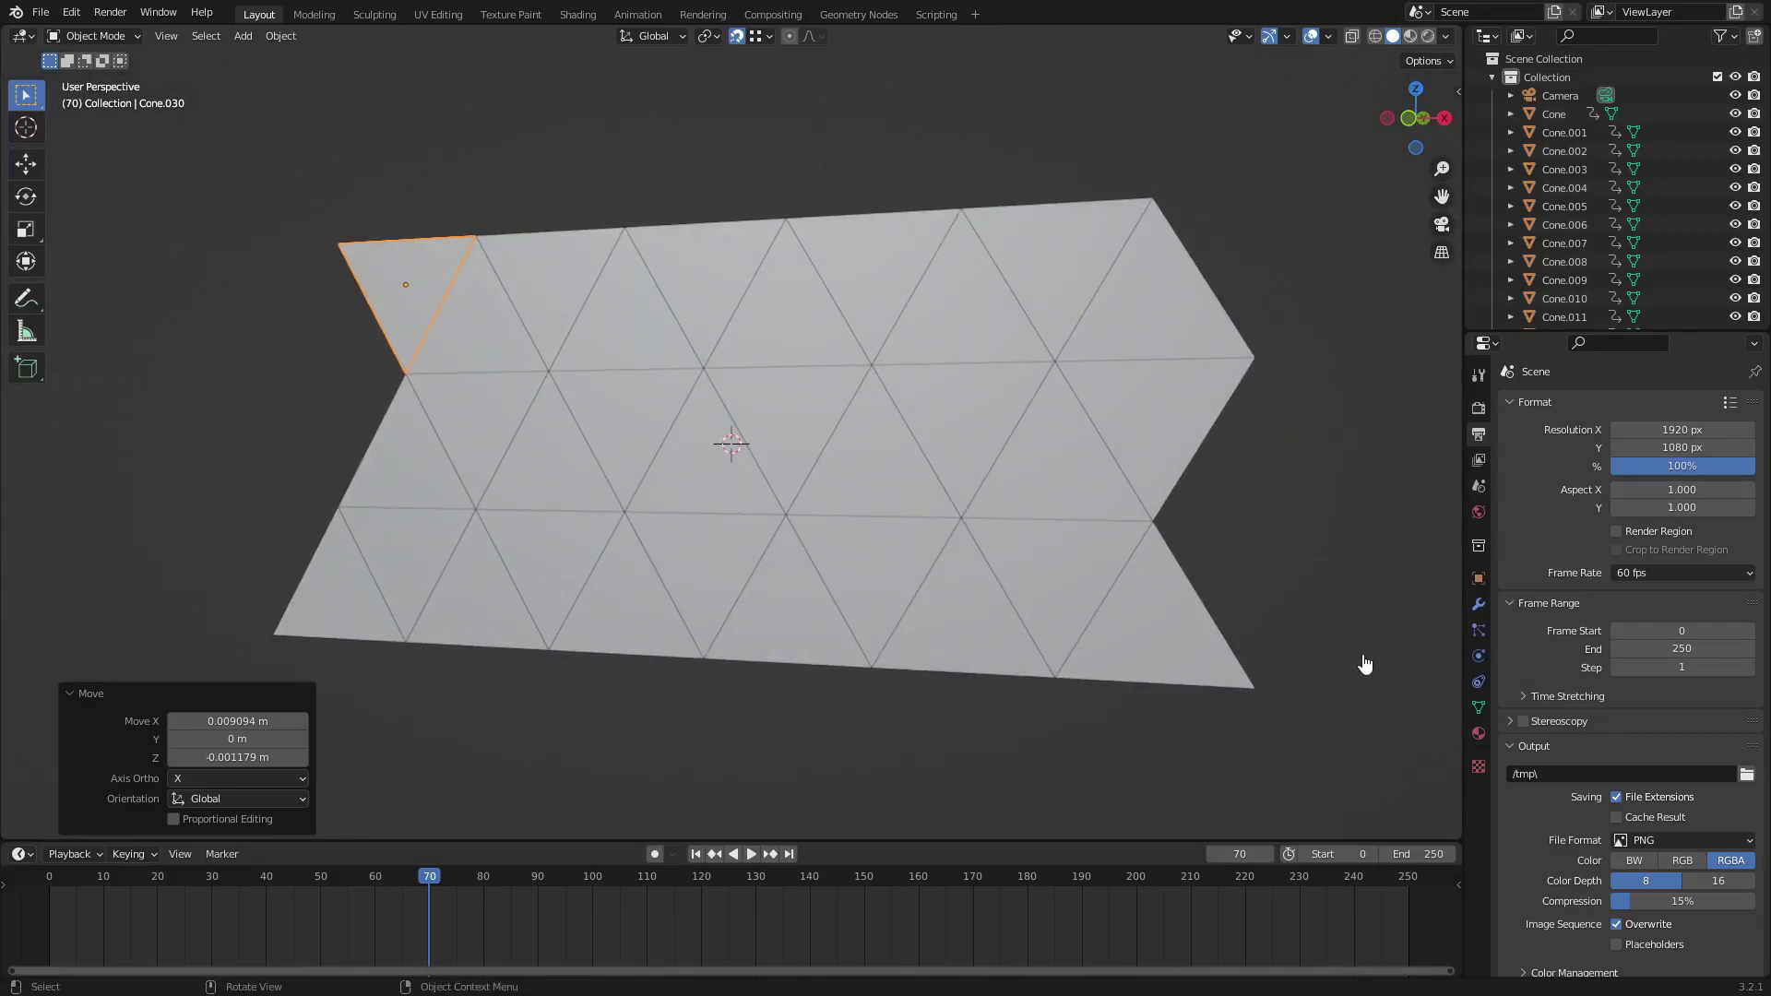
left_click_drag(230, 166, 1458, 719)
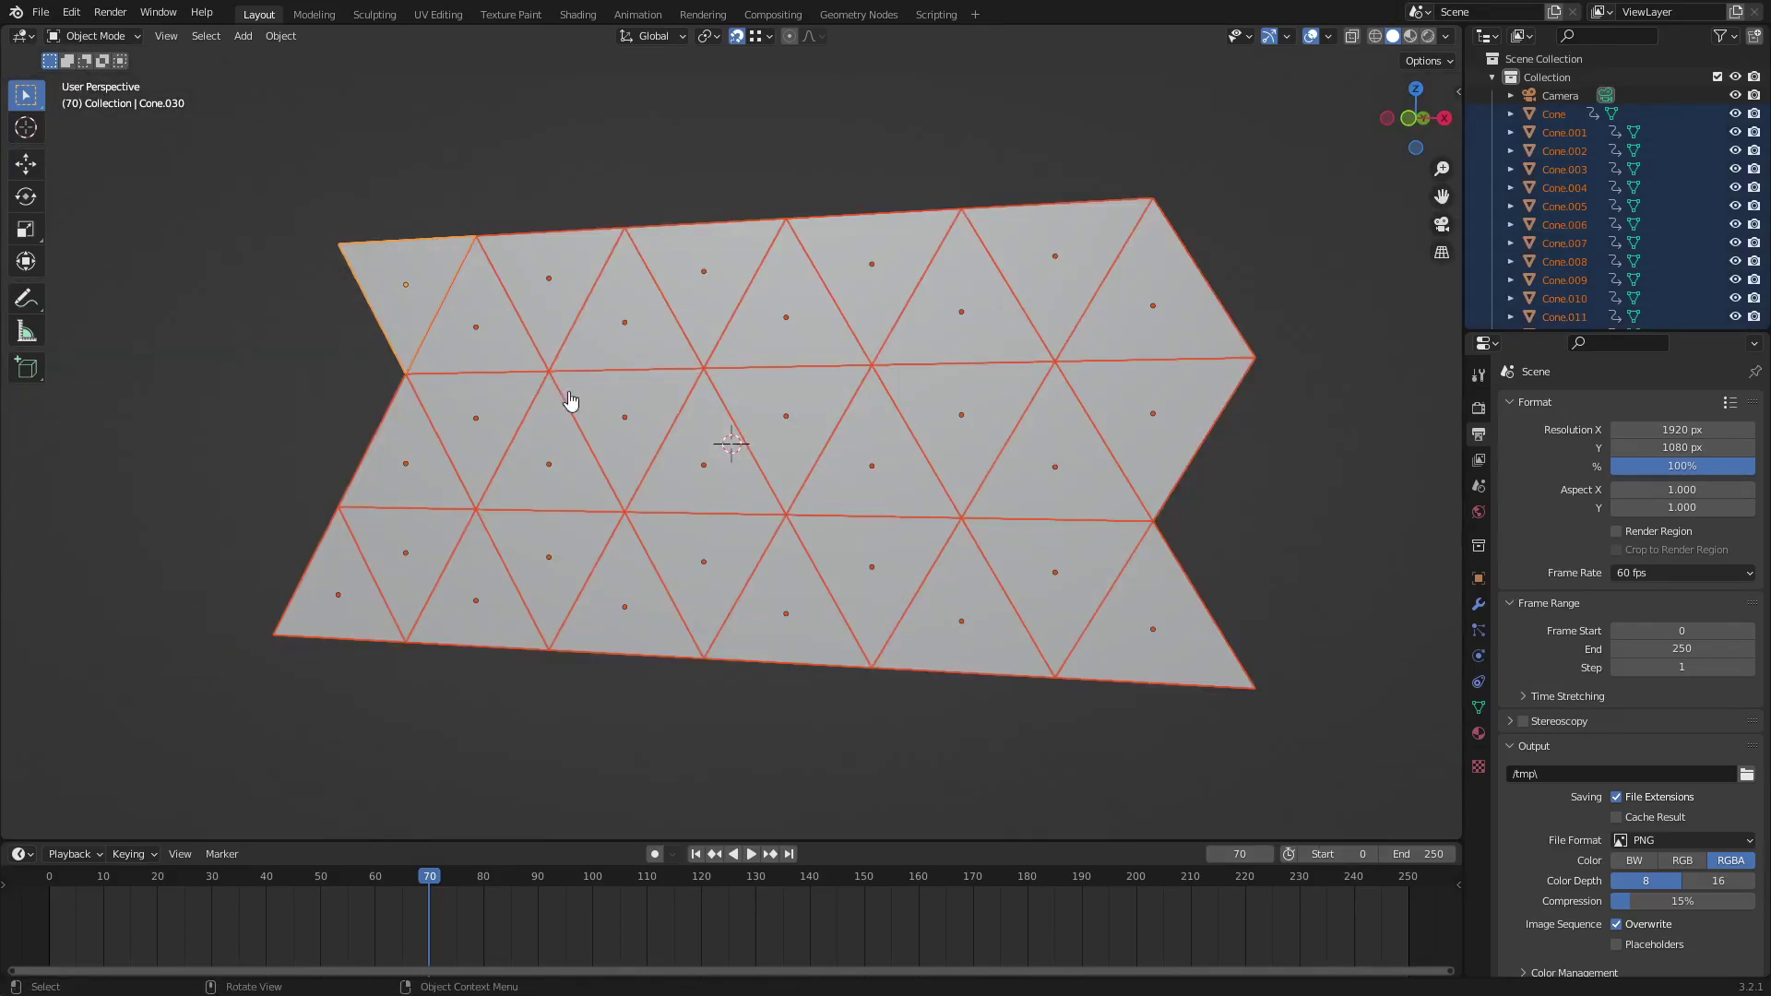
key("g")
key("x")
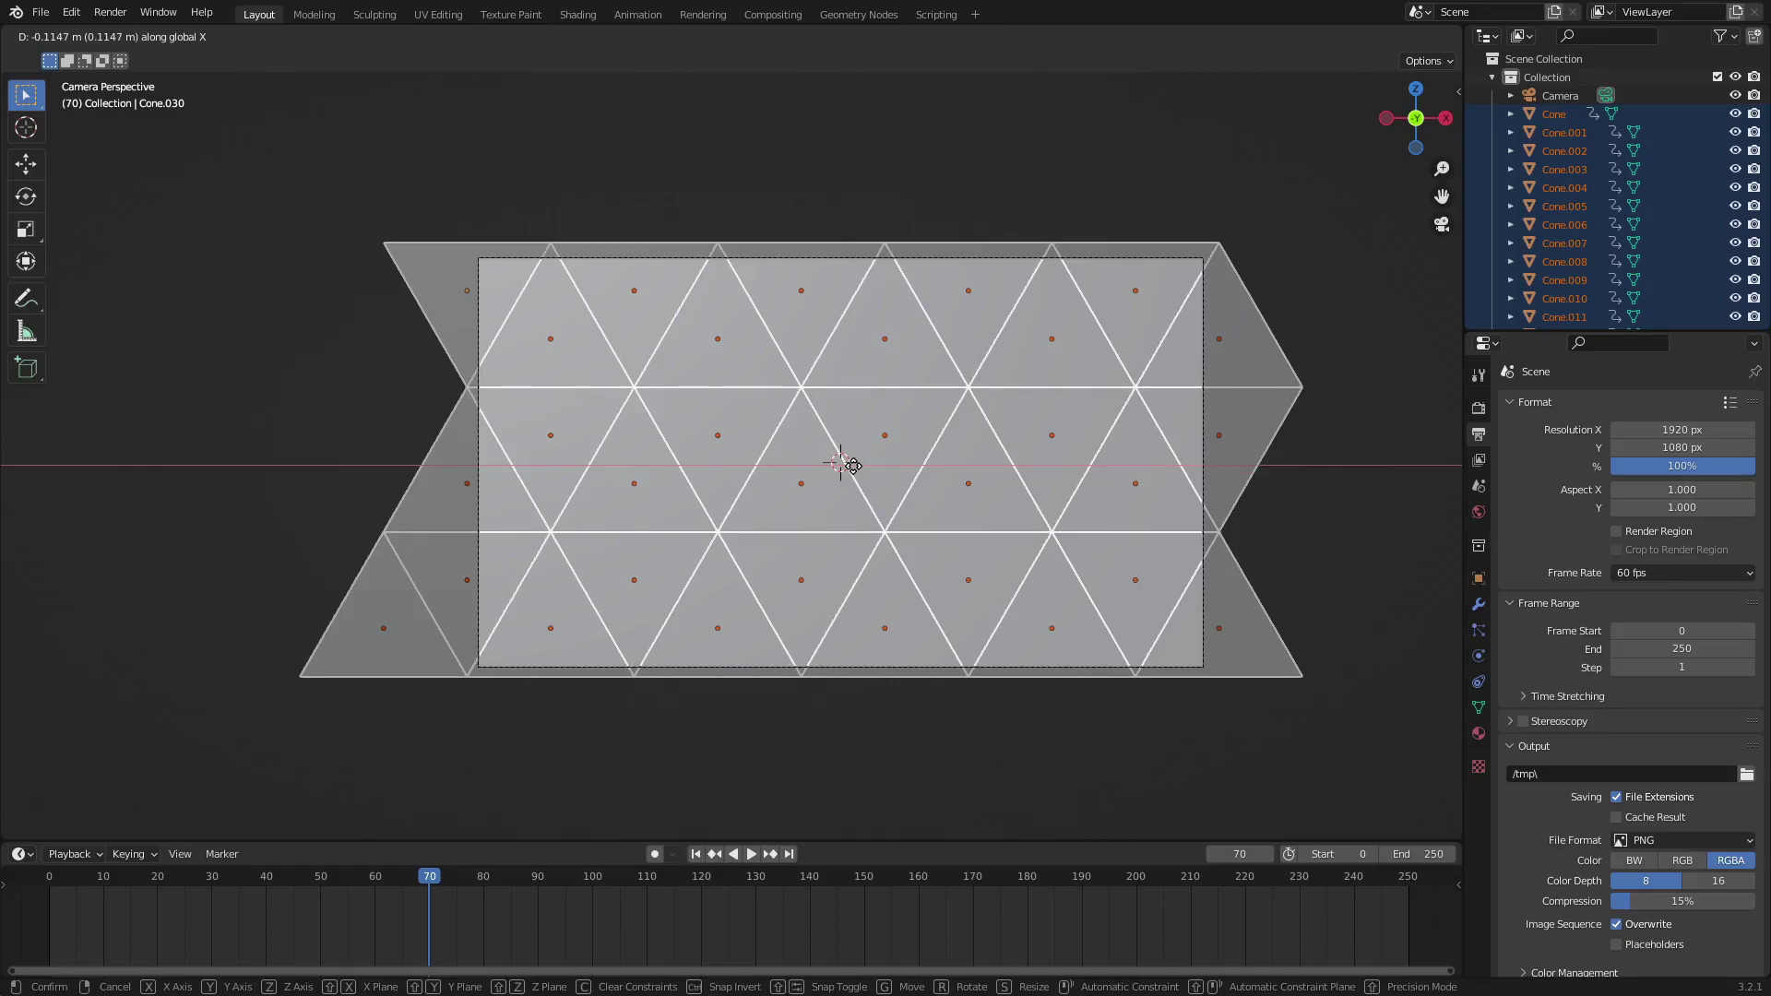
left_click(853, 466)
key("g")
key("x")
left_click(1059, 535)
Delete the upright triangle overhanging the lower left corner of the grid.
left_click(415, 657)
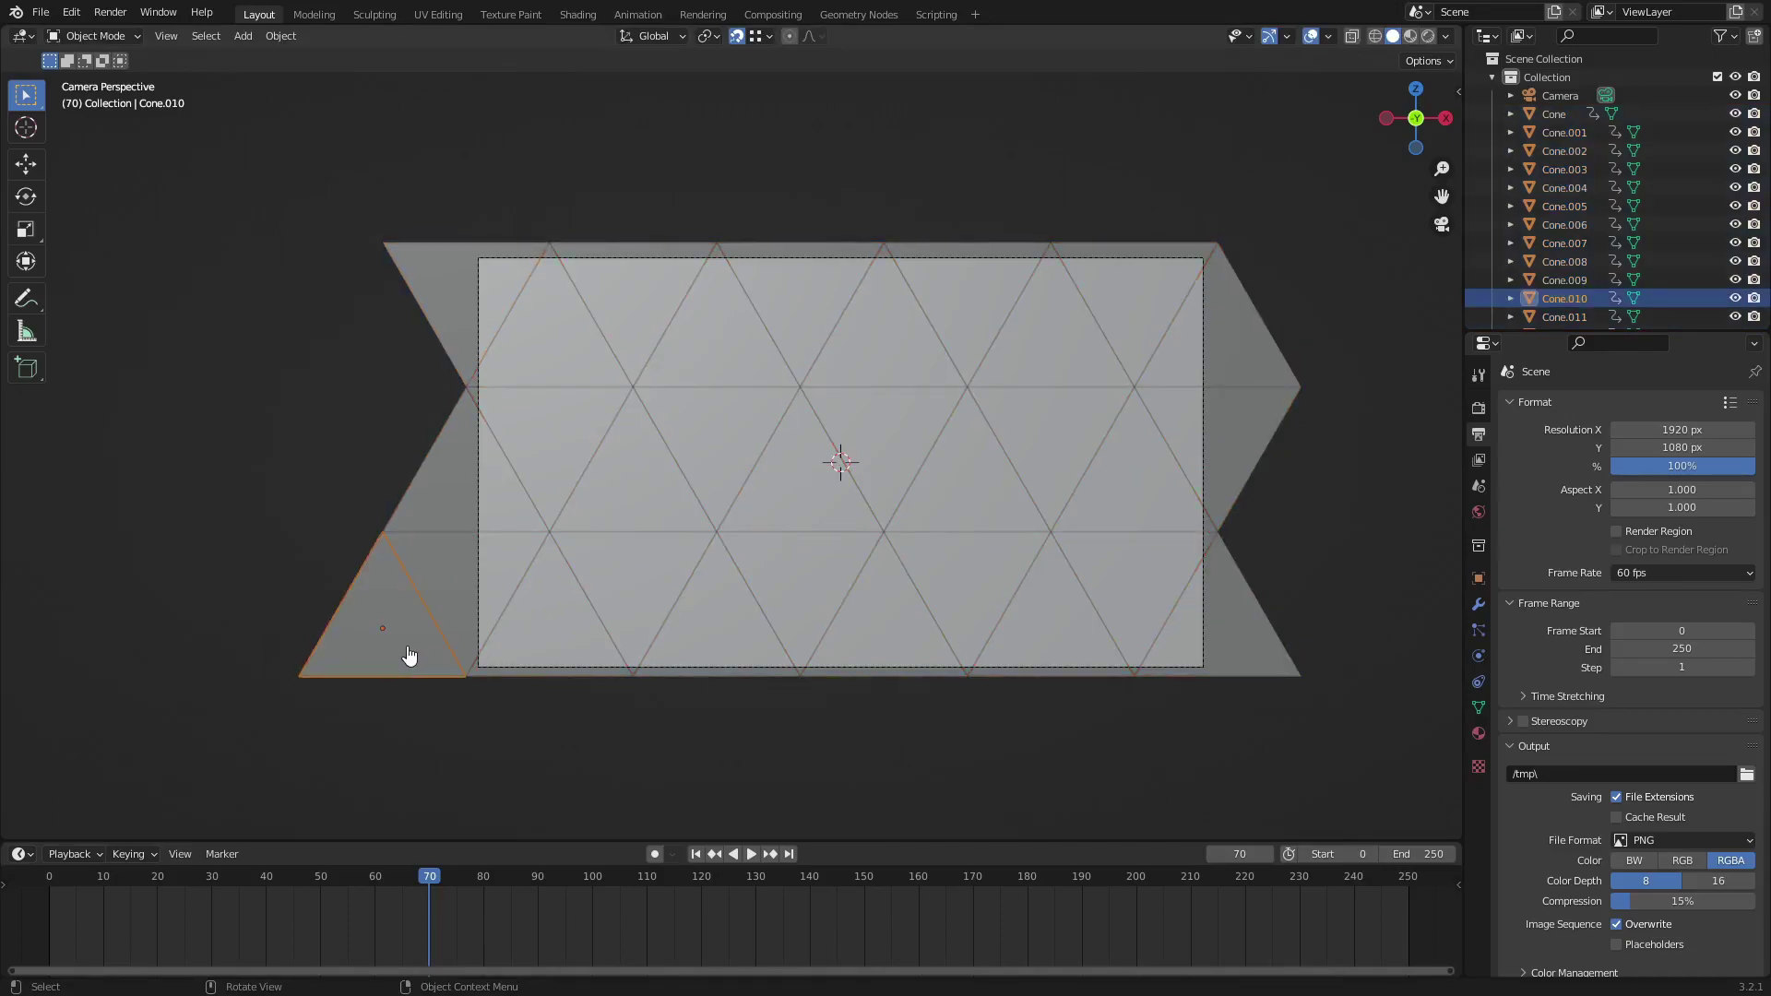
key("Delete")
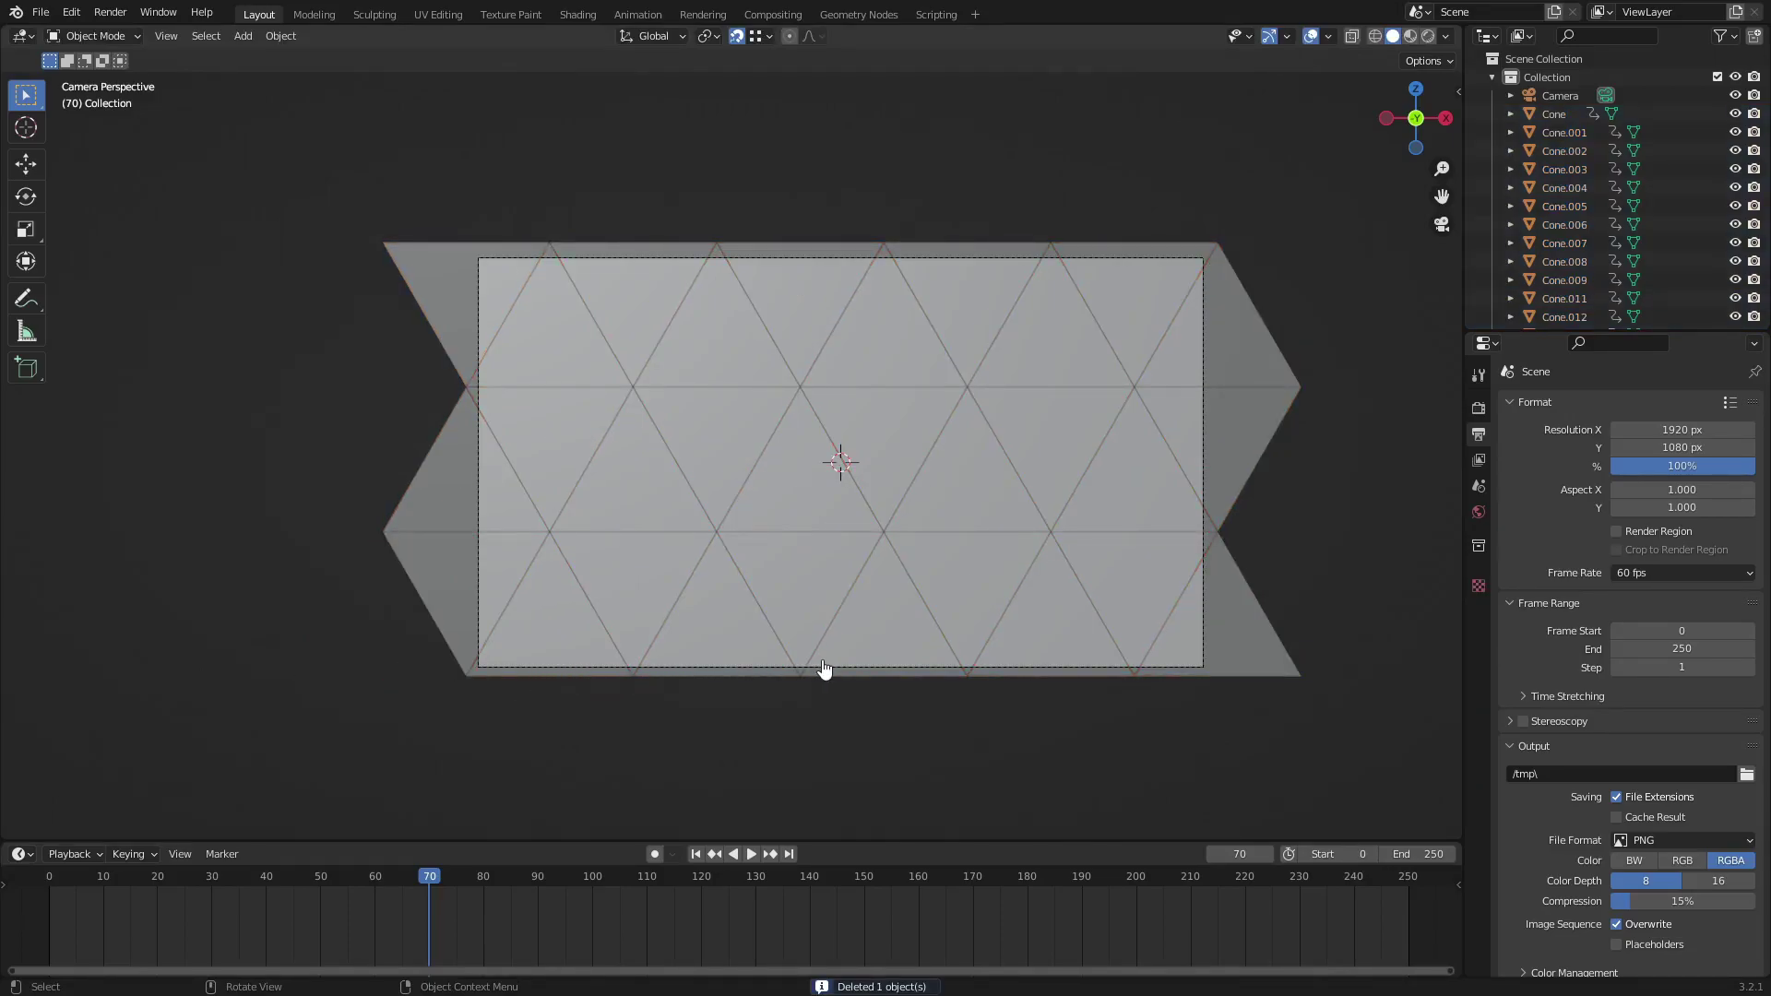
scroll(822, 662, "down", 3)
scroll(828, 663, "up", 3)
Play the animation from the first frame and scrub the playhead back to frame 2.
left_click(697, 855)
left_click(753, 855)
left_click(696, 856)
left_click(696, 855)
left_click(742, 855)
left_click_drag(573, 876, 59, 904)
Select all triangles with an upright one in the middle row as active, and bring their keyframes into view in a taller timeline.
middle_click_drag(1107, 590, 977, 582)
left_click_drag(1259, 724, 445, 150)
scroll(780, 771, "down", 2)
left_click_drag(159, 840, 159, 799)
left_click(715, 454, "shift")
scroll(93, 887, "up", 1)
middle_click_drag(111, 890, 454, 955)
middle_click_drag(501, 887, 172, 842)
scroll(353, 872, "down", 10)
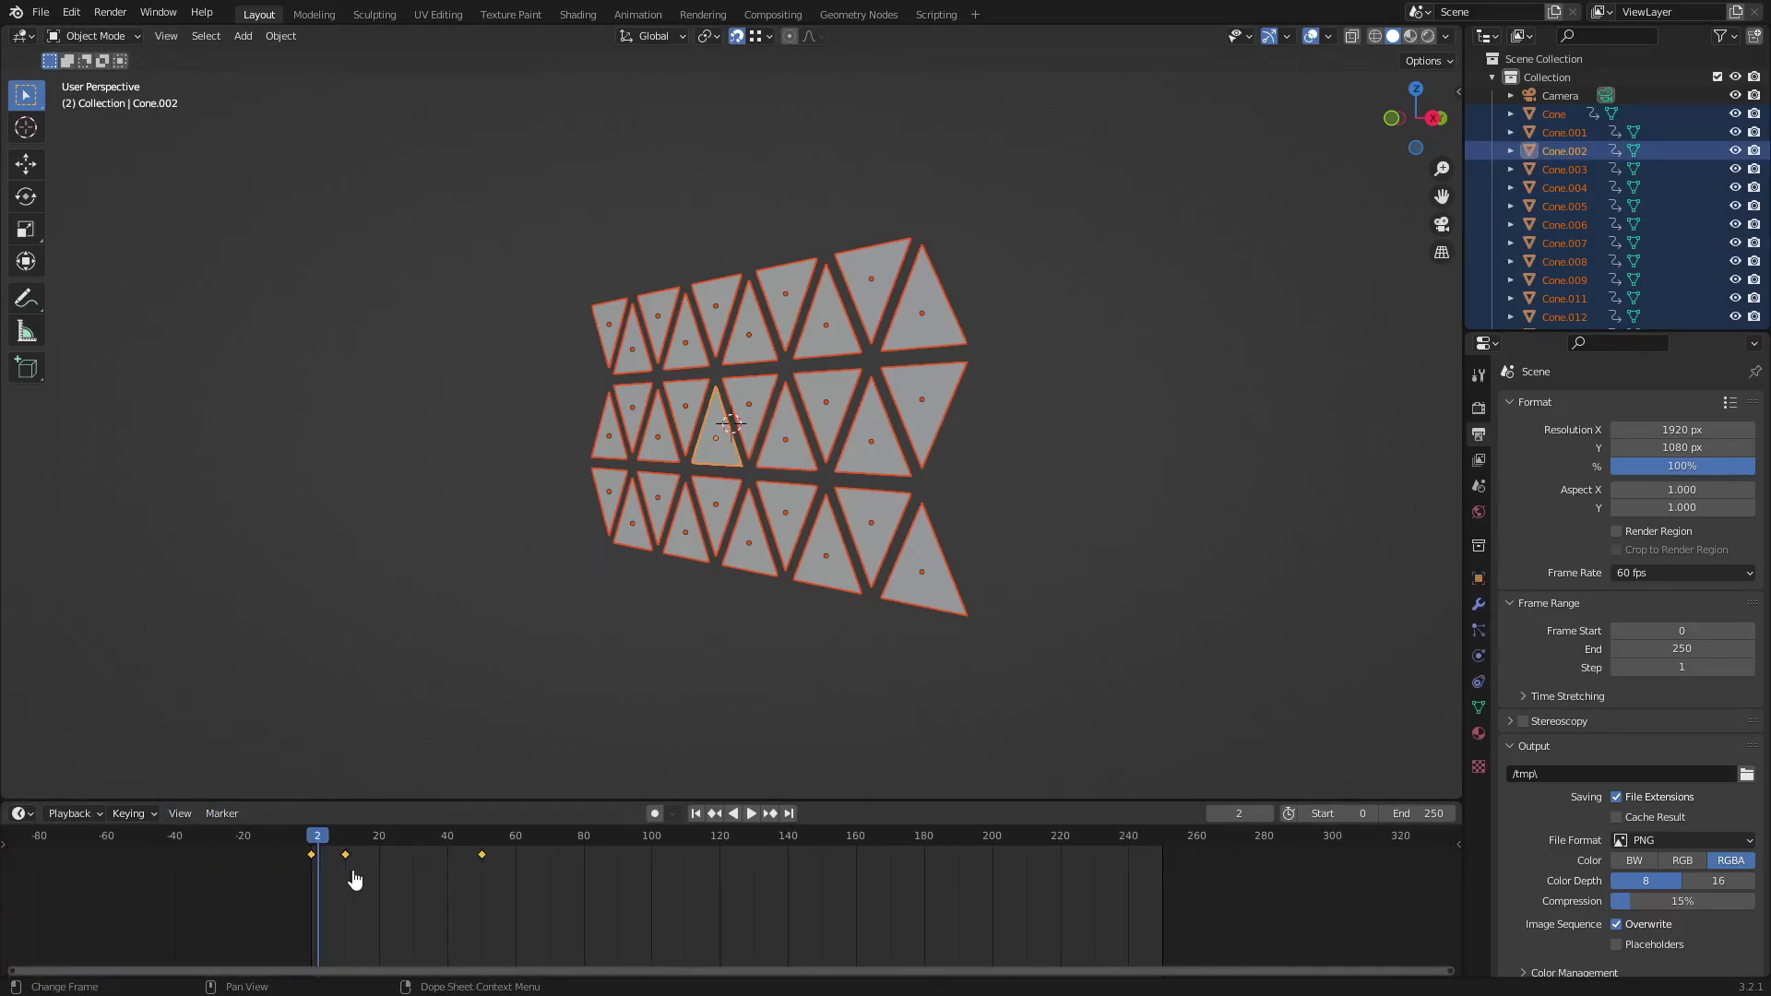
scroll(427, 872, "up", 3)
middle_click_drag(343, 899, 259, 909)
Show the keyframe channels in an enlarged timeline, collapsed to one row per triangle.
left_click(5, 841)
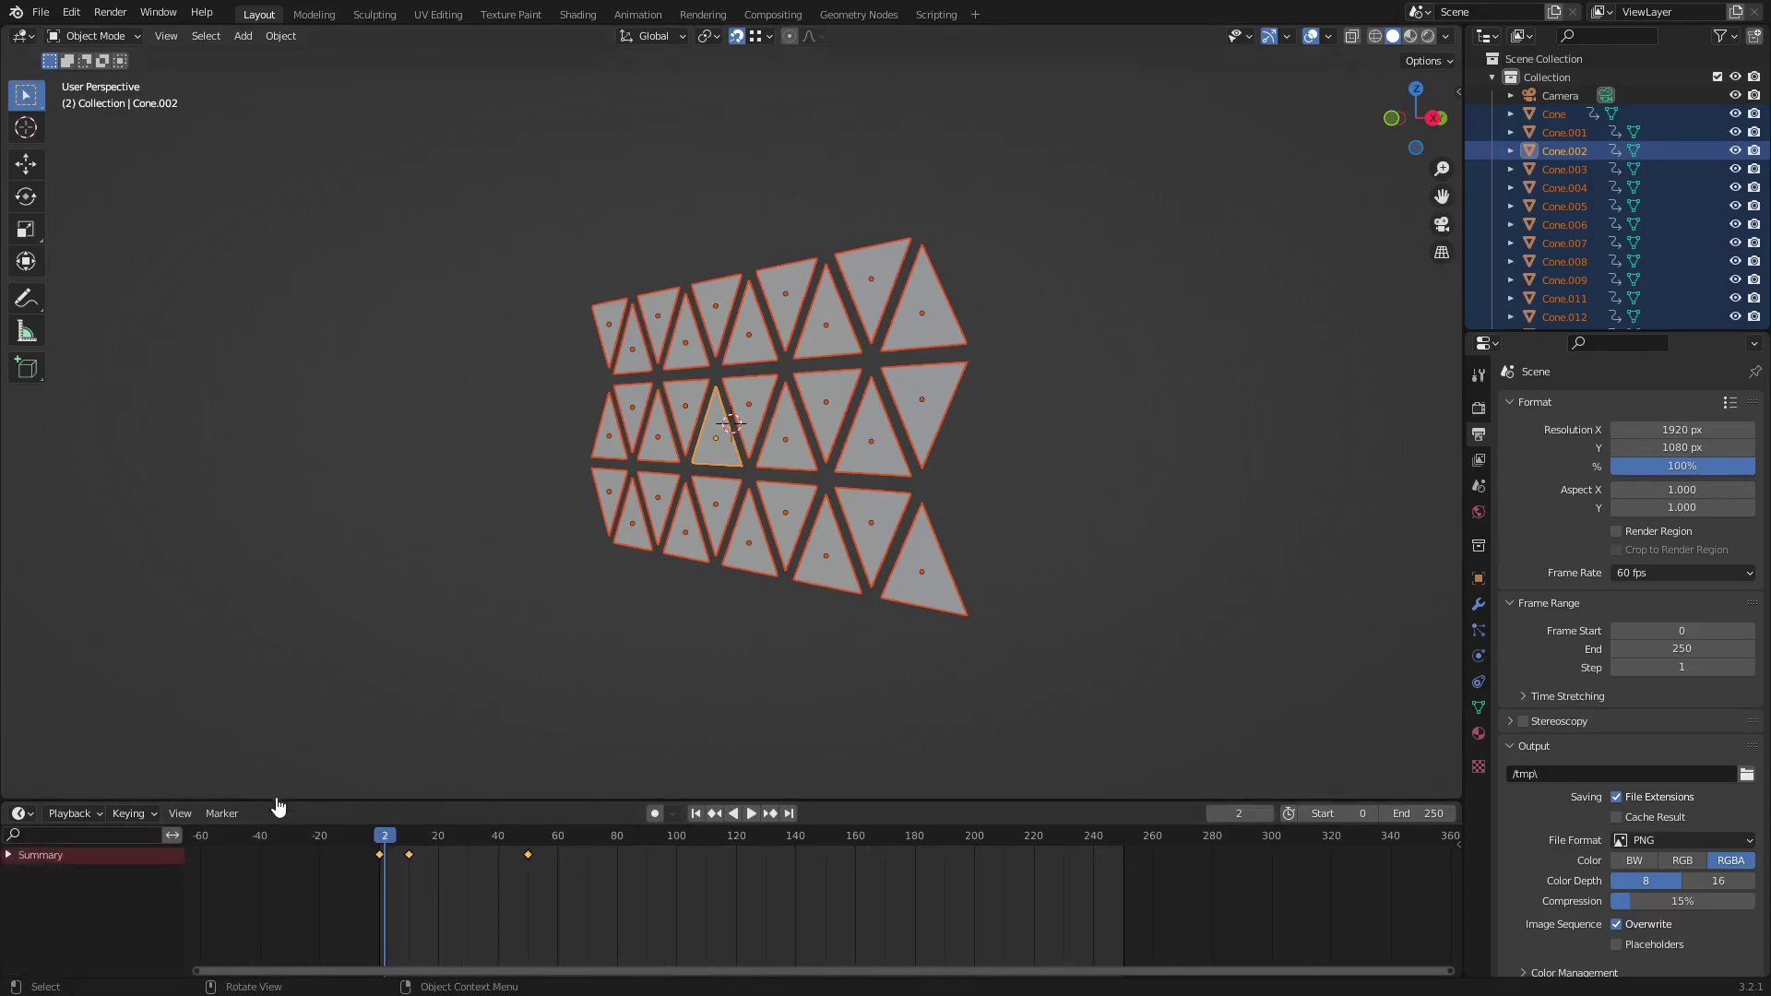
left_click(9, 857)
left_click(8, 856)
left_click(8, 856)
left_click(9, 856)
left_click_drag(227, 798, 235, 256)
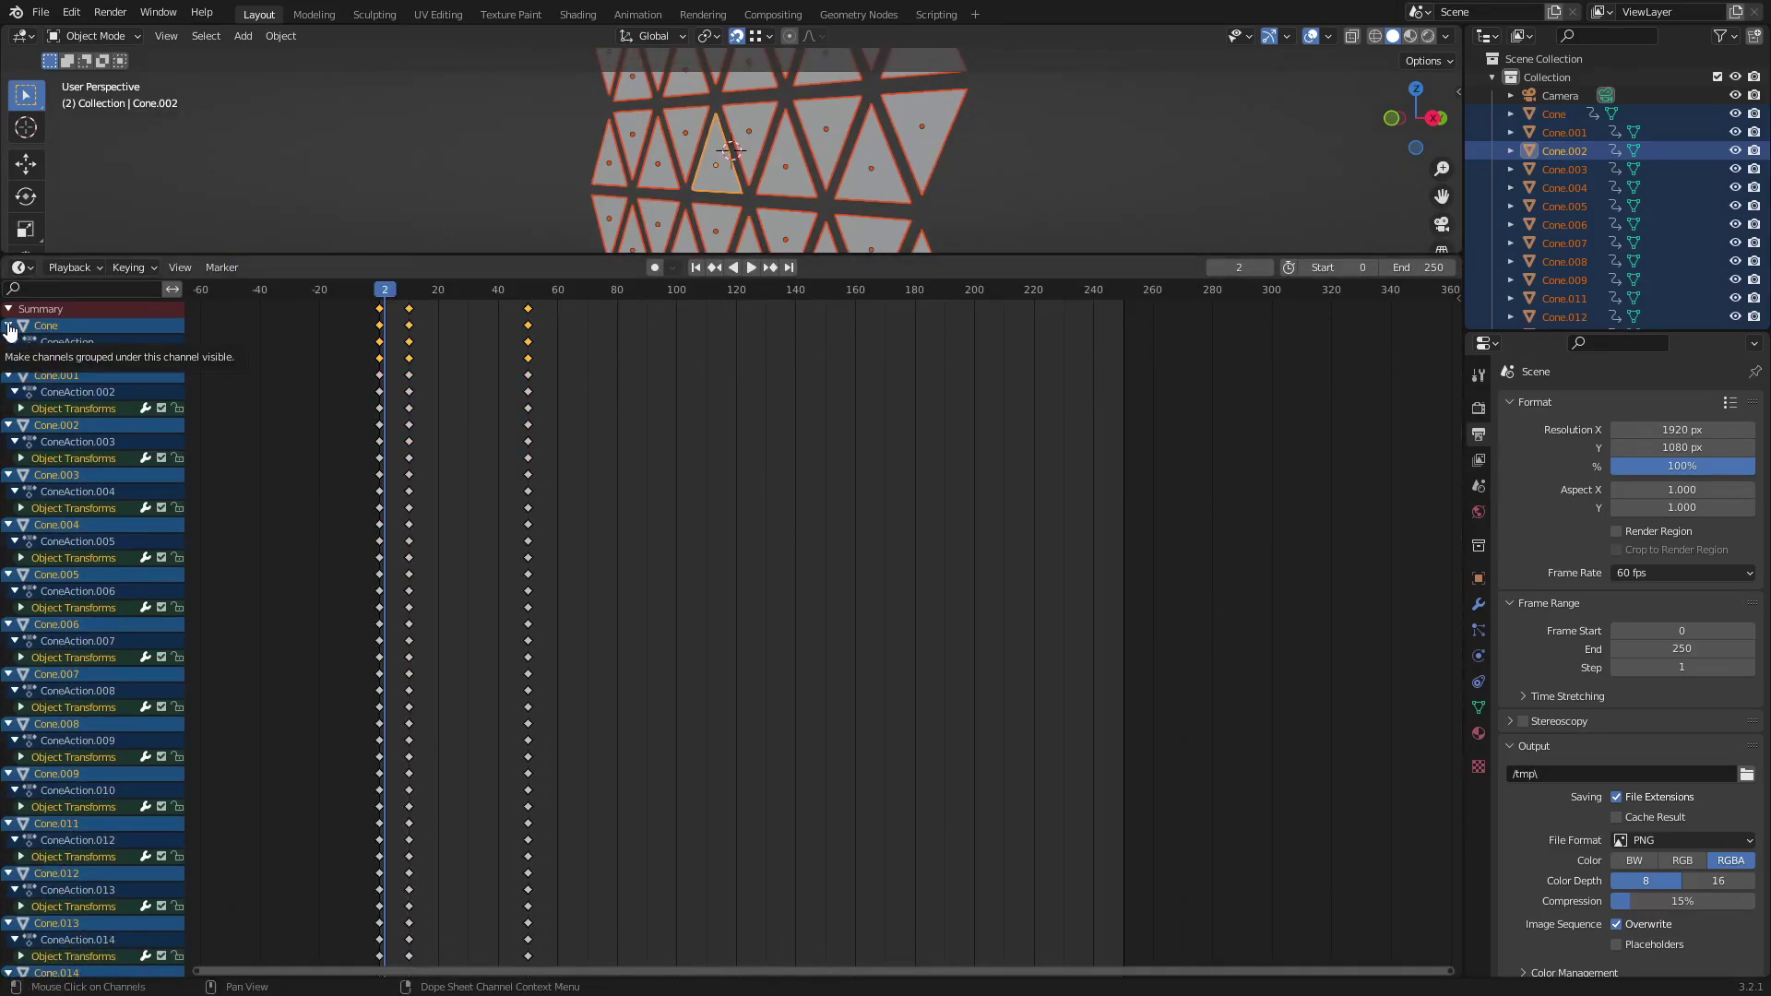
left_click(10, 329)
left_click_drag(10, 328, 13, 878)
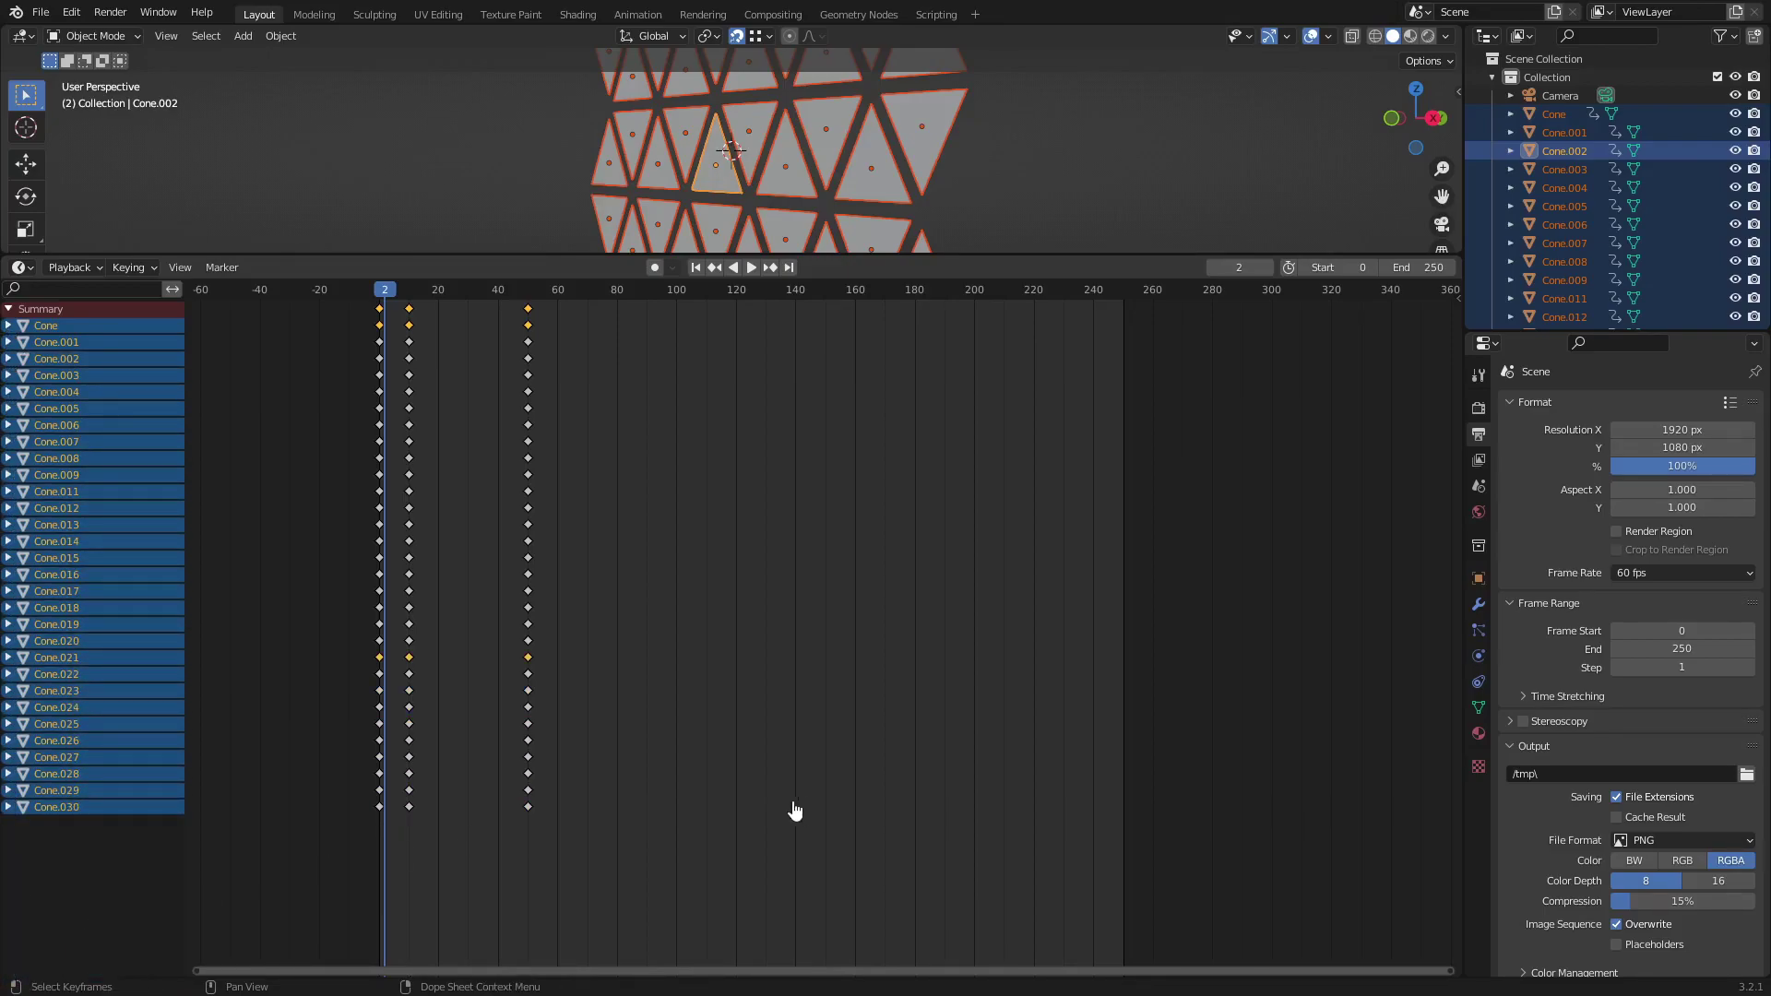
Select all keyframes of the triangles and place duplicates 170 frames further along the timeline.
left_click_drag(745, 876, 305, 283)
key("shift+d")
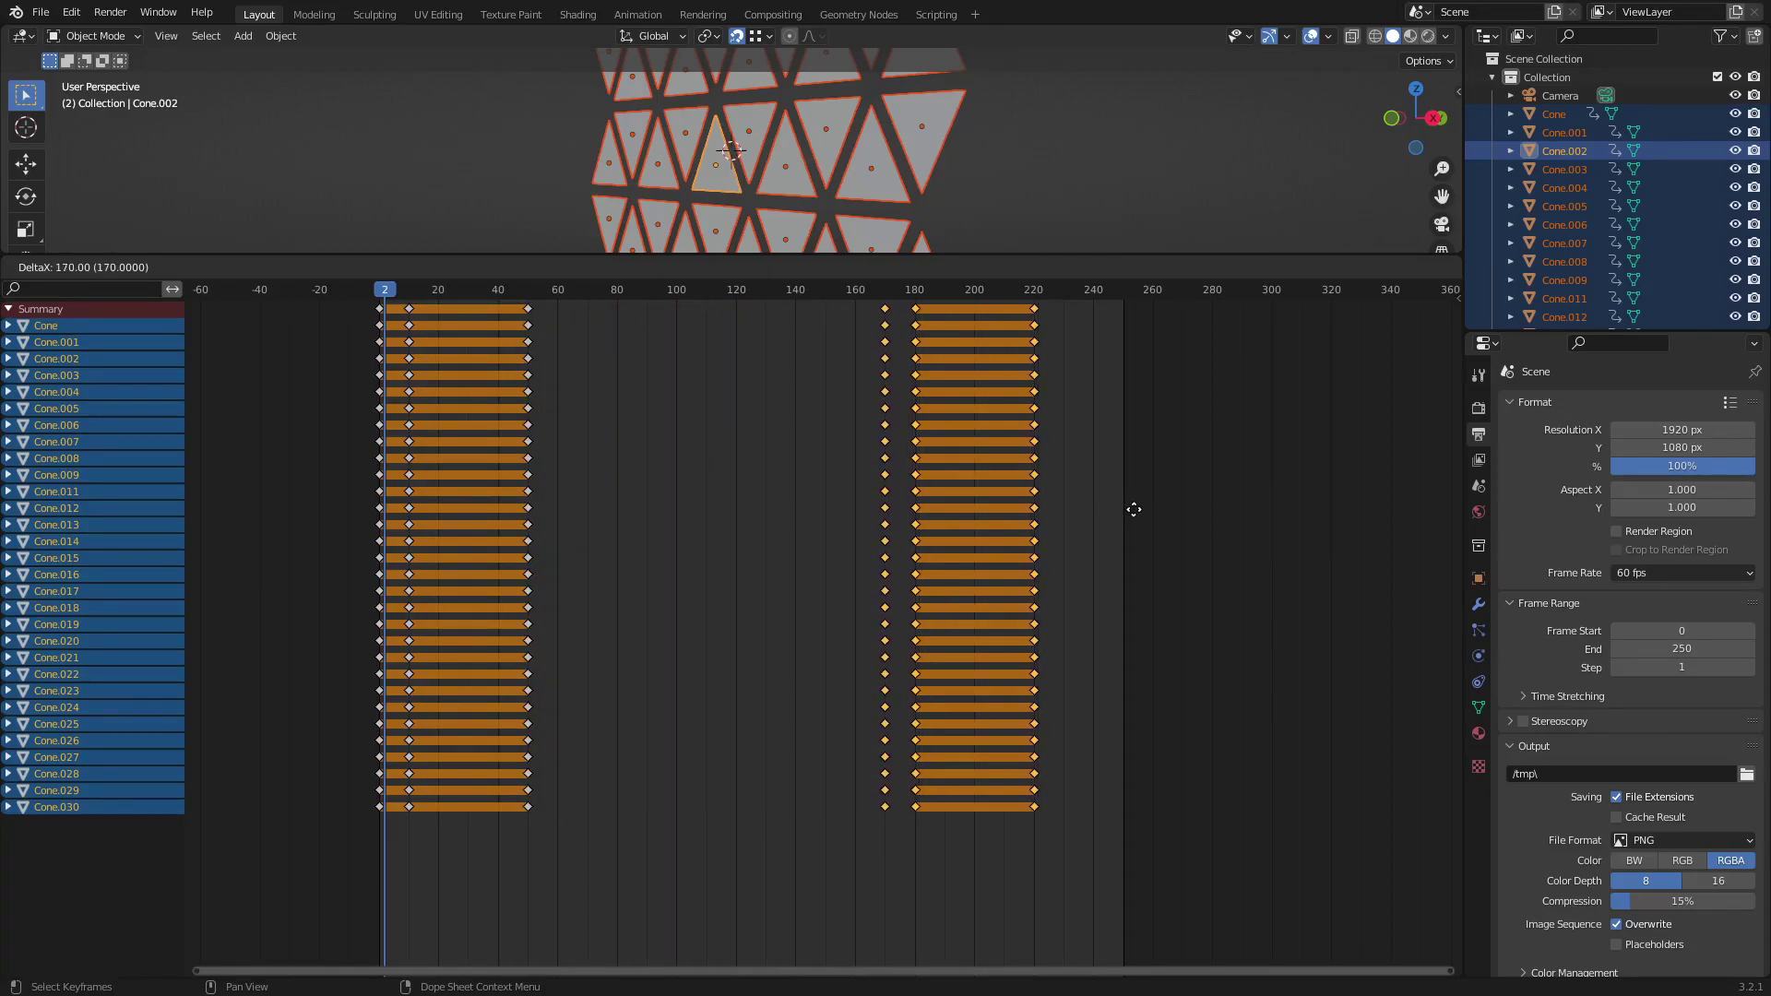
left_click(1136, 517)
Move the copied keyframes at frame 180 to frame 240 and those at frame 170 to frame 250.
left_click_drag(992, 835, 903, 305)
left_click_drag(950, 844, 905, 296)
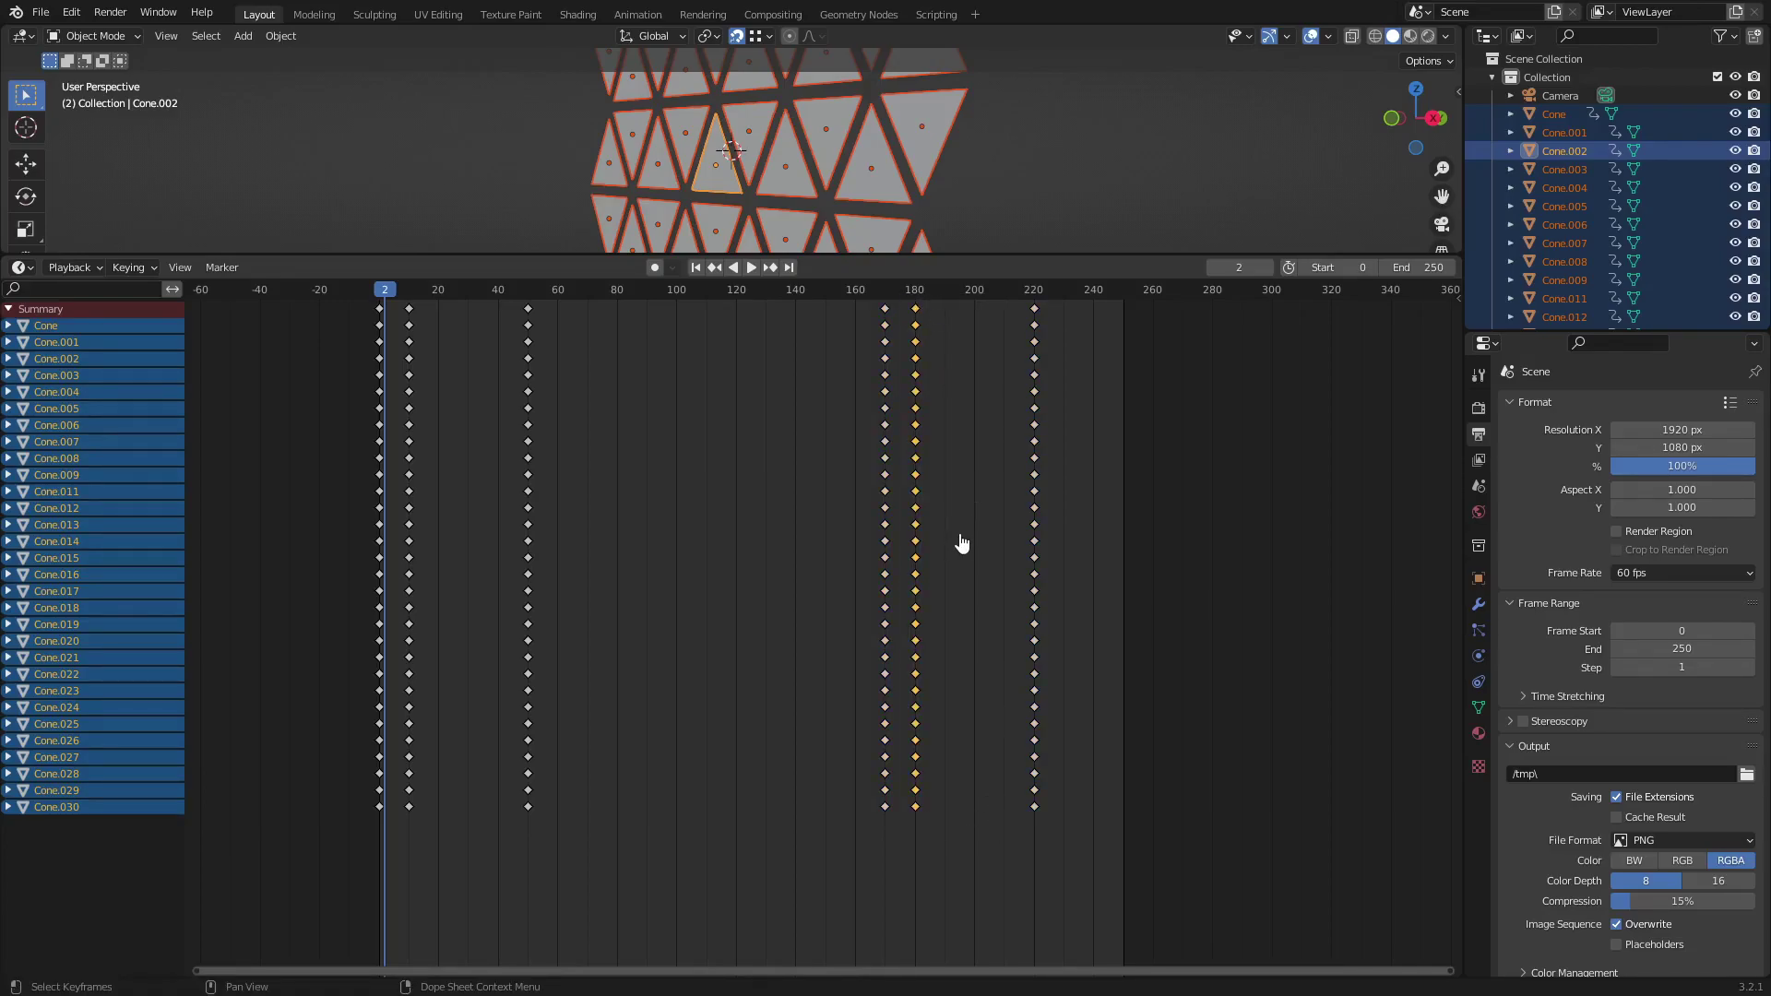
key("g")
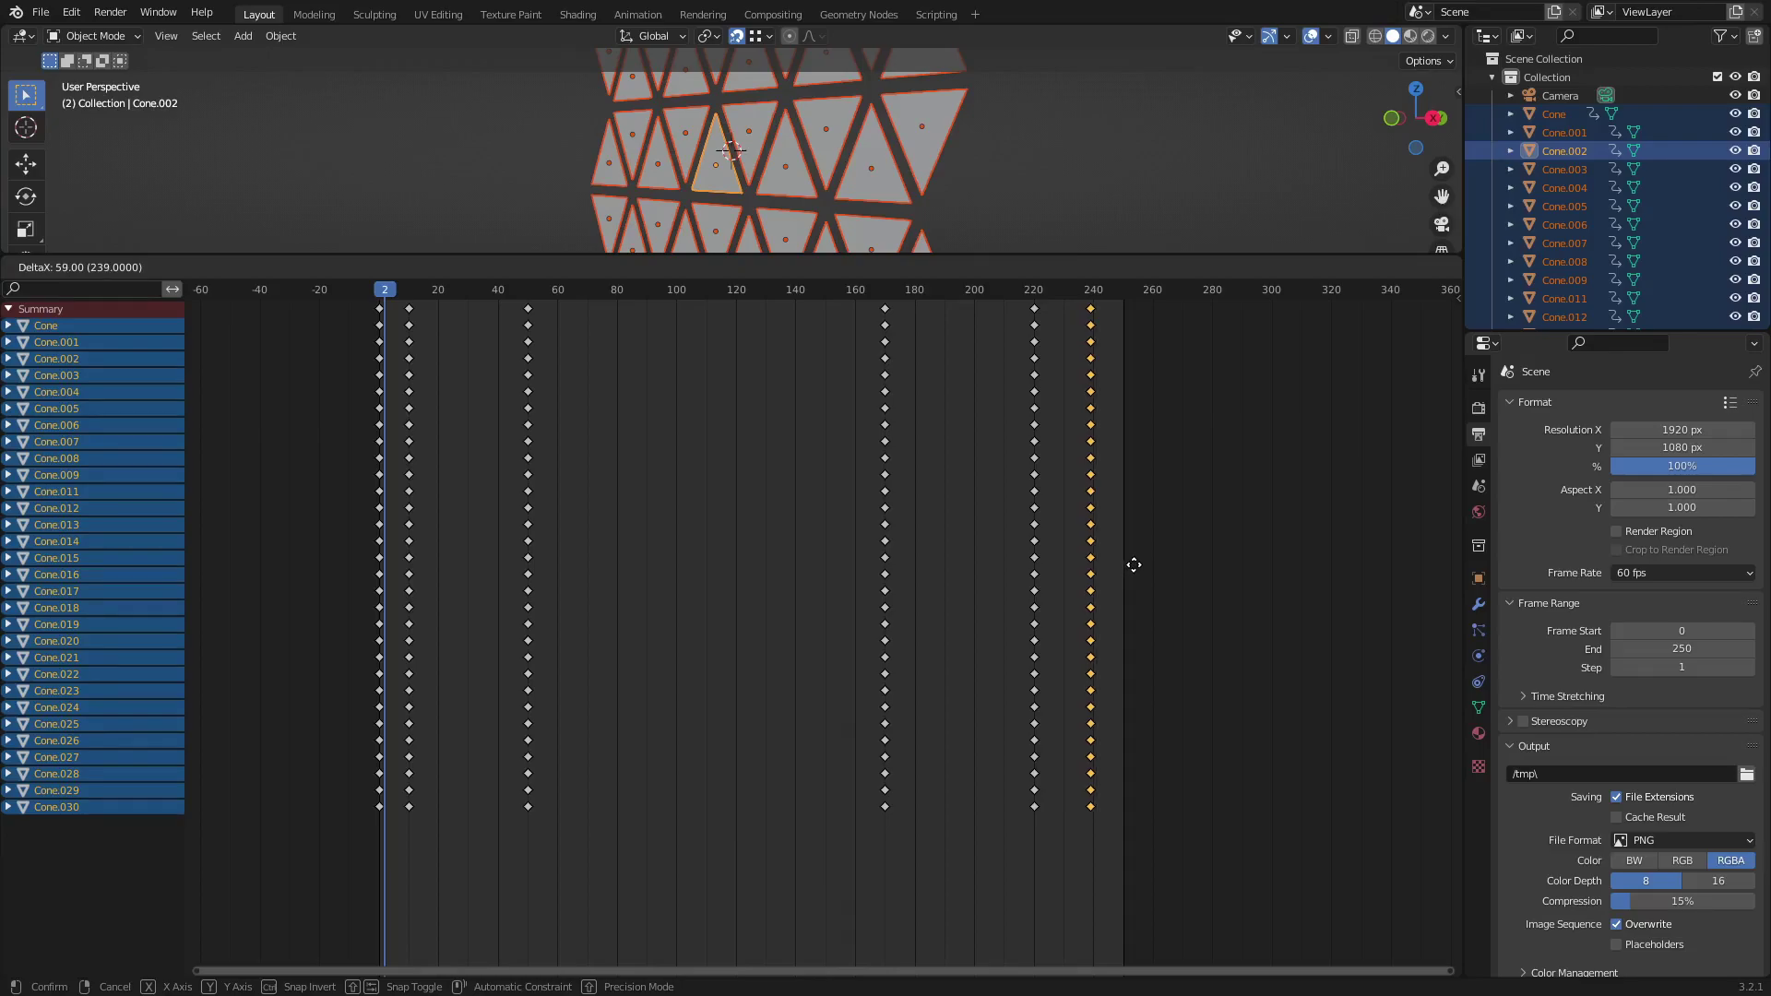
left_click(1135, 565)
left_click_drag(928, 865, 841, 293)
key("g")
left_click(1162, 529)
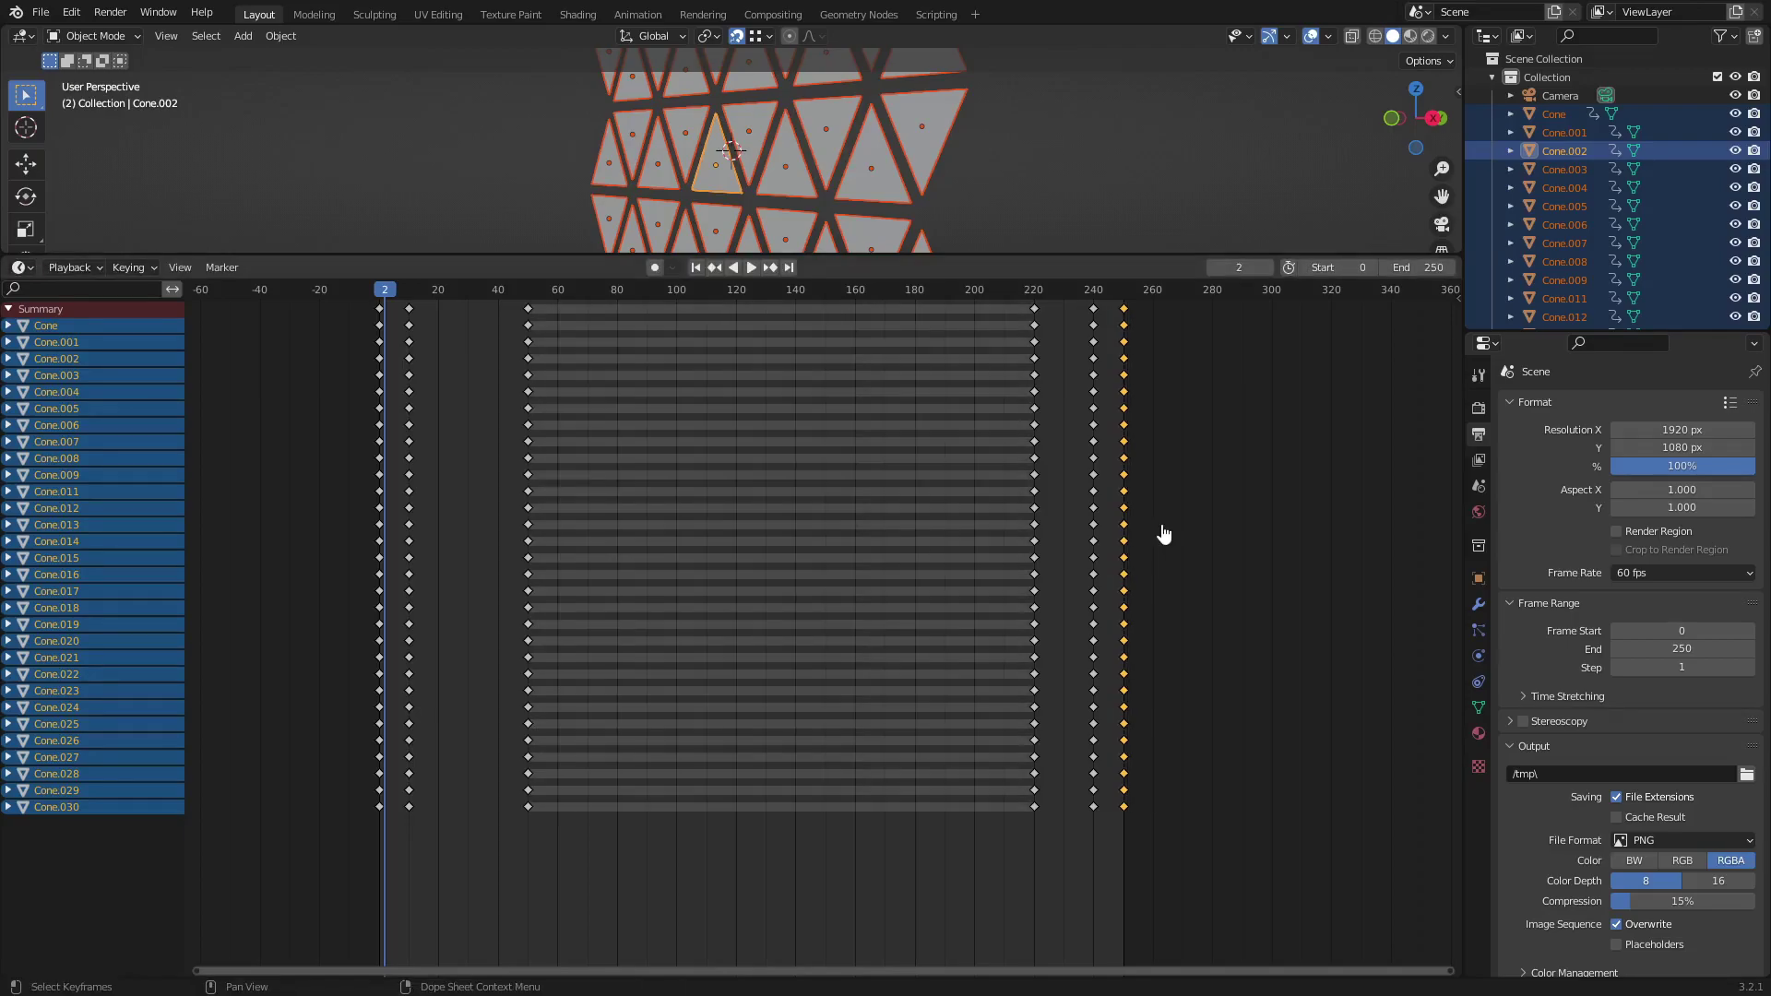
Move the copied keyframes at frame 220 to frame 200 and set the playhead to frame 0.
left_click_drag(1052, 844, 950, 293)
key("g")
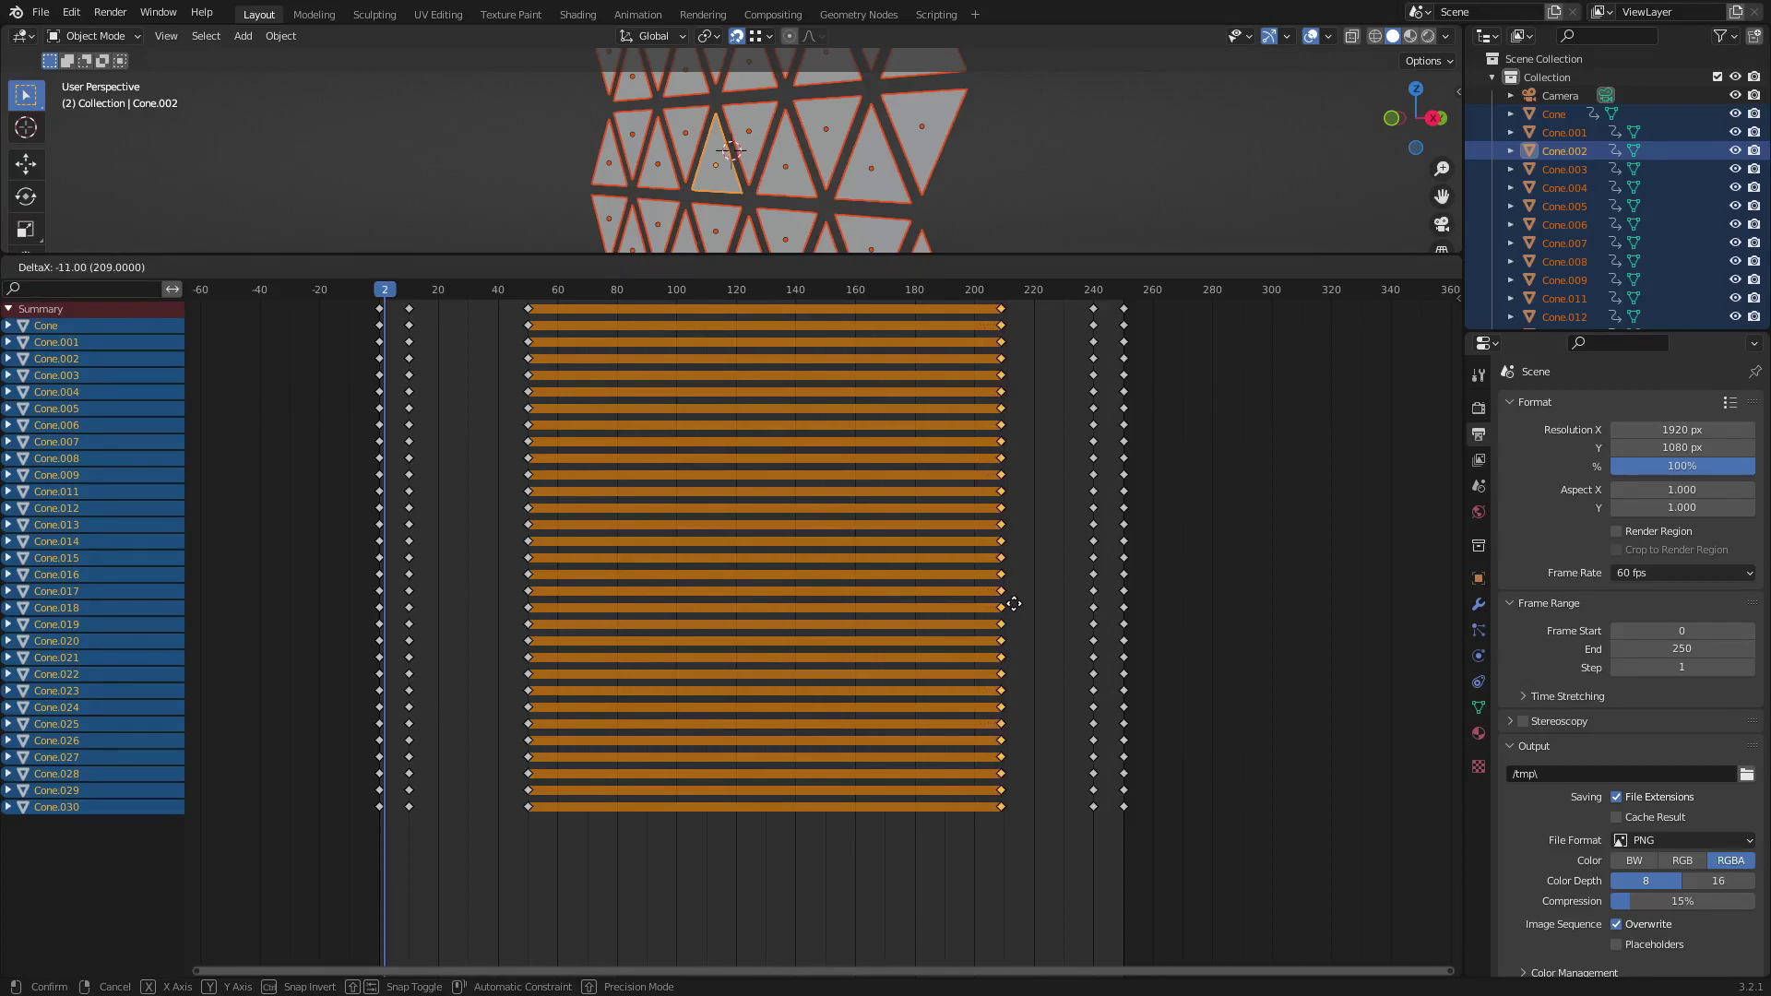
left_click(987, 607)
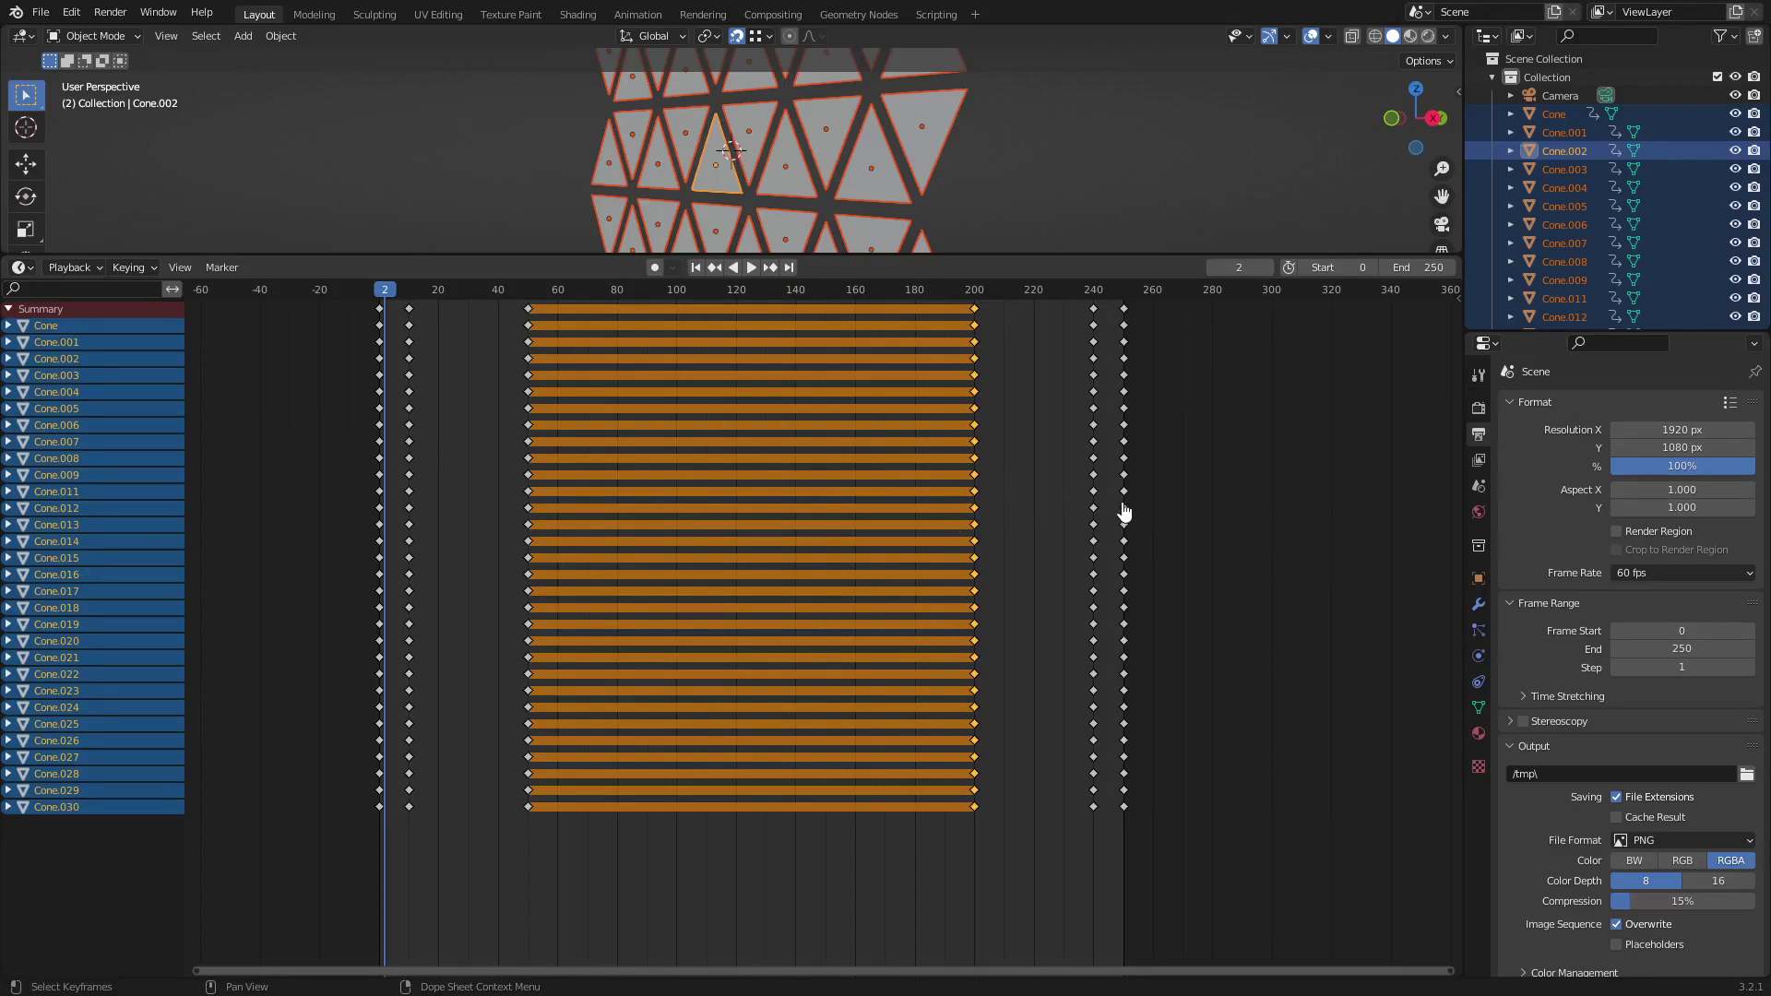
left_click_drag(389, 296, 378, 296)
Extend the 3D viewport over the timeline and show the camera view filling it, with overlays hidden and nothing selected.
left_click_drag(5, 250, 399, 391)
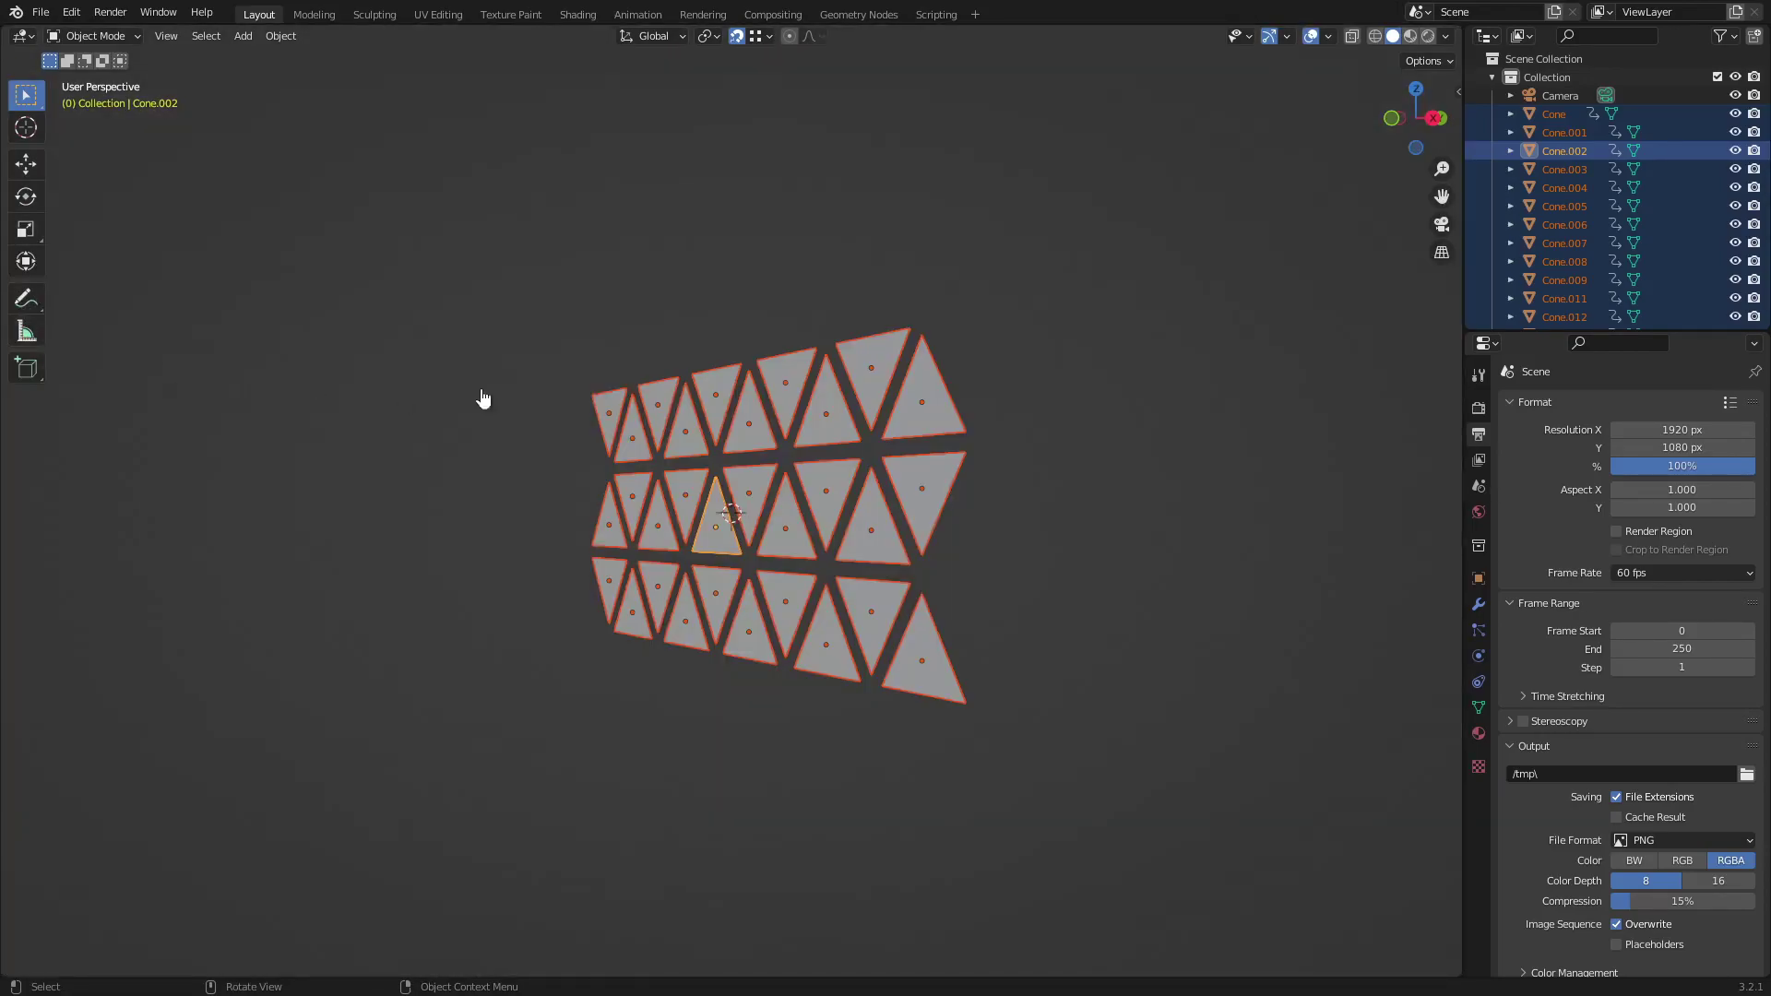
key("KP_0")
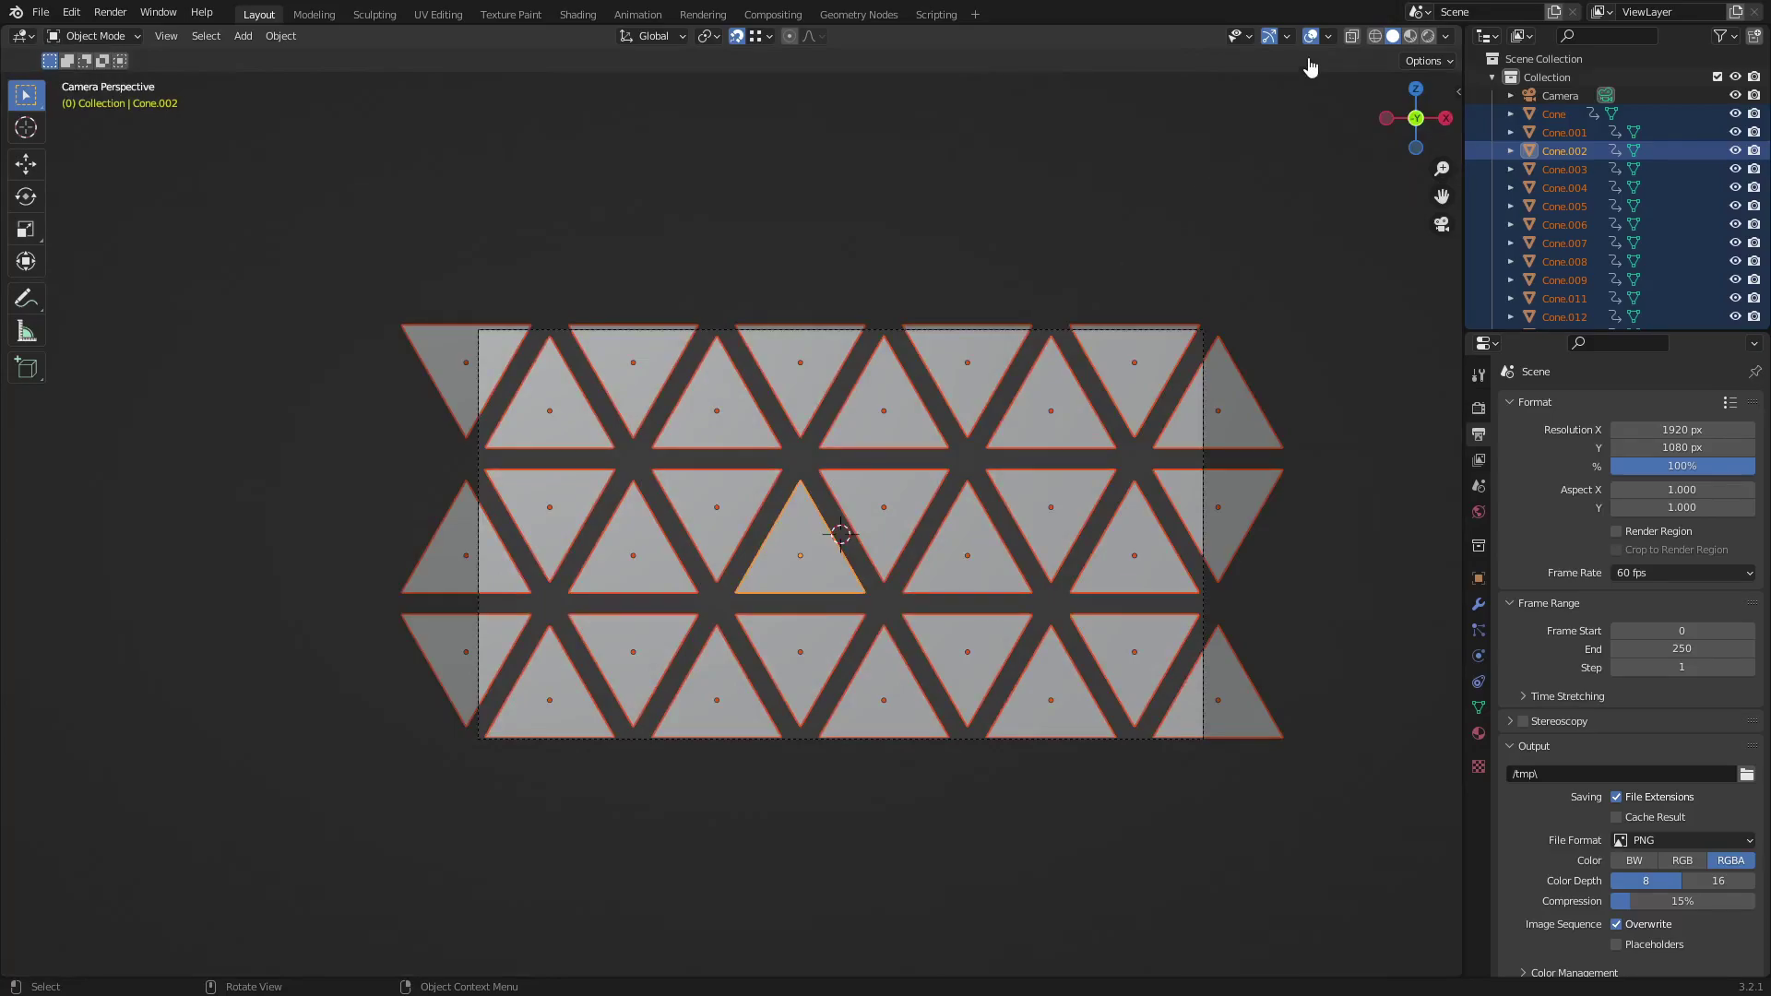
left_click(1311, 38)
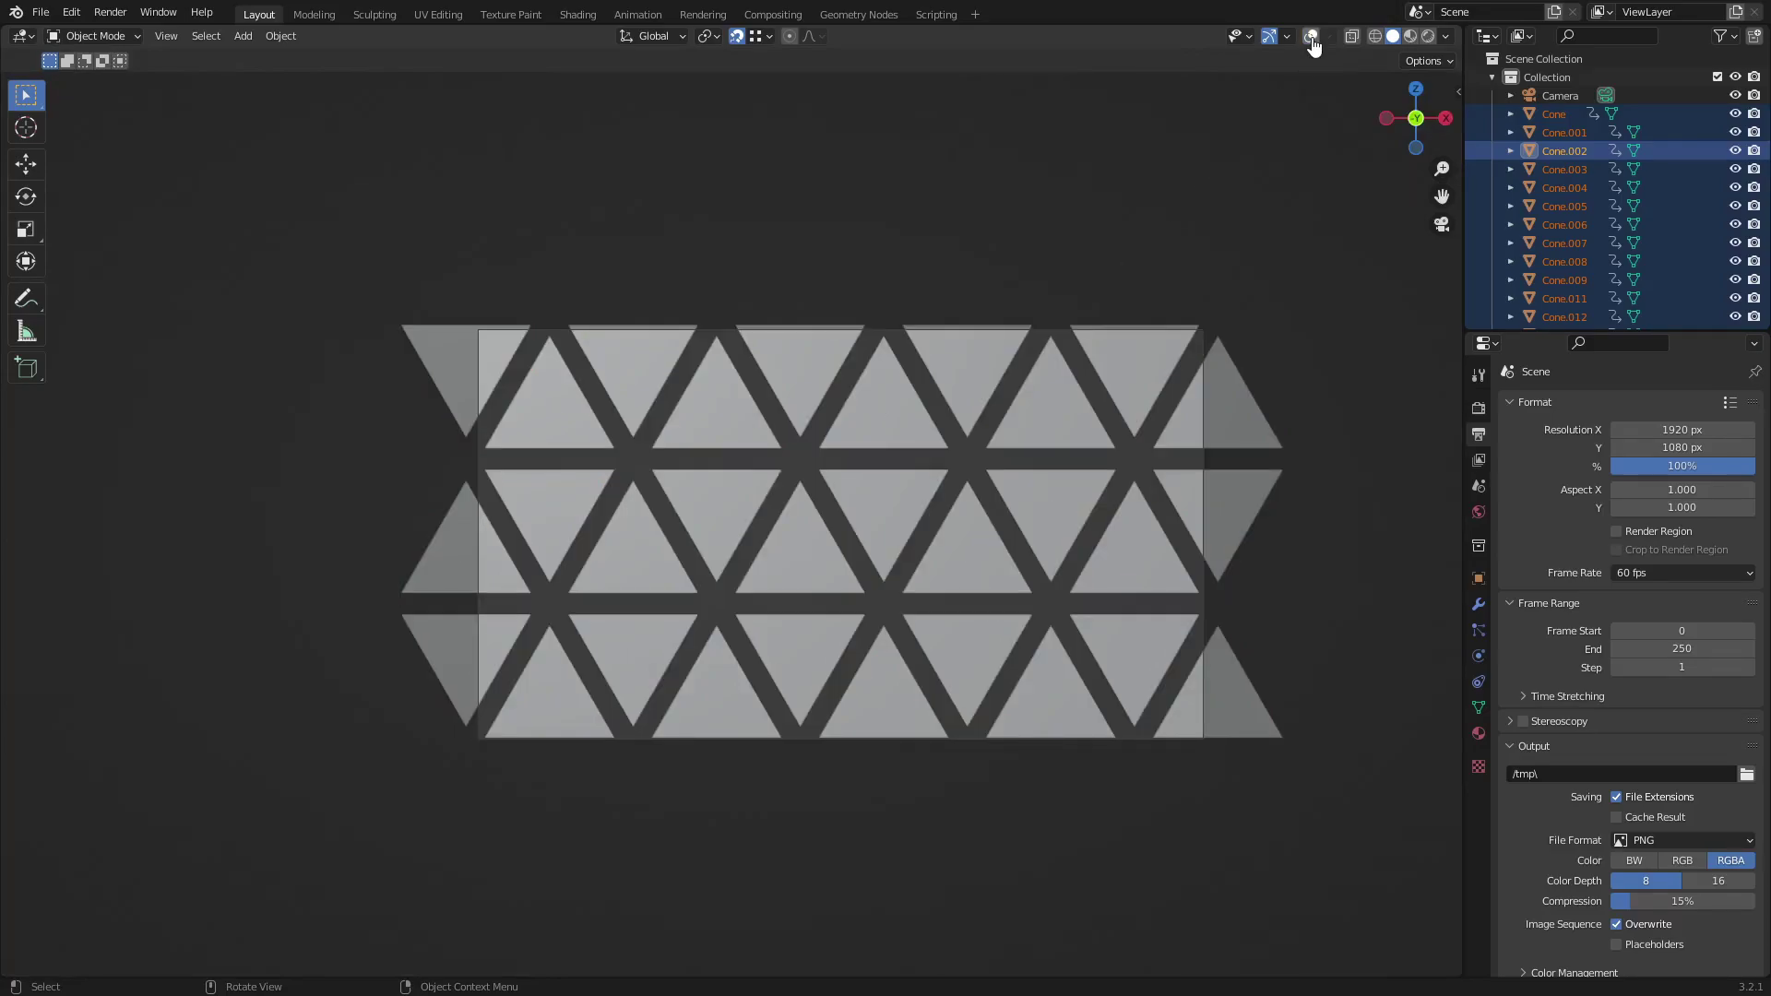
key("Home")
left_click(1207, 604)
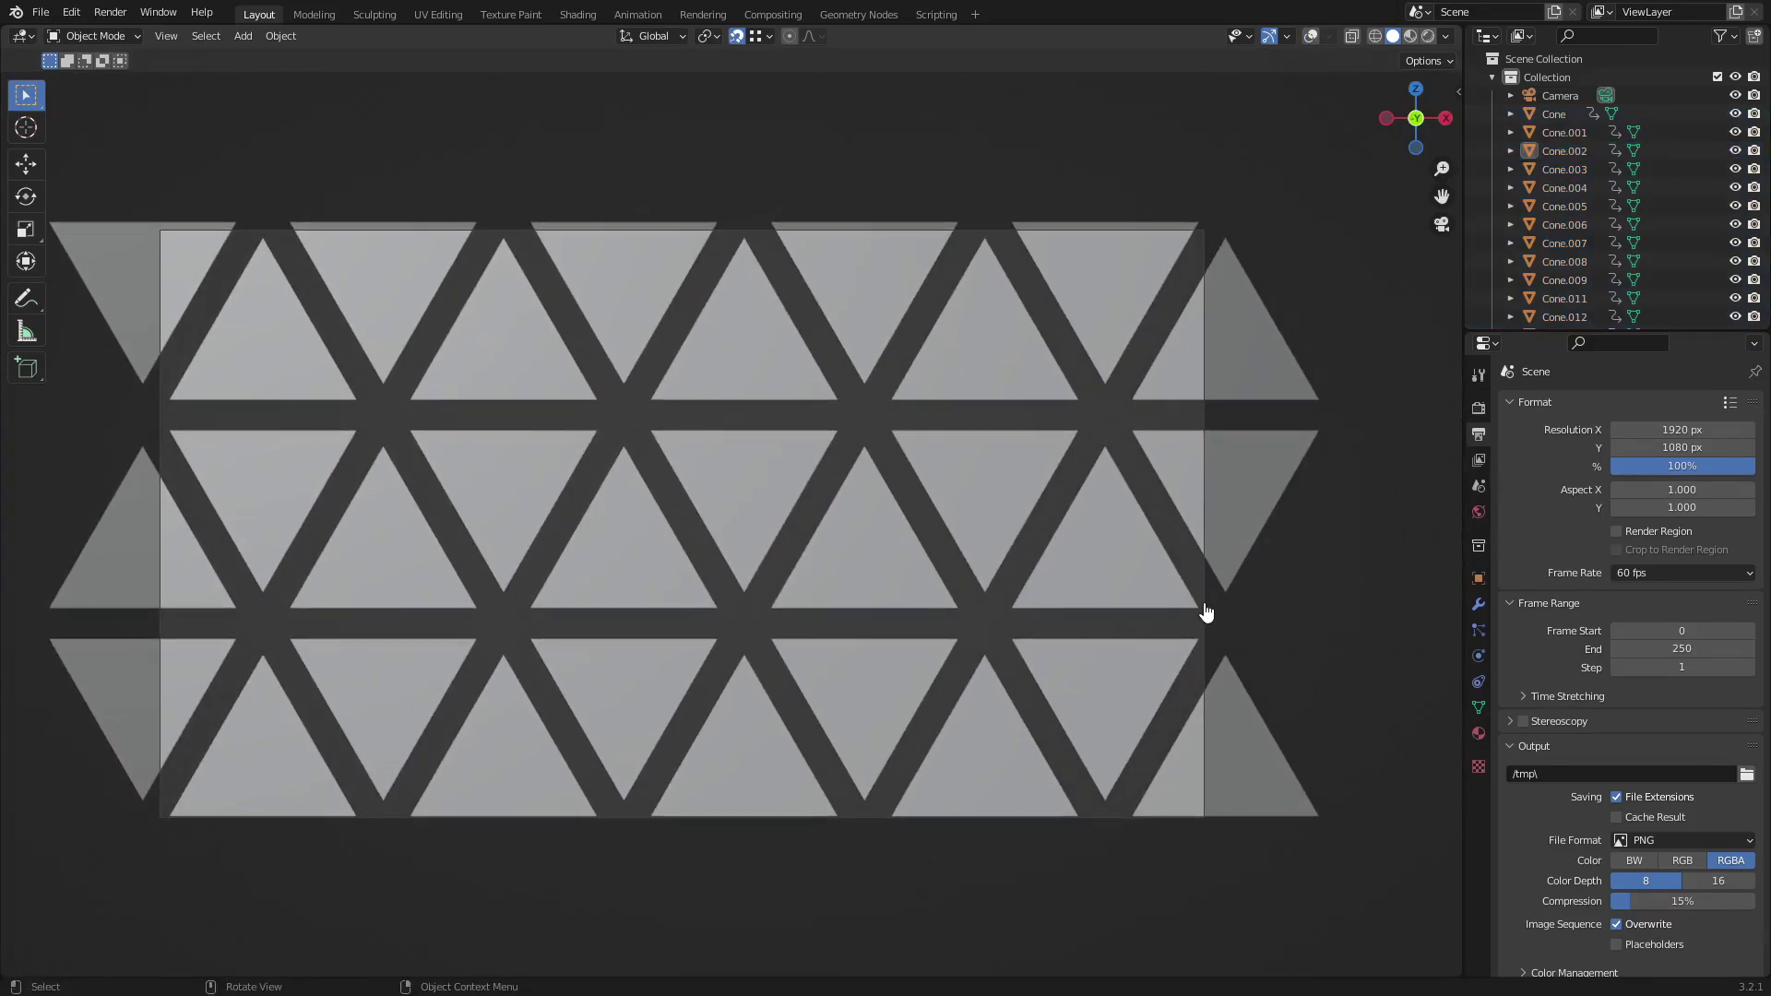
Set the camera's passepartout opacity to 1.000 to black out everything outside the frame.
left_click(1565, 98)
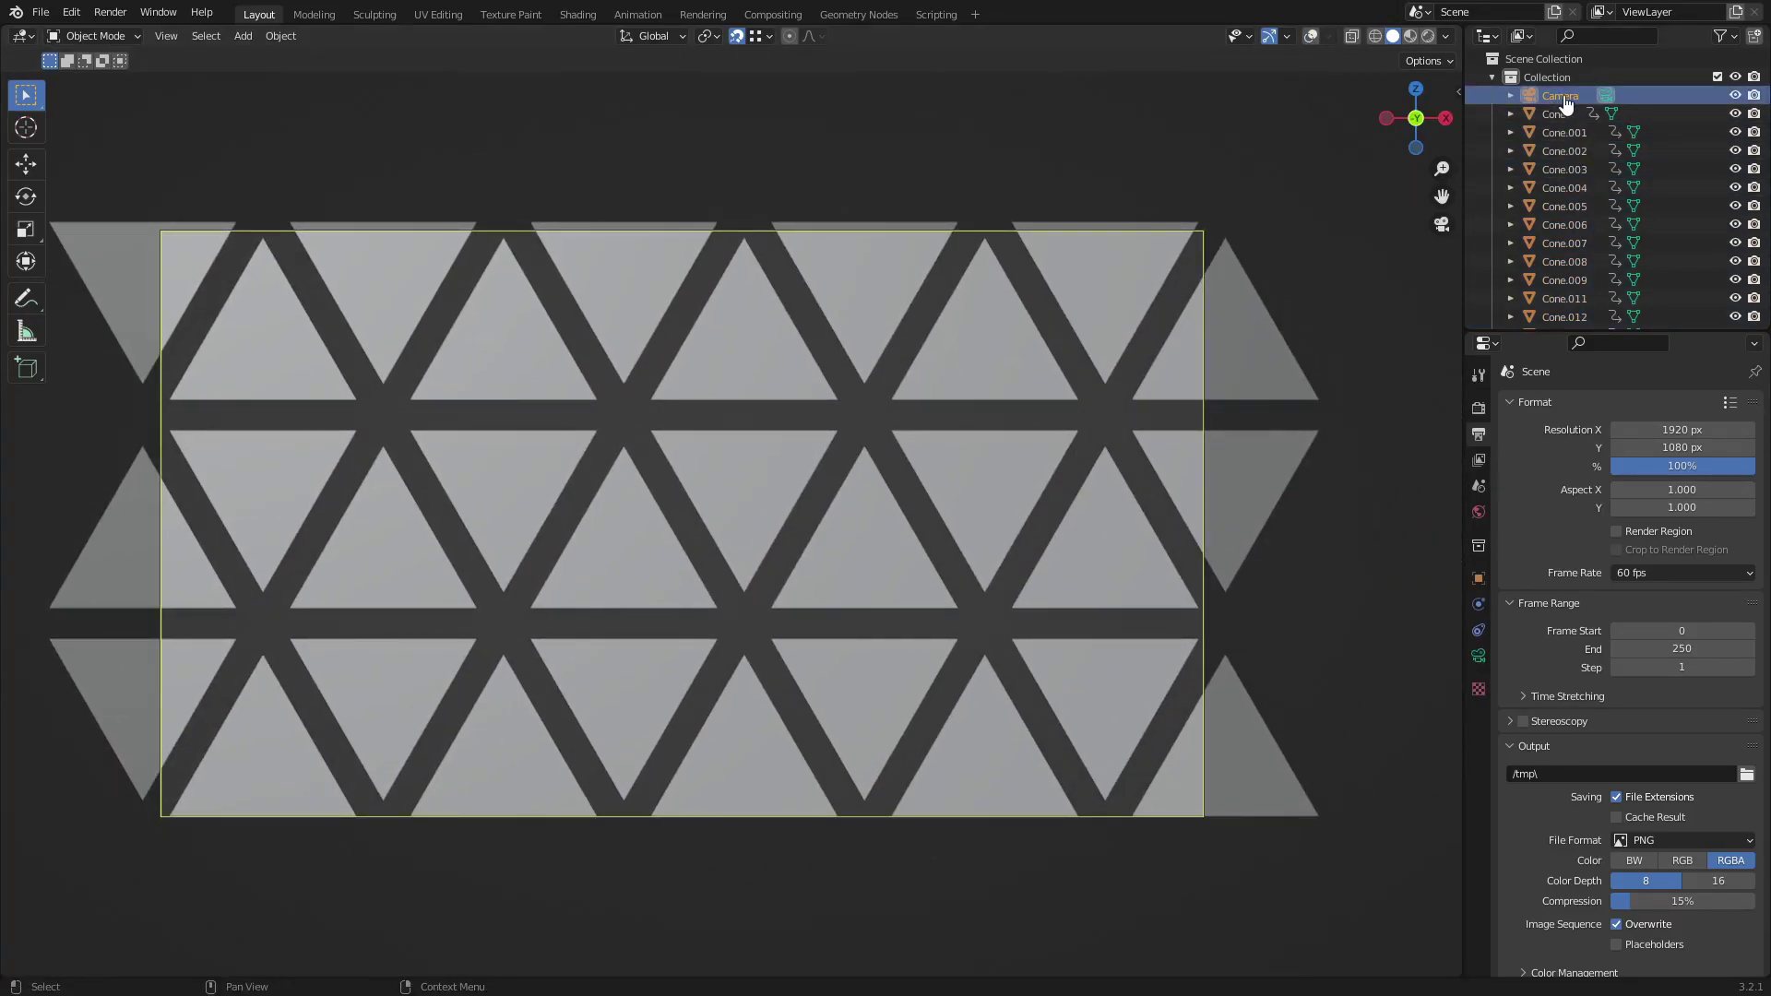
left_click(1479, 656)
left_click(1532, 740)
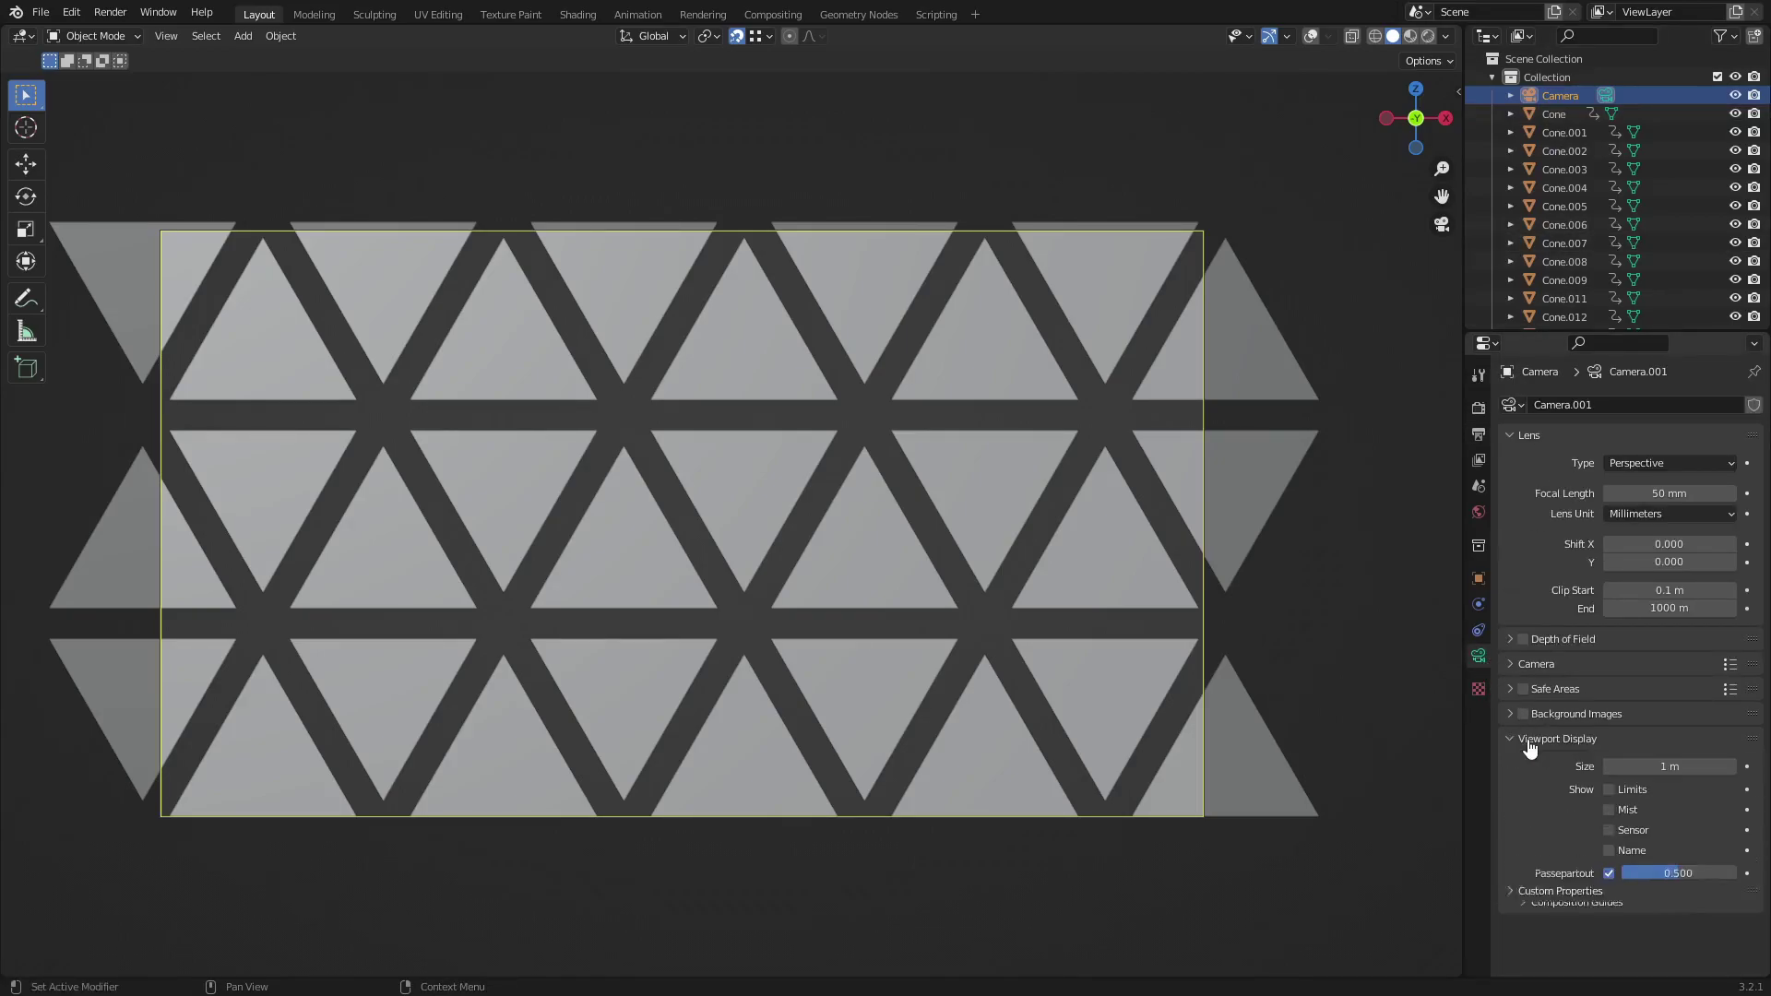
left_click_drag(1671, 887, 1728, 887)
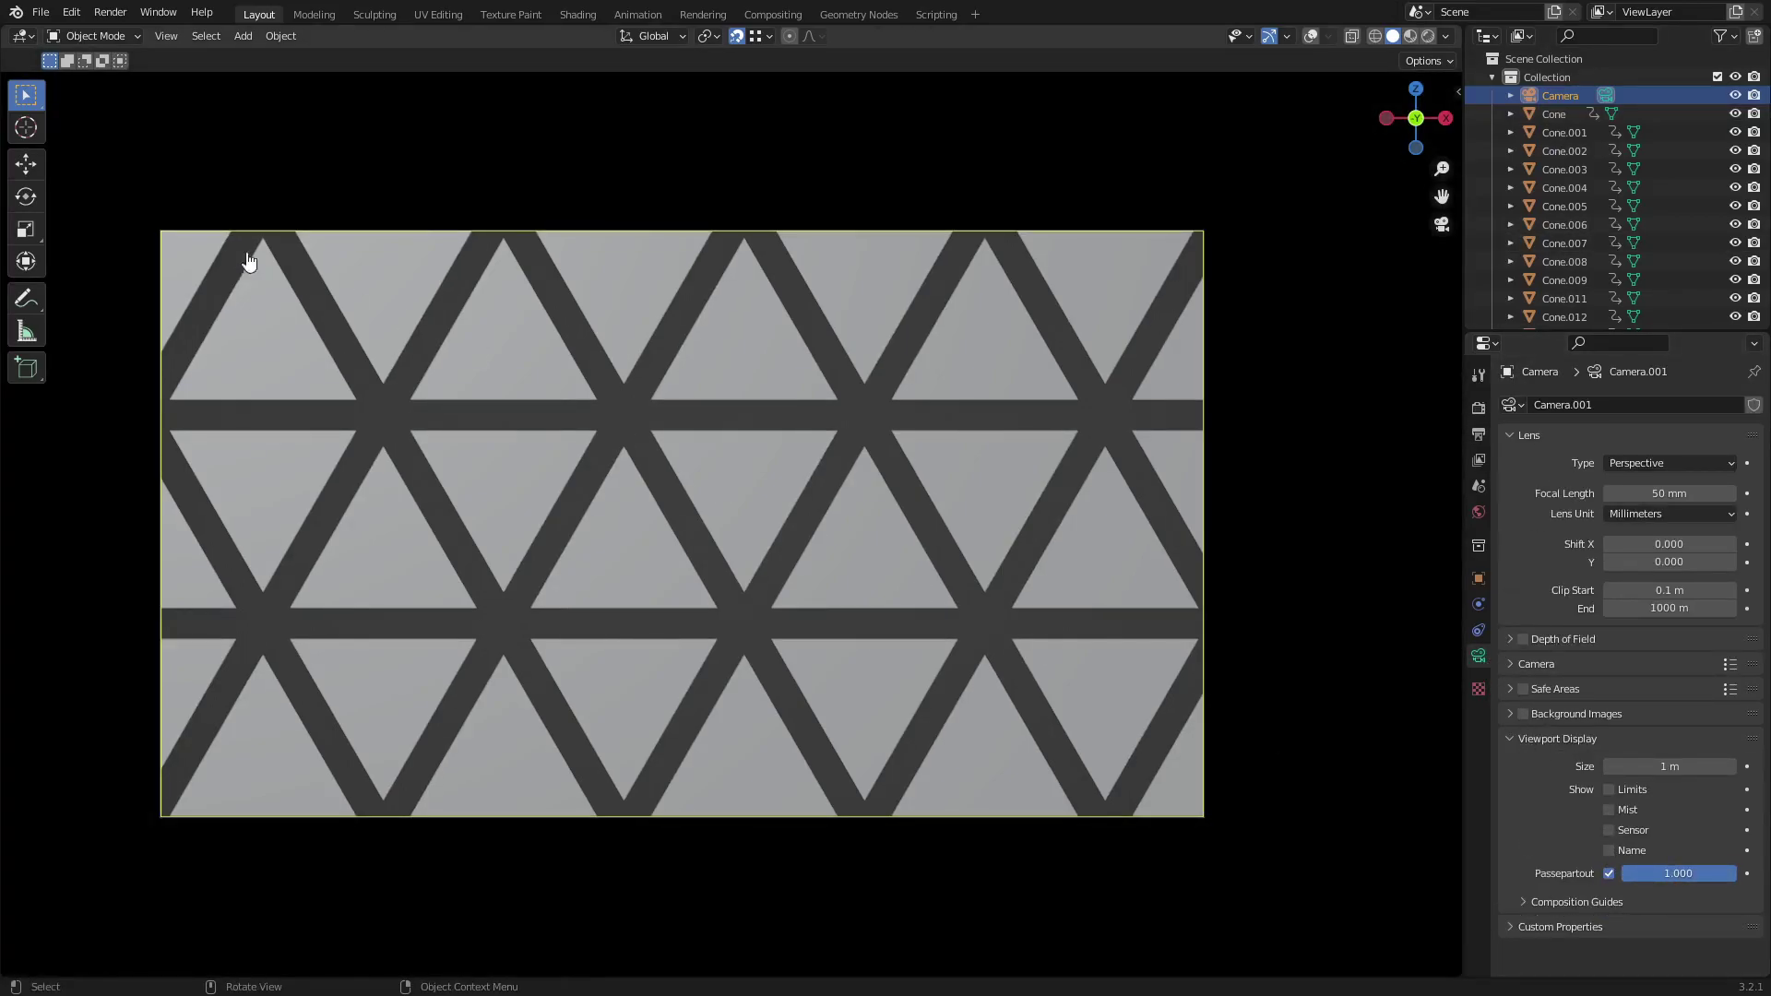
middle_click_drag(1138, 707, 1197, 699, "shift")
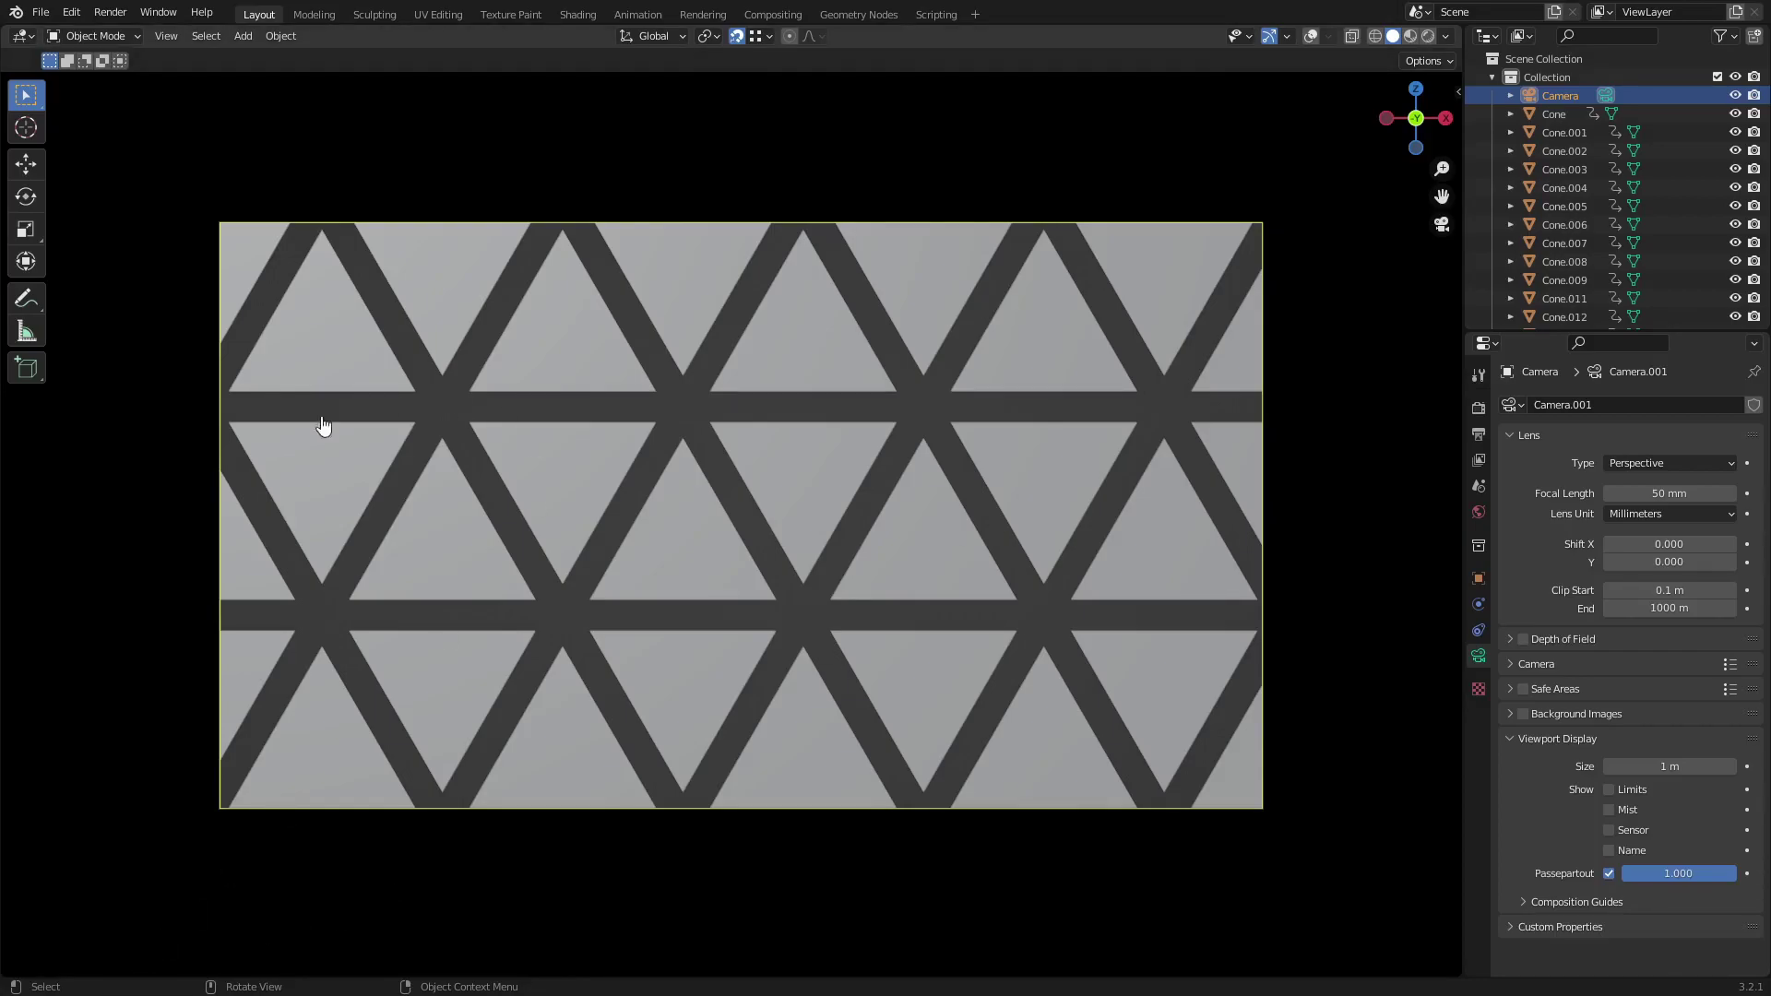
Split a new area off the lower part of the 3D viewport and make it a Timeline.
mouse_move(5, 970)
left_mouse_down()
mouse_move(14, 891)
mouse_move(23, 959)
mouse_move(7, 970)
left_mouse_up()
left_click_drag(8, 970, 13, 861)
left_click(20, 873)
left_click(24, 878)
left_click(21, 874)
left_click(290, 708)
Return to the first frame and play the animation through the camera to check the pulsing.
left_click_drag(318, 862, 718, 884)
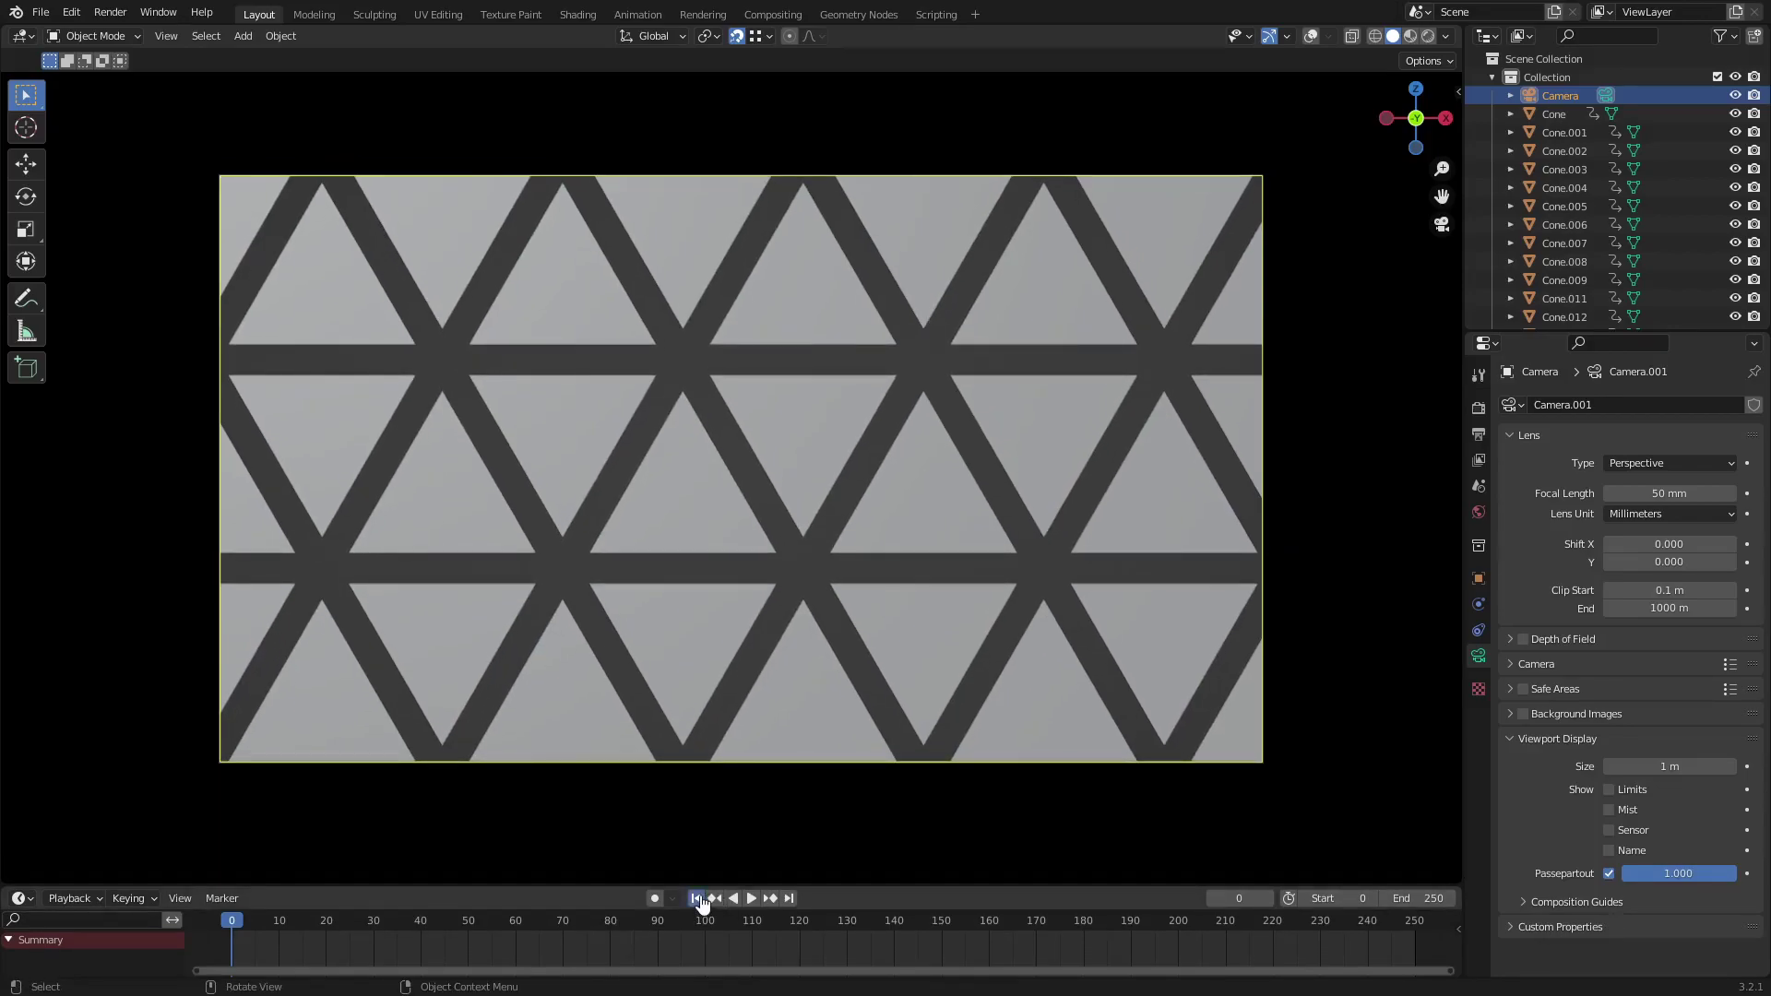
left_click(752, 899)
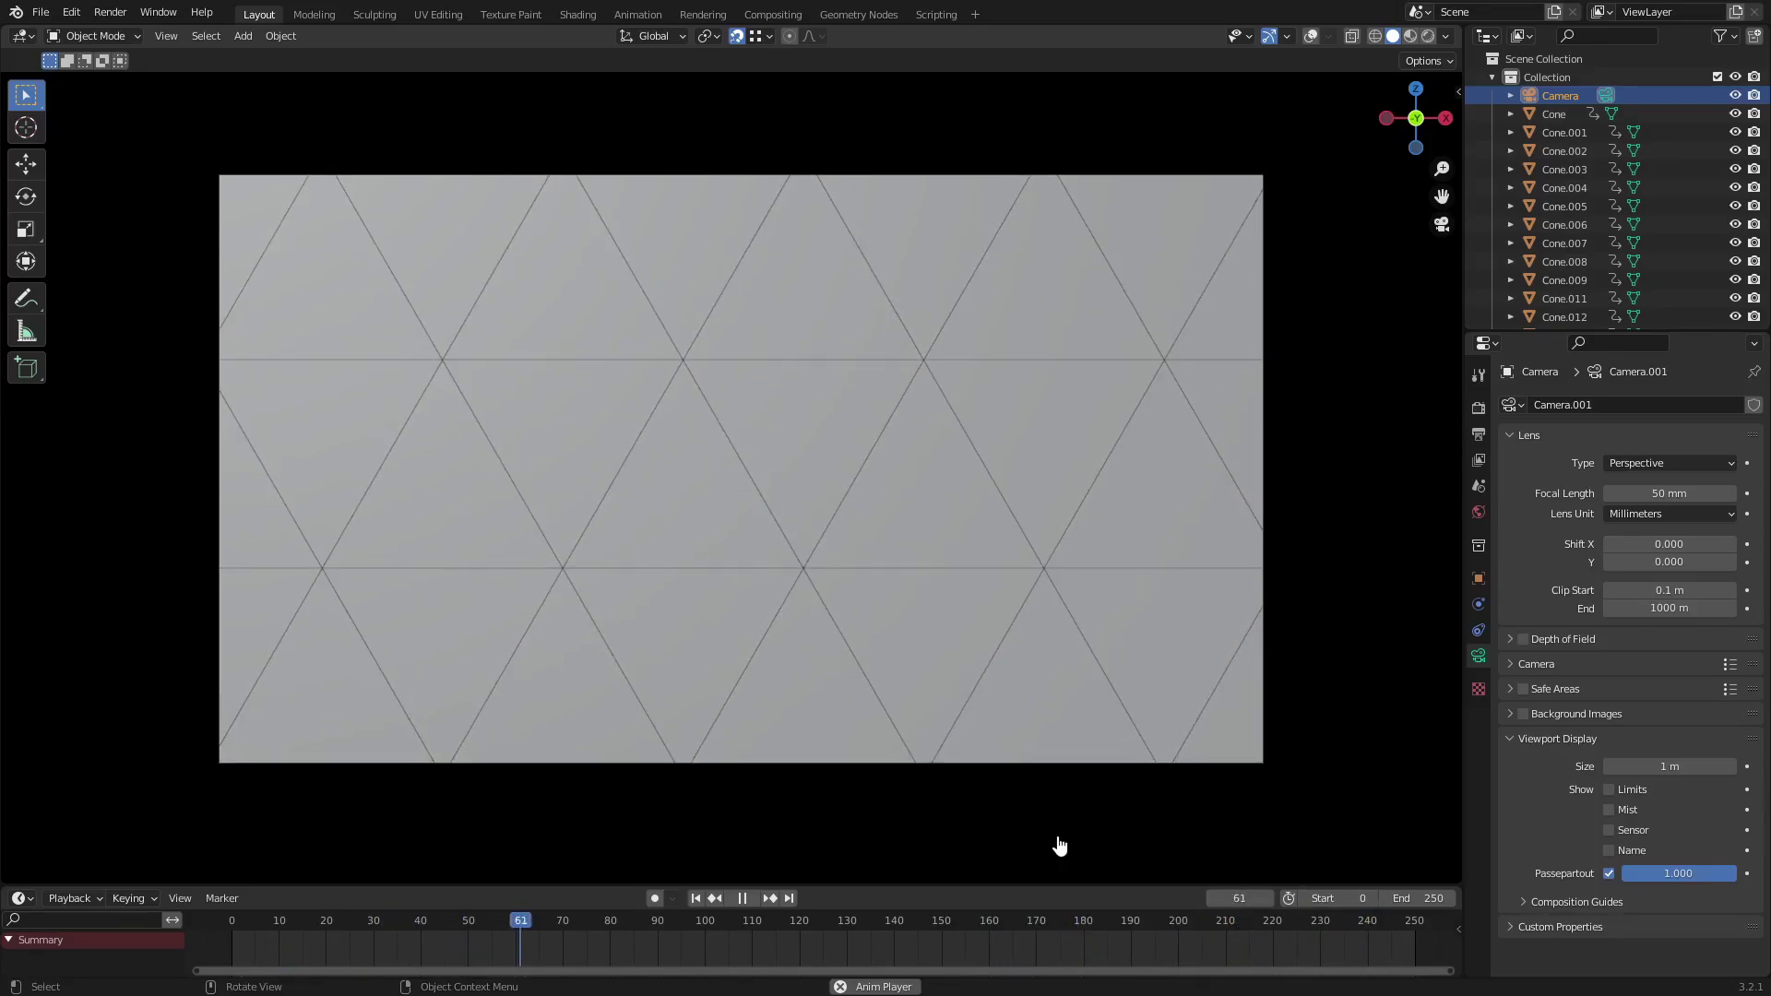
left_click(737, 898)
Select all the triangles outside the camera view and enlarge the timeline to list all their channels.
middle_click_drag(773, 654, 711, 663)
scroll(711, 663, "down", 3)
left_click_drag(1107, 649, 560, 367)
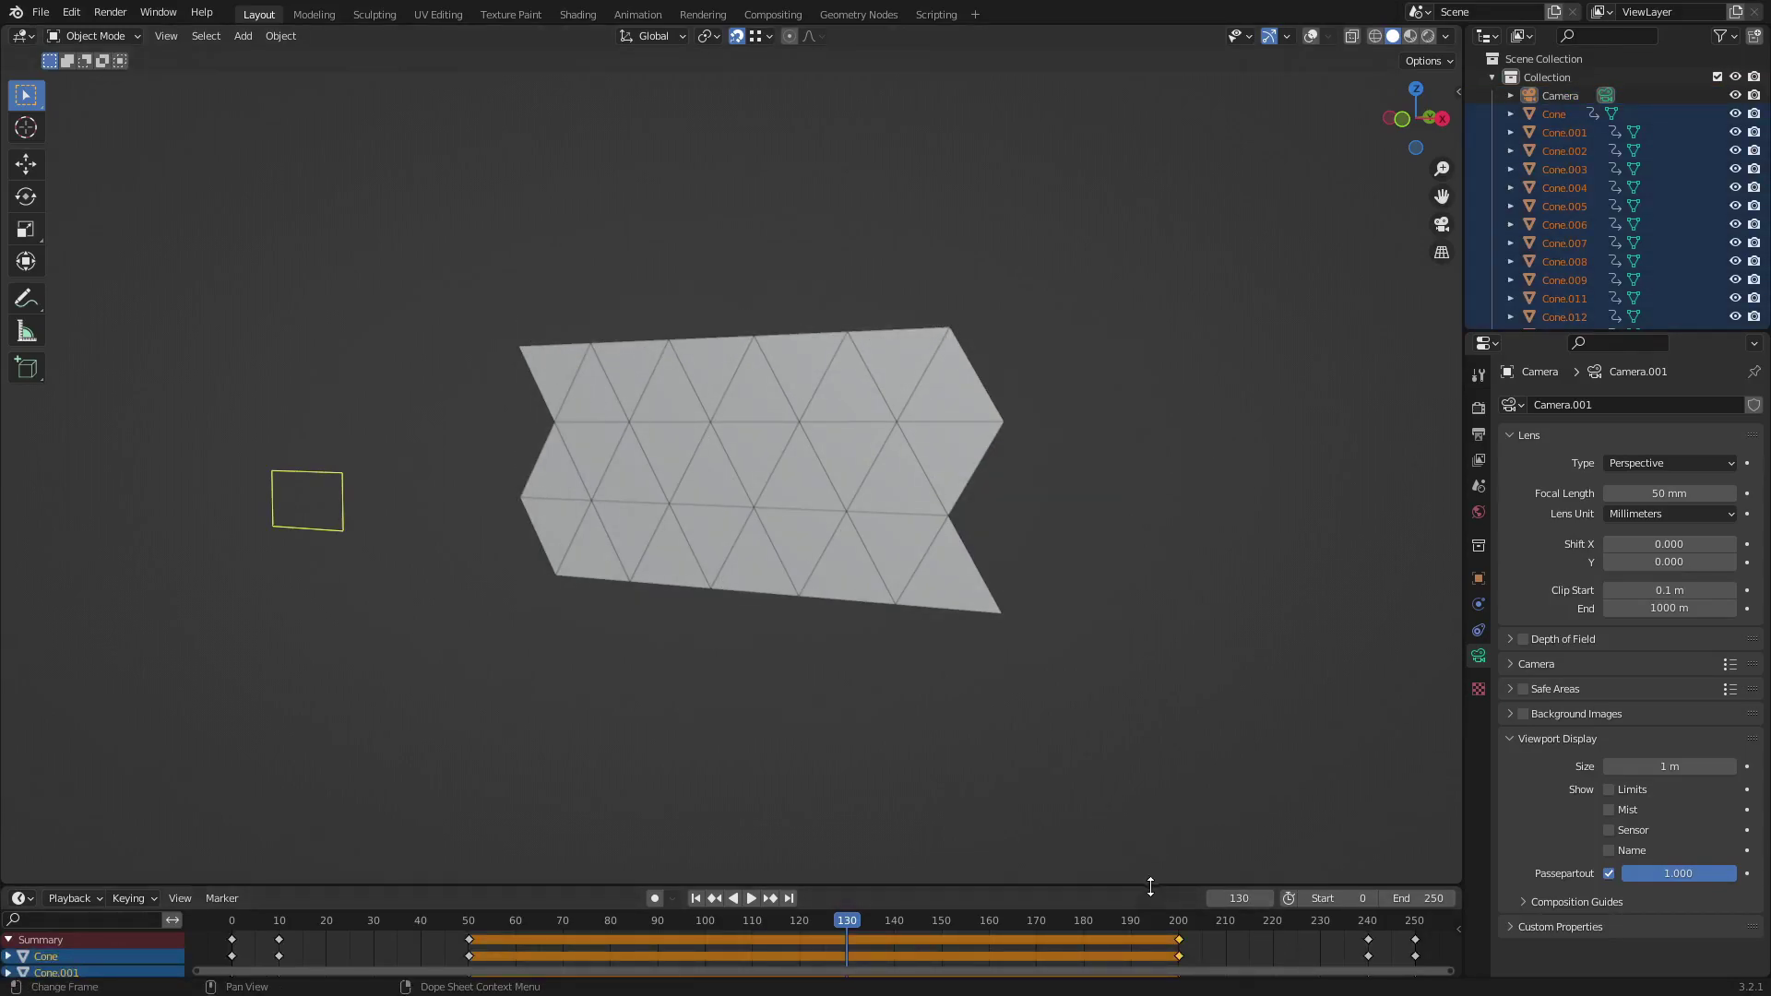
left_click_drag(1152, 897, 1143, 594)
scroll(1104, 678, "down", 3)
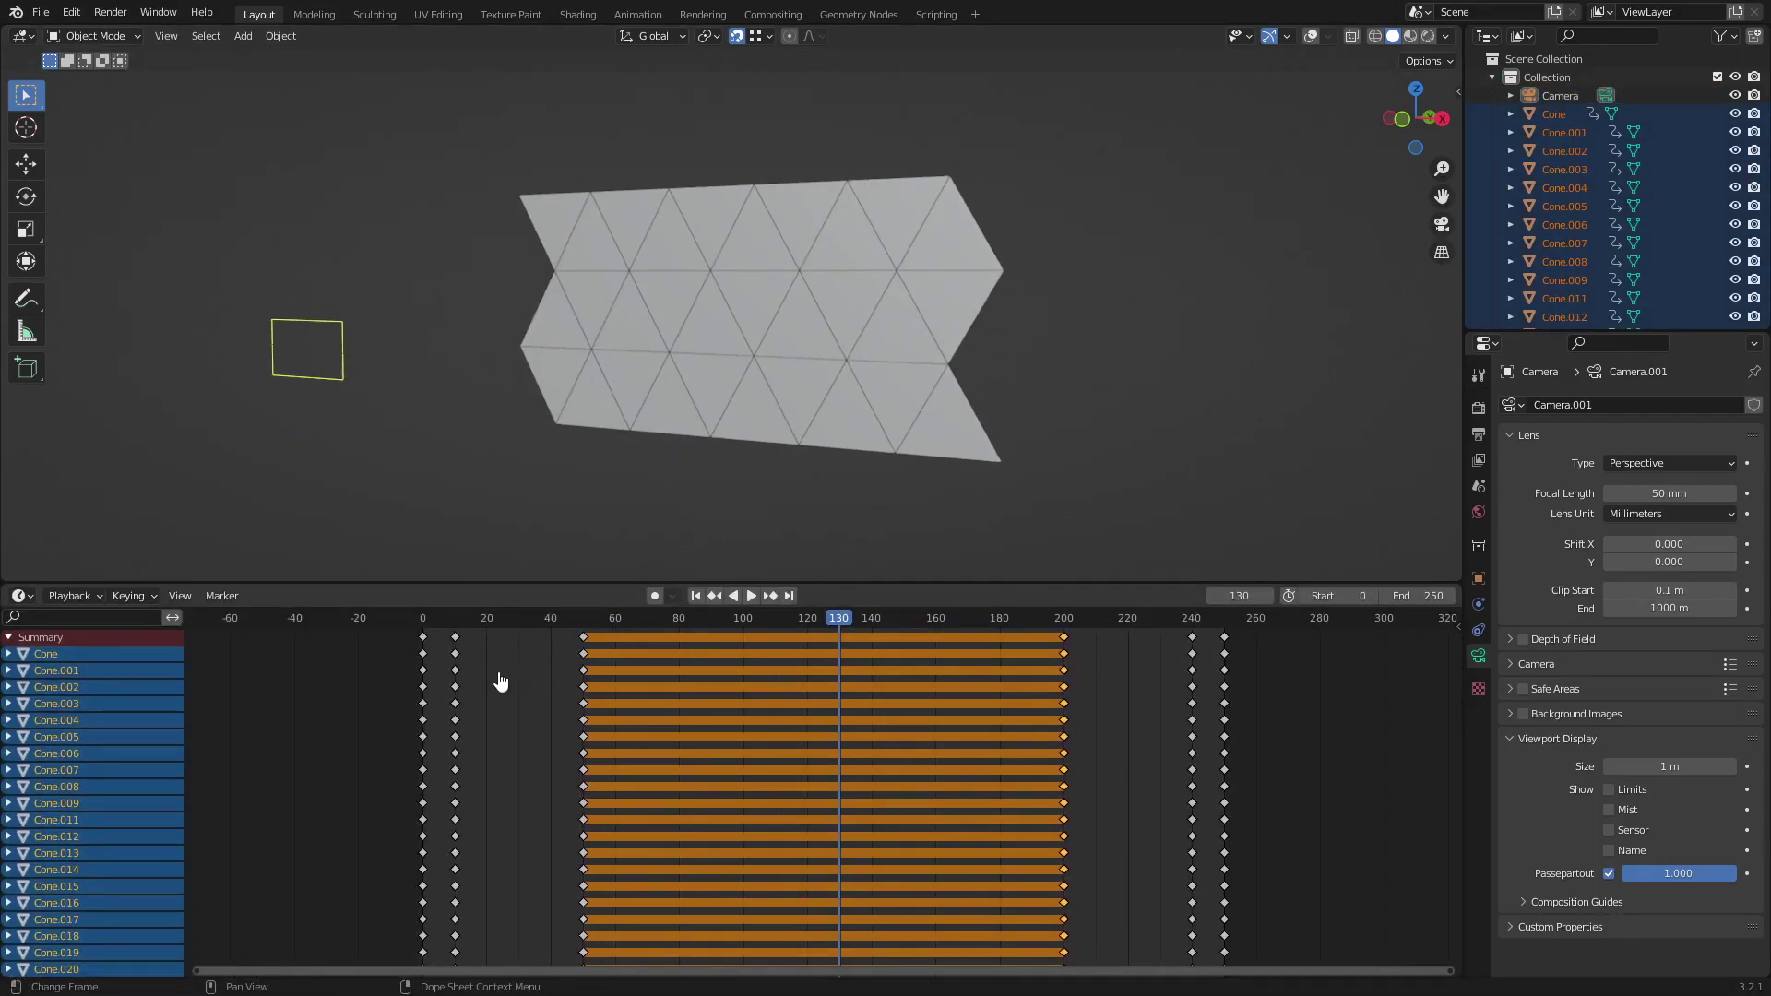
left_click_drag(584, 585, 587, 277)
Move the keyframes at frames 200, 240 and 250 earlier to frames 140, 180 and 190 for all triangles.
left_click_drag(1356, 877, 949, 332)
key("g")
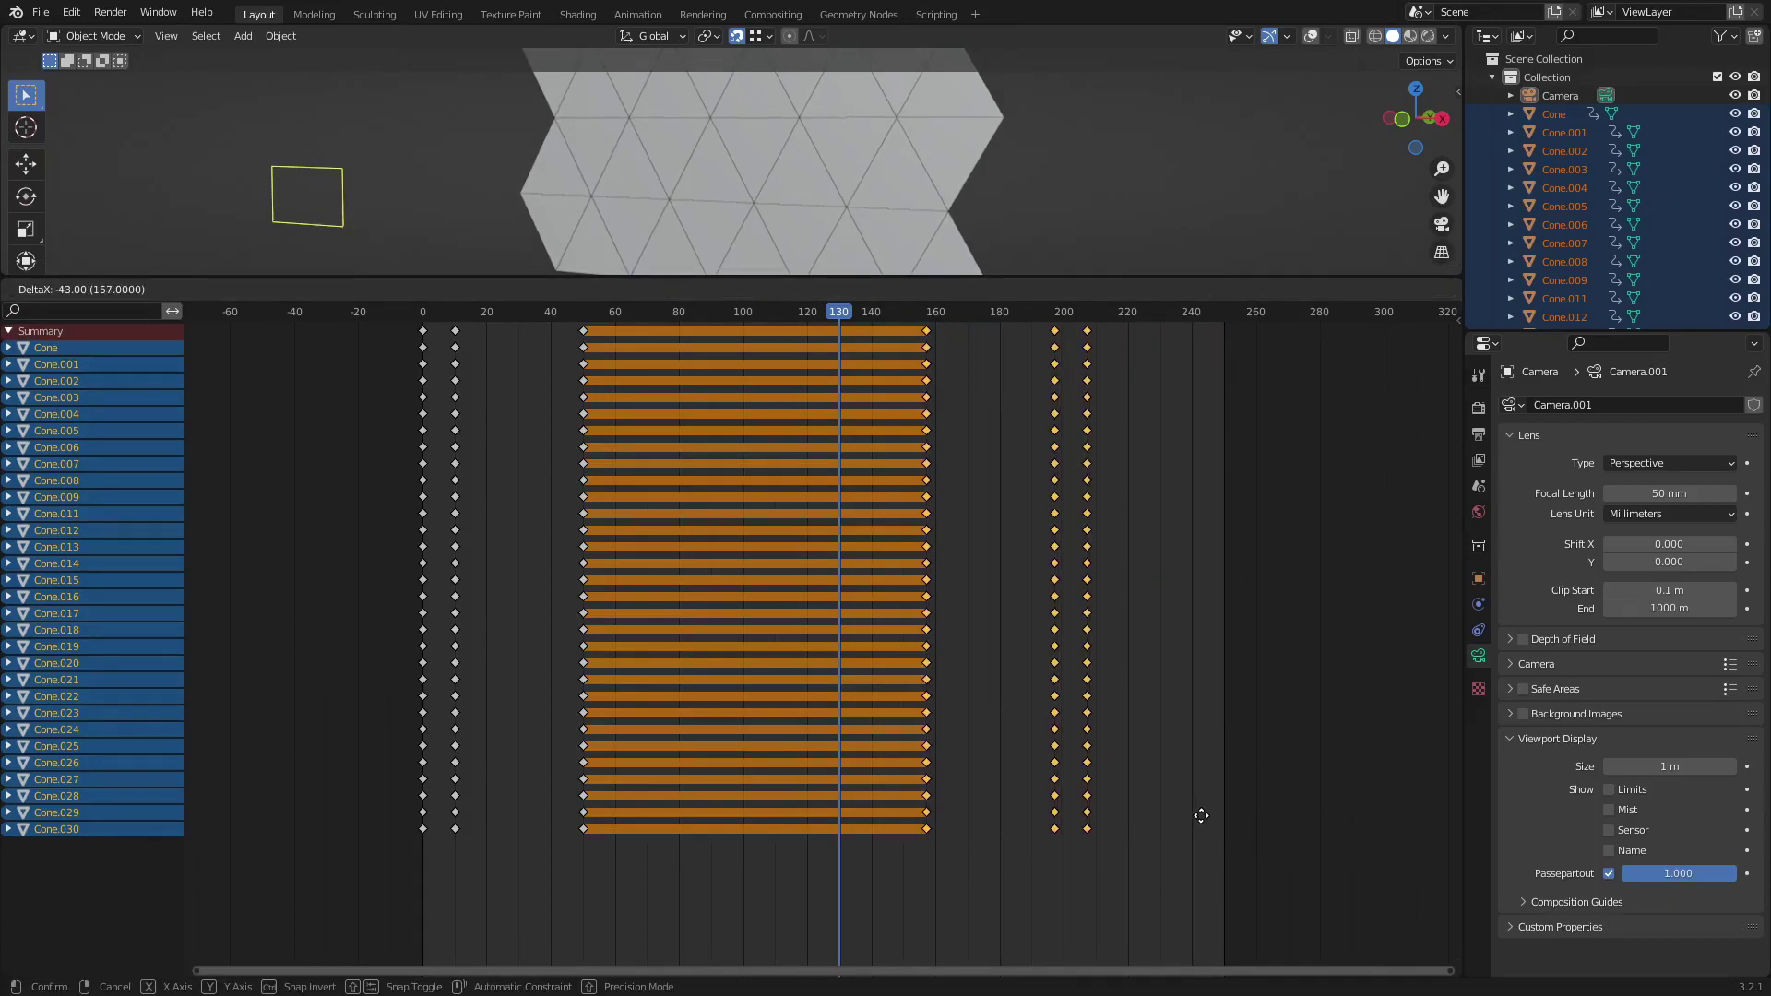
left_click(1209, 816)
key("space")
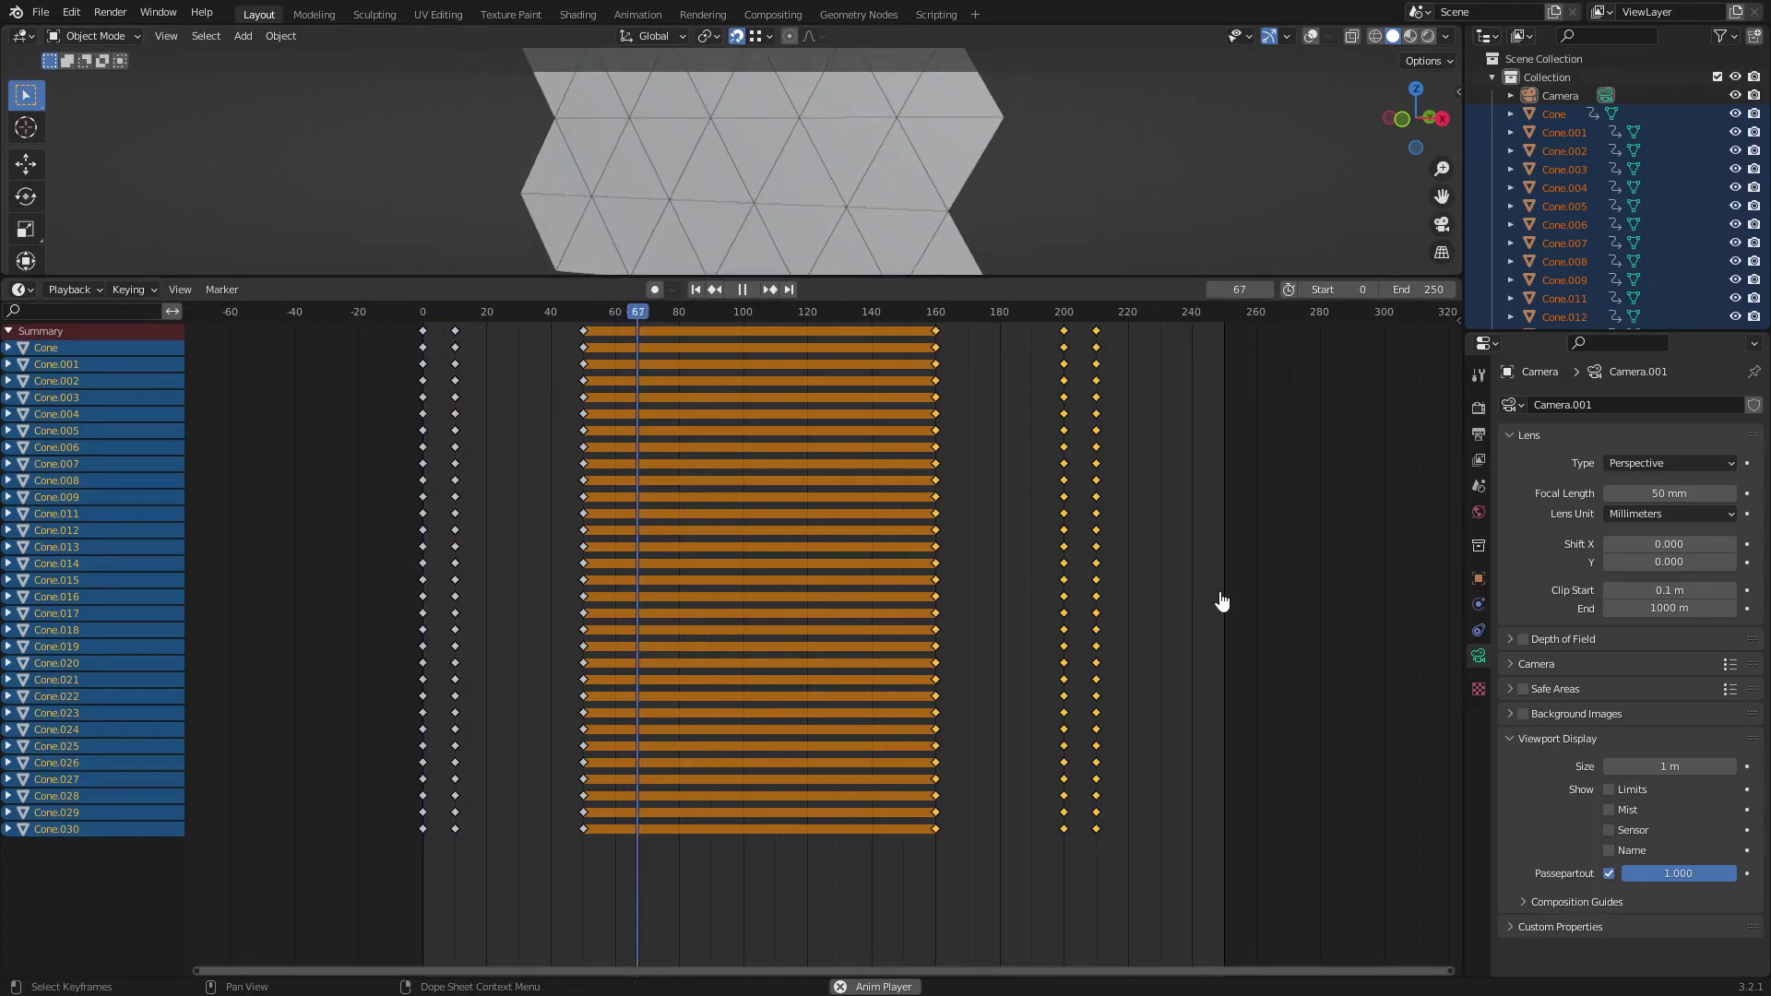
key("g")
left_click(1154, 612)
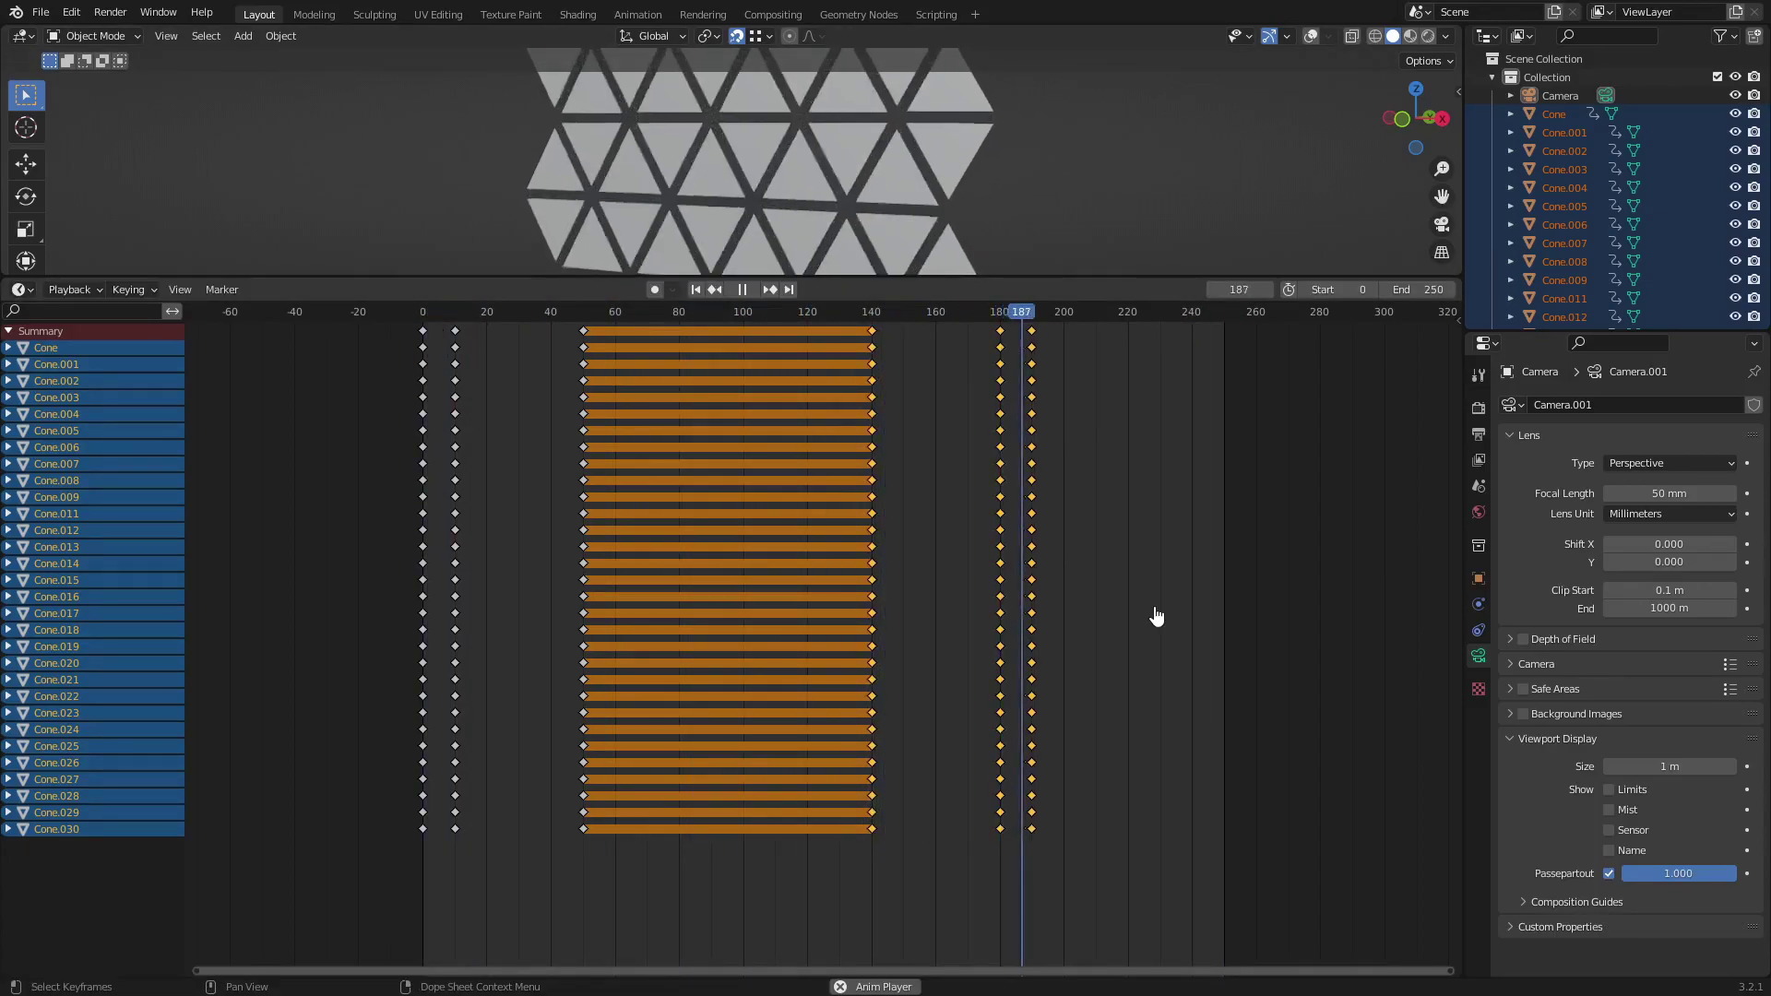
Fill the area with the camera view in rendered shading and open the World settings.
key("ctrl+space")
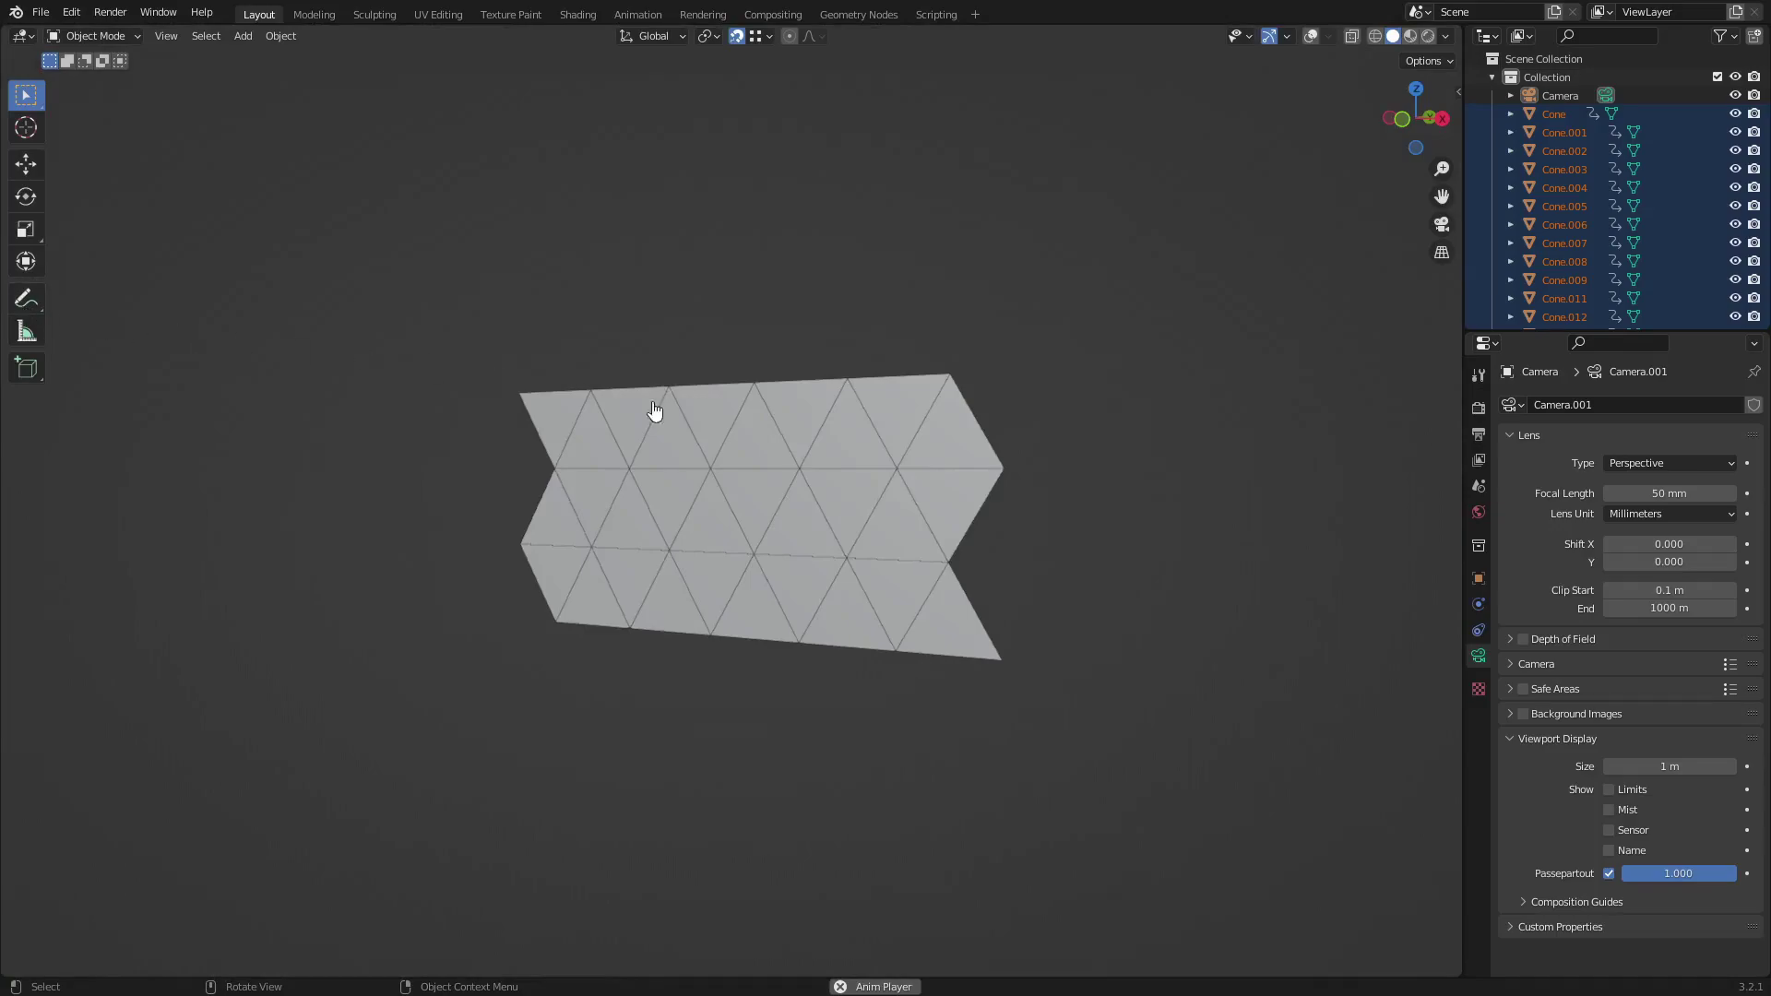
key("KP_0")
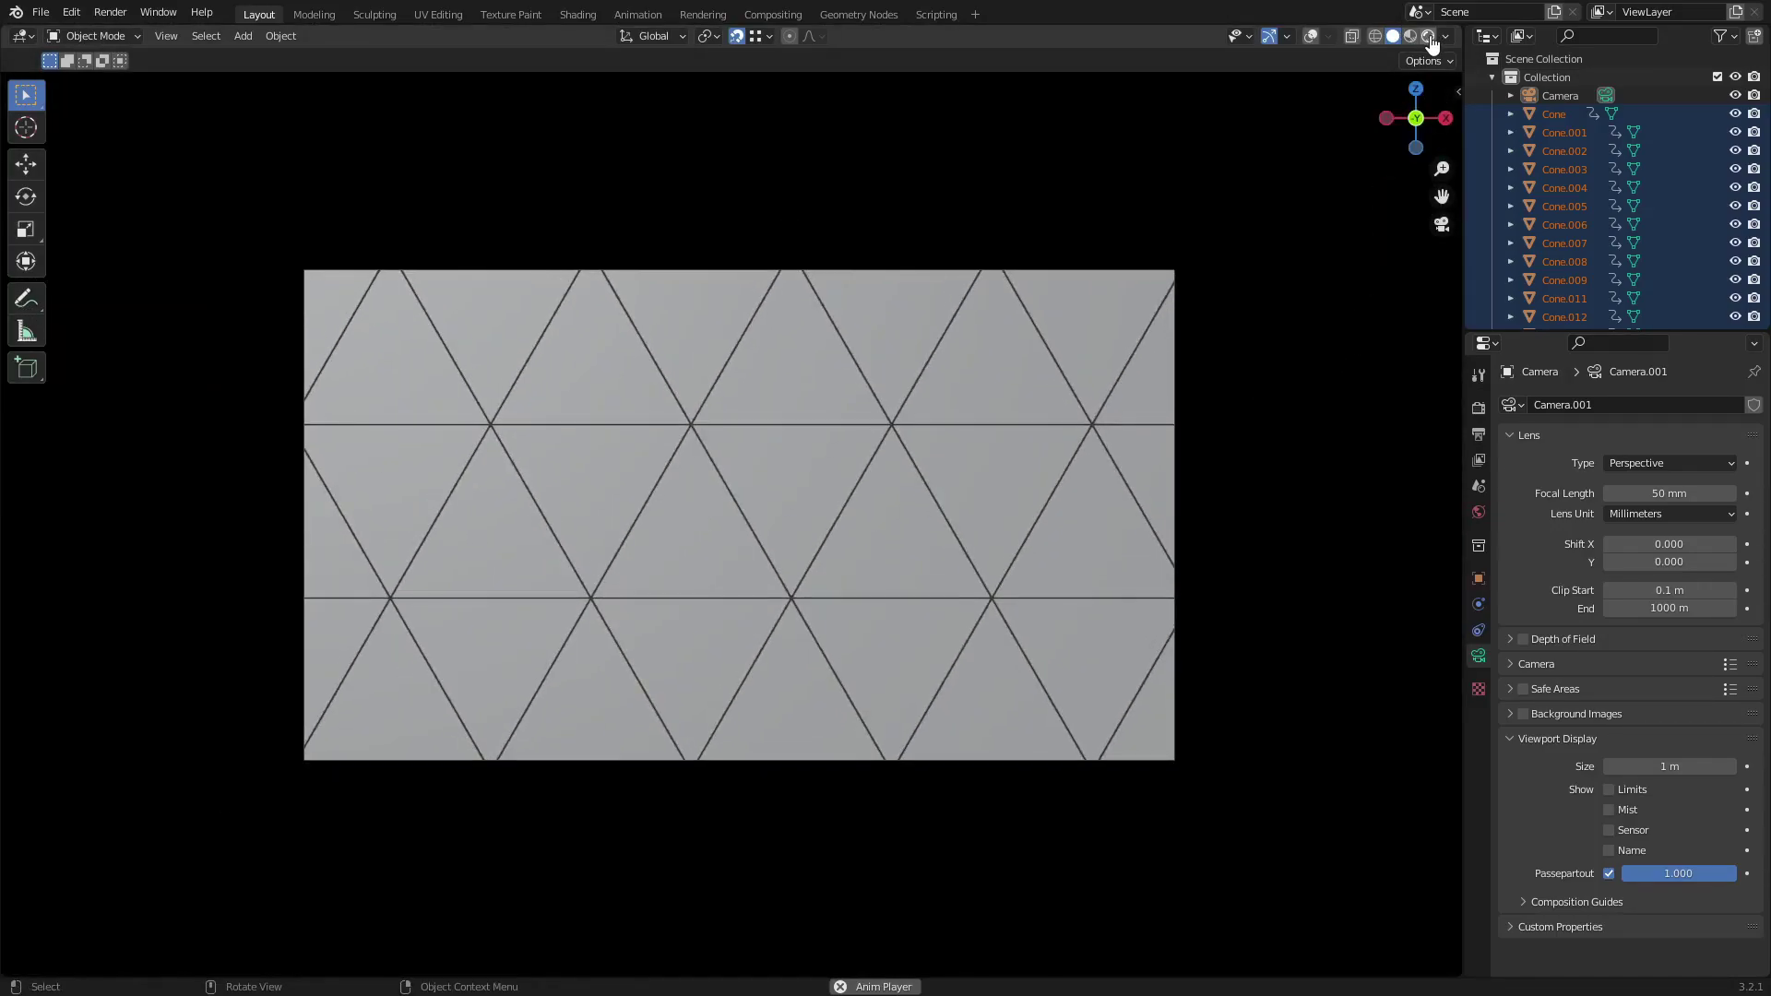
left_click(1428, 36)
left_click(1479, 512)
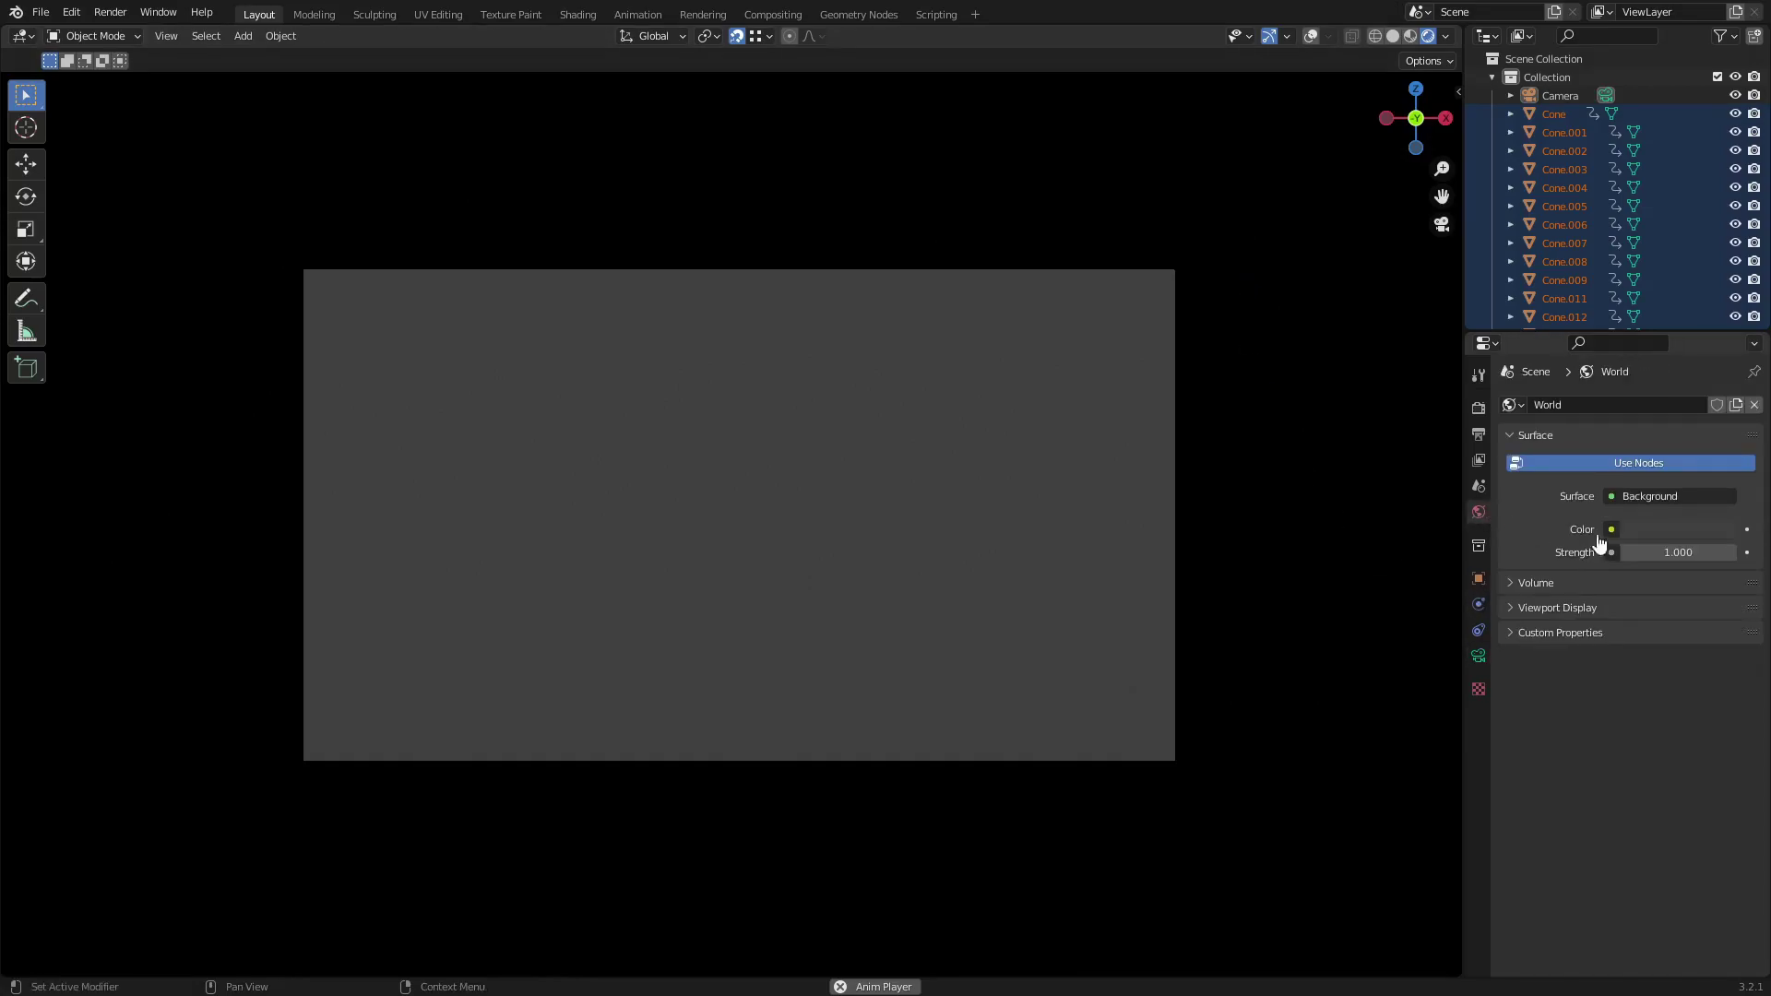
Select one triangle in the upper row and assign the existing Material to it.
middle_click_drag(1121, 469, 1084, 477)
left_click(683, 369)
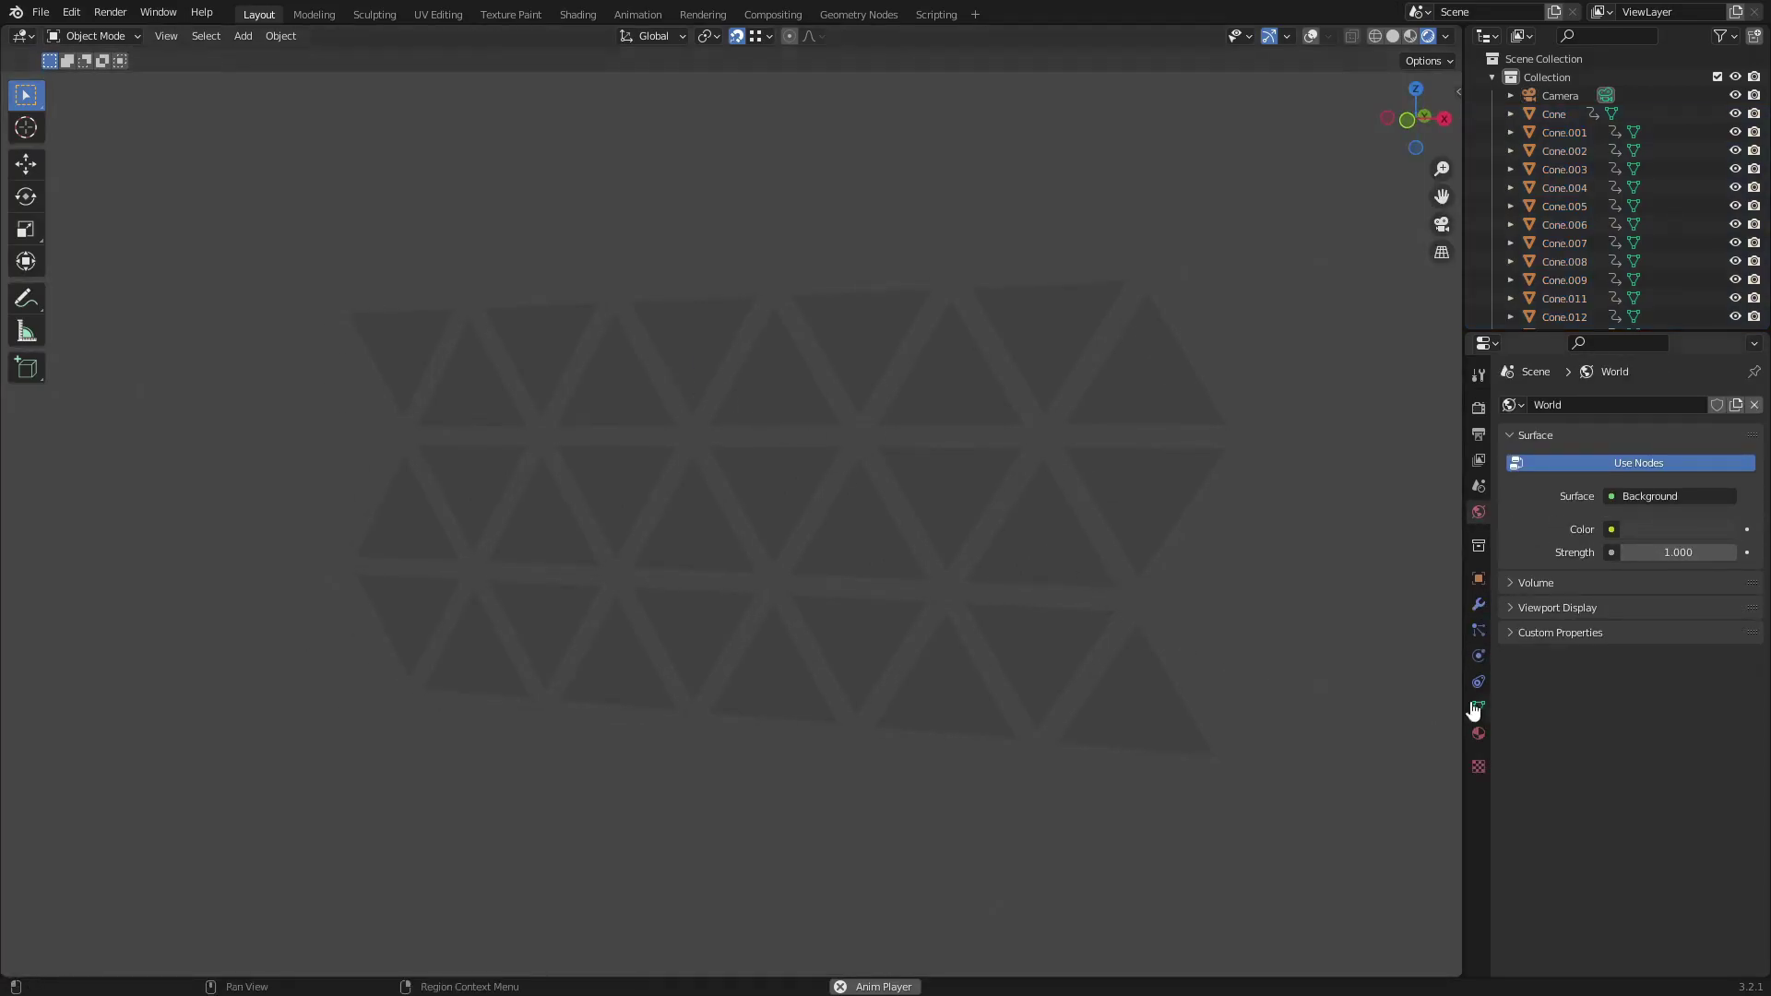
left_click(1478, 734)
left_click(1511, 485)
left_click(1559, 506)
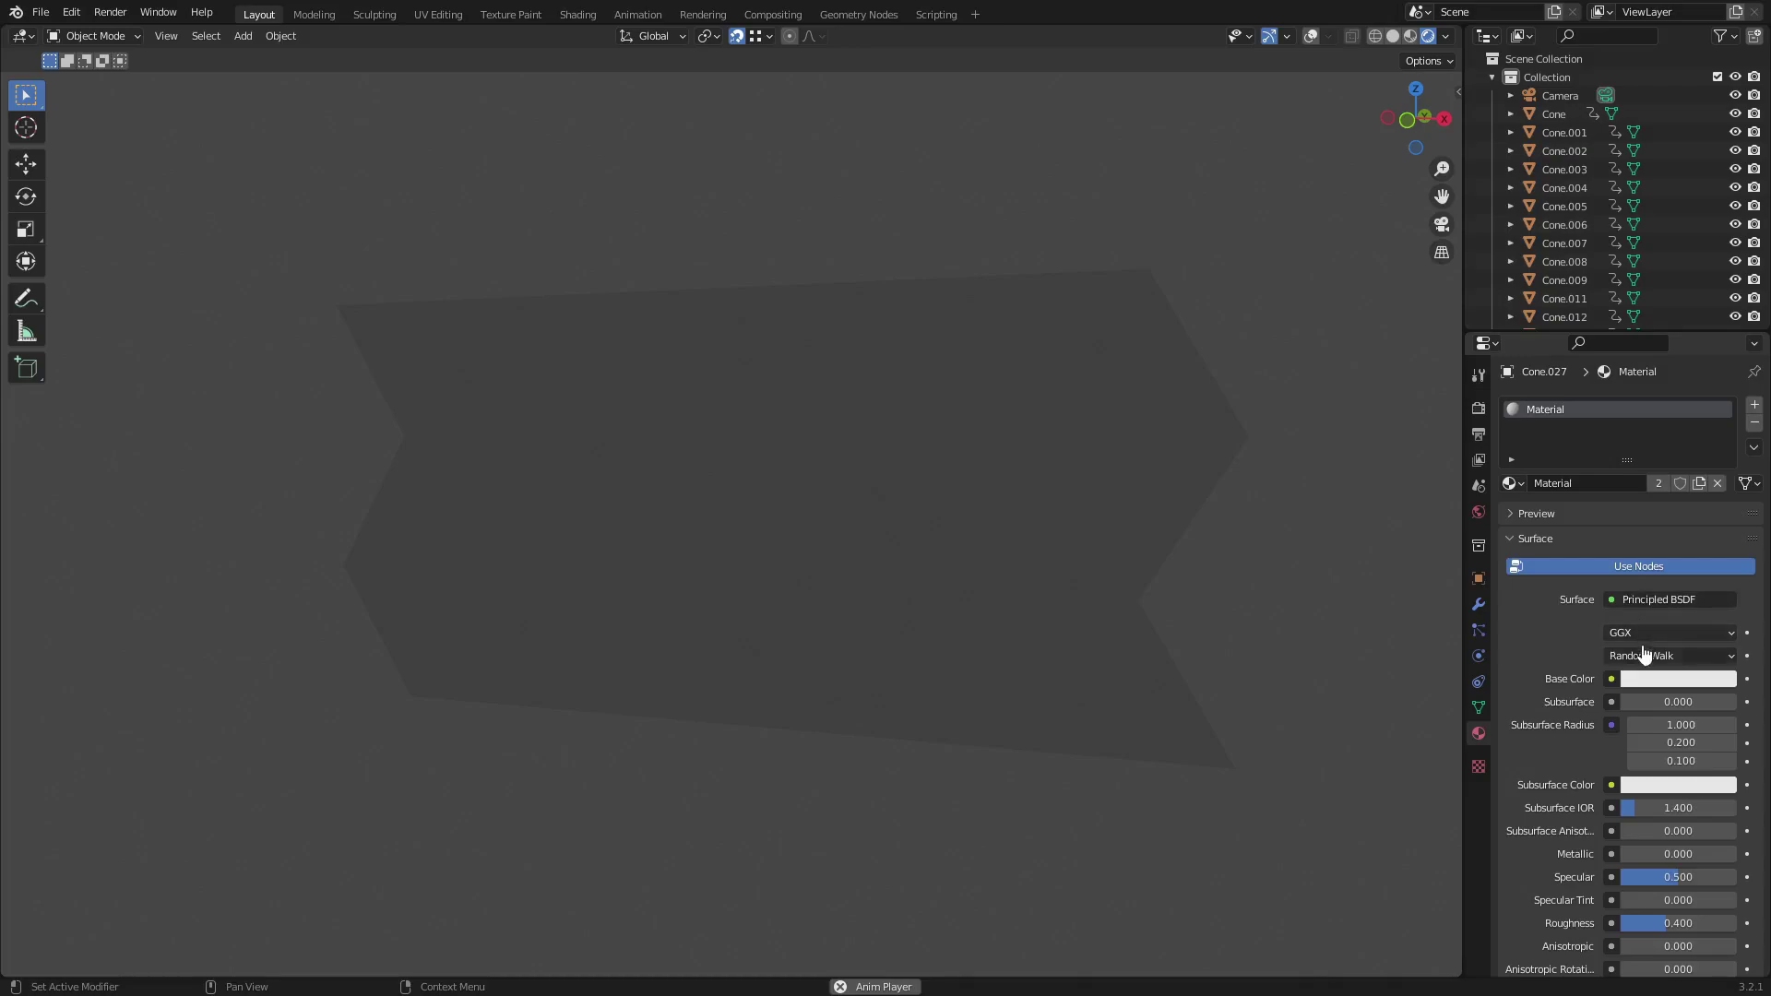
Link the active triangle's material to all the other triangles and change its surface shader to Emission.
left_click(1311, 37)
left_click_drag(1231, 793, 329, 202)
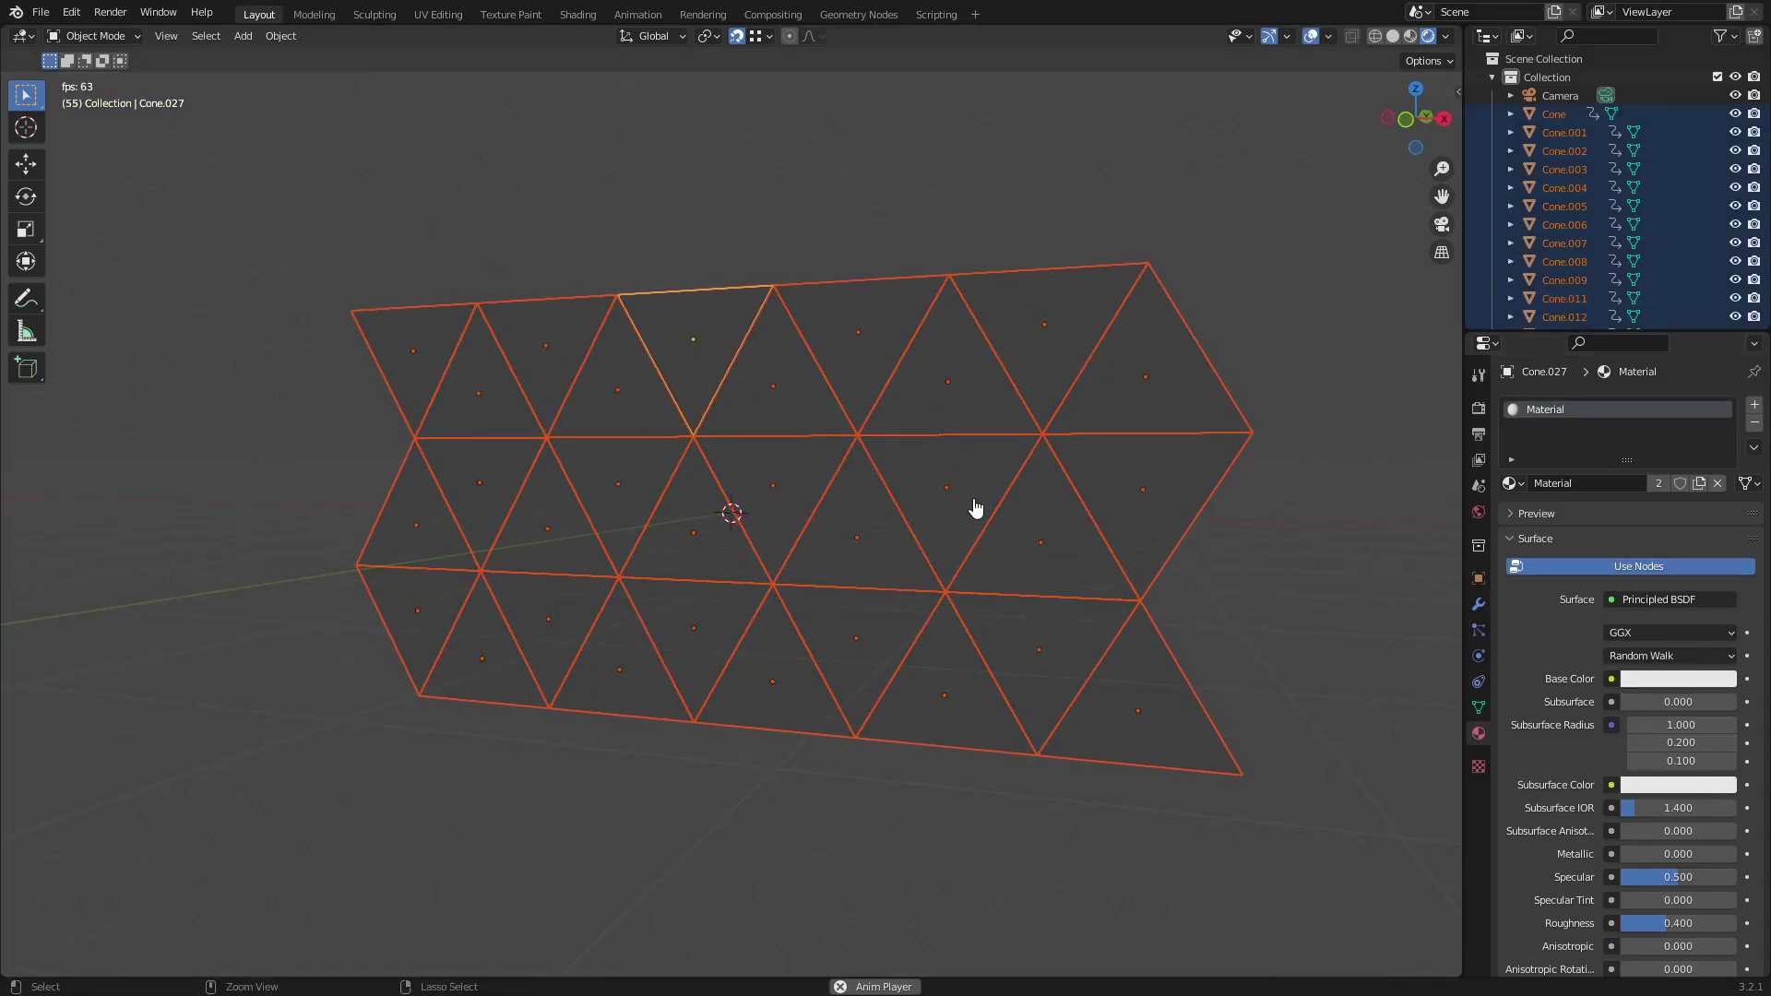
key("ctrl+l")
left_click(1004, 550)
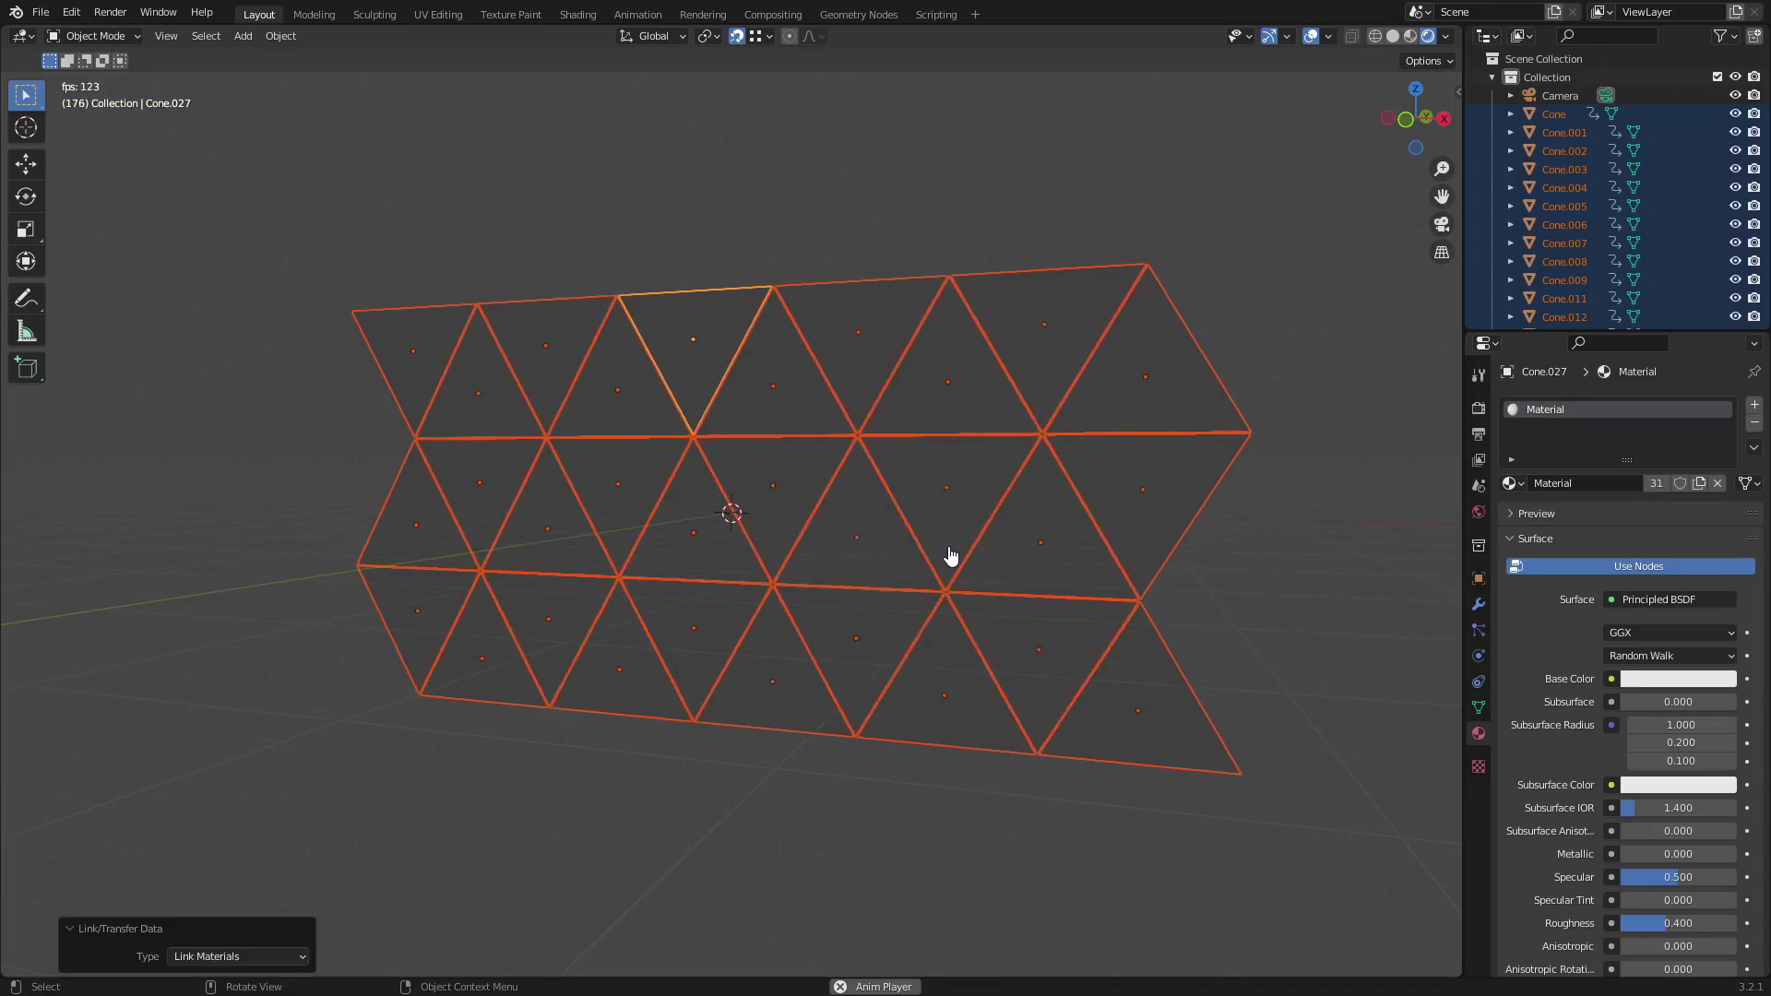
left_click(1665, 599)
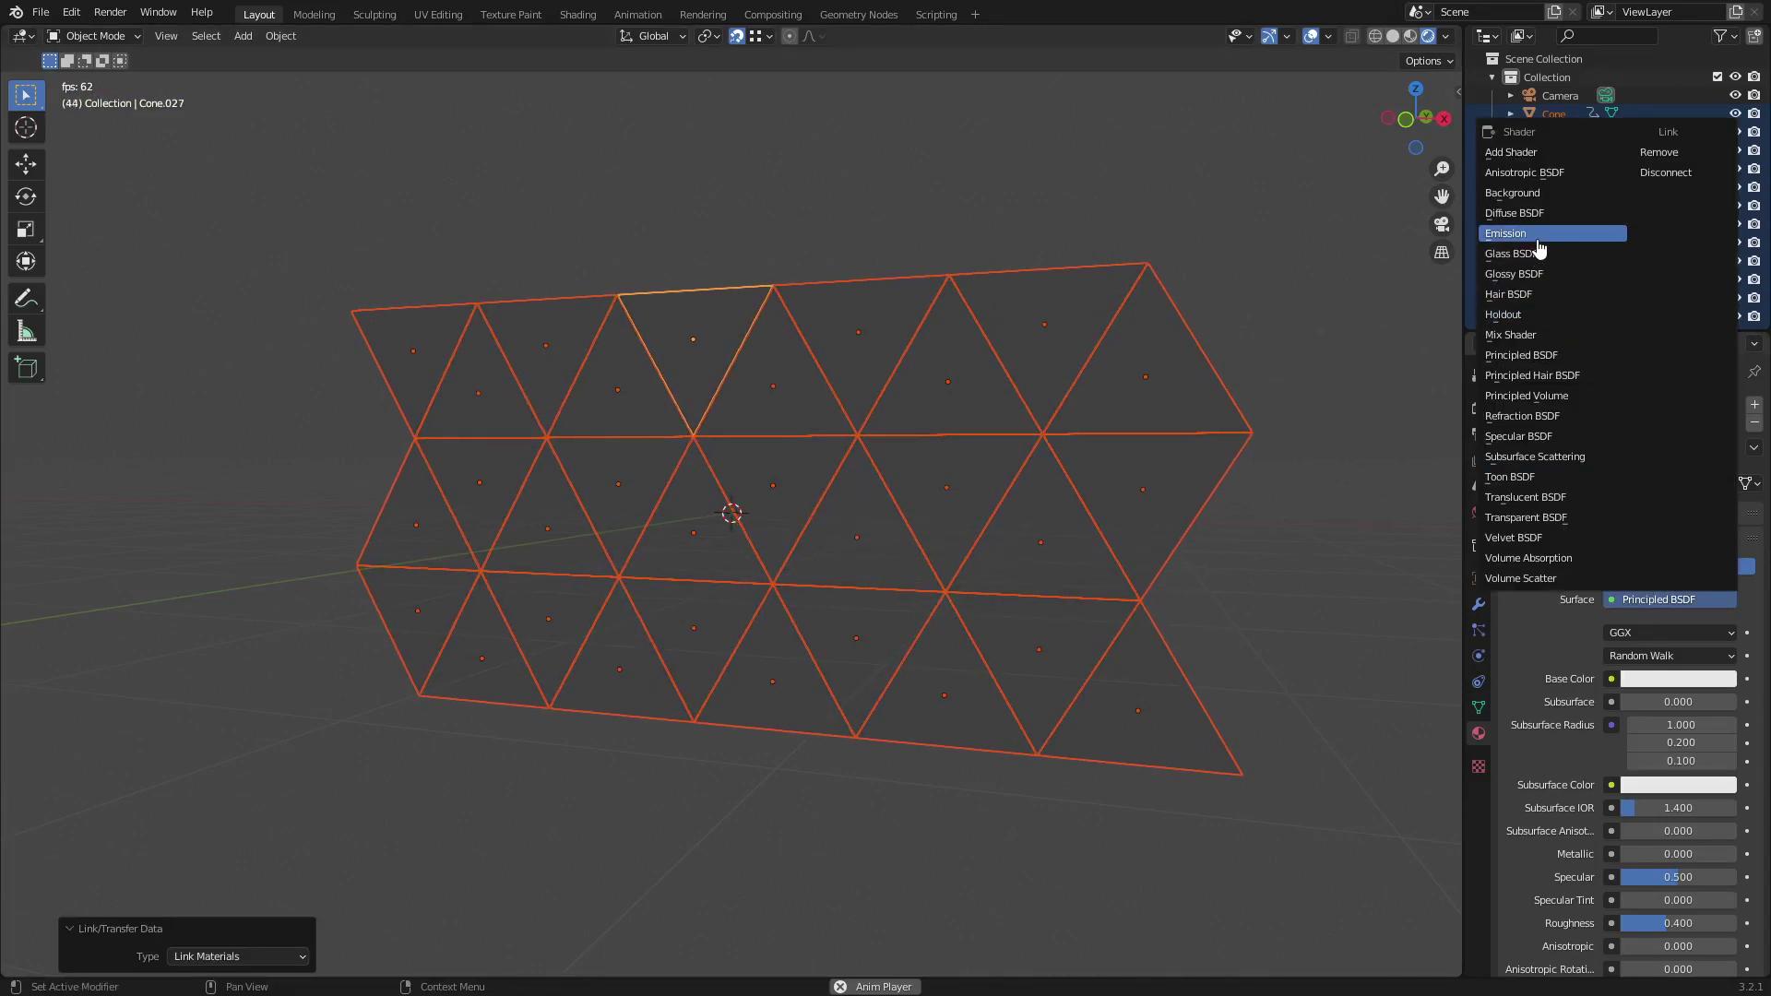
left_click(1552, 248)
Set the World background colour to black and show the camera view with overlays hidden.
left_click(1479, 512)
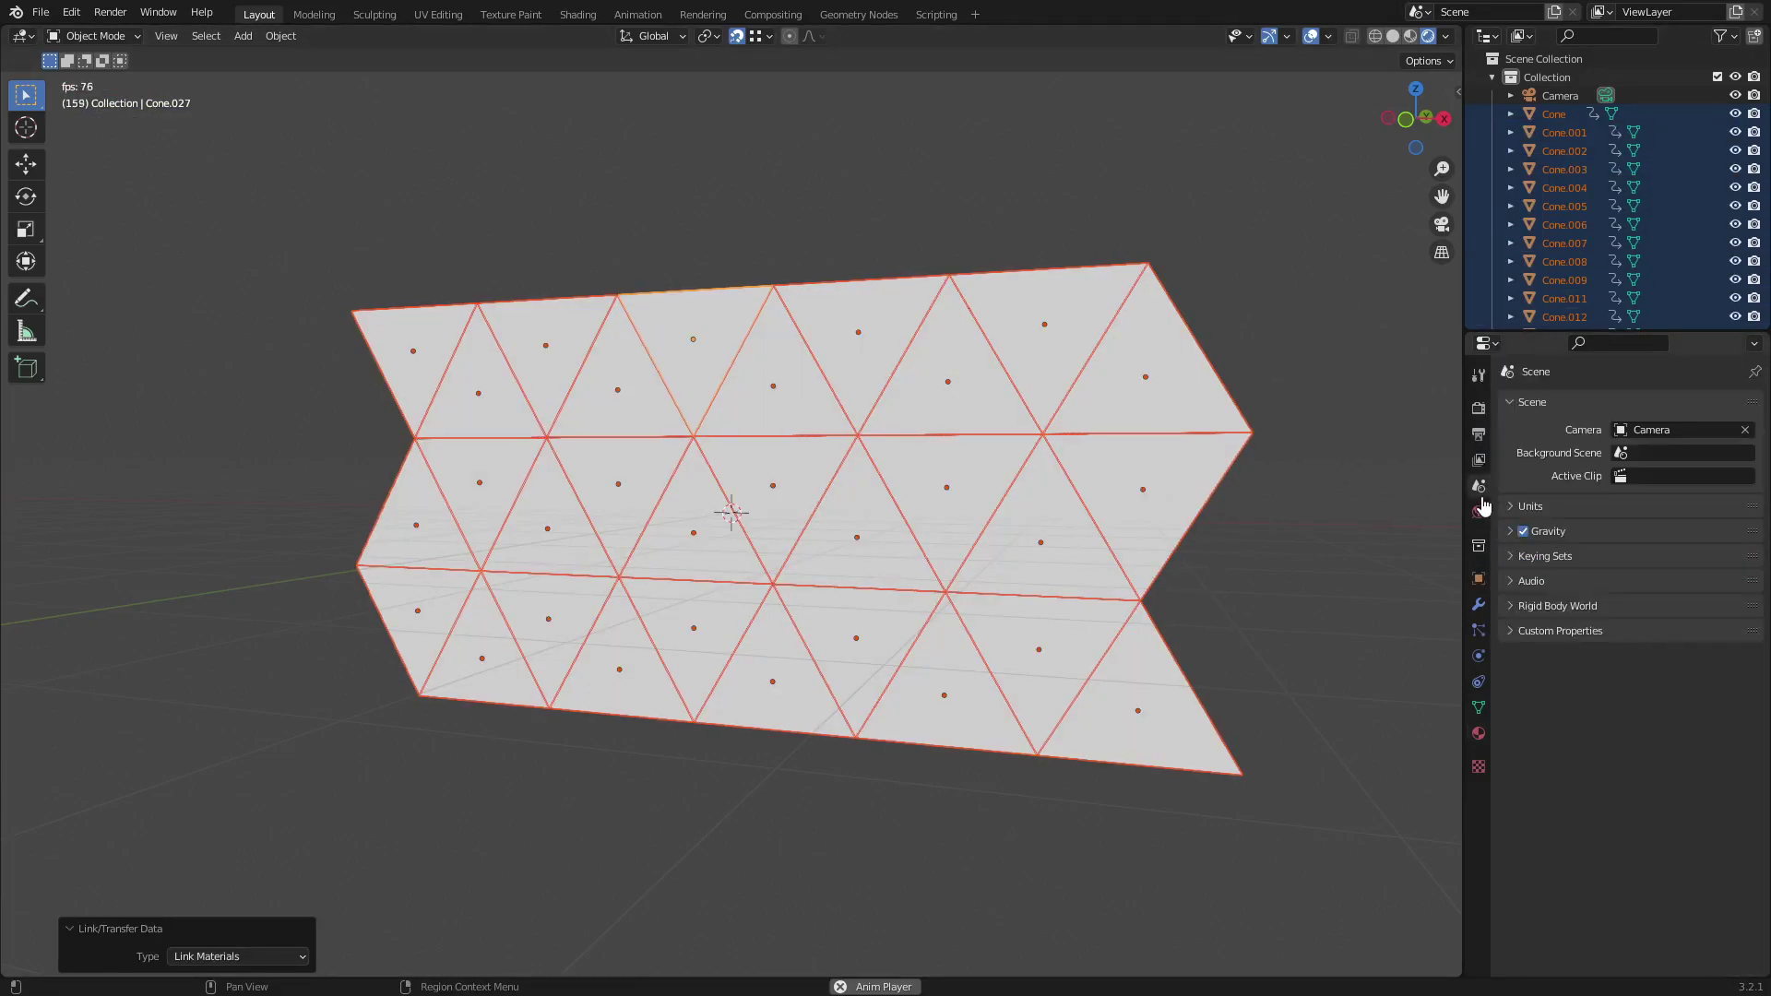
left_click(1652, 529)
left_click_drag(1729, 376, 1729, 404)
key("KP_0")
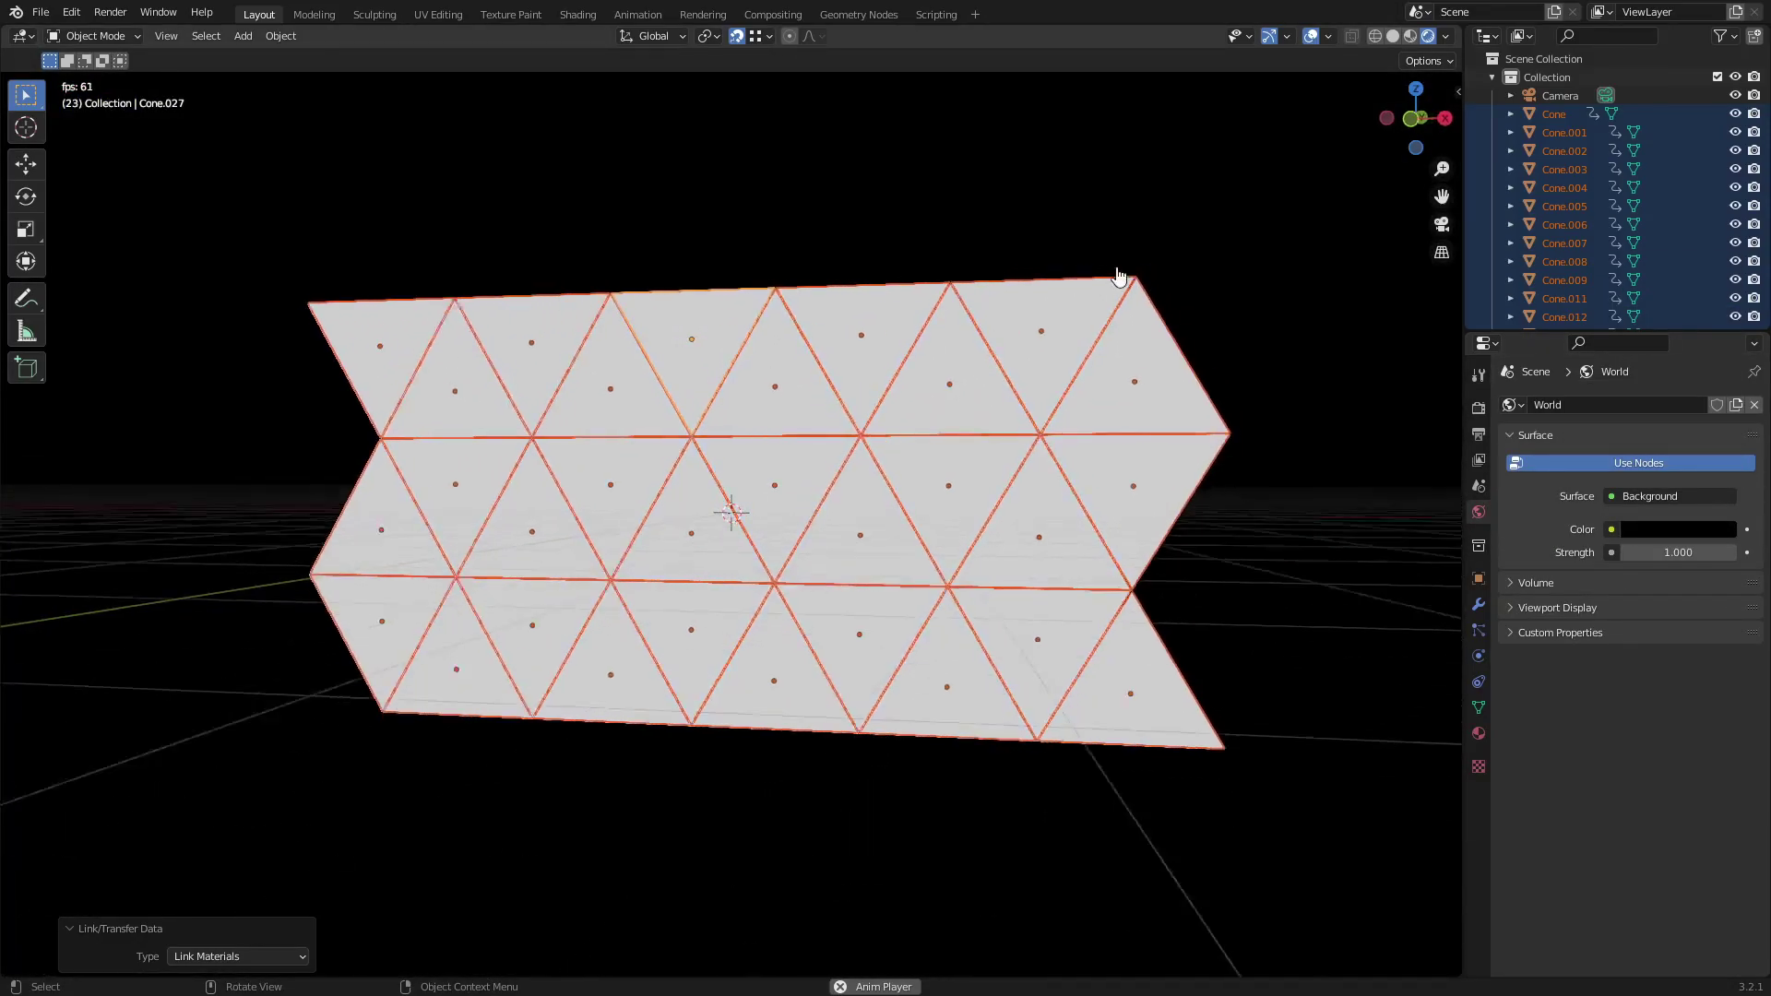
left_click(1316, 37)
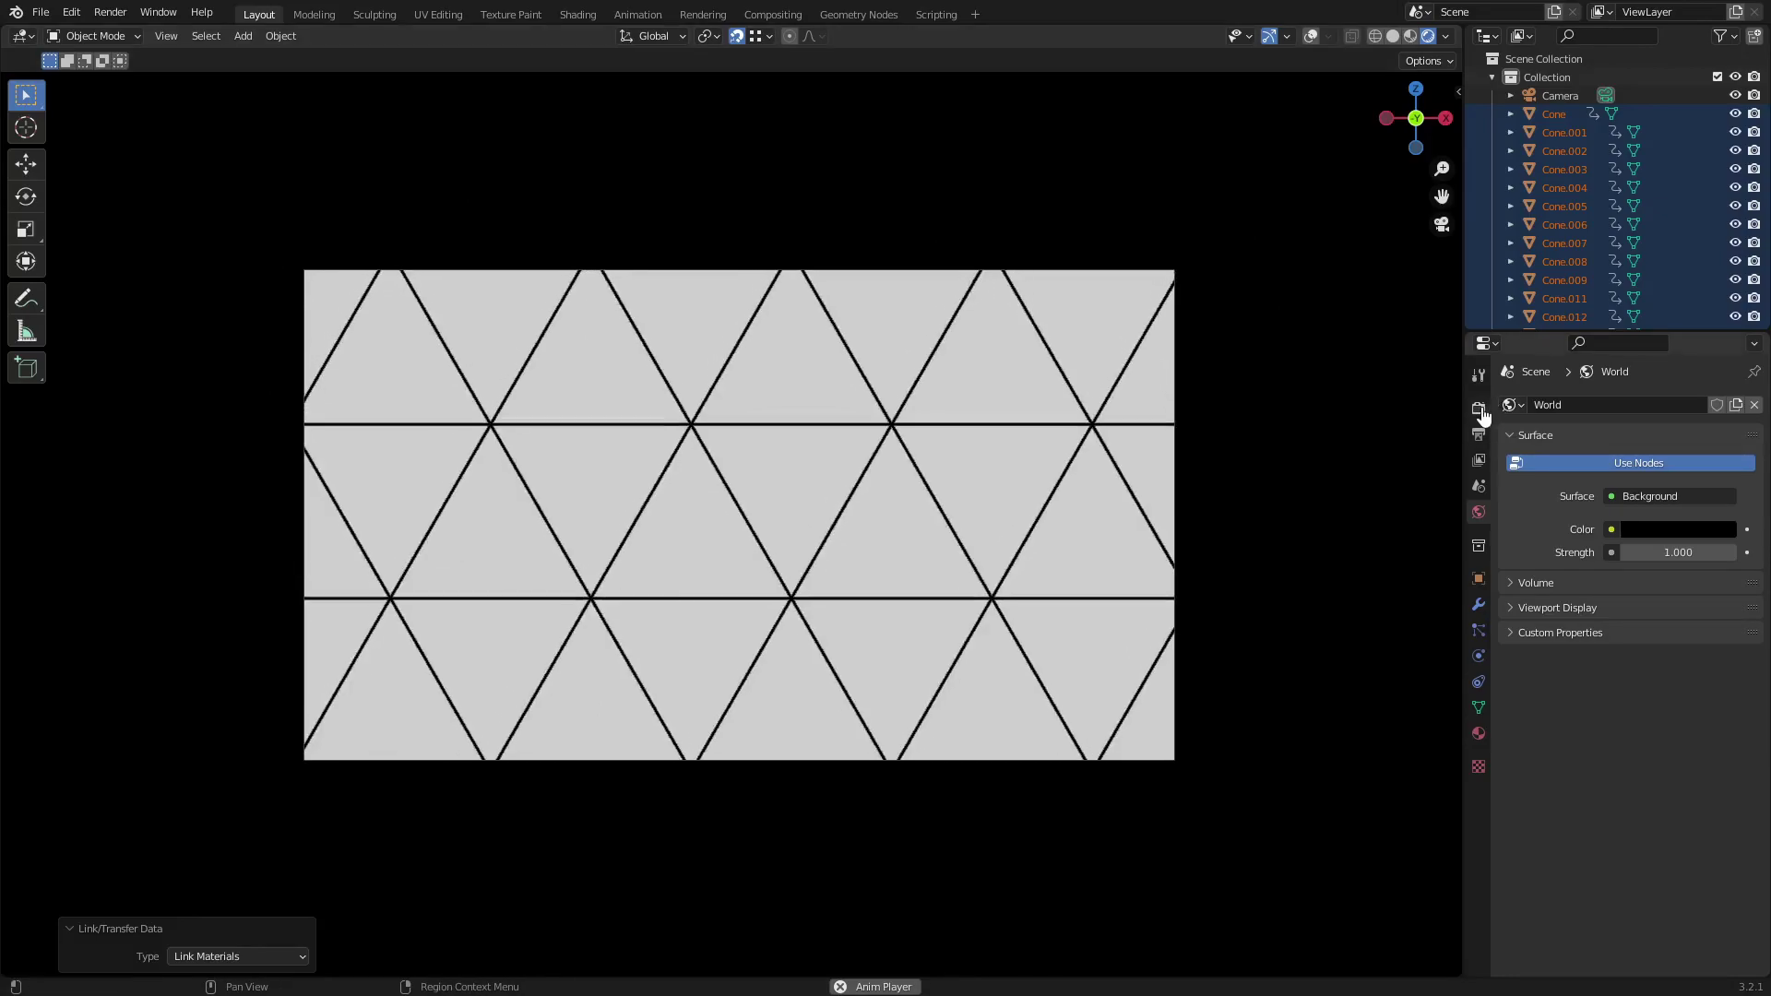
scroll(1375, 424, "up", 1)
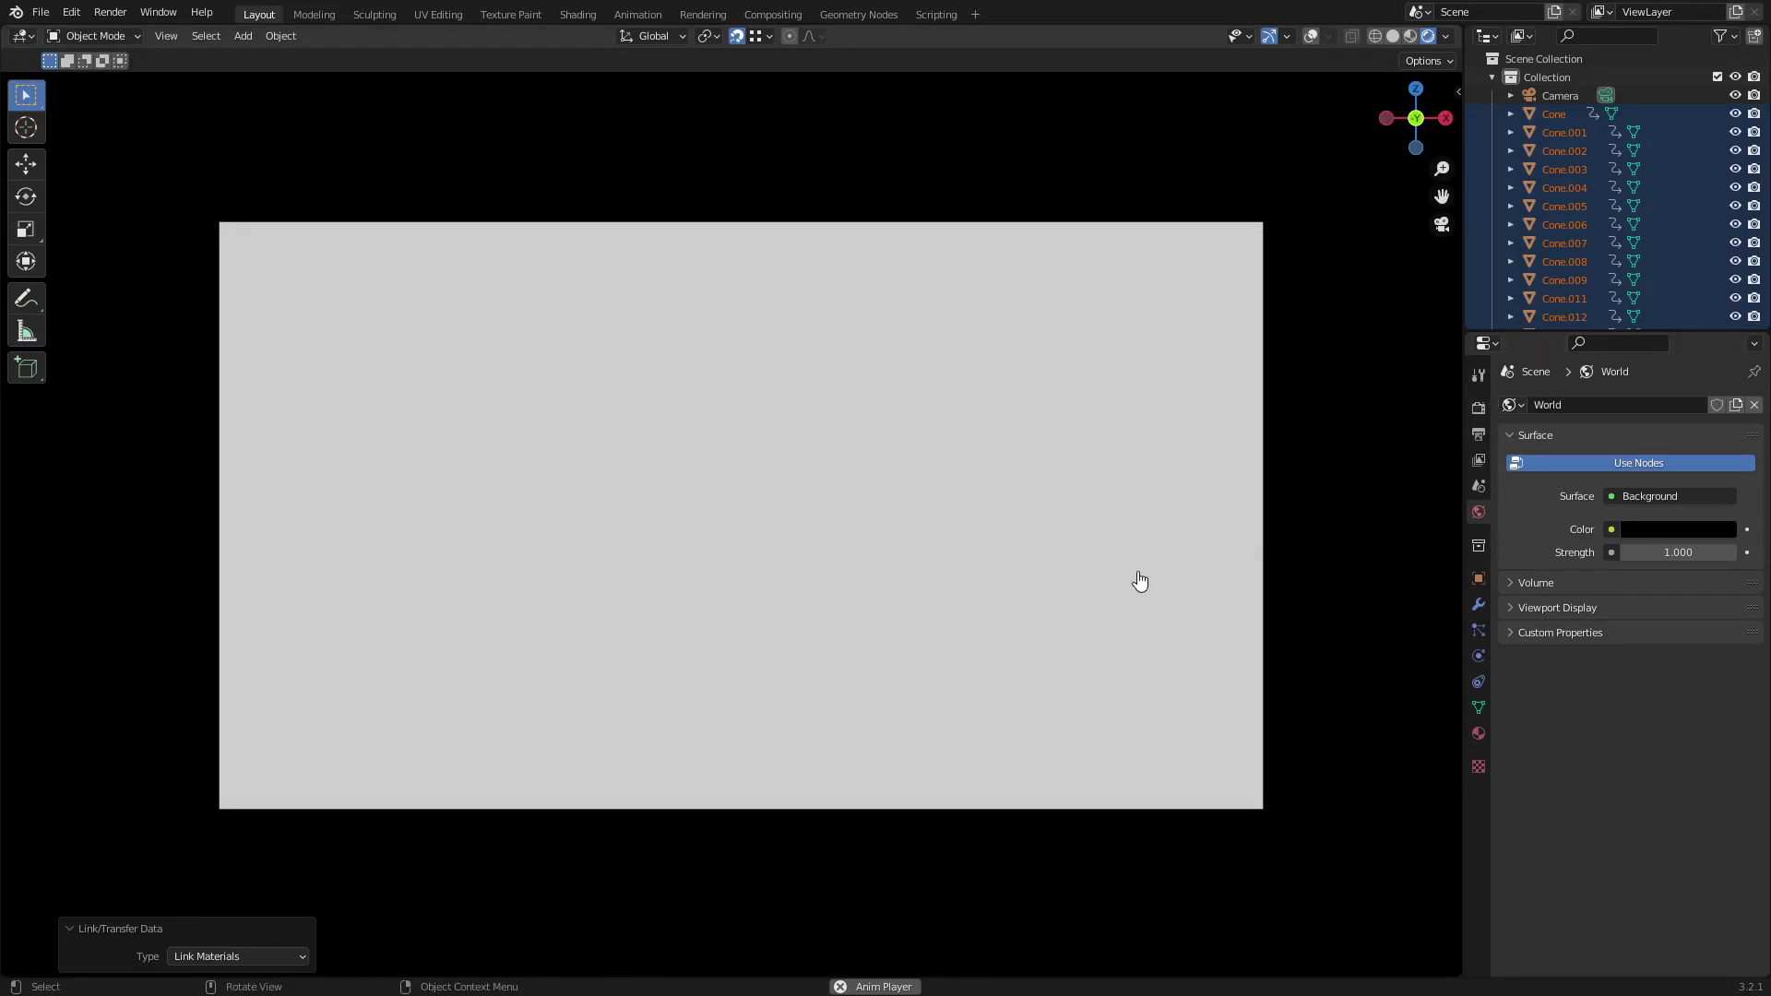
Turn the overlays back on and identify individual triangles at the ends of the top row.
left_click(1316, 37)
middle_click_drag(1060, 415, 807, 529)
left_click(532, 428)
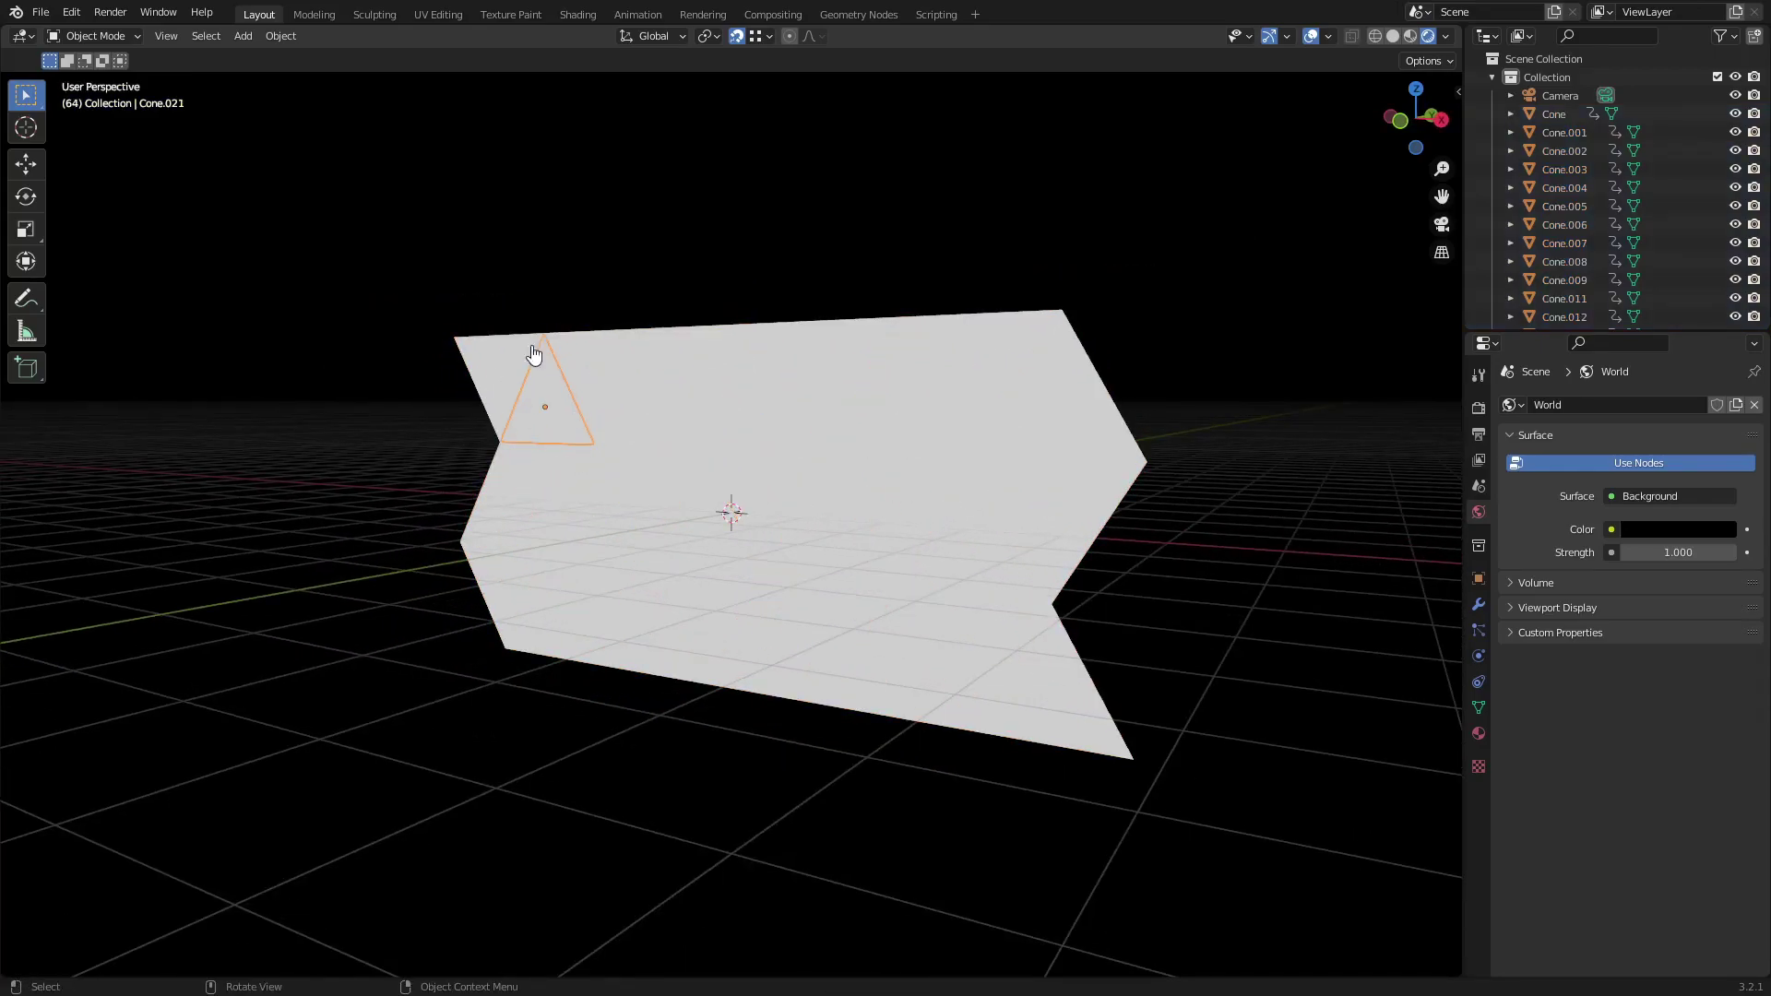
left_click(1014, 392)
middle_click_drag(929, 427, 504, 422)
left_click(503, 421)
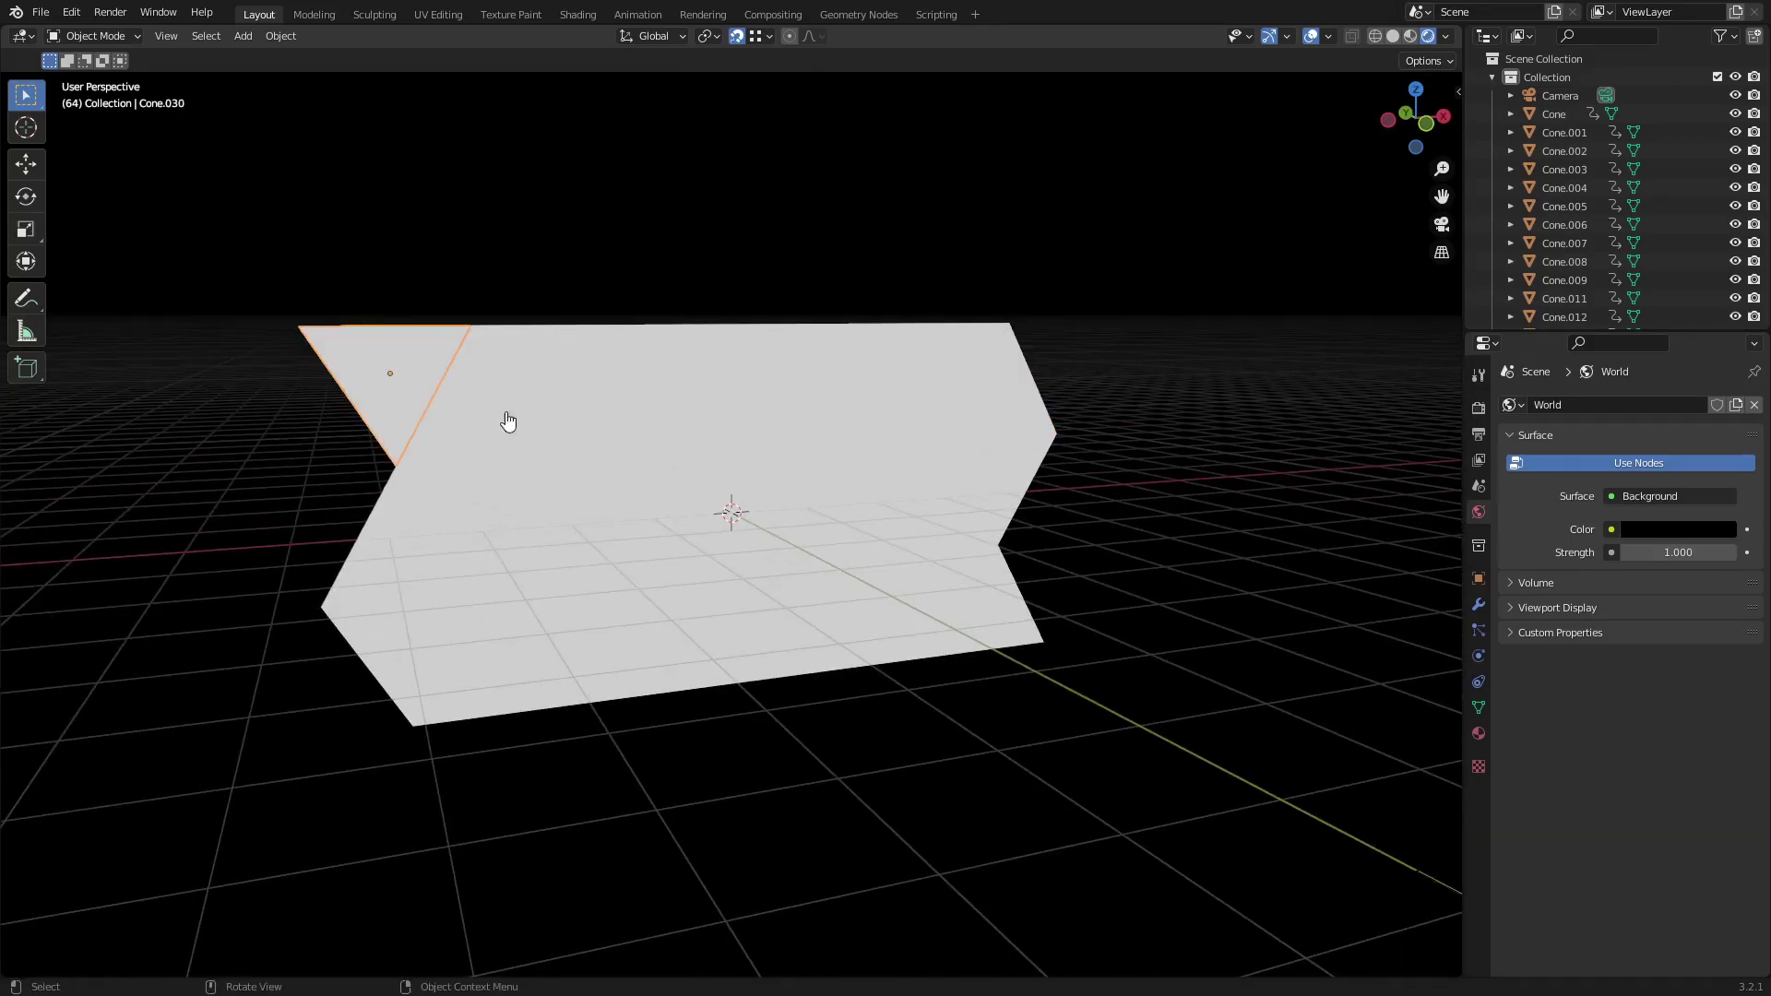
Open a new area below the 3D viewport, try the Dope Sheet in it, and set it to Timeline.
left_click_drag(8, 981, 18, 752)
left_click(23, 758)
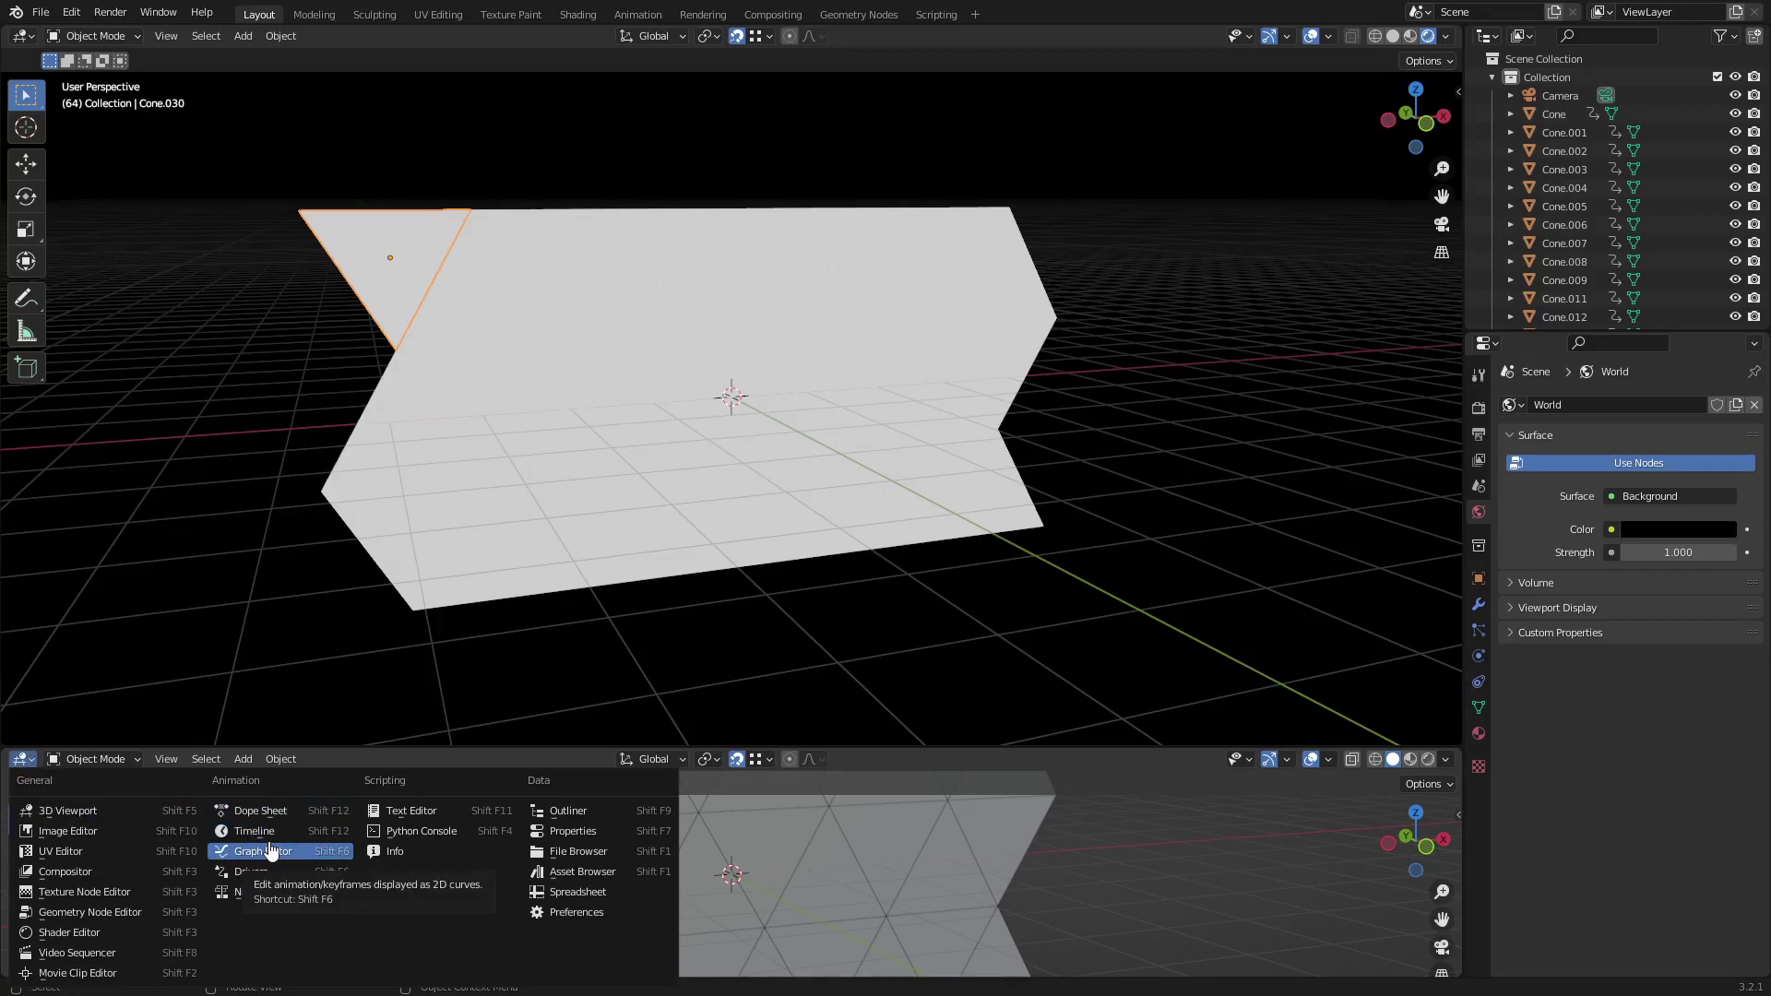
left_click(323, 809)
left_click_drag(367, 743, 367, 566)
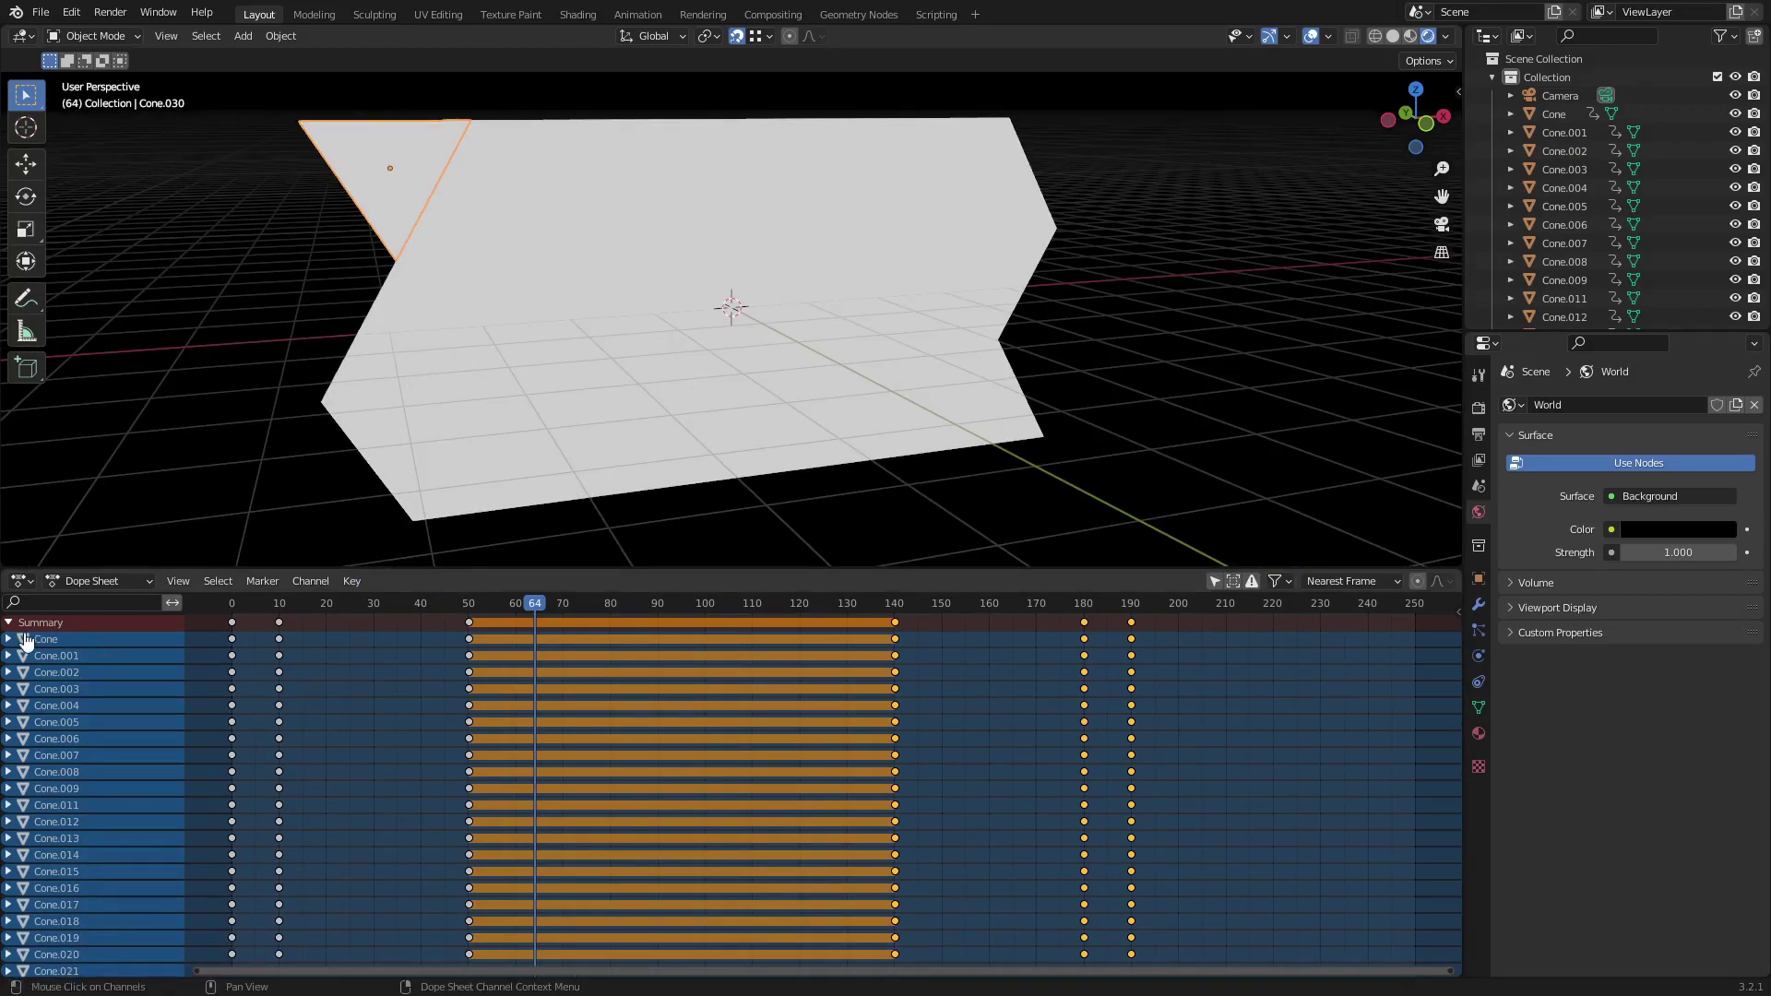
left_click(96, 580)
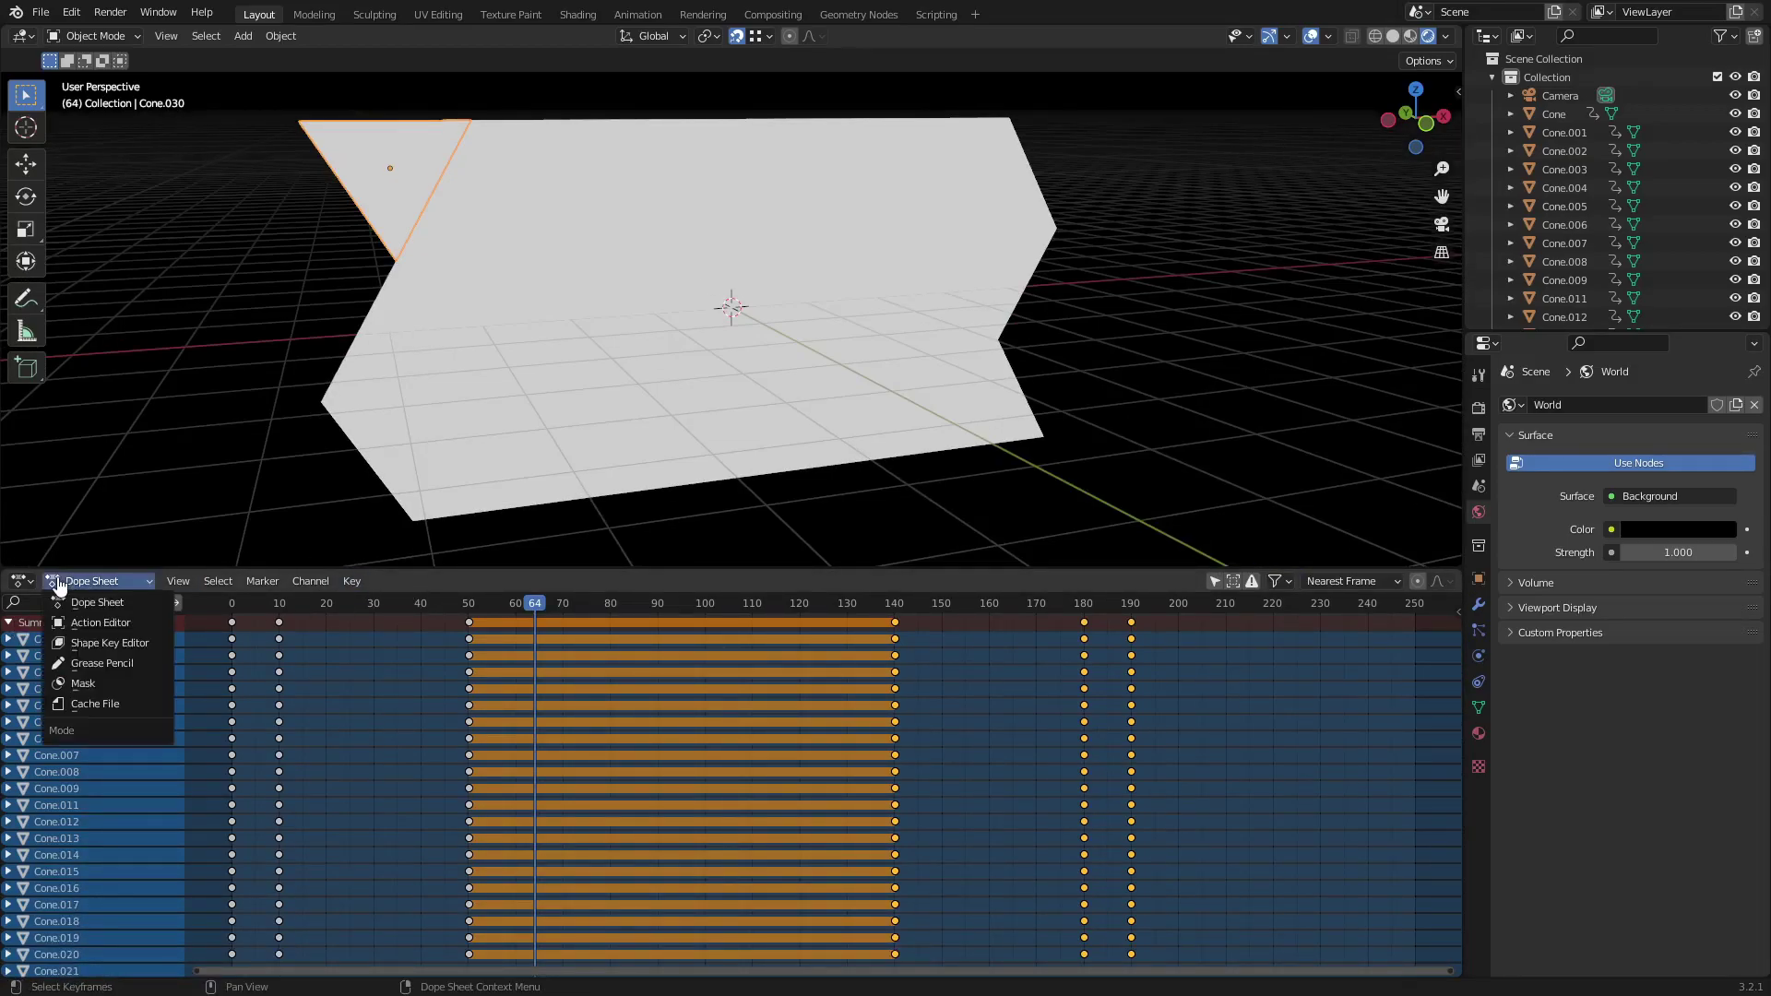
left_click(21, 580)
left_click(267, 653)
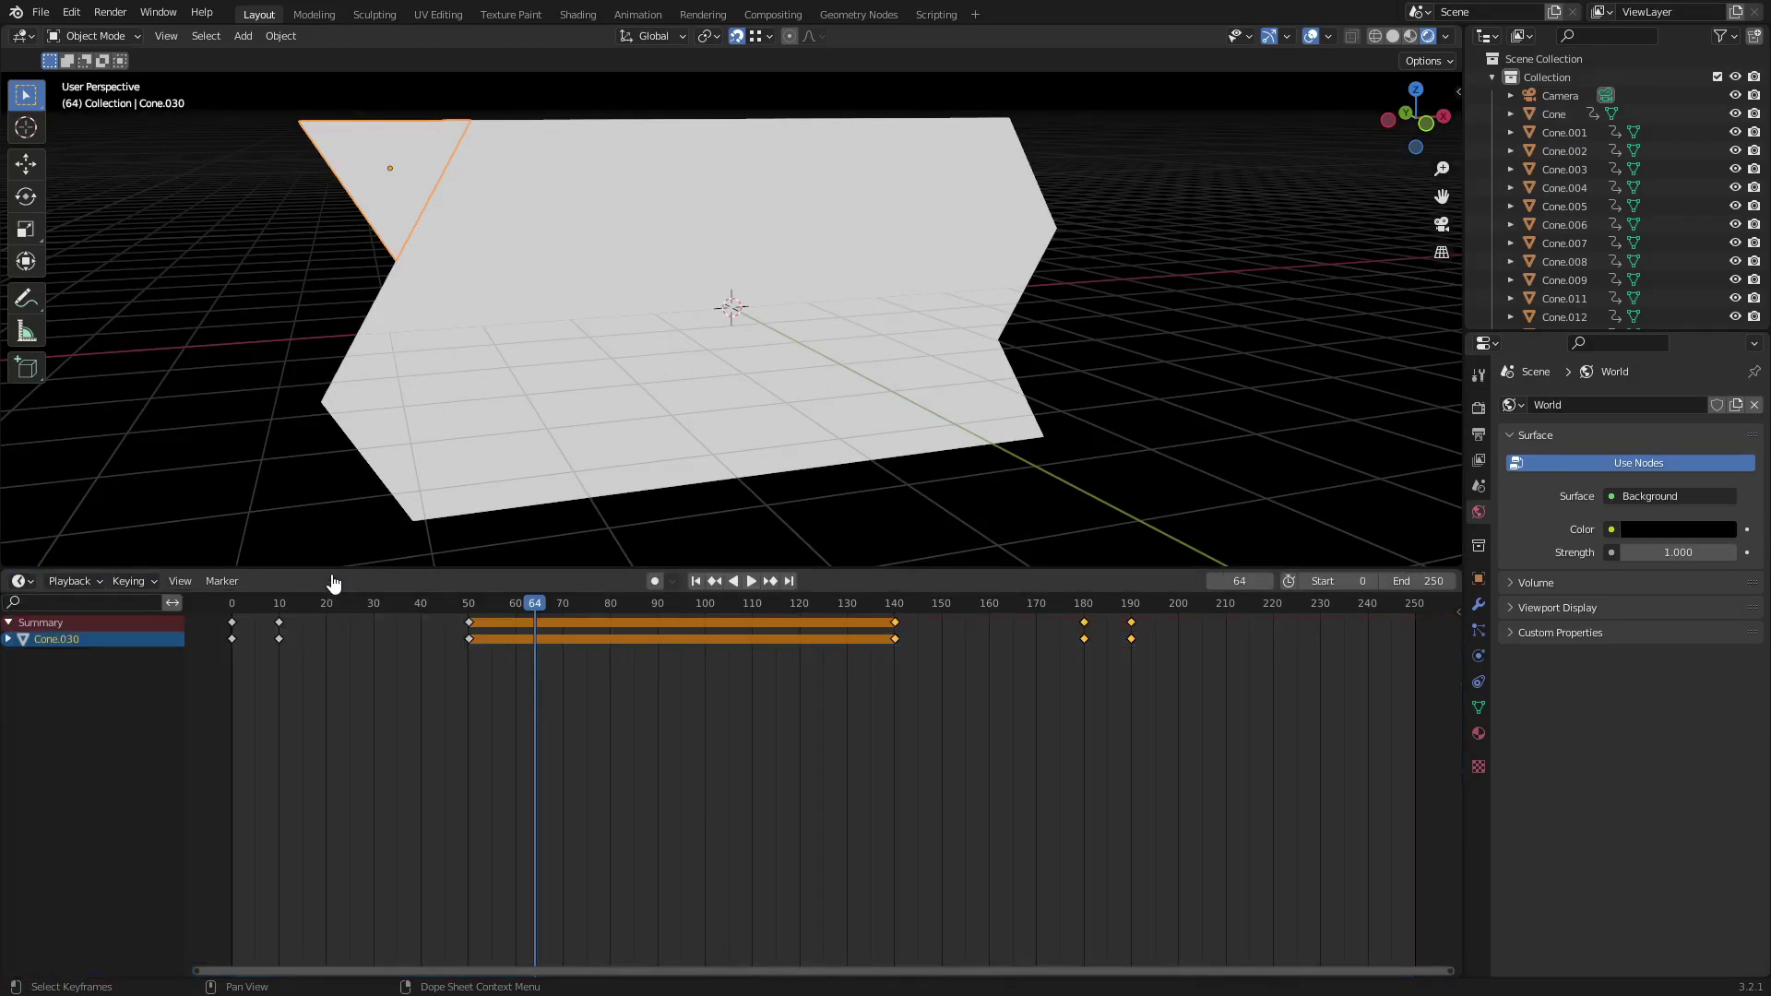
left_click_drag(18, 572, 19, 703)
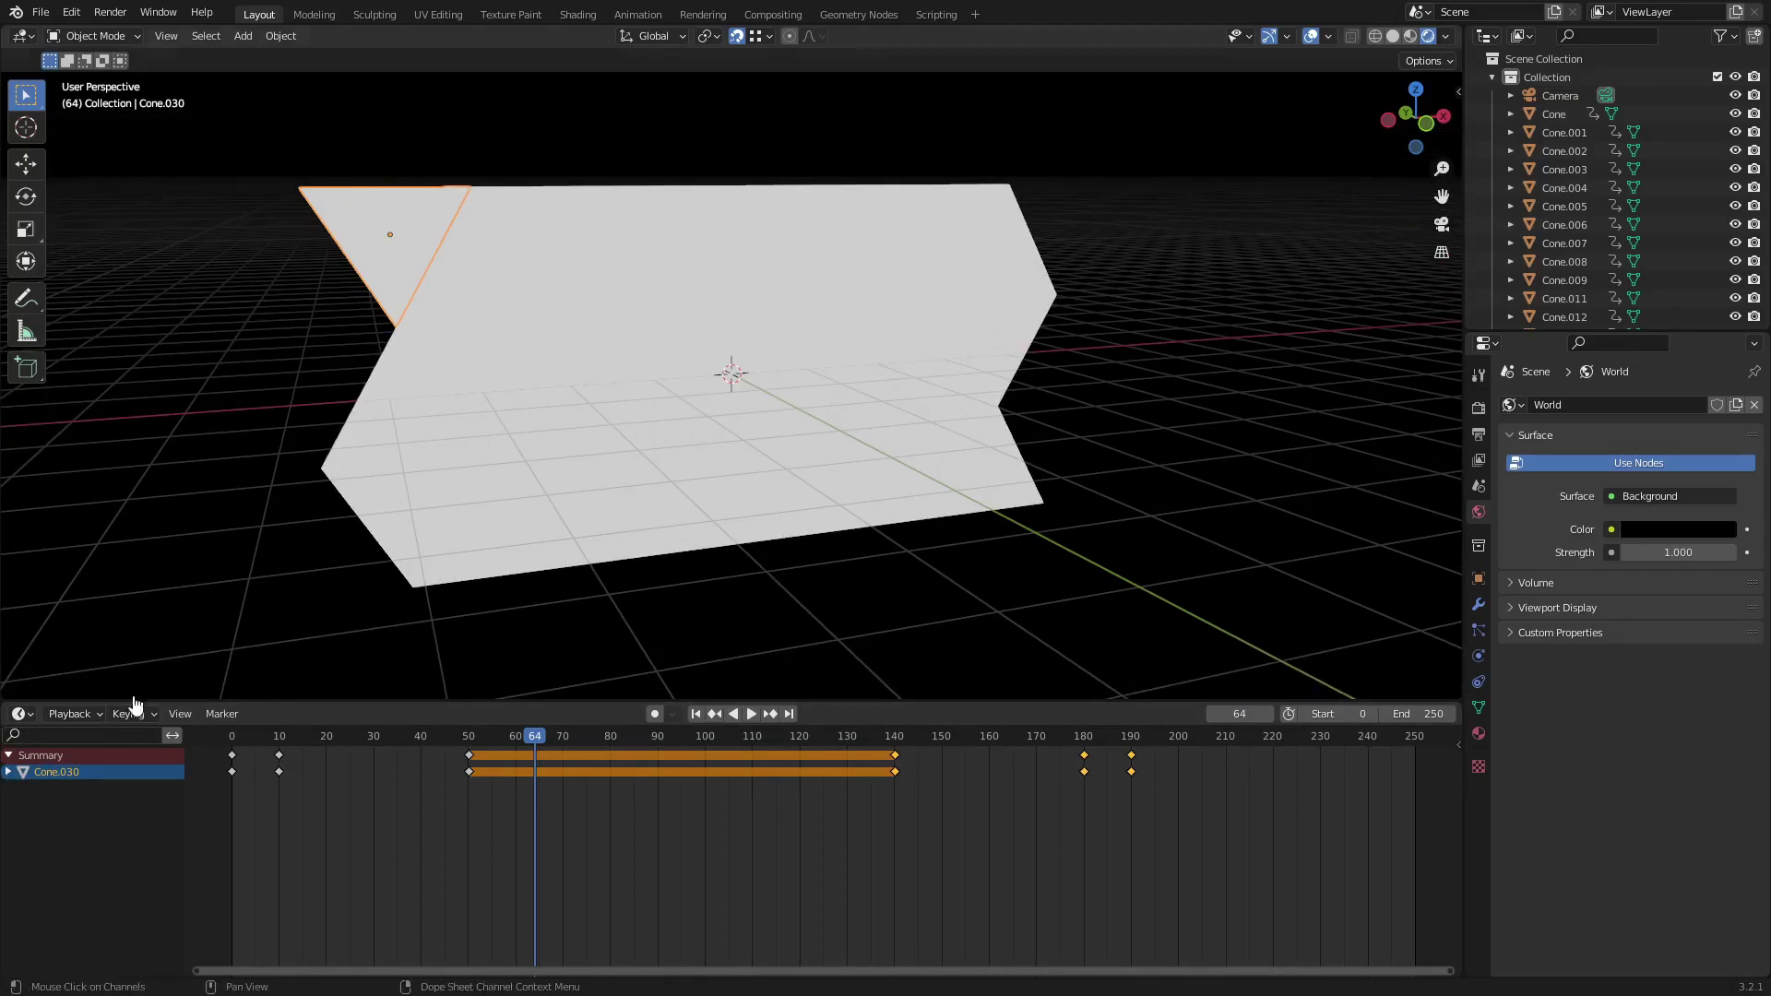
Select every triangle in the grid and extend the timeline upwards to show all their keyframe channels.
scroll(339, 192, "down", 1)
left_click_drag(321, 179, 1077, 560)
middle_click_drag(797, 560, 782, 547)
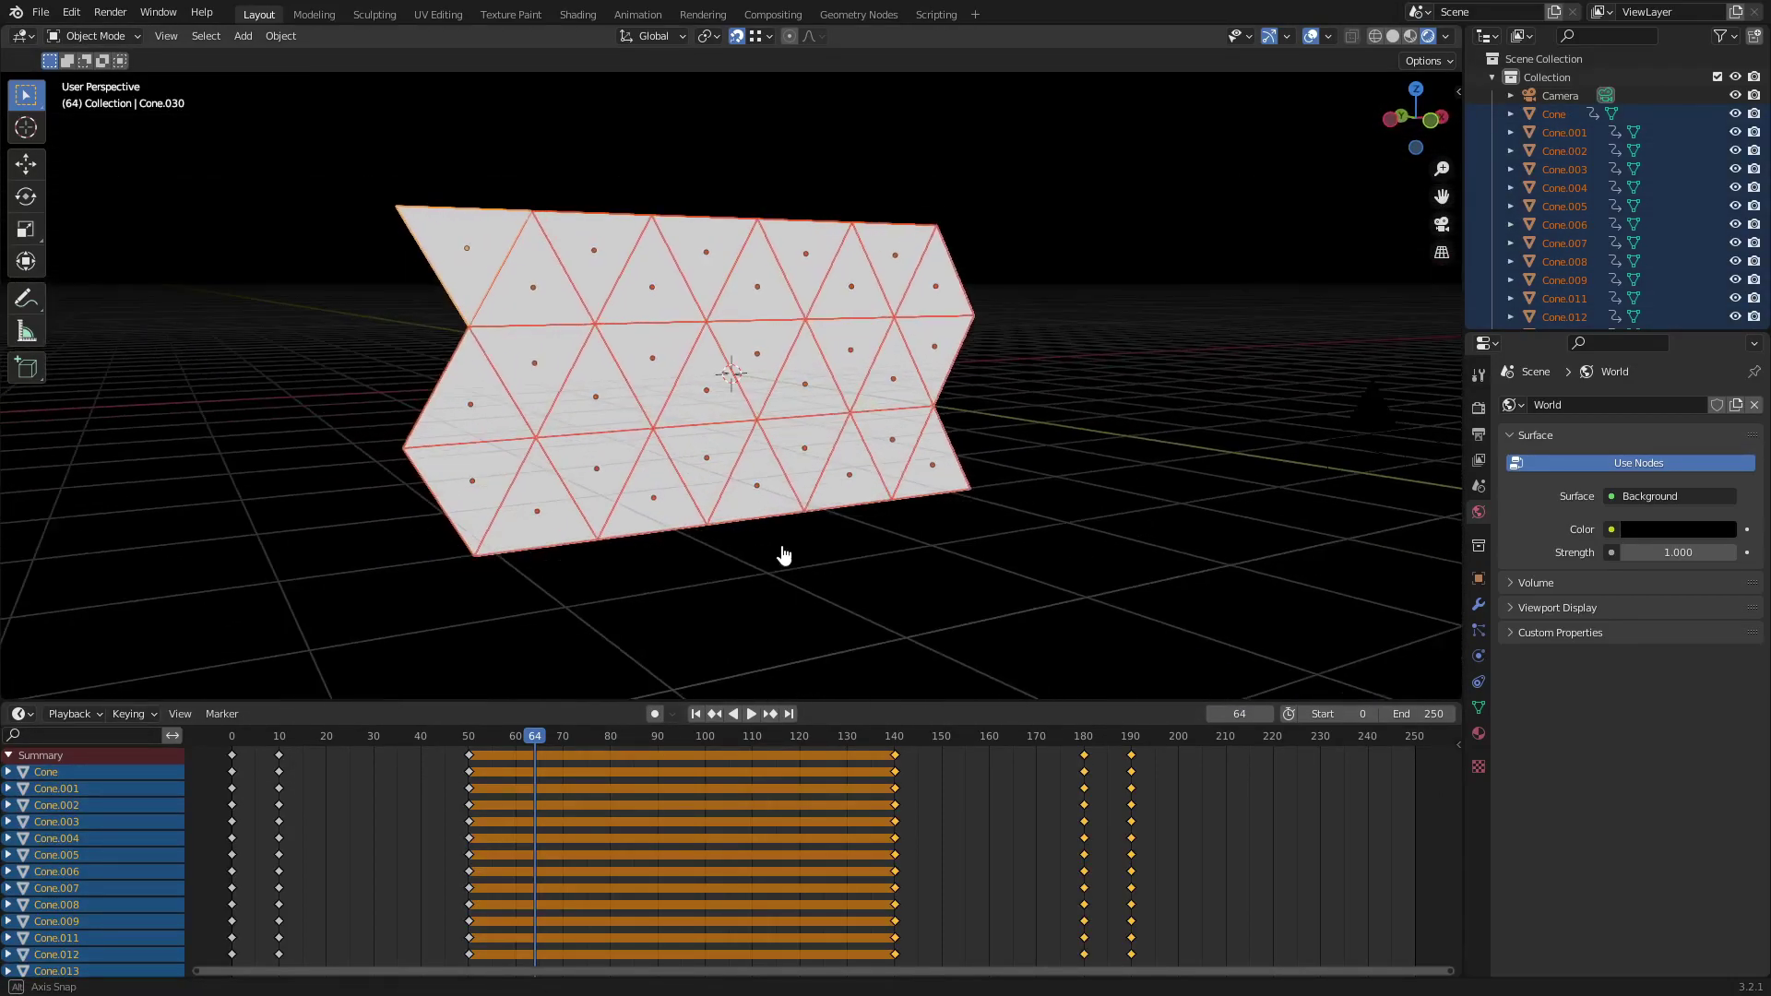
left_click_drag(626, 698, 591, 329)
left_click_drag(1267, 918, 228, 409)
left_click(234, 407)
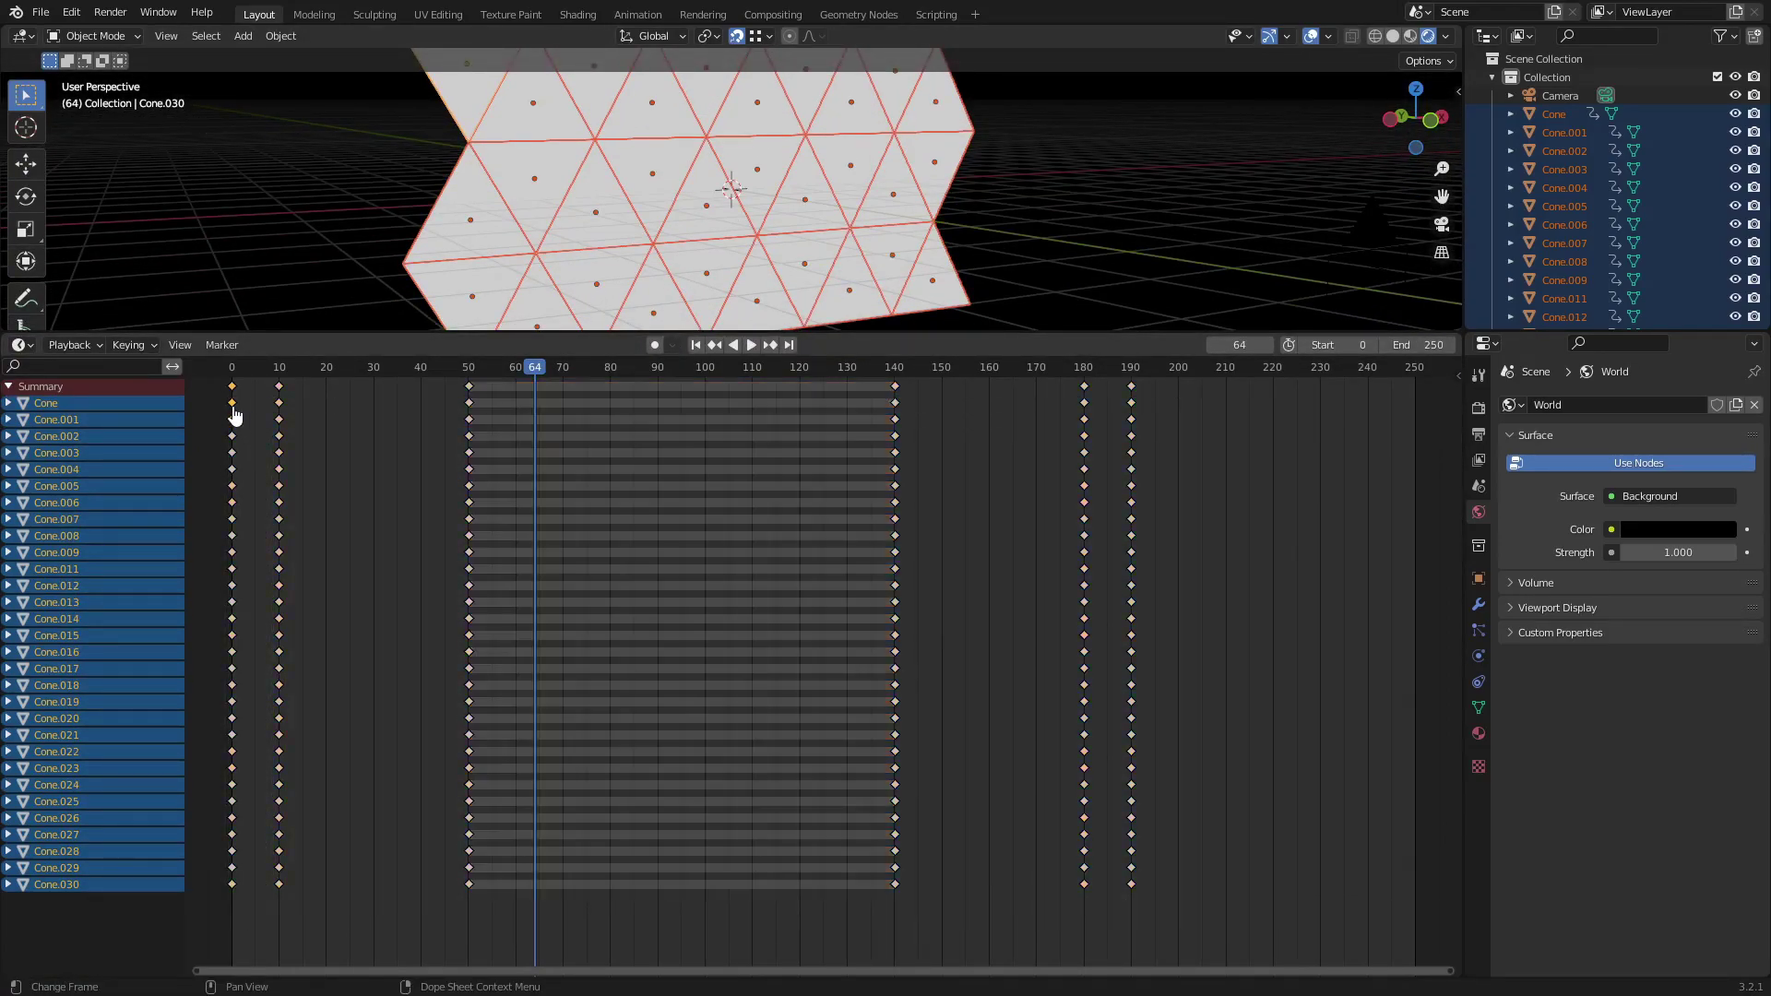
left_click(145, 407)
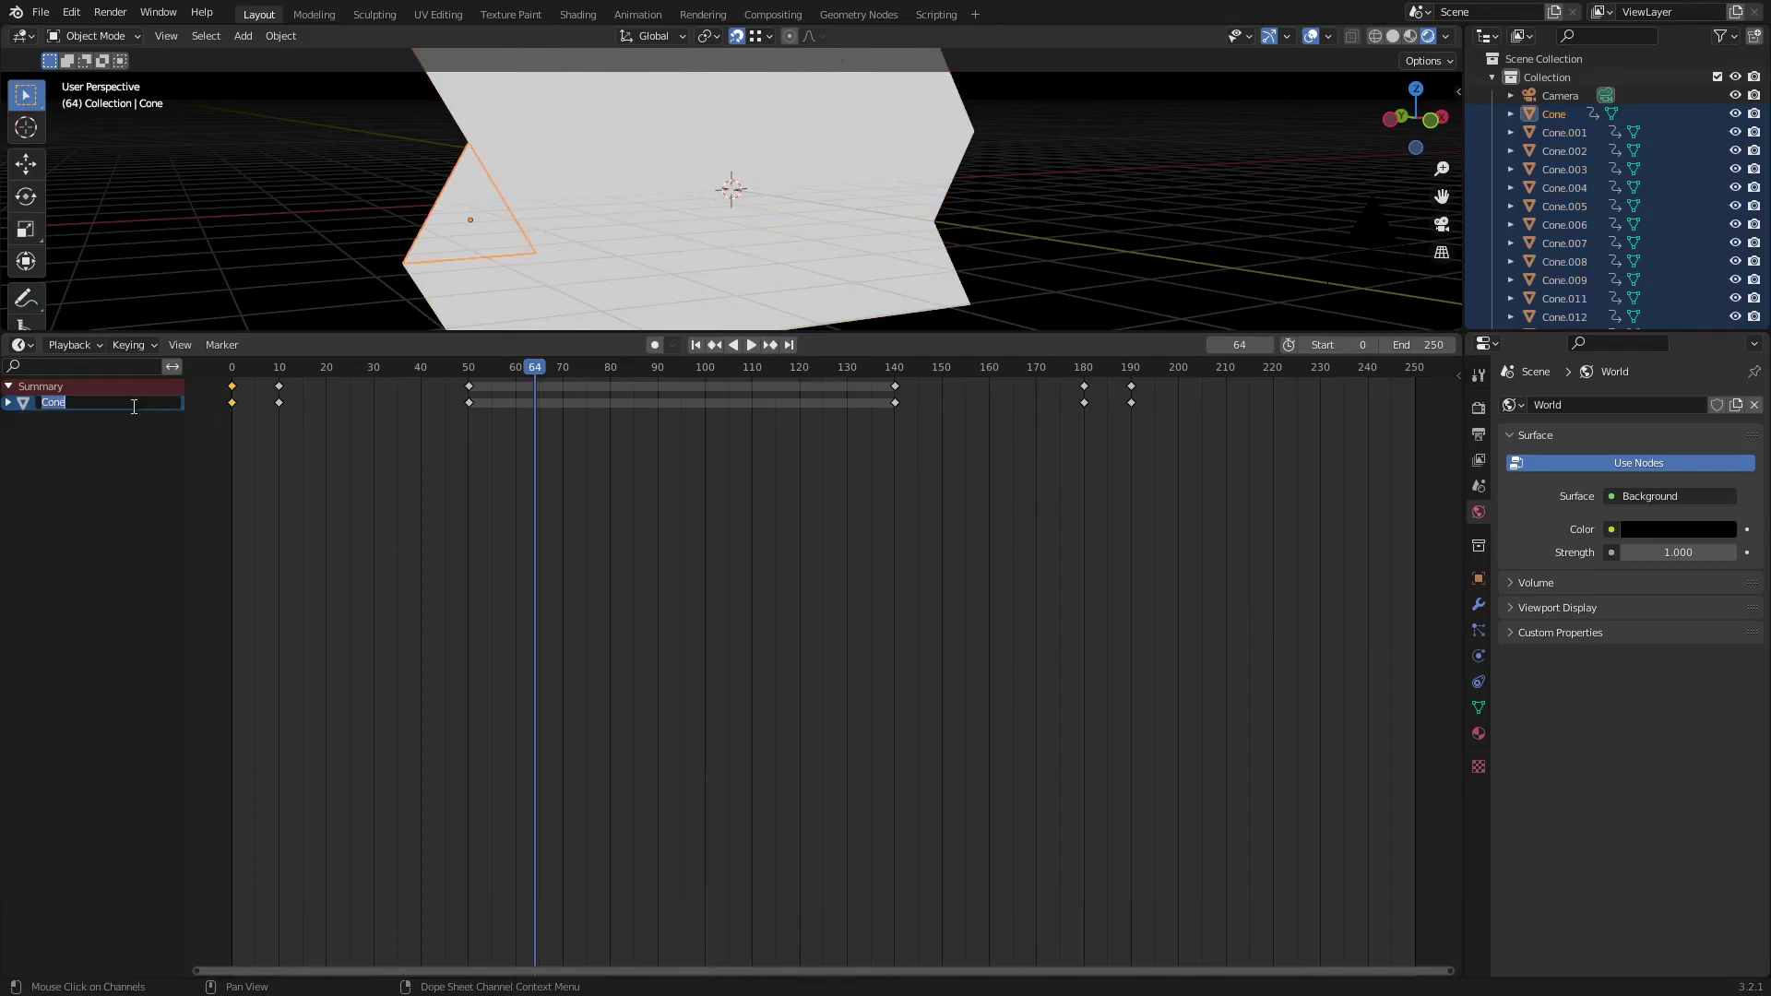
left_click(11, 405)
left_click(13, 404)
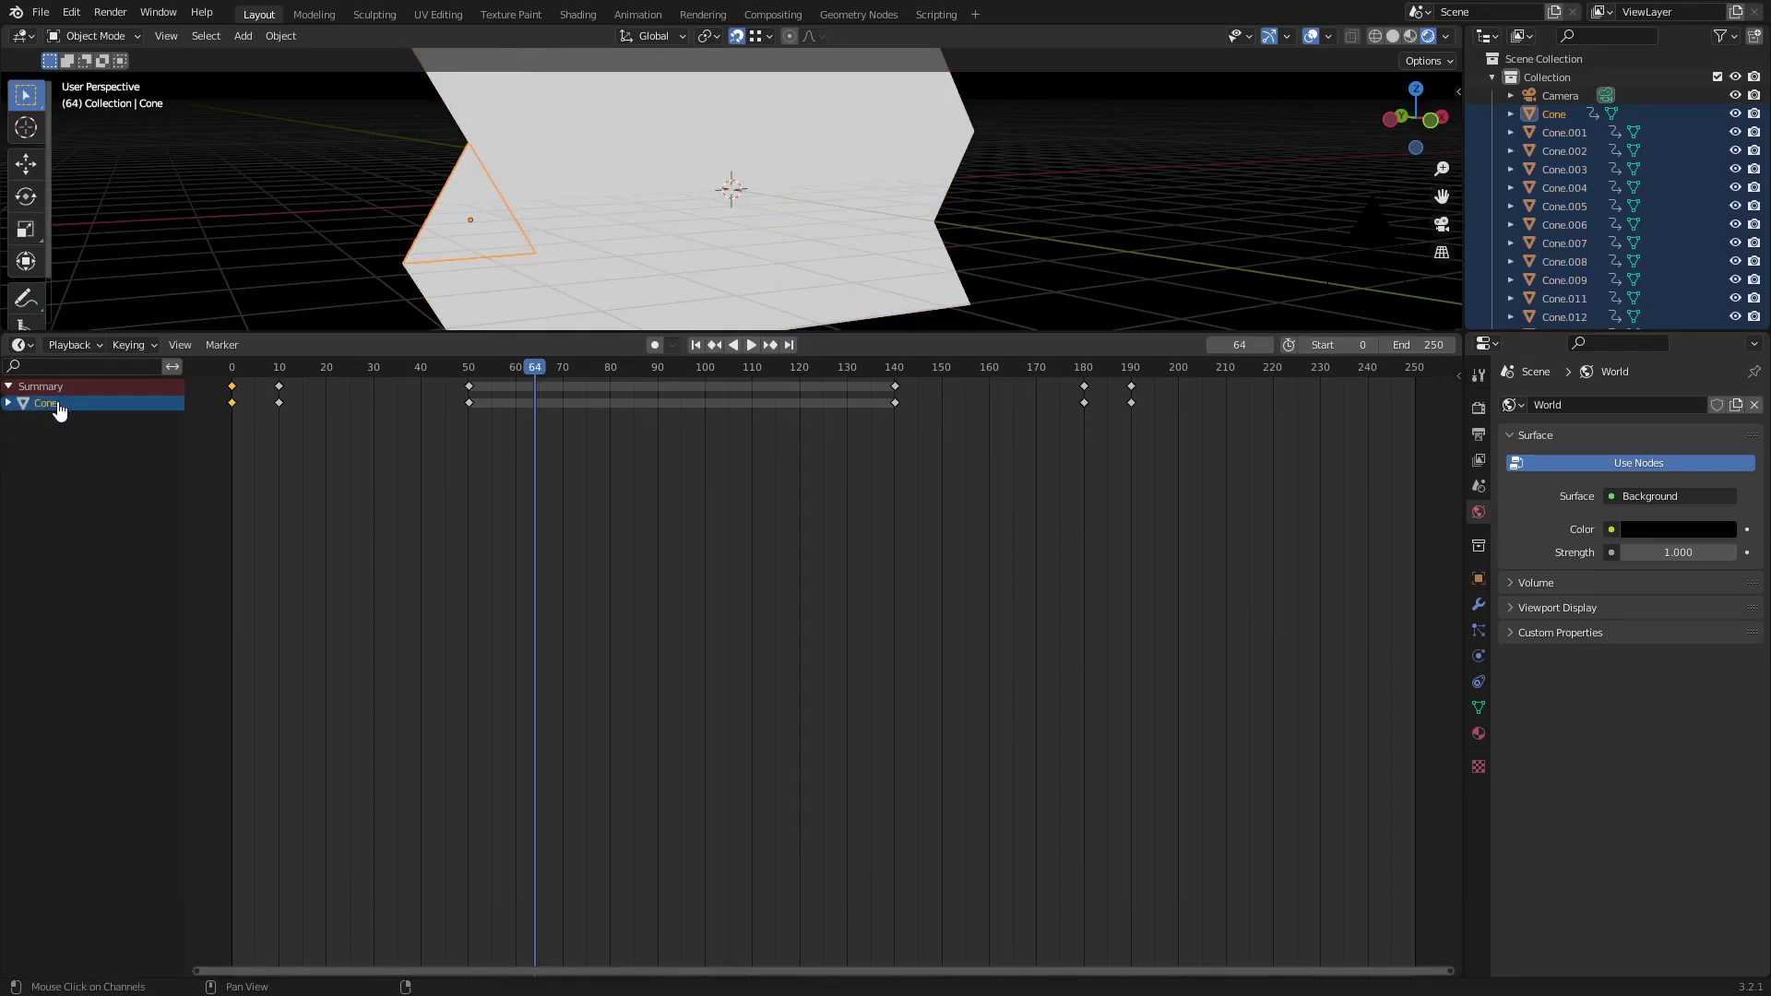
left_click(58, 403, "shift")
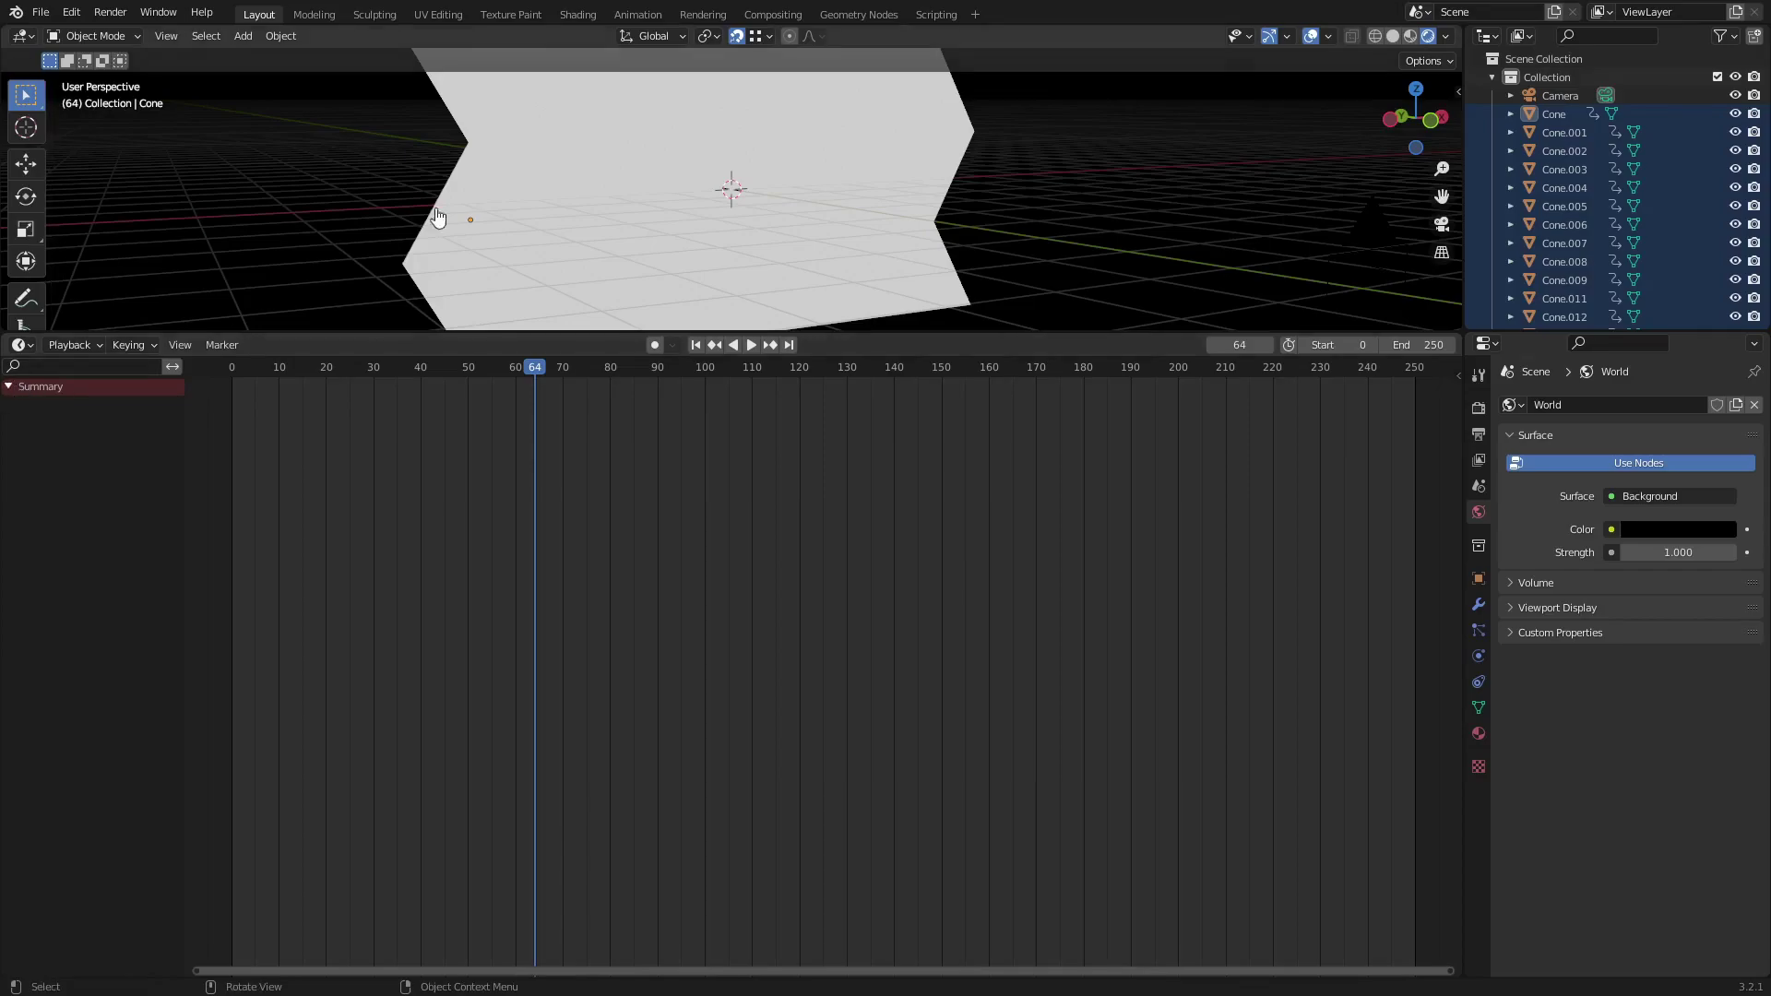
scroll(554, 245, "down", 3)
left_click_drag(921, 286, 439, 61)
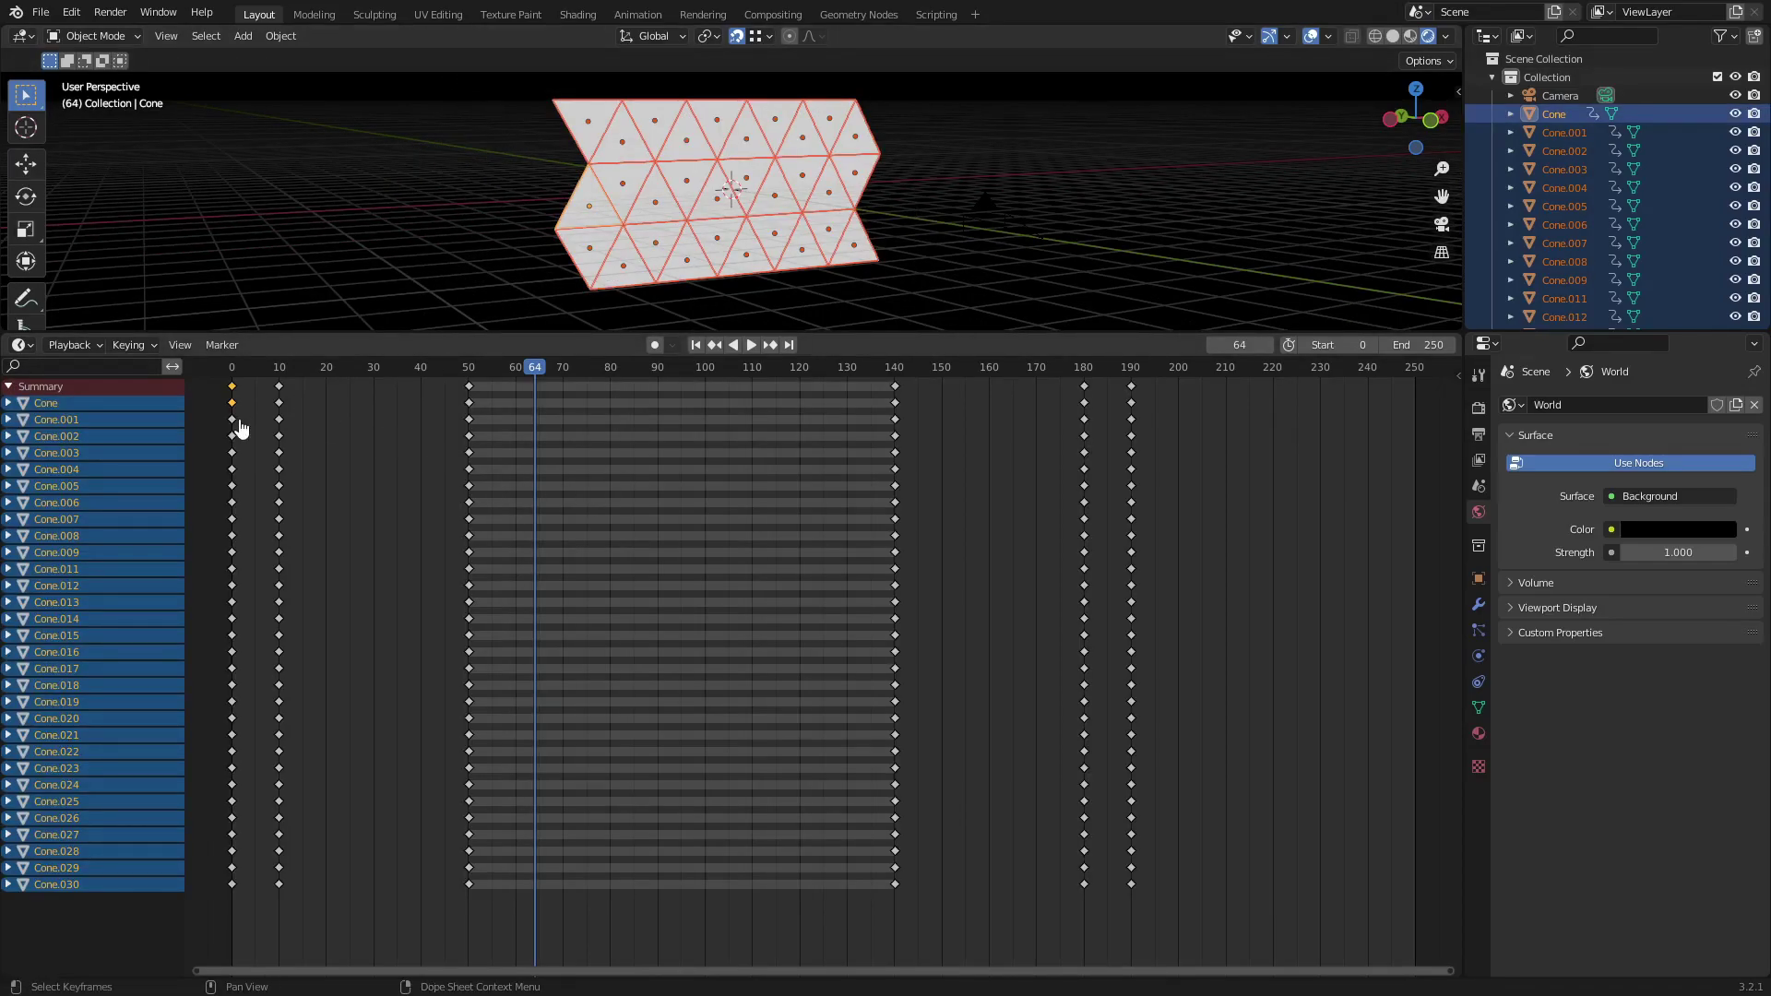
left_click_drag(228, 415, 1236, 416)
key("g")
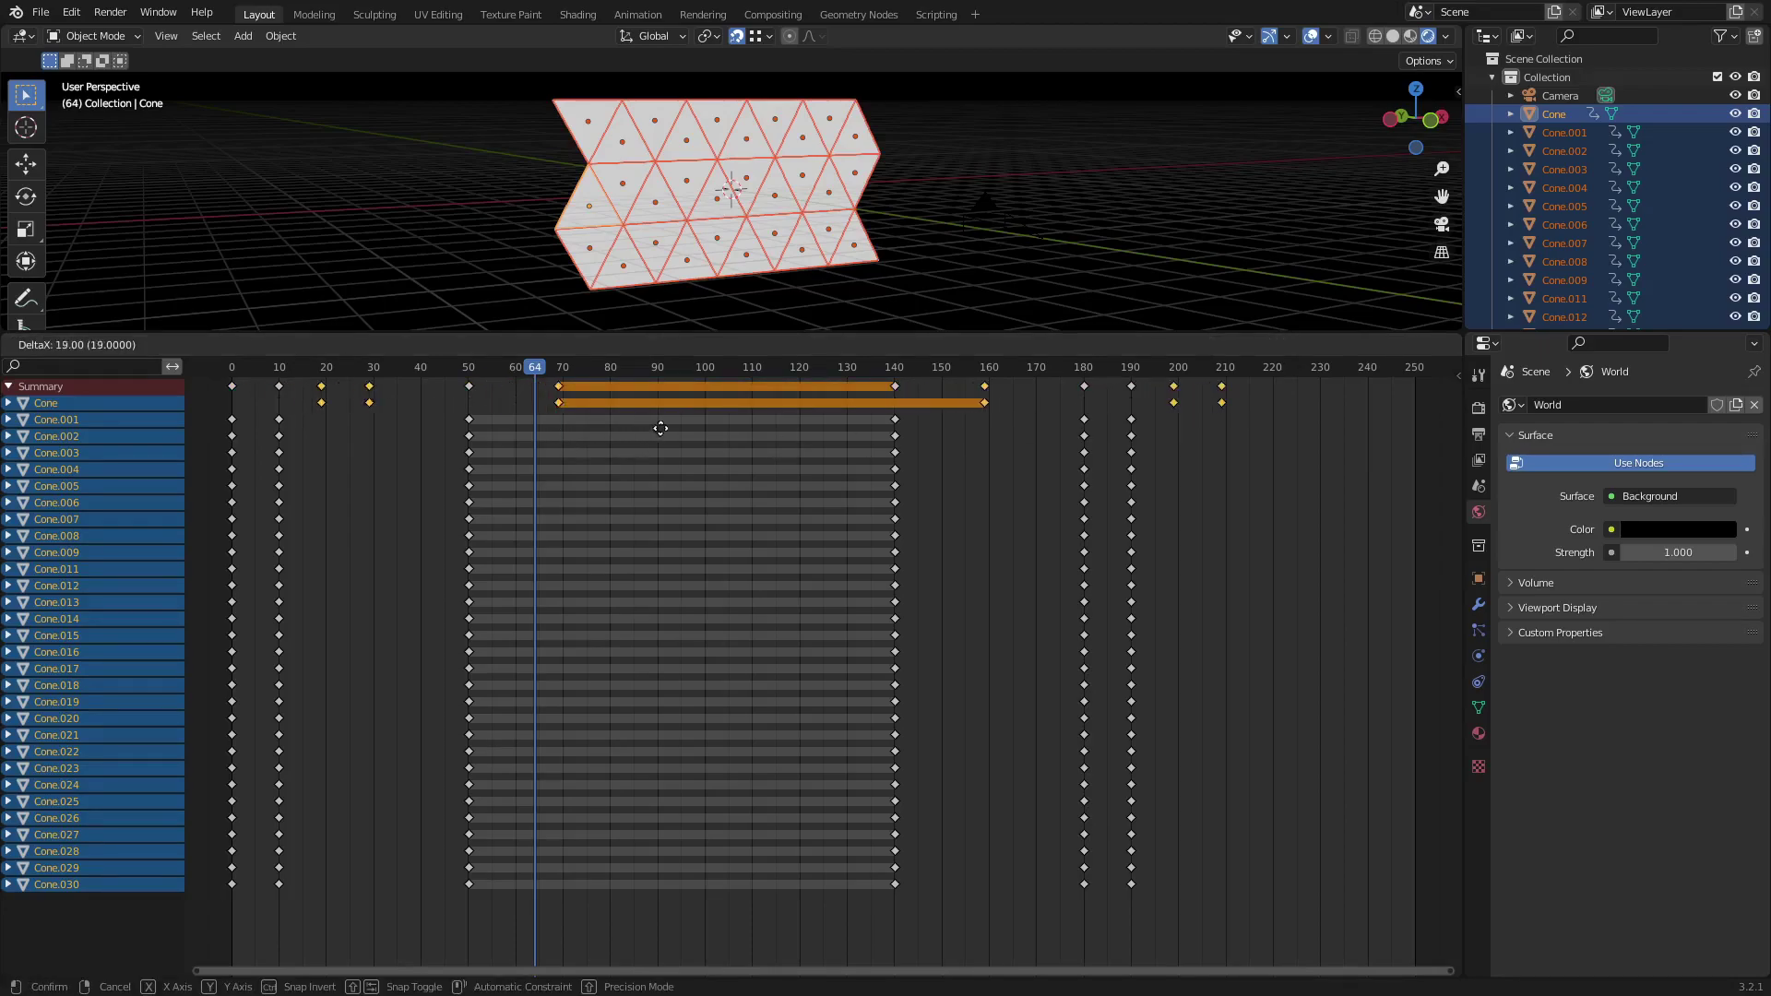
key("Escape")
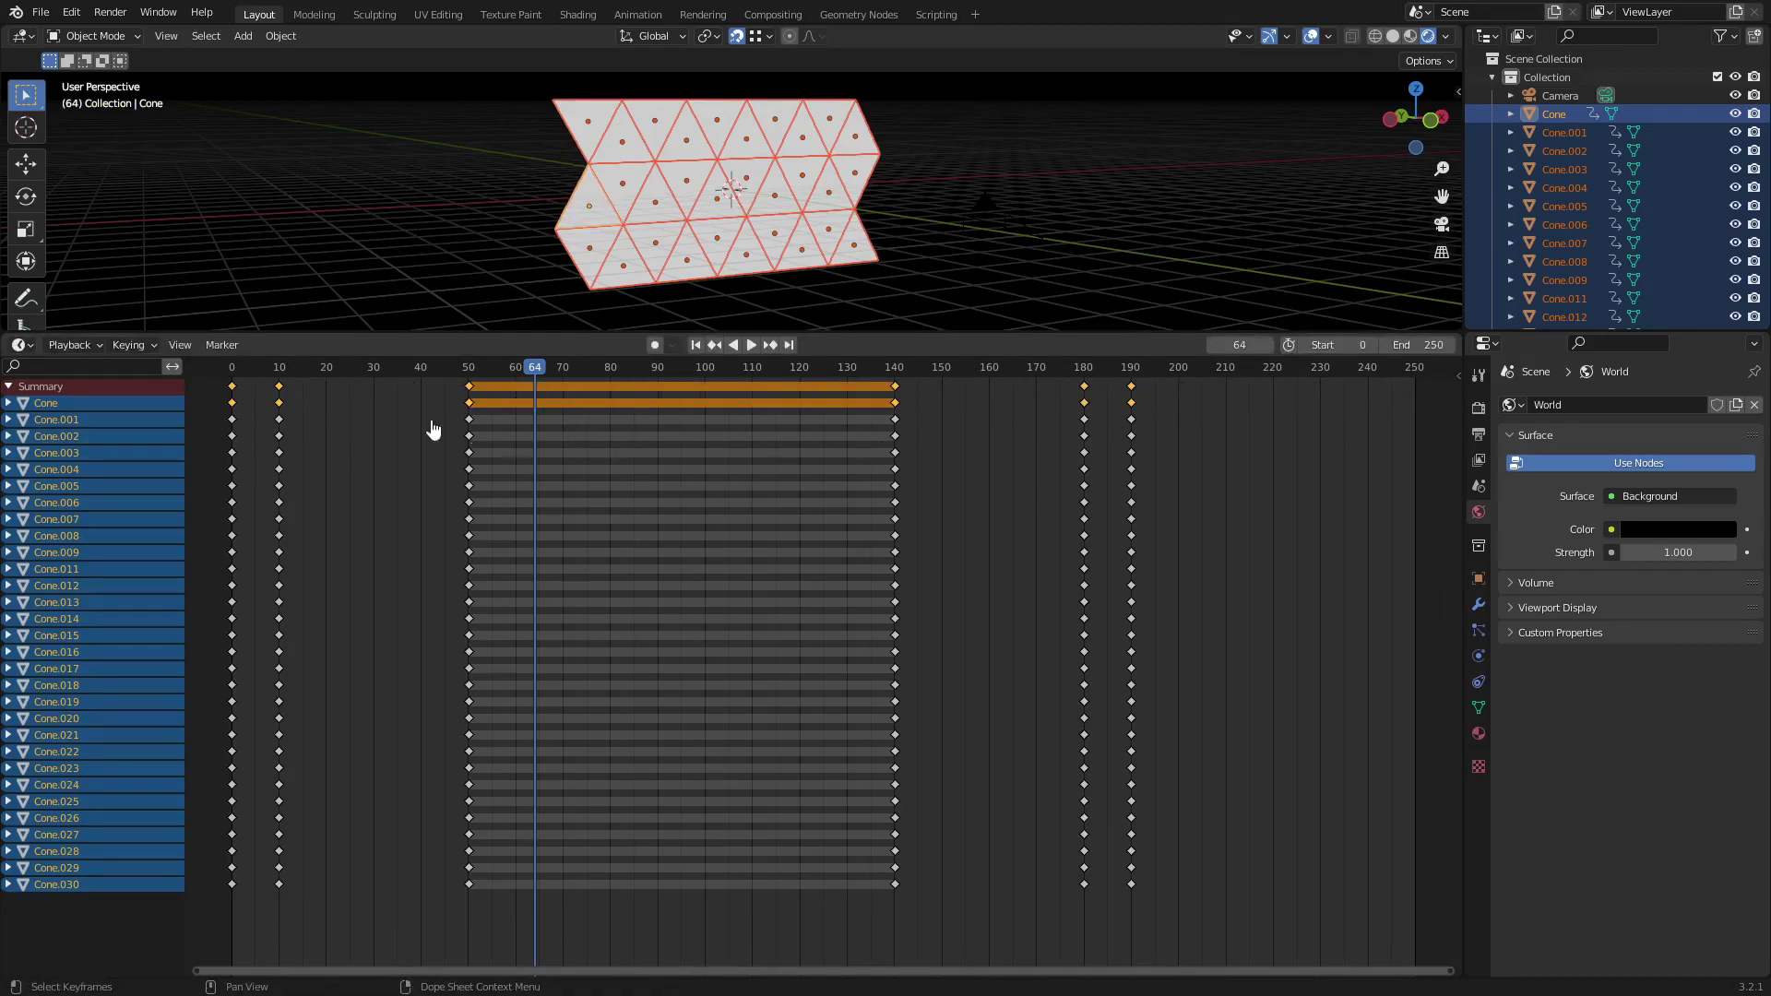
Try to shift the keyframes of all channels from Cone.001 down 2 frames later, and those from Cone.002 down another 2 frames.
left_click_drag(1274, 912, 218, 417)
left_click_drag(273, 480, 1228, 889)
left_click(235, 441)
key("g")
left_click(391, 441)
Try to continue the two-frame stagger, shifting the channels from Cone.003 down to start at frame 6 and those from Cone.004 down at frame 8.
left_click(235, 449)
left_click_drag(237, 457, 1281, 949)
key("g")
left_click(376, 490)
left_click(251, 469)
left_click_drag(249, 467, 1360, 973)
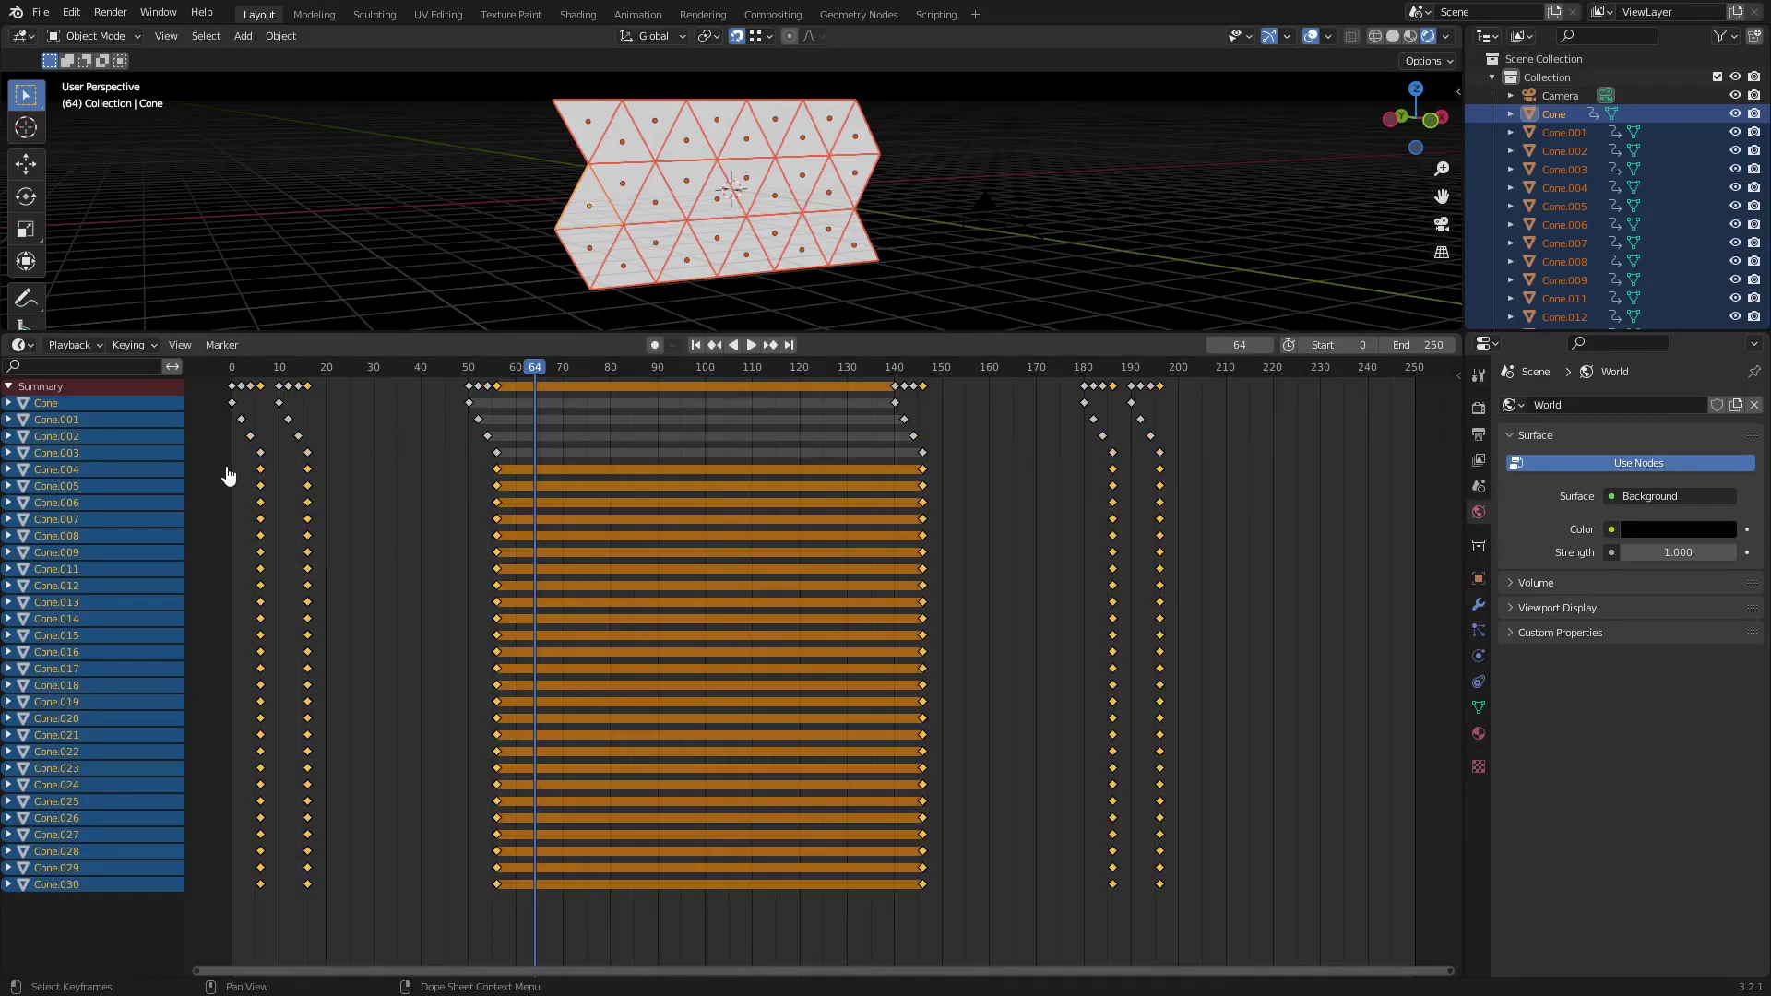
key("g")
left_click(285, 474)
Try to shift the channels from Cone.005 down to start at frame 10 and those from Cone.006 down at frame 12.
left_click(245, 486)
mouse_move(251, 484)
left_mouse_down()
mouse_move(295, 514)
mouse_move(261, 495)
left_mouse_up()
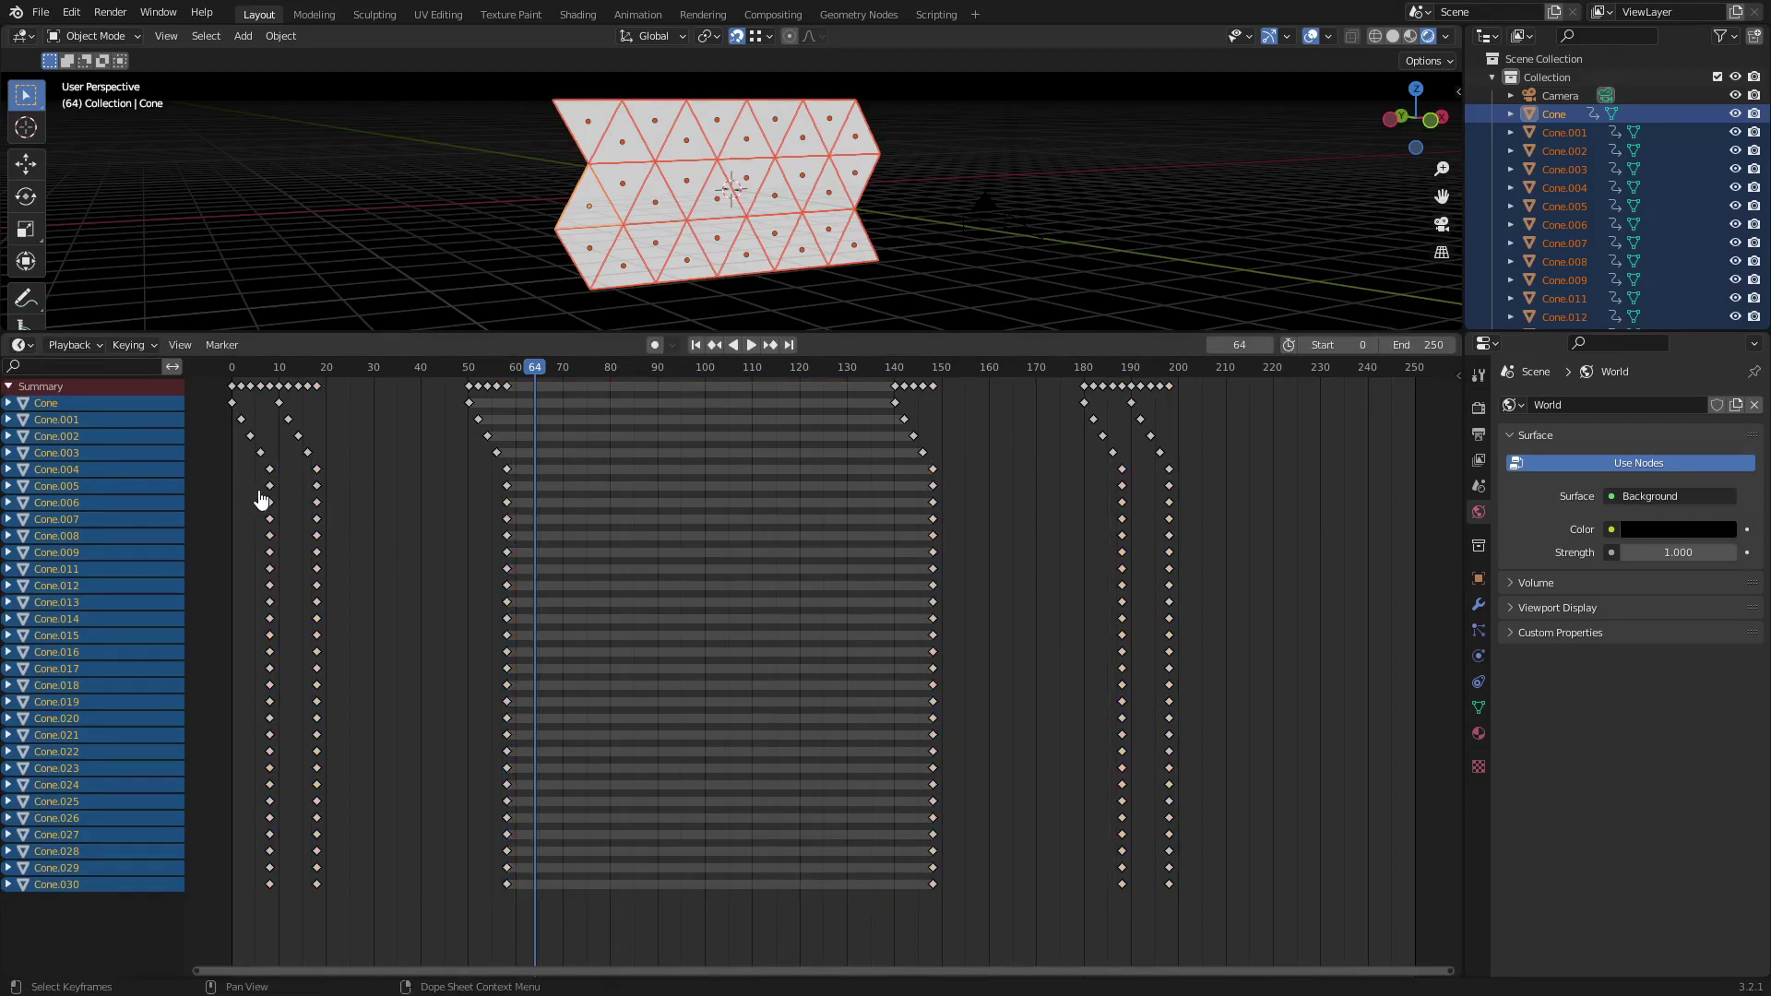
left_click_drag(247, 480, 1296, 964)
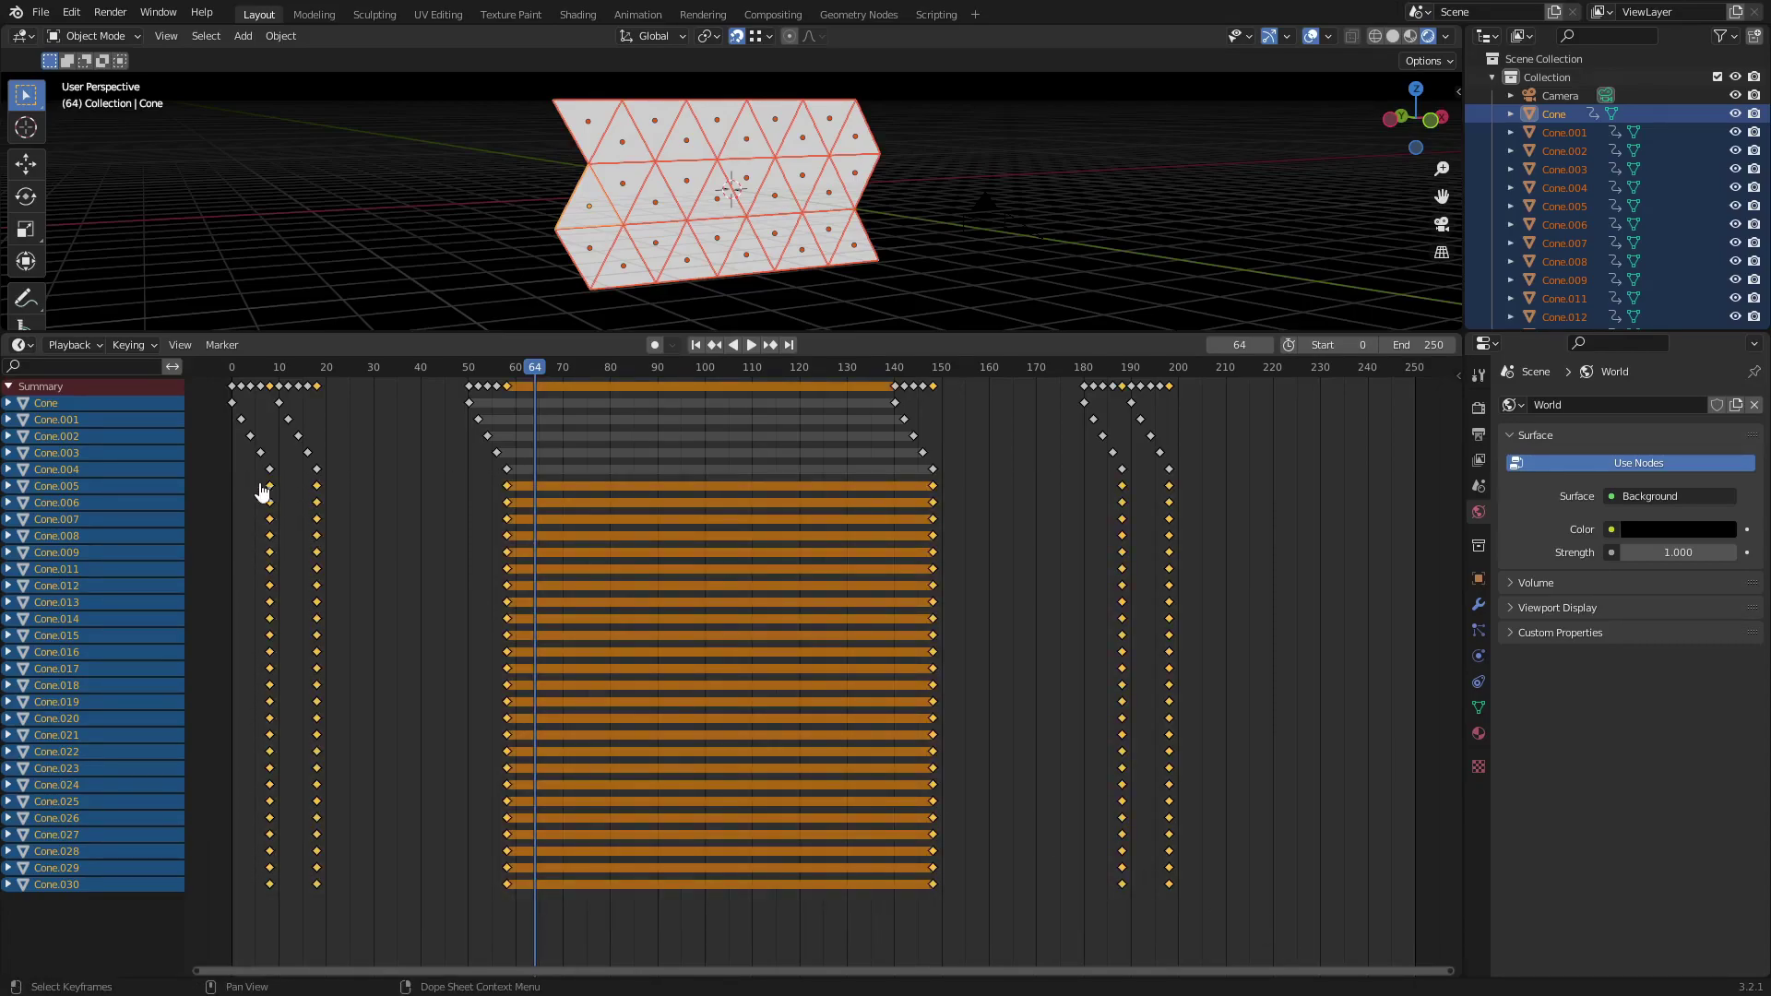
scroll(266, 494, "up", 1)
middle_click_drag(281, 506, 371, 519)
key("g")
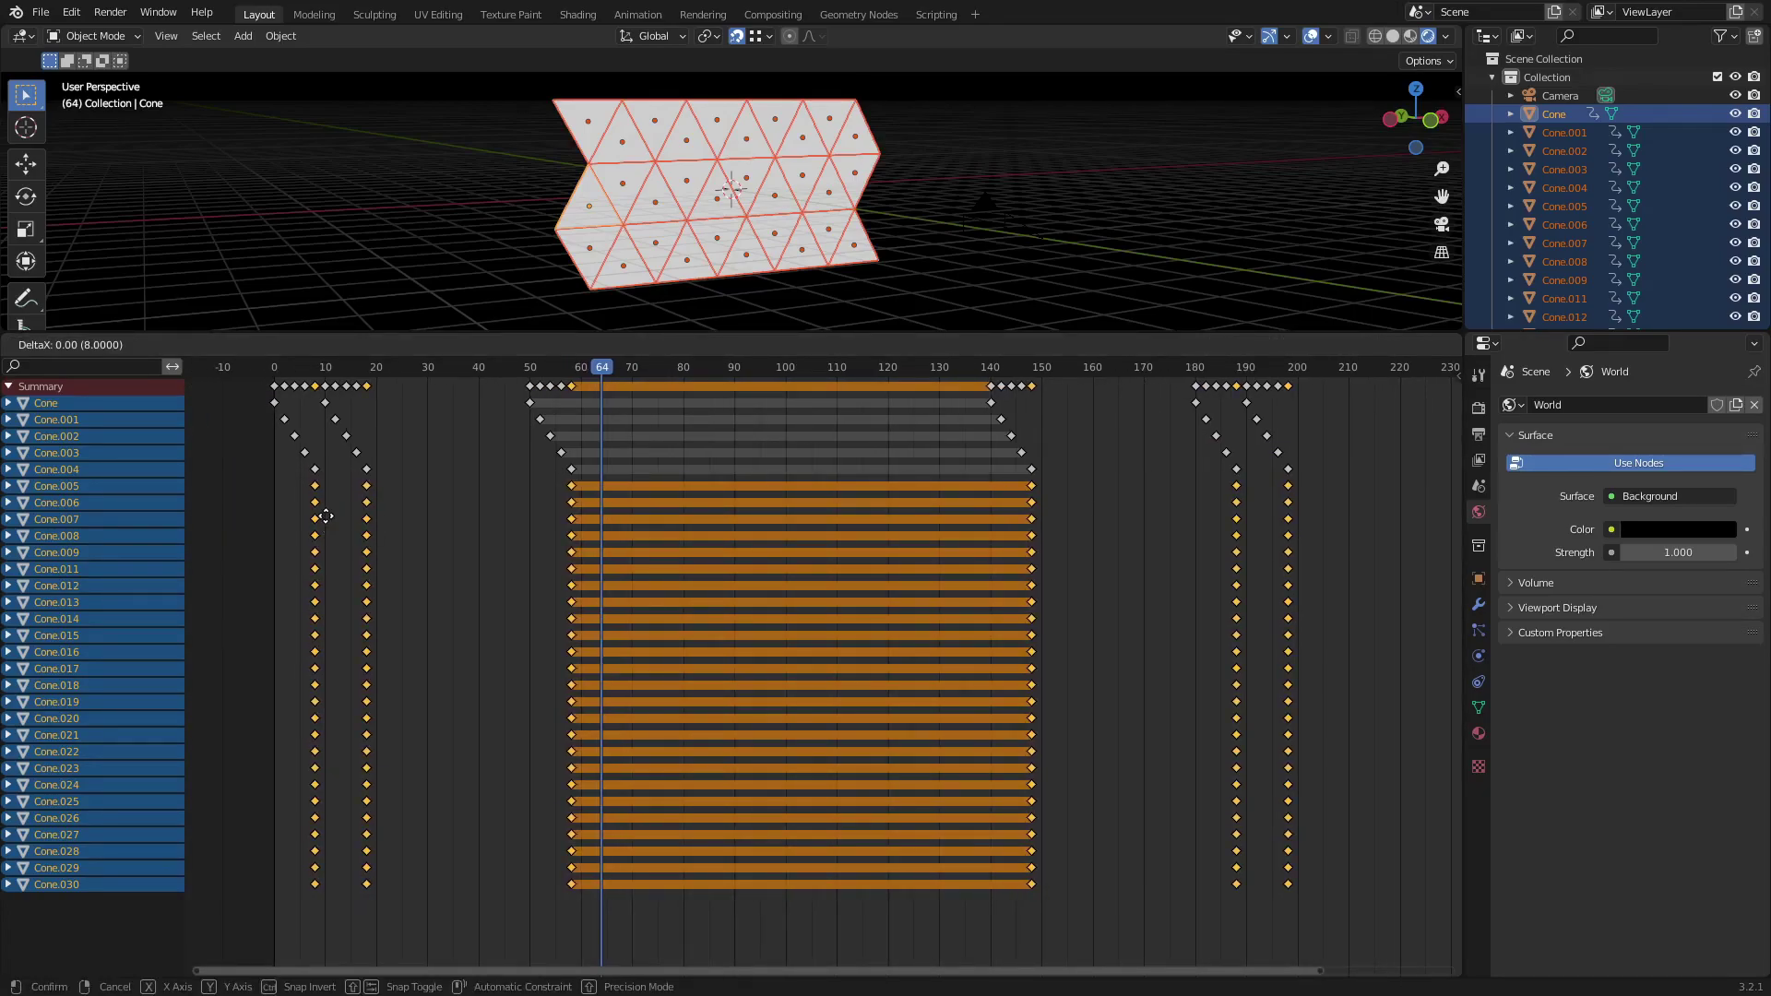
left_click(336, 521)
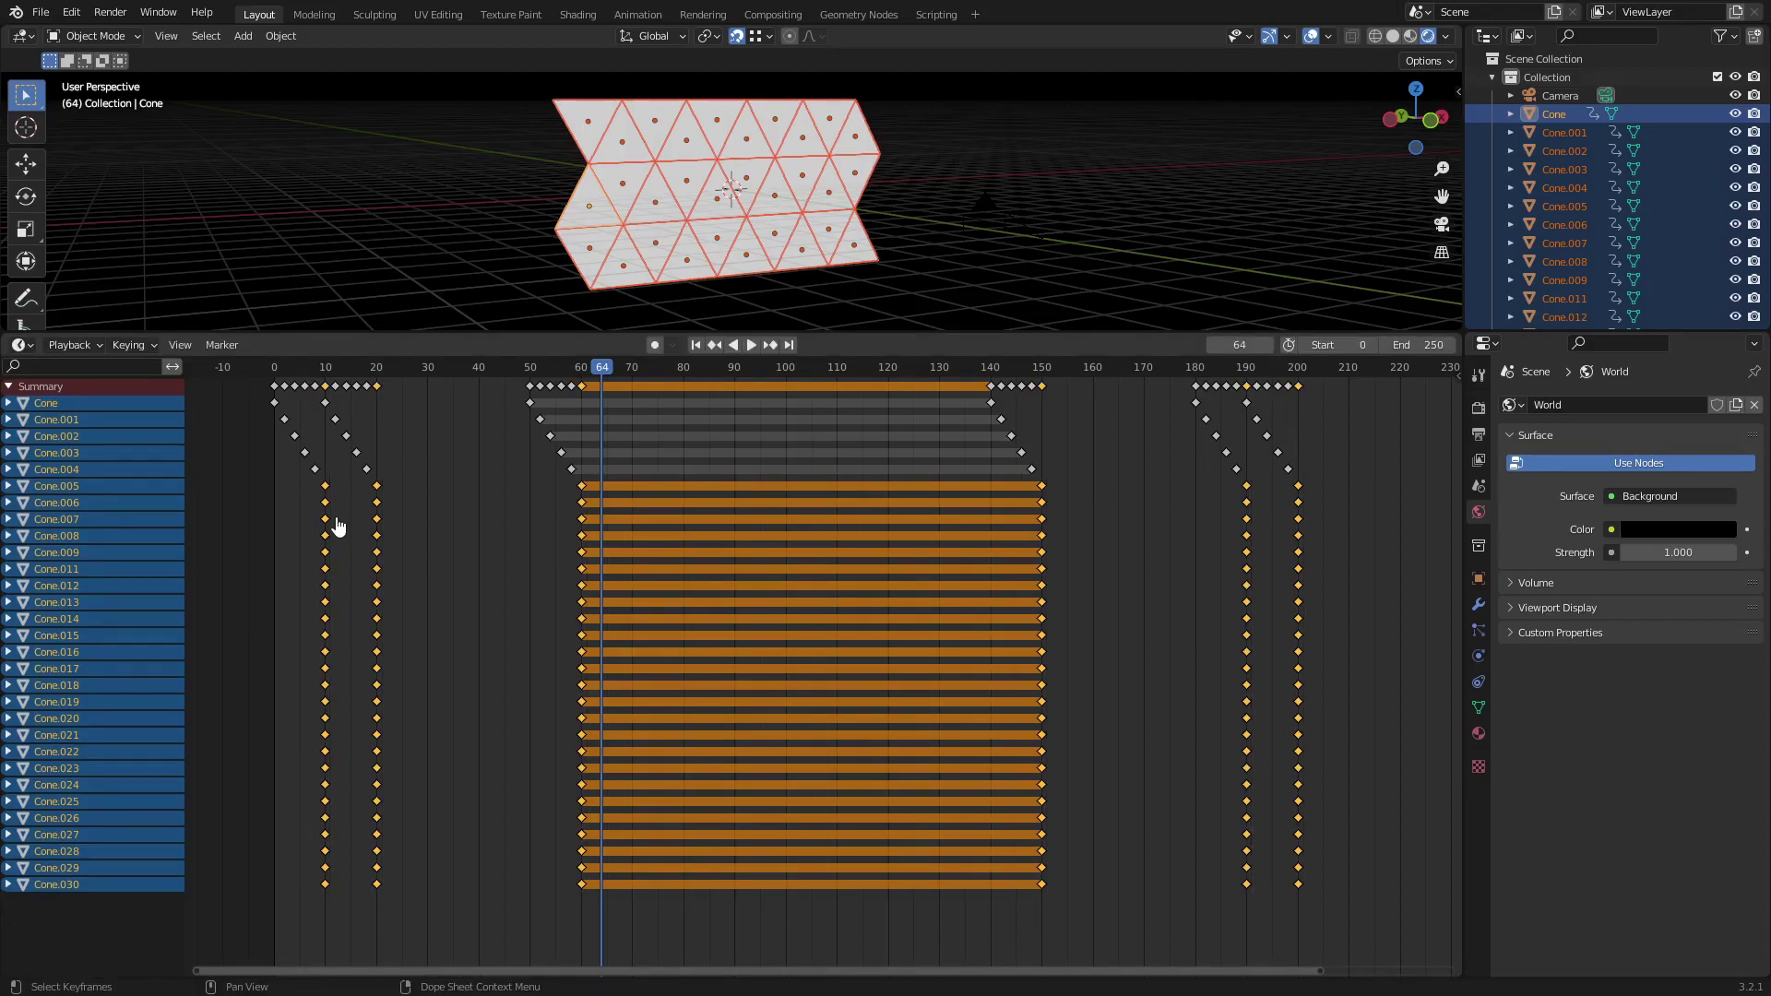
key("alt+a")
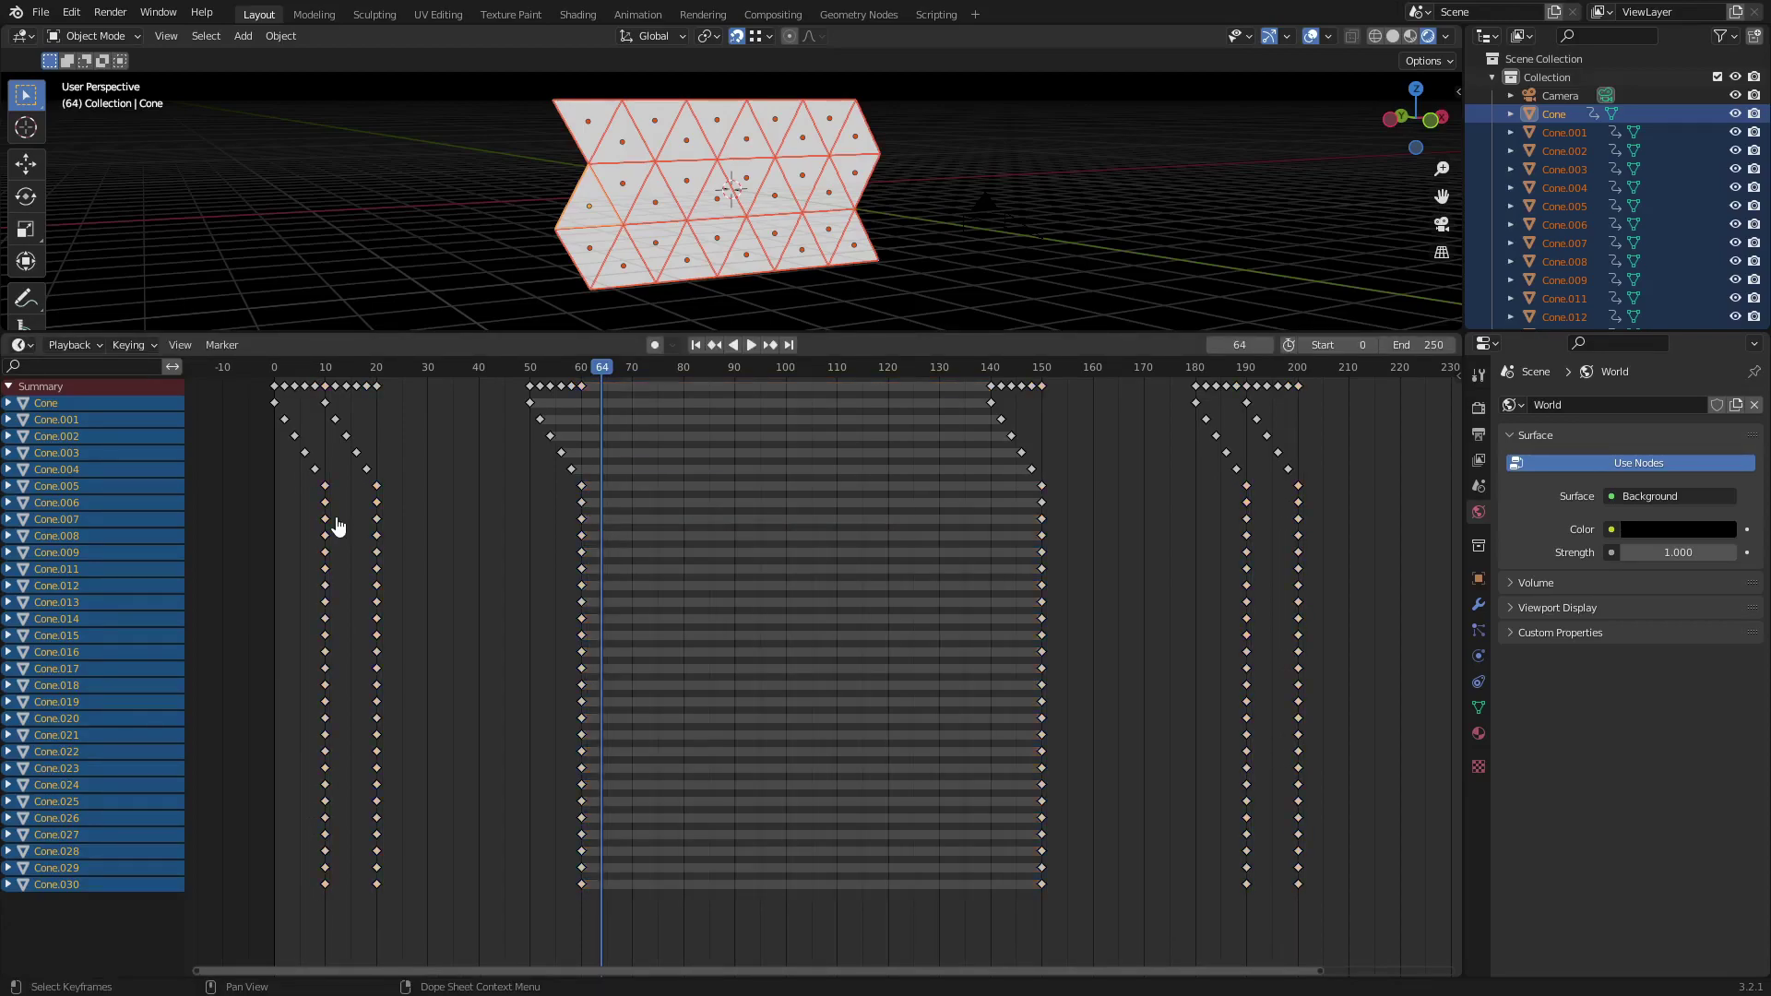
left_click_drag(303, 500, 1406, 914)
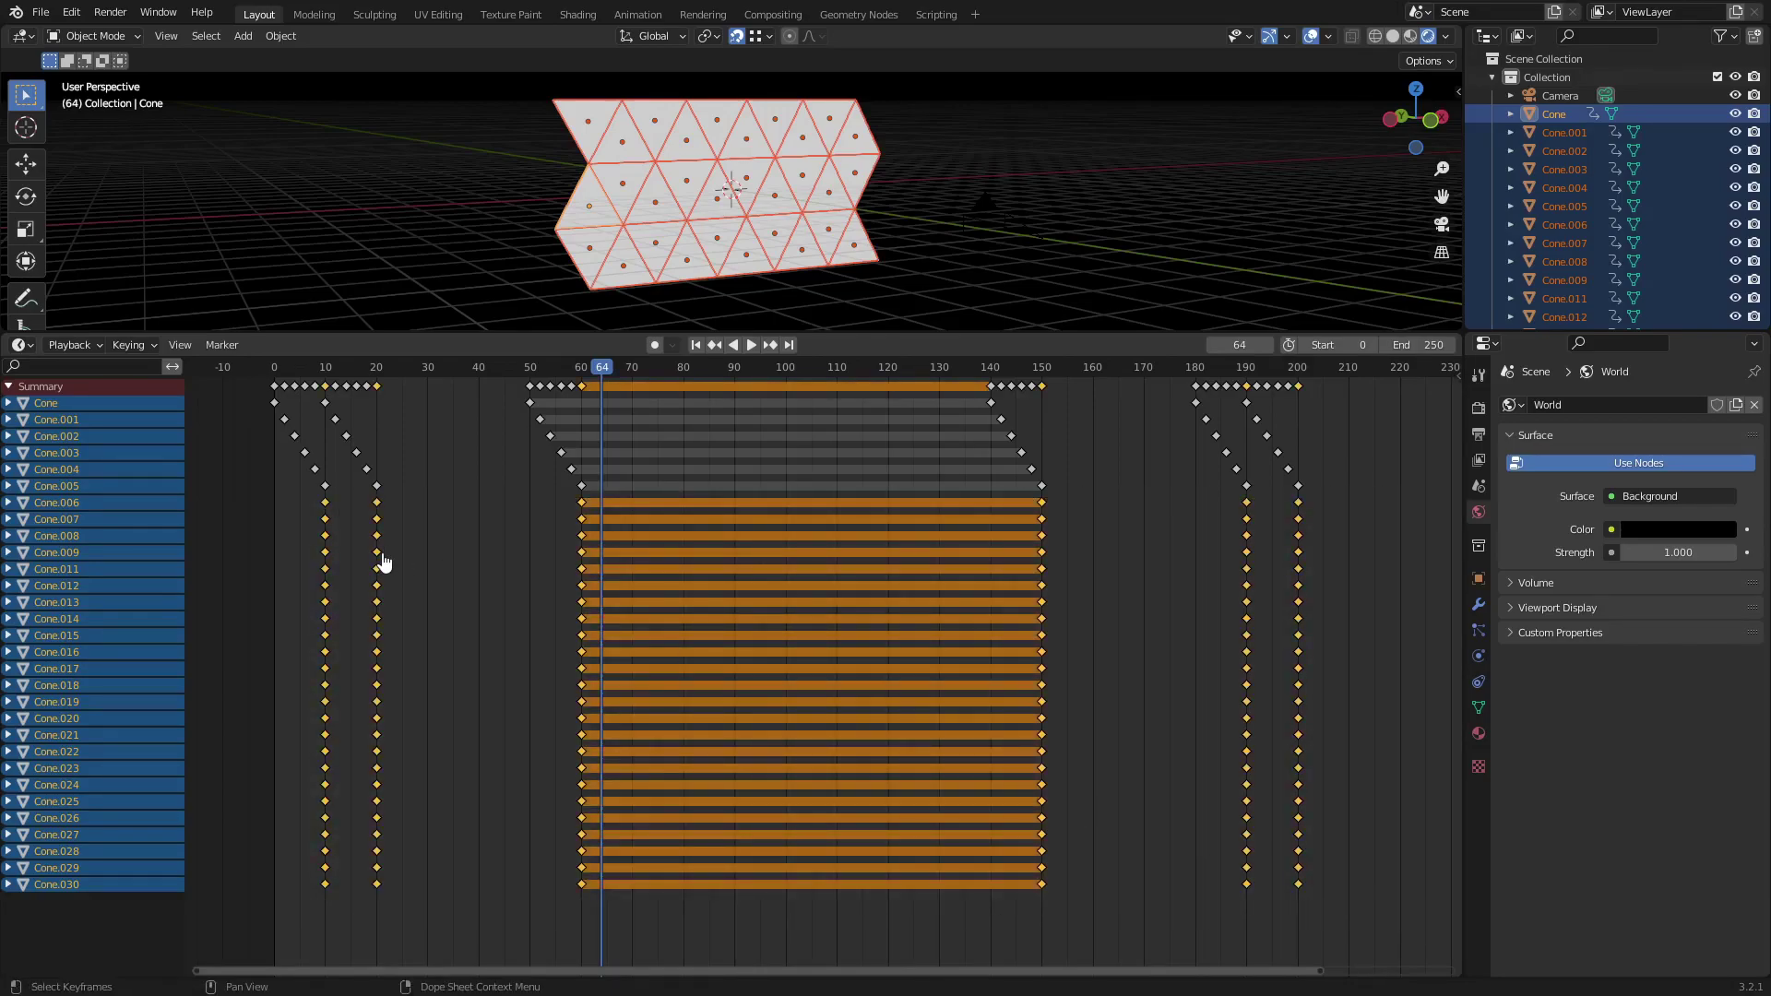
key("g")
left_click(404, 562)
Play and scrub the staggered animation, check the triangle order through the camera, and enlarge the 3D viewport.
left_click_drag(691, 363, 282, 369)
key("space")
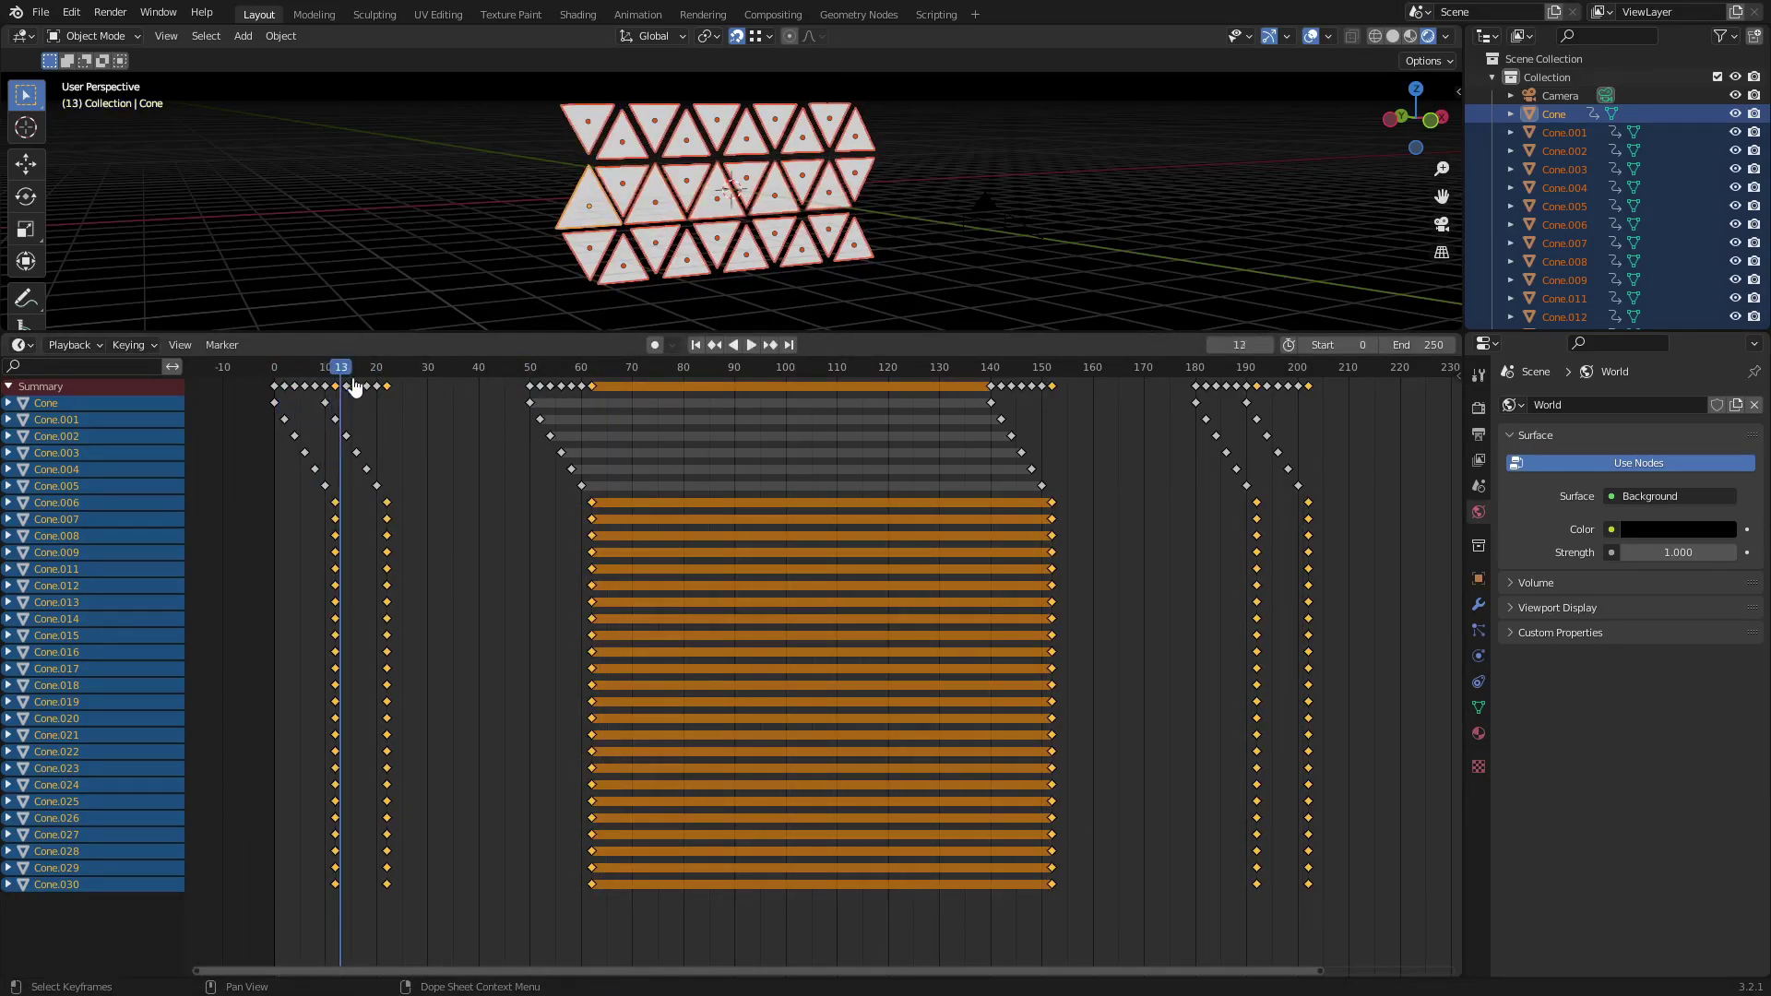
key("space")
scroll(748, 246, "up", 4)
middle_click_drag(593, 245, 728, 209)
key("KP_0")
left_click_drag(306, 377, 399, 415)
scroll(494, 277, "down", 4)
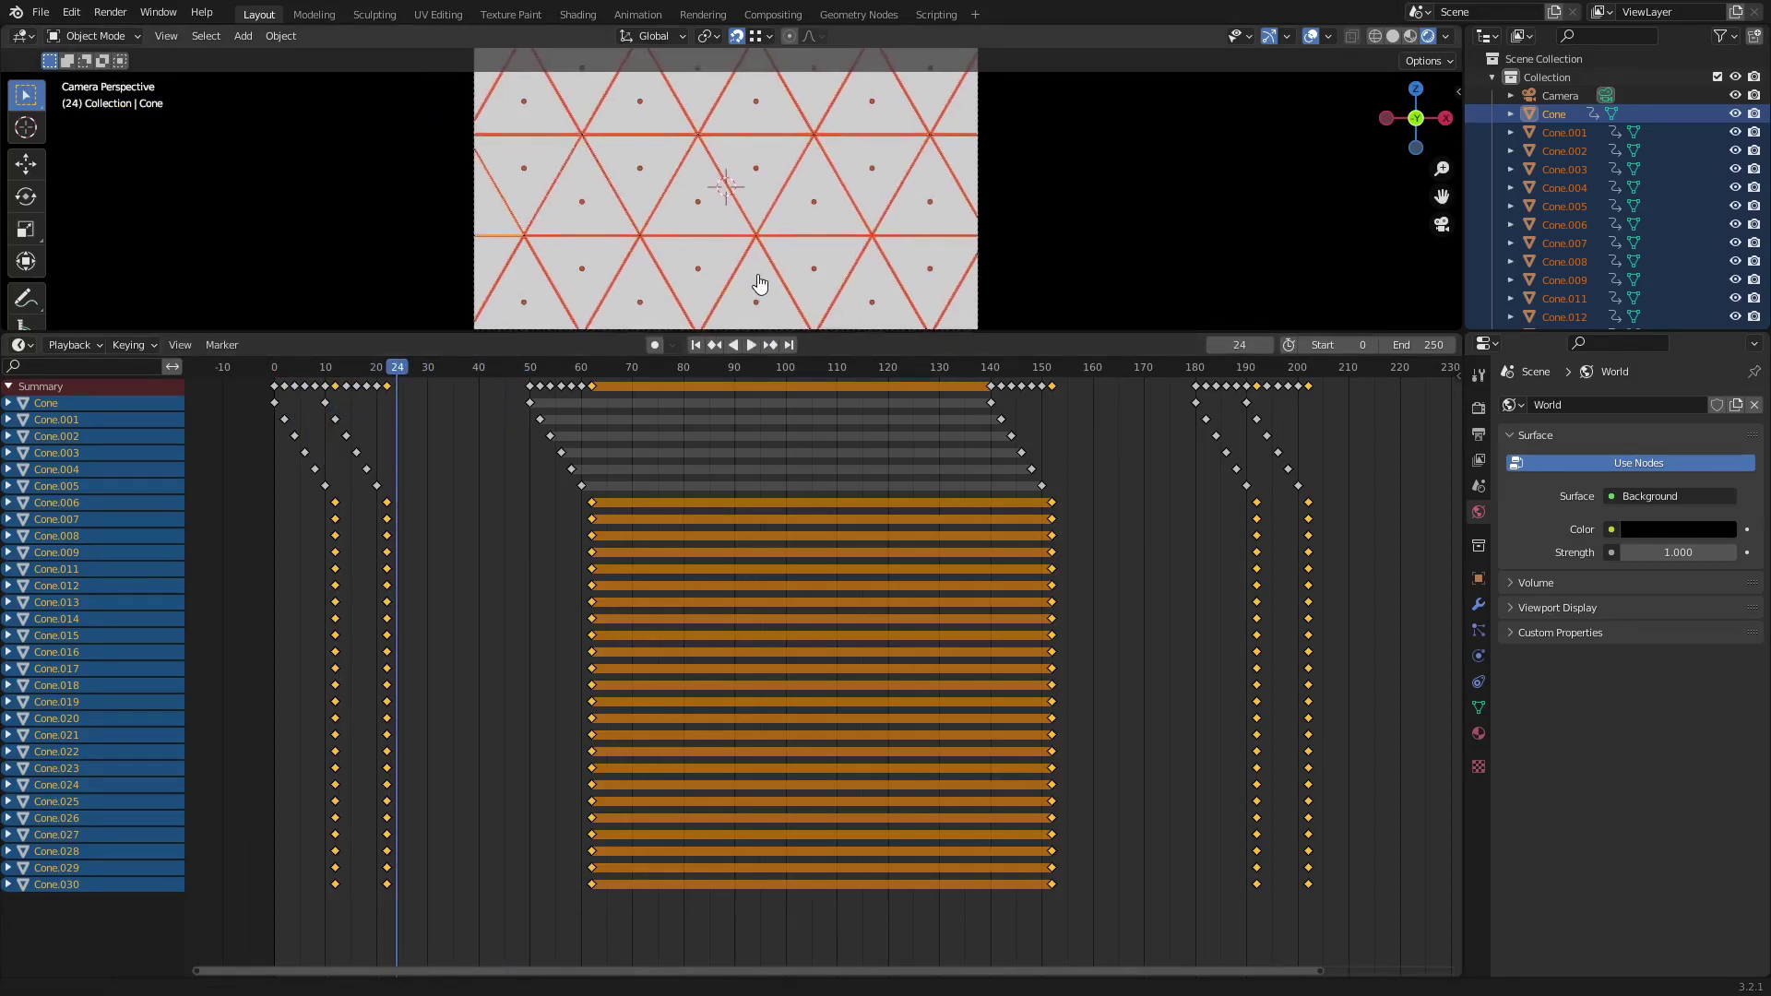
left_click_drag(822, 330, 893, 358)
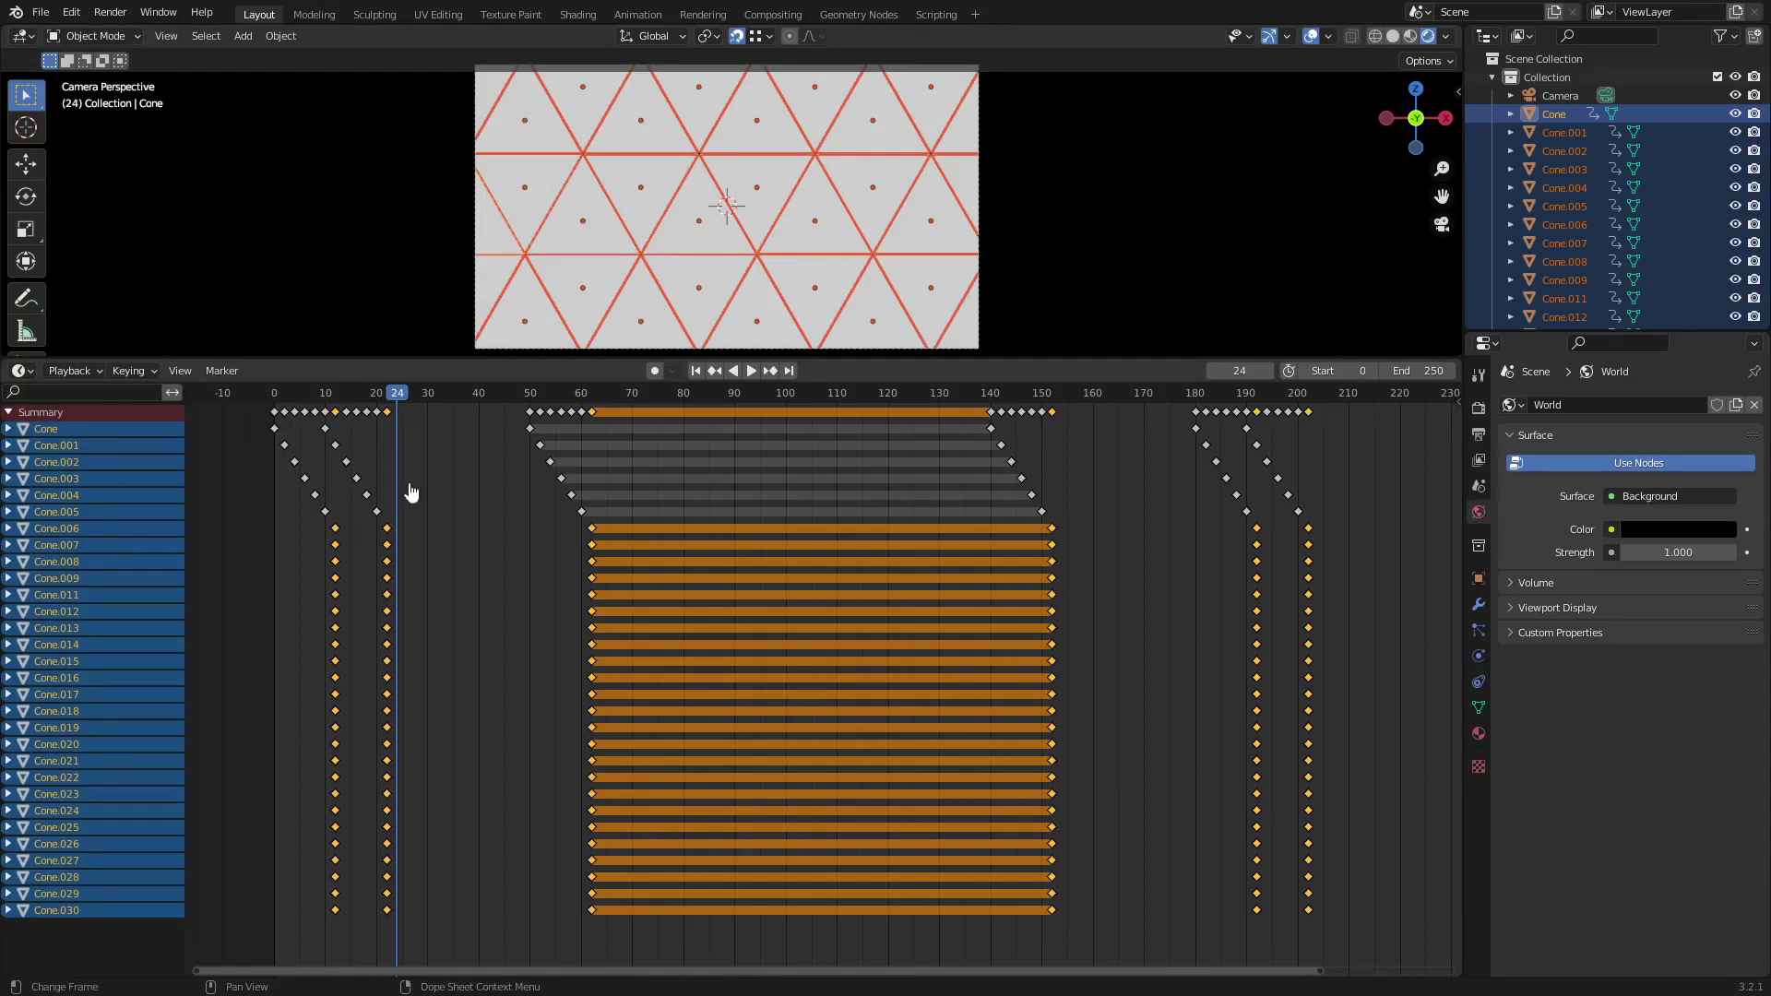
Undo all the staggered keyframe shifts made in channel-name order.
key("ctrl+z")
key("ctrl+z")
key("ctrl+z")
key("ctrl+z")
key("ctrl+z")
key("ctrl+z")
key("ctrl+z")
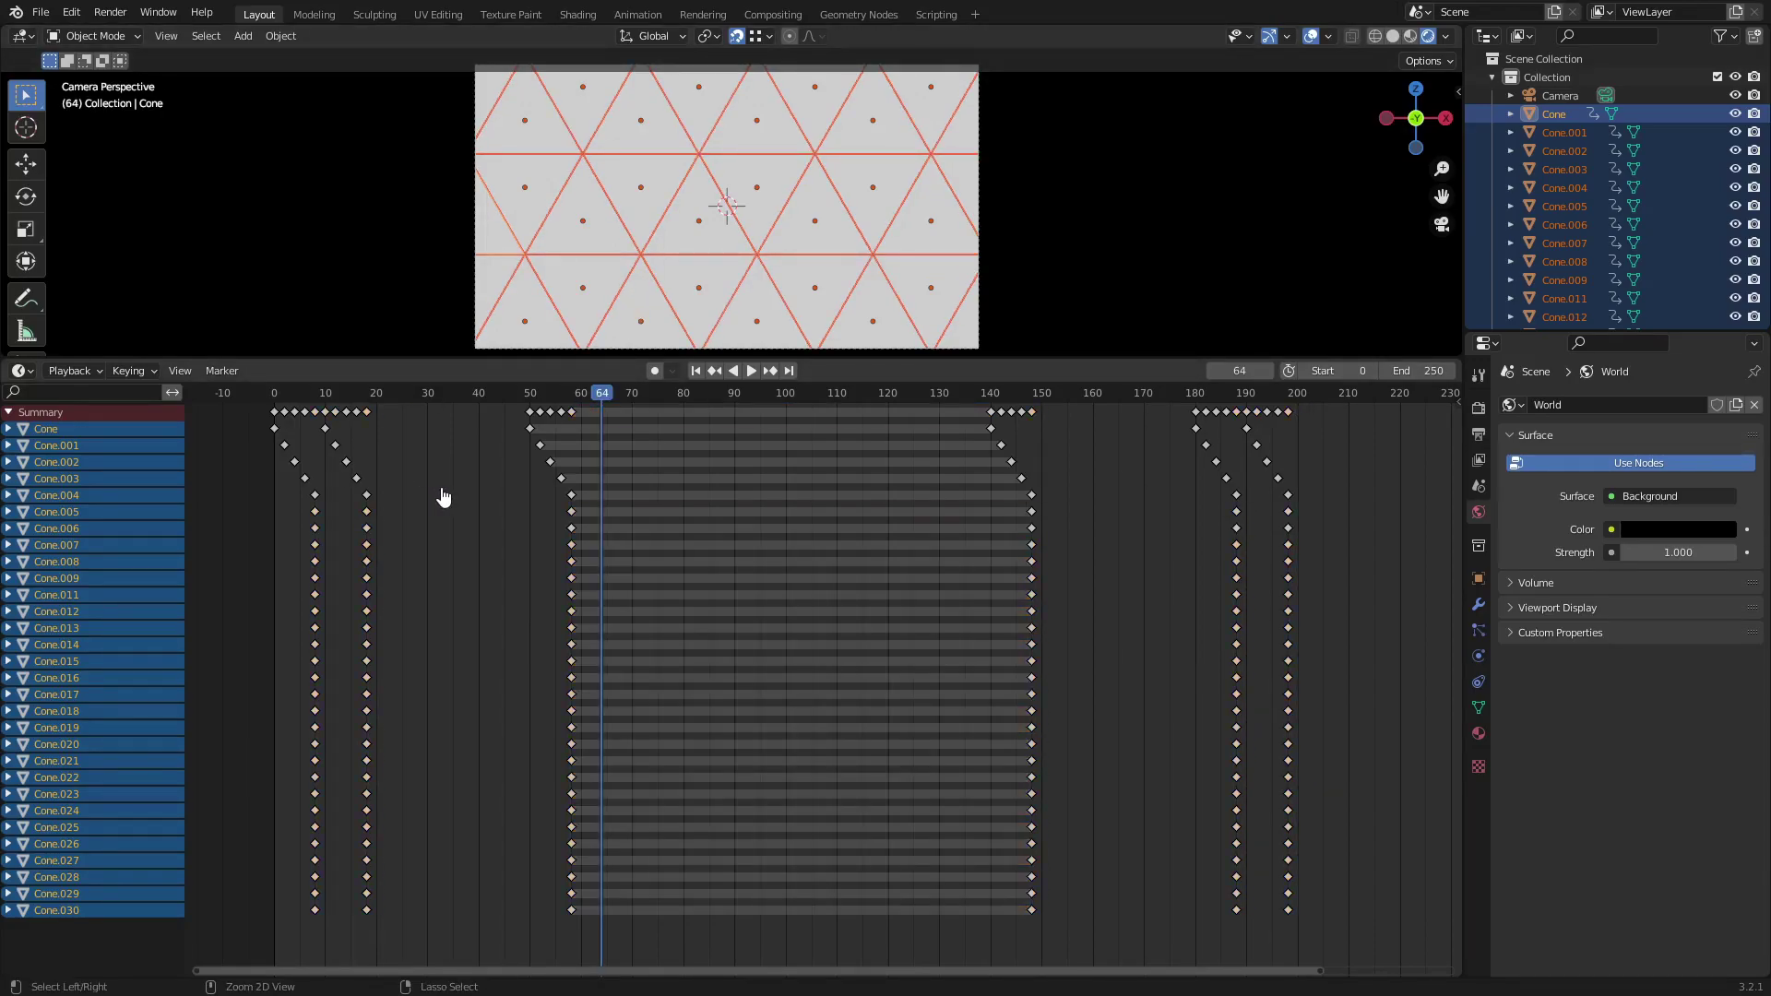
key("ctrl+z")
key("ctrl+z")
key("ctrl+z")
key("ctrl+z")
key("ctrl+z")
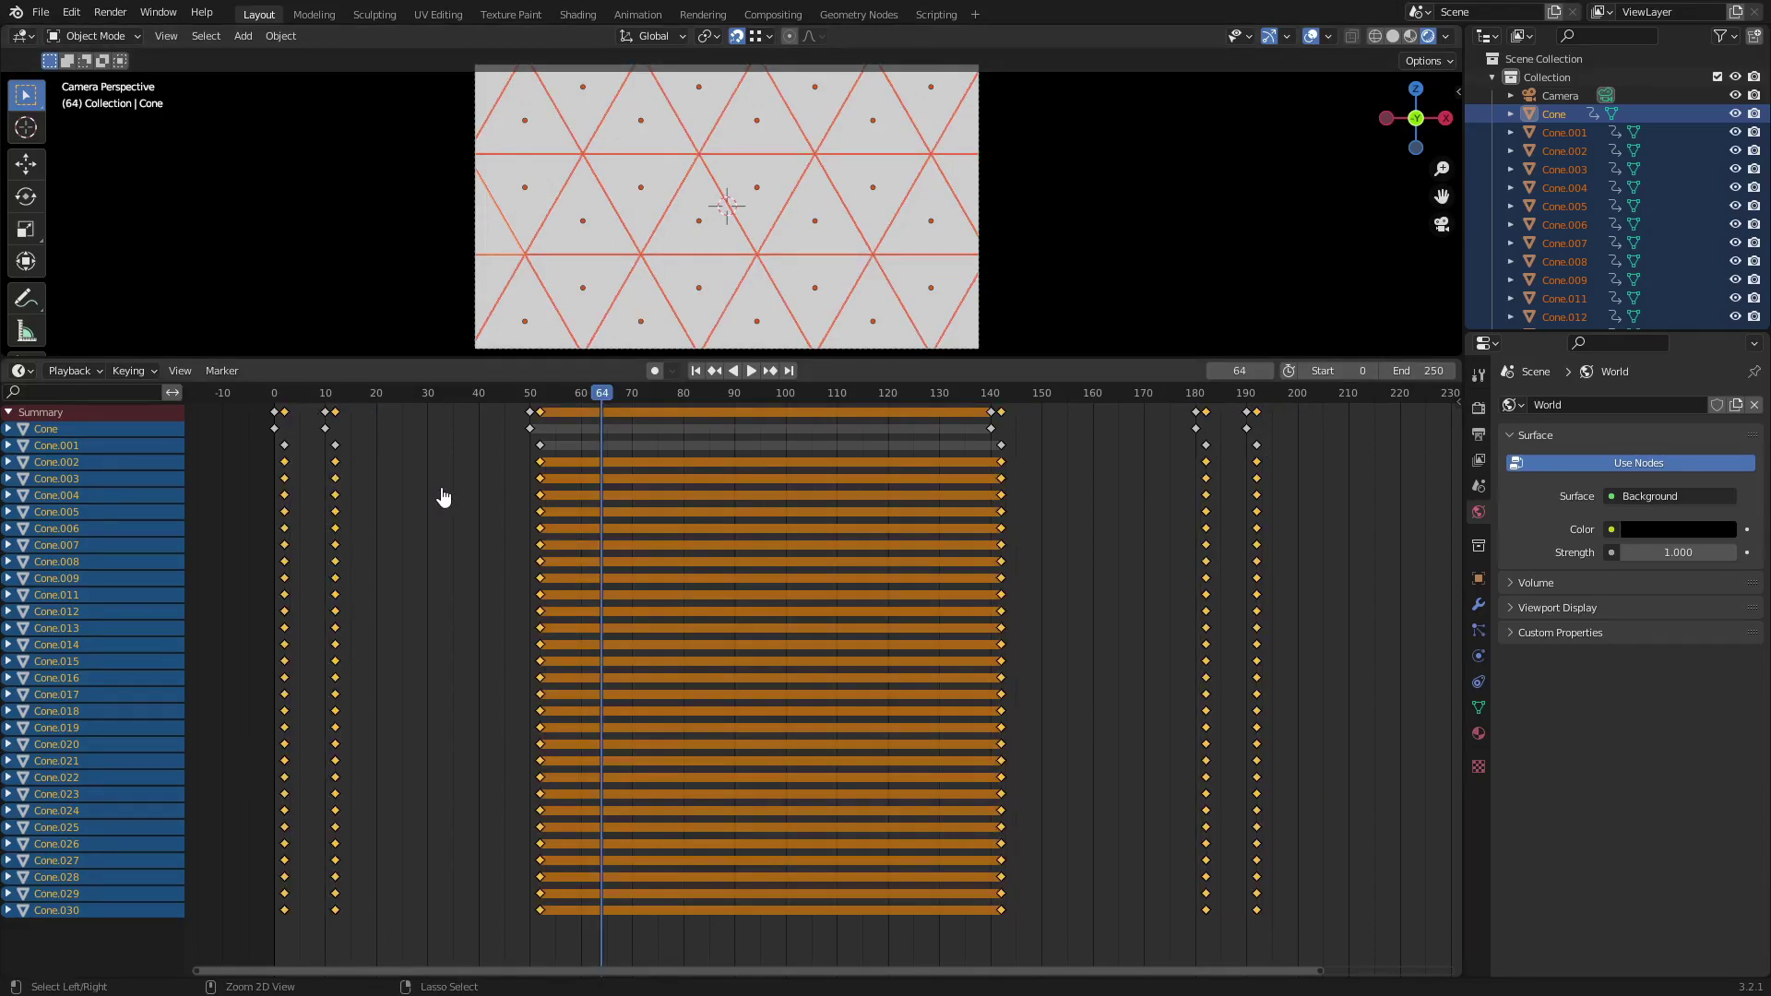
key("ctrl+z")
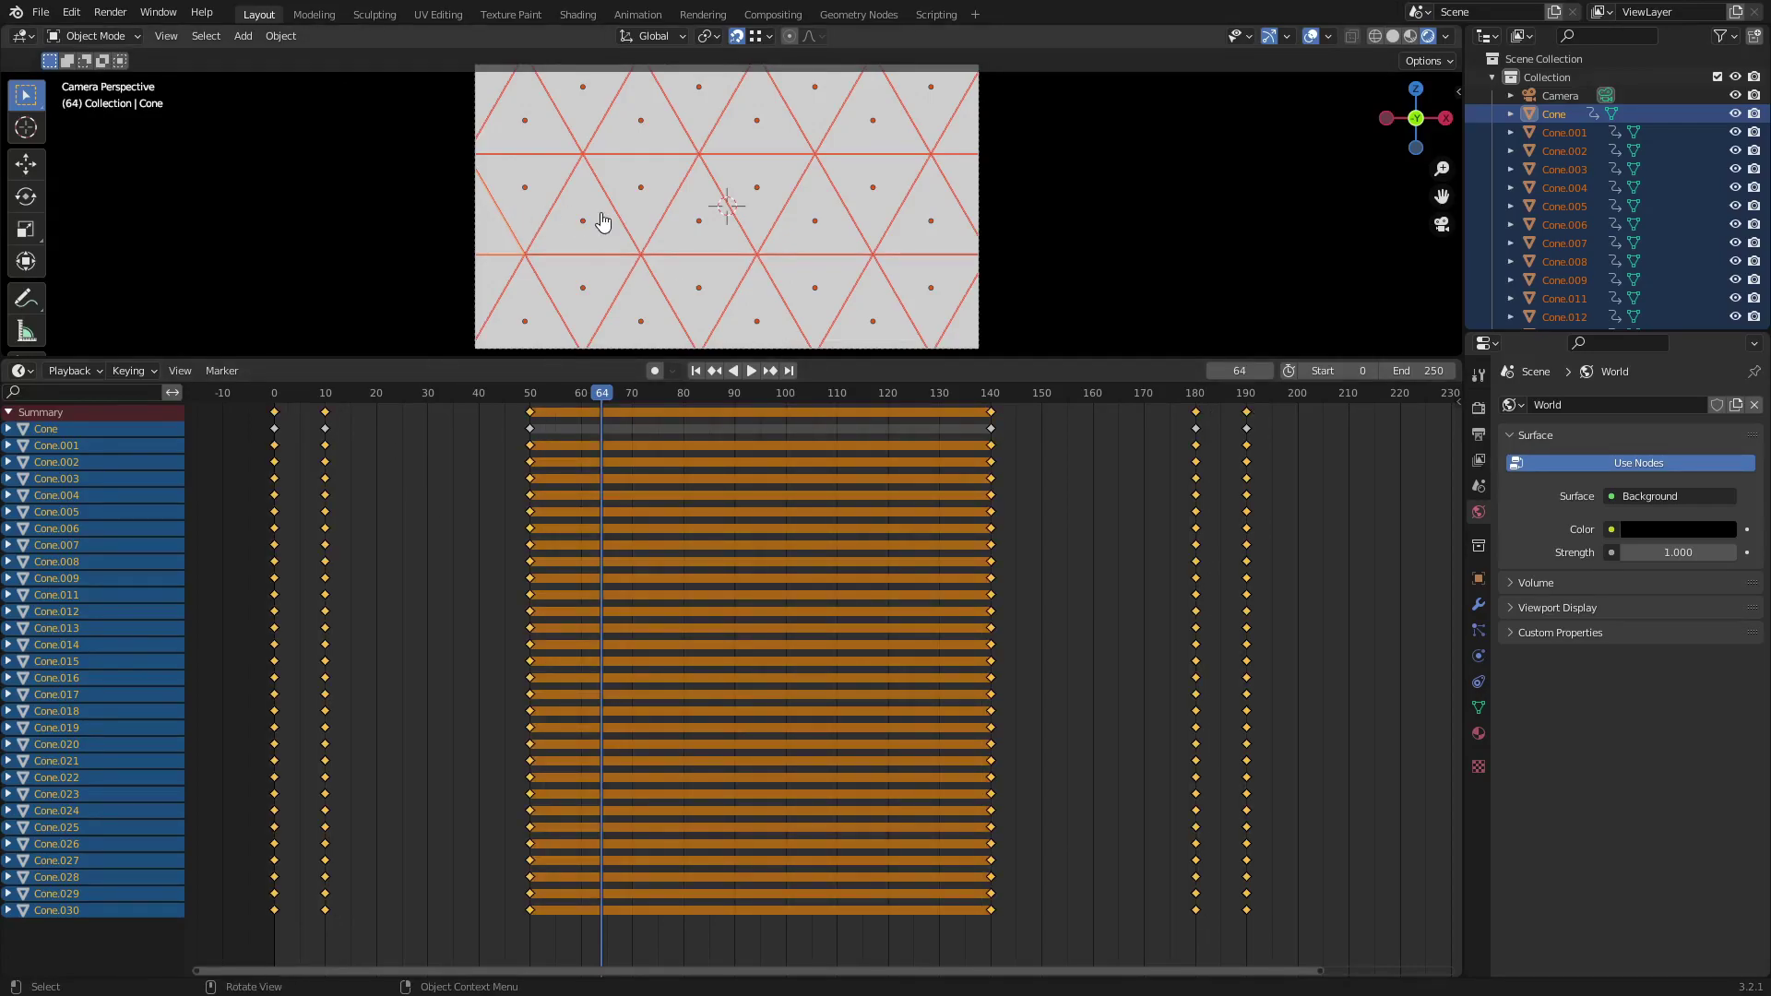
Select the corner triangle Cone.030 at the start of the top row and check its place in the grid and camera frame.
left_click(494, 101)
scroll(717, 220, "down", 1)
middle_click_drag(702, 203, 772, 211)
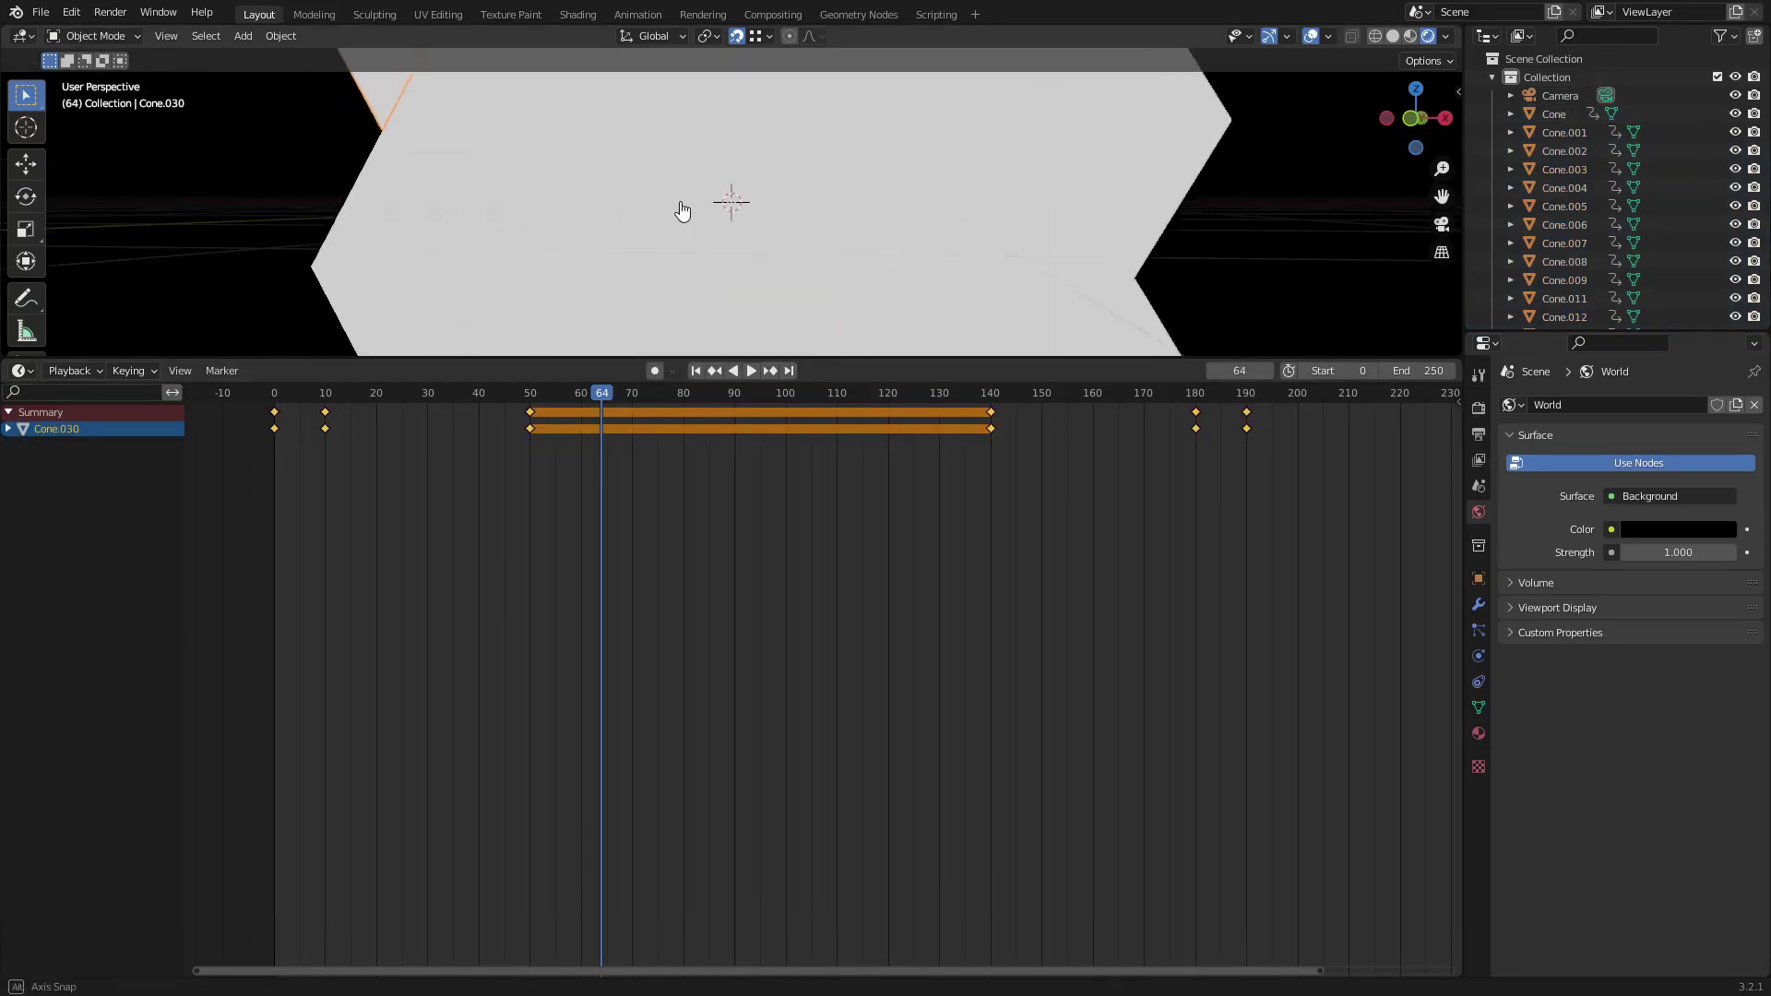
scroll(774, 219, "down", 3)
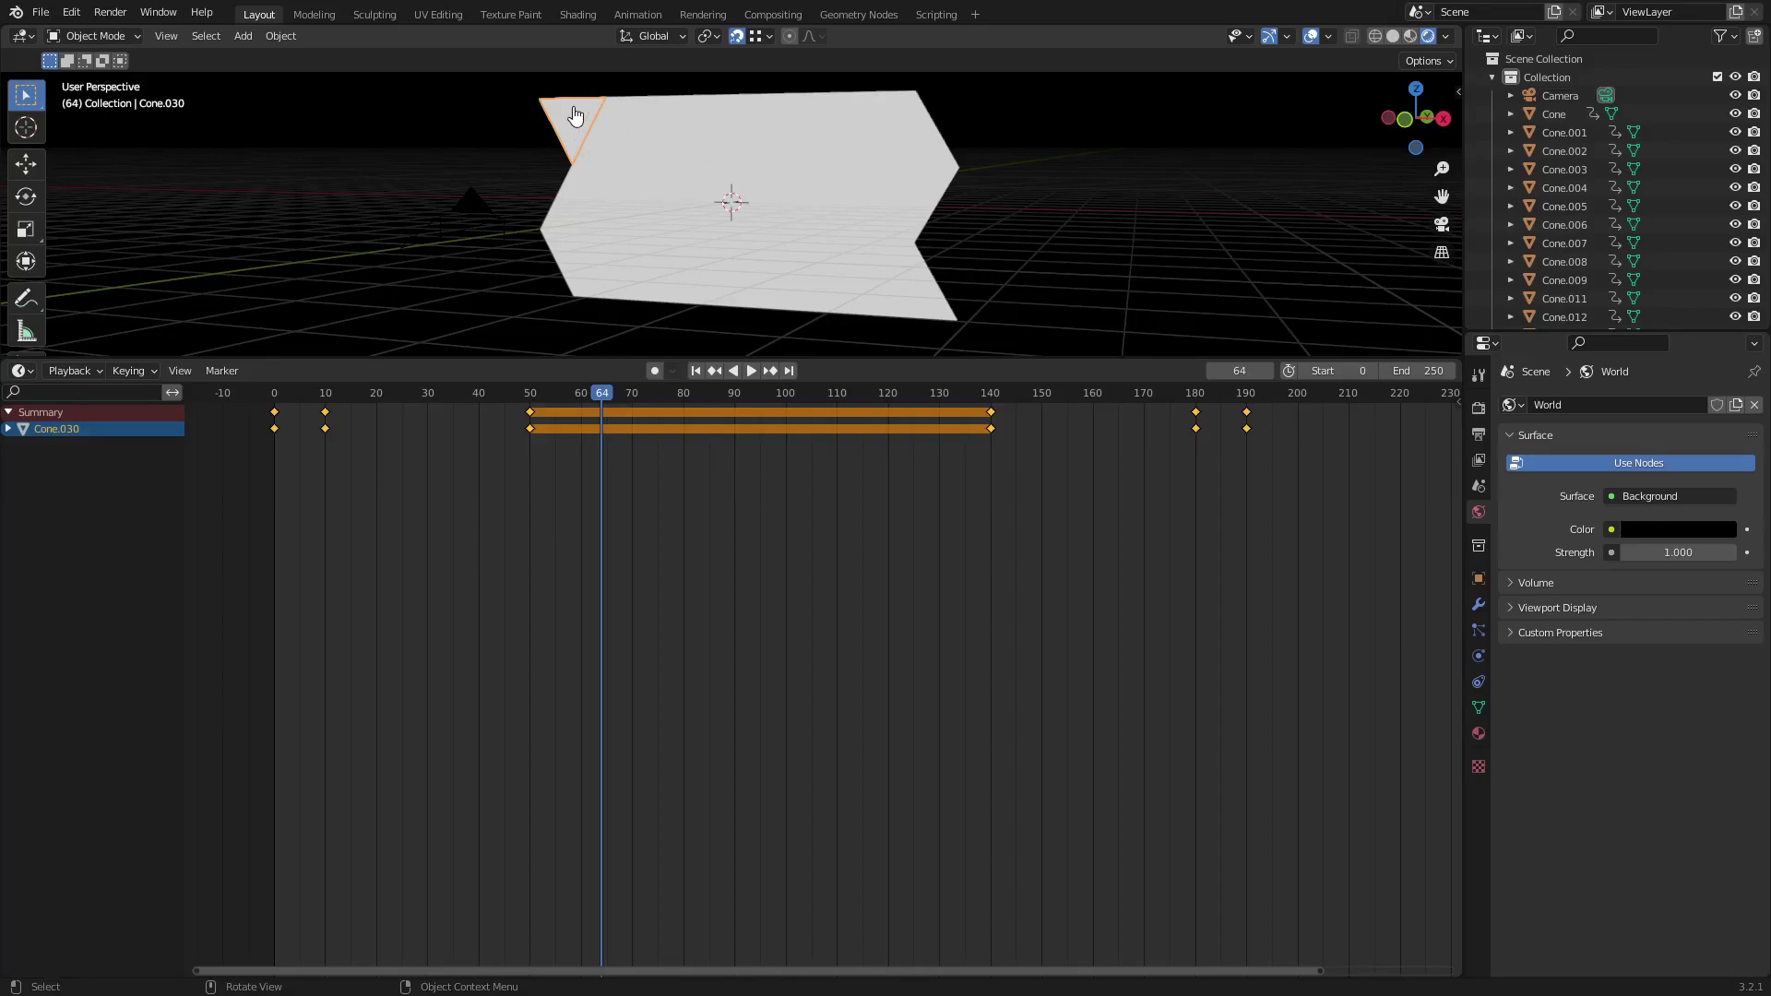
key("KP_0")
scroll(701, 207, "up", 2)
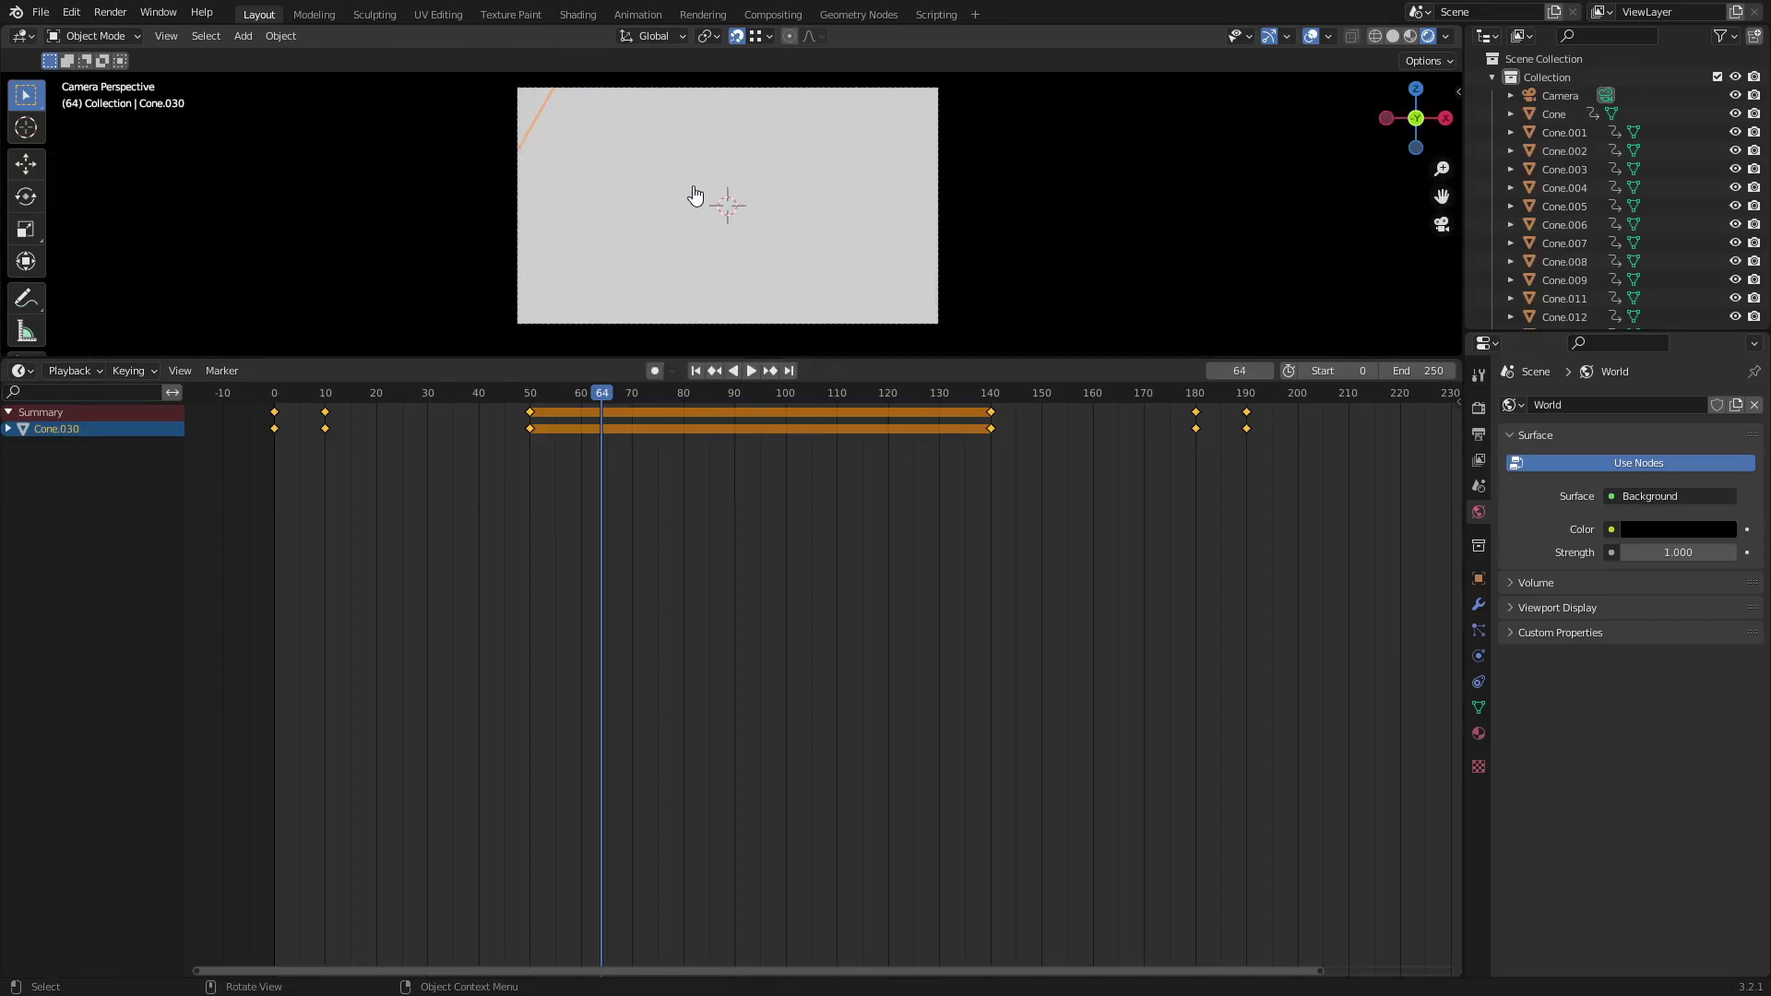
Switch the camera view to Solid shading so the triangle edges show, and hide the viewport gizmos.
left_click(1311, 39)
left_click(1311, 39)
left_click(1392, 39)
middle_click_drag(650, 194, 653, 193, "shift")
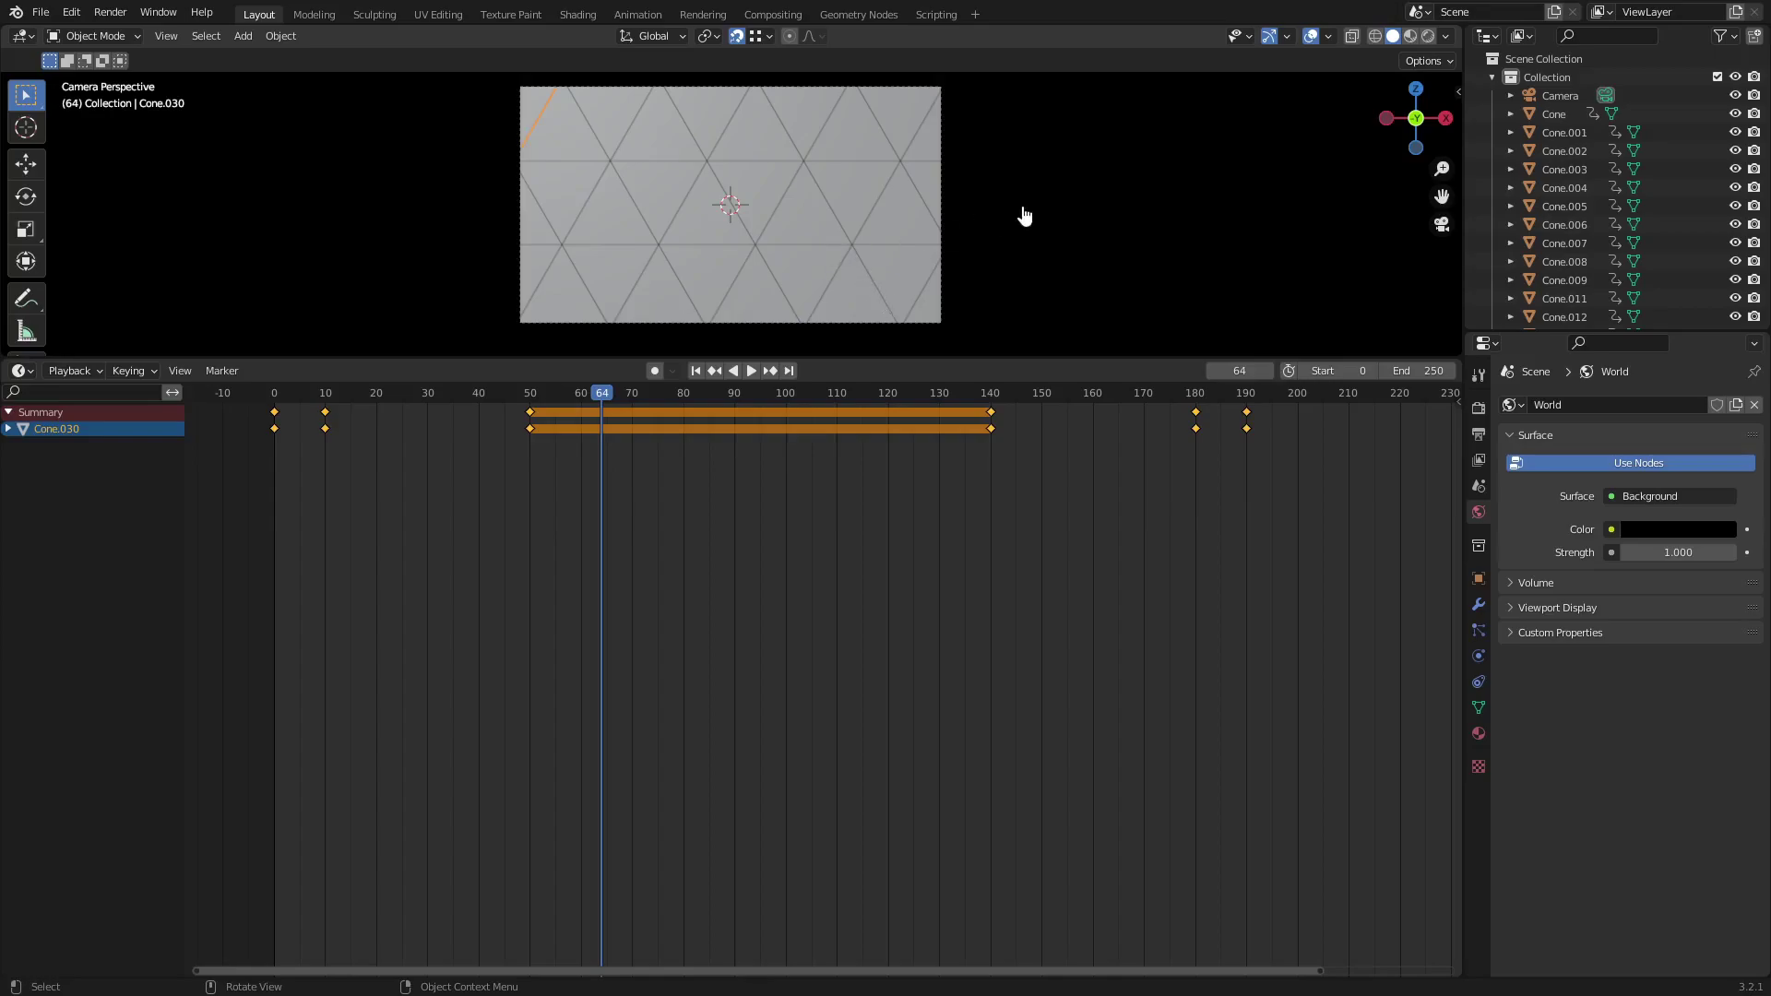
left_click(1330, 39)
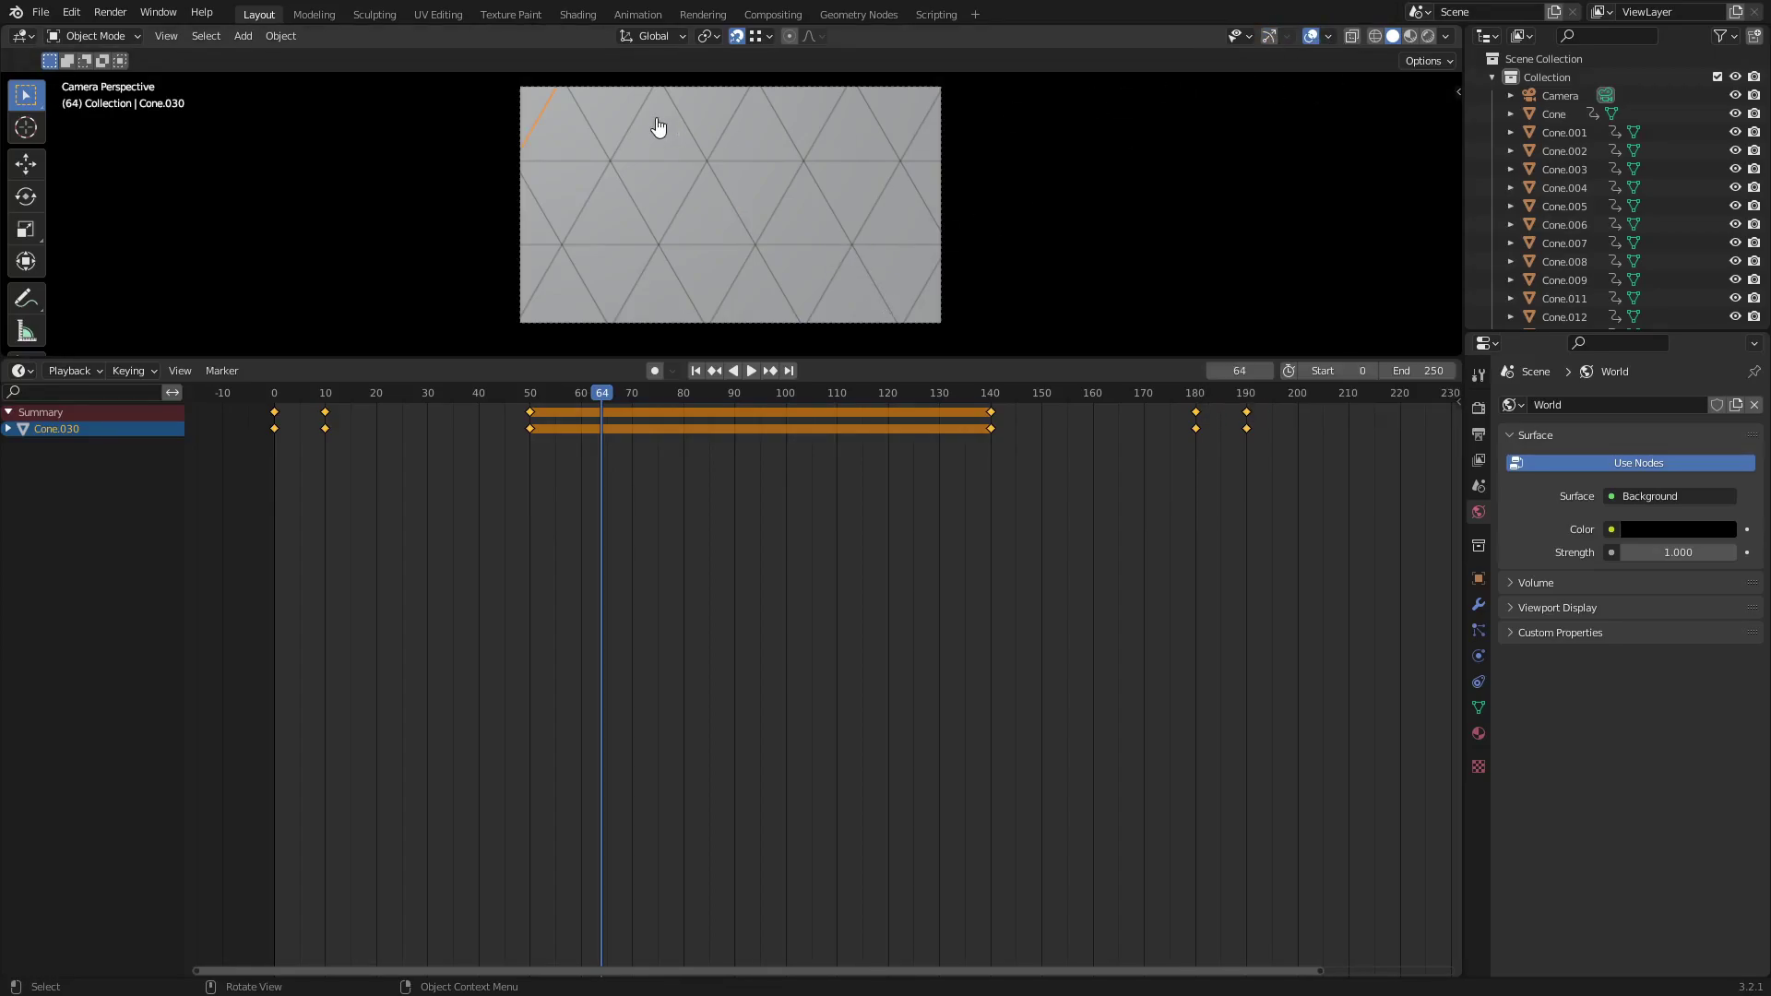
scroll(453, 101, "up", 1)
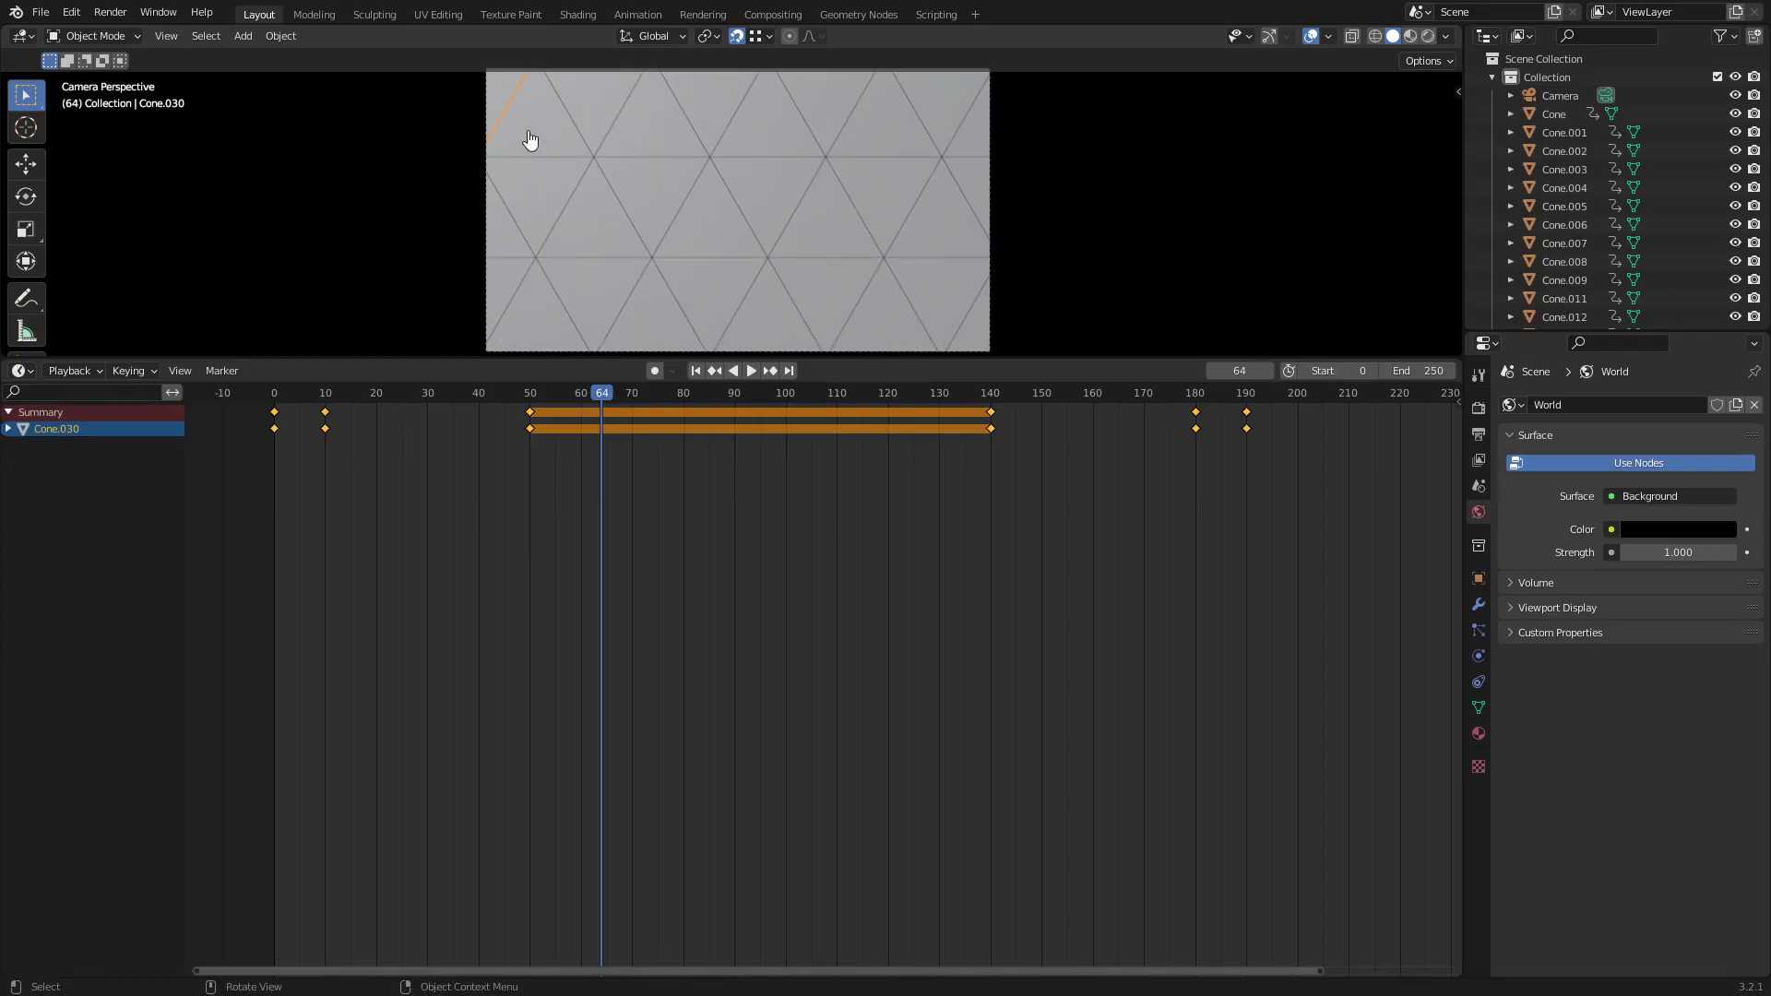
Go to frame 17 and delay the keyframes of the next top-row triangles, Cone.021 and Cone.026, with Cone.026 starting at frame 4.
left_click_drag(583, 396, 359, 397)
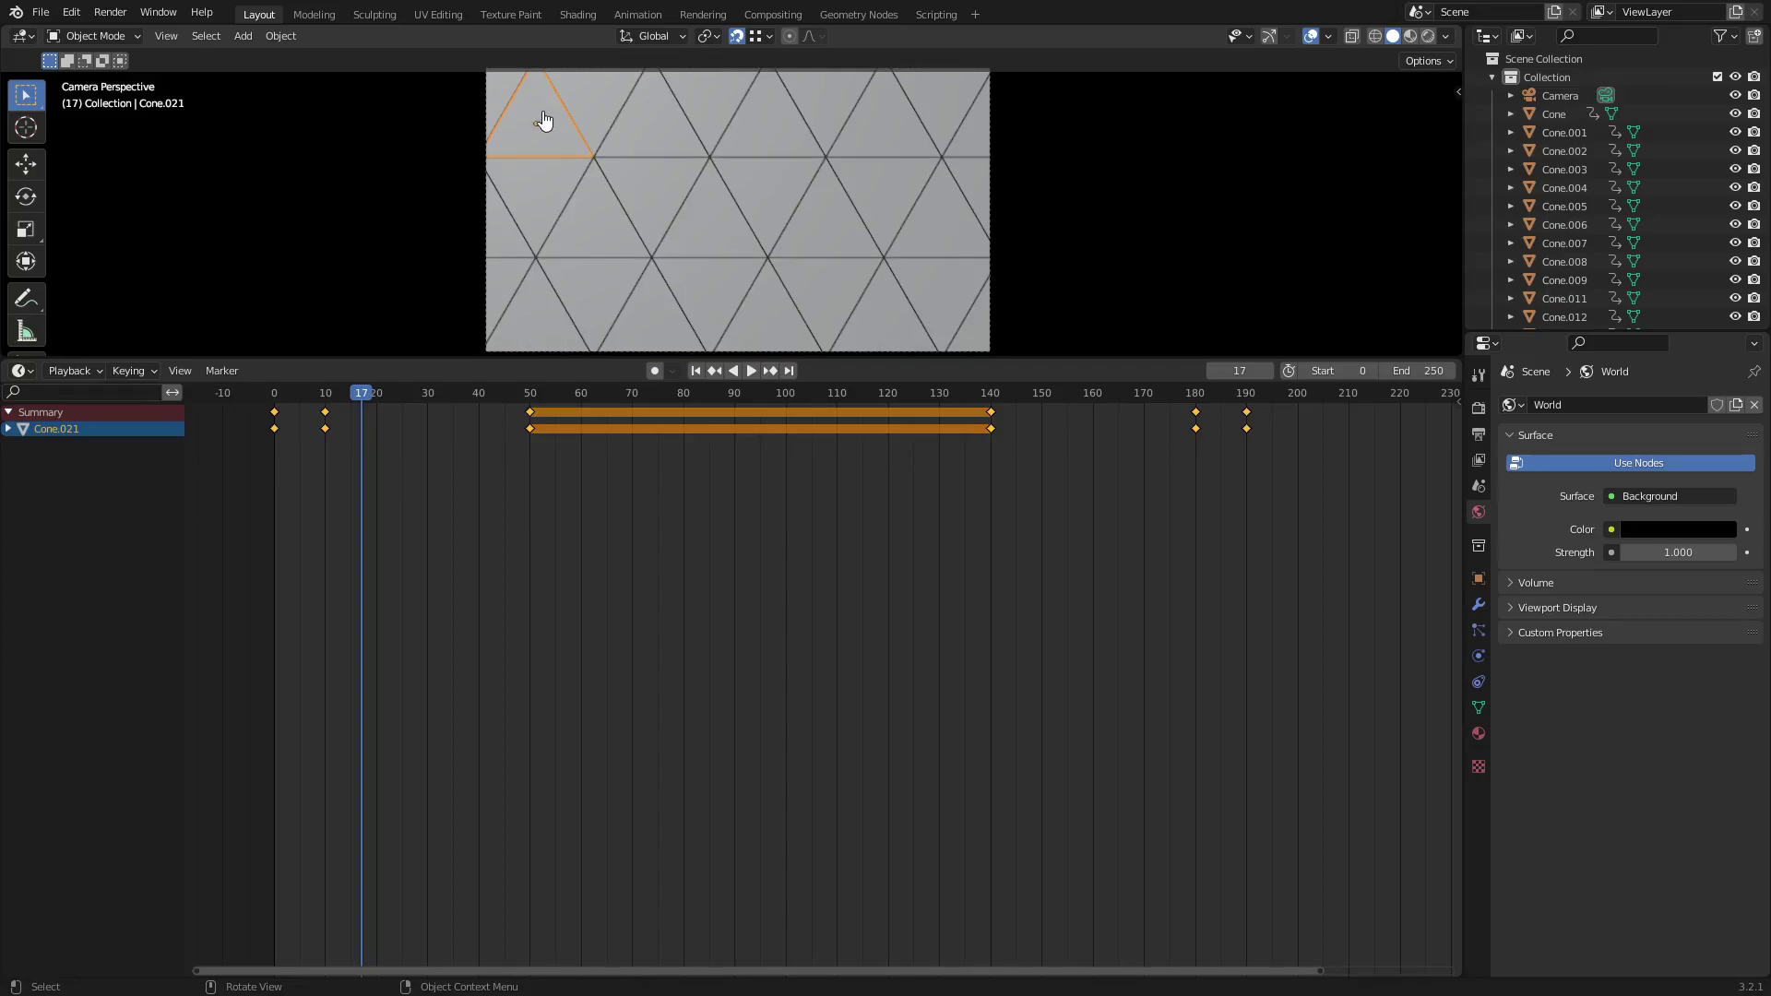
left_click_drag(1374, 496, 209, 431)
key("g")
left_click(472, 504)
left_click(598, 96)
key("g")
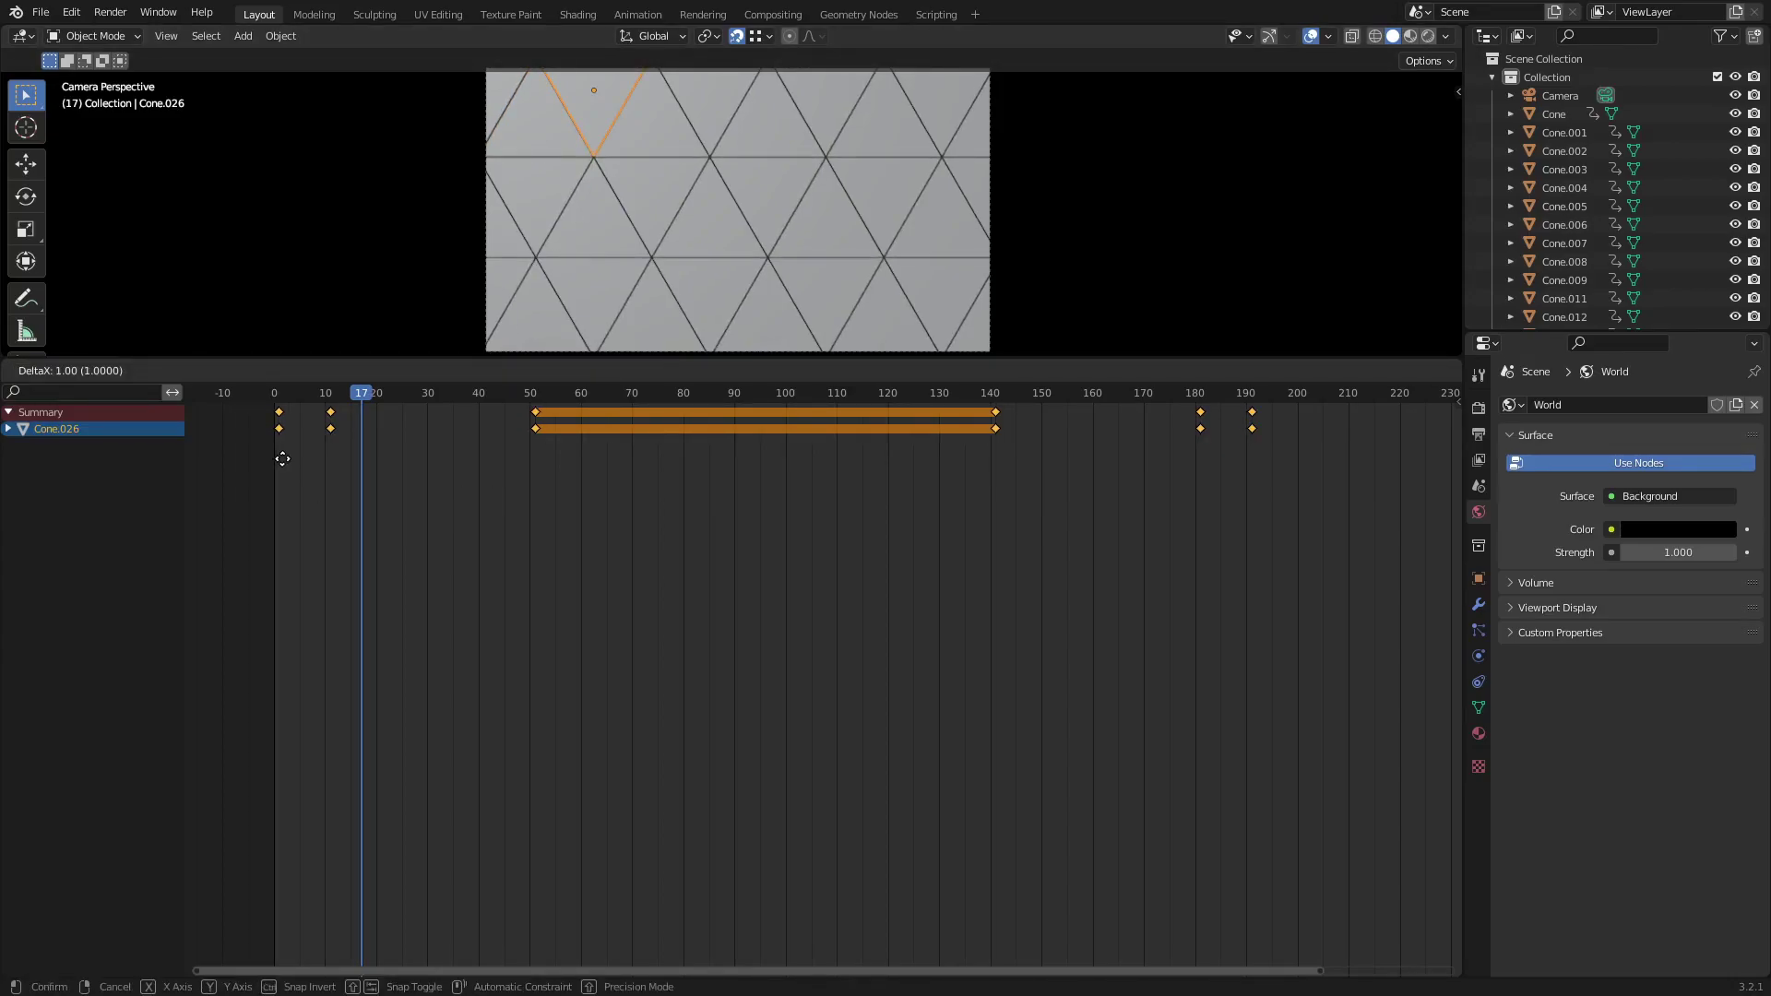
left_click(297, 458)
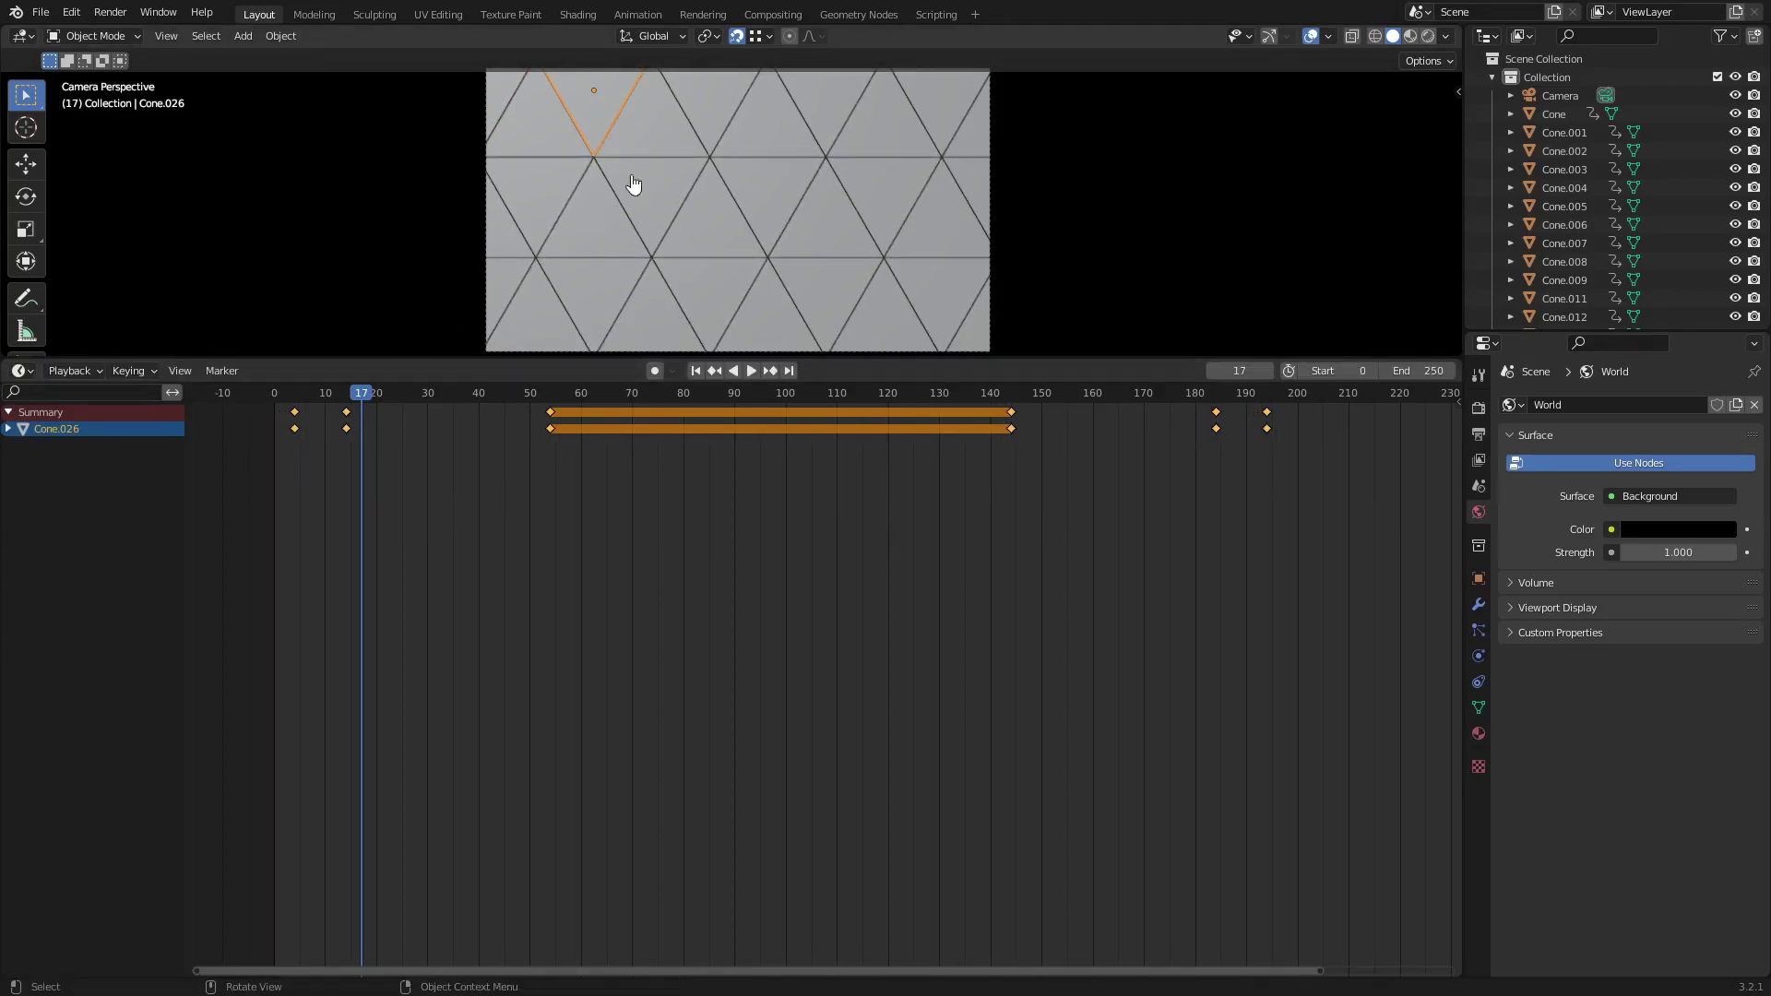
Shift the keyframes of the next top-row triangle, Cone.022, later than those of Cone.026.
left_click(655, 143)
scroll(316, 526, "up", 6)
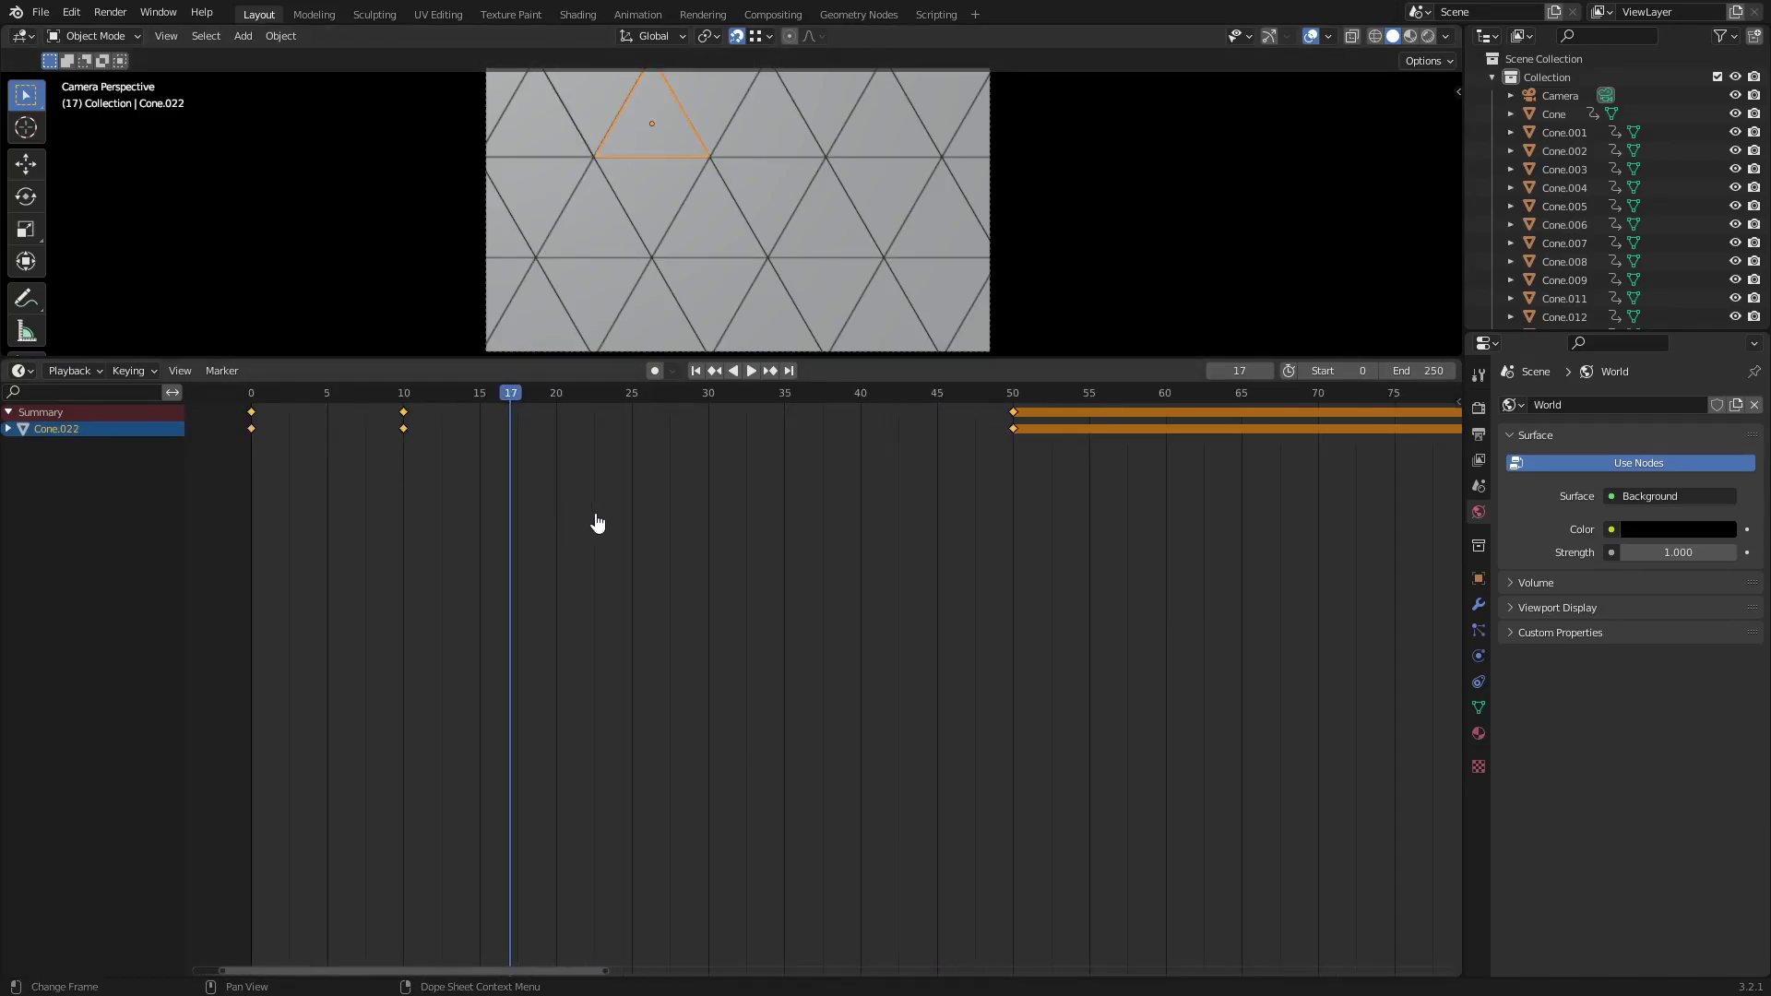
scroll(597, 522, "up", 5)
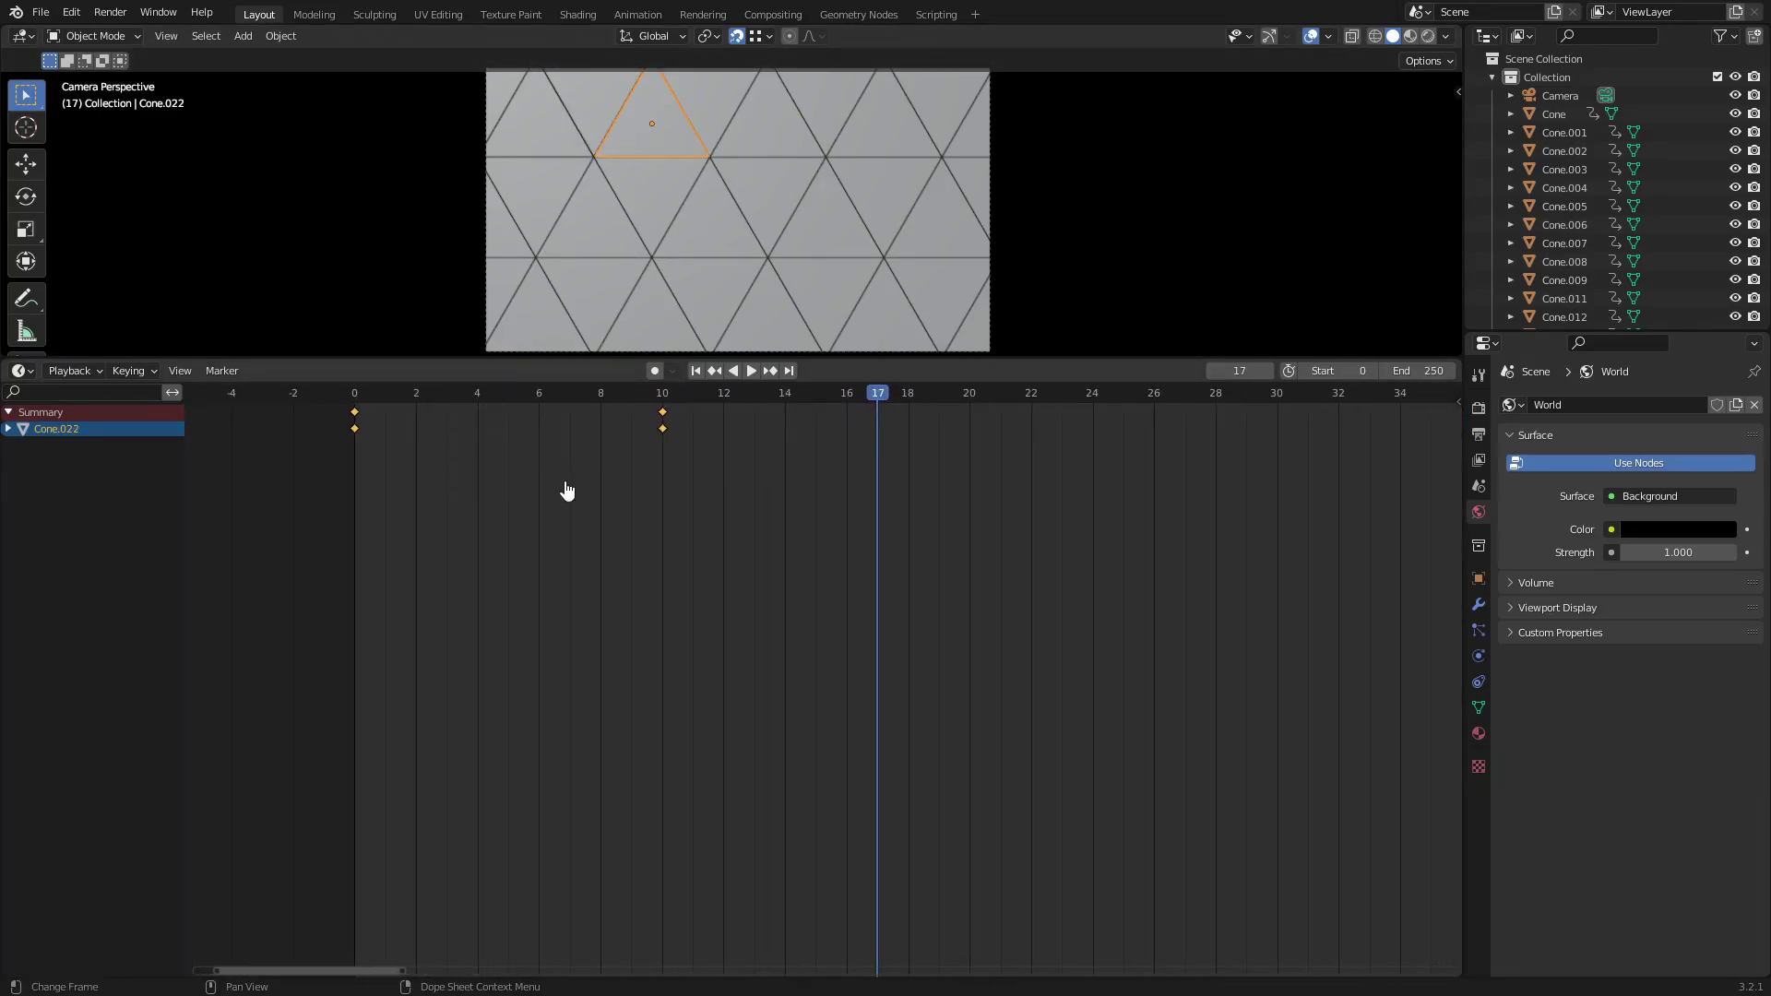
left_click(663, 125)
key("g")
left_click(637, 461)
Continue the stagger along the top row up to Cone.028, whose keyframes start at frame 12.
left_click(724, 116)
key("g")
left_click(773, 464)
left_click(743, 507)
key("g")
left_click(758, 504)
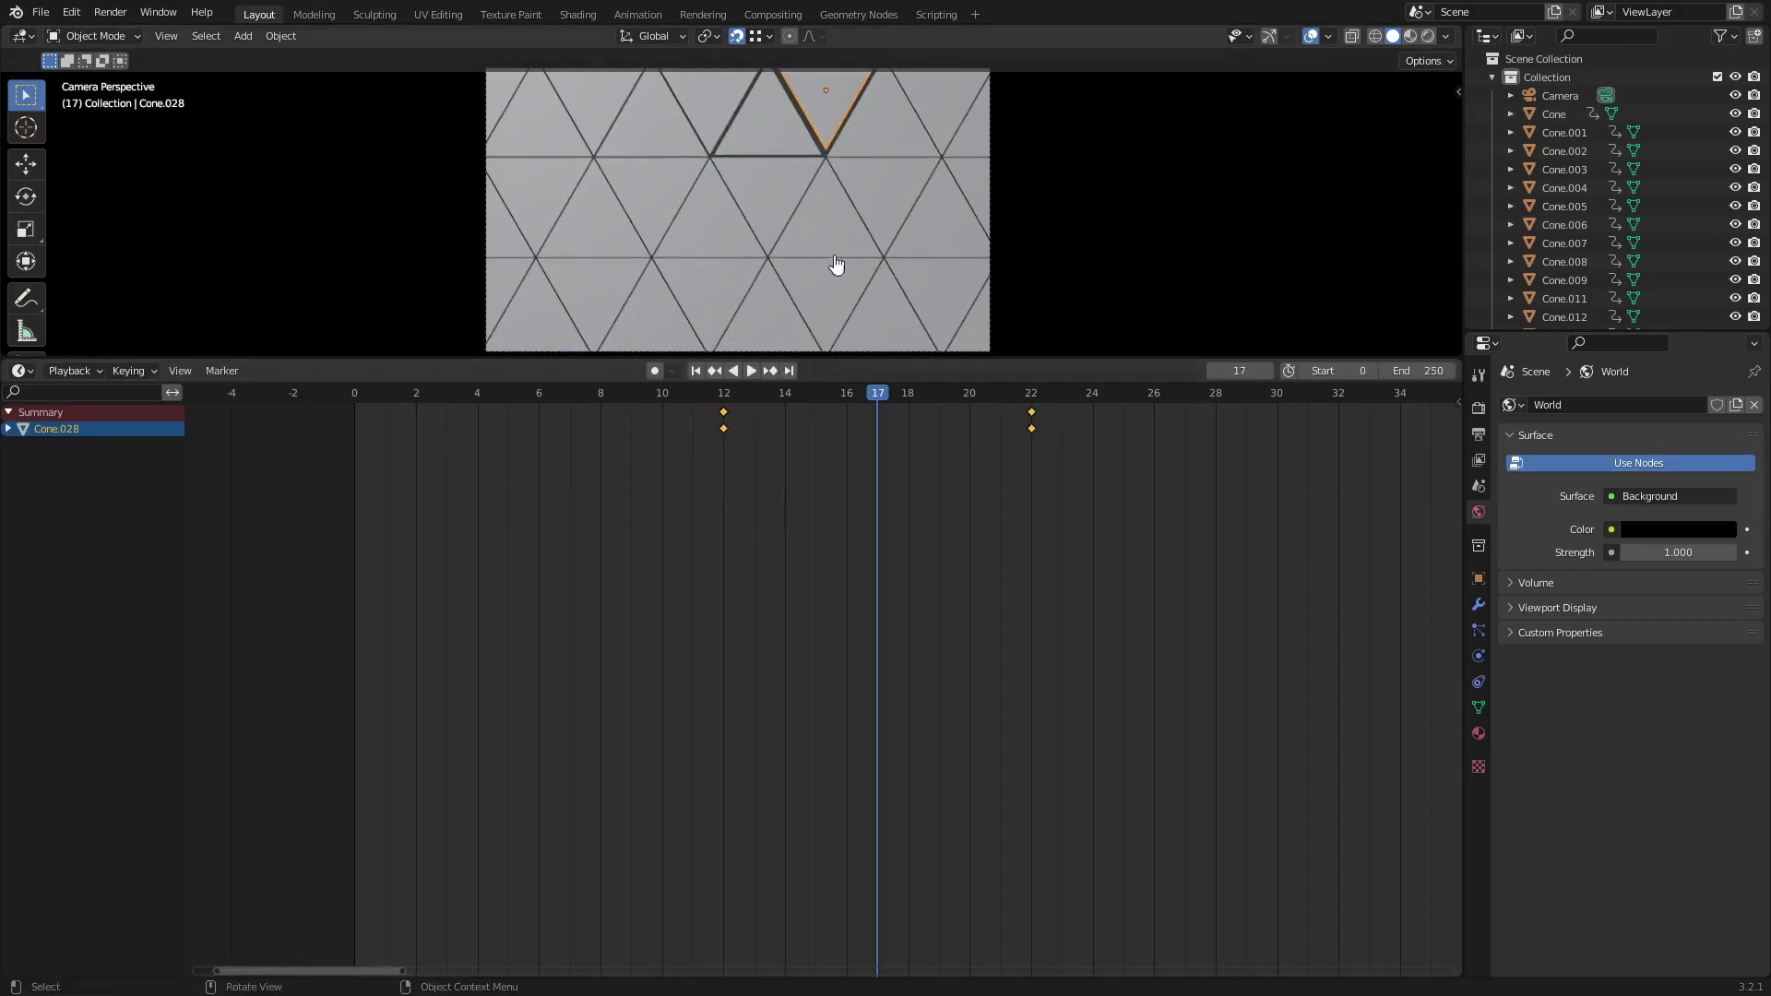
Stagger the remaining top-row triangles to the end of the row, starting Cone.029 at frame 16 and Cone.025 at frame 18.
key("g")
left_click(794, 462)
left_click(940, 120)
key("g")
left_click(822, 460)
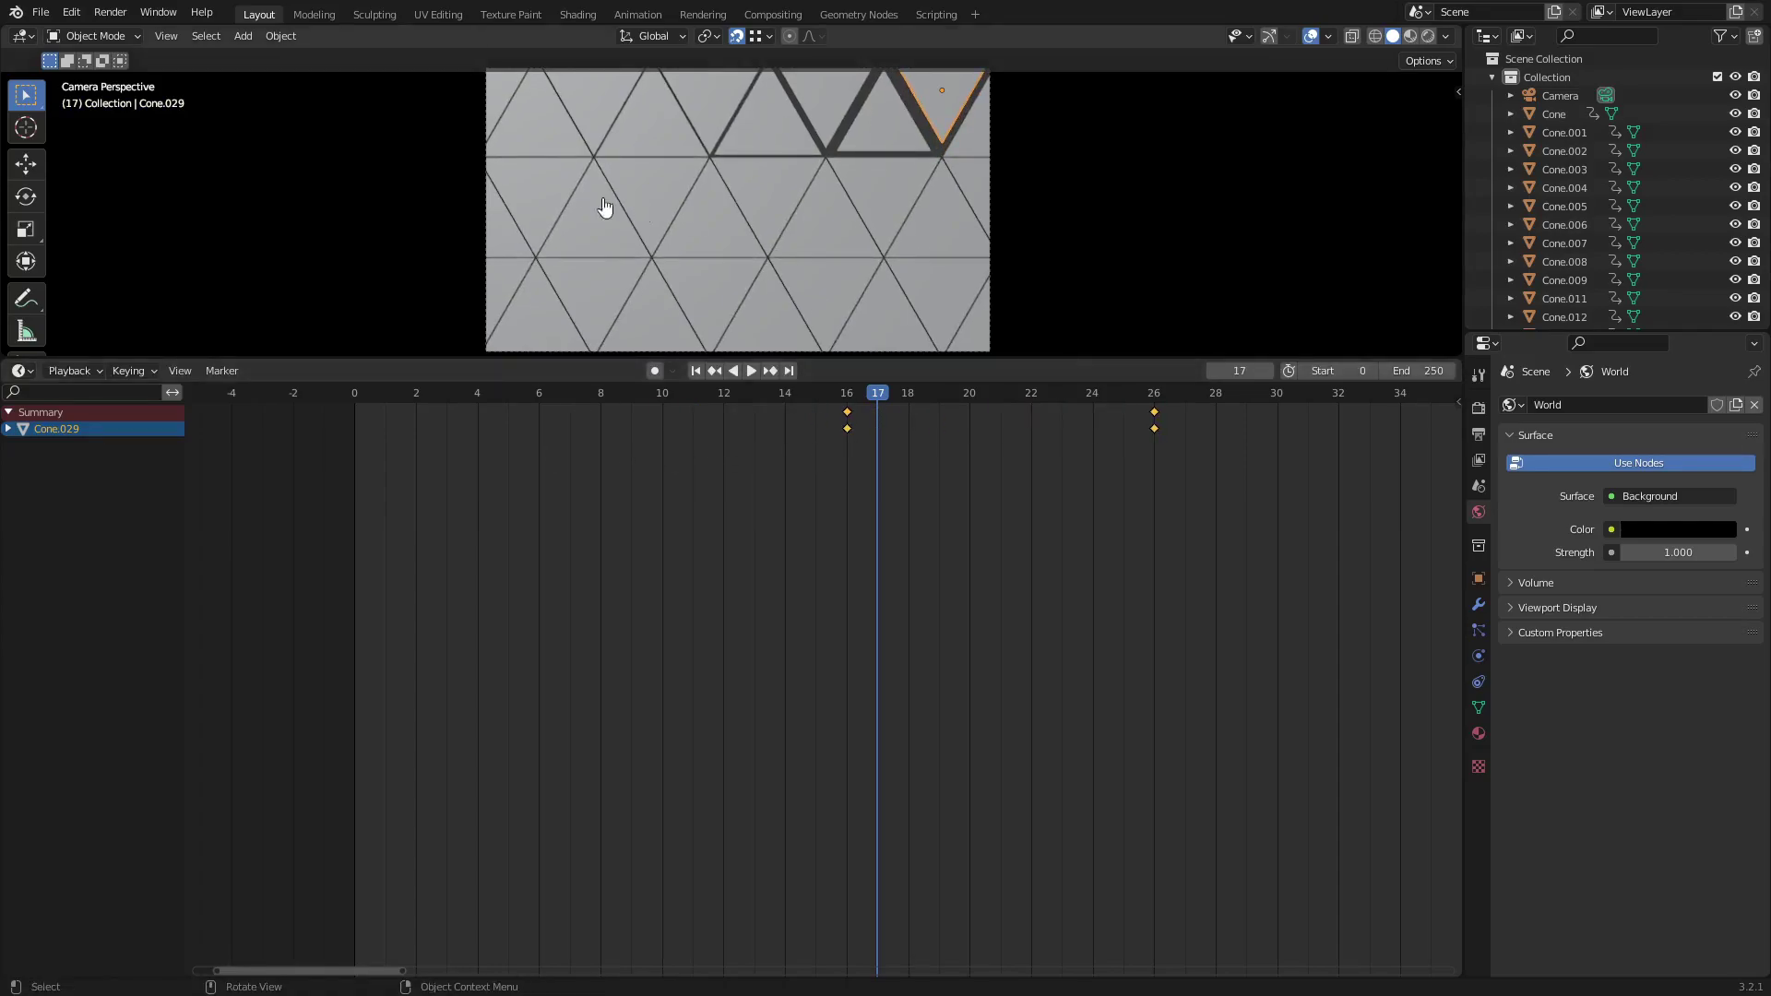
left_click(962, 148)
key("g")
left_click(930, 487)
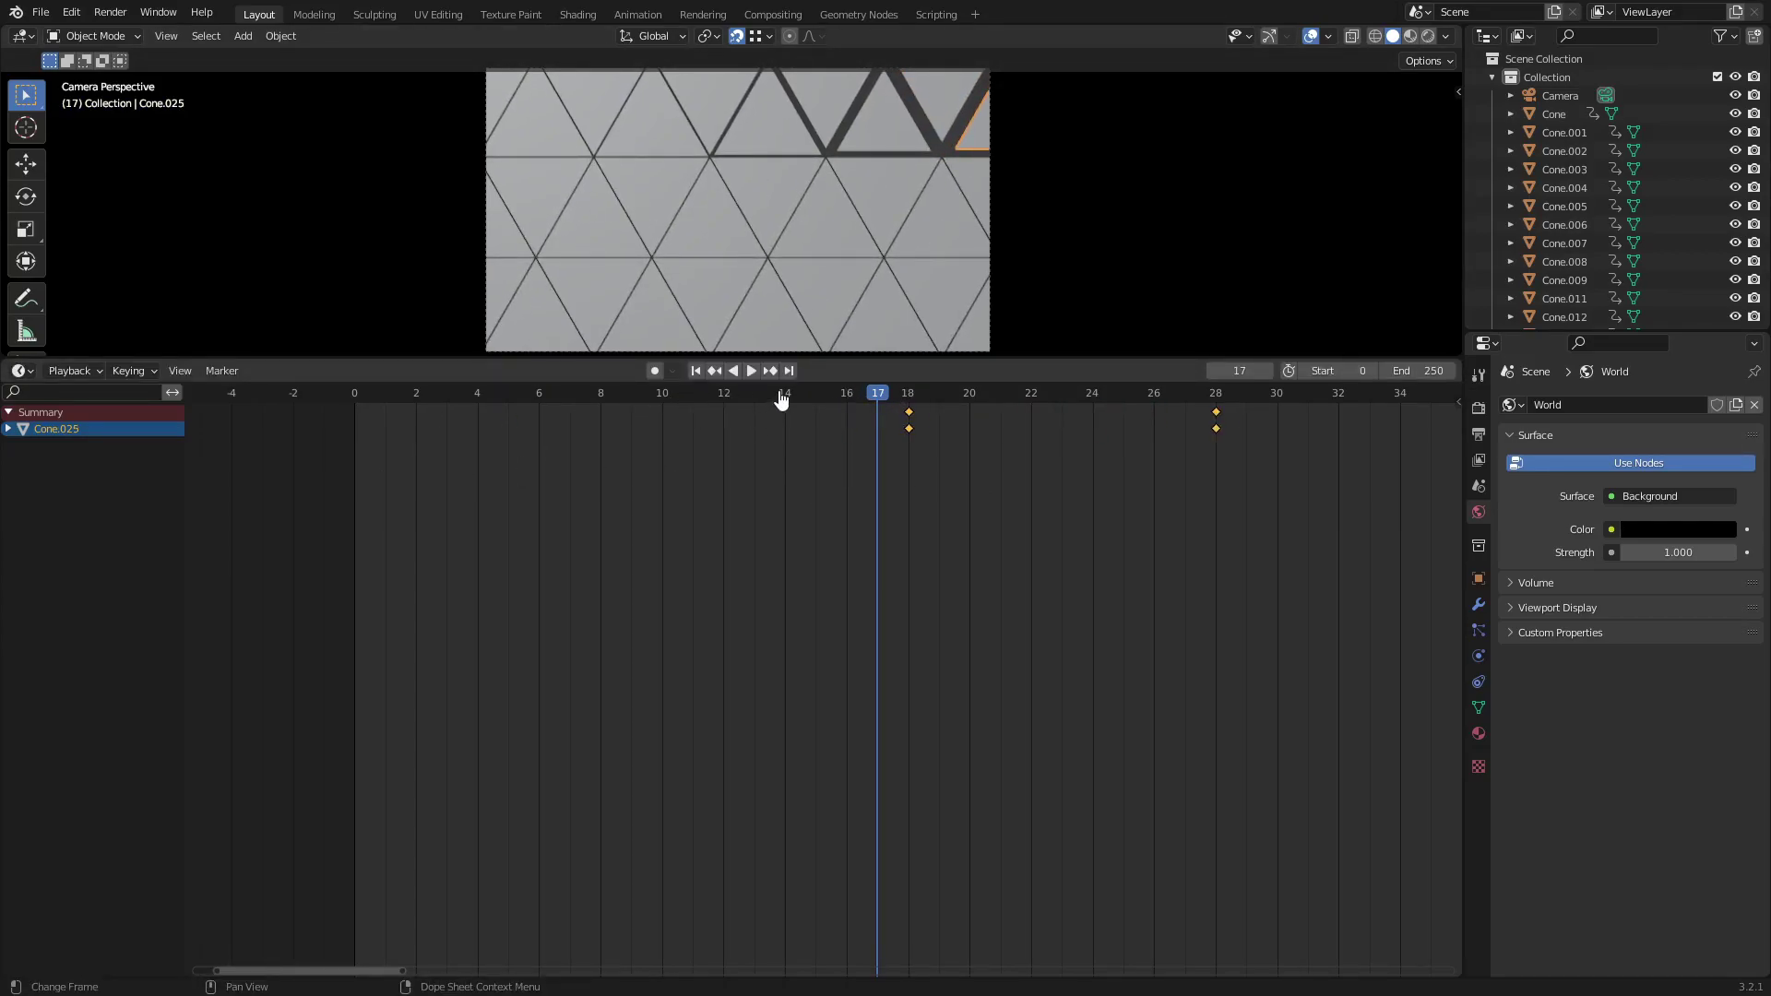
Shift the keyframes of Cone, the first triangle of the middle row, 20 frames later.
left_click(514, 261)
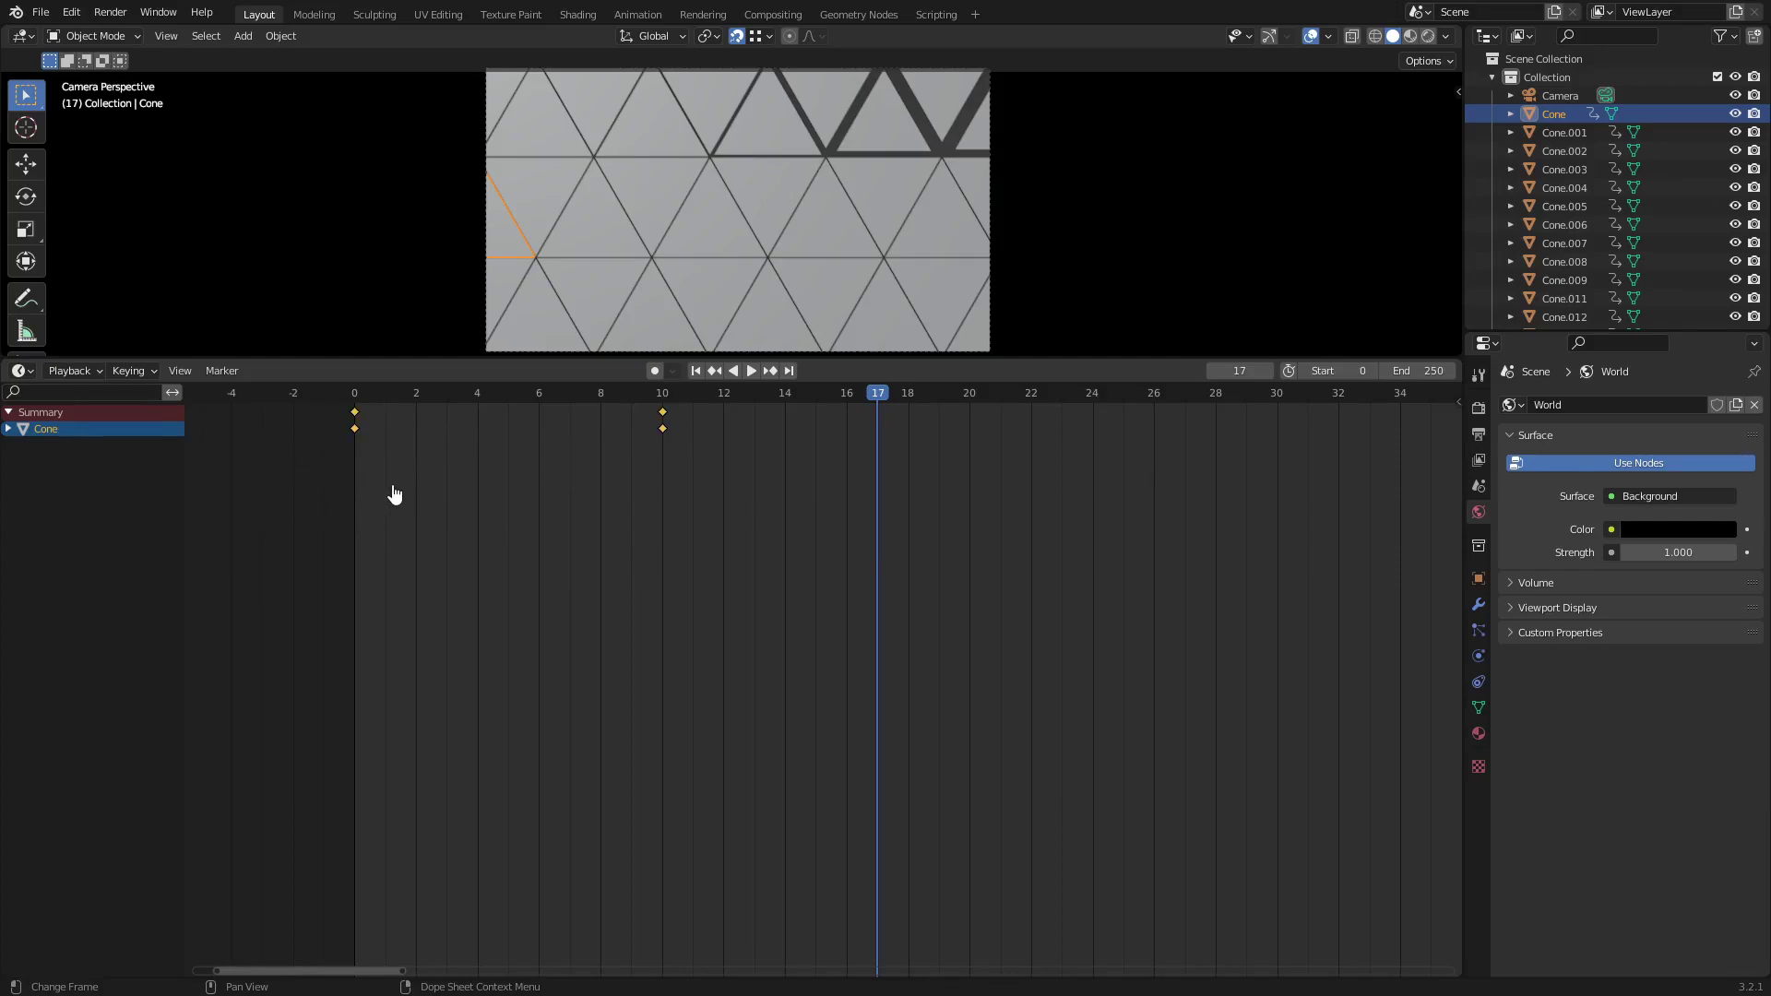
left_click(980, 153)
left_click(489, 237)
left_click(529, 237)
left_click(510, 237)
key("g")
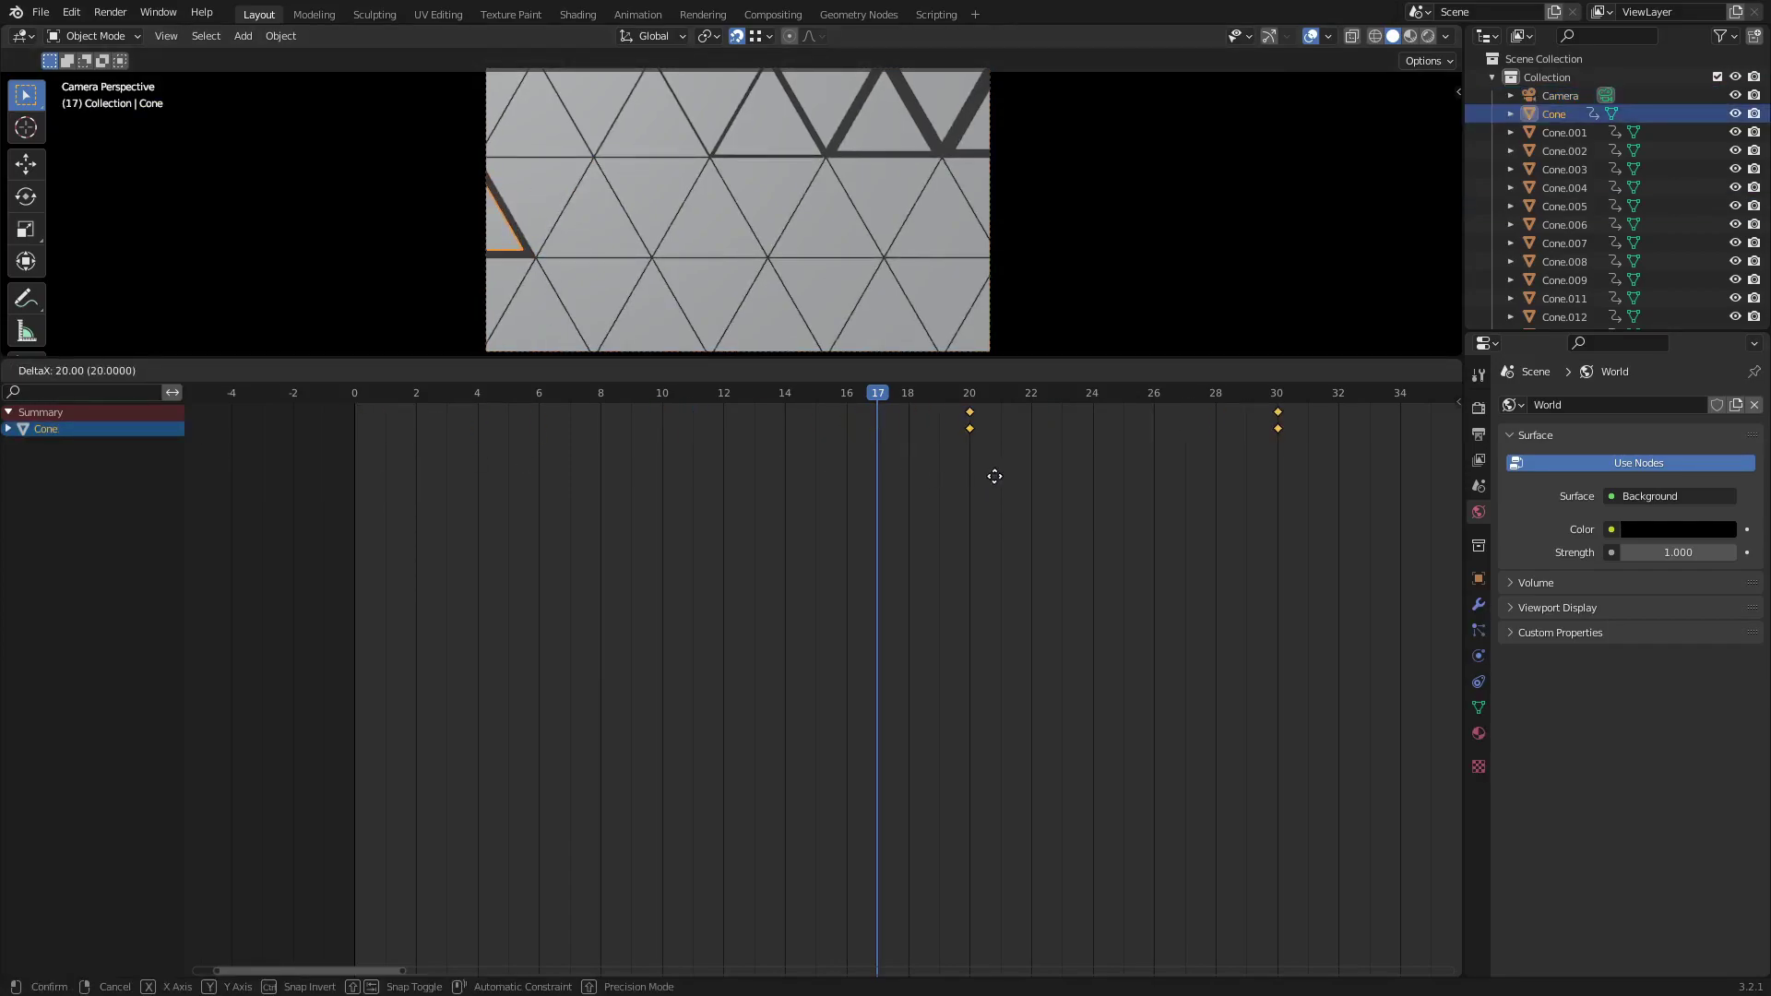
left_click(993, 476)
Shift the keyframes of the next middle-row triangles, Cone.005 by 22 frames and Cone.001 by 24 frames.
left_click(544, 220)
key("g")
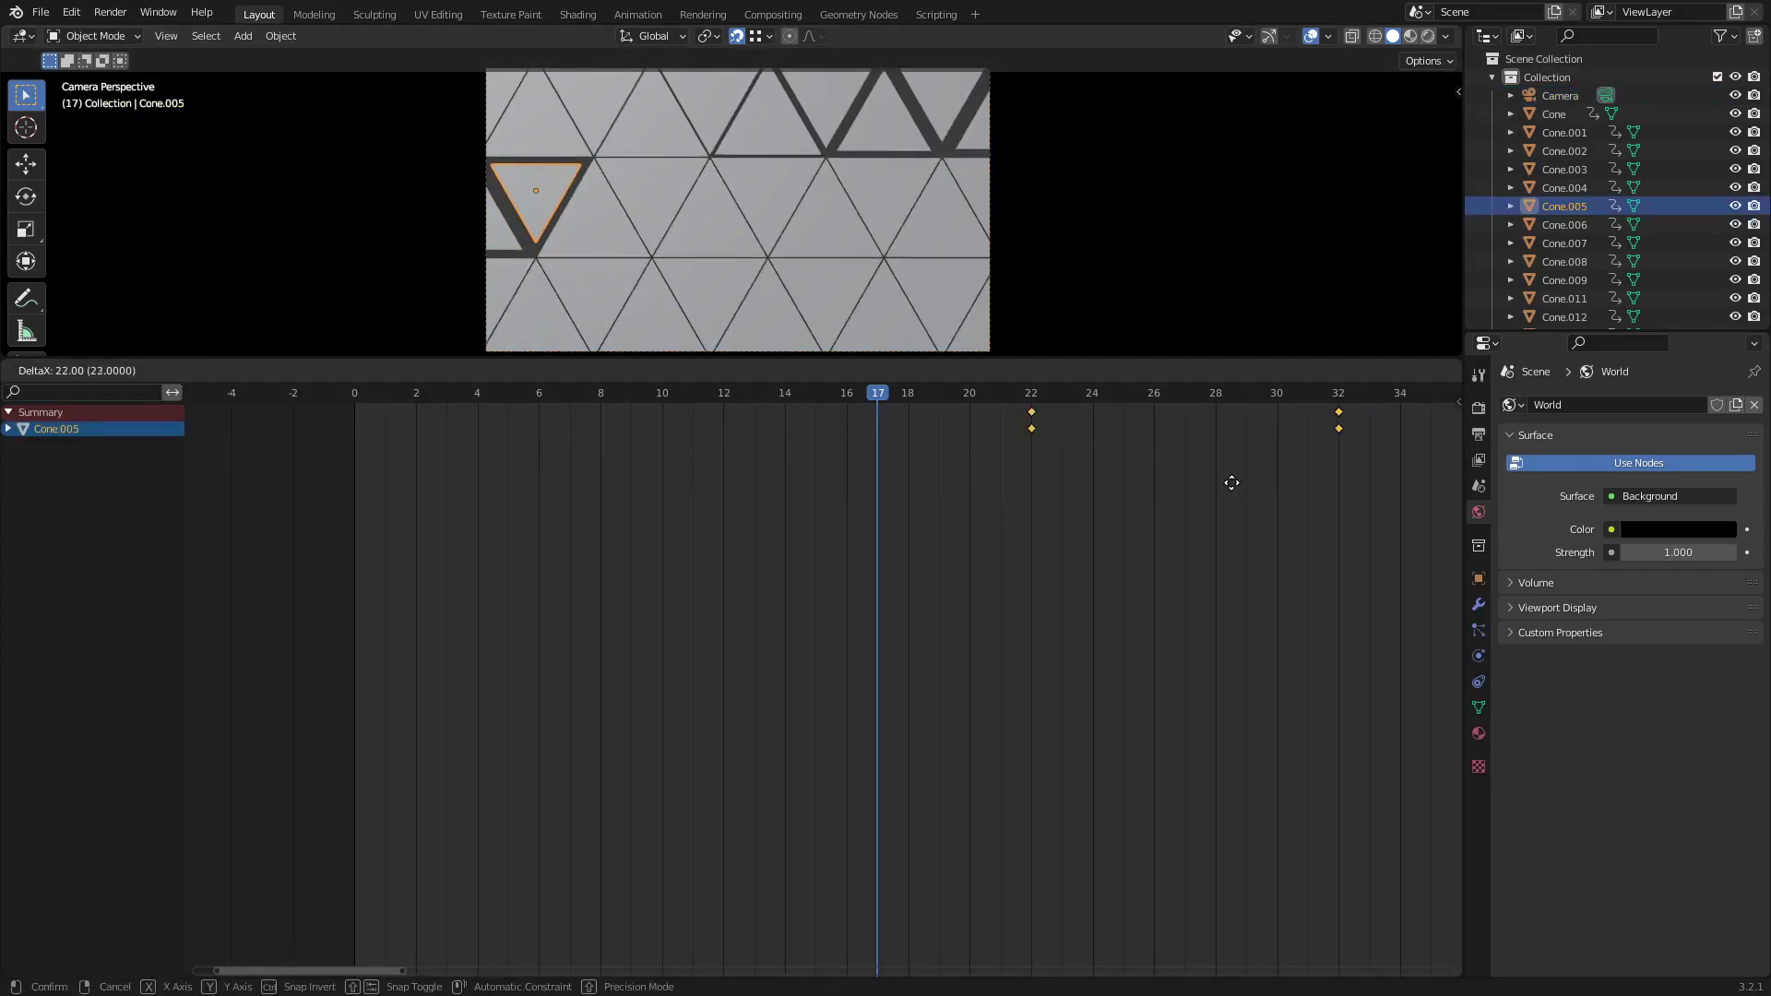
left_click(1236, 484)
left_click(593, 216)
key("g")
left_click(1127, 497)
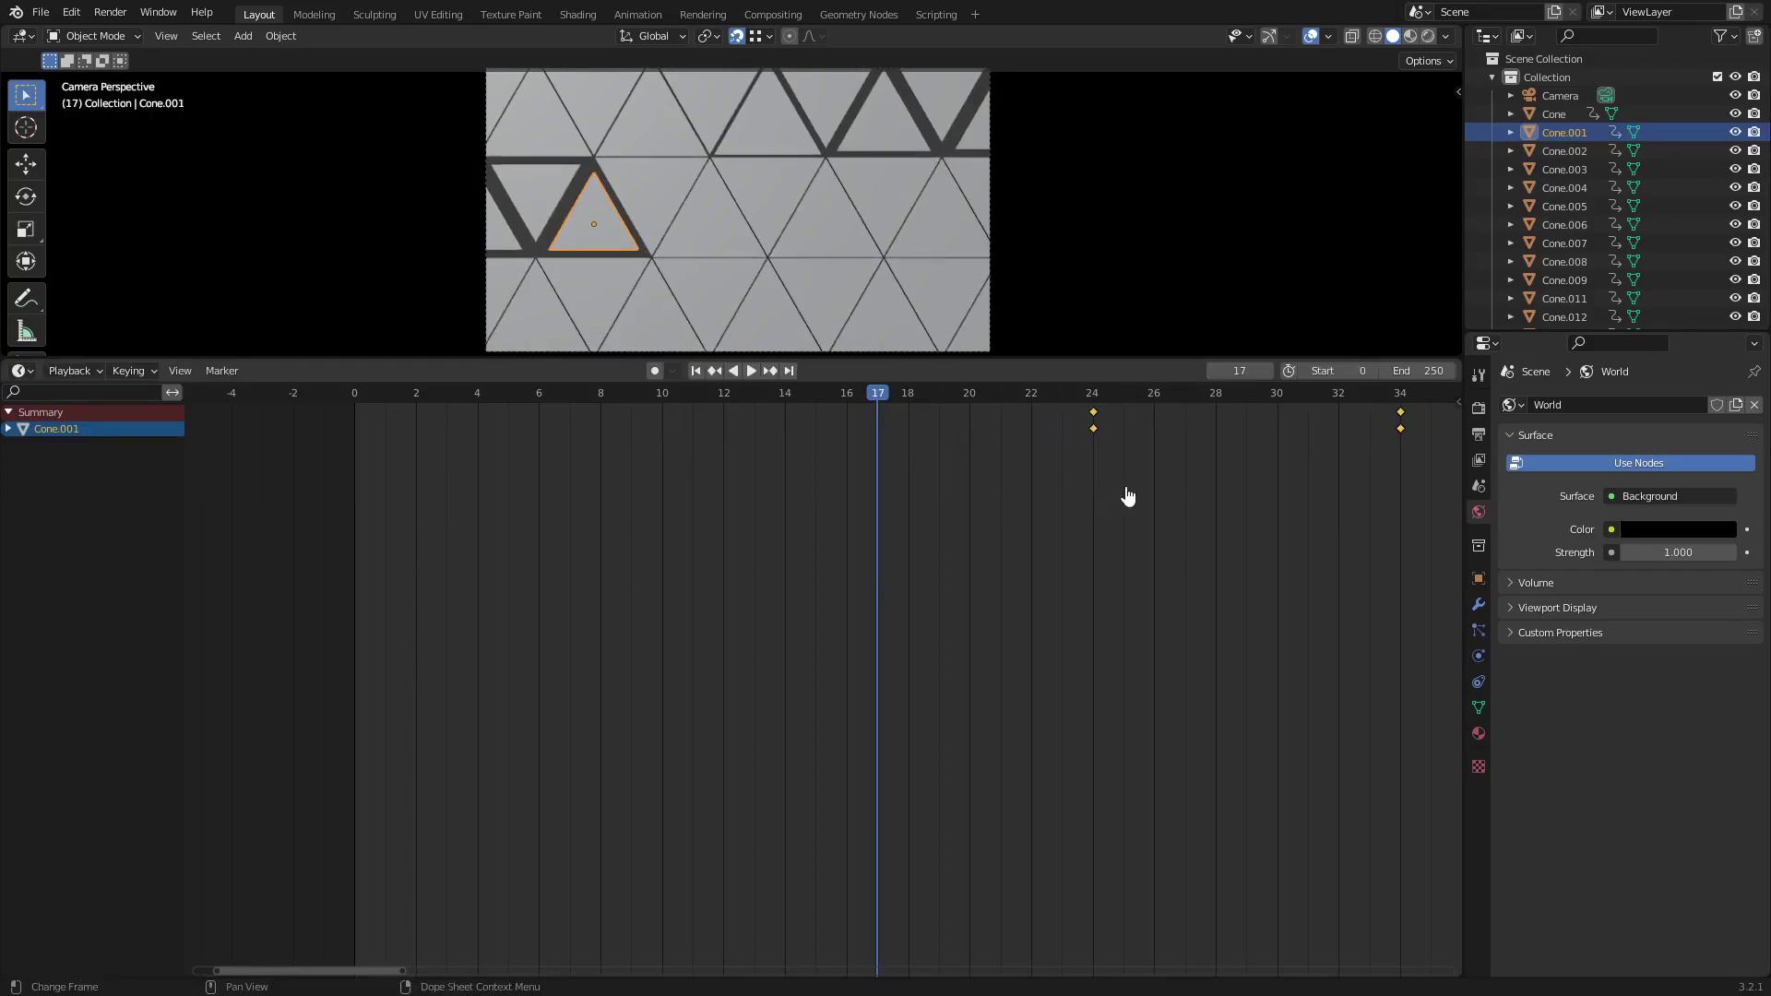
Shift the keyframes of Cone.006 by 26 frames and delay those of its neighbour Cone.002 further.
left_click(652, 207)
key("g")
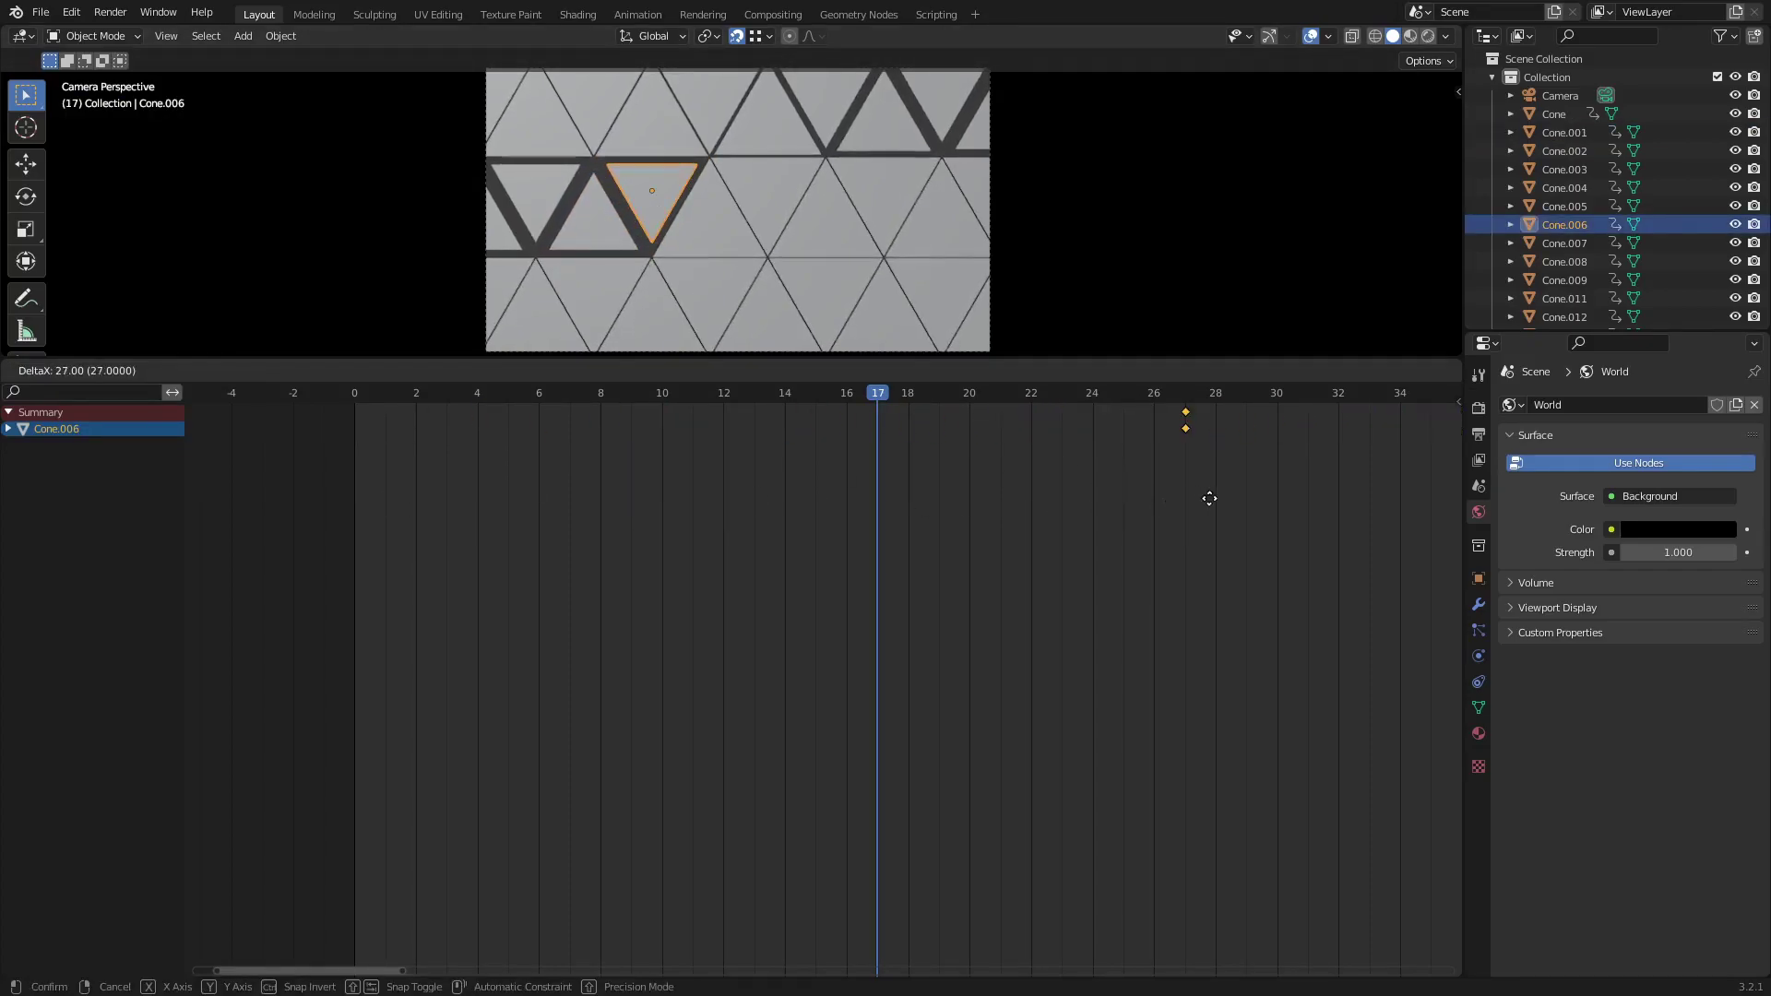
left_click(1185, 497)
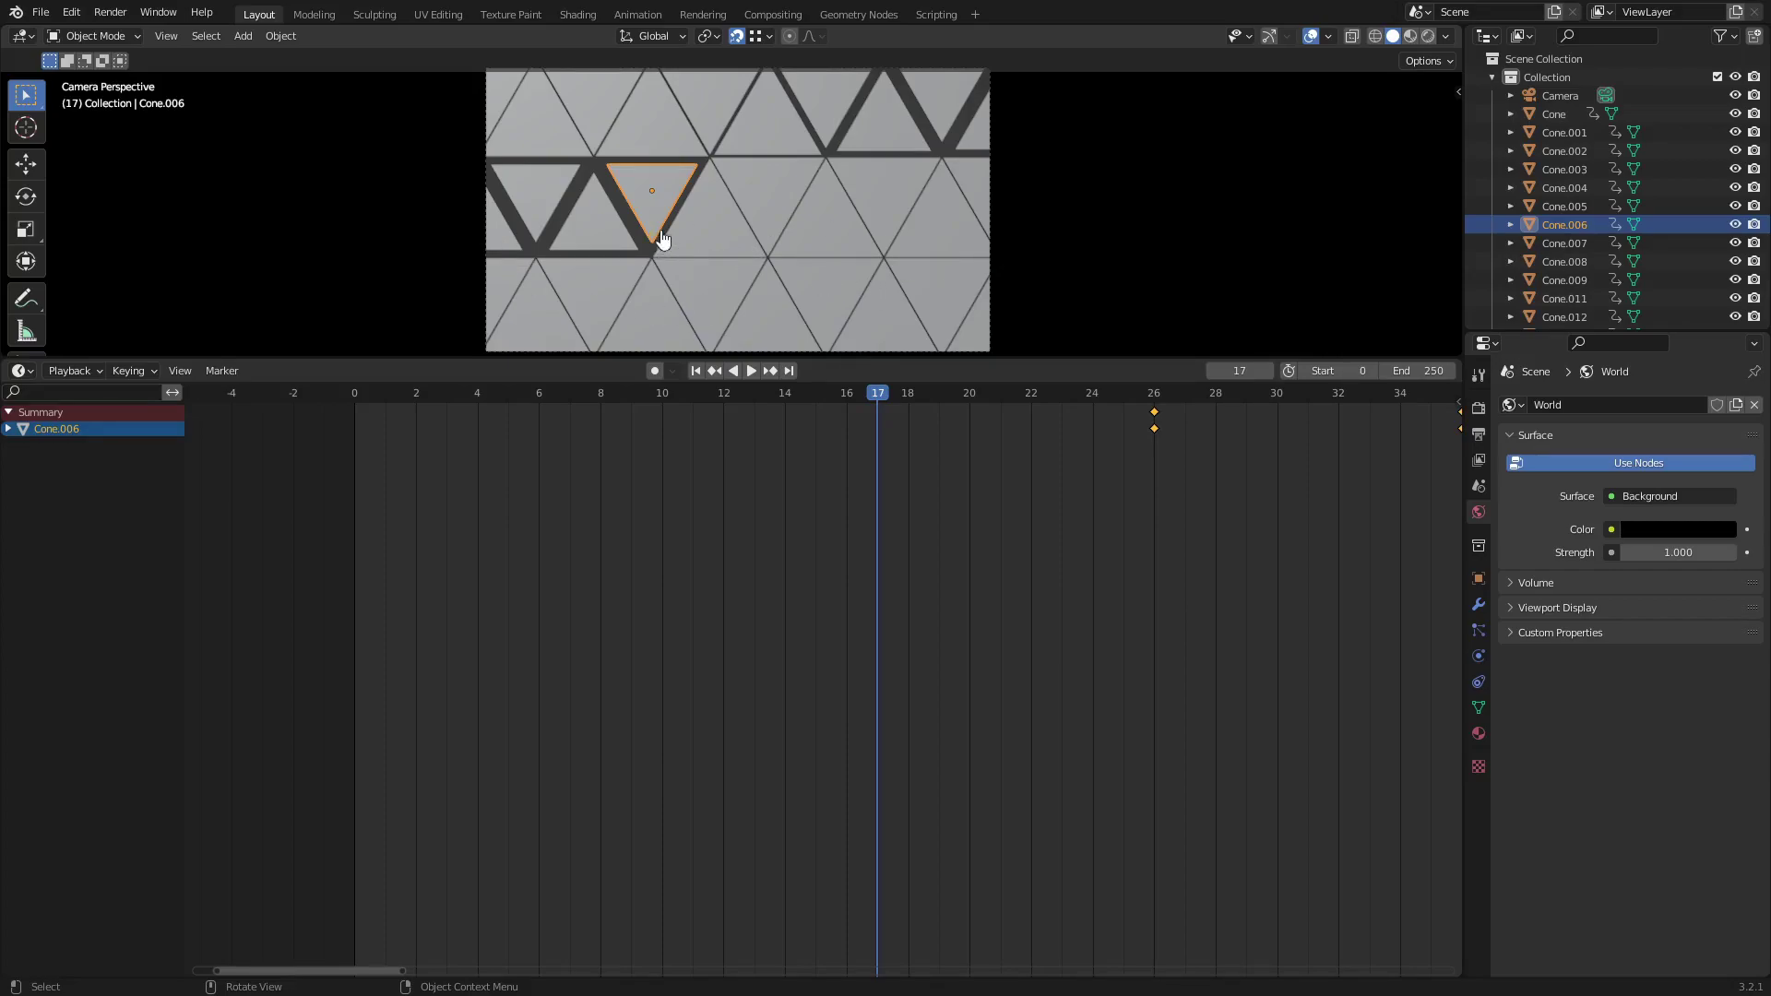
left_click(702, 231)
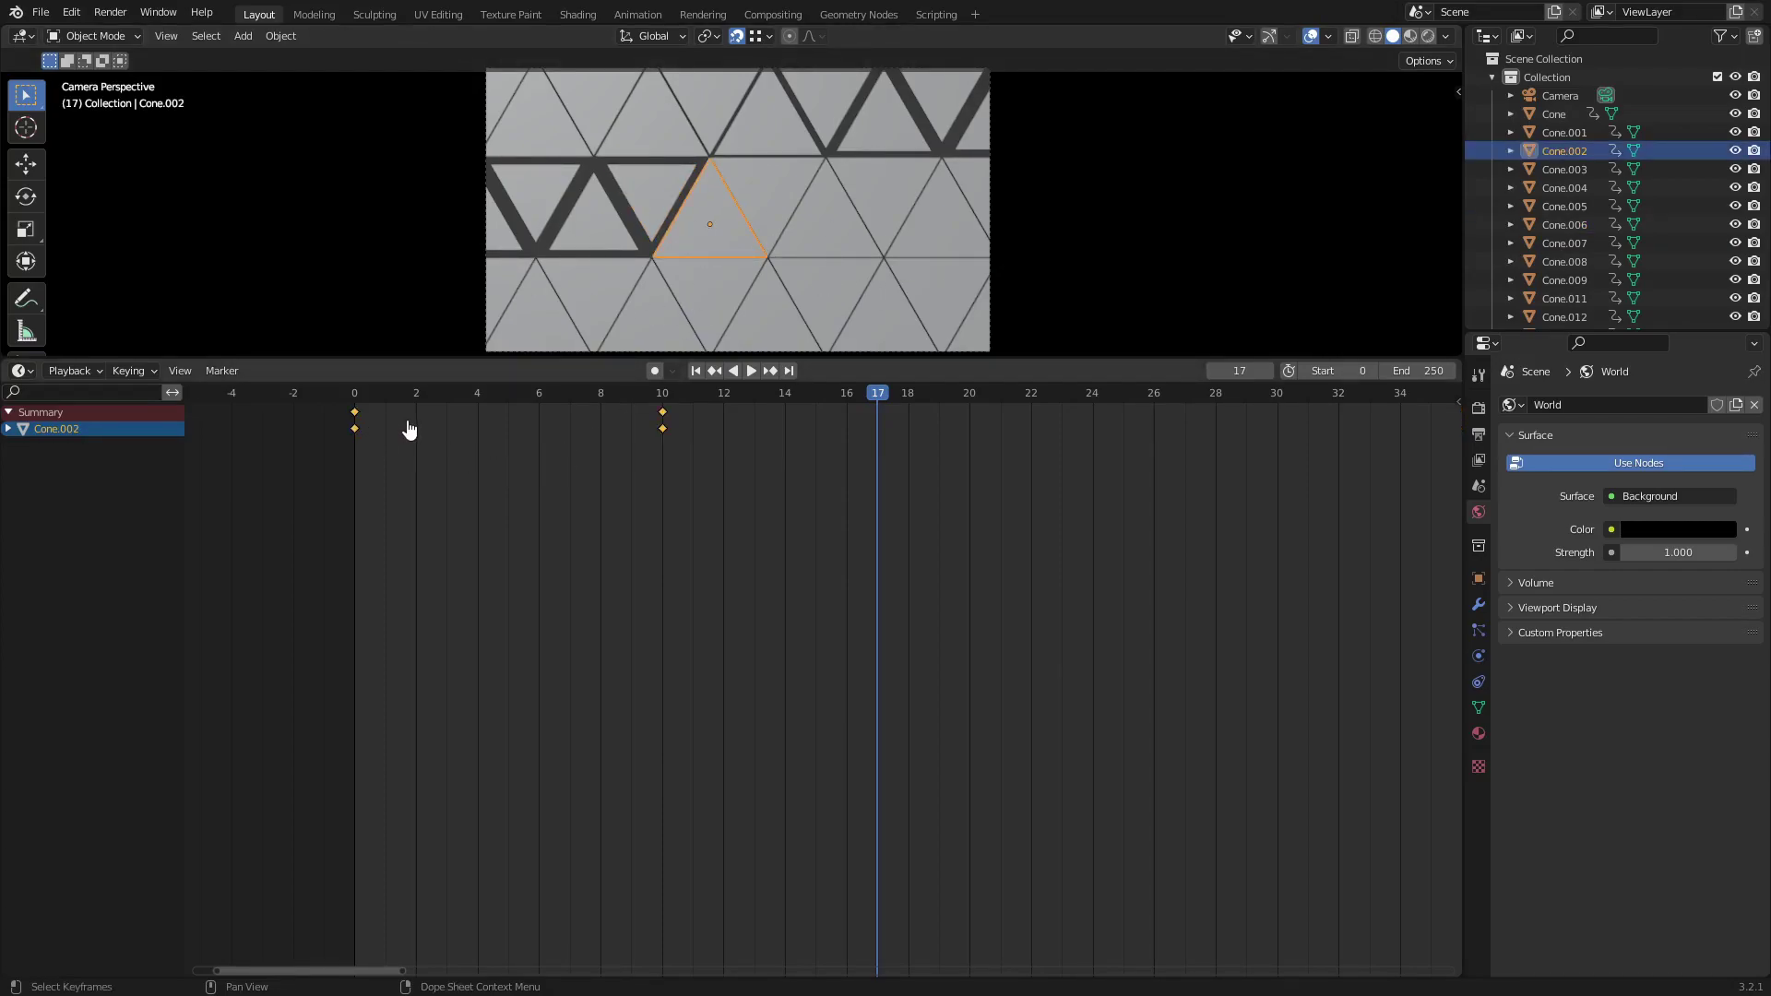
key("g")
left_click(1259, 451)
Shift the keyframes of Cone.007, the inverted middle-row triangle right after Cone.002, 30 frames later.
left_click(648, 229)
left_click(728, 243)
left_click(789, 214)
key("g")
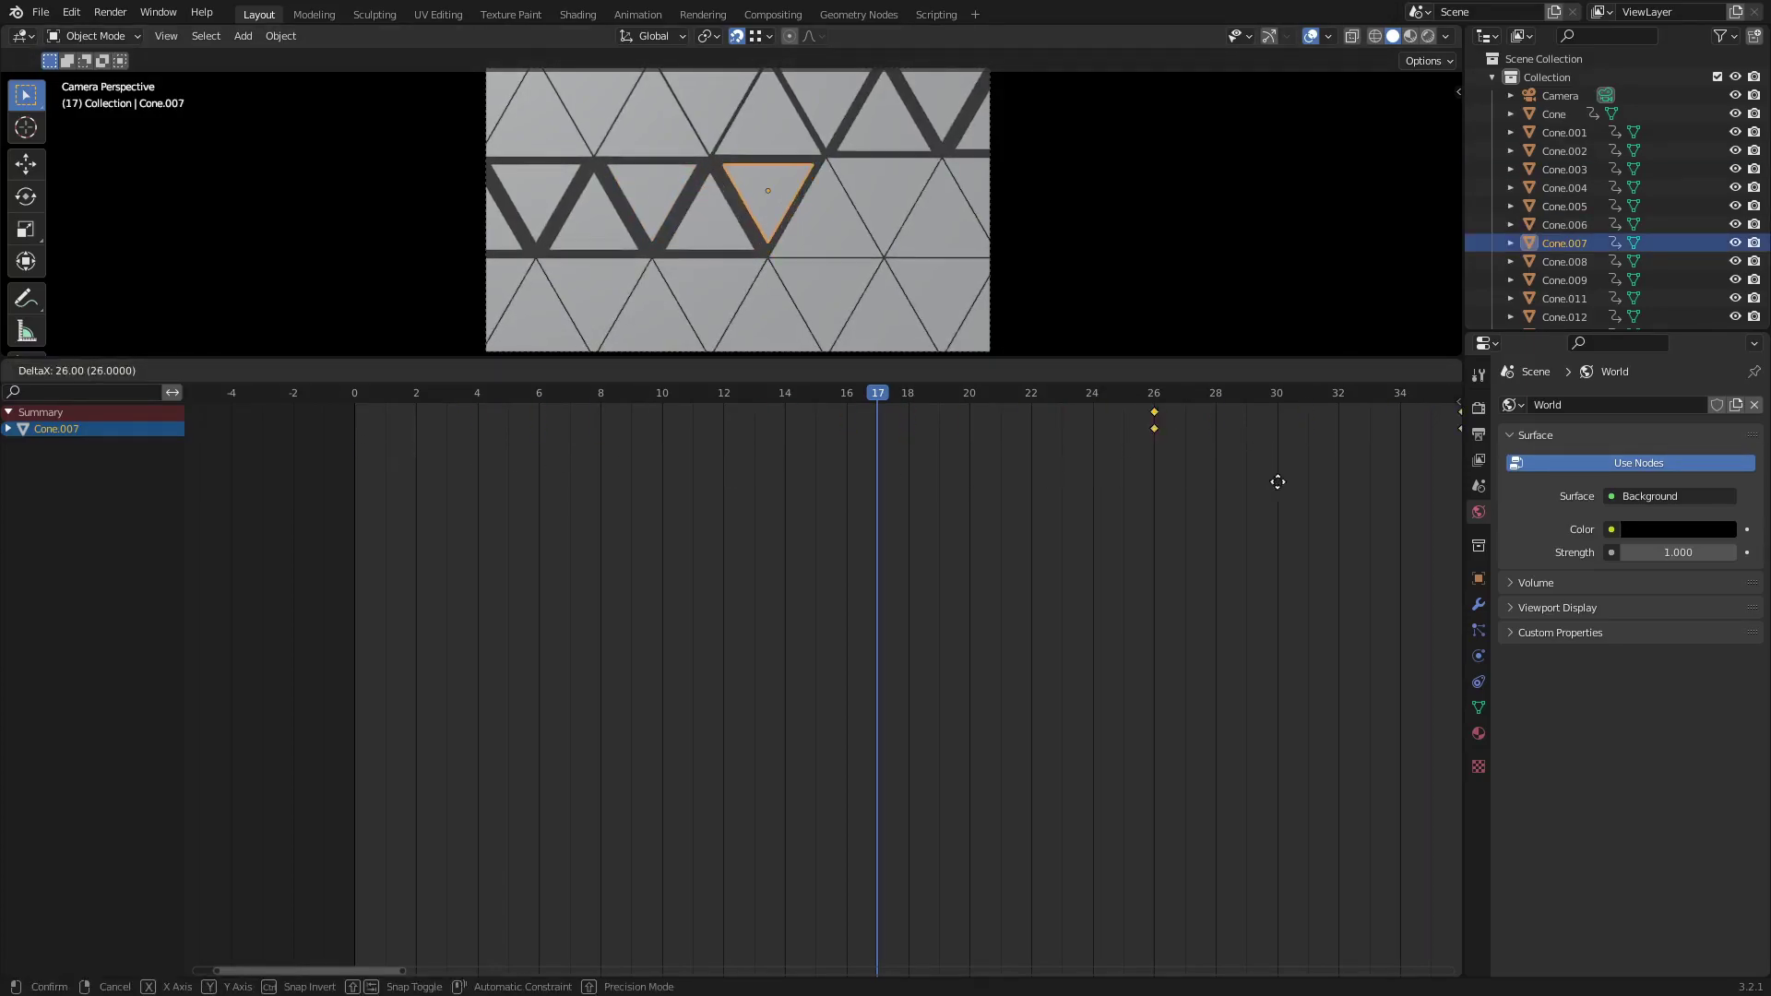
left_click(1380, 482)
Shift the keyframes of Cone.003, the next middle-row triangle after Cone.007, 32 frames later.
left_click(816, 224)
scroll(1100, 393, "down", 1)
scroll(1096, 277, "down", 1)
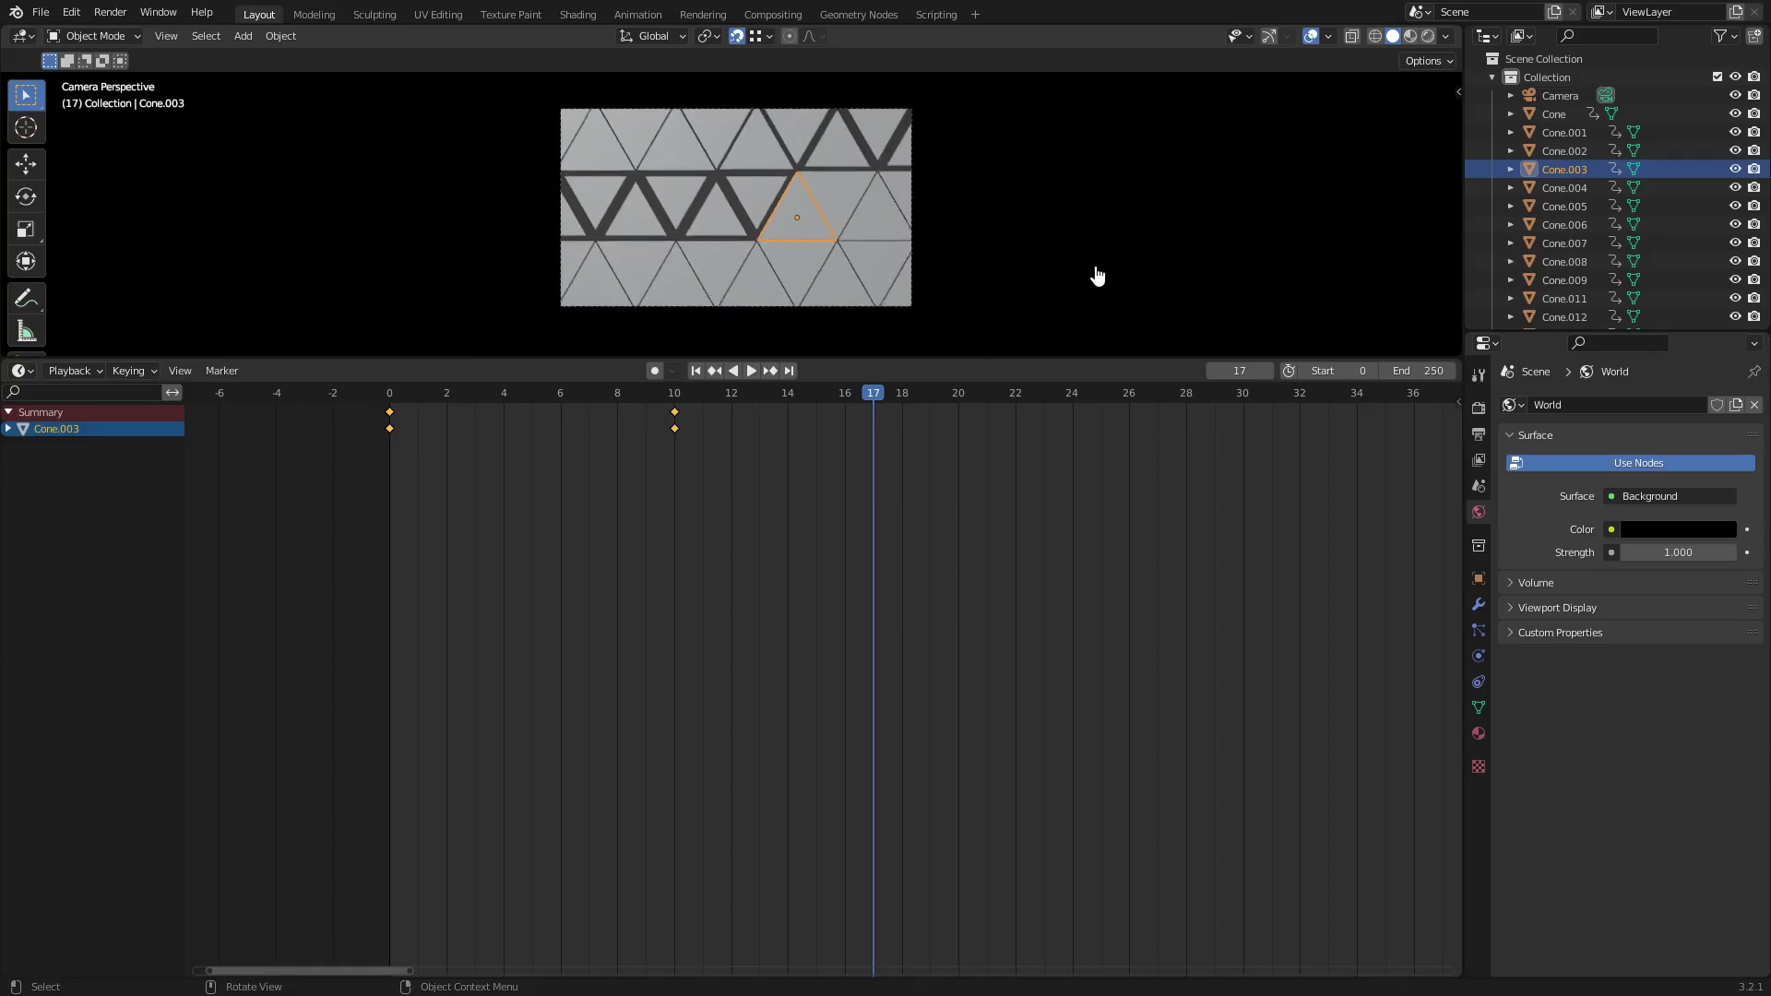
middle_click_drag(981, 249, 879, 249, "shift")
scroll(1175, 455, "down", 1)
middle_click_drag(1174, 454, 898, 549)
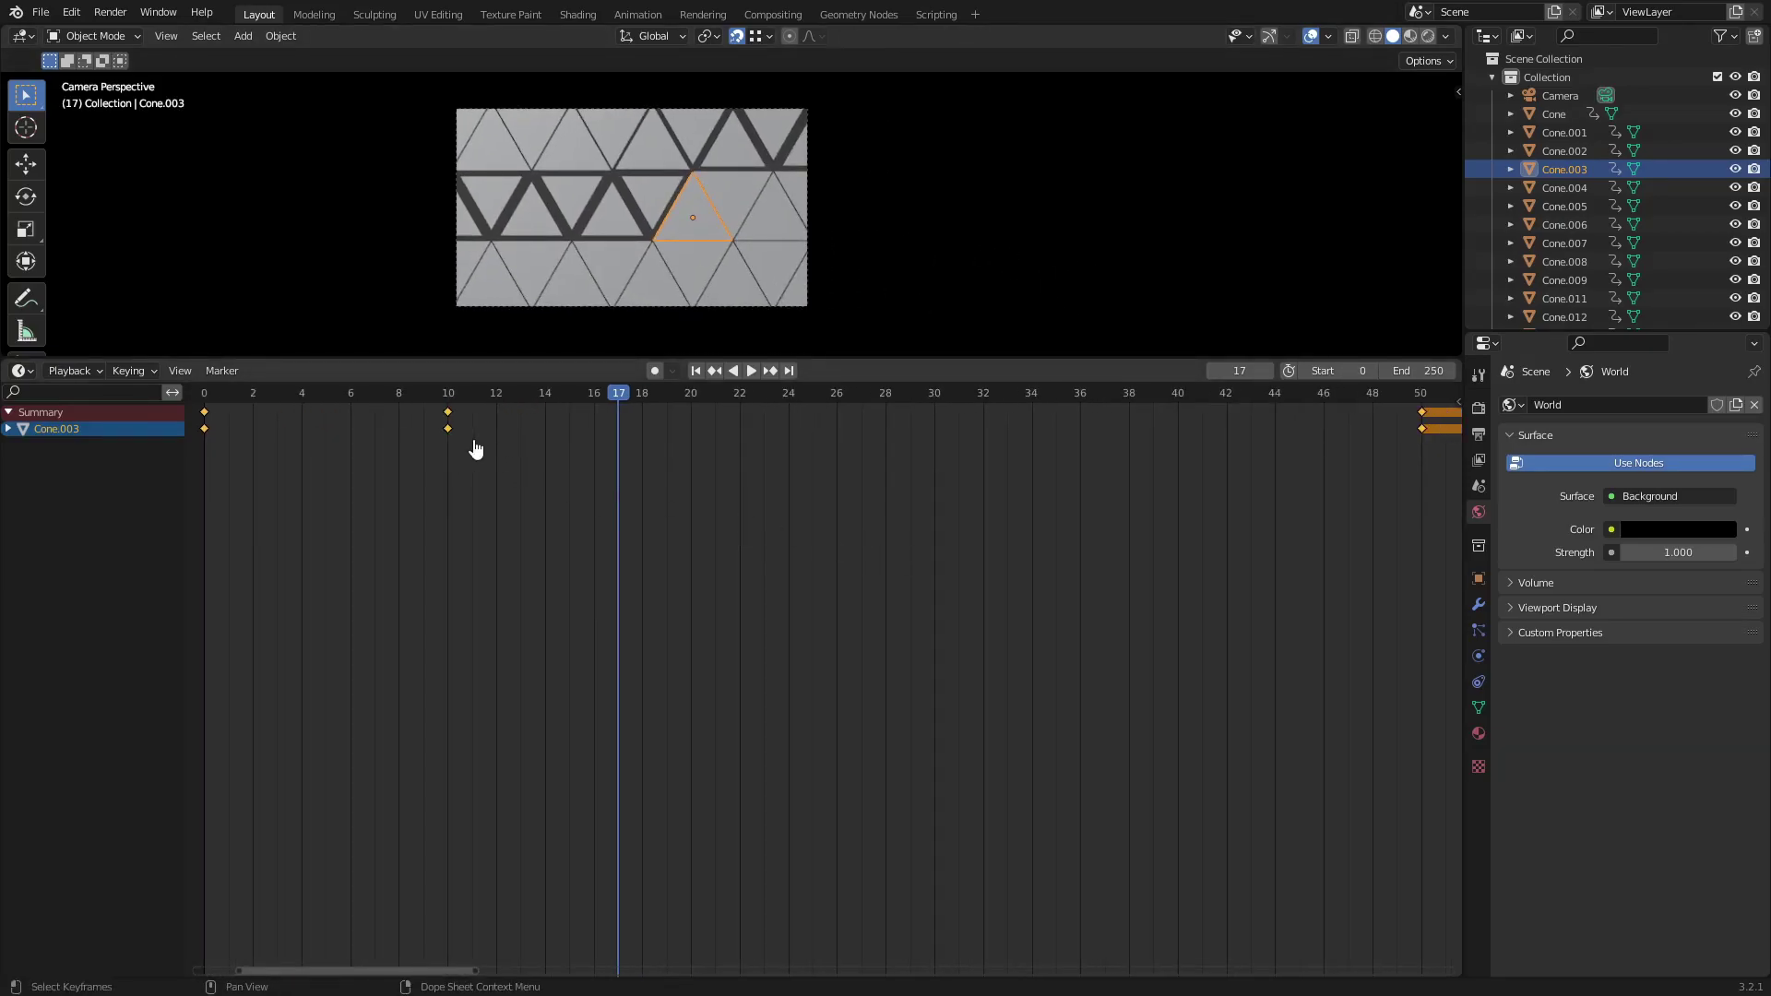
left_click(655, 208)
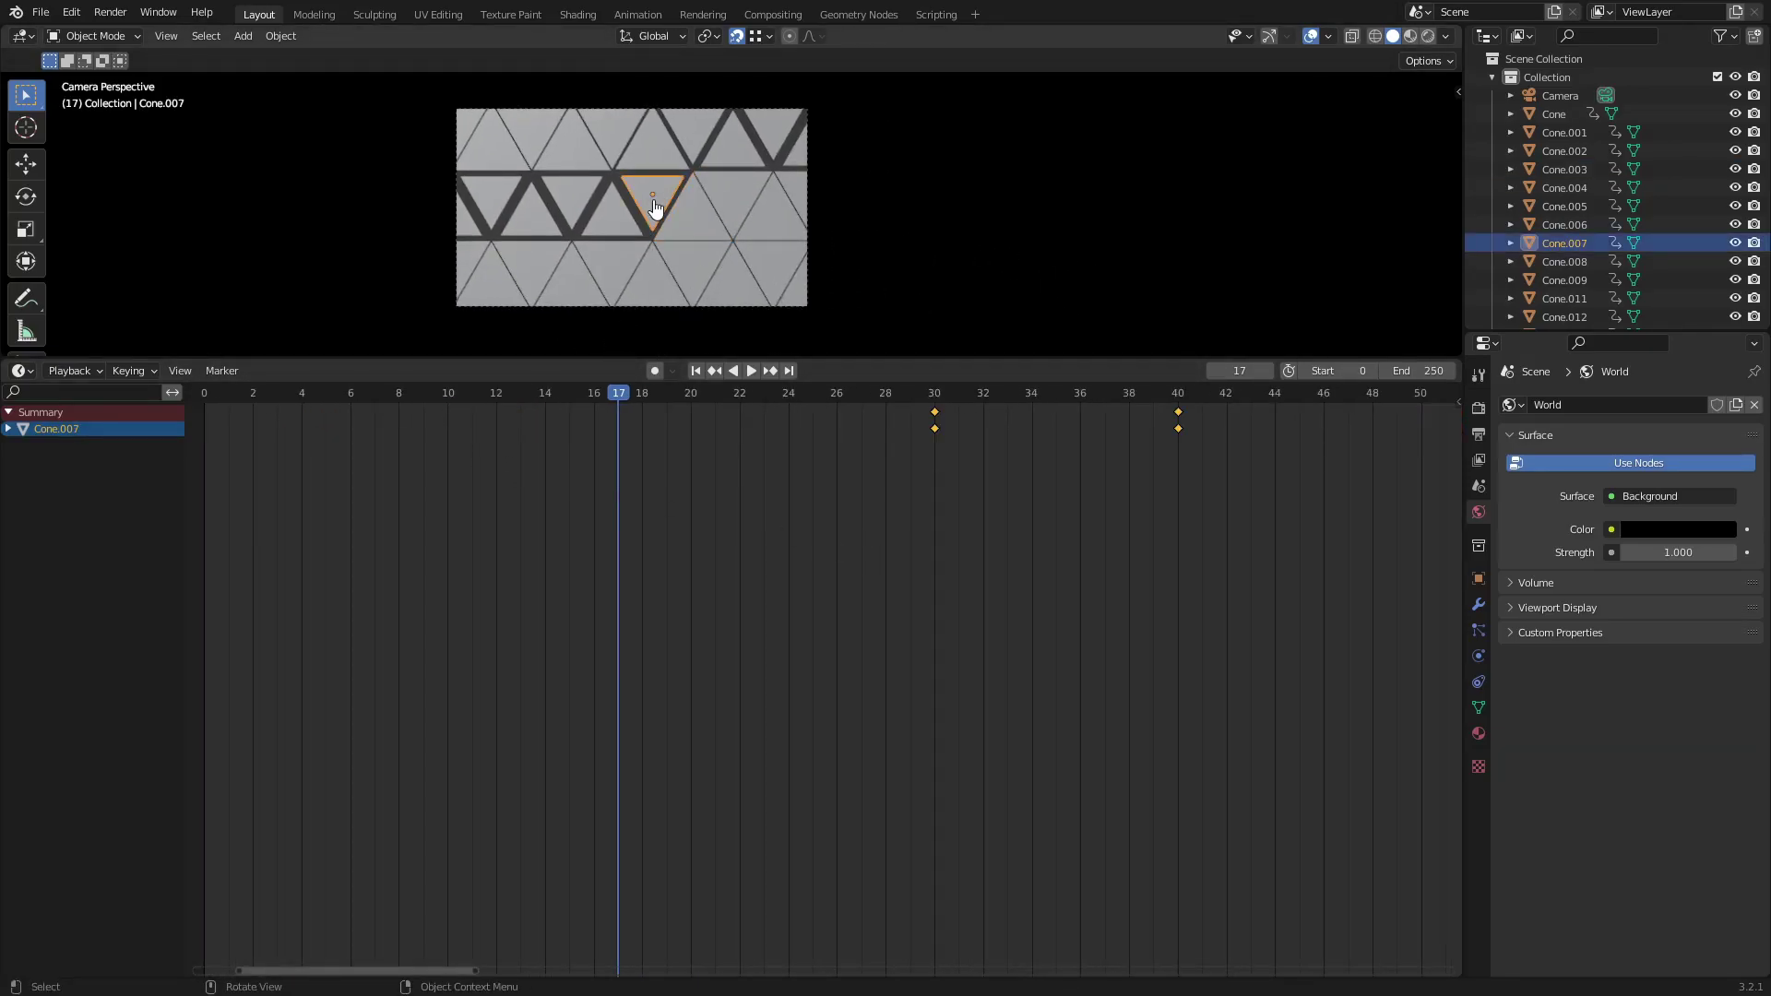
left_click(707, 228)
key("g")
left_click(1199, 510)
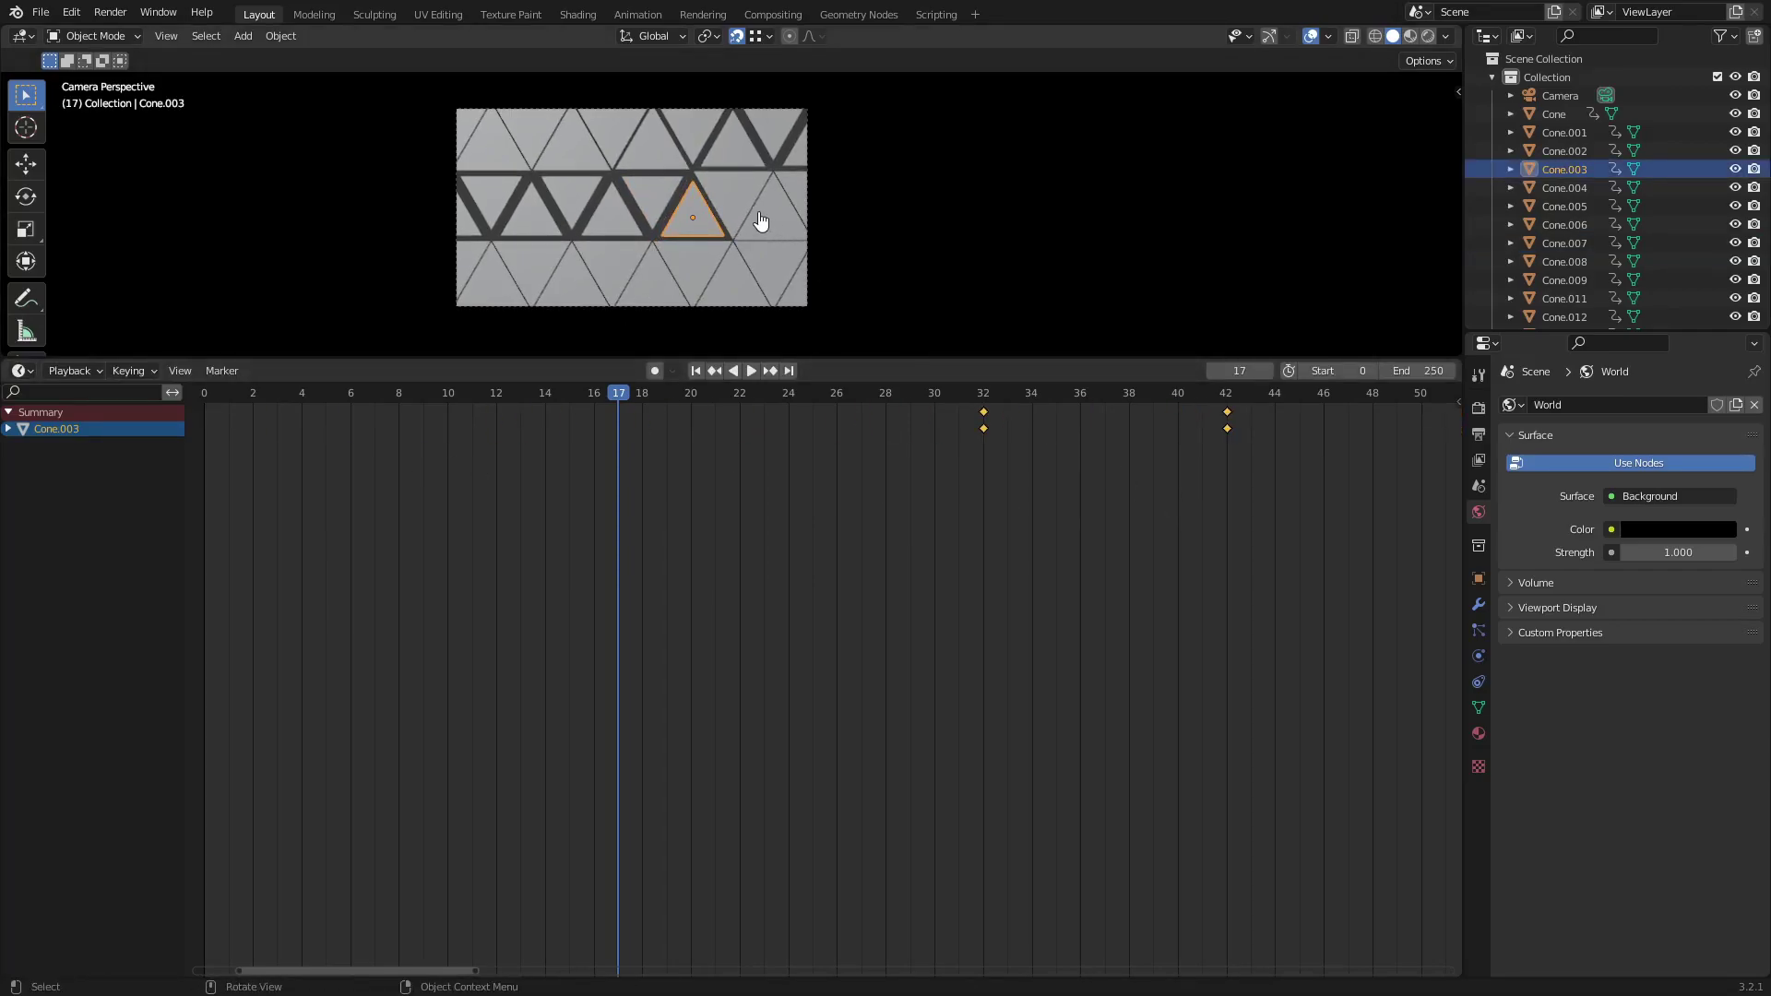
Shift the keyframes of the next middle-row triangles, Cone.008 by 34 frames and Cone.004 by 36 frames.
left_click(752, 212)
key("g")
left_click(1305, 510)
left_click(773, 226)
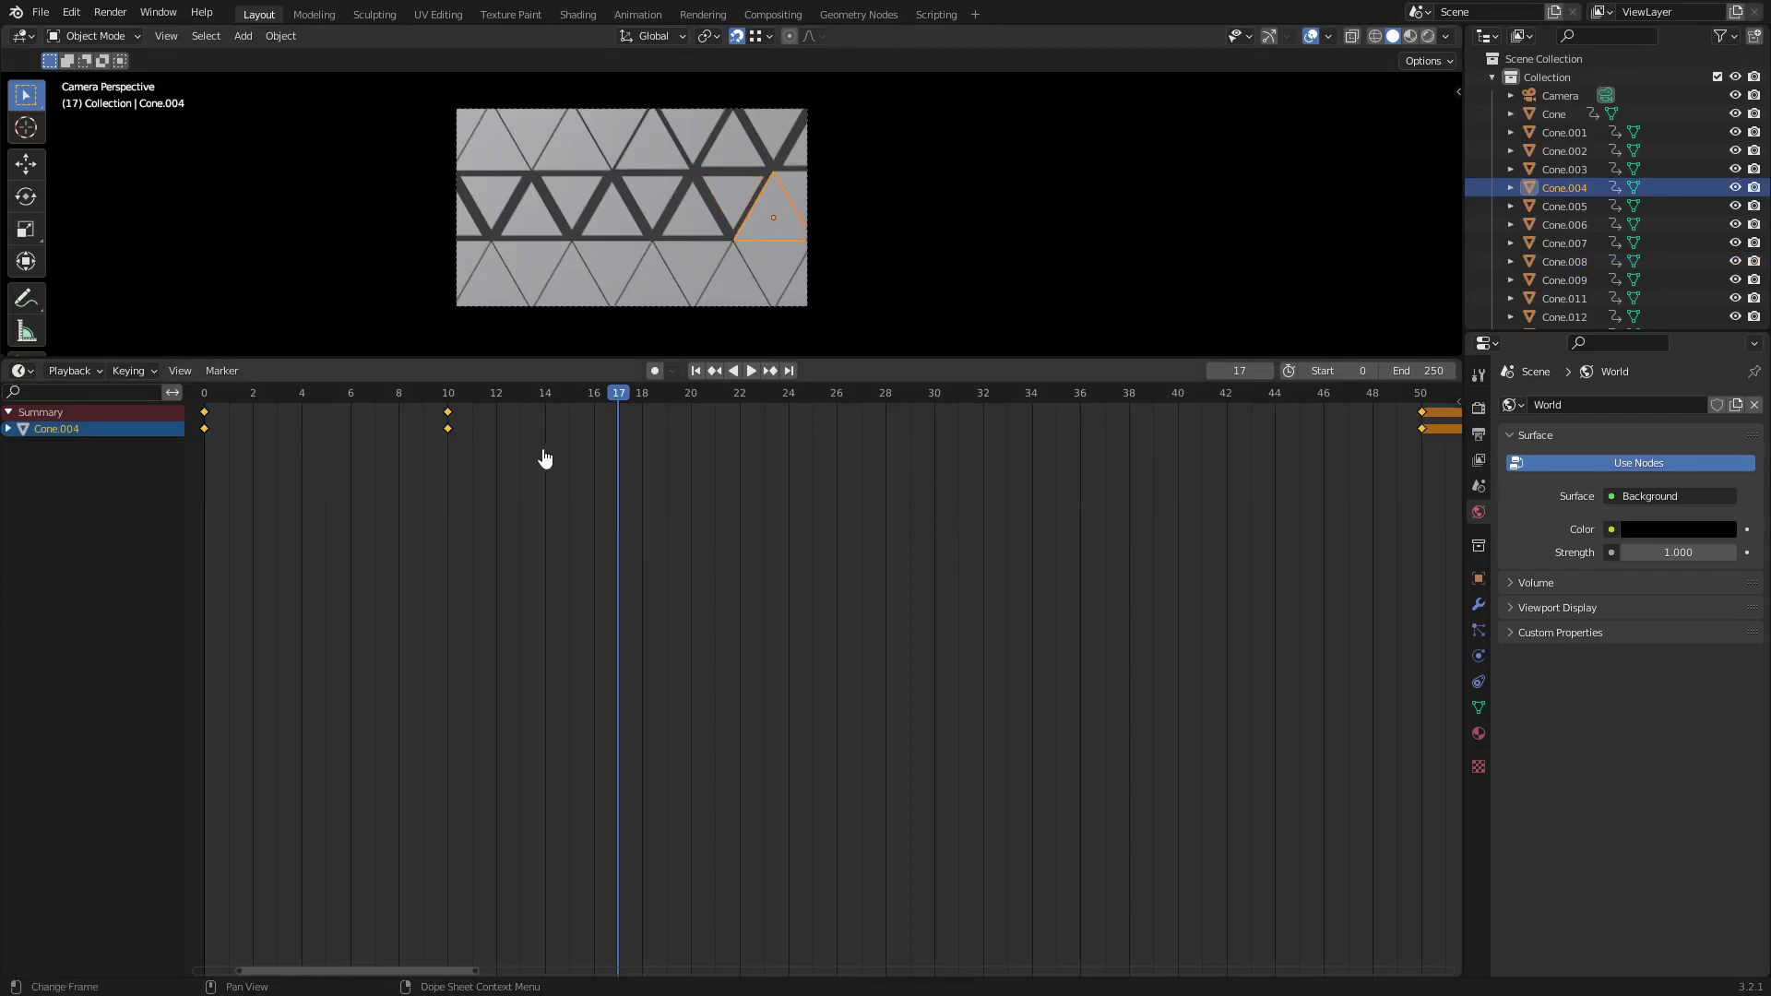
key("g")
left_click(1418, 502)
Shift the keyframes of Cone.009 at the end of the middle row by 38 frames and of Cone.015, starting the bottom row, by 40.
left_click(781, 197)
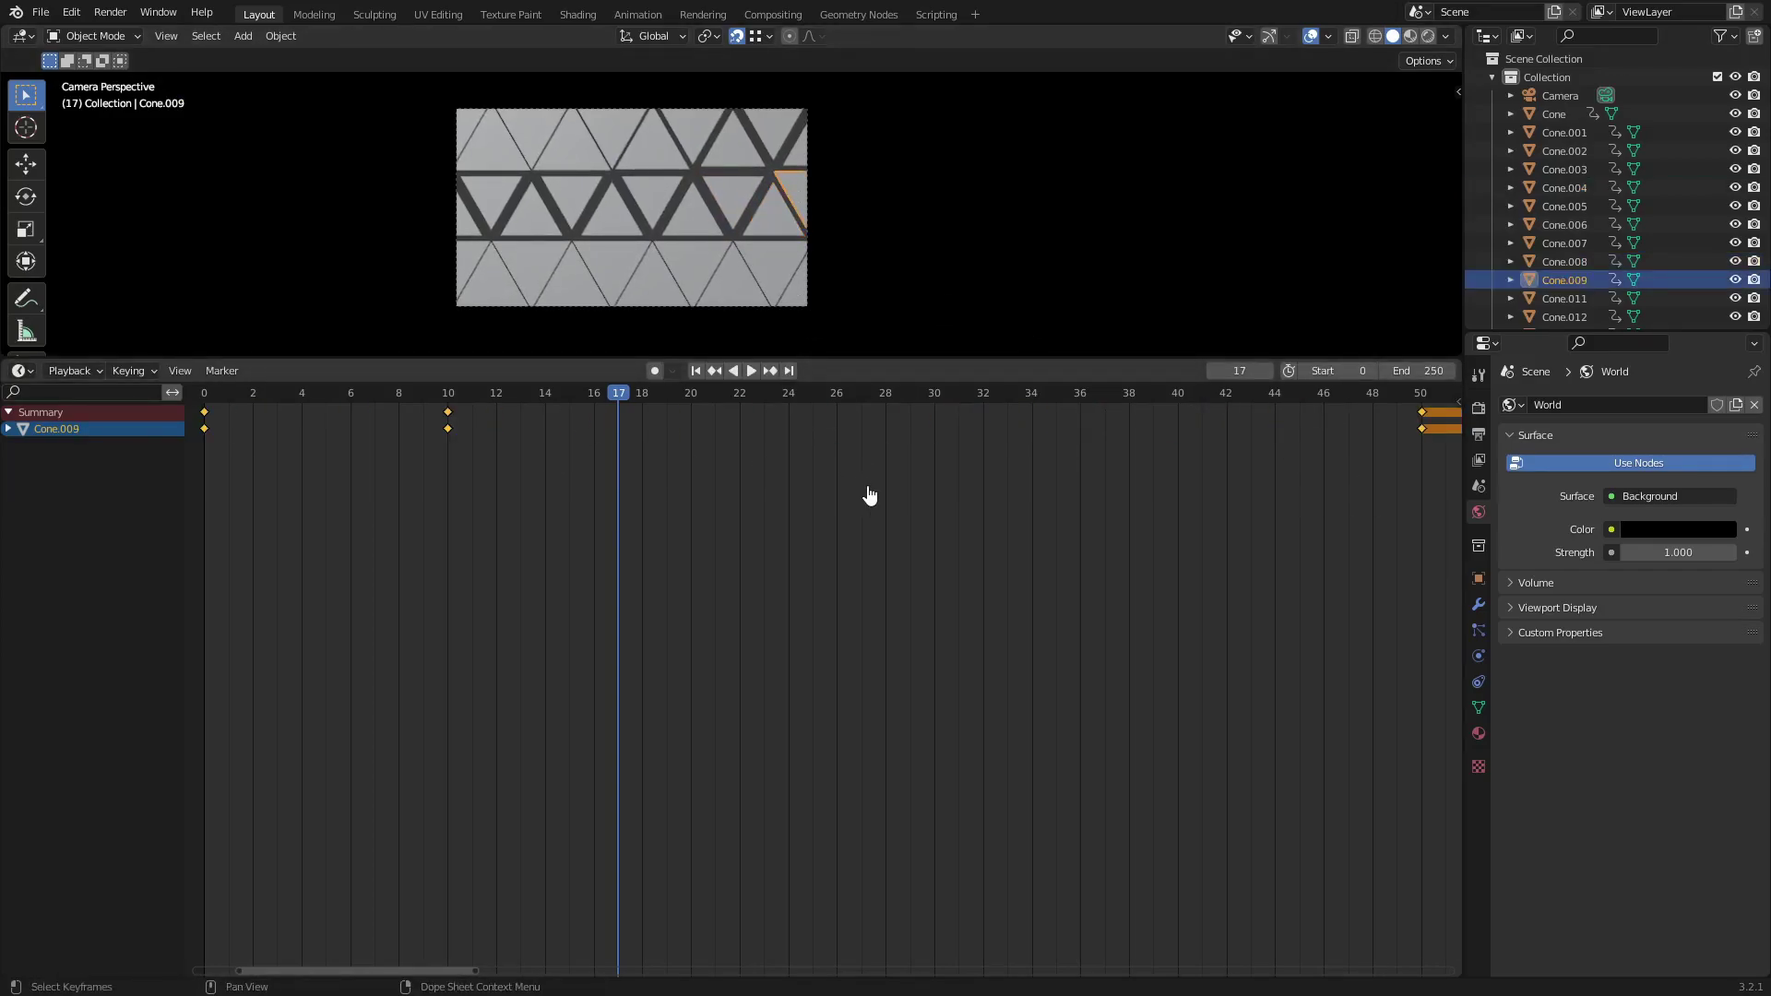
key("g")
left_click(1189, 499)
left_click(474, 266)
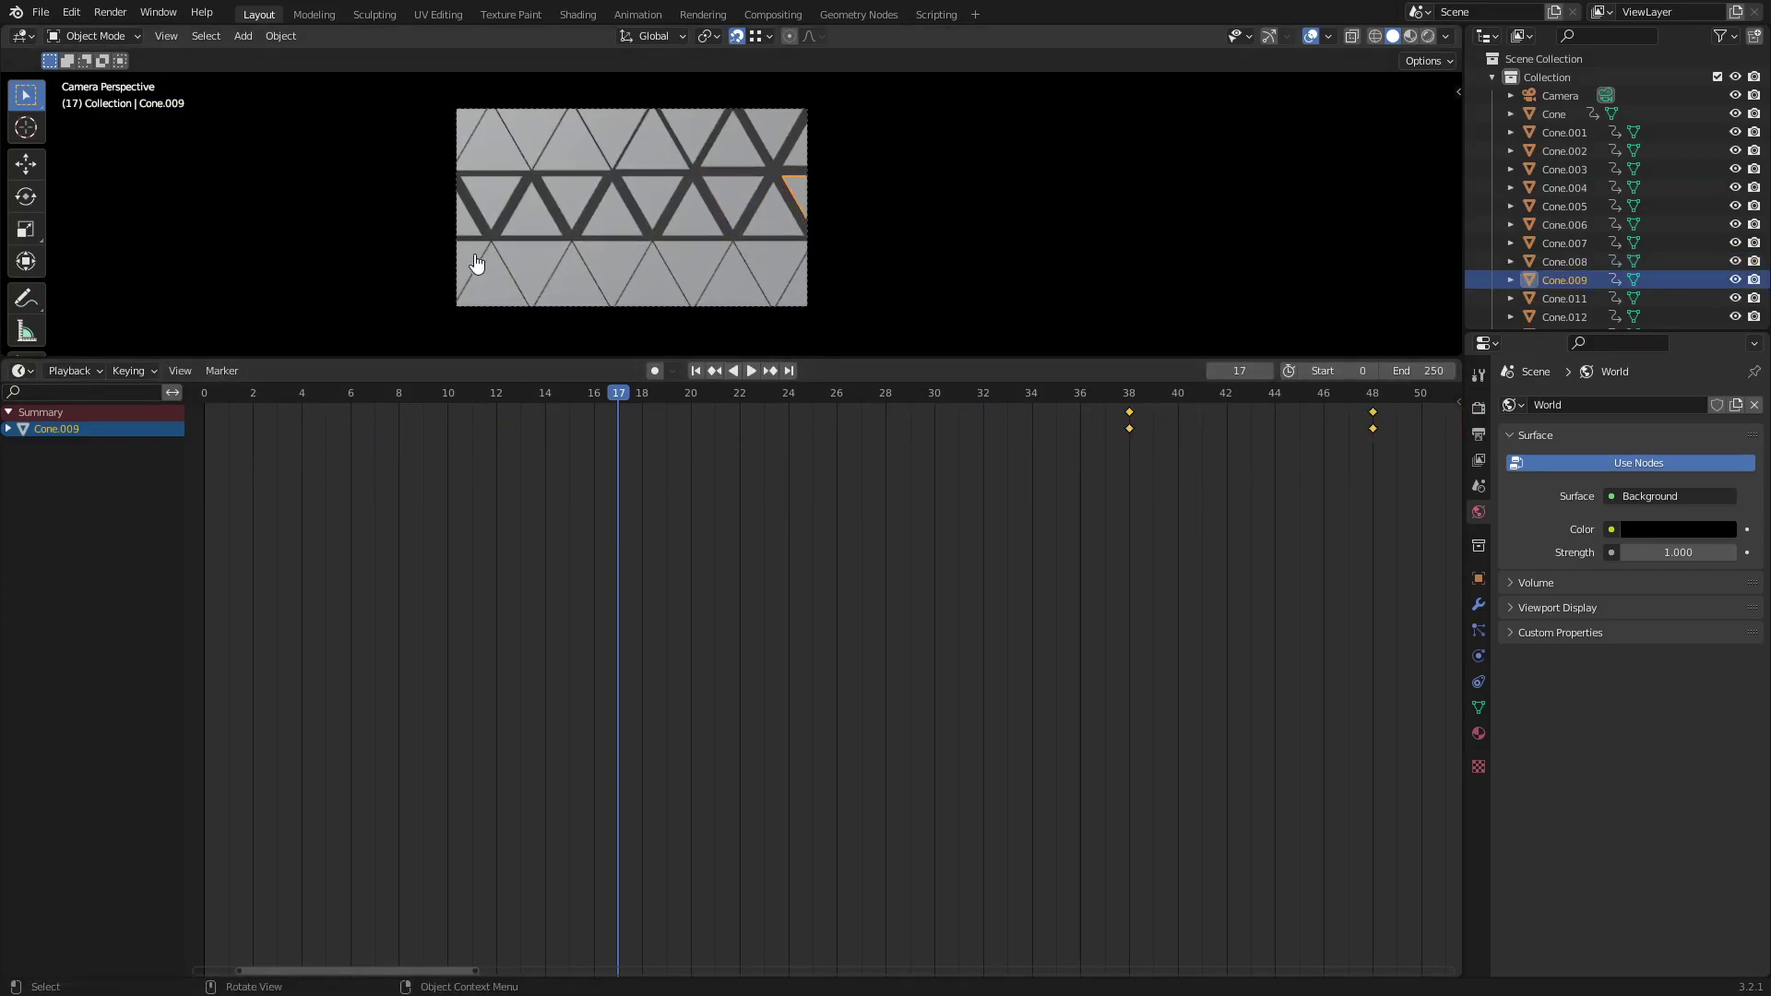
key("g")
left_click(1290, 498)
Shift the keyframes of the next bottom-row triangles, Cone.011 by 42 frames and Cone.016 by 44 frames.
left_click(491, 279)
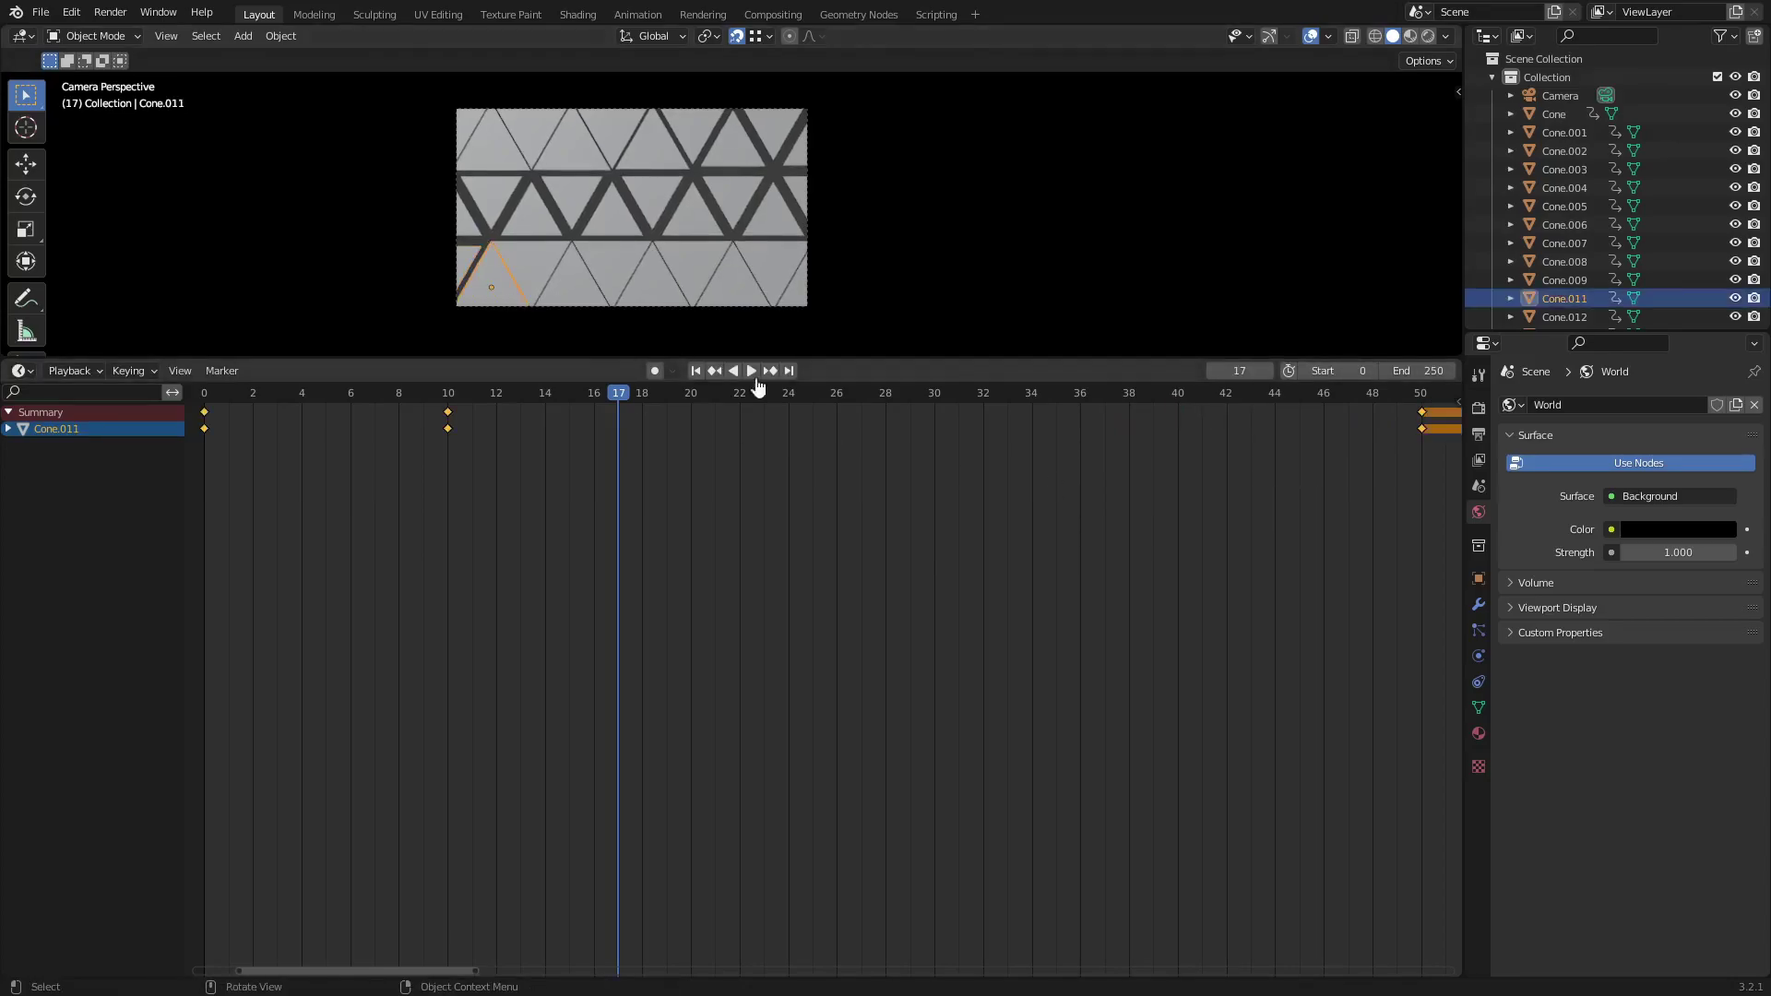
key("g")
left_click(350, 476)
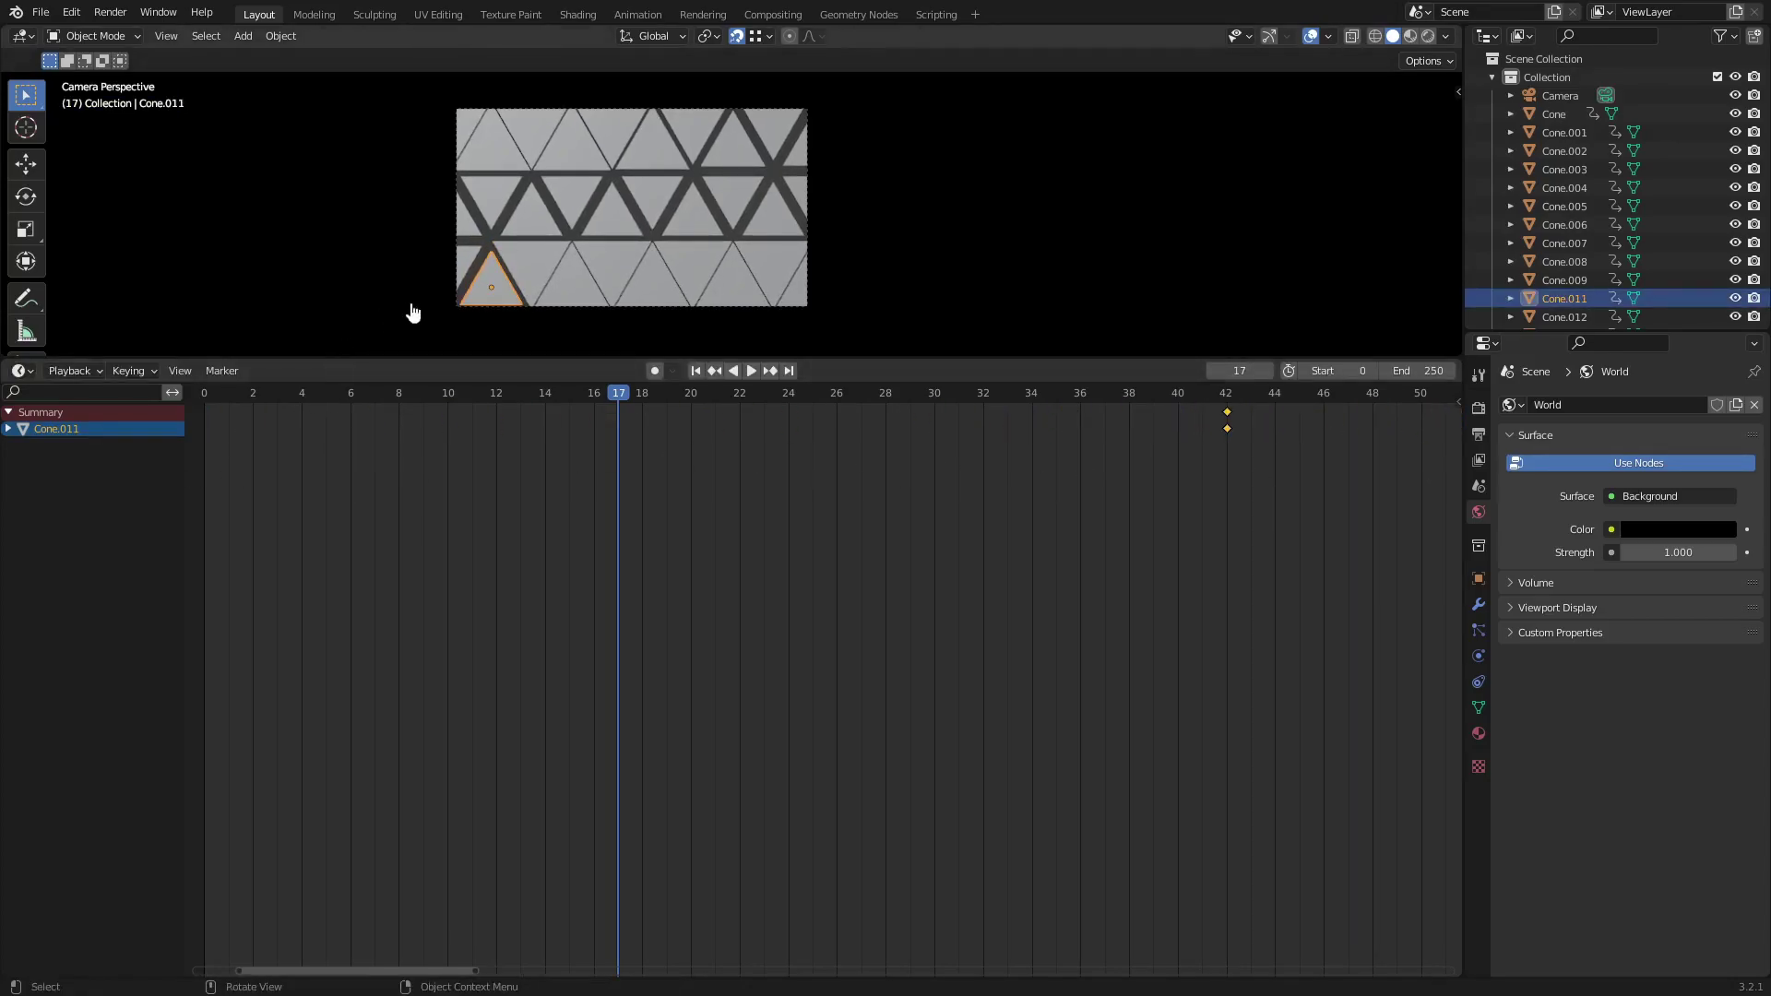
left_click(463, 275)
left_click(478, 267)
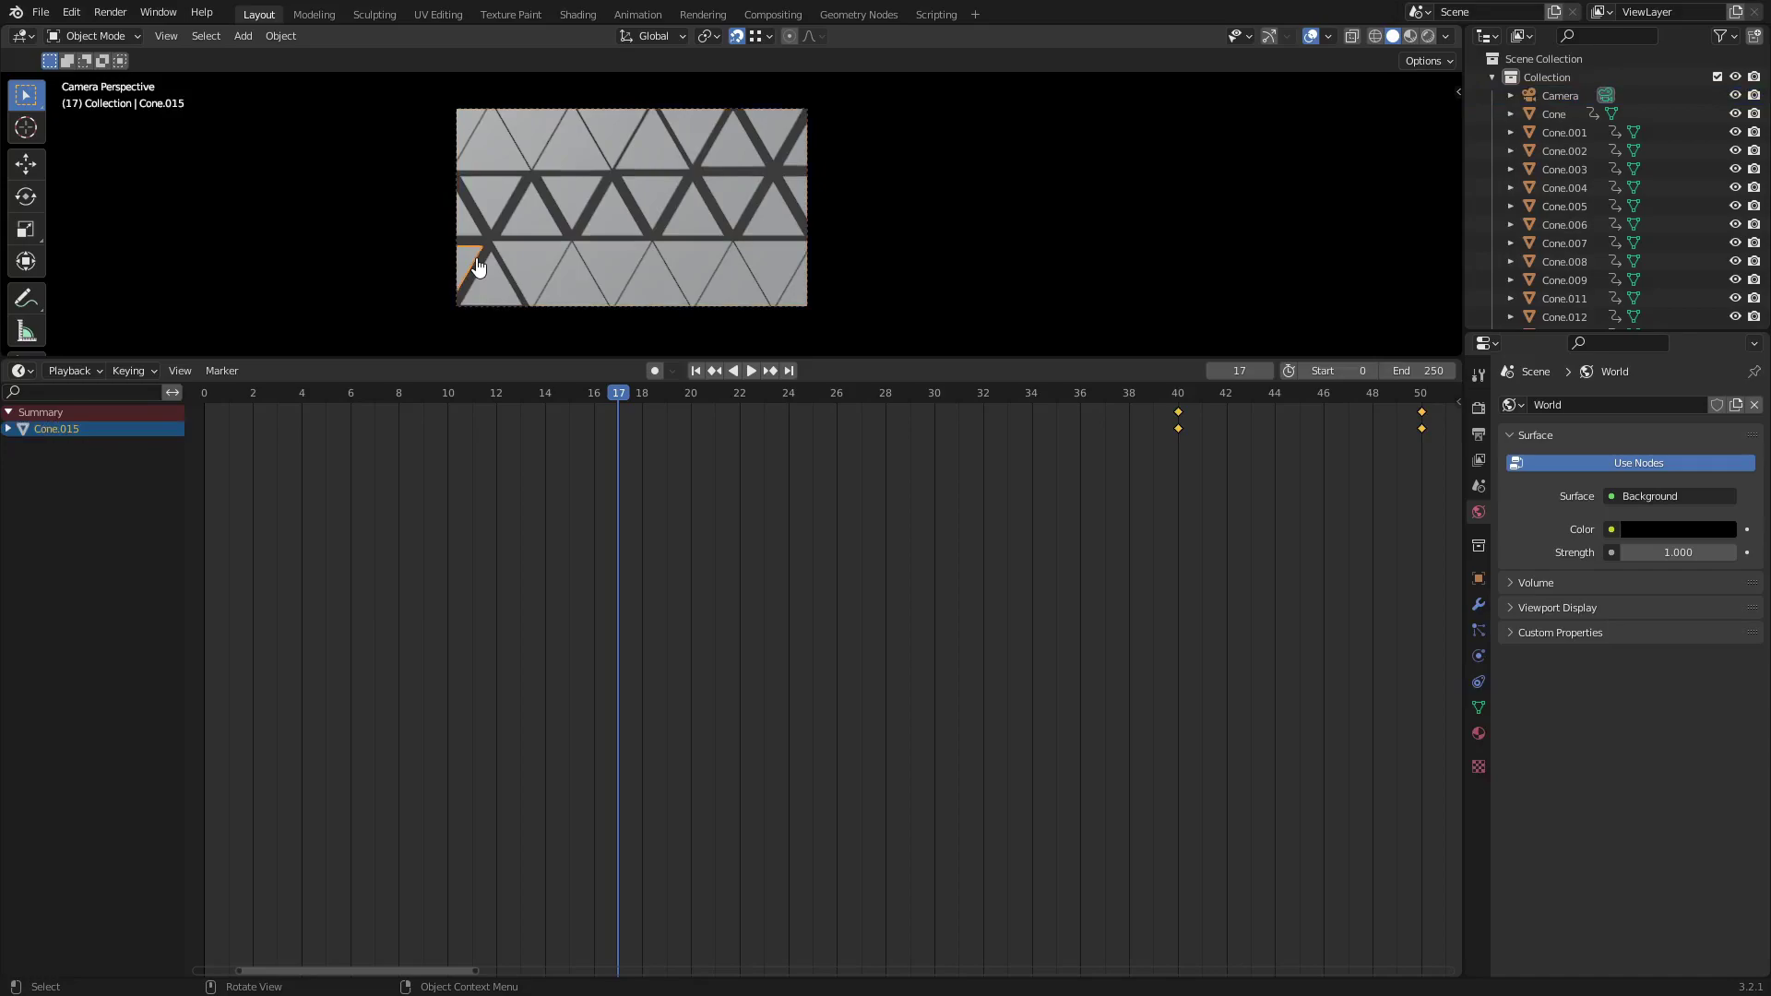
left_click(488, 279)
left_click(532, 284)
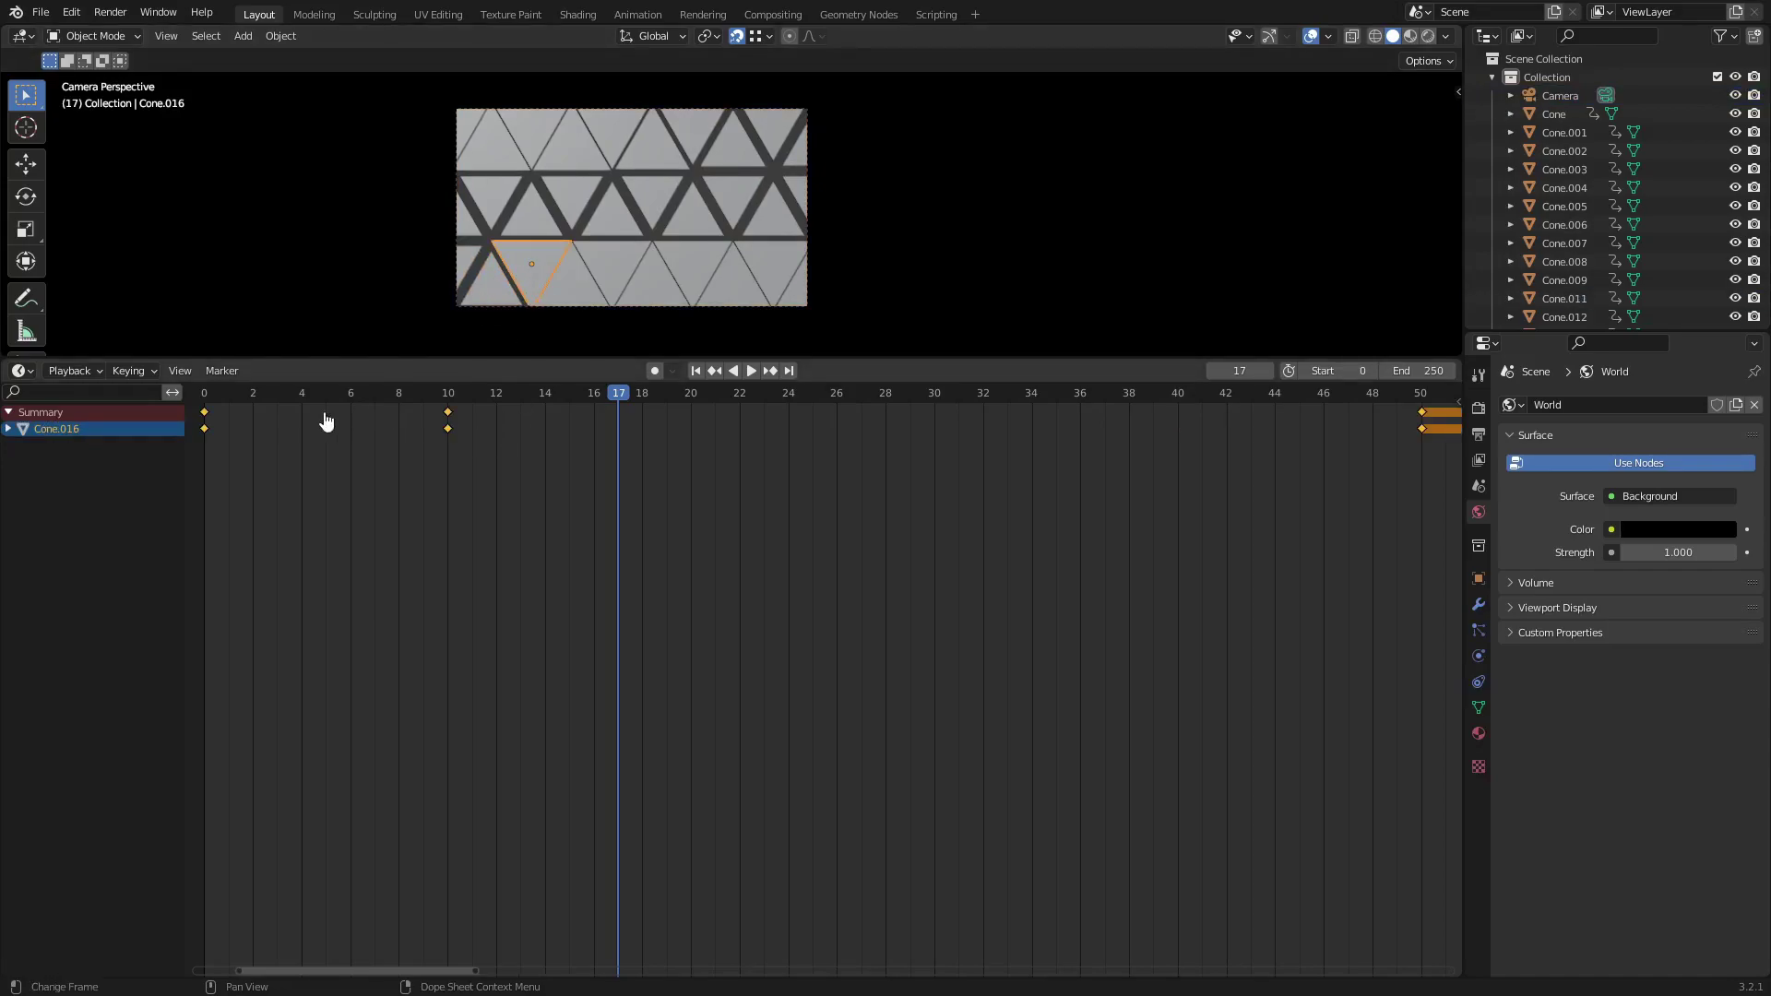
key("g")
left_click(1305, 495)
Continue the bottom-row stagger by shifting the keyframes of Cone.012 by 46 frames and Cone.017 by 48 frames.
left_click(566, 289)
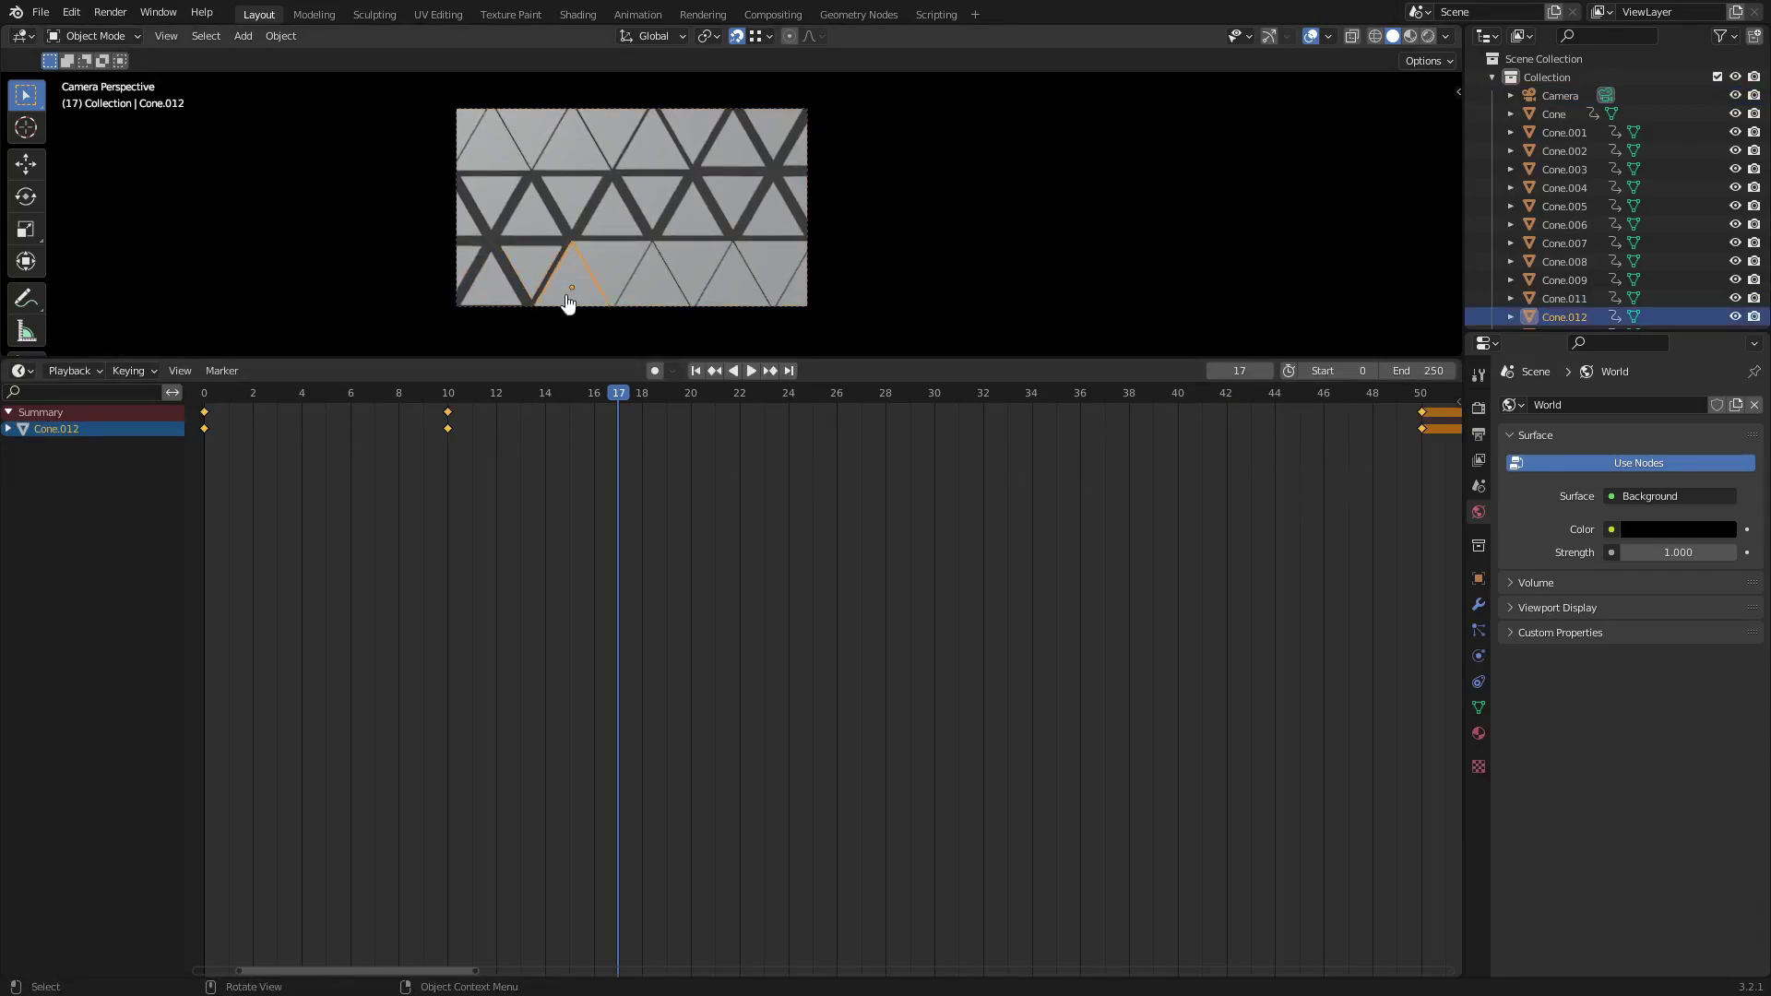
key("g")
left_click(1402, 508)
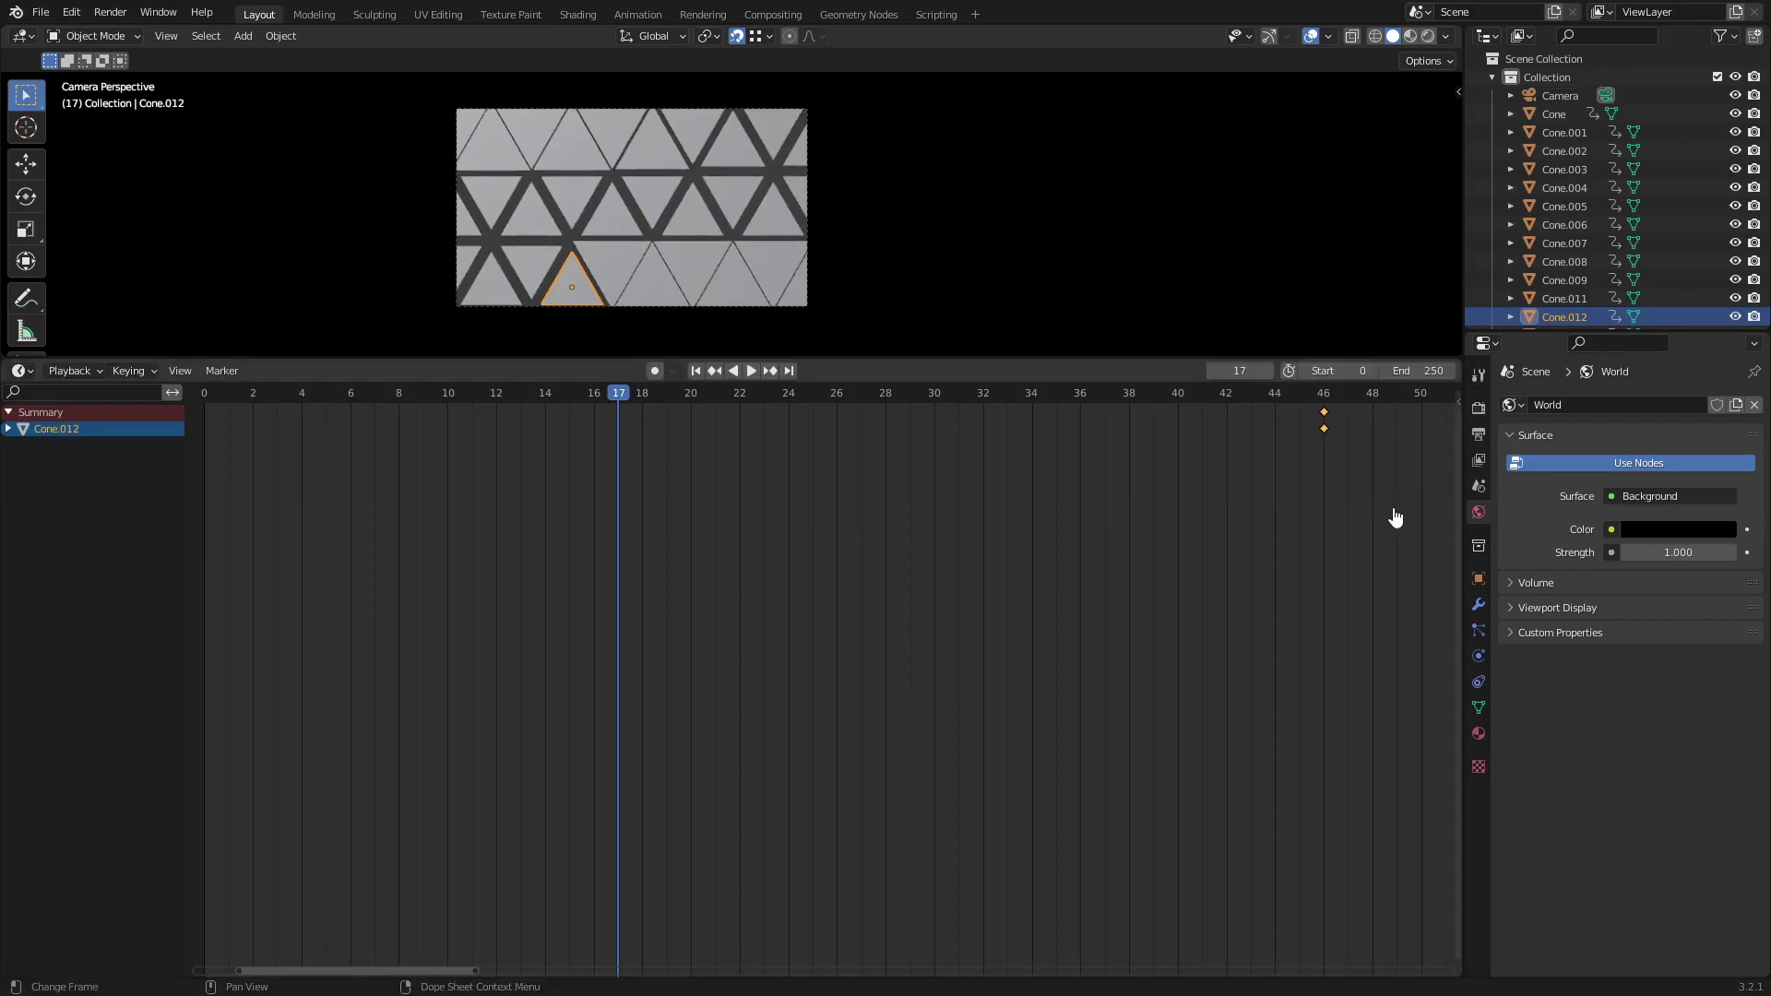
left_click(531, 272)
left_click(578, 293)
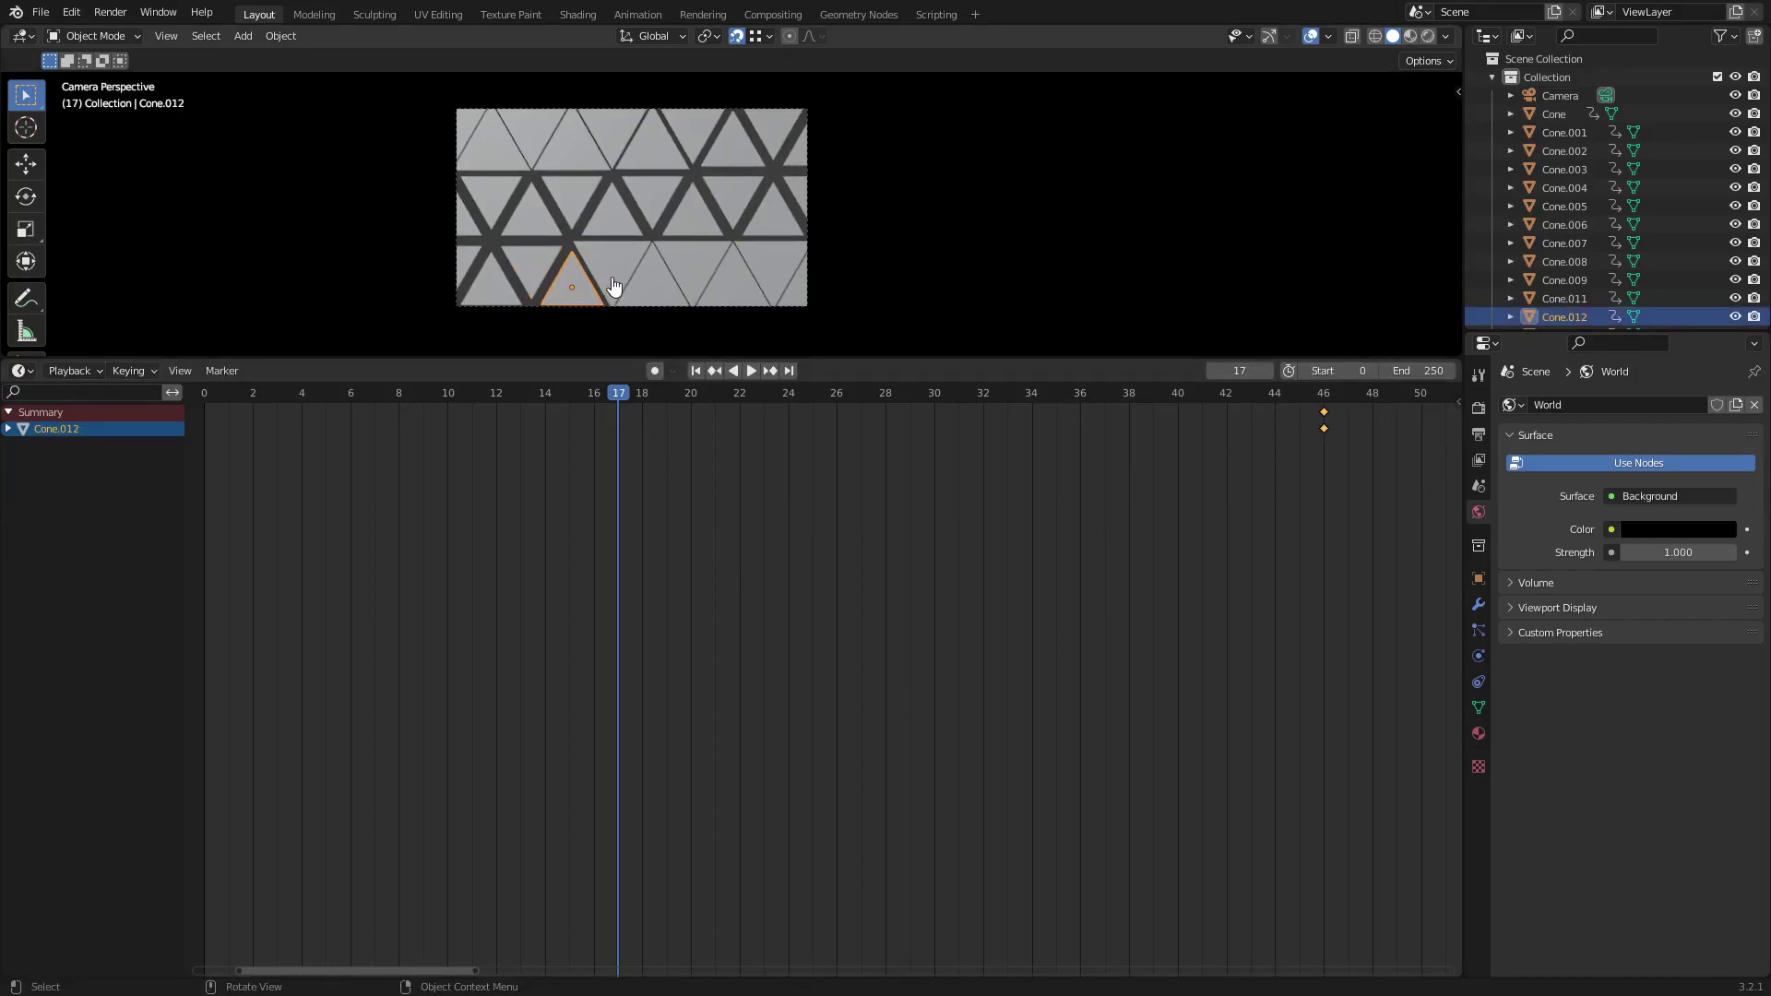
left_click(614, 287)
key("g")
left_click(348, 515)
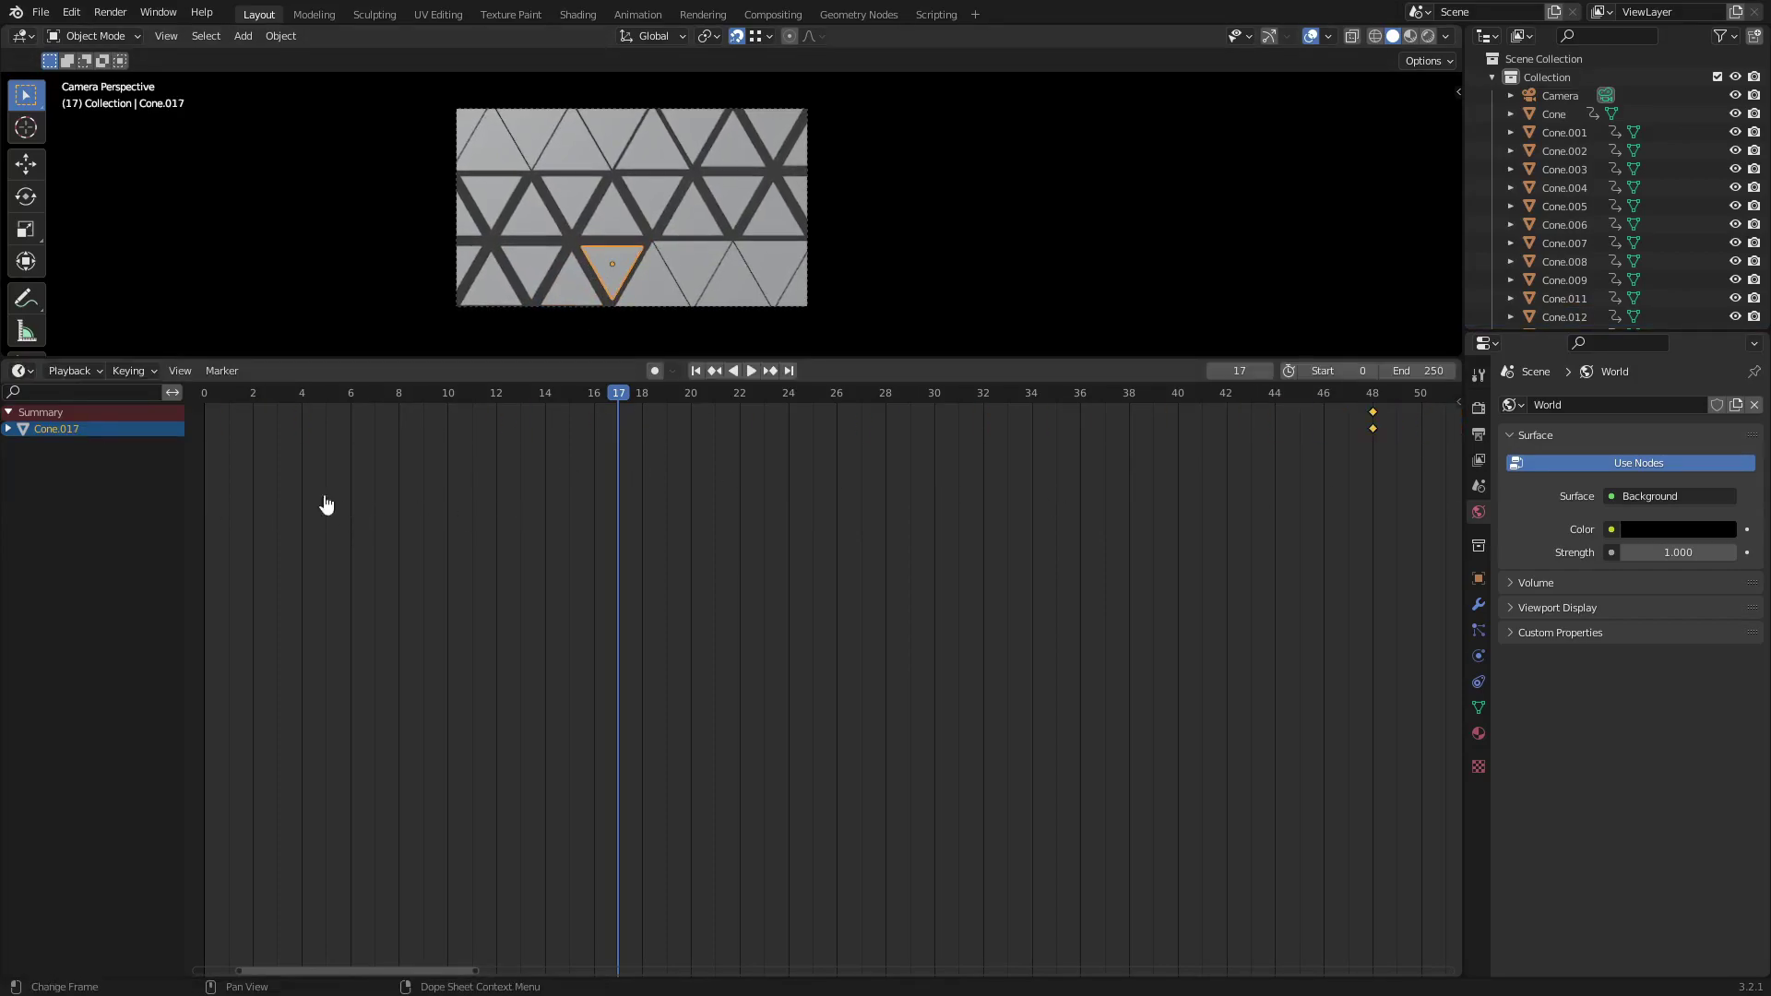
Shift the keyframes of Cone.018, the inverted bottom-row triangle two places after Cone.017, 50 frames later.
middle_click_drag(858, 475, 961, 581)
middle_click_drag(637, 443, 787, 443)
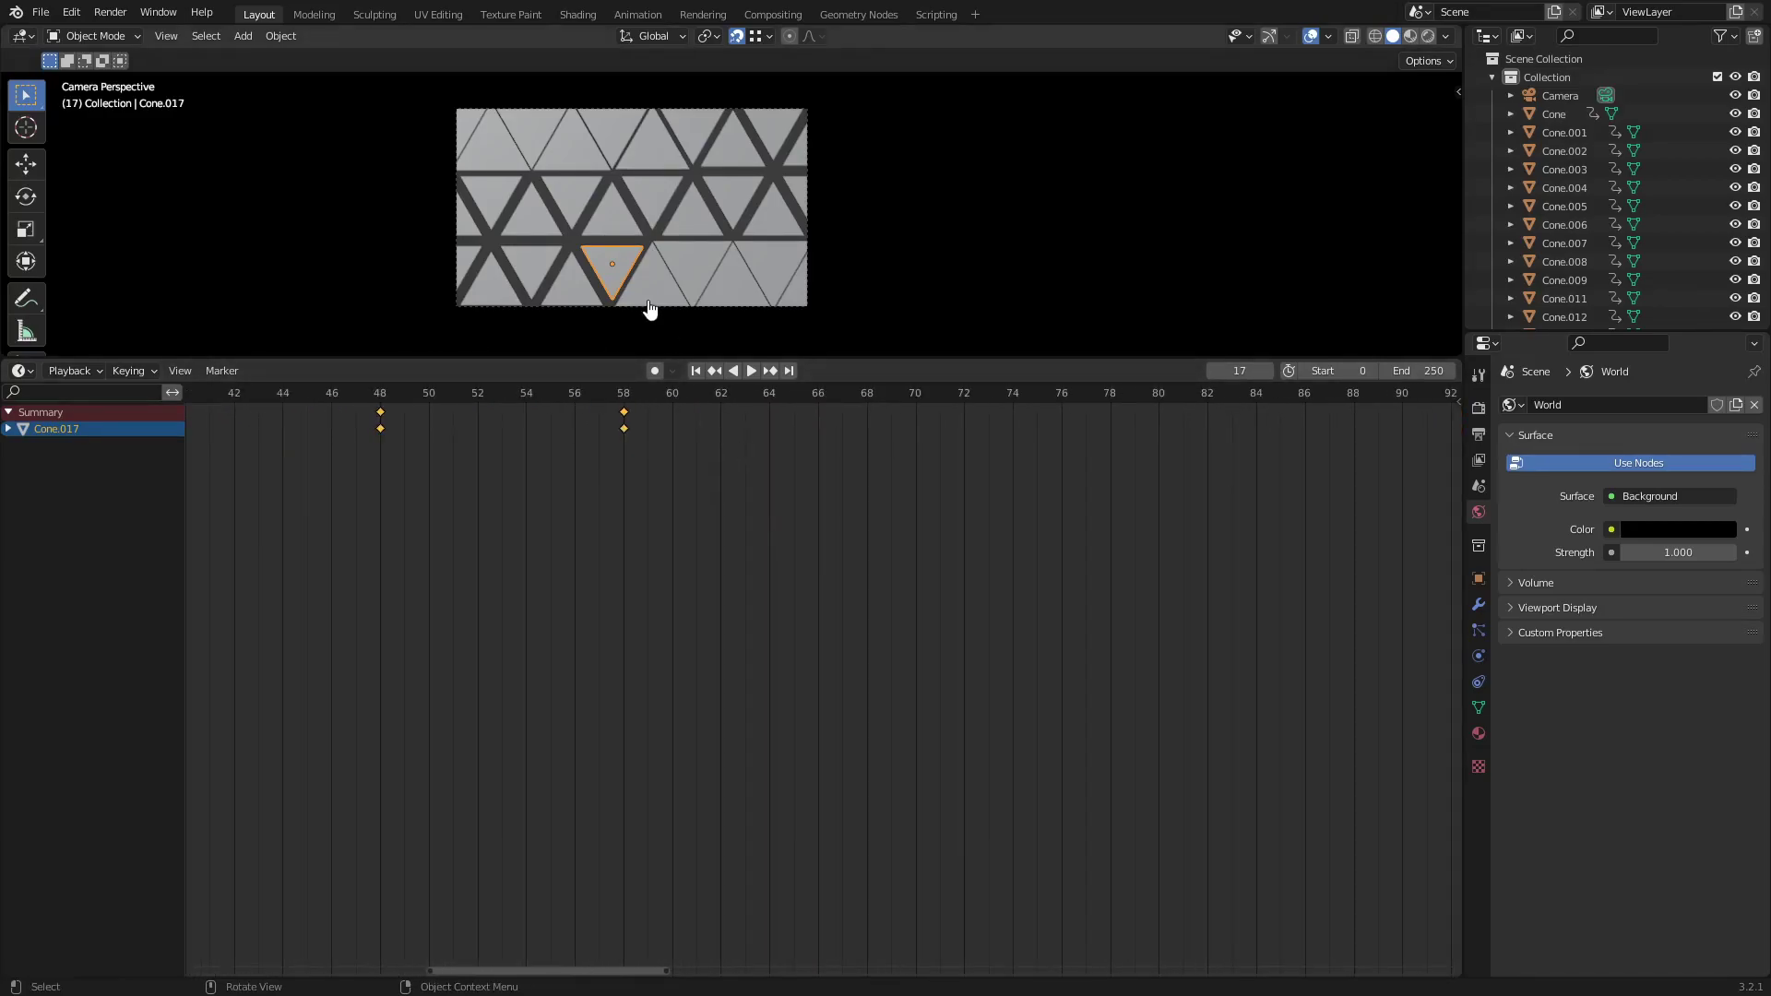
left_click(645, 300)
left_click(625, 284)
left_click(664, 295)
left_click(595, 288)
left_click(663, 284)
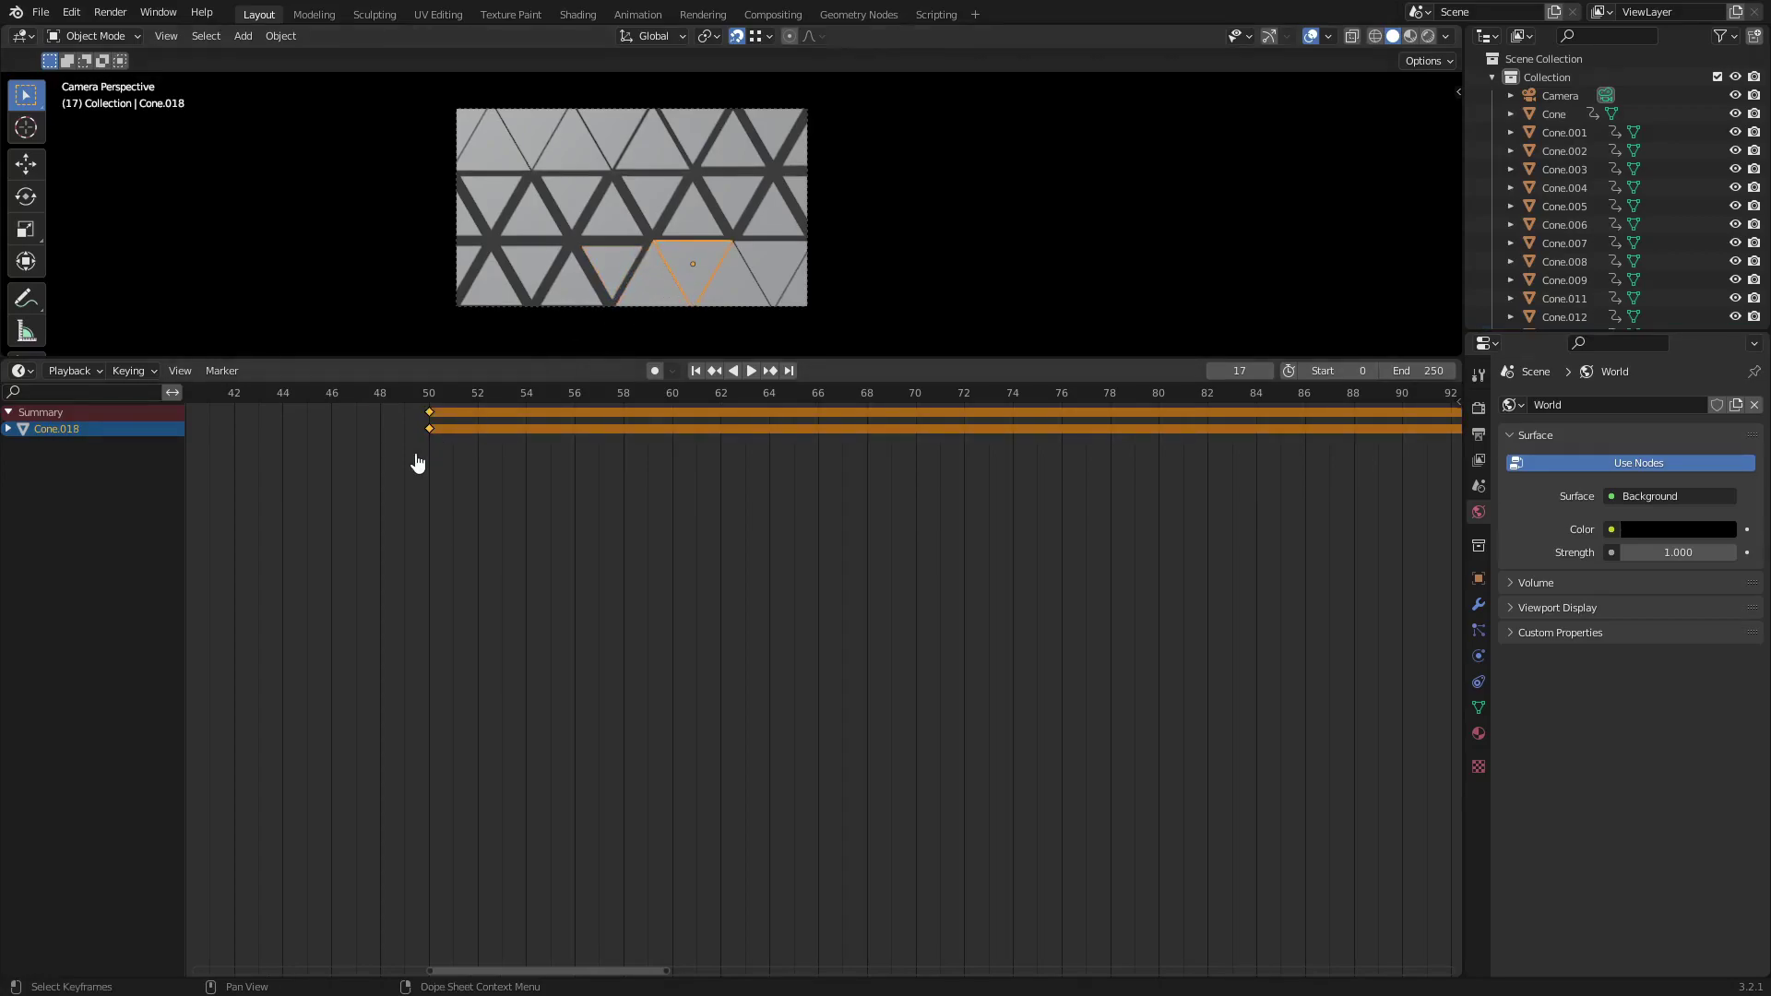
scroll(471, 517, "down", 5)
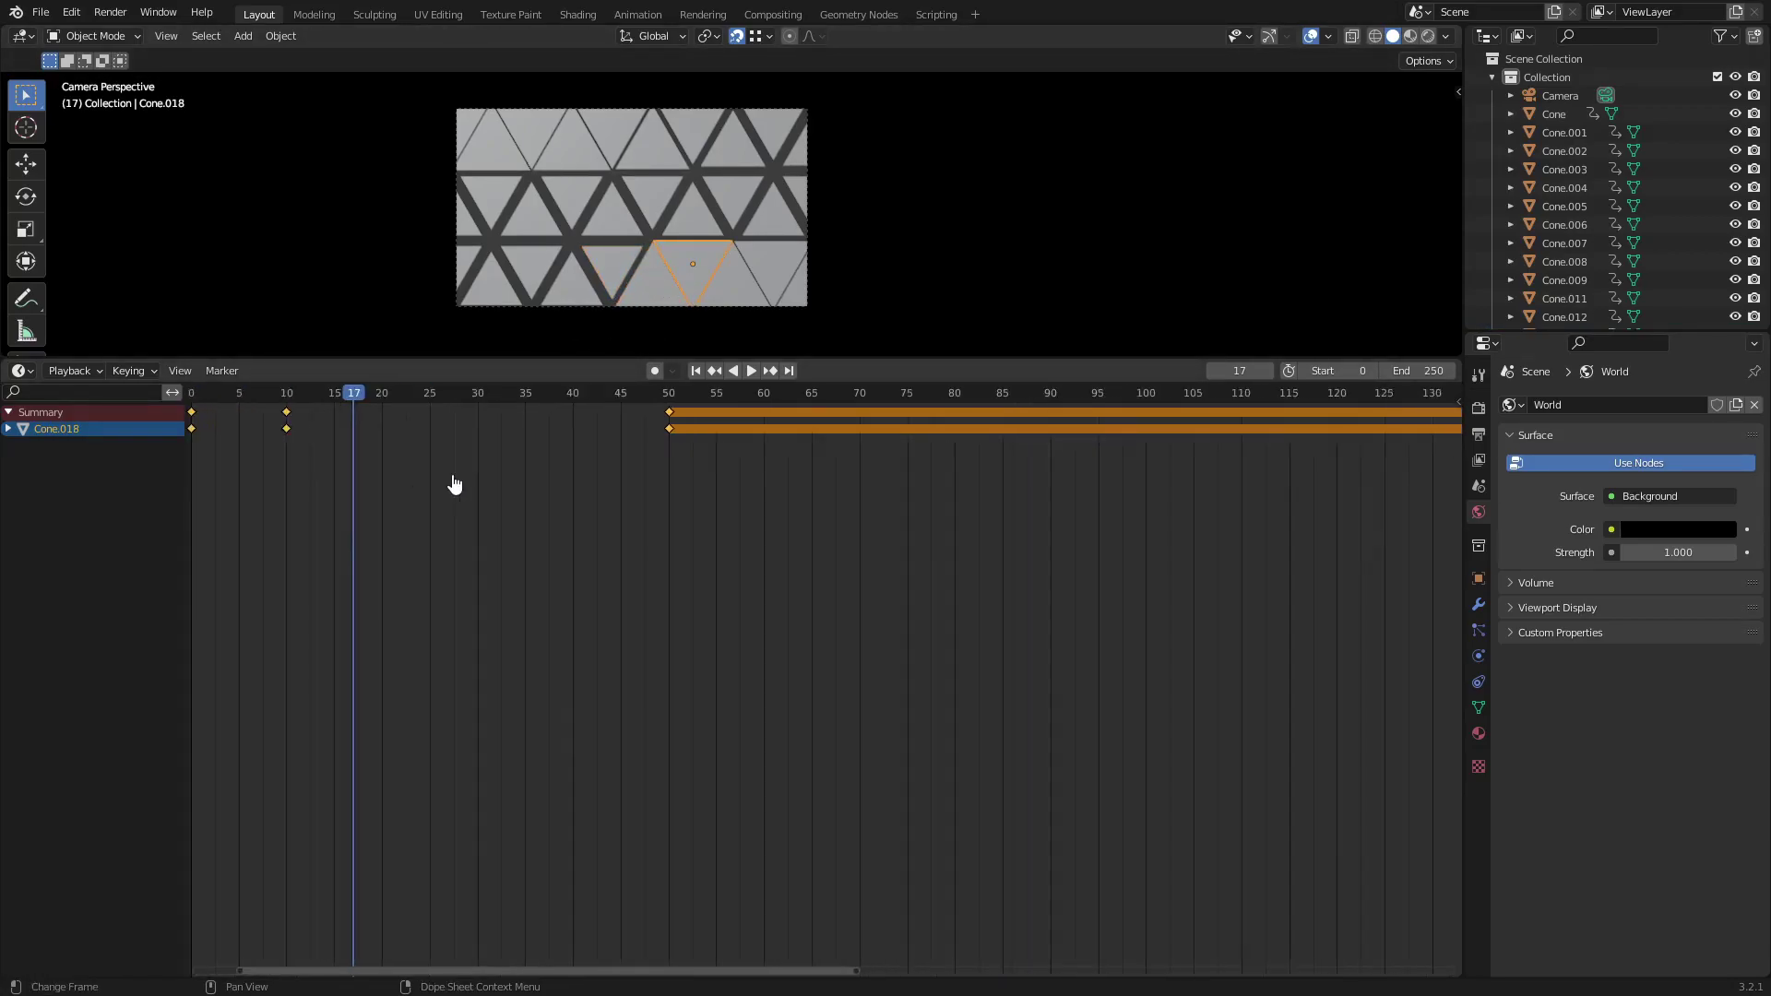
key("g")
left_click(809, 450)
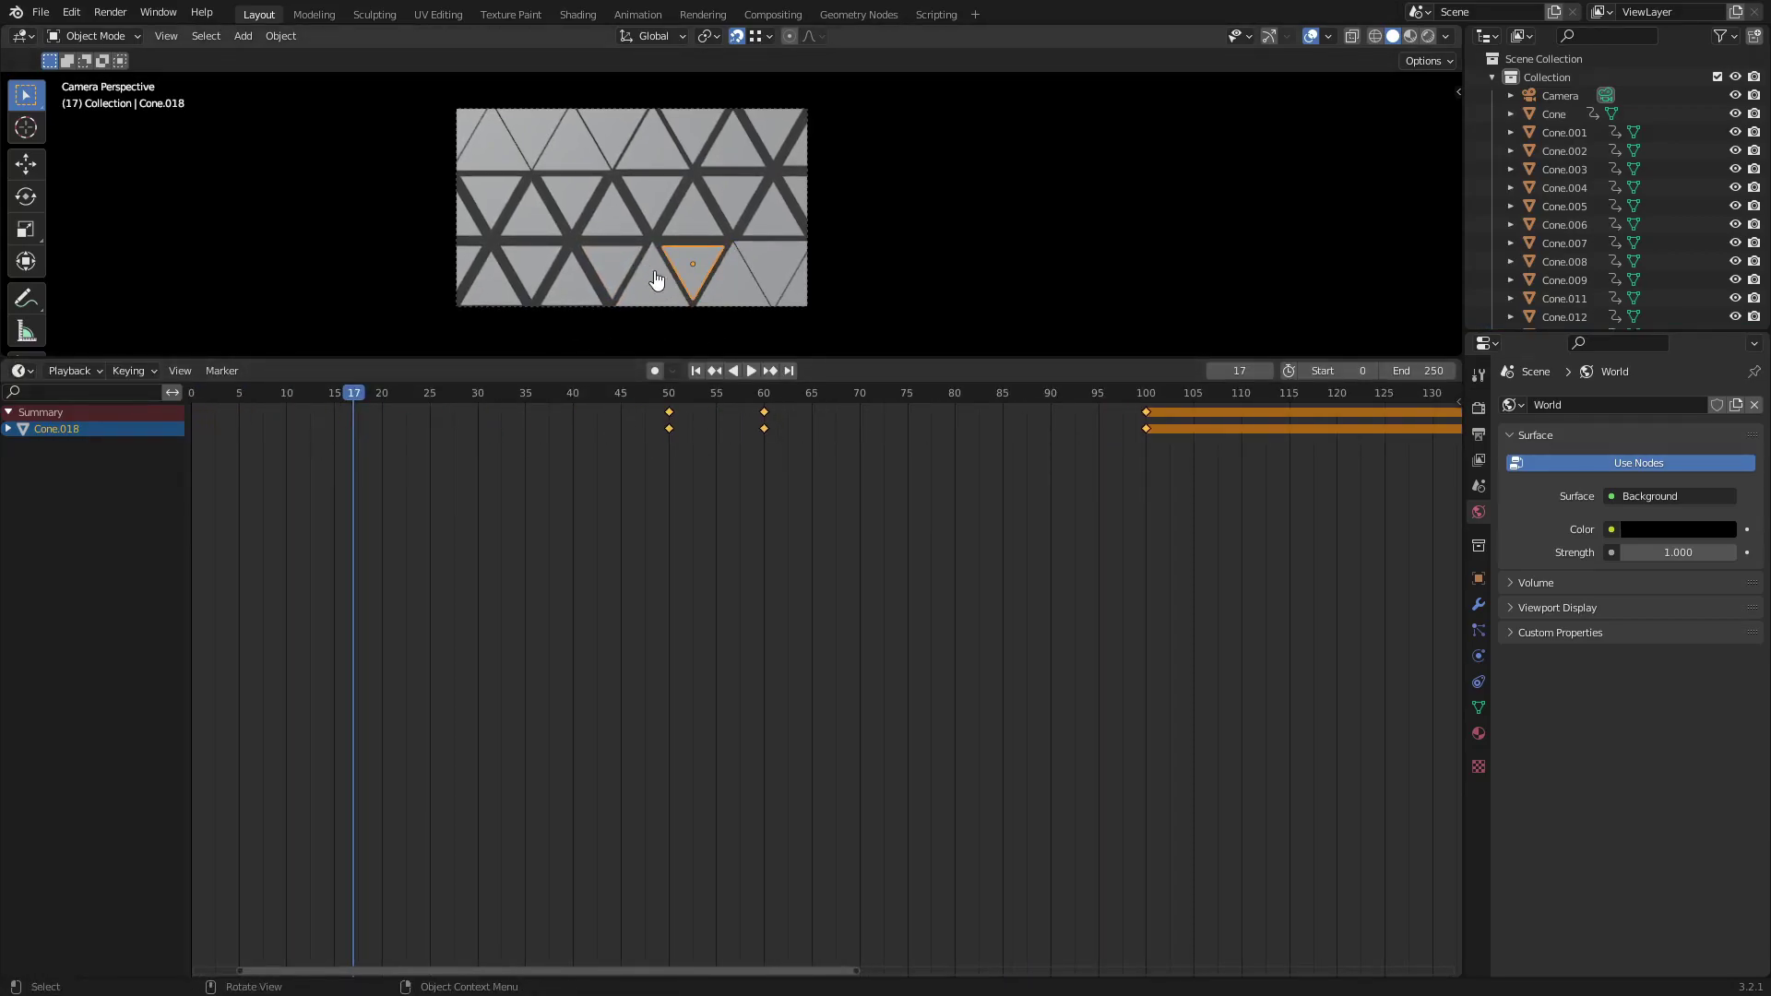
Compare the neighbouring bottom-row triangles' keyframes and delay Cone.018's keyframes 2 more frames to start at frame 52.
left_click(657, 277)
left_click(693, 269)
left_click(641, 279)
left_click(624, 280)
left_click(646, 277)
left_click(692, 270)
scroll(665, 417, "up", 5)
scroll(666, 420, "up", 6)
key("g")
left_click(572, 426)
Shift the keyframes of the next bottom-row triangles, Cone.014 by 54 frames and Cone.019 by 56 frames.
left_click(733, 282)
key("g")
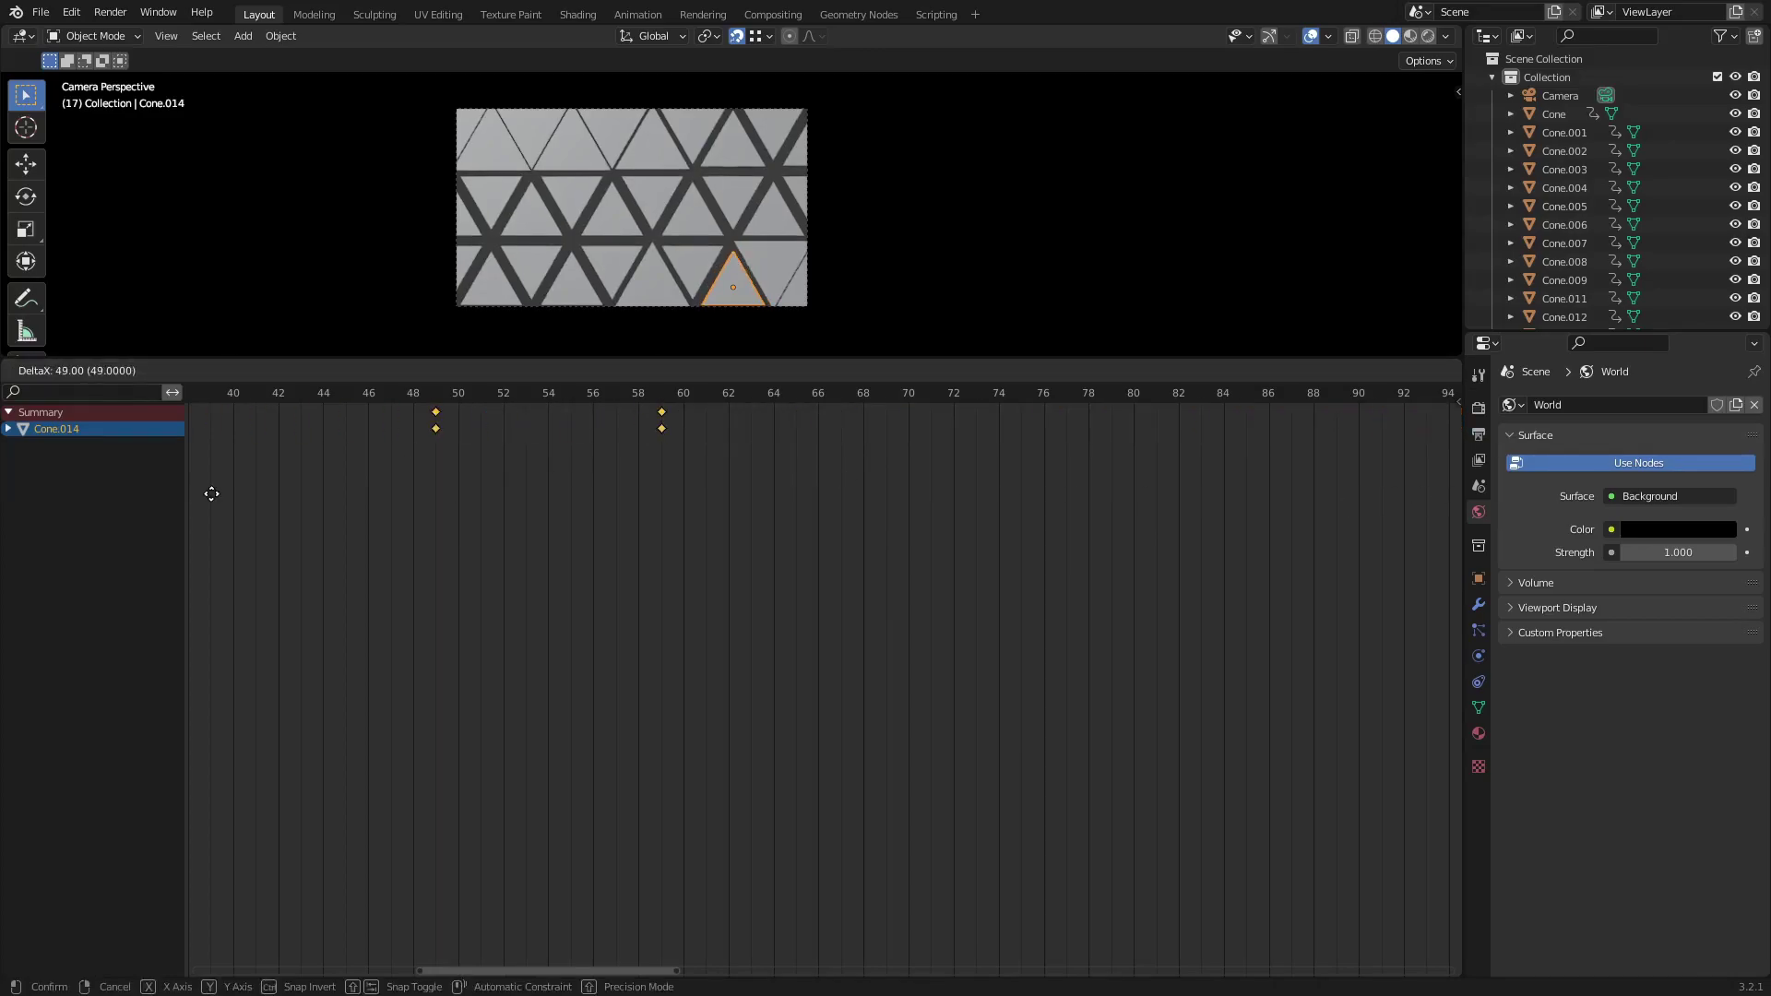
left_click(349, 497)
left_click(791, 275)
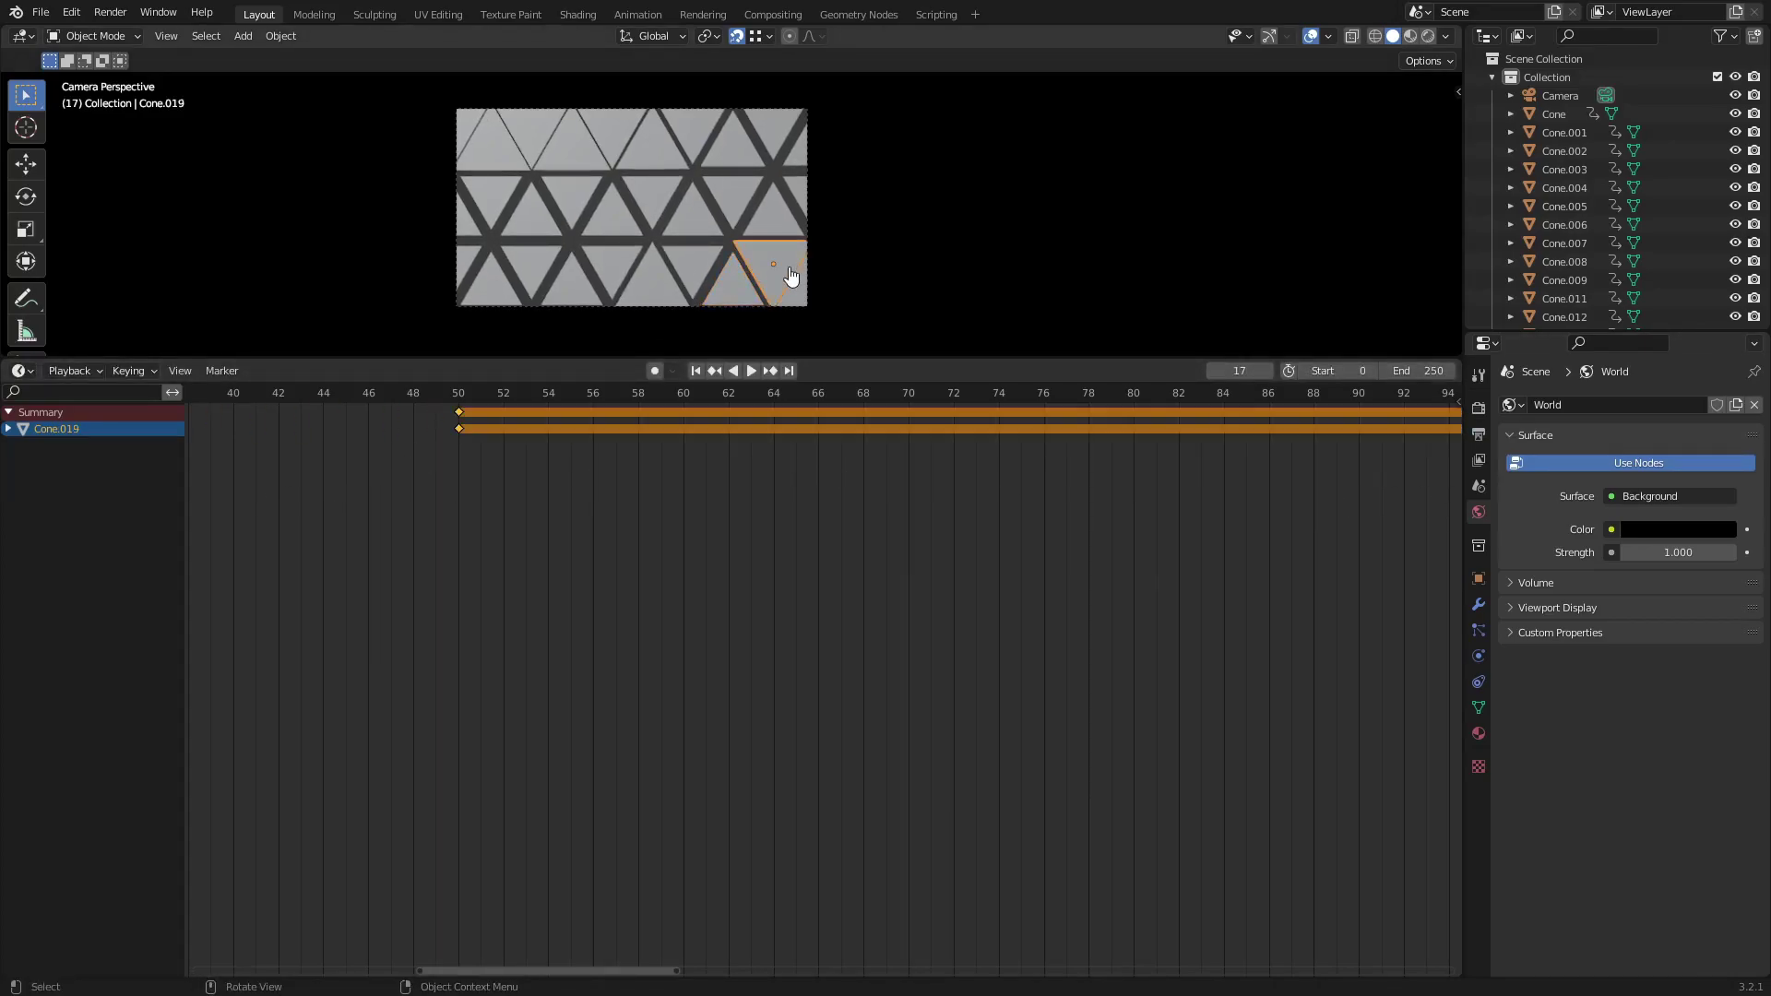
key("g")
left_click(376, 483)
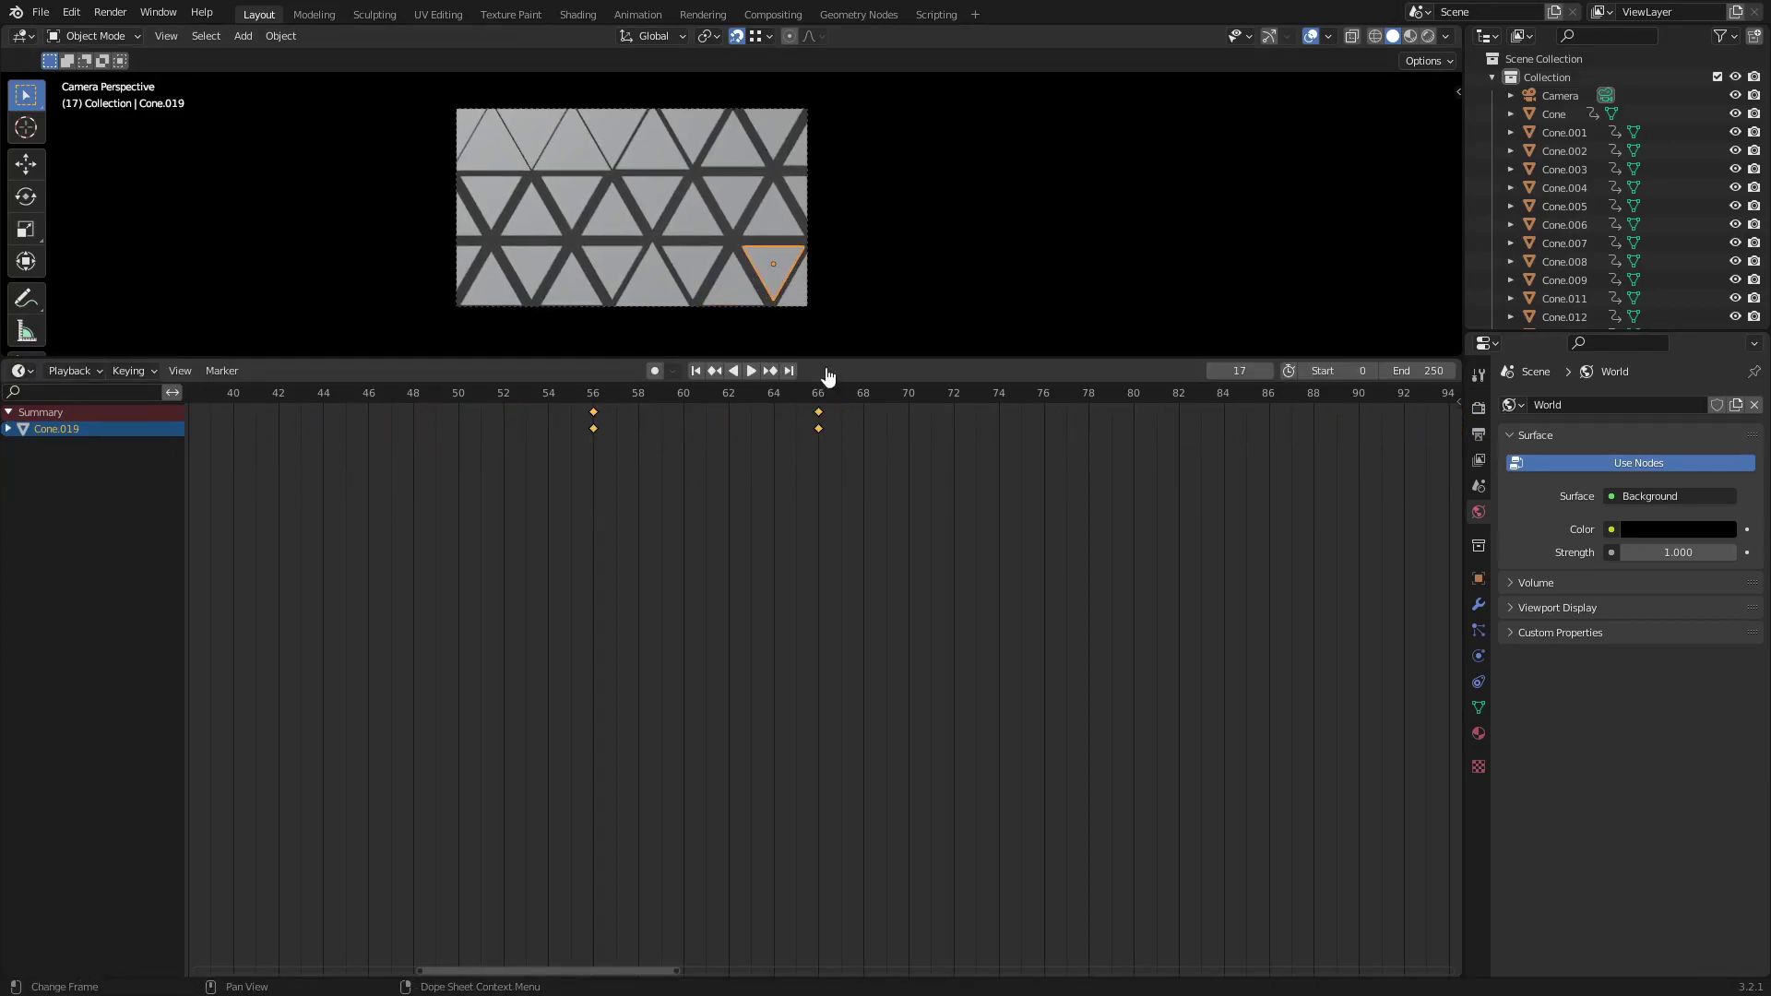
Shift the keyframes of Cone.020, the partial triangle ending the bottom row, 58 frames later.
left_click(790, 301)
key("g")
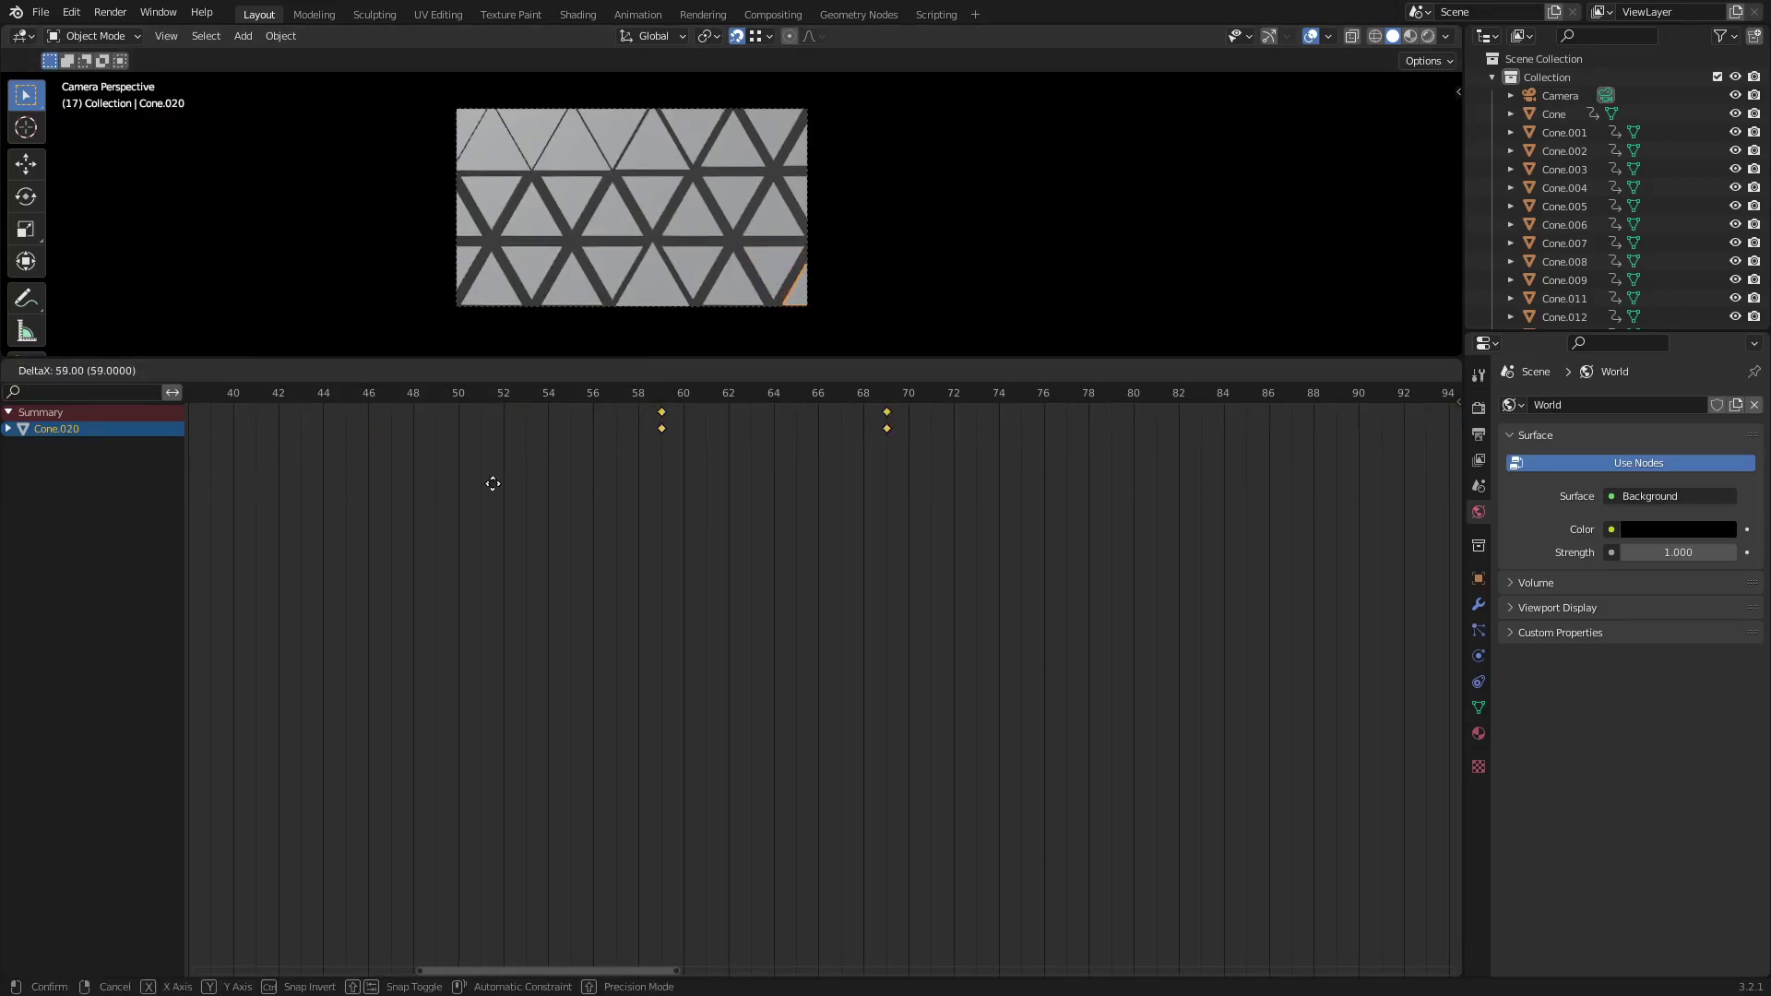
left_click(456, 487)
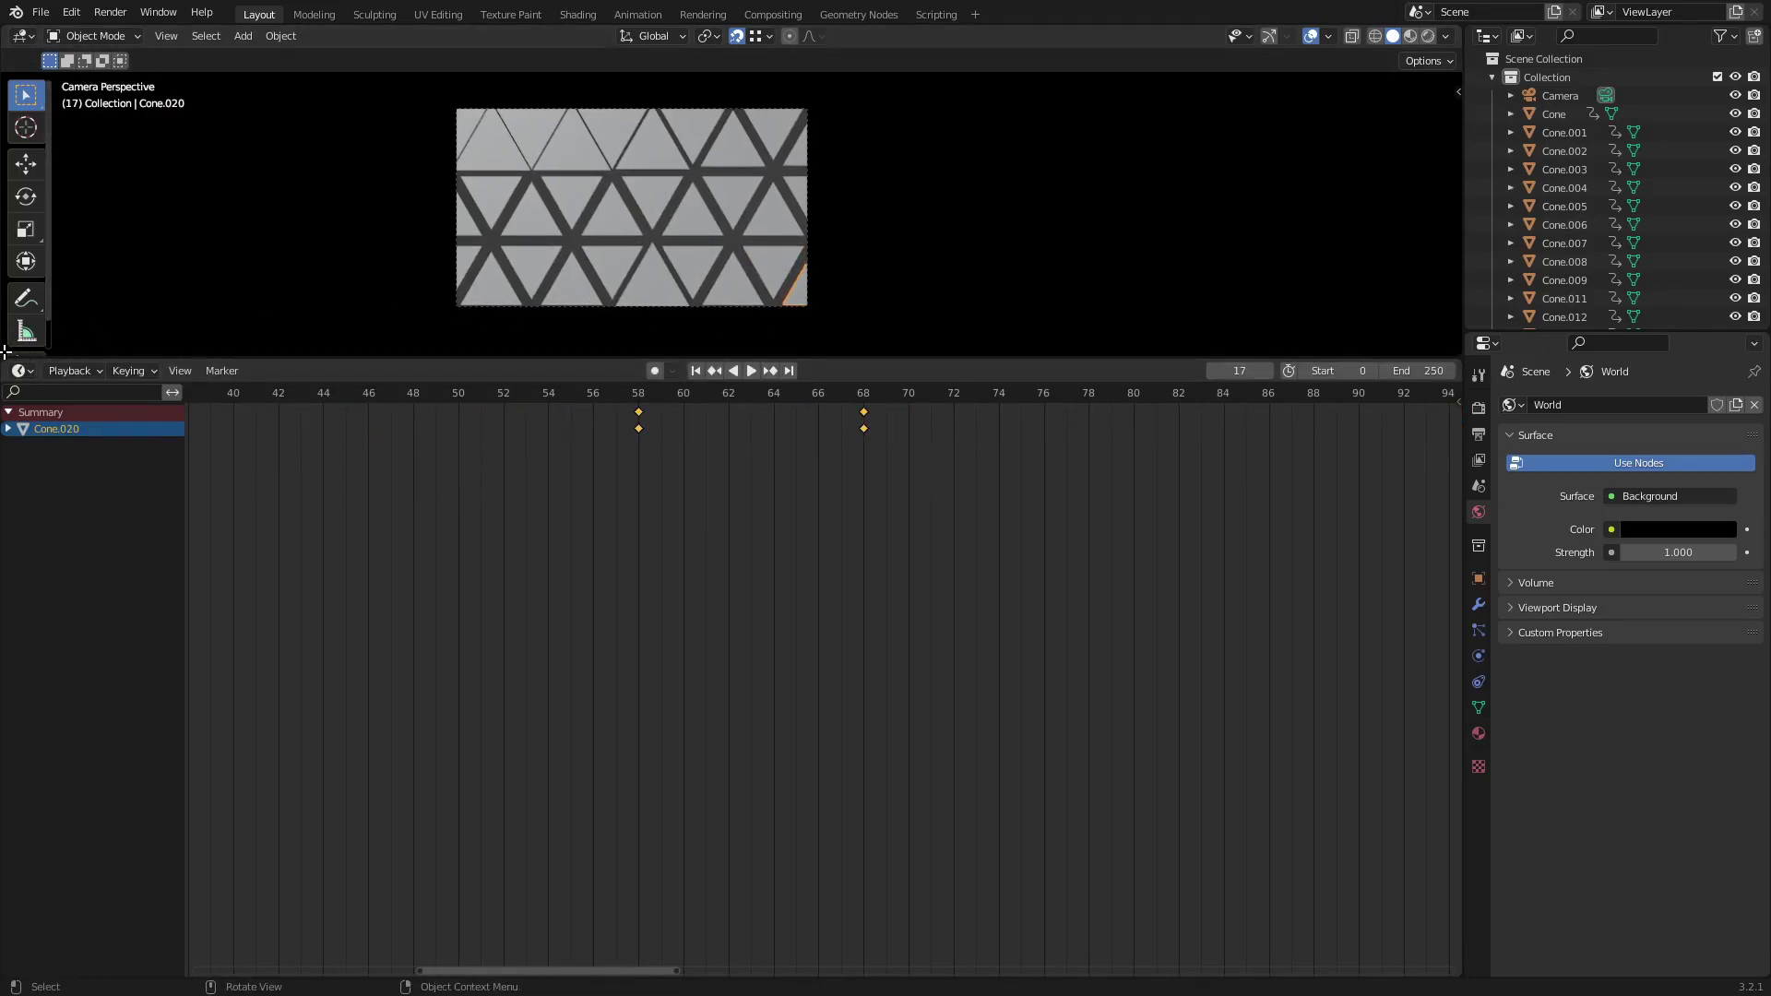
Expand the viewport over the timeline, frame the camera view and play the animation to check the staggered pulses.
left_click_drag(4, 352, 56, 406)
scroll(499, 360, "up", 3)
middle_click_drag(609, 369, 881, 309, "shift")
scroll(881, 387, "up", 1)
middle_click_drag(813, 529, 643, 544, "shift")
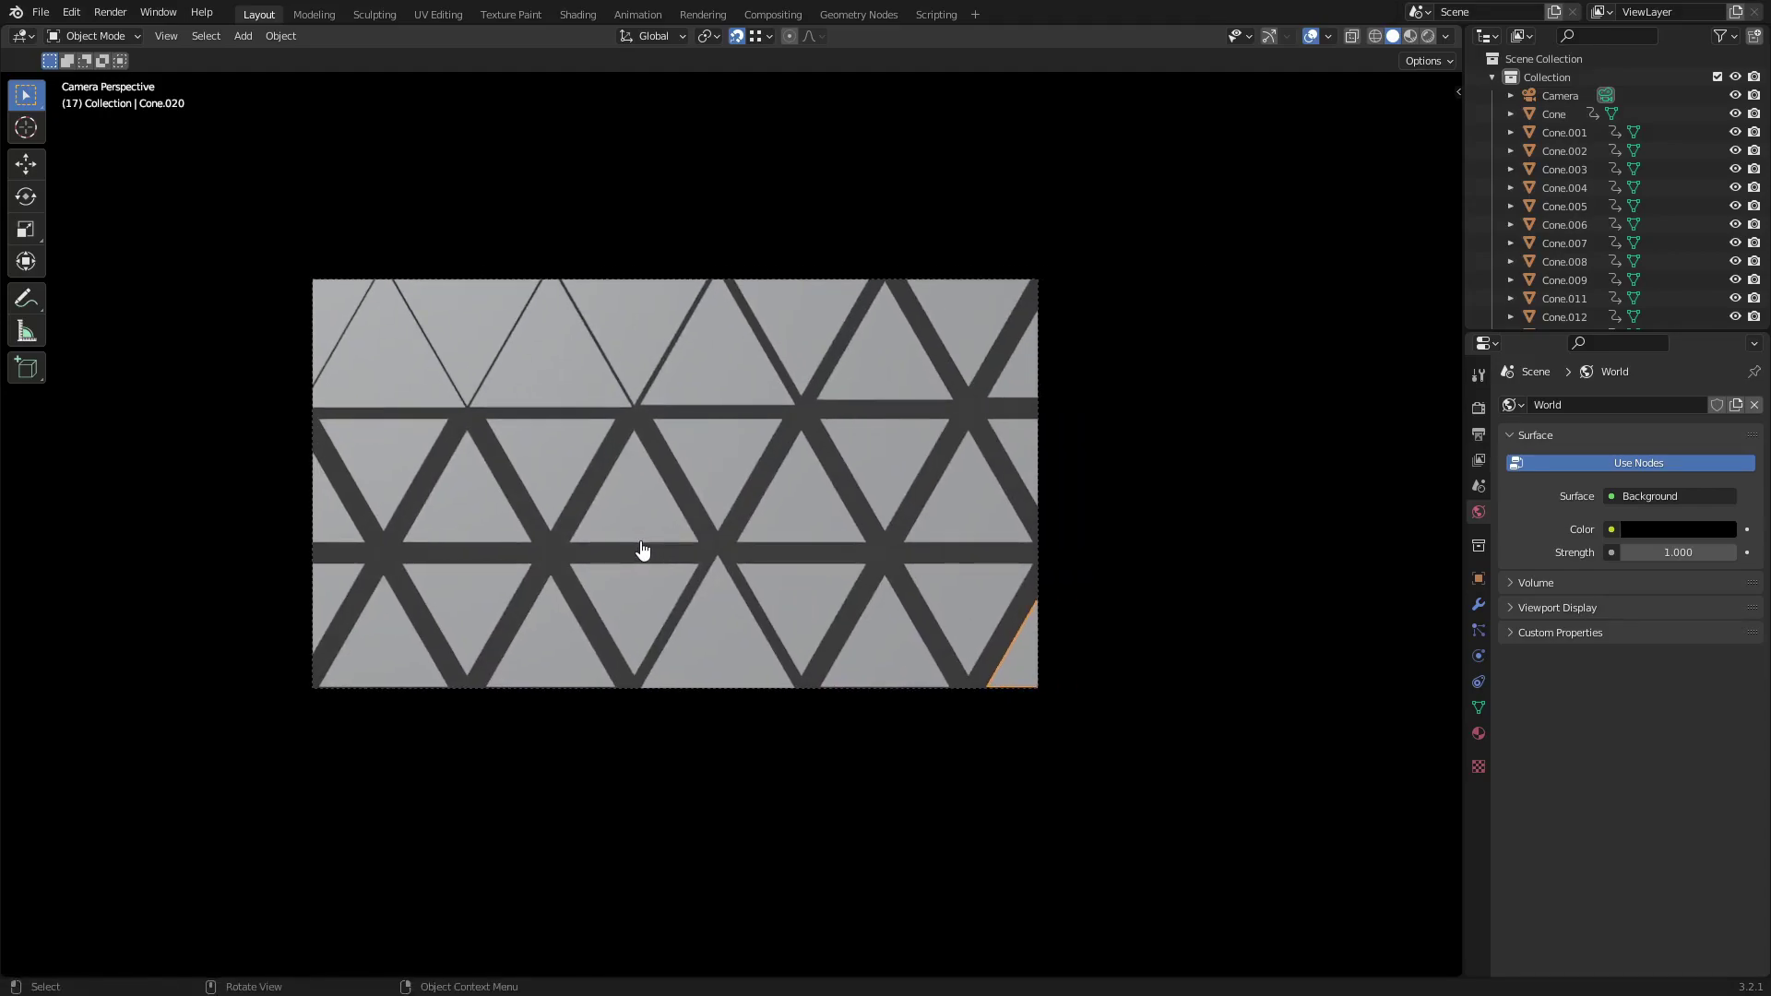
key("space")
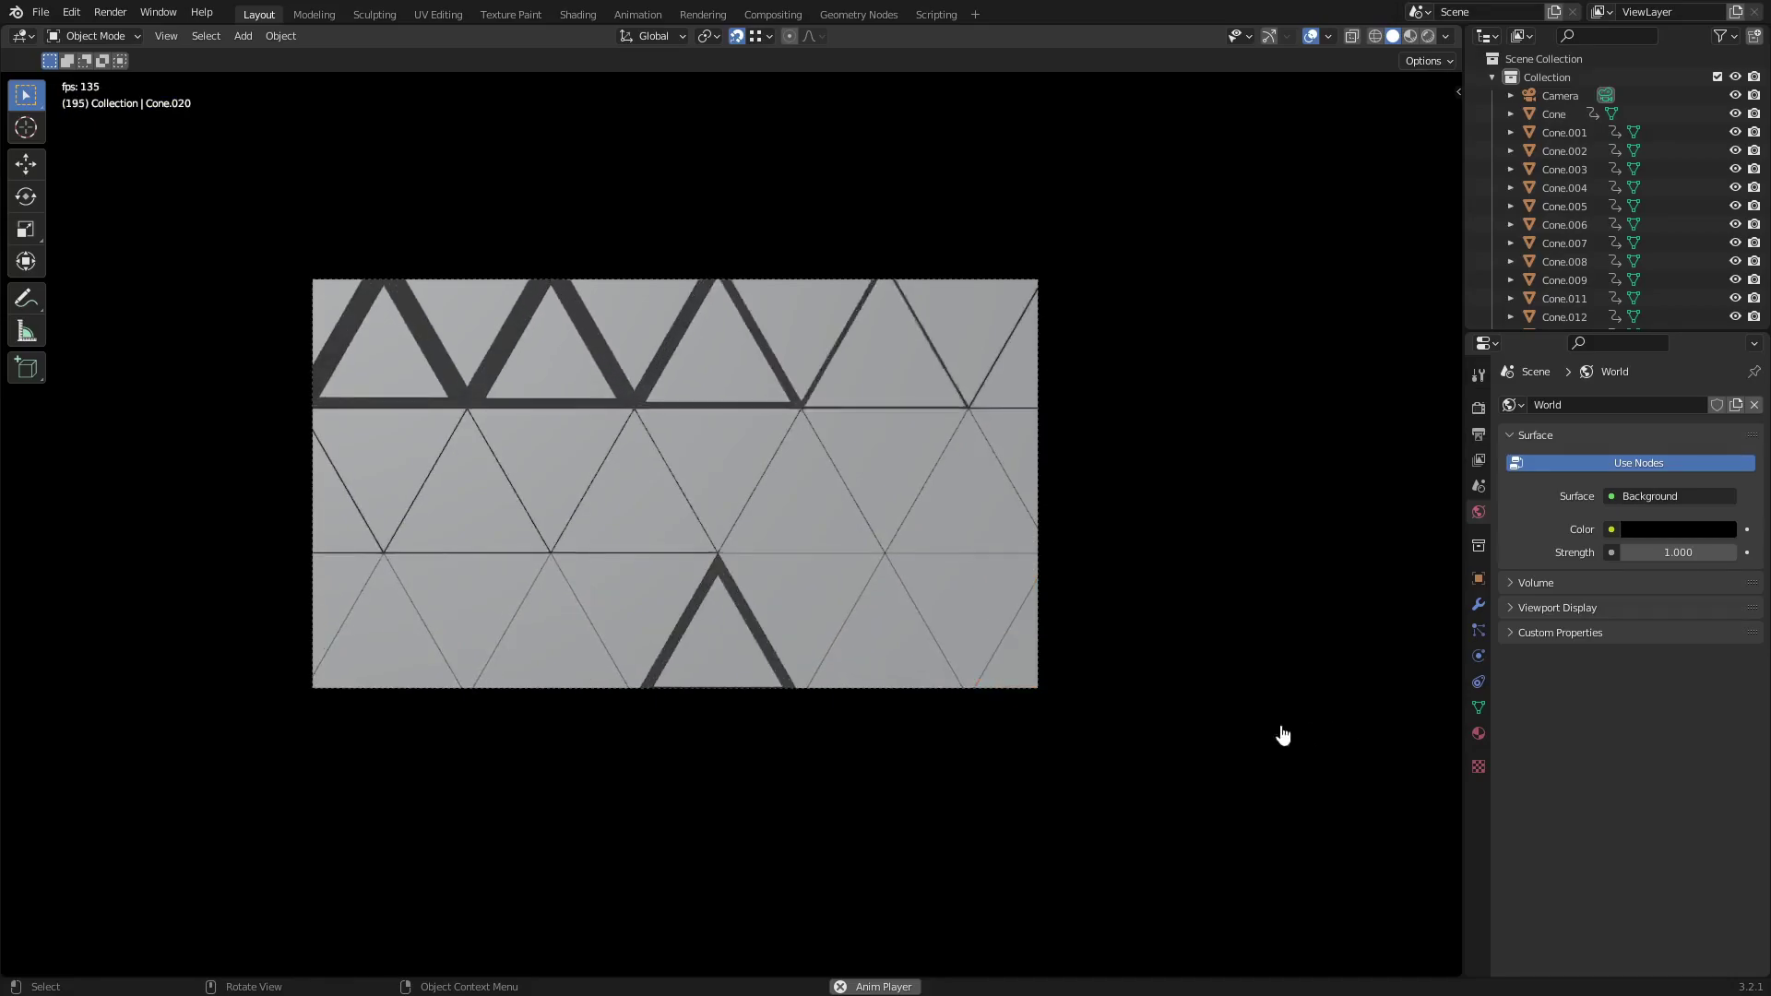
Split off an area below the viewport, make it a Dope Sheet, and enlarge it to show all the triangles' keyframes.
left_click_drag(6, 972, 18, 736)
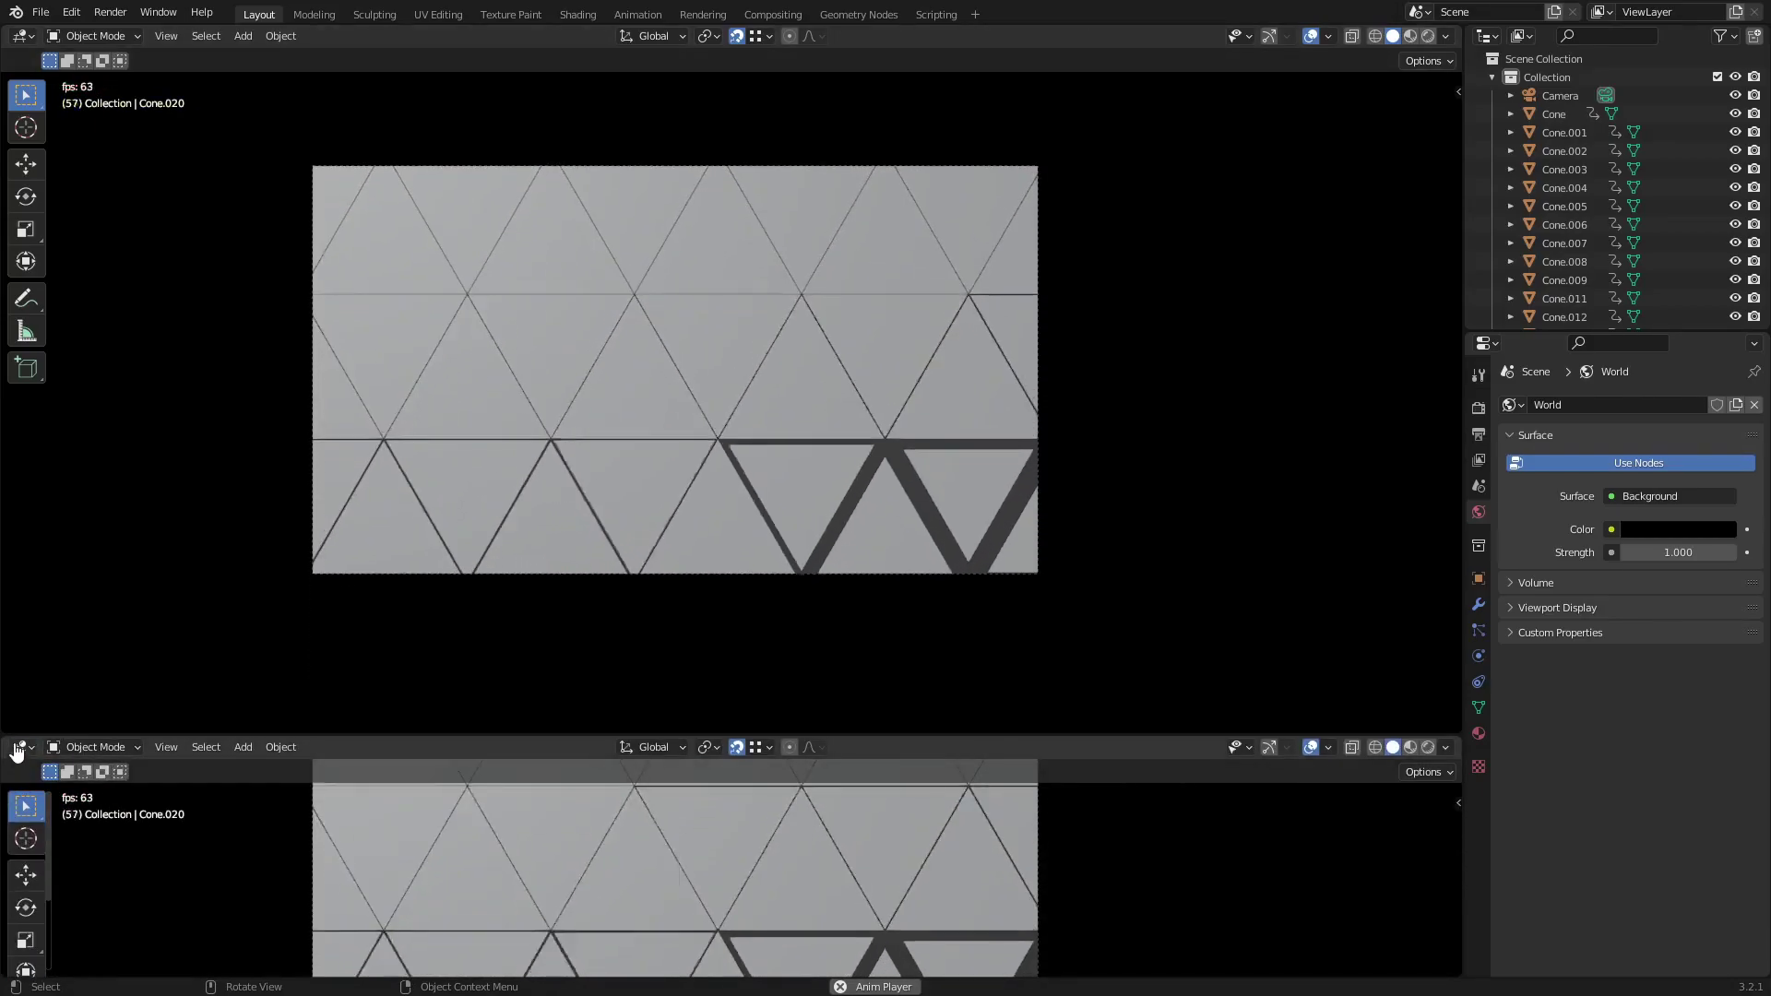
left_click(22, 746)
left_click(269, 810)
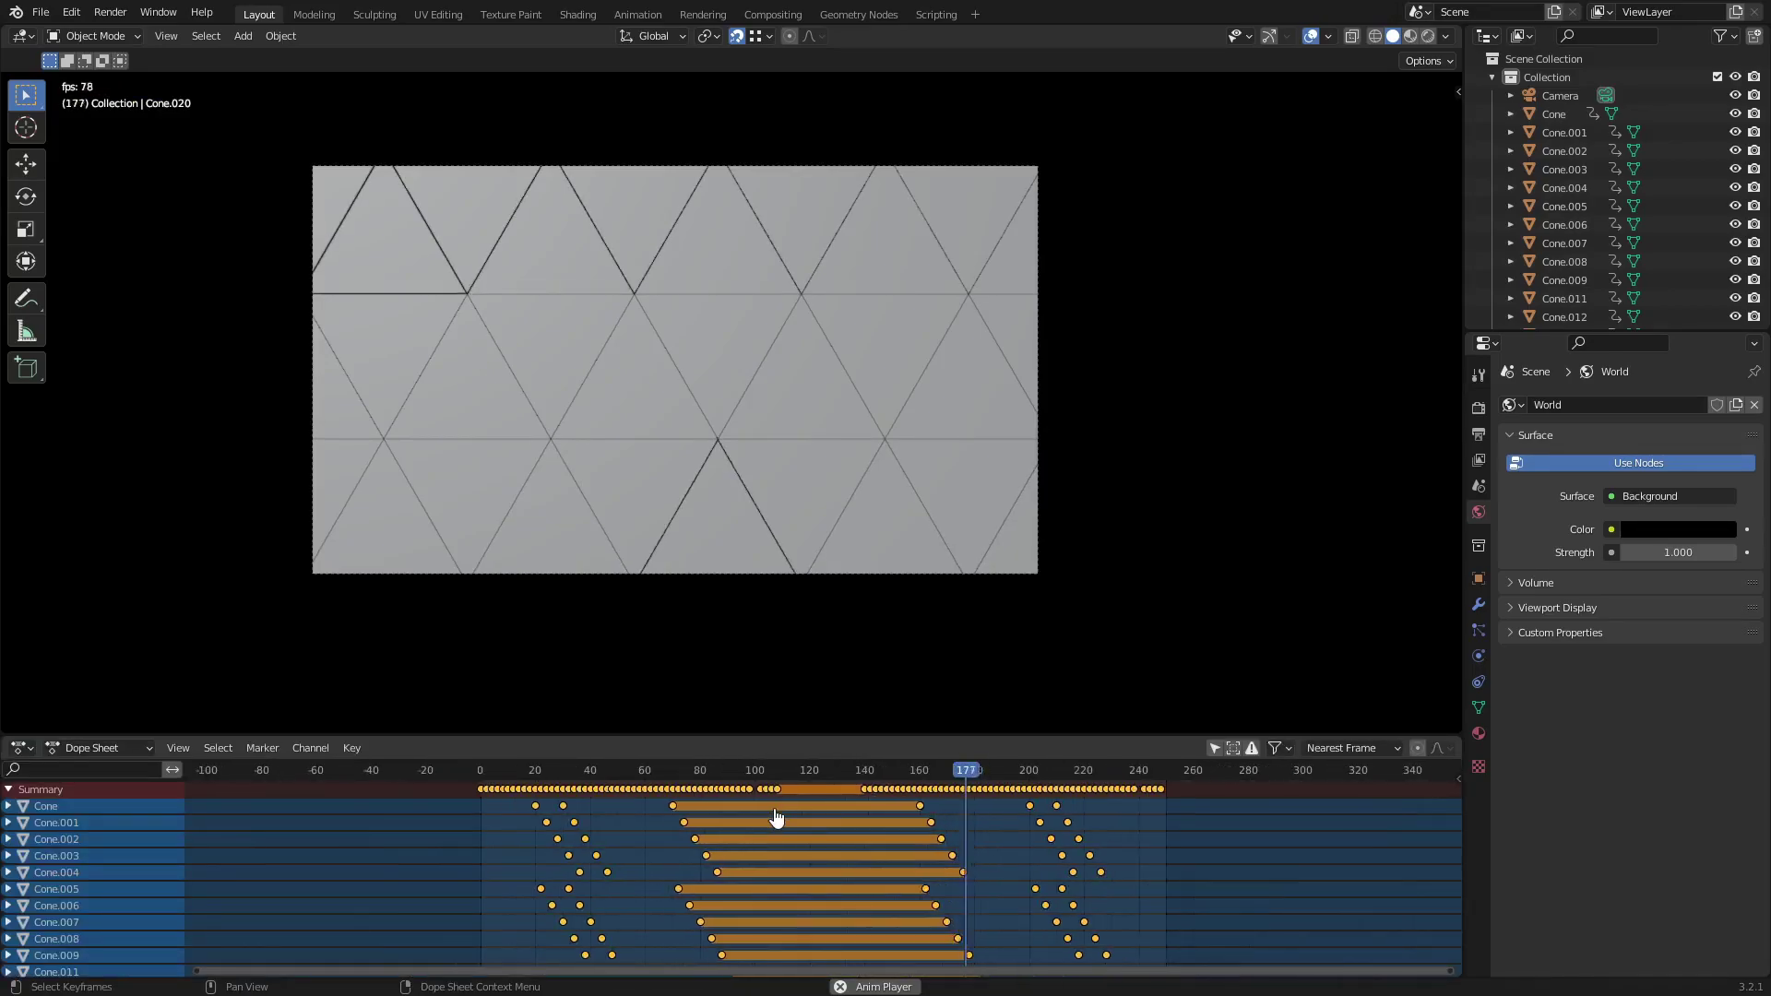
left_click_drag(872, 741, 953, 281)
middle_click_drag(964, 500, 821, 513)
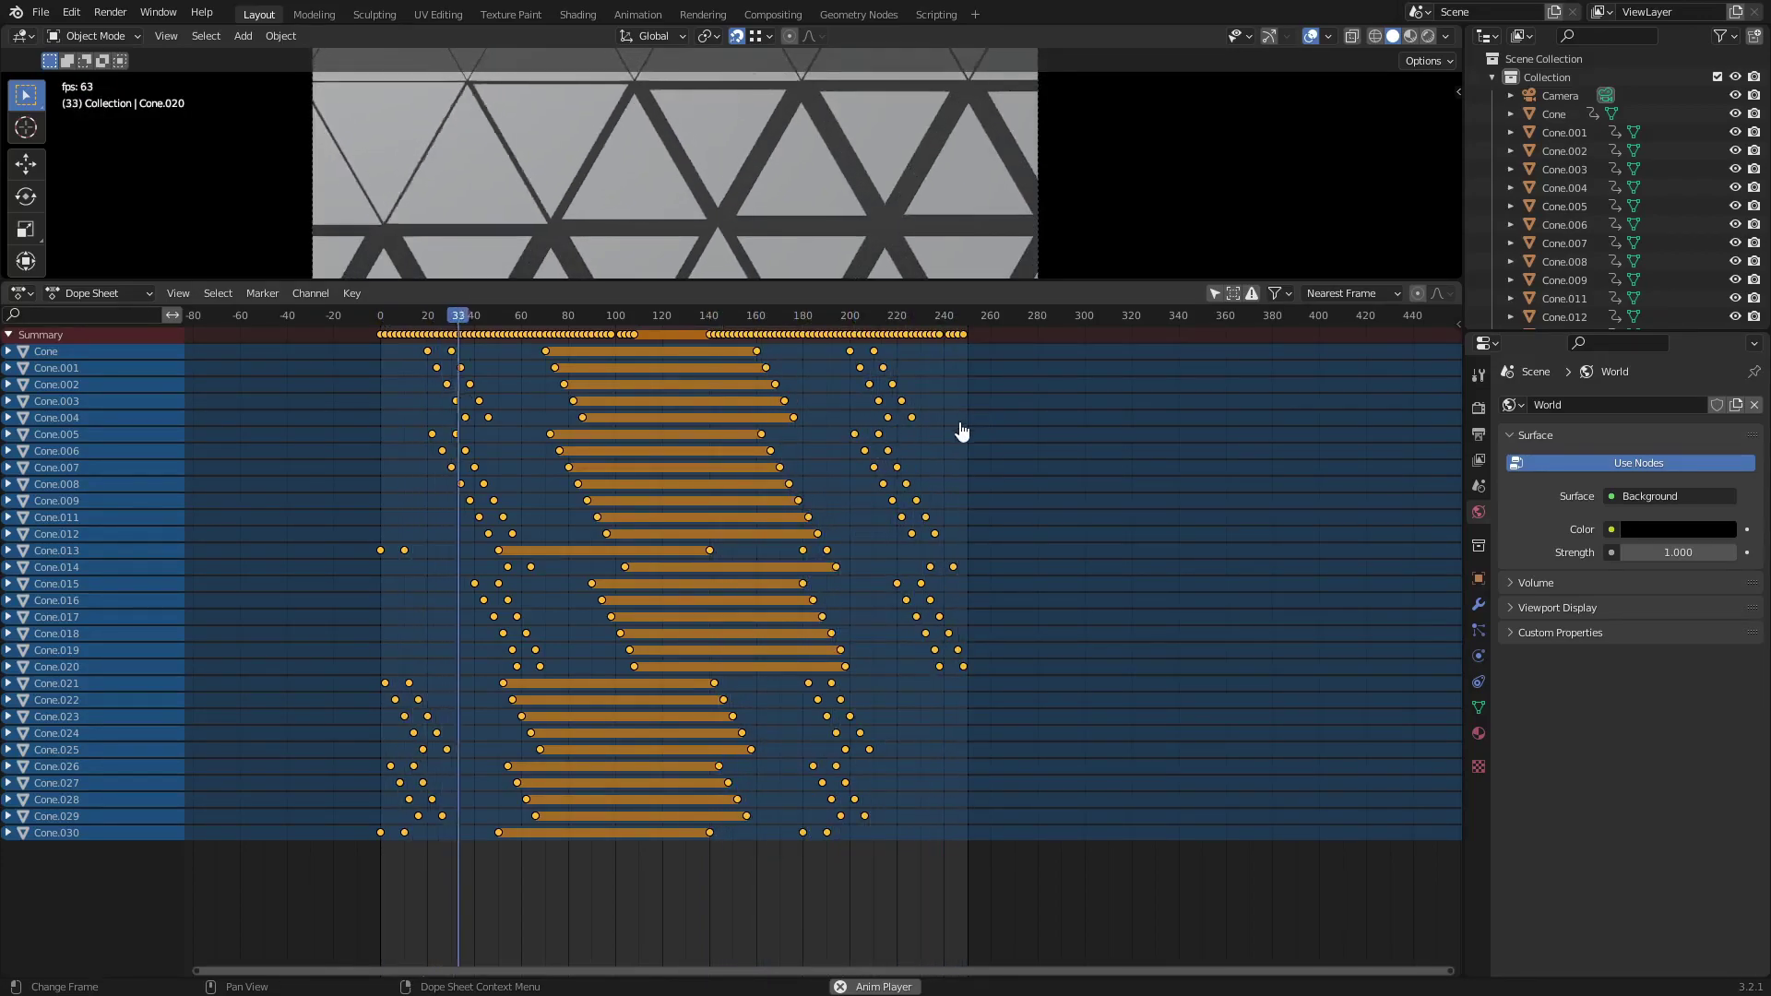
Delete all triangles' keyframes from frame 140 onward in the Dope Sheet.
left_click(384, 557)
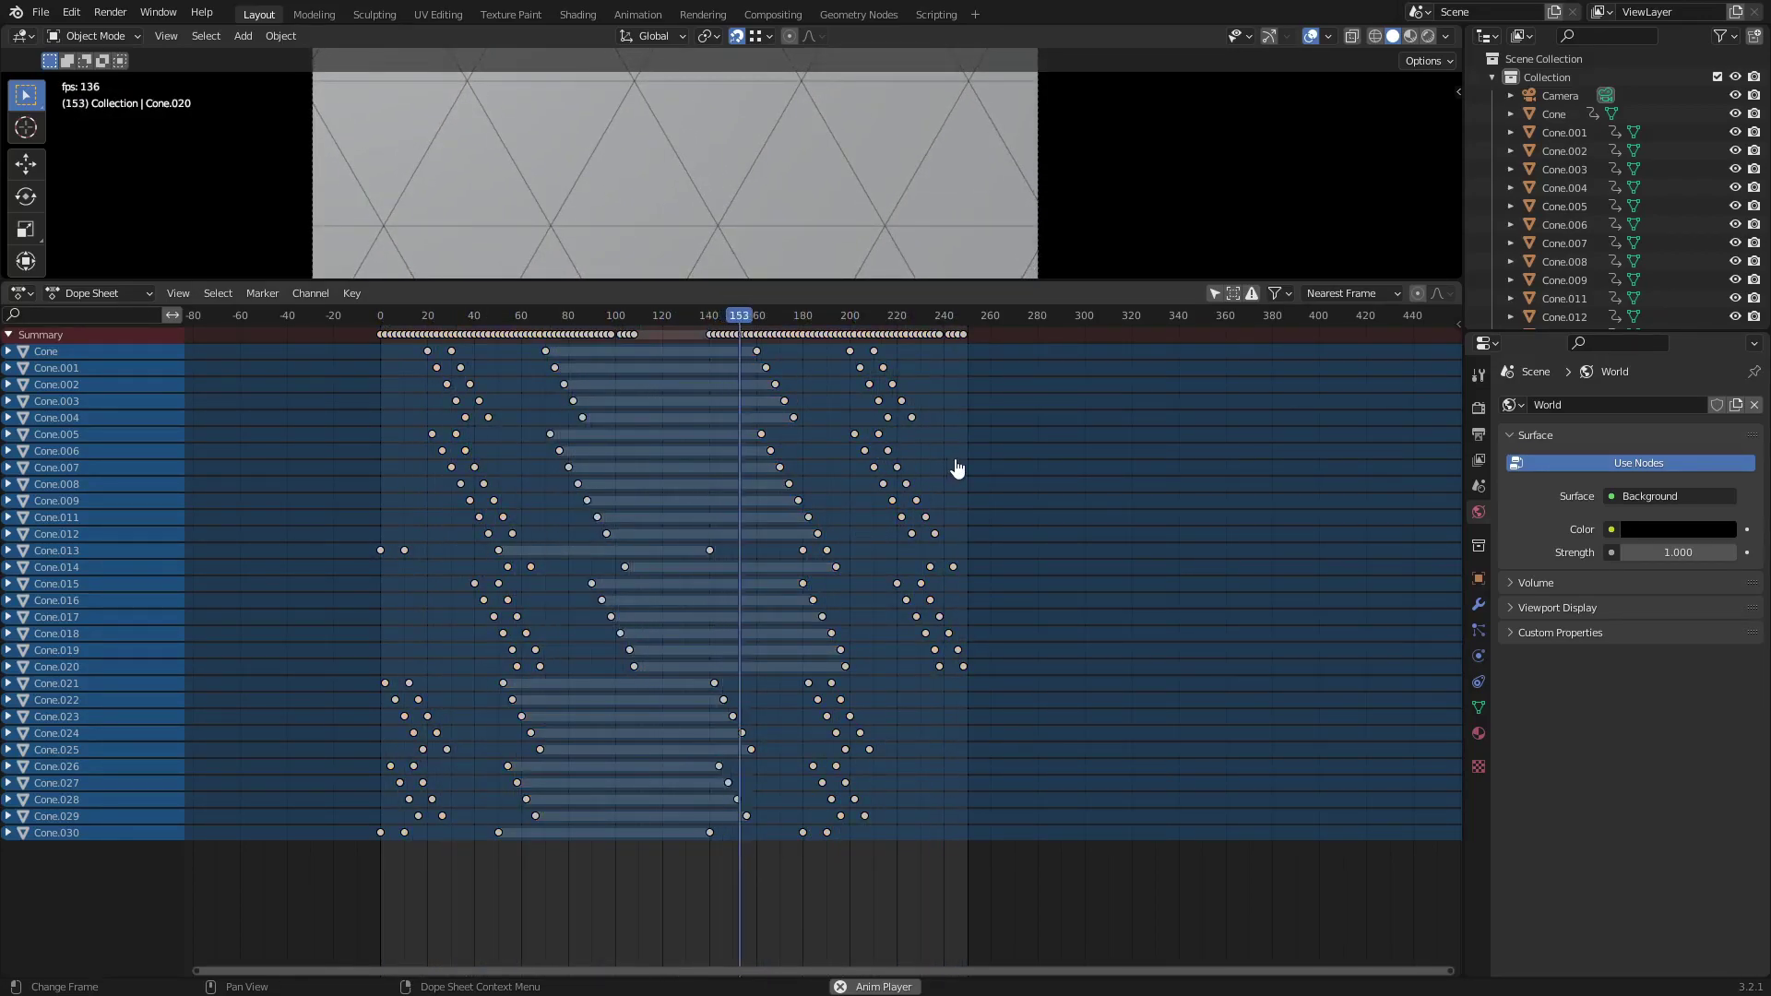
left_click_drag(1105, 867, 738, 333)
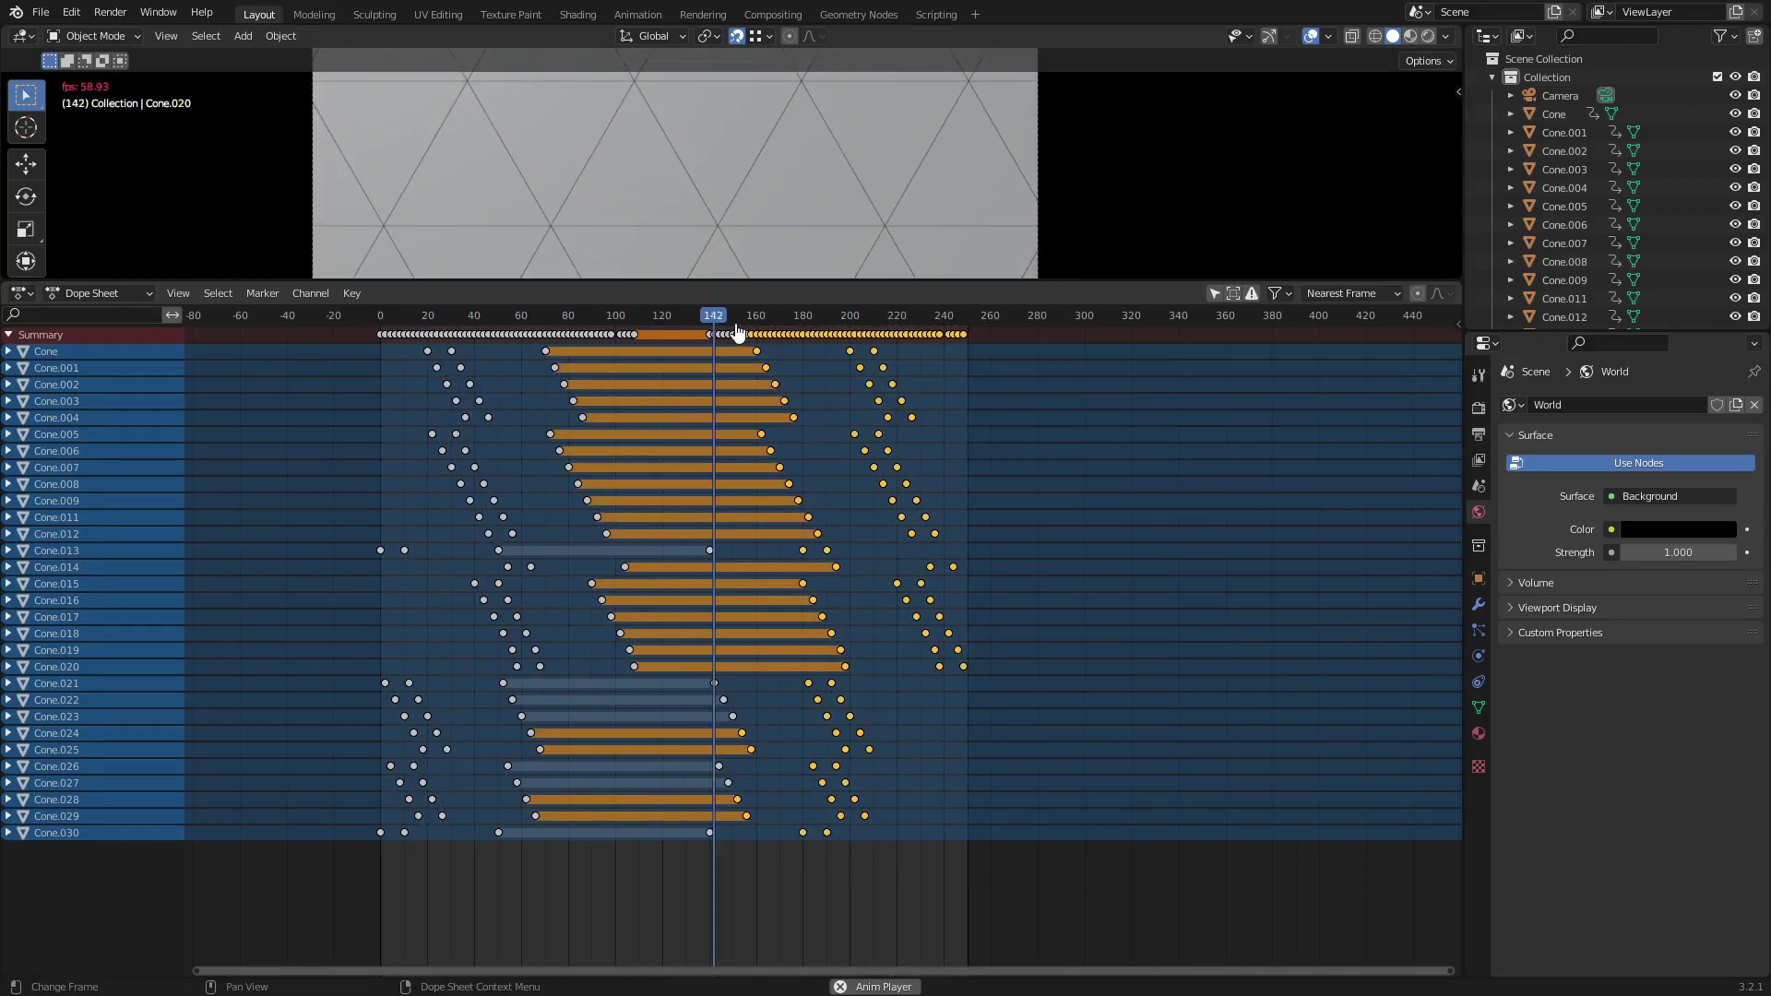
left_click_drag(1095, 869, 661, 572)
key("Delete")
Select Cone.013, the middle triangle of the bottom row, and shift its keyframes 50 frames later in the Dope Sheet.
left_click(696, 478)
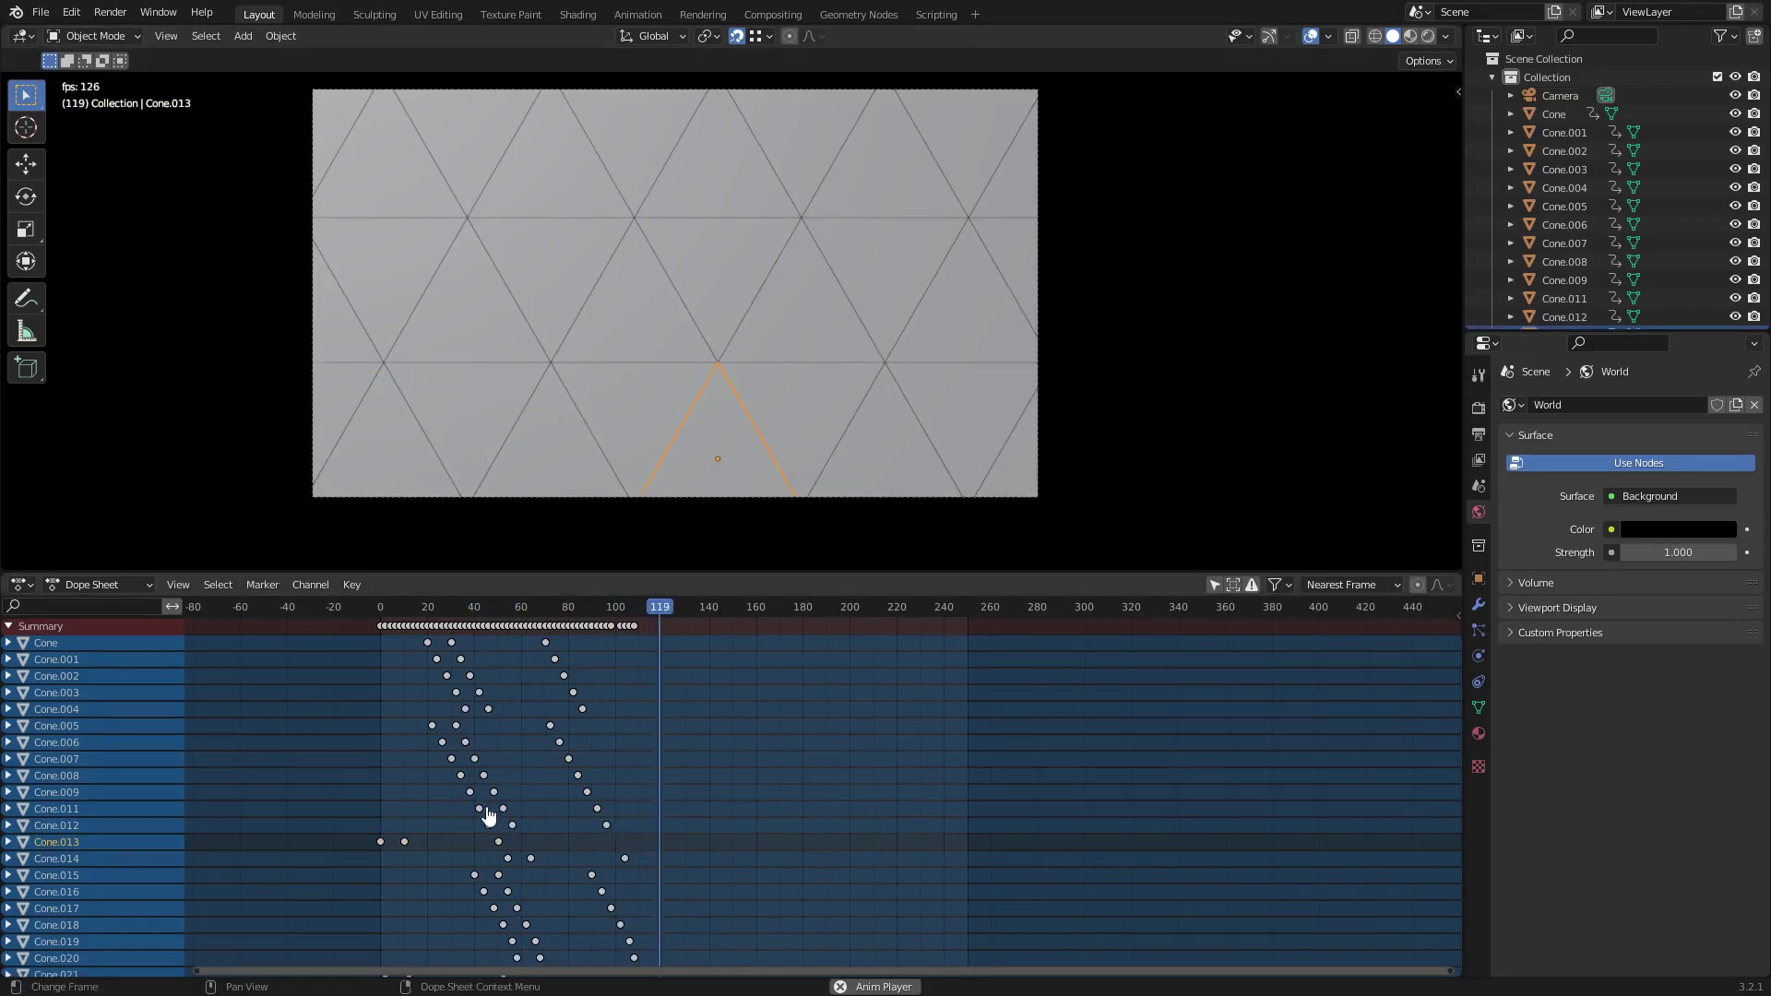
left_click_drag(594, 573, 593, 496)
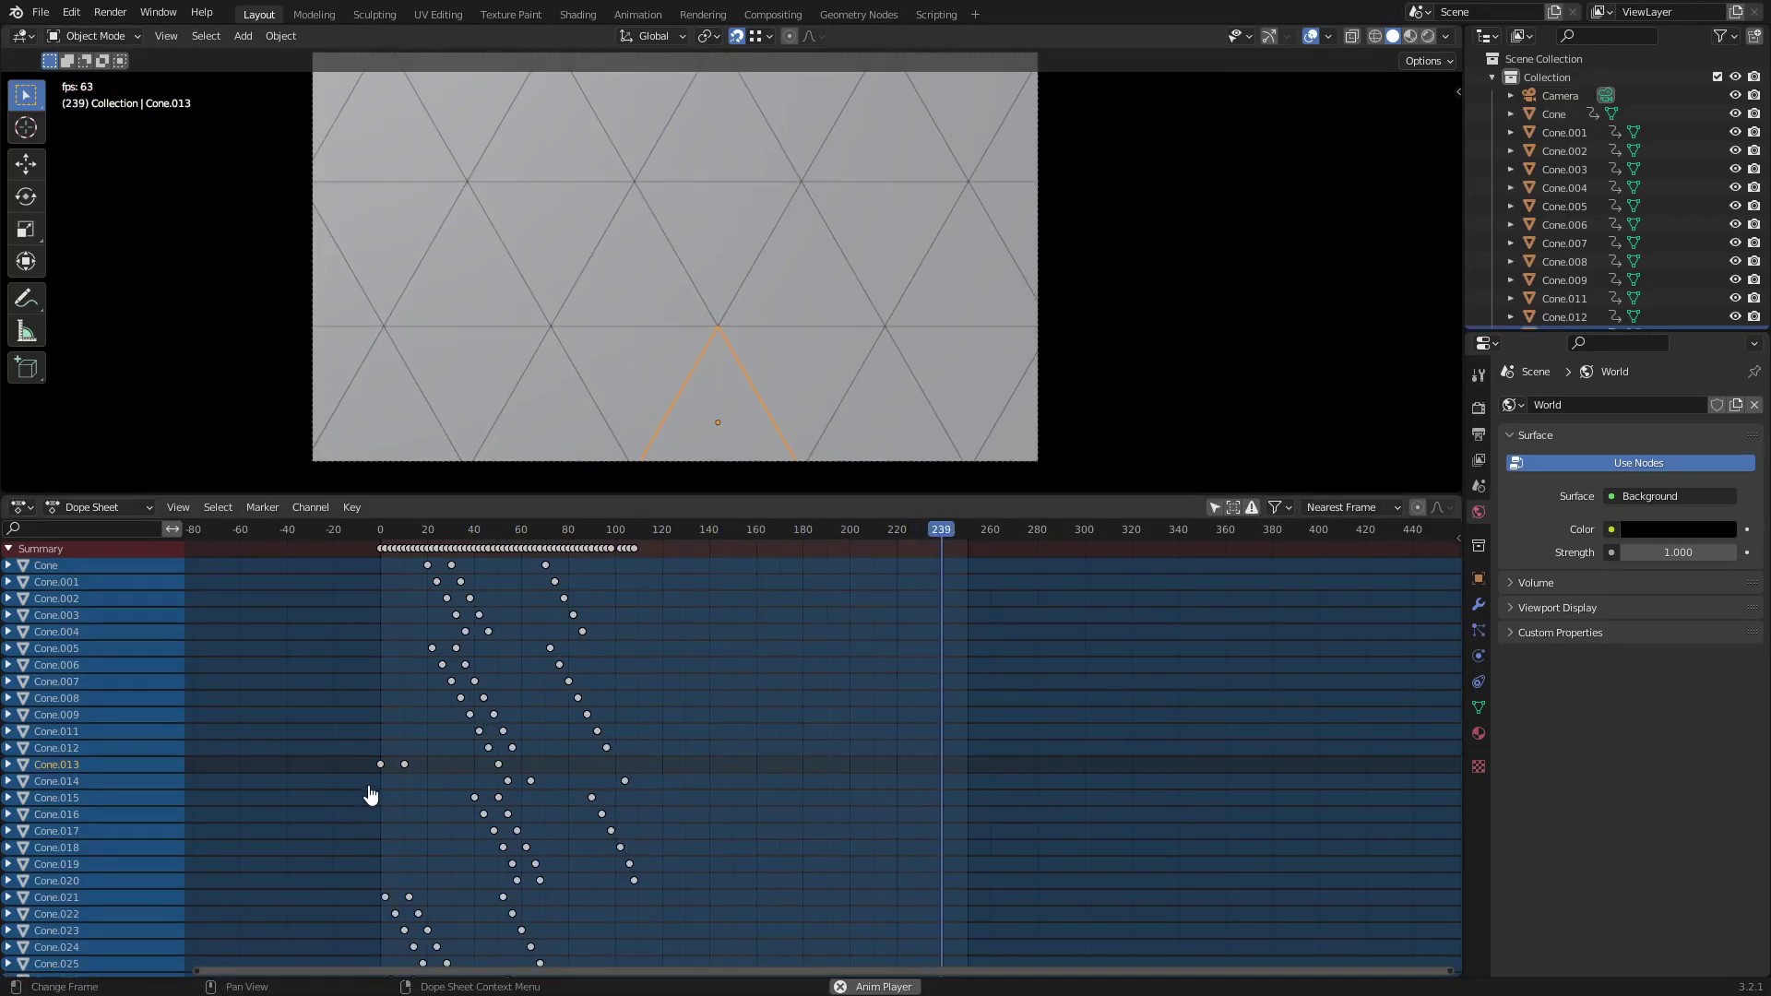
left_click_drag(364, 759, 684, 771)
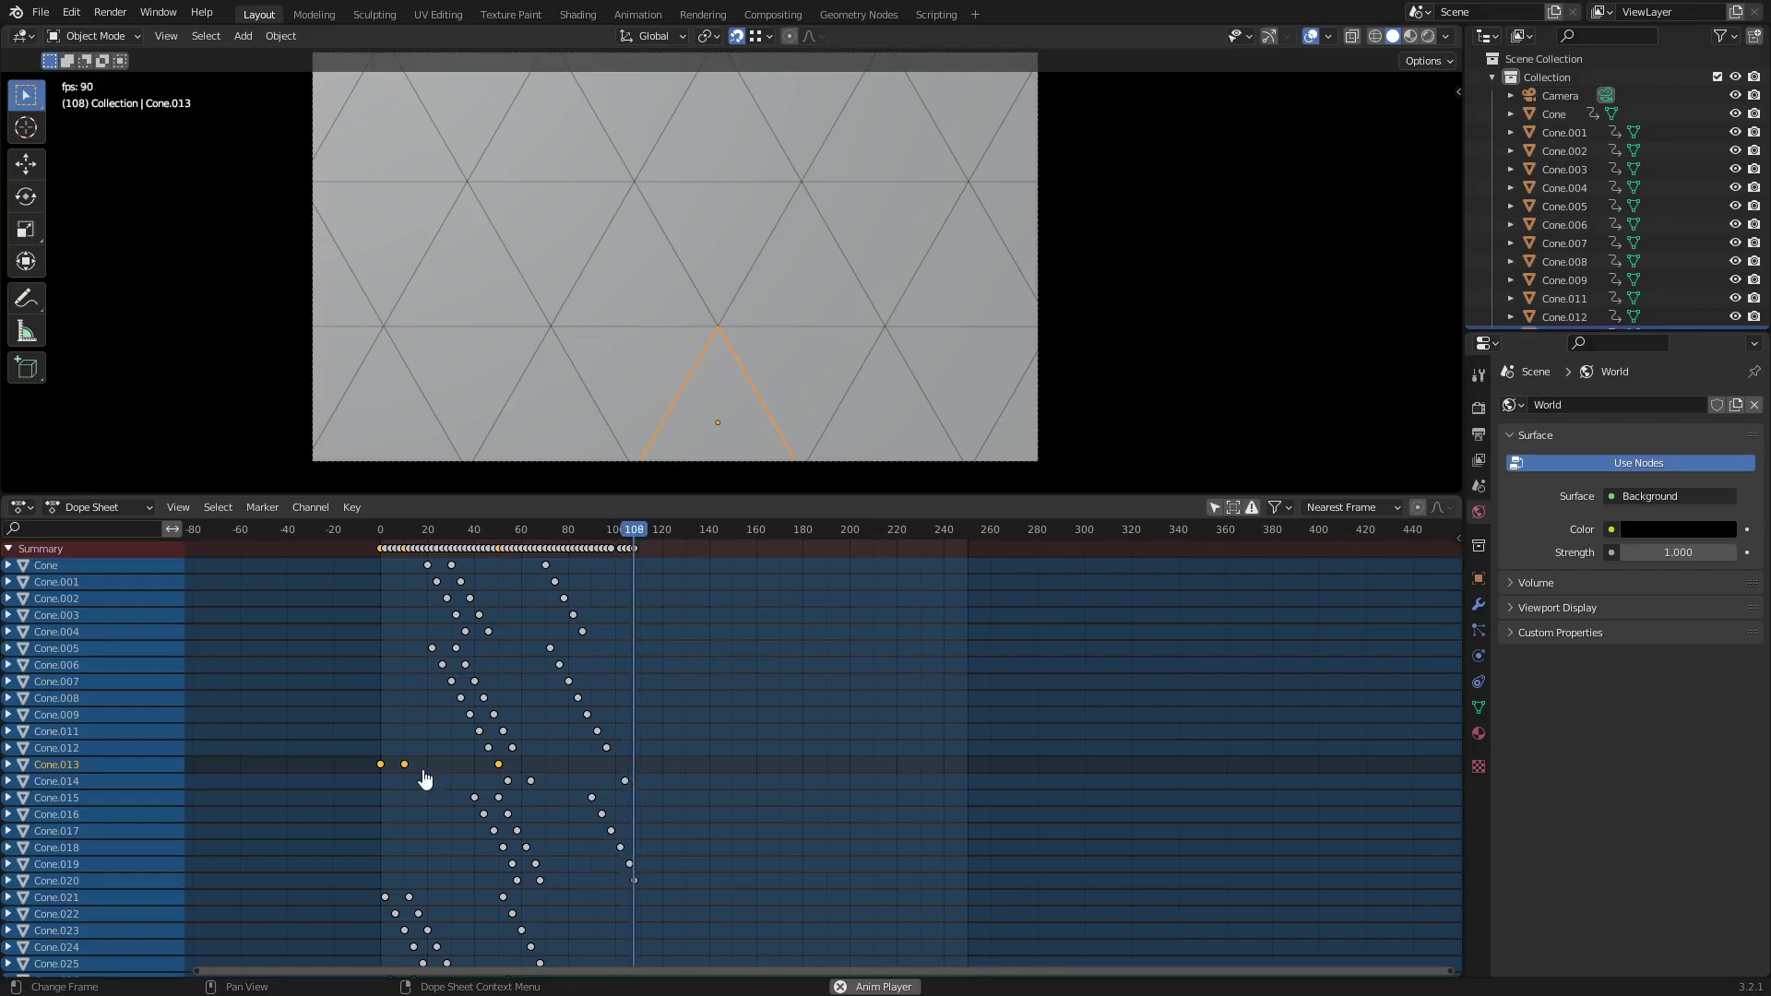
key("g")
left_click(557, 780)
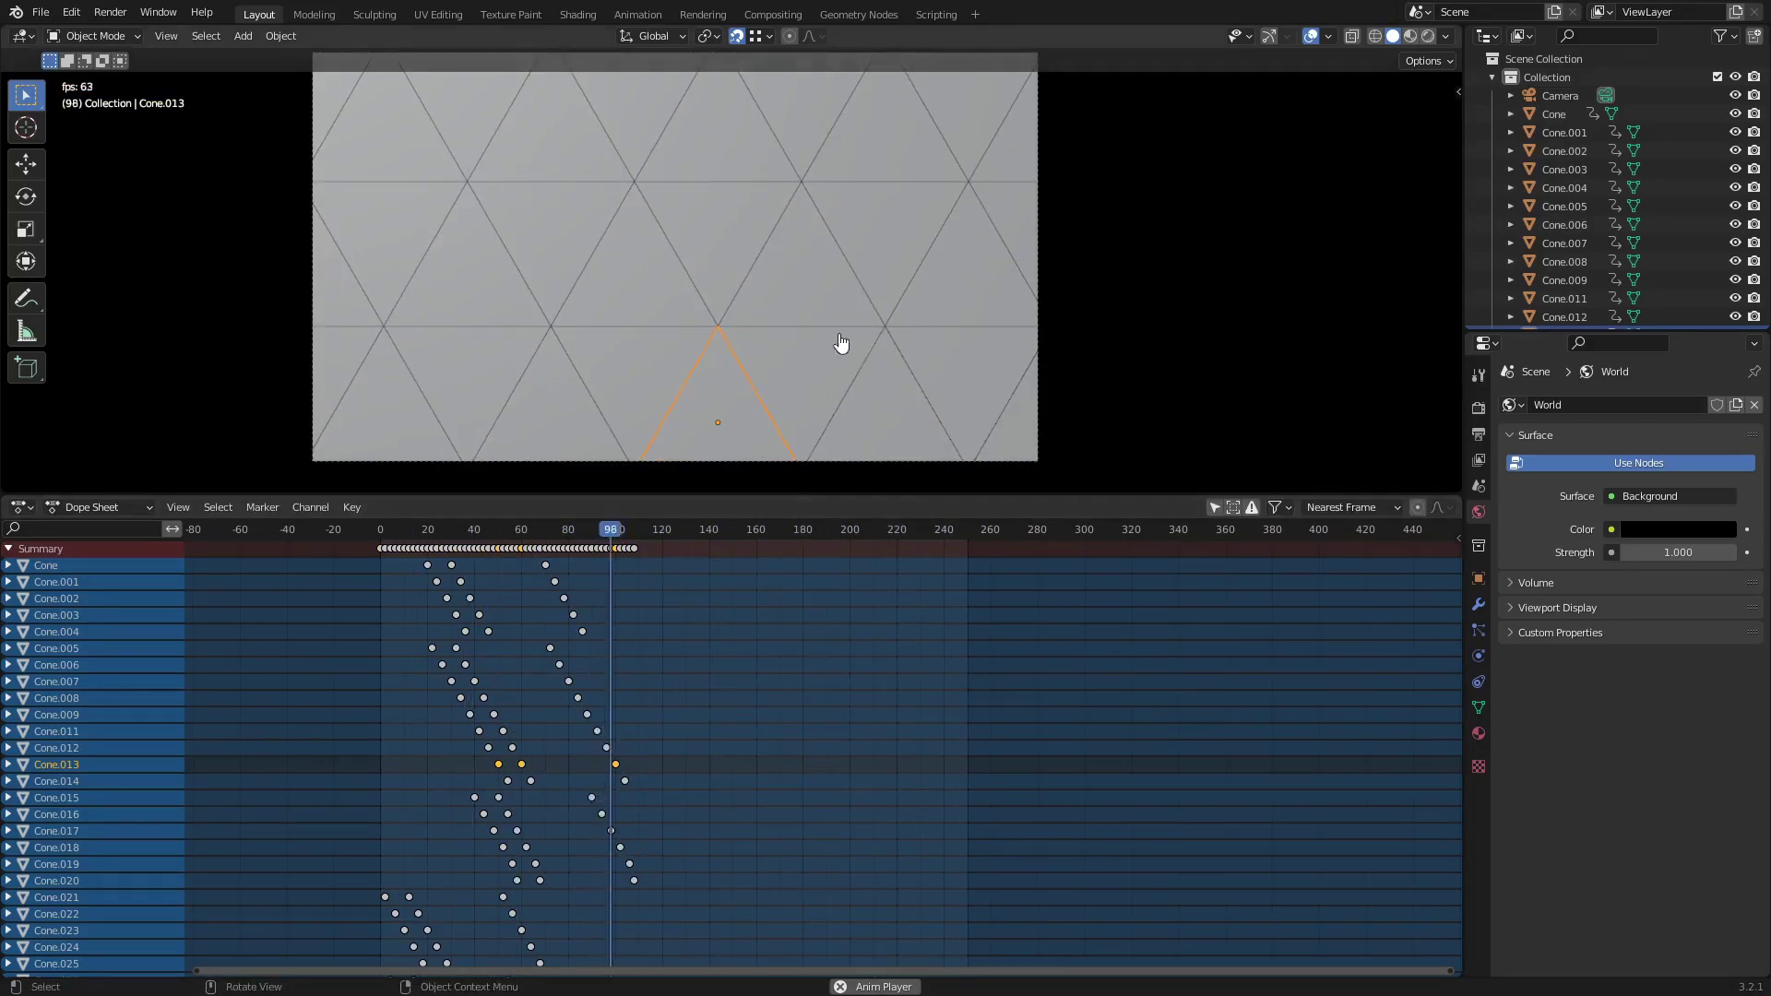
Enlarge the Dope Sheet and duplicate all triangles' keyframes, placing the copies about 129 frames later.
left_click_drag(716, 507, 773, 422)
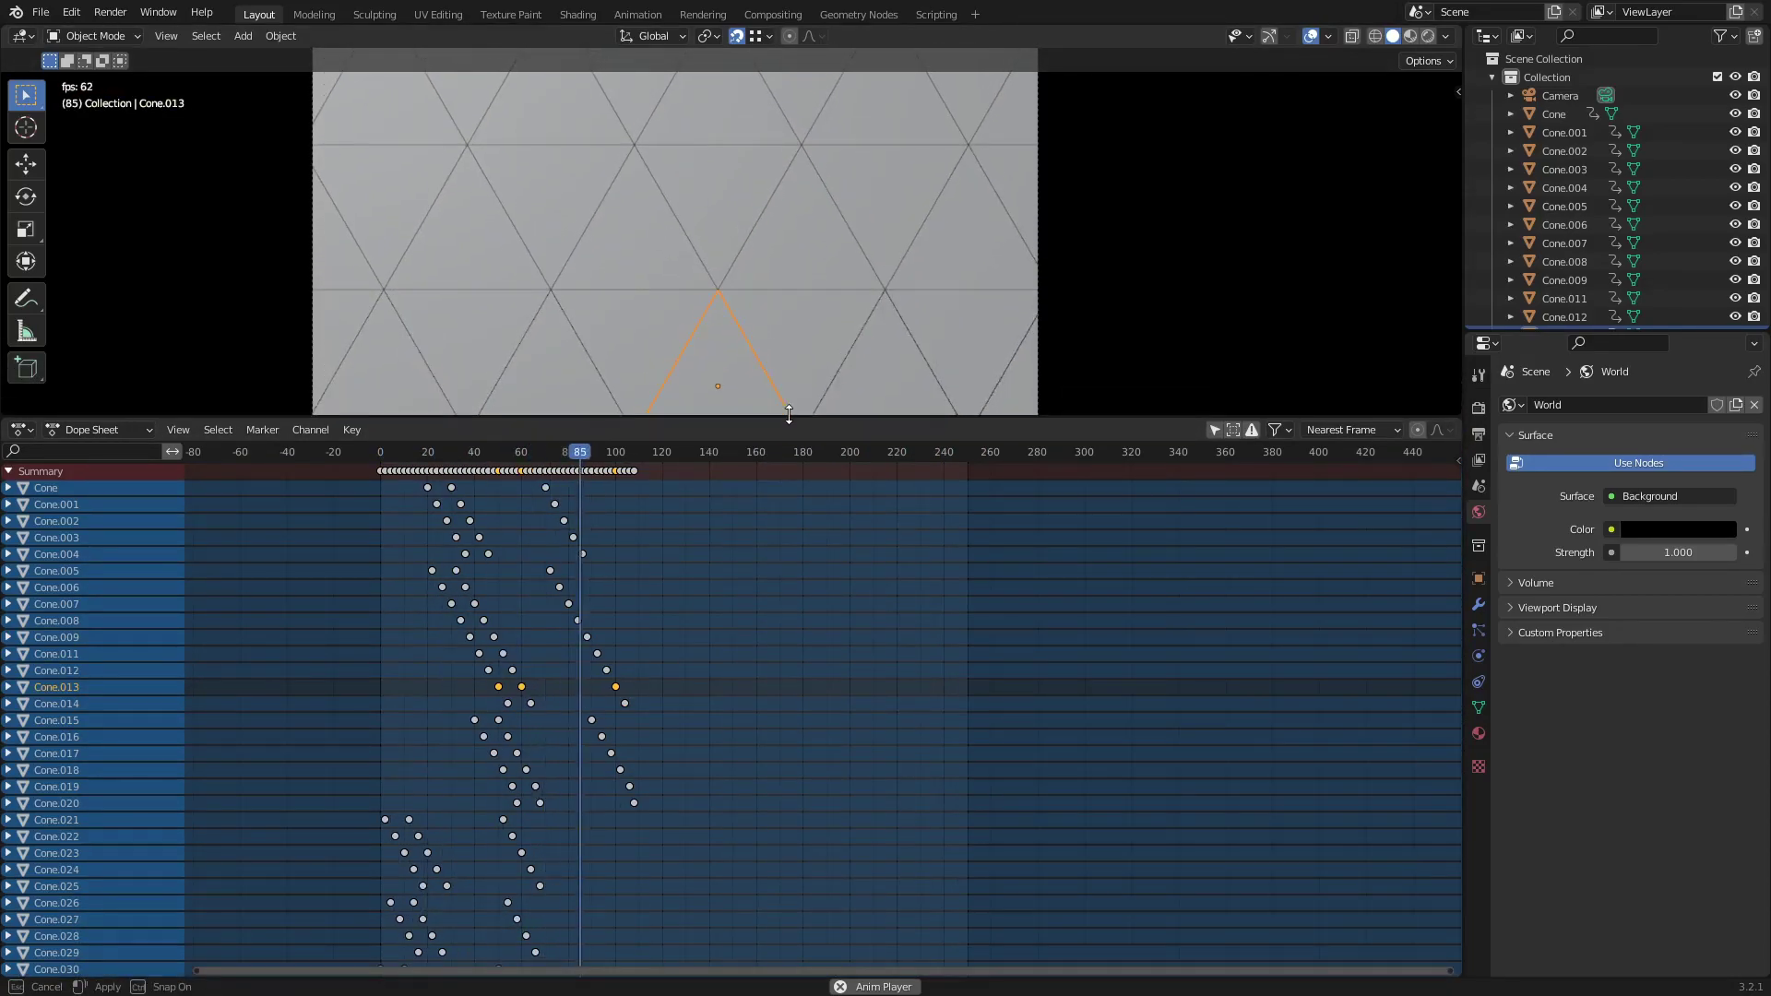
middle_click_drag(826, 301, 828, 312, "shift")
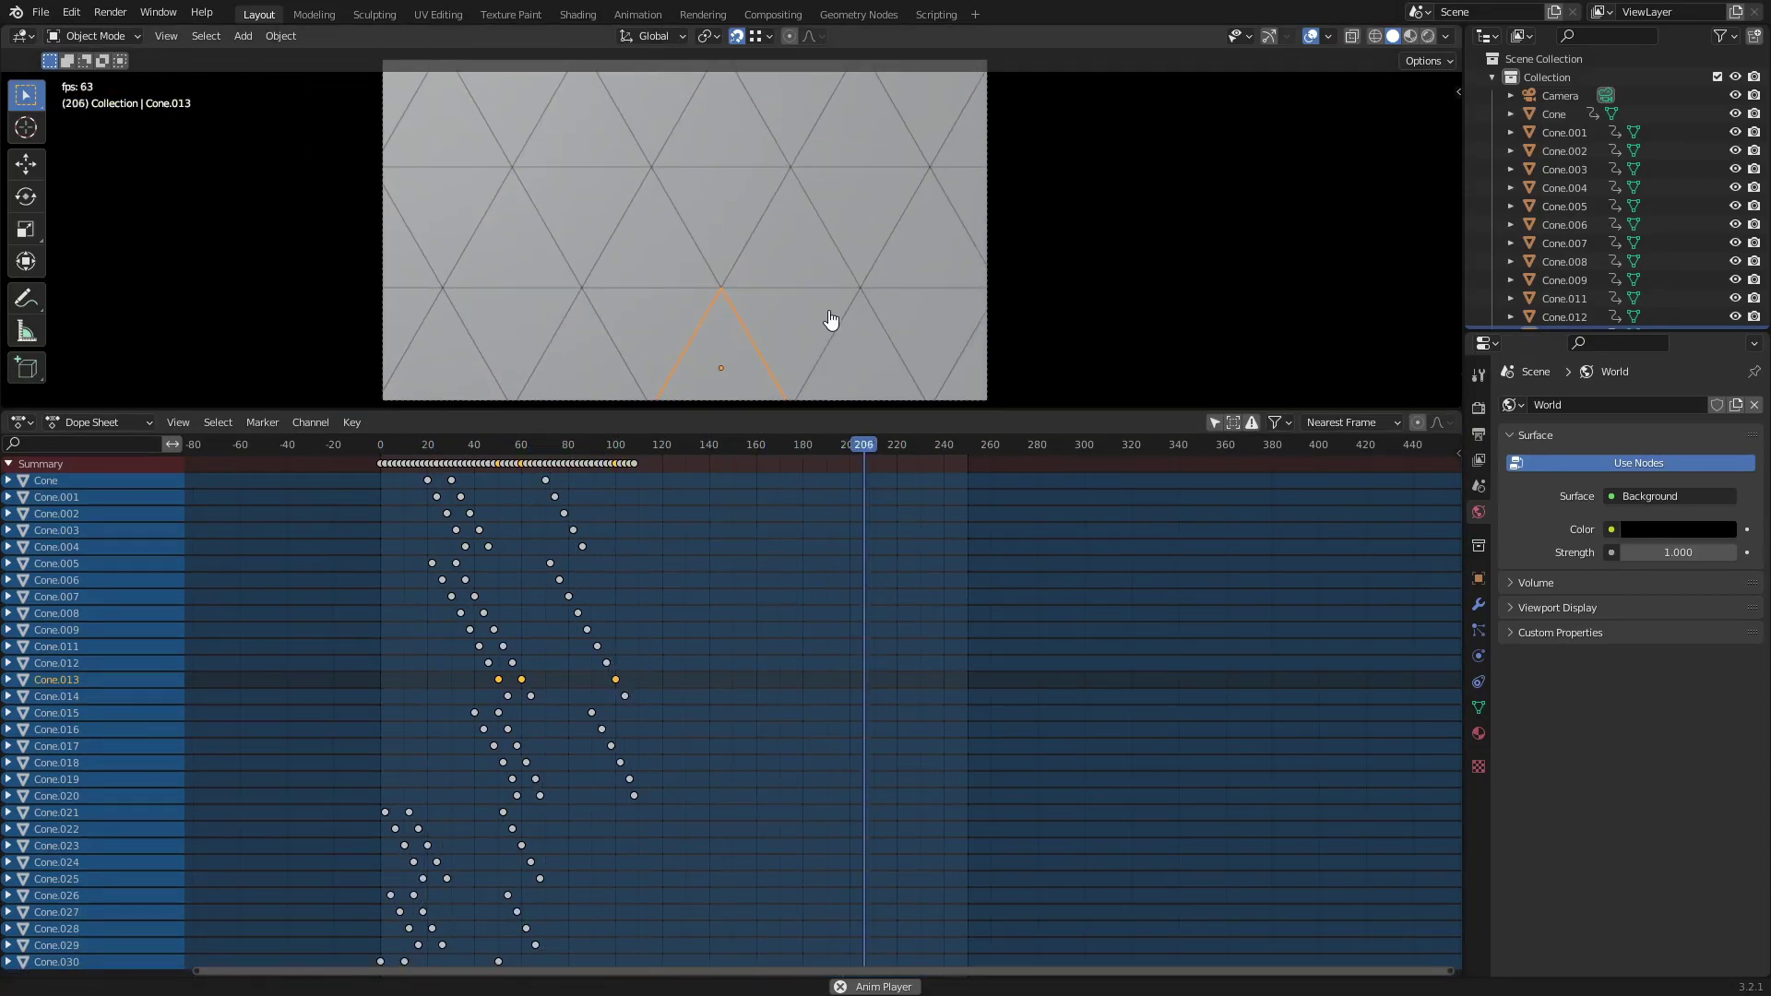
scroll(625, 600, "down", 1)
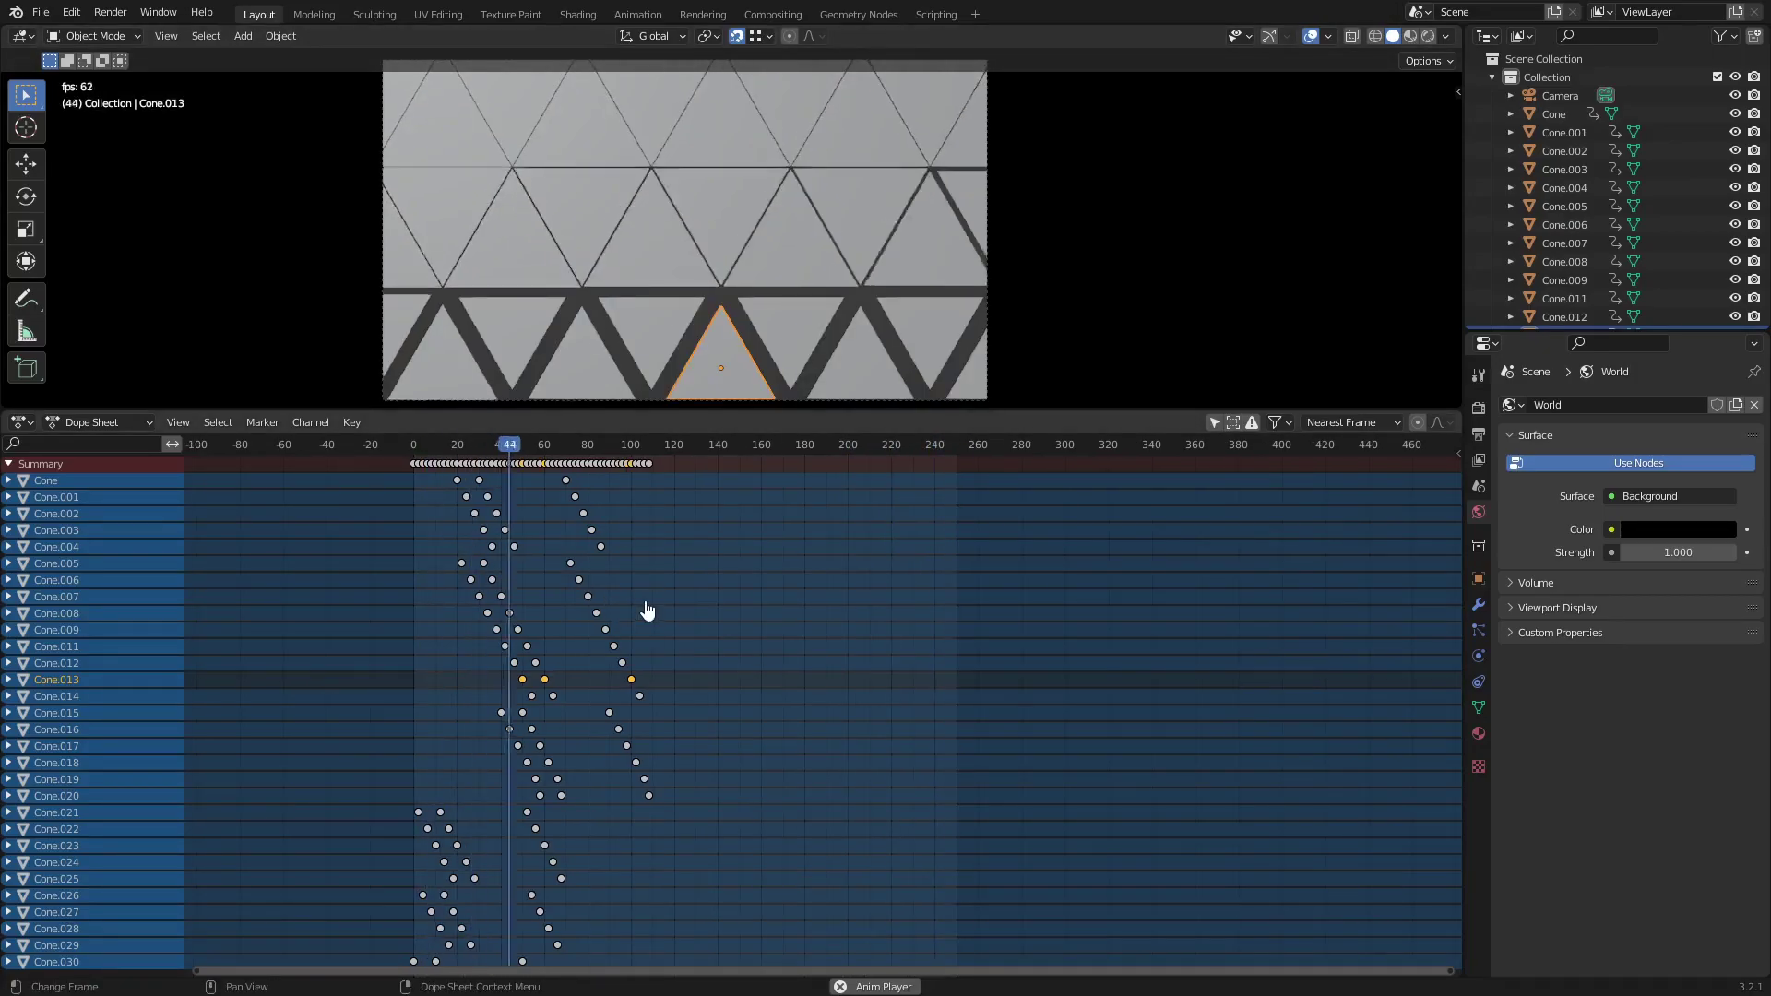
scroll(680, 656, "down", 2)
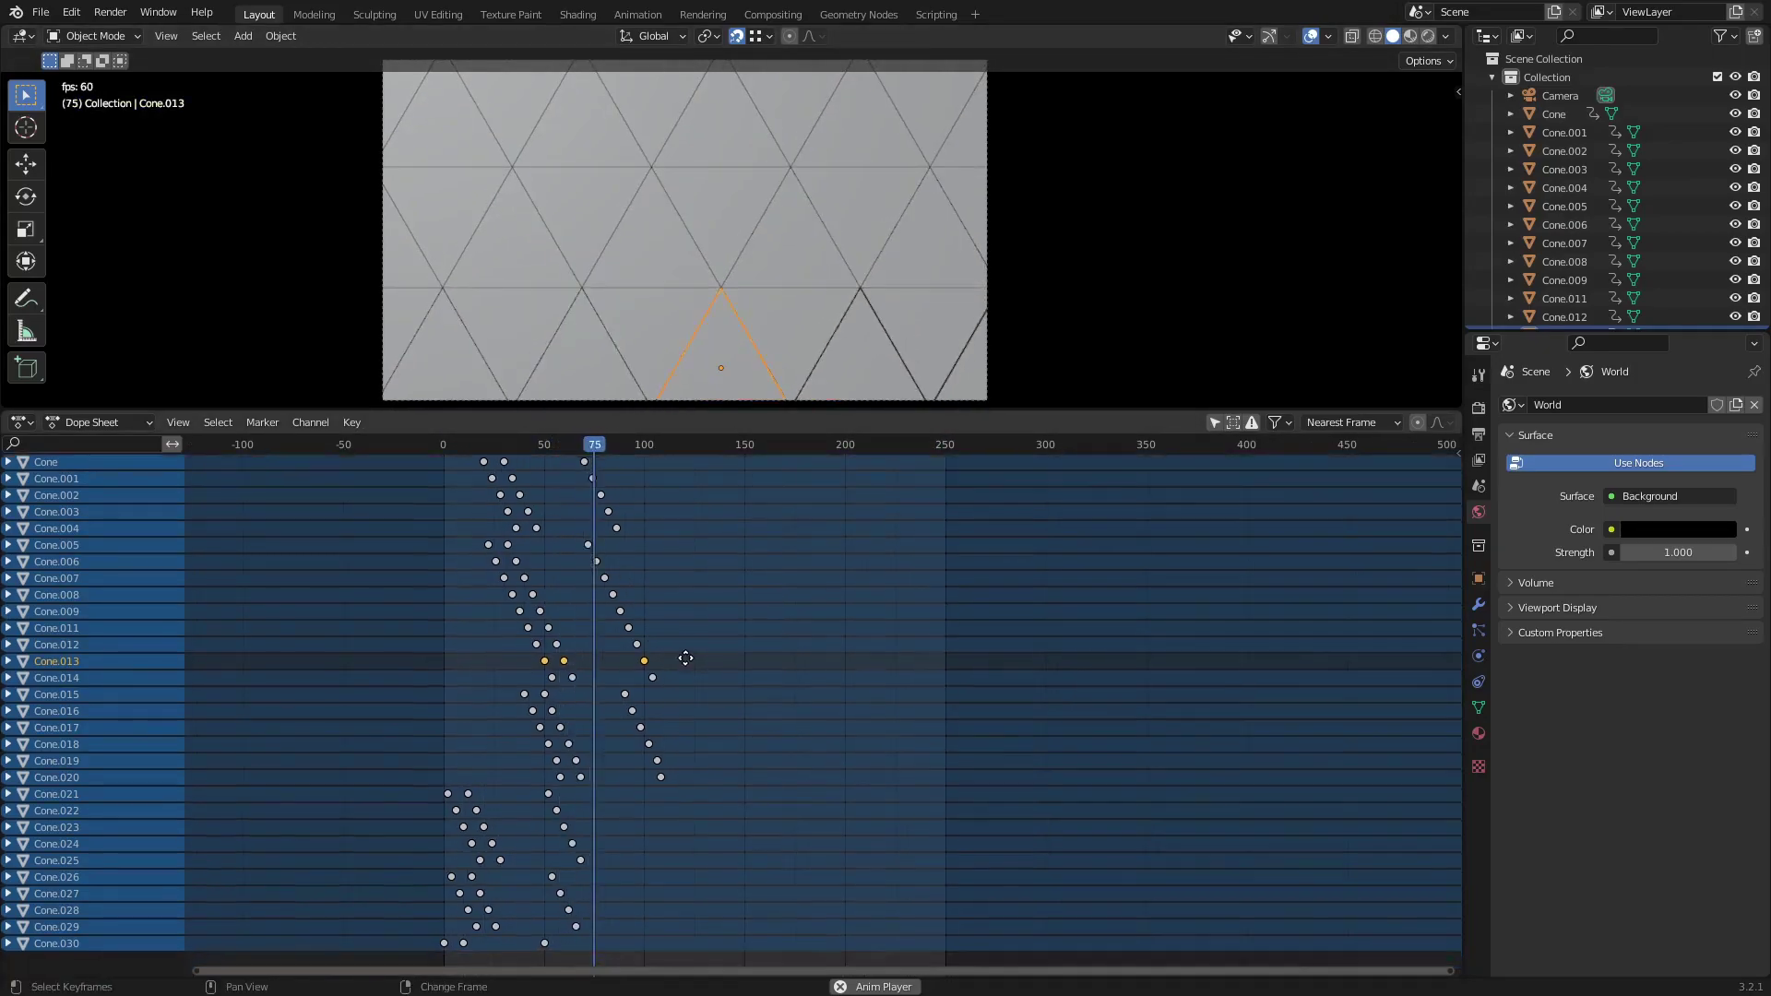
scroll(719, 711, "down", 2)
left_click_drag(719, 409, 721, 366)
key("a")
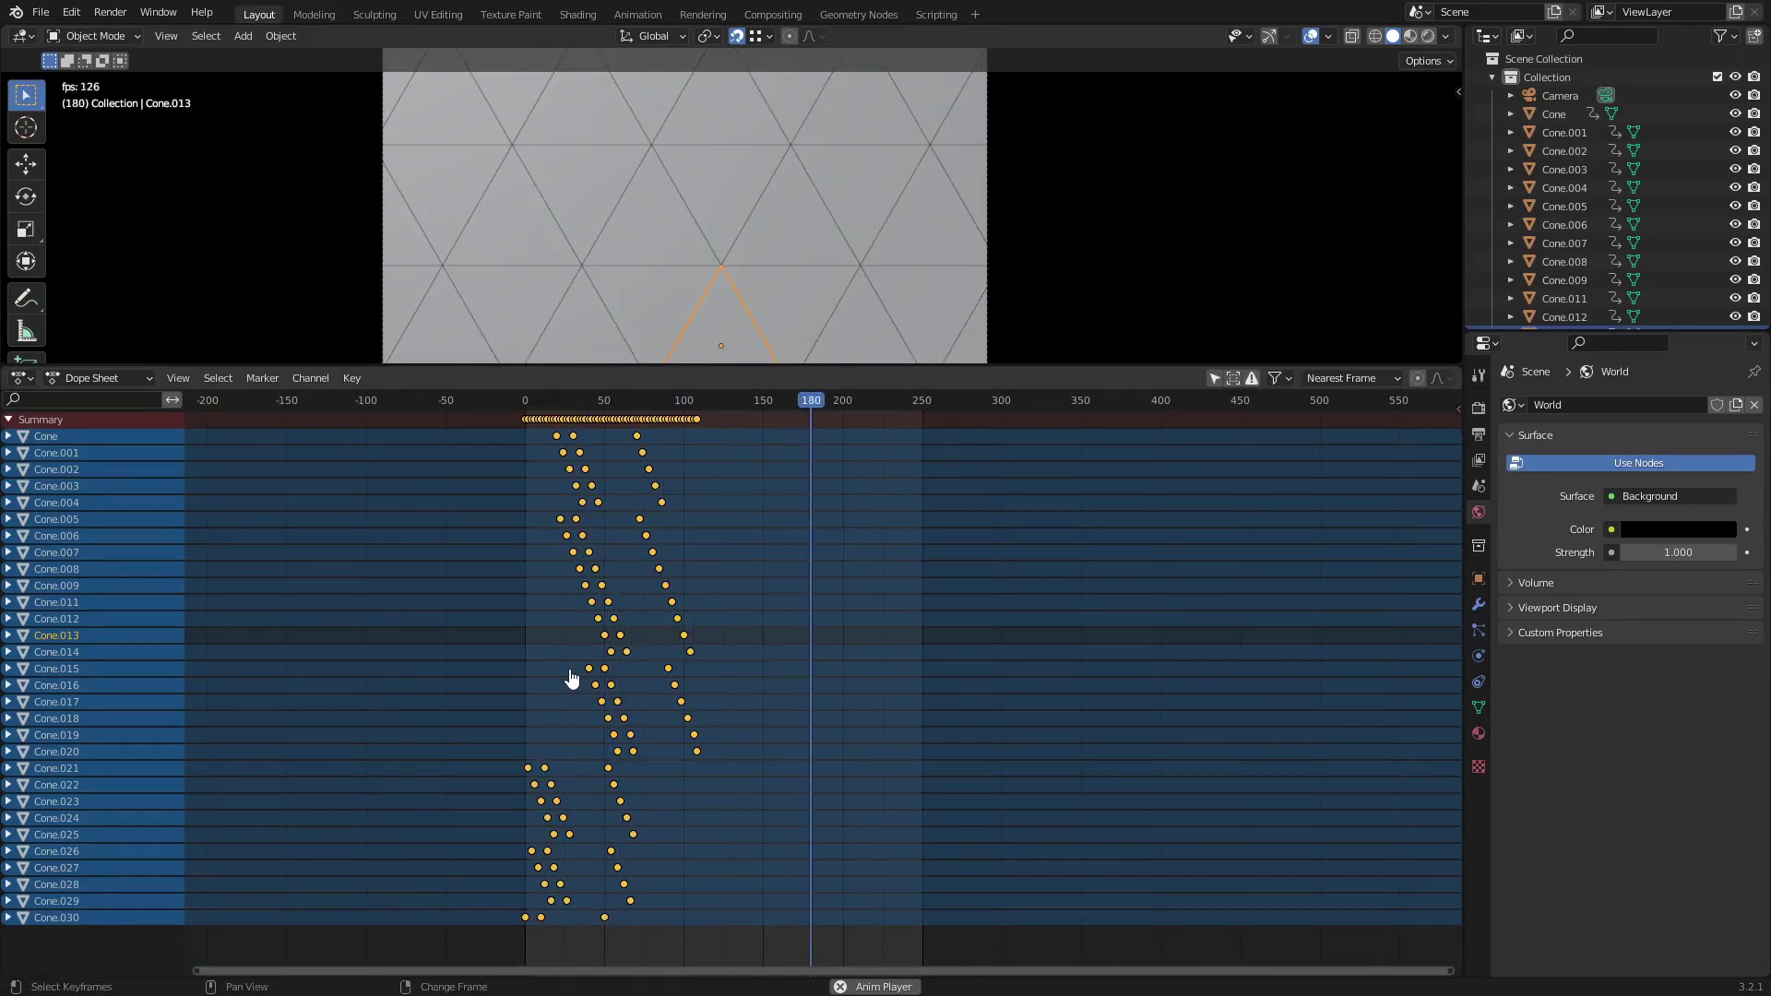
key("shift+d")
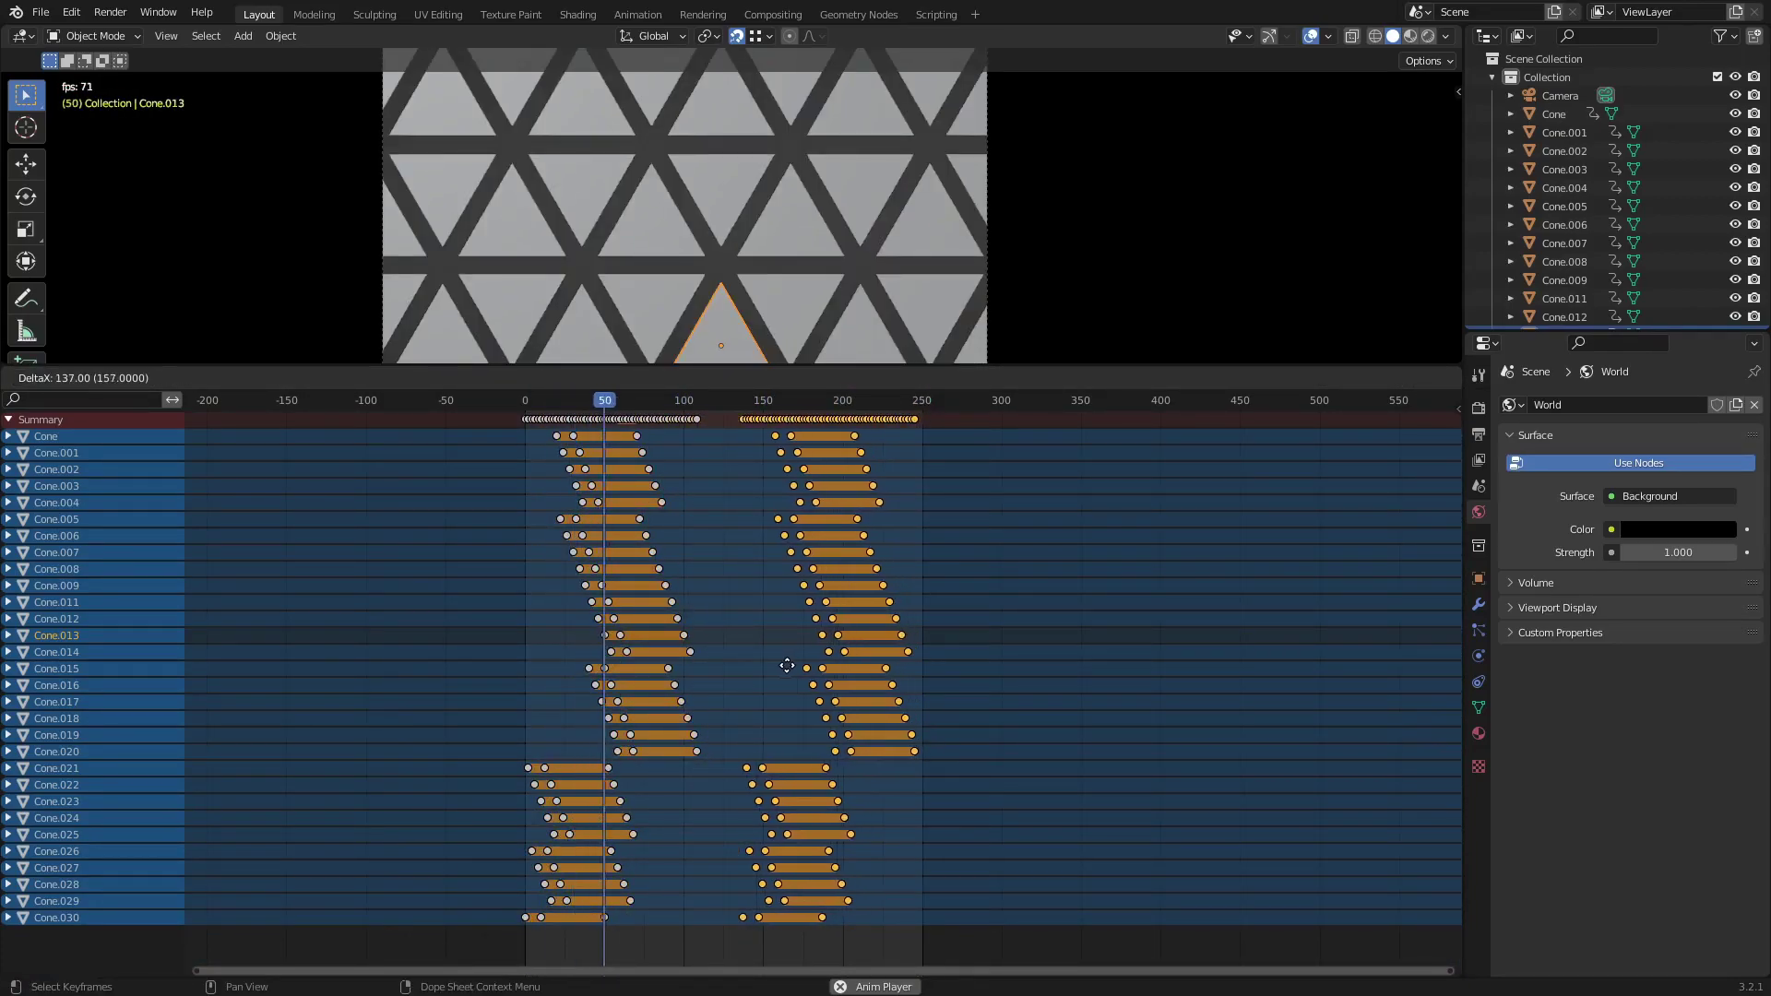
left_click(784, 663)
Stop playback and set the current frame to 237, on the last duplicated keyframe.
scroll(948, 671, "up", 3)
scroll(1037, 638, "up", 5)
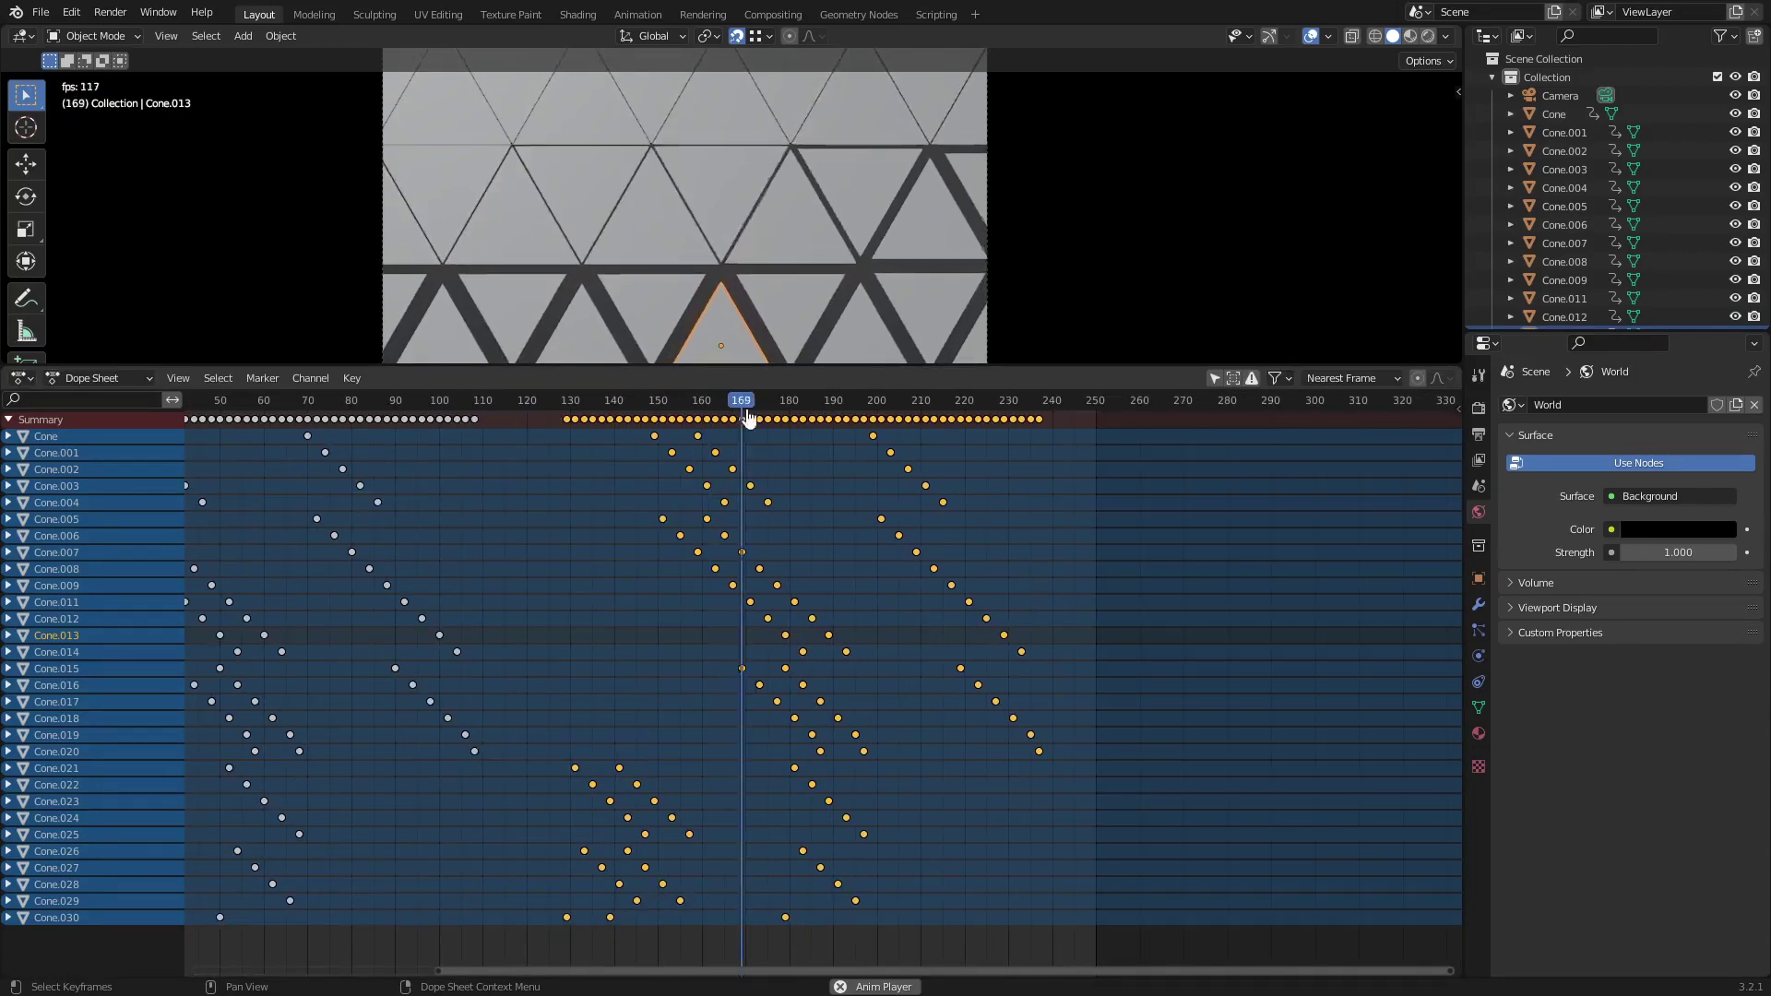
key("space")
scroll(1066, 562, "up", 5)
middle_click_drag(1053, 600, 627, 677)
scroll(698, 602, "up", 2)
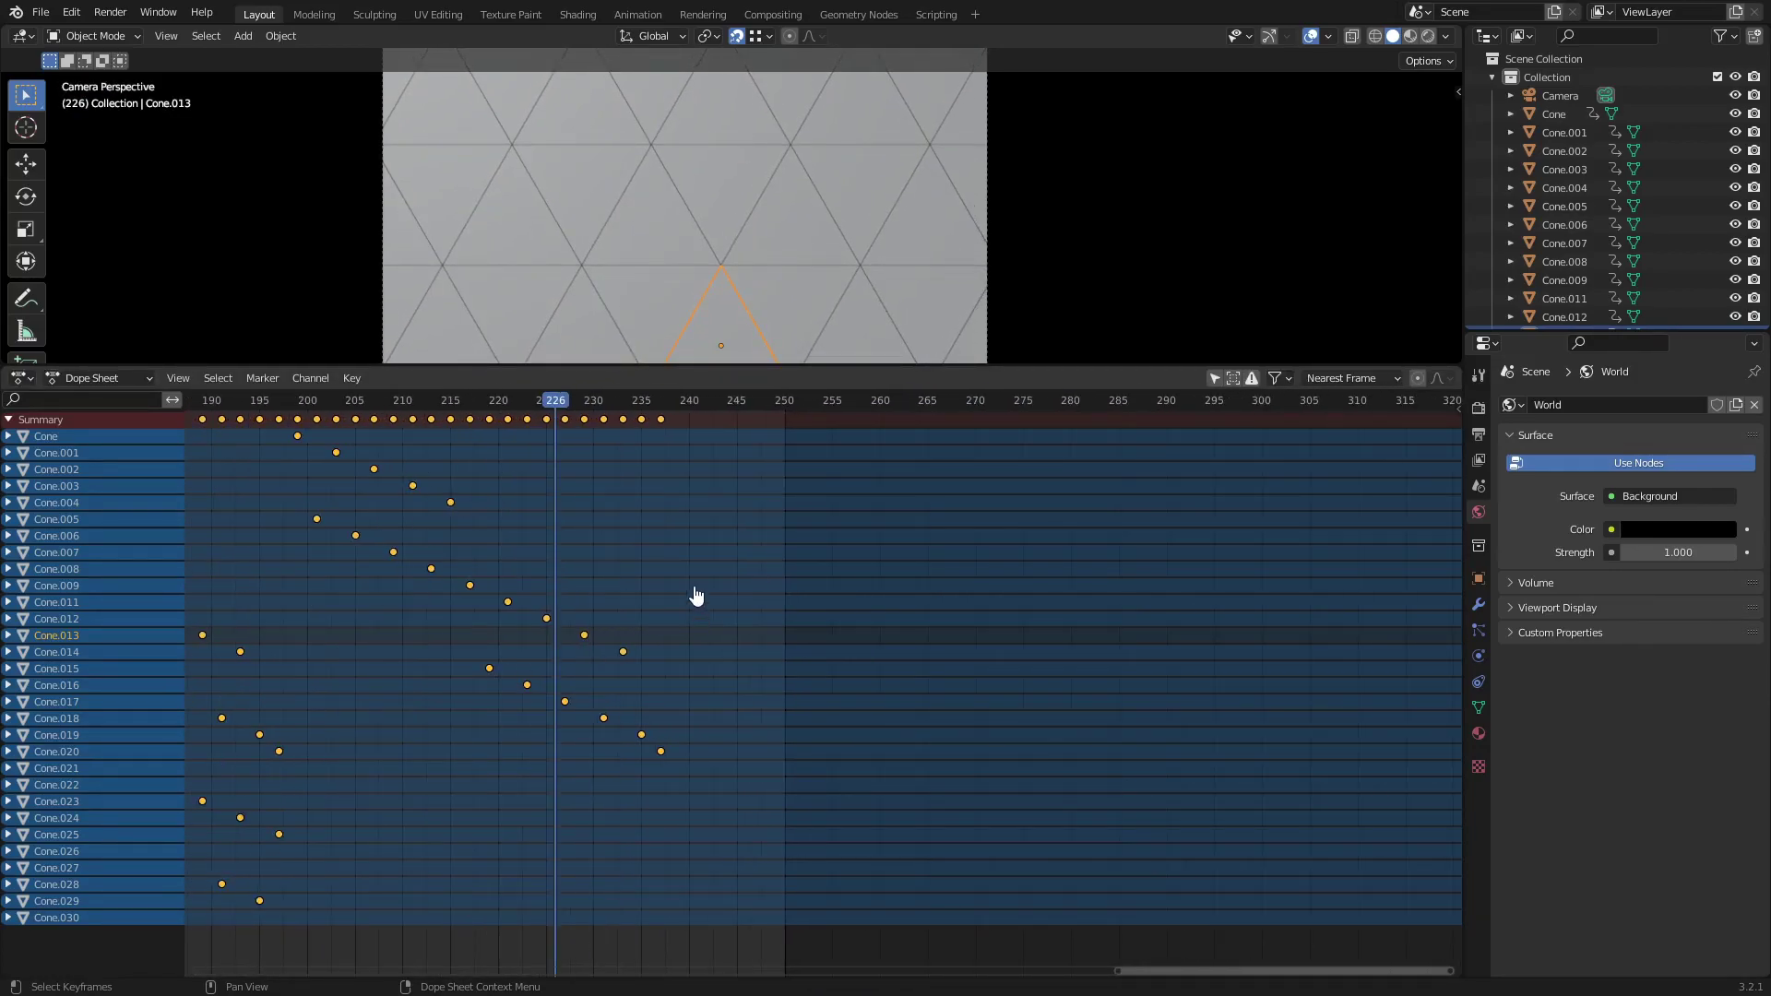
left_click(664, 406)
scroll(650, 641, "up", 6)
scroll(642, 649, "down", 18)
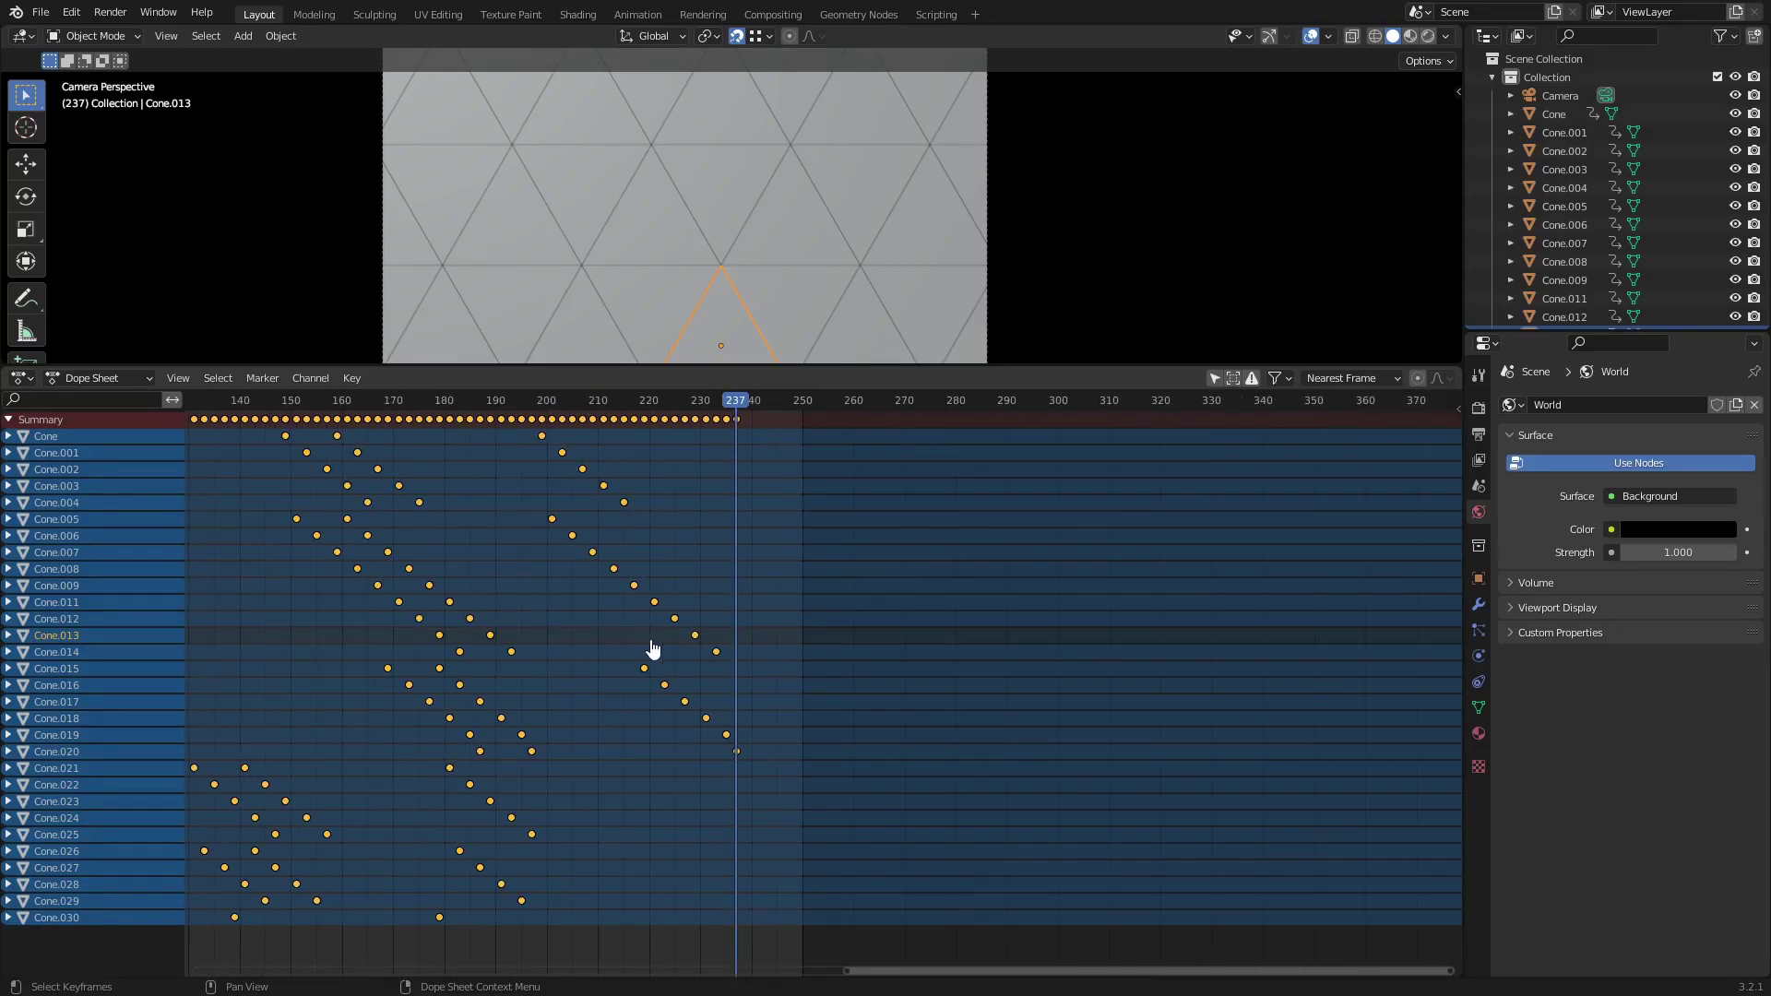
Mirror the duplicated keyframes in time about frame 237 by scaling them by -1.
key("x")
key("s")
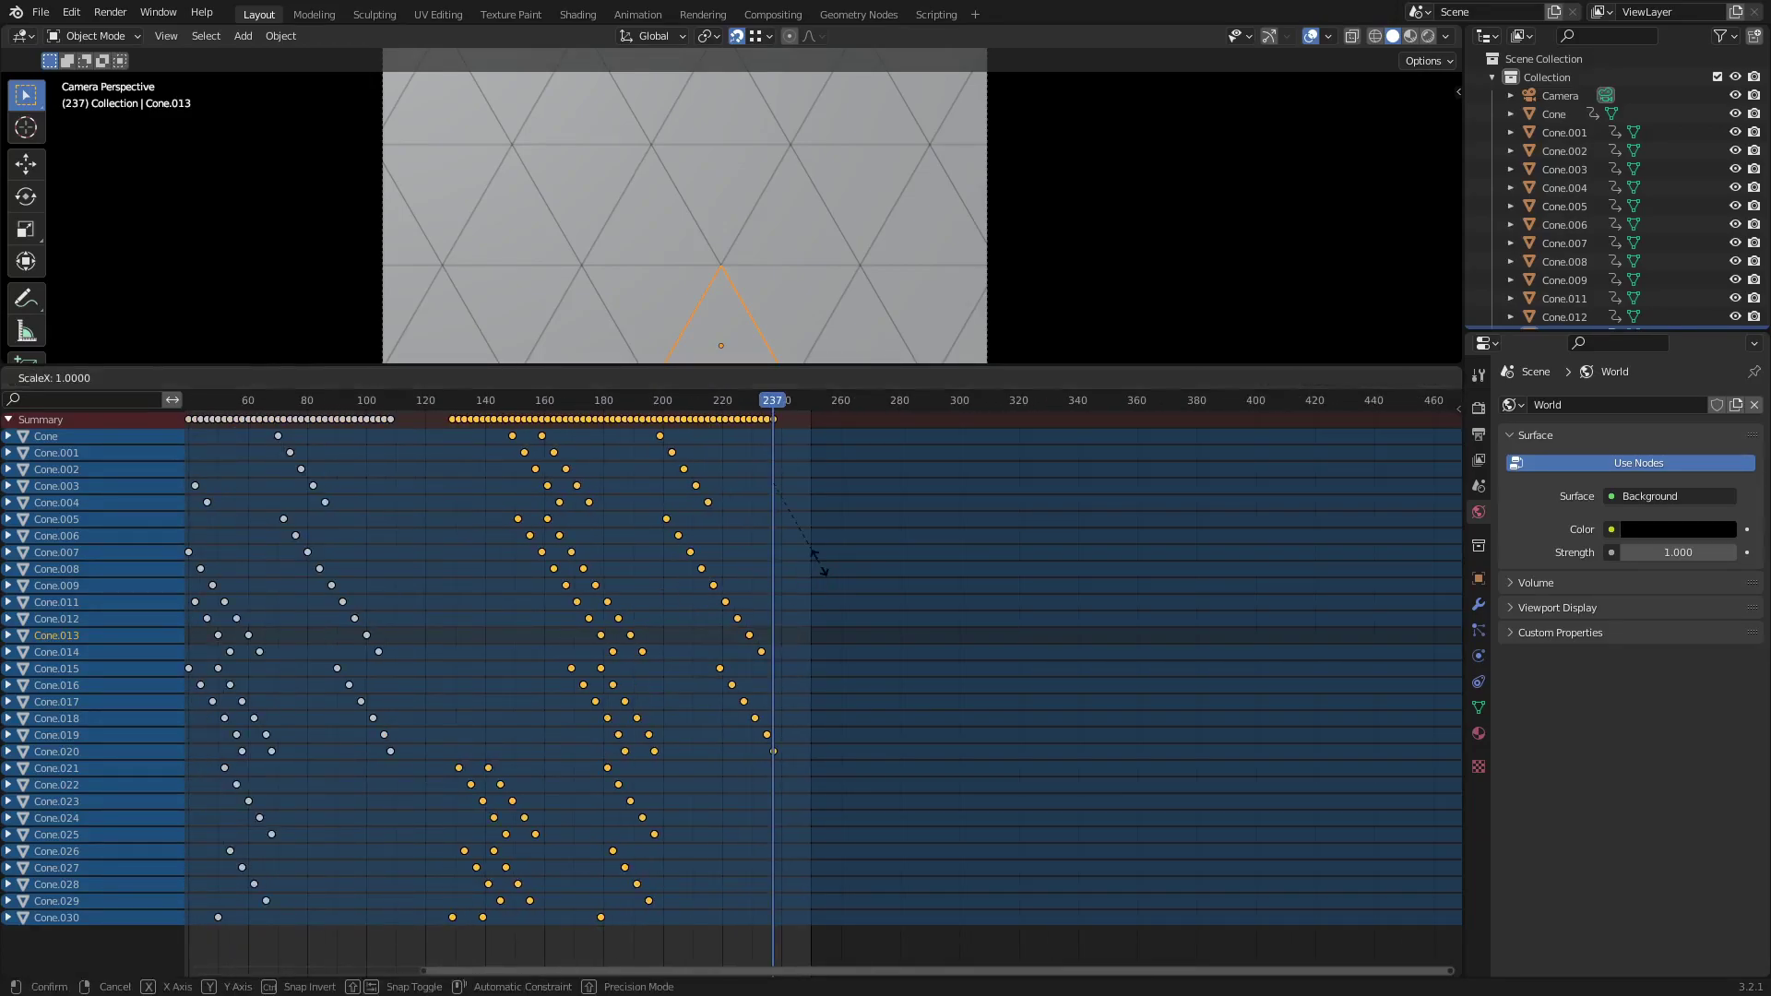
type("-1")
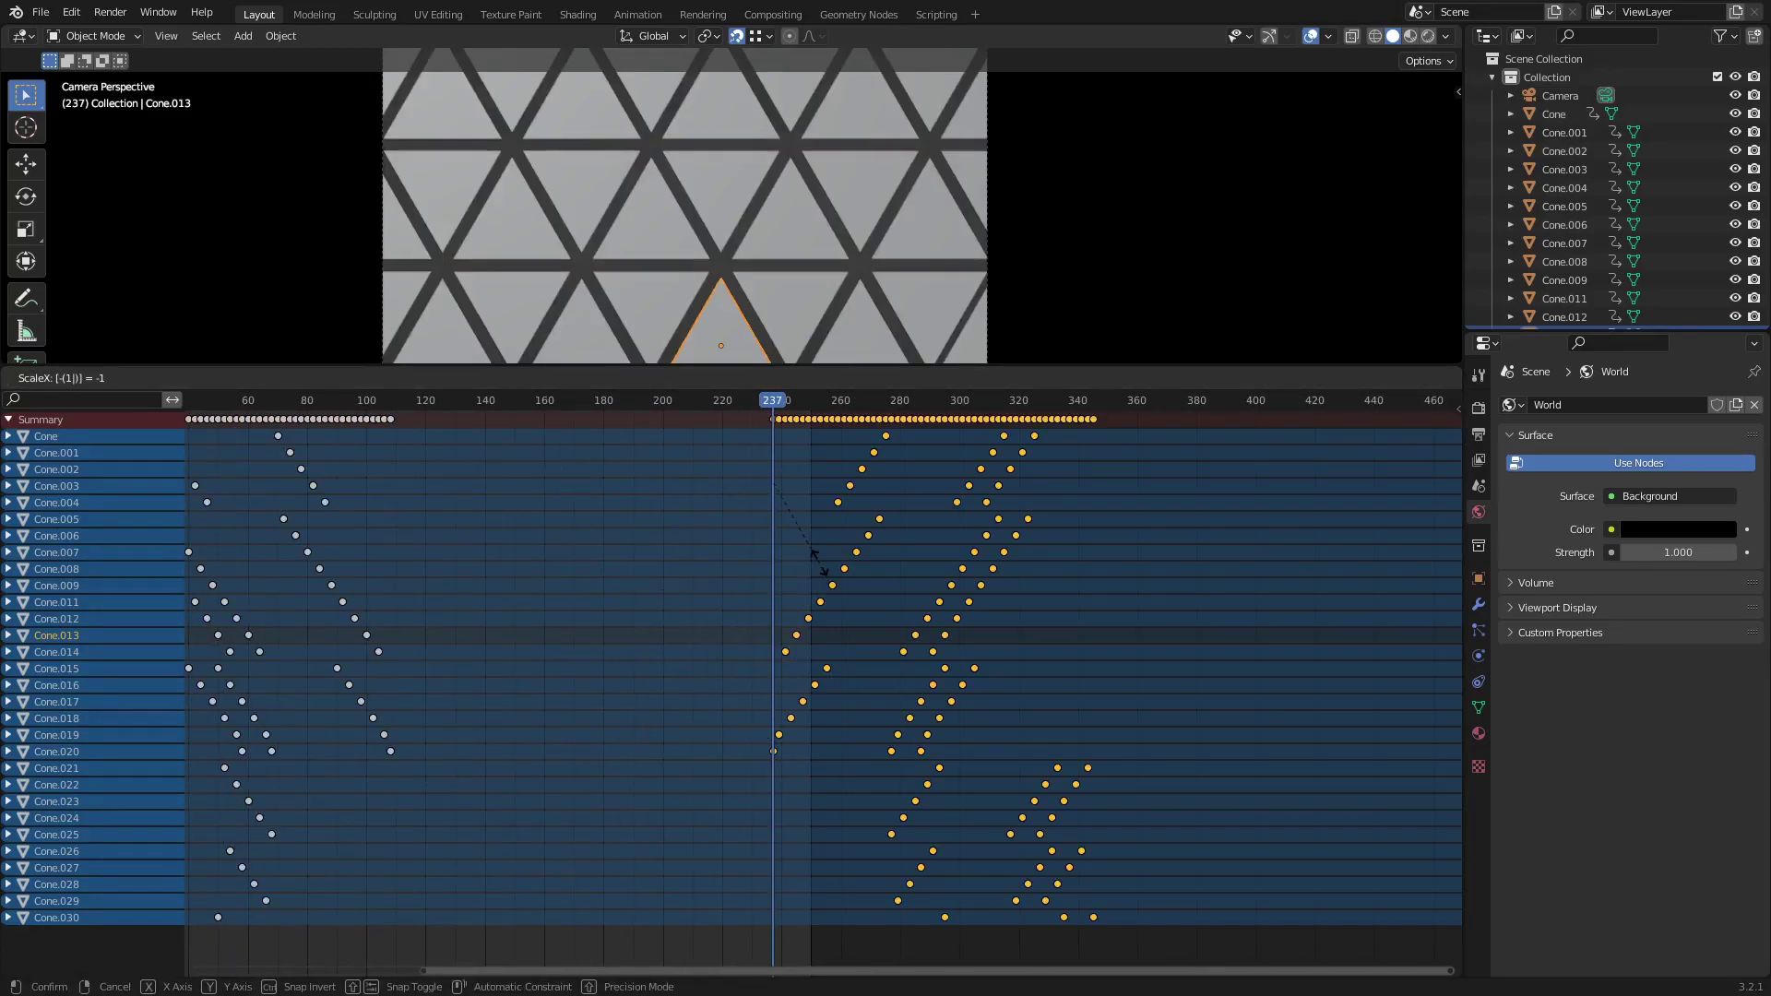
key("Escape")
key("s")
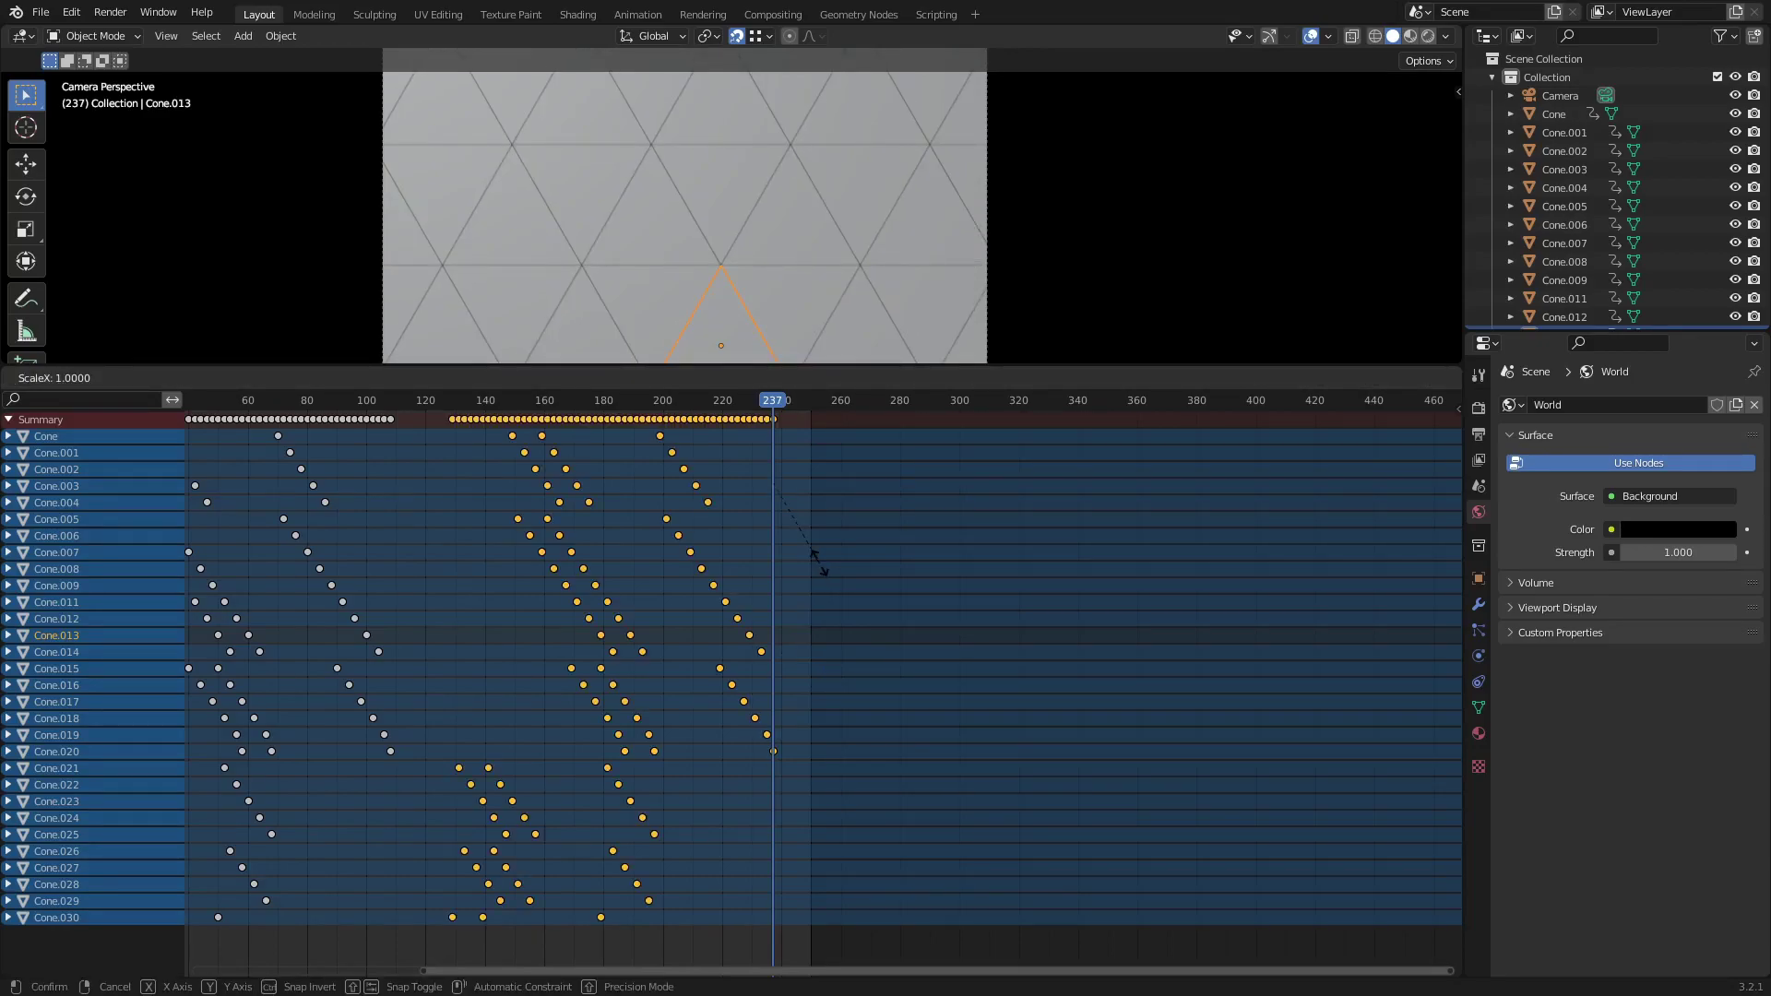
type("-1")
key("Return")
Shift the mirrored keyframes 105 frames earlier so they follow the original set within the frame range.
middle_click_drag(835, 581, 1134, 590)
key("g")
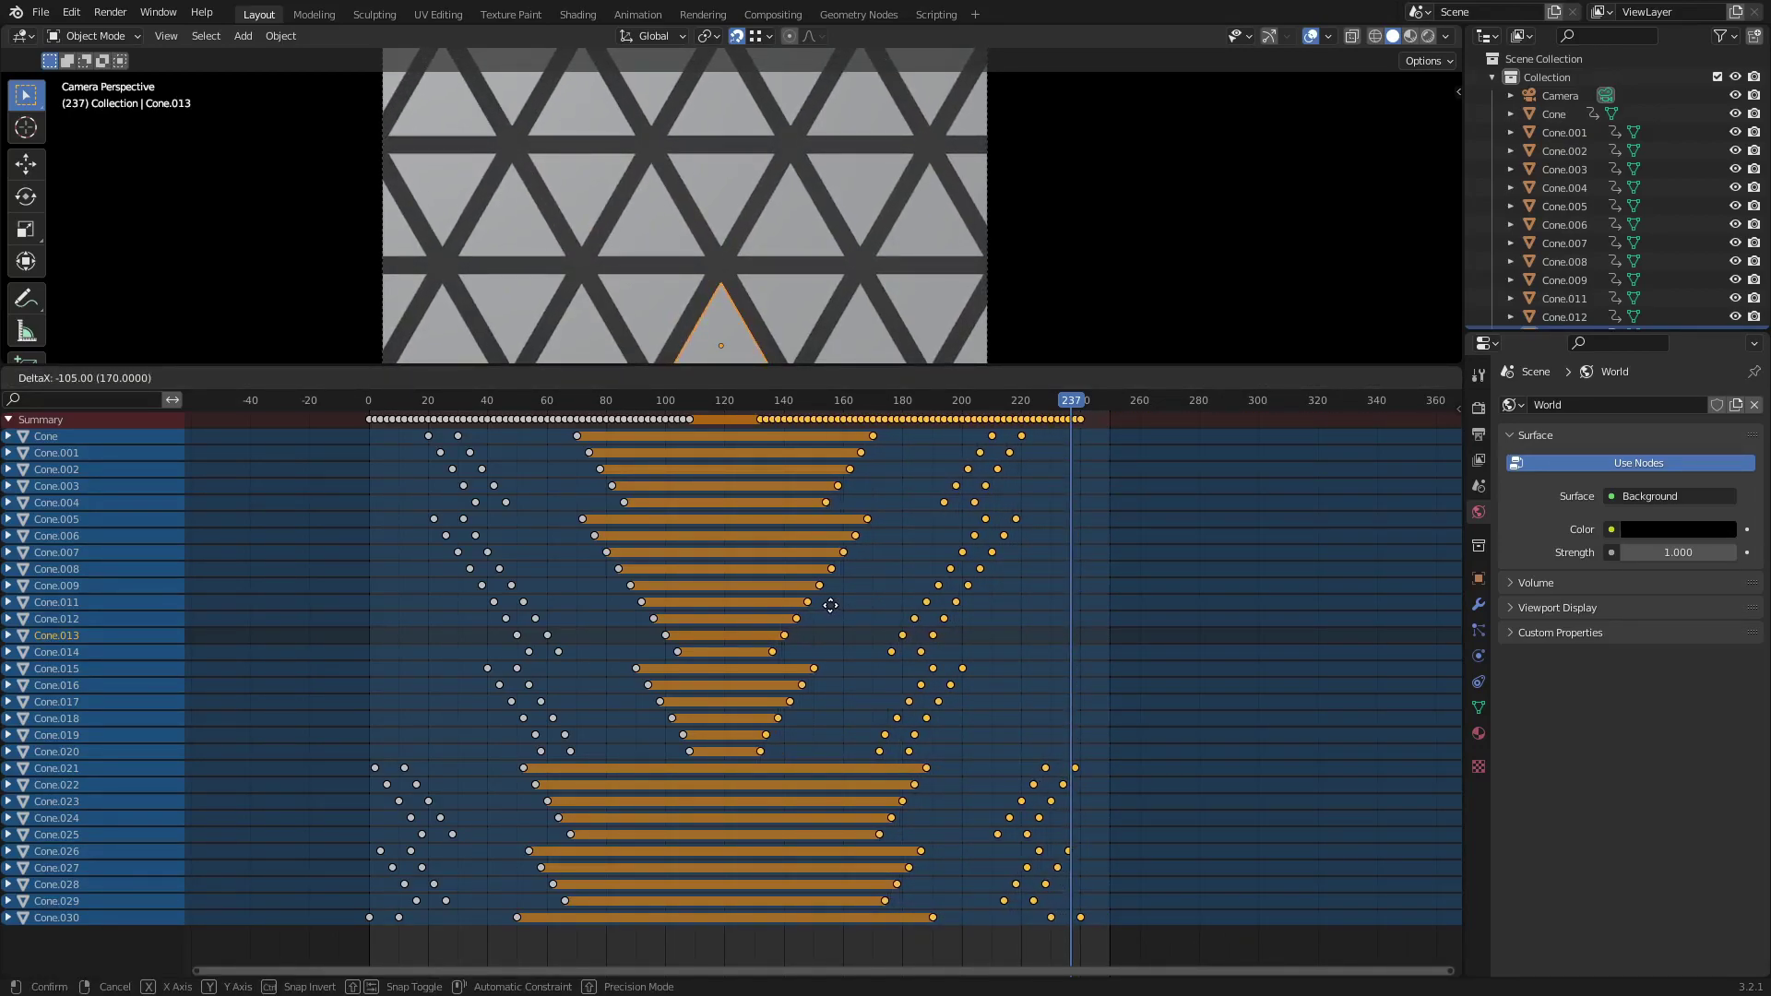
left_click(830, 605)
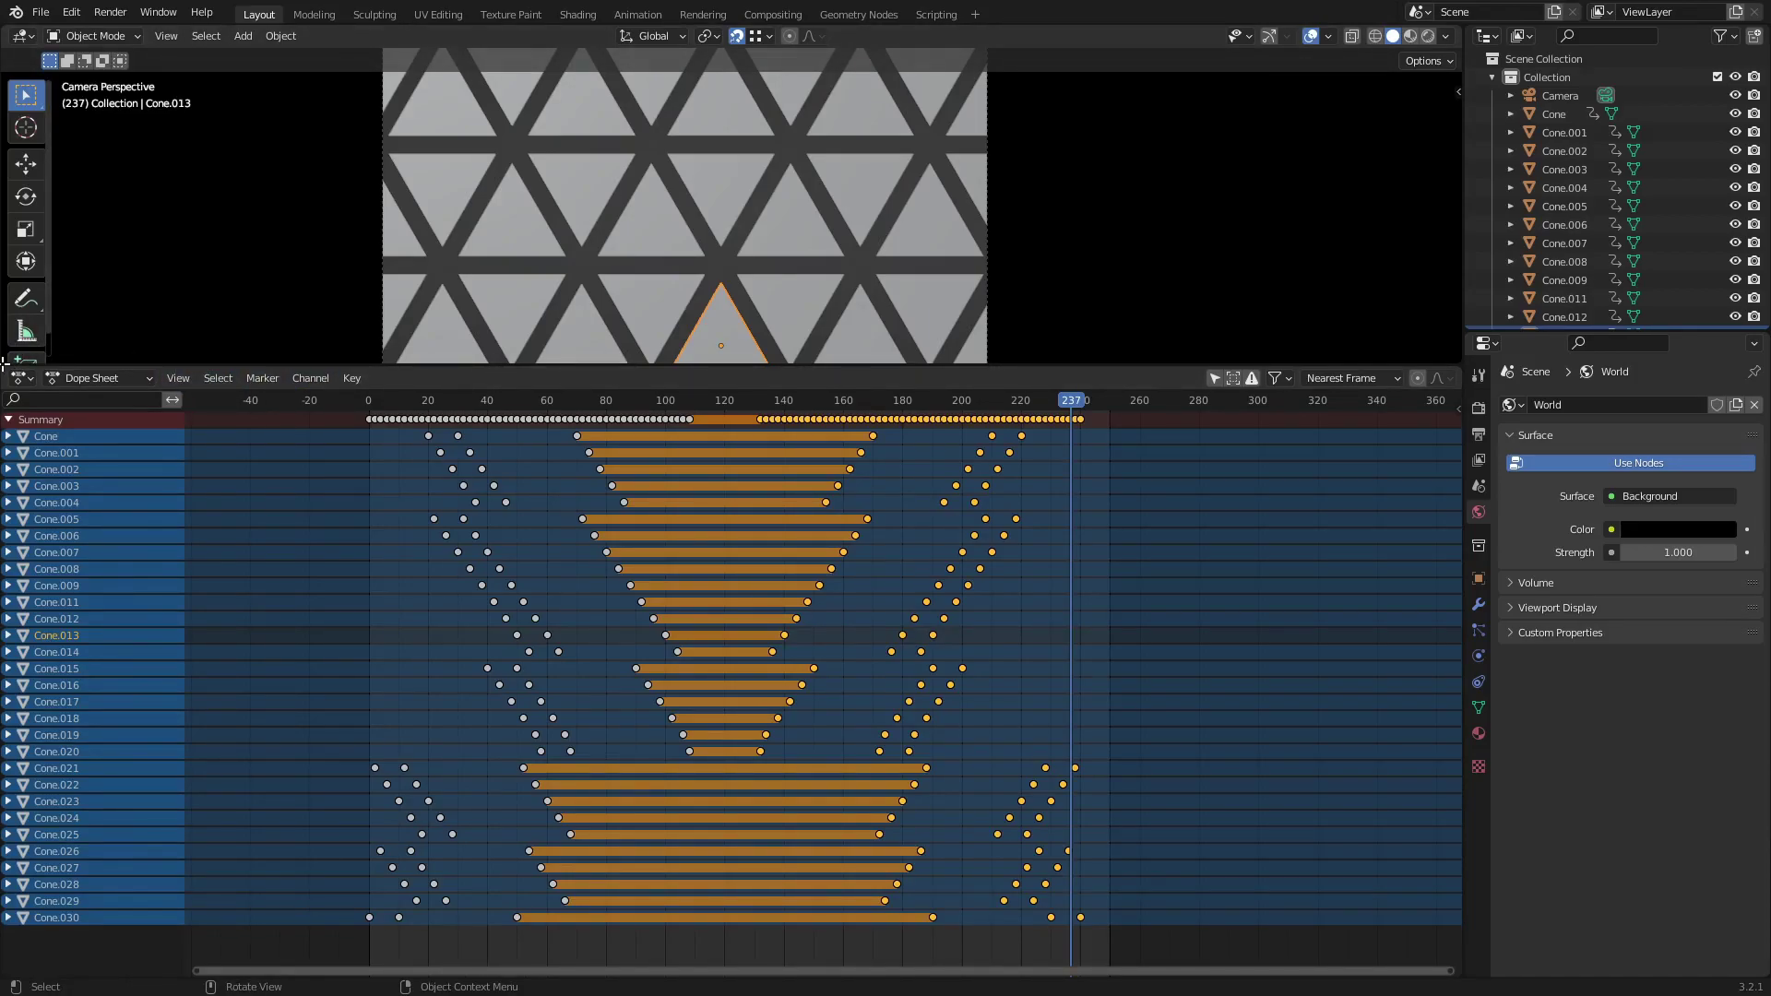
Expand the viewport over the Dope Sheet and play the looping animation in rendered shading.
left_click_drag(3, 364, 54, 496)
scroll(632, 545, "up", 2)
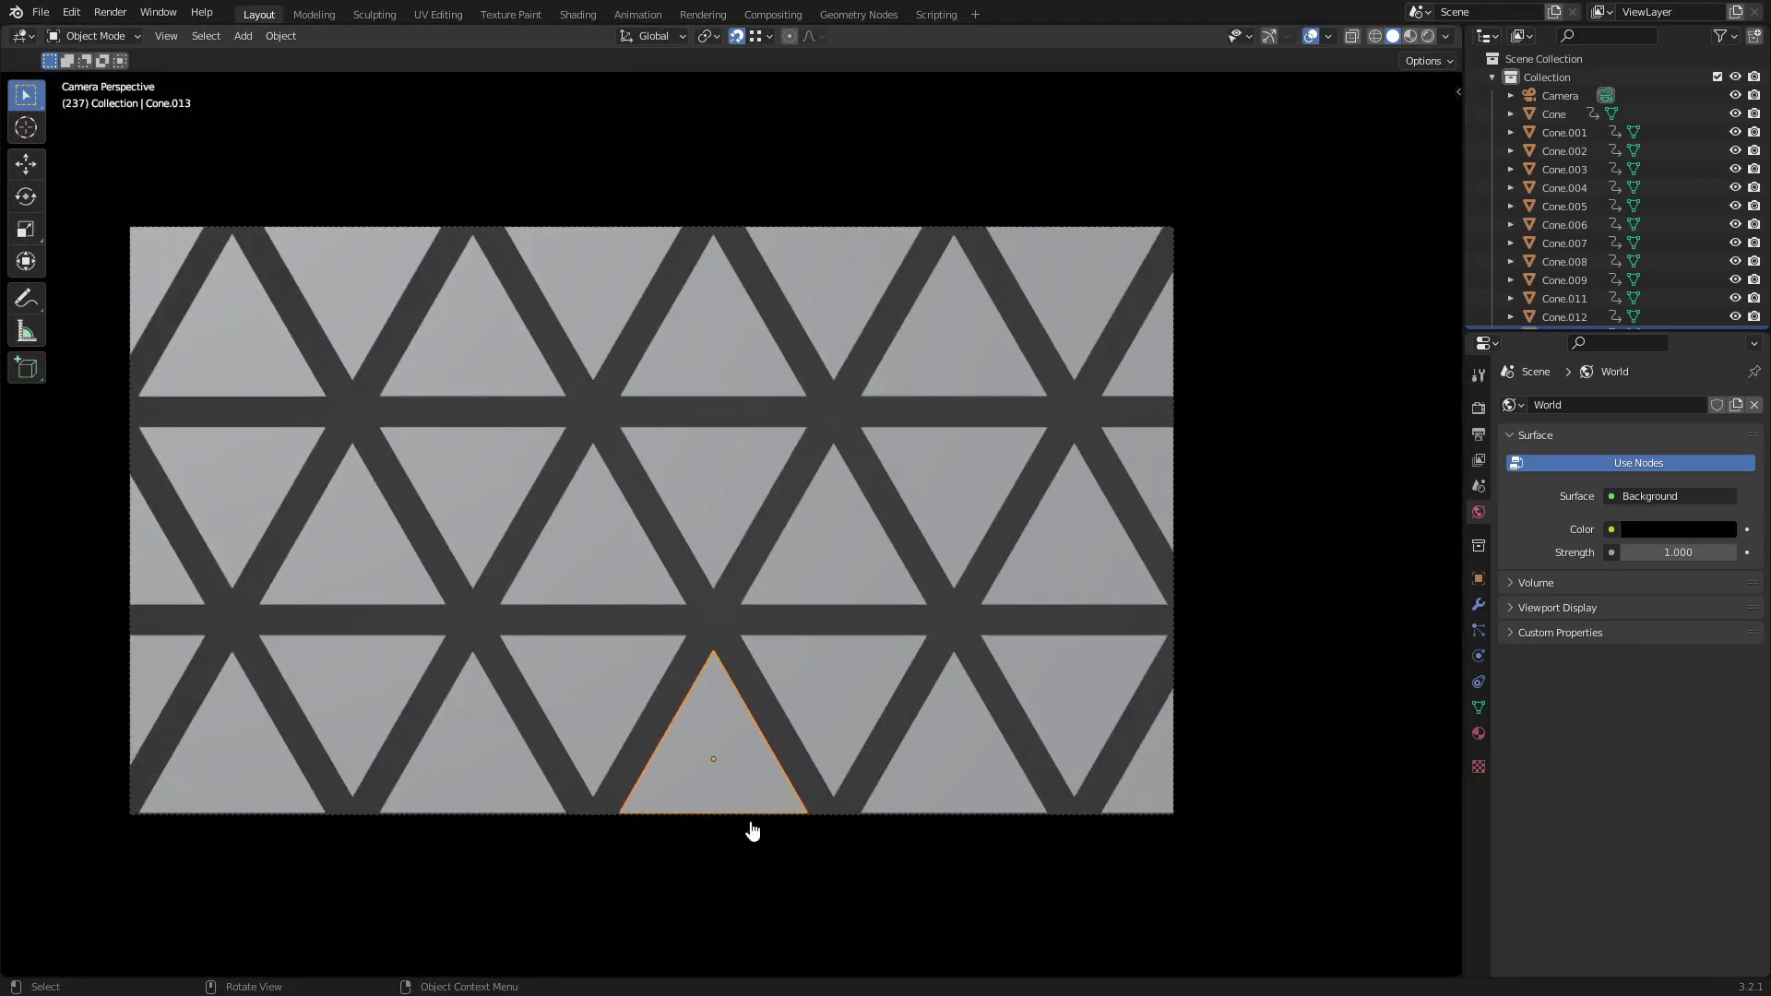
key("space")
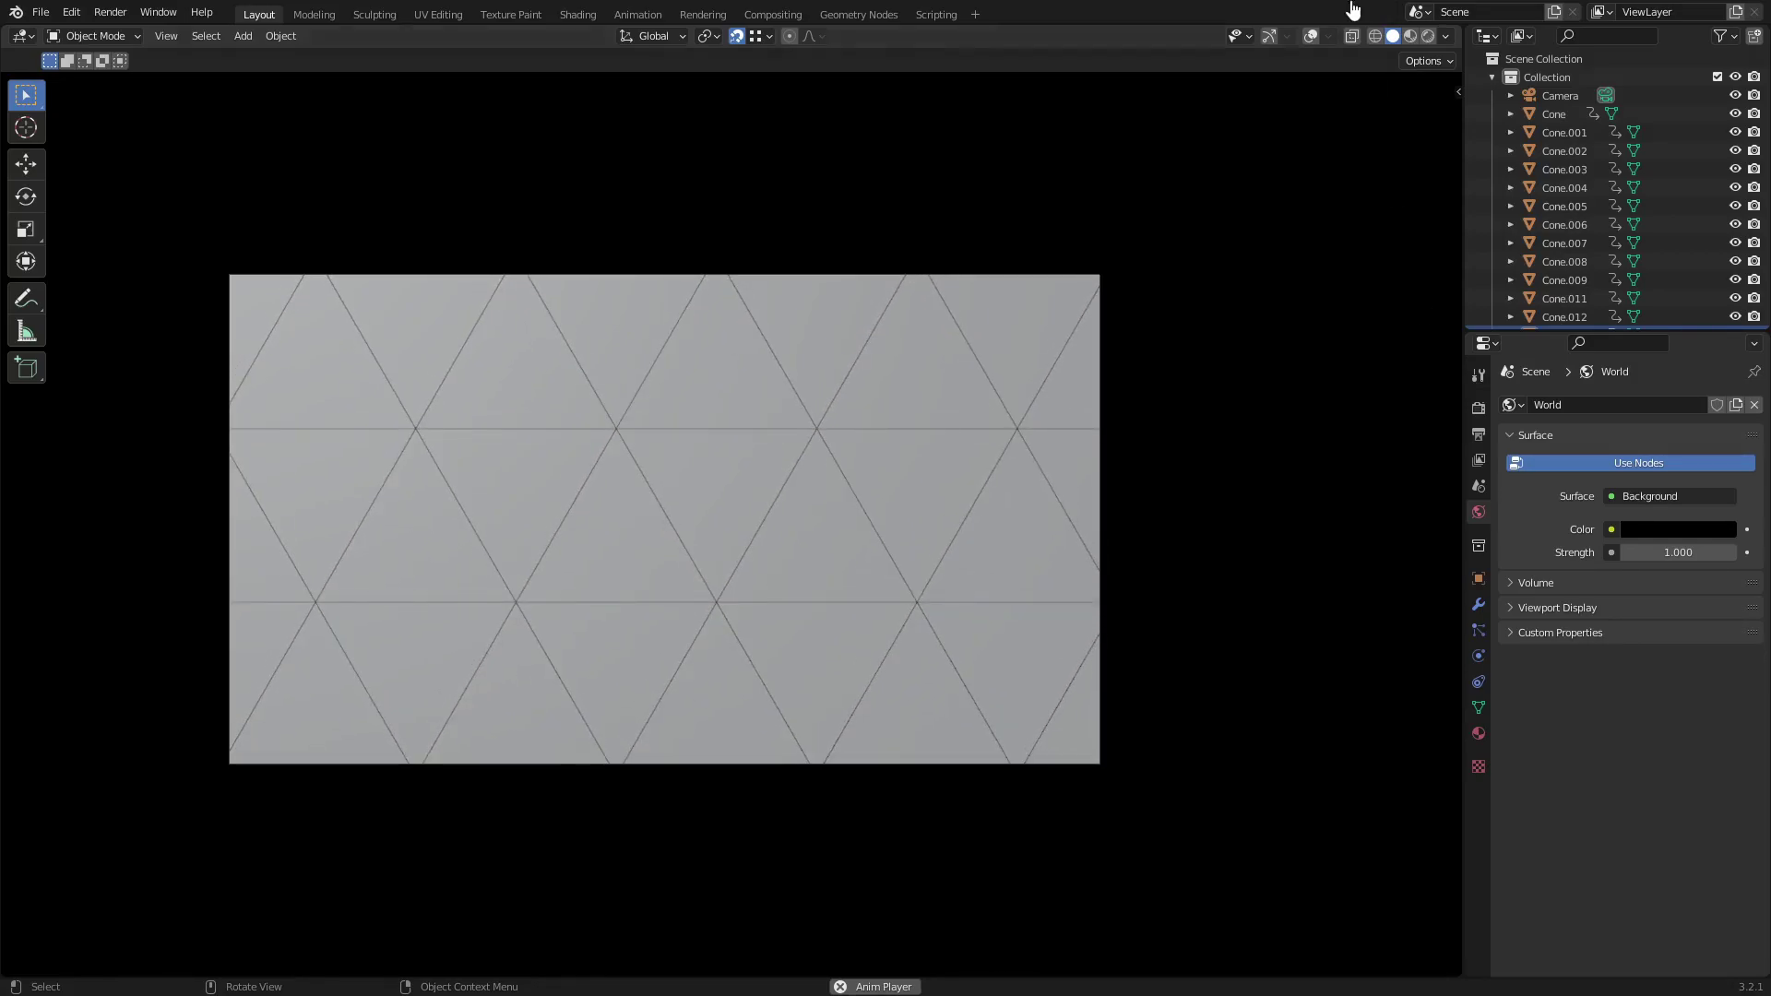
left_click(1430, 36)
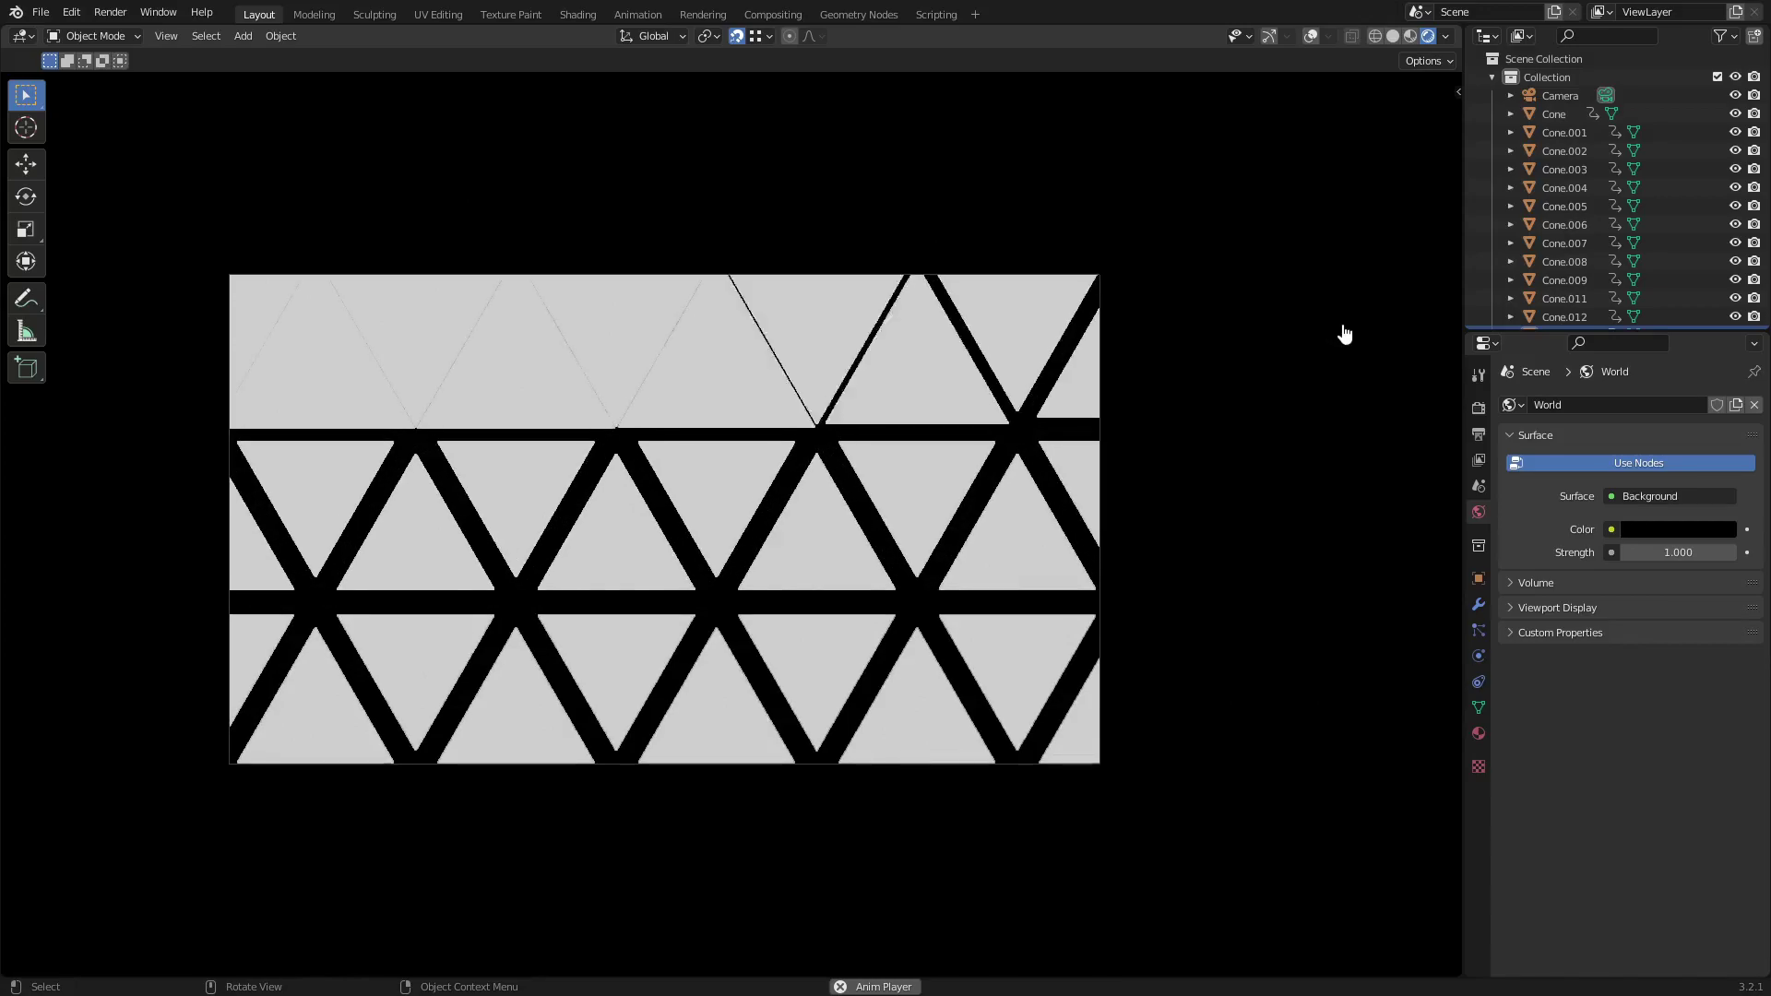
scroll(1342, 333, "down", 2)
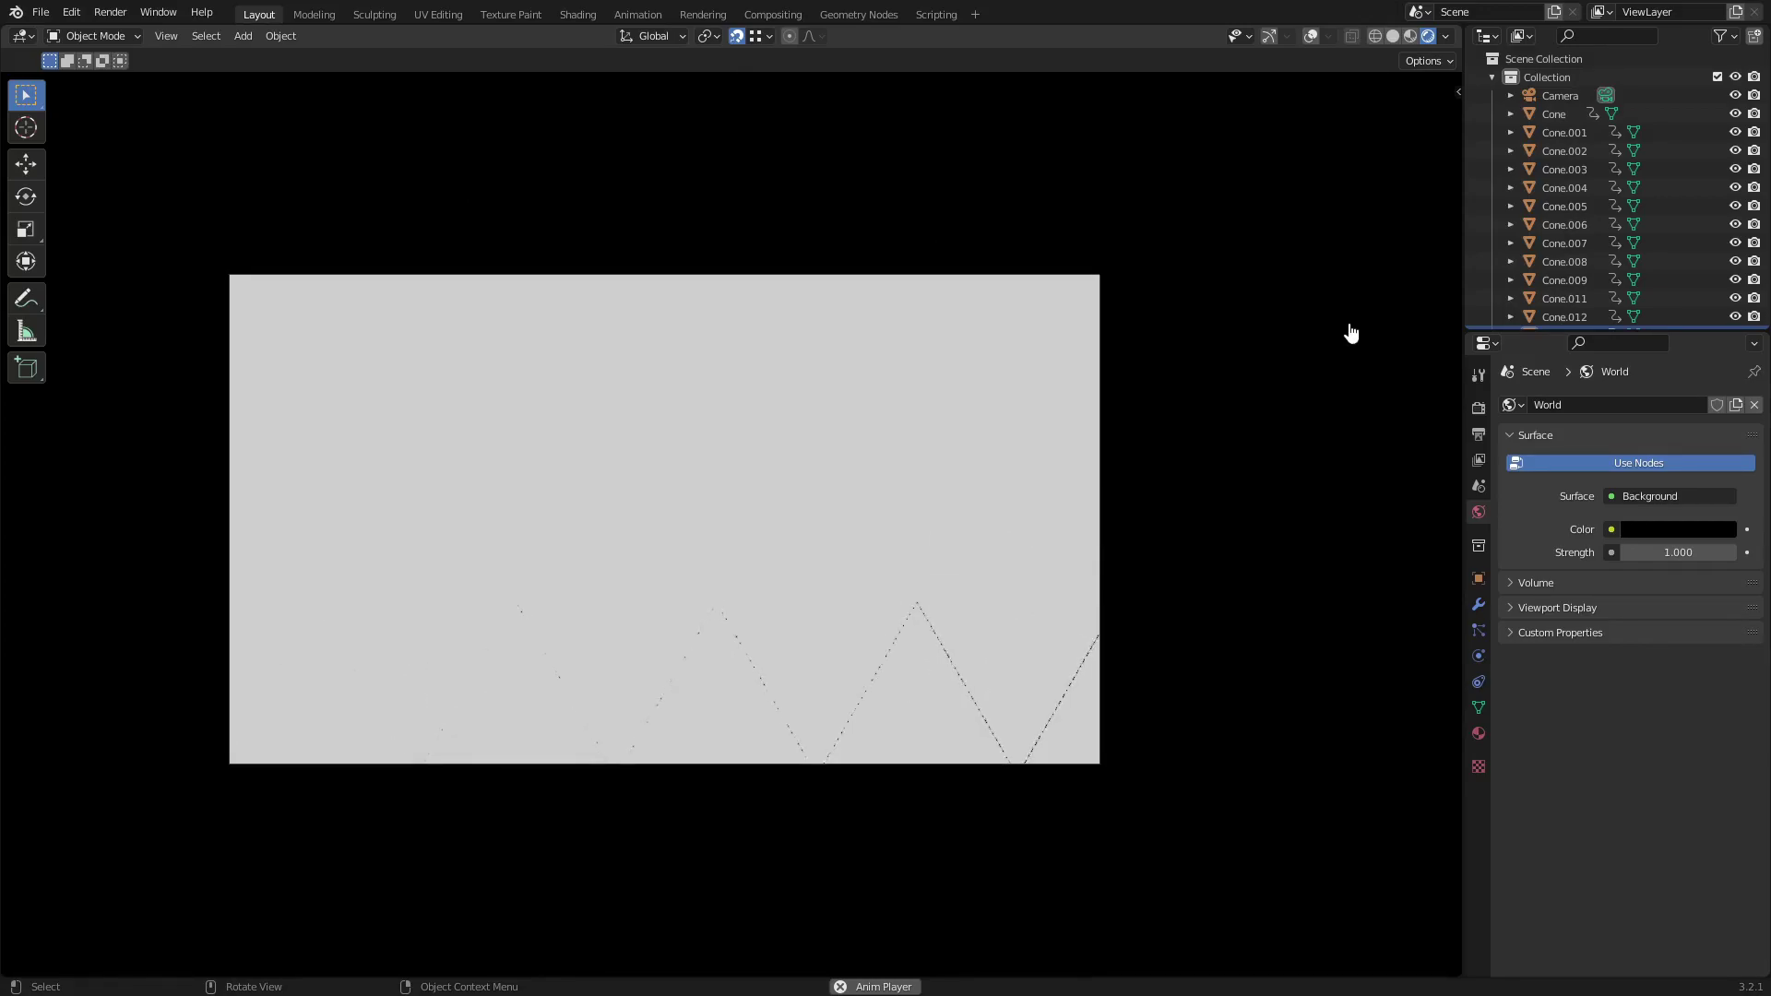